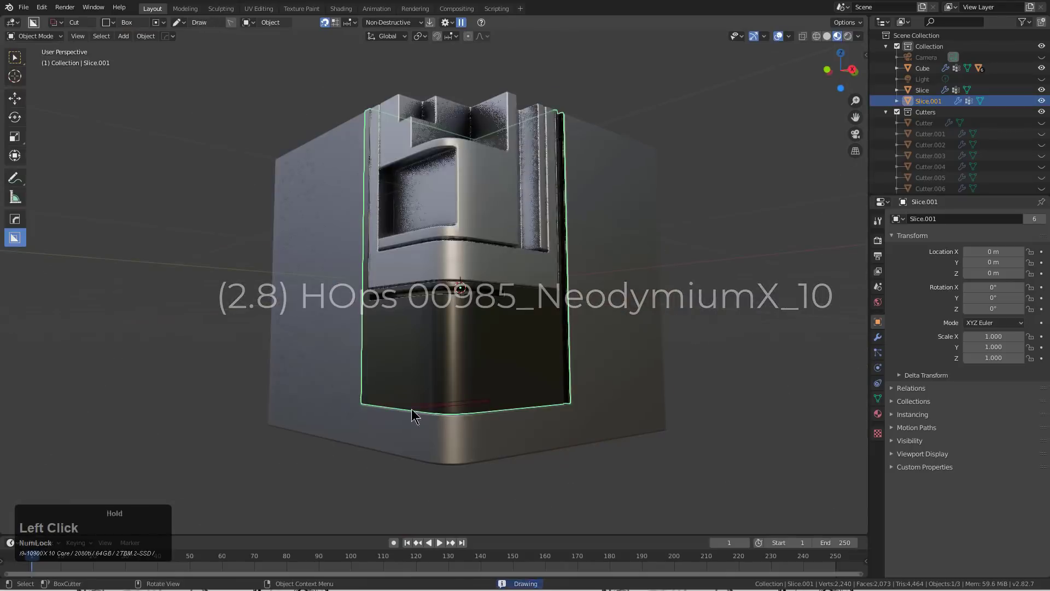
# Cut the corner slice with a box and carve a wedge-shaped recess into the block's upper edge.
pyautogui.click(465, 350)
pyautogui.moveTo(432, 383); pyautogui.dragTo(368, 345)
pyautogui.click(368, 344)
pyautogui.moveTo(368, 345); pyautogui.dragTo(486, 327, button='middle')
pyautogui.scroll(-2, 486, 327)
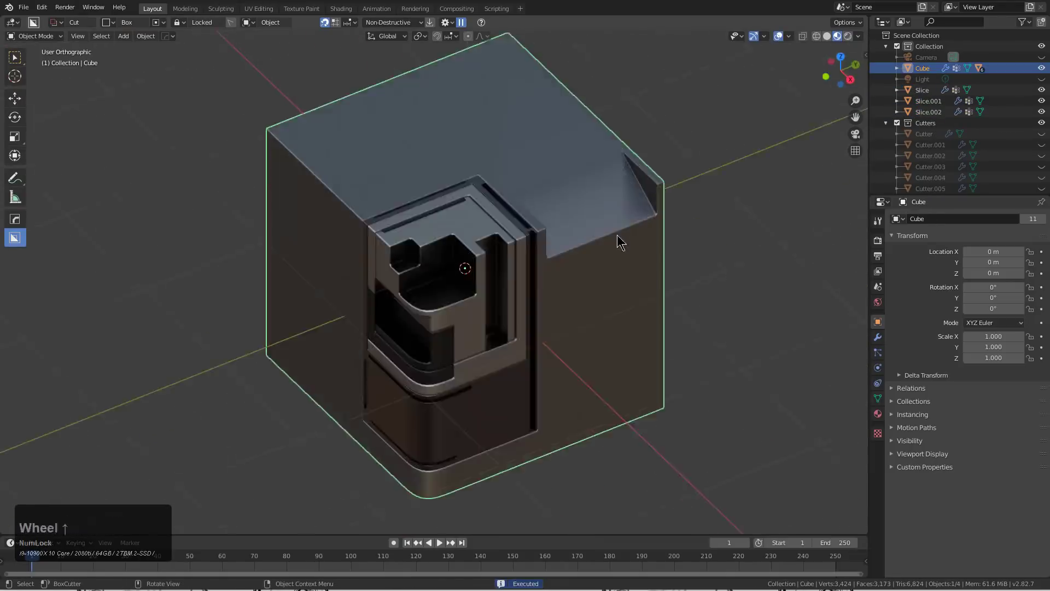
# Bevel the edges of the wedge-shaped recess on the block's upper edge.
pyautogui.scroll(4, 617, 235)
pyautogui.hotkey('ctrl', '`')
pyautogui.click(687, 285)
pyautogui.scroll(4, 445, 197)
pyautogui.press('q')
pyautogui.click(445, 197)
pyautogui.press('1')
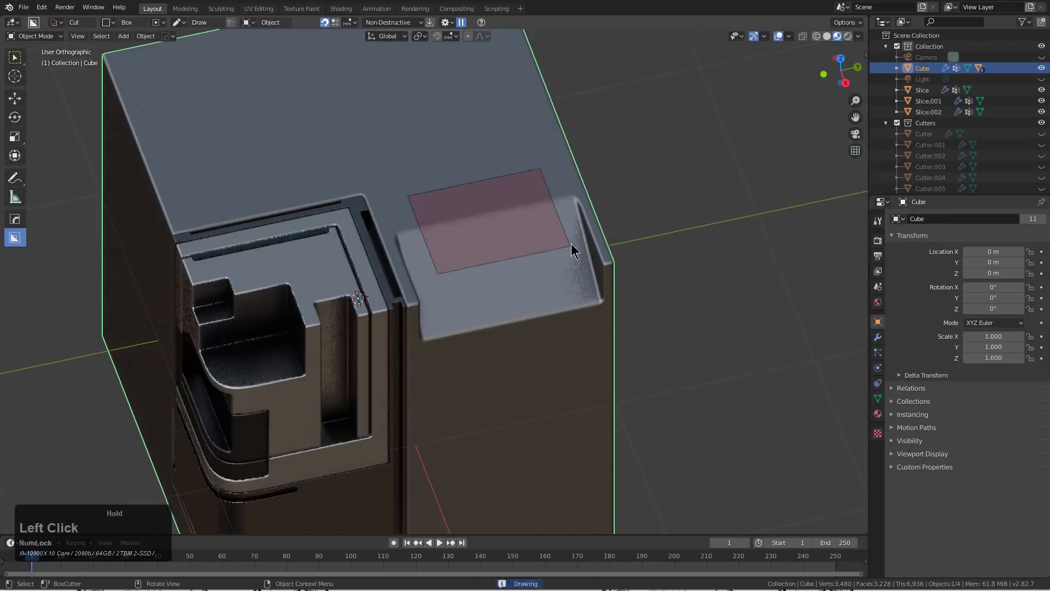
# Draw further rectangular BoxCutter cuts on the recess floor and the detailed corner of the block.
pyautogui.click(571, 244)
pyautogui.moveTo(571, 244); pyautogui.dragTo(346, 211, button='middle')
pyautogui.moveTo(498, 263); pyautogui.dragTo(405, 298)
pyautogui.click(386, 321)
pyautogui.scroll(4, 464, 199)
pyautogui.click(465, 200)
pyautogui.moveTo(386, 321); pyautogui.dragTo(446, 190, button='middle')
pyautogui.moveTo(450, 190); pyautogui.dragTo(579, 346)
# Select all parts and mirror the corner details to the other side of the block.
pyautogui.scroll(2, 579, 345)
pyautogui.moveTo(579, 346); pyautogui.dragTo(493, 263, button='middle')
pyautogui.click(557, 188)
pyautogui.press('a')
pyautogui.press('g')
pyautogui.press('q')
# Move all the selected parts up along Z to about 2.94 m.
pyautogui.press('KP_1')
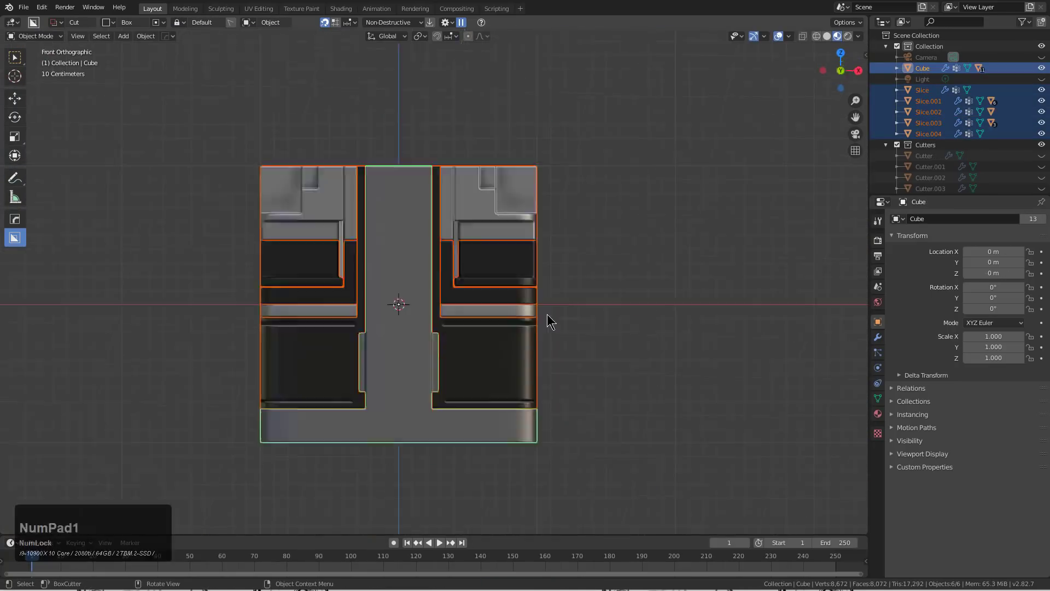
pyautogui.press('g')
pyautogui.press('z')
pyautogui.click(547, 164)
pyautogui.moveTo(547, 164); pyautogui.dragTo(437, 284, button='middle')
# Add an empty at the world origin, then select all objects and run Smart Apply on their modifiers.
pyautogui.hotkey('shift', 'a')
pyautogui.click(530, 454)
pyautogui.press('a')
pyautogui.scroll(4, 554, 231)
pyautogui.press('q')
pyautogui.click(656, 284)
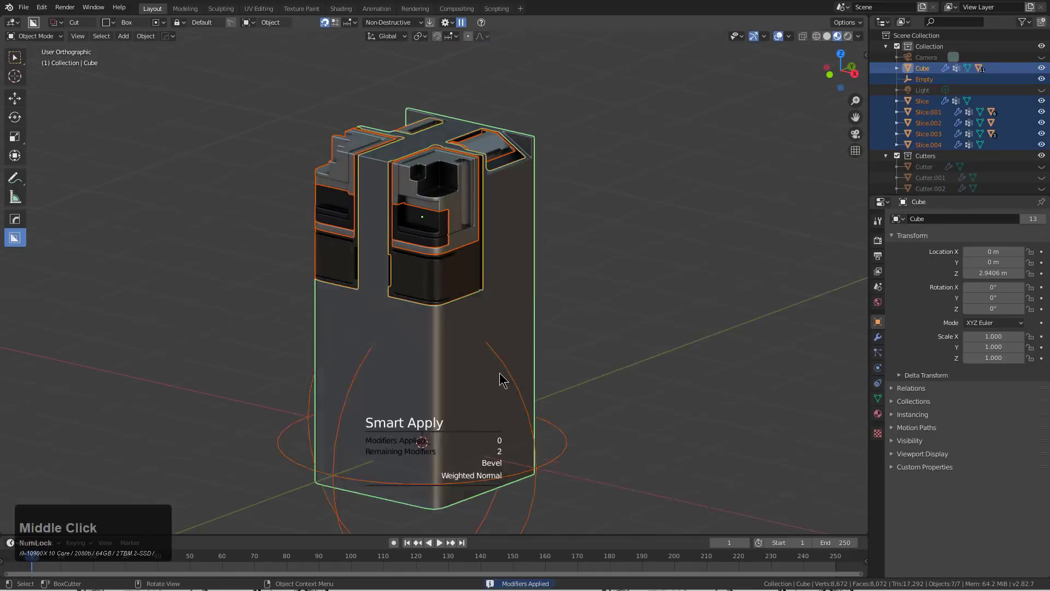
# Mirror all the parts vertically across the empty at the origin and hide the empty.
pyautogui.scroll(3, 541, 170)
pyautogui.click(544, 176)
pyautogui.moveTo(543, 175); pyautogui.dragTo(492, 274, button='middle')
pyautogui.press('a')
pyautogui.click(492, 274)
pyautogui.scroll(5, 491, 322)
pyautogui.scroll(-5, 492, 323)
pyautogui.press('KP_1')
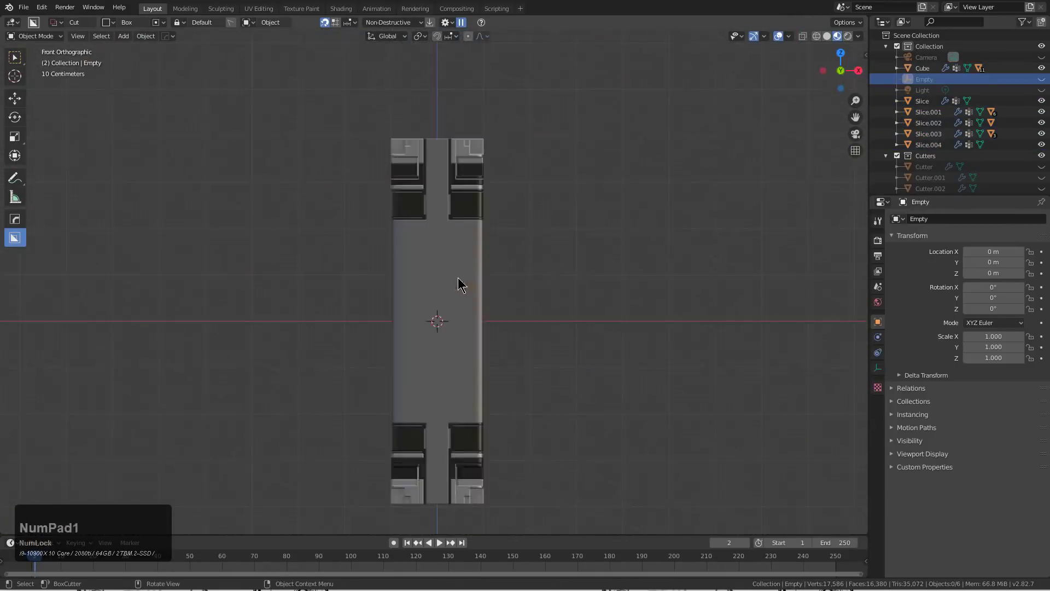
# Slice a tall rectangular panel into the column's corner between the two mirrored ends.
pyautogui.moveTo(459, 284); pyautogui.dragTo(492, 410)
pyautogui.moveTo(492, 410); pyautogui.dragTo(403, 188, button='middle')
pyautogui.click(403, 188)
pyautogui.press('q')
pyautogui.click(514, 398)
pyautogui.press('q')
pyautogui.moveTo(616, 236); pyautogui.dragTo(461, 243, button='middle')
# Mirror the tall panel slice to the column's other corners and undo the last extra operation.
pyautogui.press('q')
pyautogui.click(588, 288)
pyautogui.press('h')
pyautogui.click(565, 277)
pyautogui.press('q')
pyautogui.moveTo(462, 296)
pyautogui.click(556, 337)
pyautogui.moveTo(557, 337); pyautogui.dragTo(479, 211, button='middle')
pyautogui.hotkey('ctrl', 'z')
# Create a cube from the tall corner panel with To_Shape and scale it into a thin bar inside the recess.
pyautogui.press('q')
pyautogui.click(511, 300)
pyautogui.click(514, 239)
pyautogui.click(517, 262)
pyautogui.press('s')
pyautogui.scroll(-2, 512, 322)
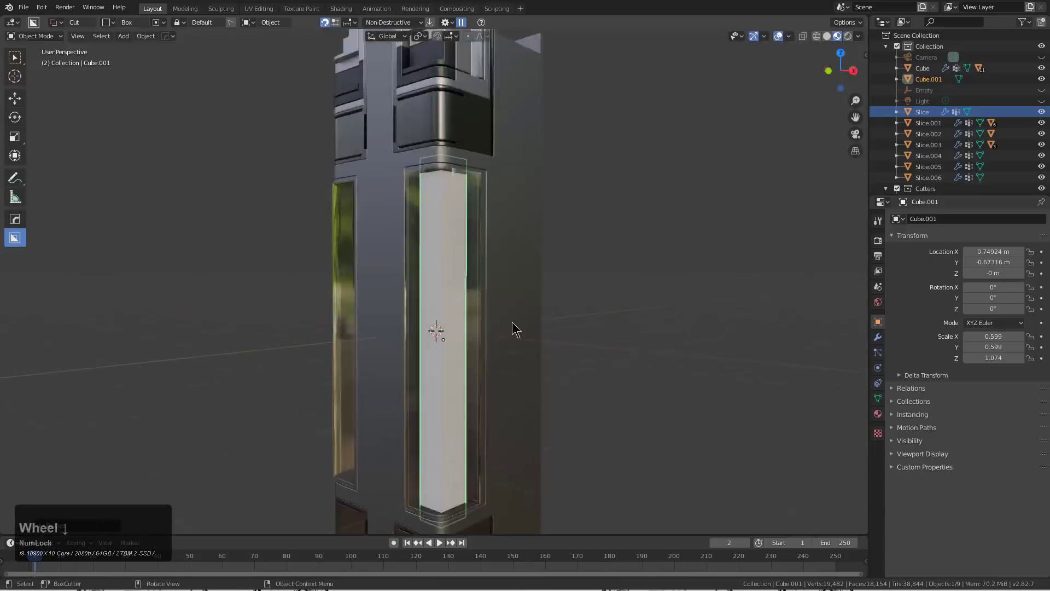
pyautogui.moveTo(512, 322); pyautogui.dragTo(514, 261, button='middle')
pyautogui.press('s')
pyautogui.click(605, 314)
# Mirror the thin bar to the column's other corner recesses.
pyautogui.hotkey('alt', 'x')
pyautogui.click(450, 286)
pyautogui.moveTo(492, 296); pyautogui.dragTo(492, 244, button='middle')
pyautogui.click(473, 244)
# Cut notches into the column's flat side near its ends and run Smart Apply on the main body.
pyautogui.moveTo(489, 137); pyautogui.dragTo(518, 186)
pyautogui.scroll(6, 518, 186)
pyautogui.scroll(-5, 493, 217)
pyautogui.hotkey('alt', 'a')
pyautogui.moveTo(492, 217); pyautogui.dragTo(527, 385, button='middle')
pyautogui.click(526, 385)
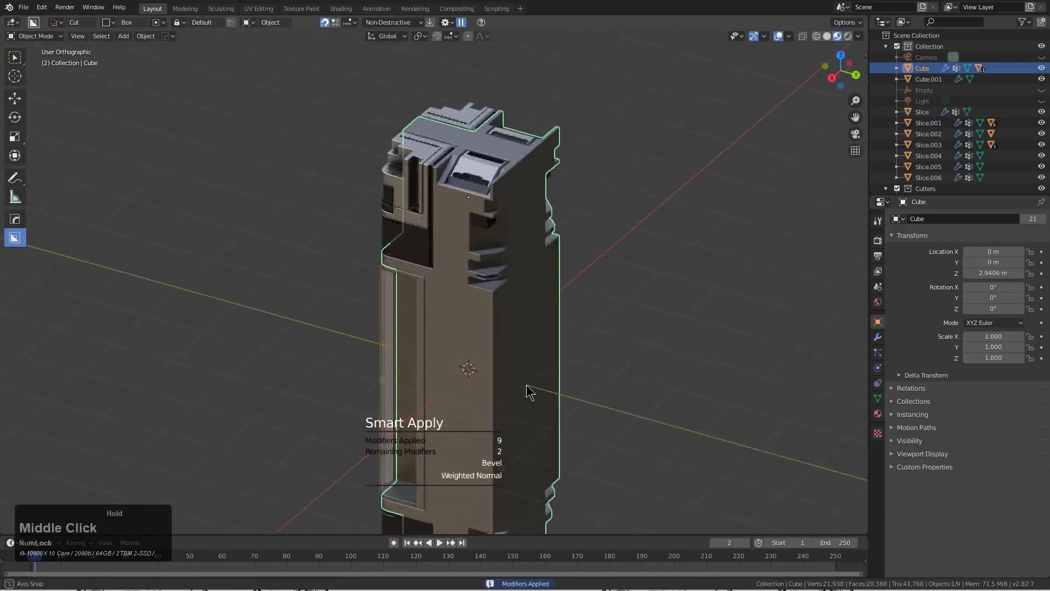
# Select all parts and generate an enclosing cube around them with To_Shape, keeping Cube as the primitive.
pyautogui.scroll(4, 532, 251)
pyautogui.scroll(-4, 532, 251)
pyautogui.moveTo(532, 251); pyautogui.dragTo(497, 240, button='middle')
pyautogui.press('a')
pyautogui.press('q')
pyautogui.click(589, 374)
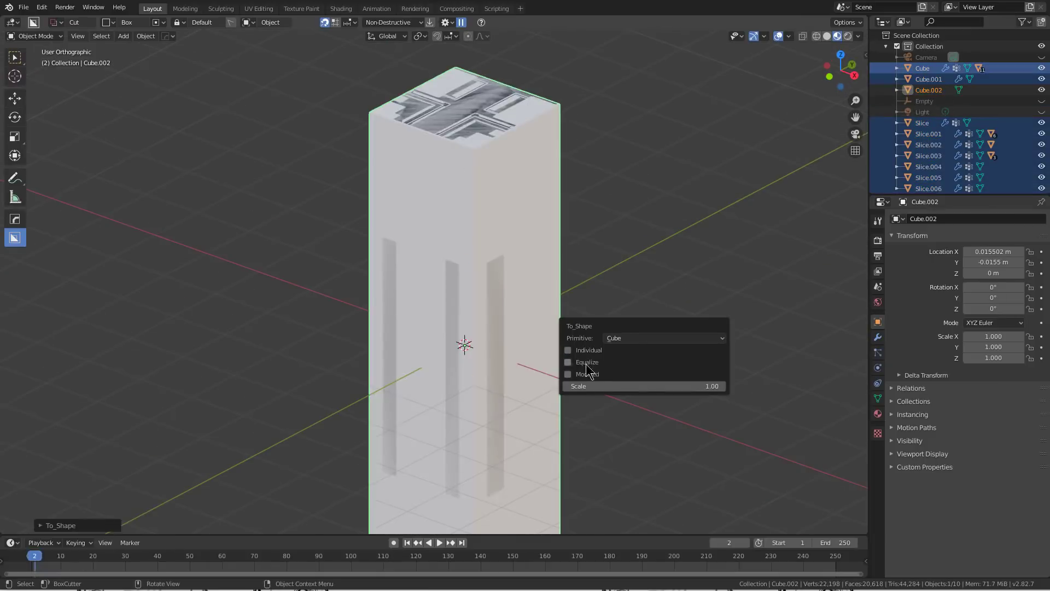
# Cut away the middle of the enclosing cube to leave the two end covers and give them a glass material.
pyautogui.scroll(5, 583, 286)
pyautogui.click(583, 287)
pyautogui.click(584, 286)
pyautogui.scroll(-6, 547, 318)
pyautogui.hotkey('alt', 'm')
pyautogui.click(494, 351)
pyautogui.keyDown('shift'); pyautogui.moveTo(494, 352); pyautogui.dragTo(426, 303, button='middle'); pyautogui.keyUp('shift')
pyautogui.scroll(5, 426, 302)
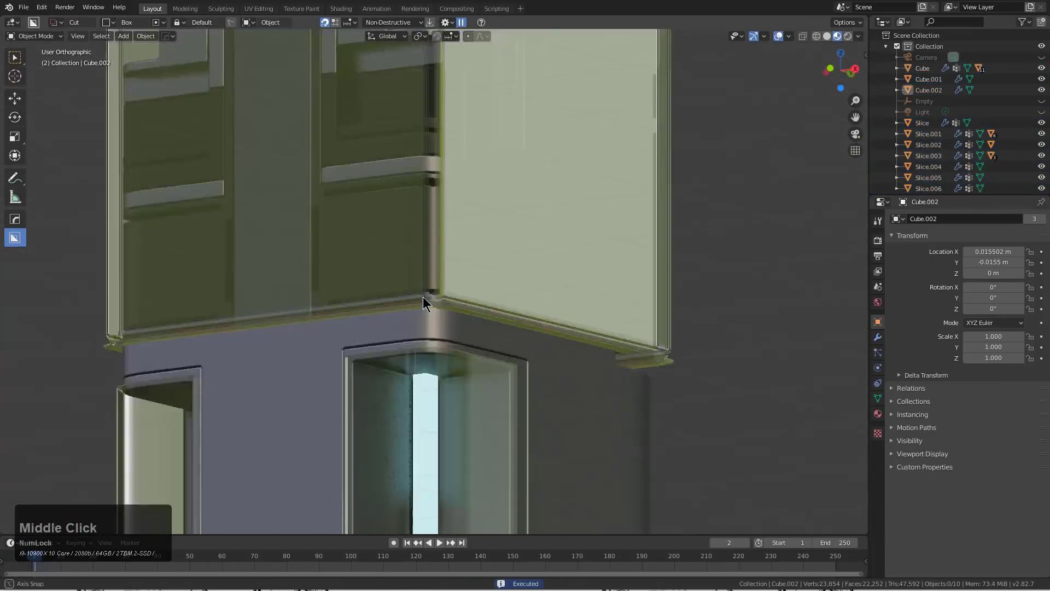
# Assign a new material to the column's main body and deselect everything.
pyautogui.hotkey('ctrl', '`')
pyautogui.scroll(-5, 542, 257)
pyautogui.moveTo(541, 284); pyautogui.dragTo(490, 221, button='middle')
pyautogui.click(504, 224)
pyautogui.hotkey('alt', 'm')
pyautogui.click(505, 225)
pyautogui.hotkey('alt', 'a')
pyautogui.scroll(-4, 490, 221)
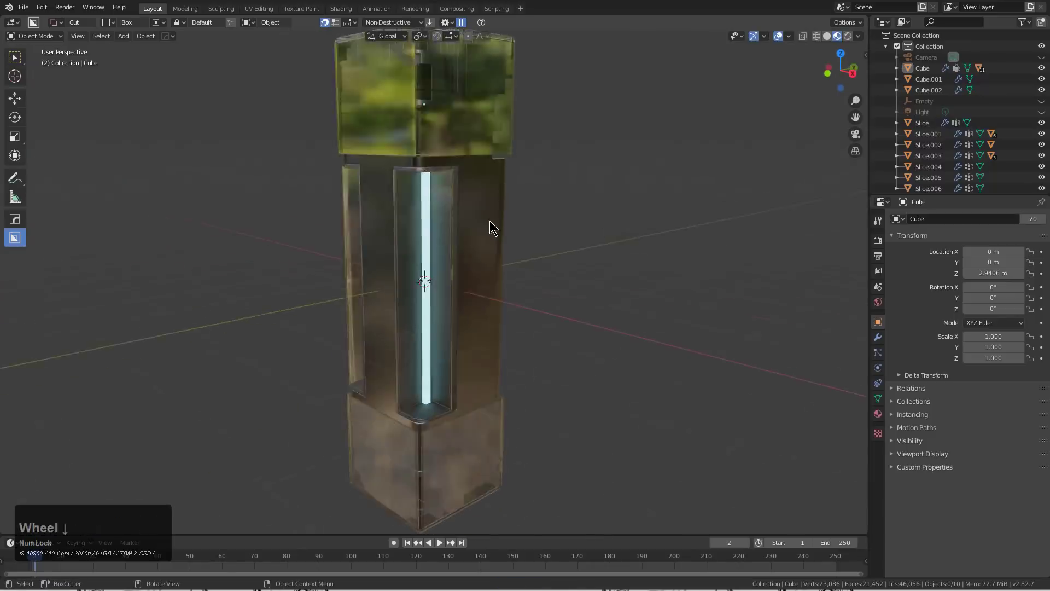
# Dice all the parts along Z into 31 segments using the Mesh Intersect method.
pyautogui.press('a')
pyautogui.press('q')
pyautogui.click(610, 305)
pyautogui.press('`')
pyautogui.press('q')
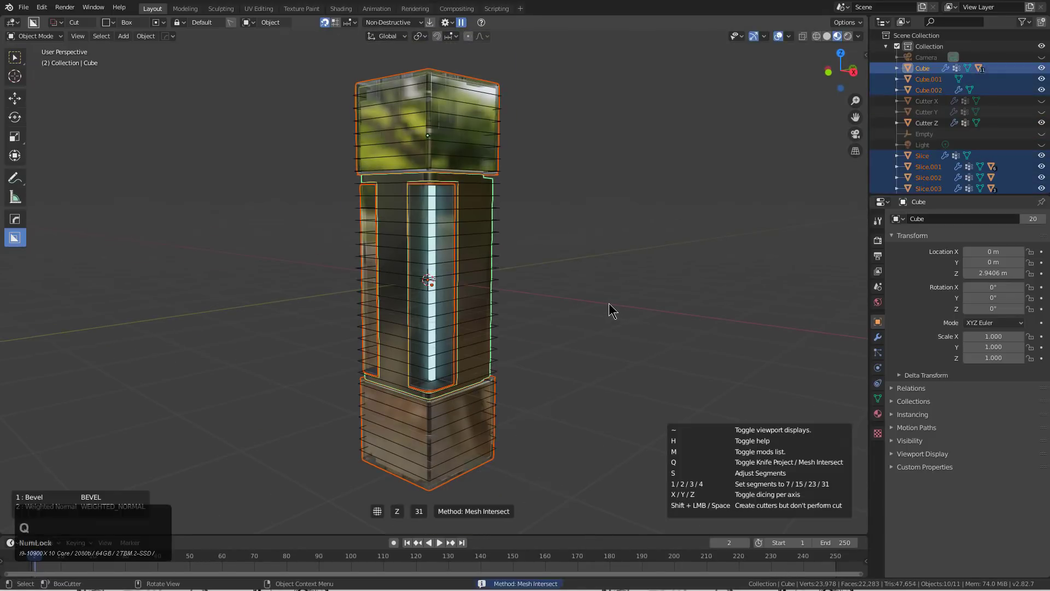
pyautogui.click(609, 303)
pyautogui.moveTo(609, 303); pyautogui.dragTo(464, 328, button='middle')
# Add a Bezier circle at the origin and bend all the diced parts along it.
pyautogui.hotkey('alt', 'a')
pyautogui.hotkey('shift', 'a')
pyautogui.click(500, 250)
pyautogui.moveTo(492, 274); pyautogui.dragTo(368, 188, button='middle')
pyautogui.press('a')
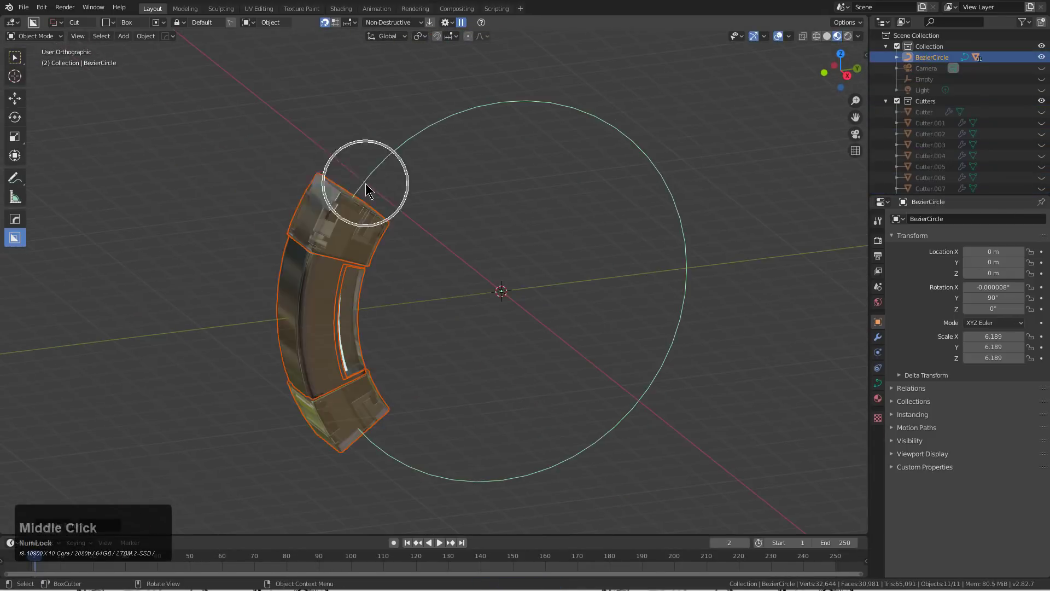
# Scale the Bezier circle to 1.771 to tighten the bend and hide the viewport overlays.
pyautogui.click(368, 188)
pyautogui.press('s')
pyautogui.click(552, 326)
pyautogui.hotkey('alt', 'a')
pyautogui.hotkey('alt', 'shift', 'z')
pyautogui.moveTo(551, 327); pyautogui.dragTo(558, 280, button='middle')
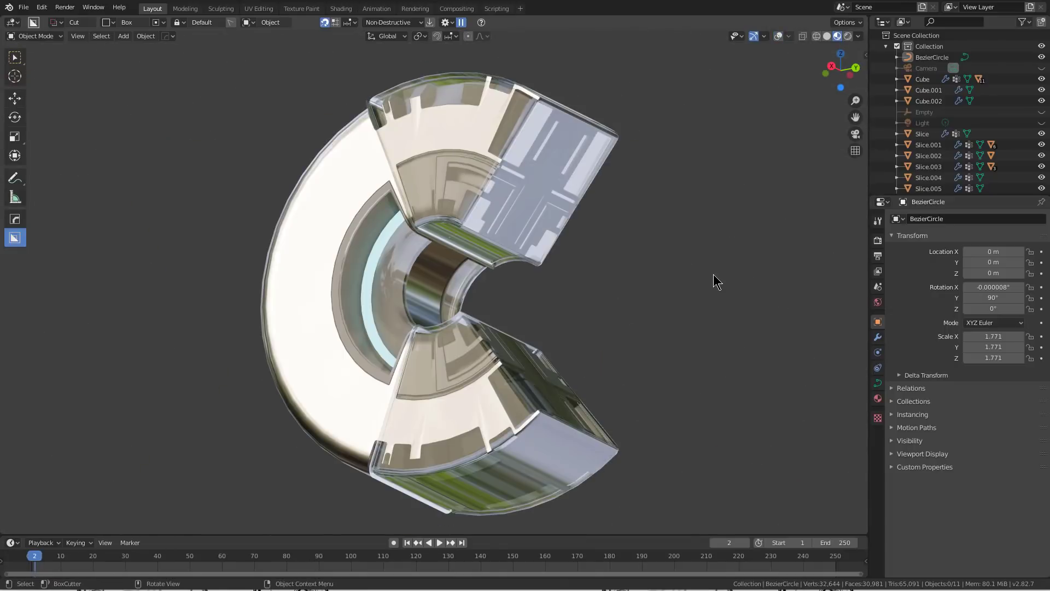
# Restore the overlays and add round bolts to the side faces of the curved main body in Edit Mode.
pyautogui.hotkey('alt', 'shift', 'z')
pyautogui.press('KP_3')
pyautogui.press('a')
pyautogui.press('q')
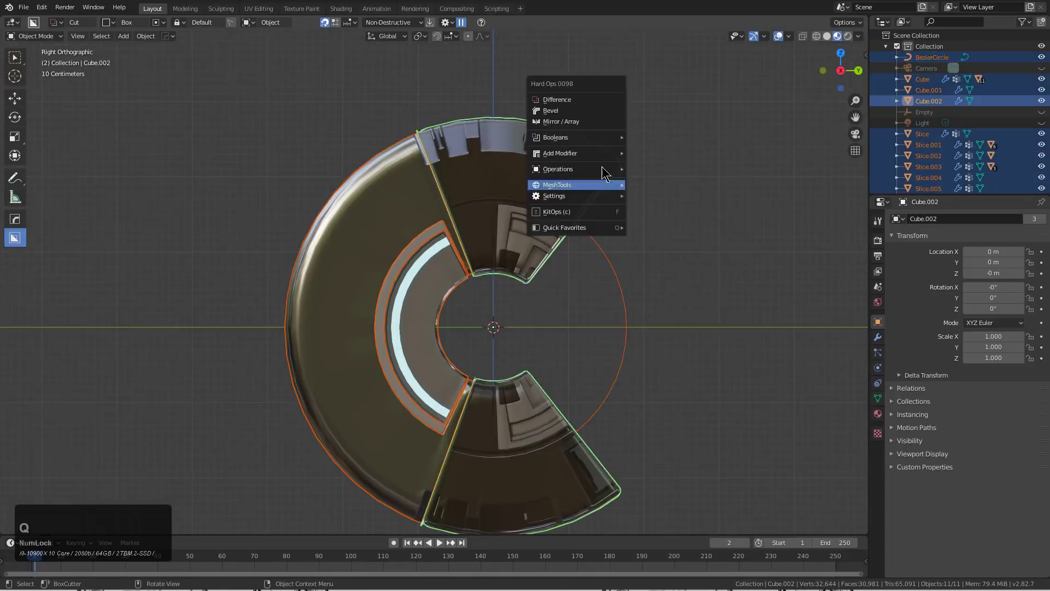
pyautogui.click(602, 182)
pyautogui.press('Tab')
pyautogui.click(719, 370)
pyautogui.moveTo(720, 370); pyautogui.dragTo(505, 334, button='middle')
pyautogui.hotkey('shift', 'd')
pyautogui.click(580, 309)
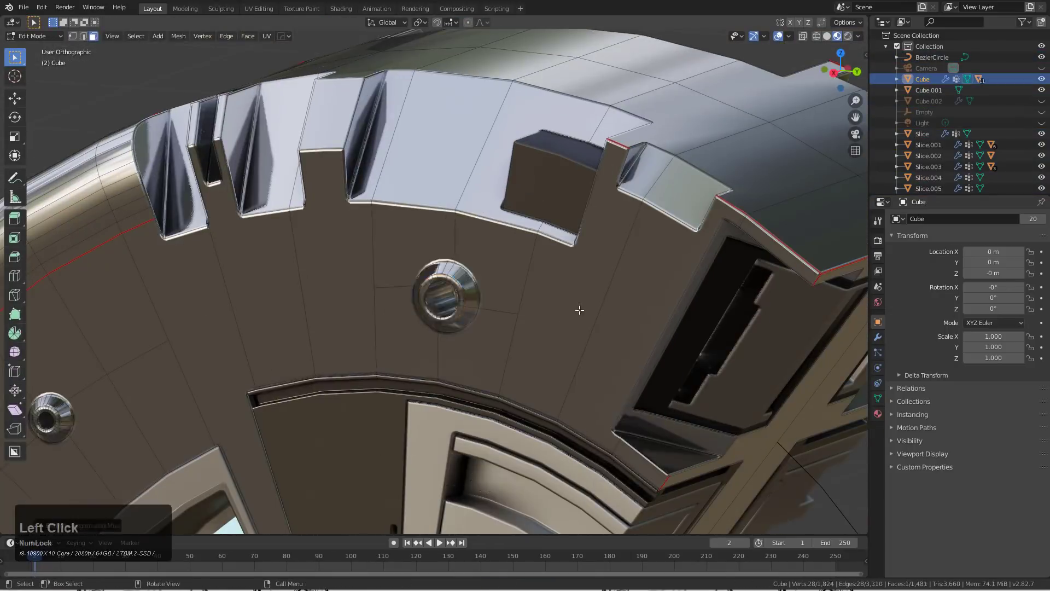
# Leave Edit Mode, reveal all the hidden objects and deselect everything.
pyautogui.scroll(6, 548, 215)
pyautogui.press('Tab')
pyautogui.press('Tab')
pyautogui.press('q')
pyautogui.press('Tab')
pyautogui.hotkey('alt', 'h')
pyautogui.hotkey('alt', 'a')
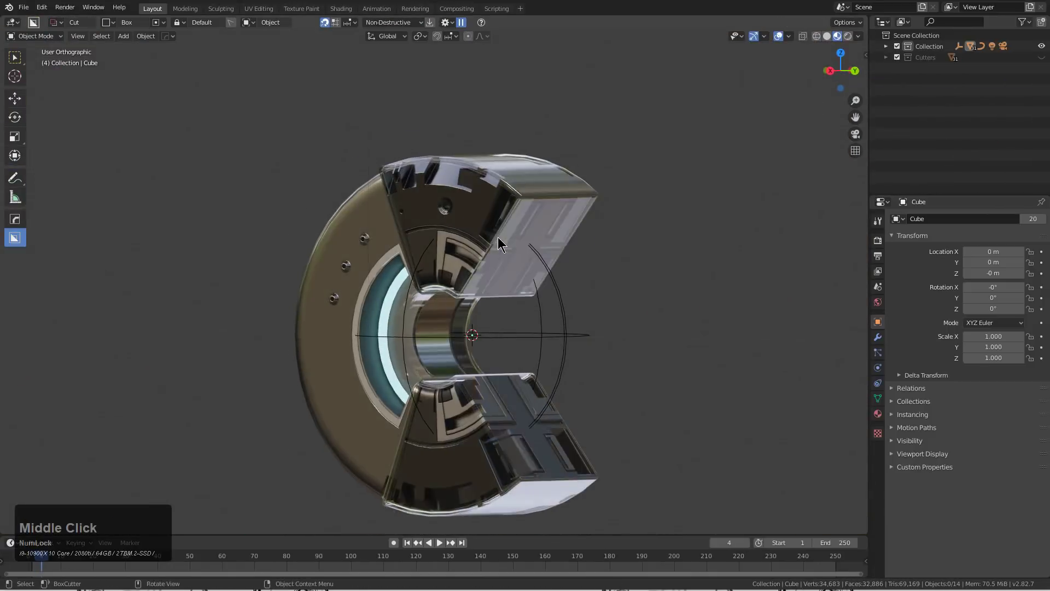
pyautogui.moveTo(498, 237); pyautogui.dragTo(598, 310, button='middle')
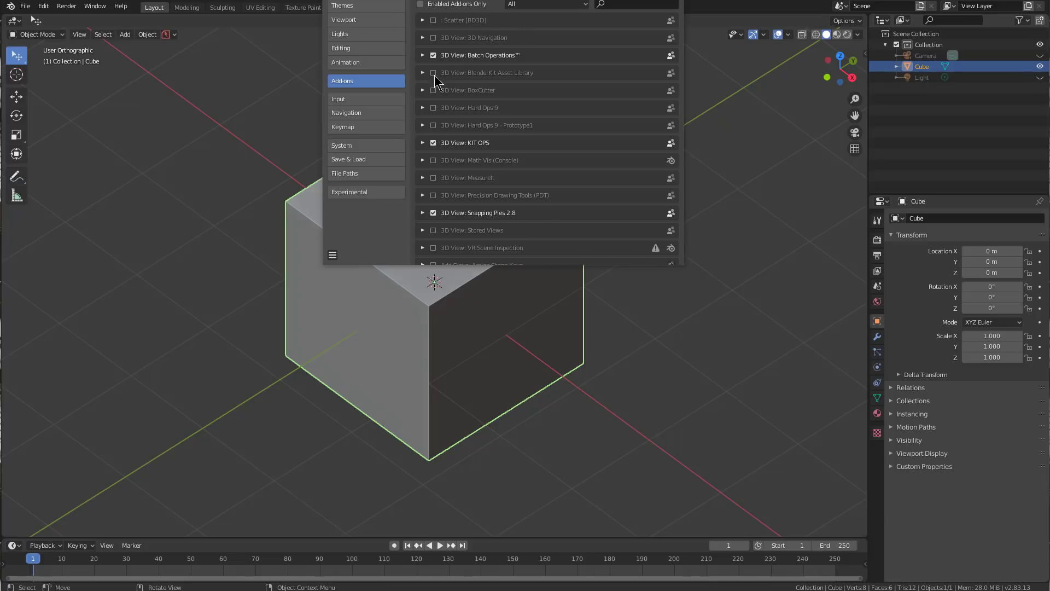
# Enable the BoxCutter and Hard Ops 9 add-ons and close the preferences.
pyautogui.click(433, 90)
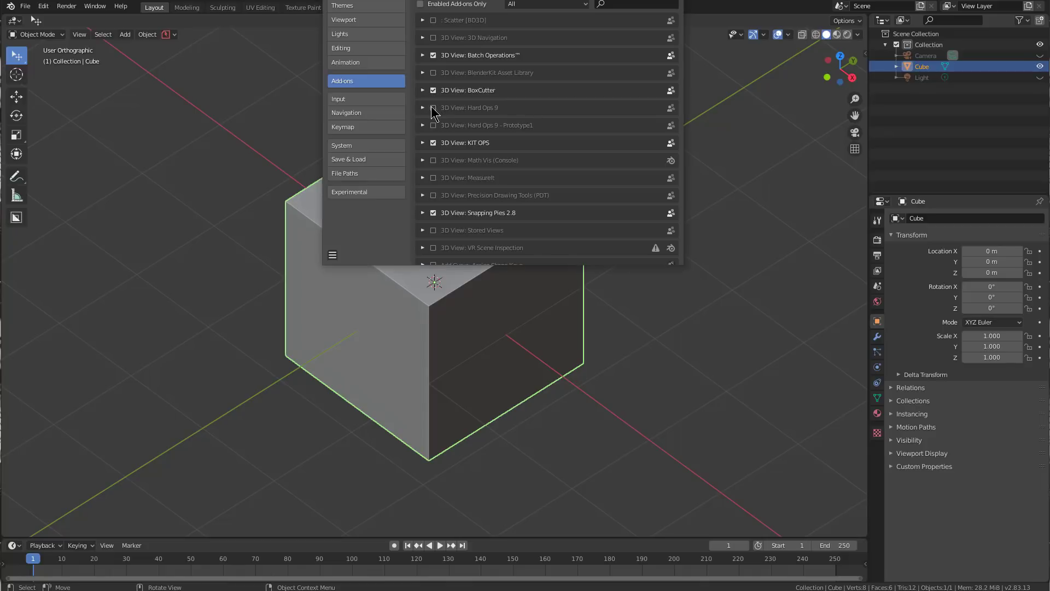
pyautogui.click(433, 108)
pyautogui.click(676, 1)
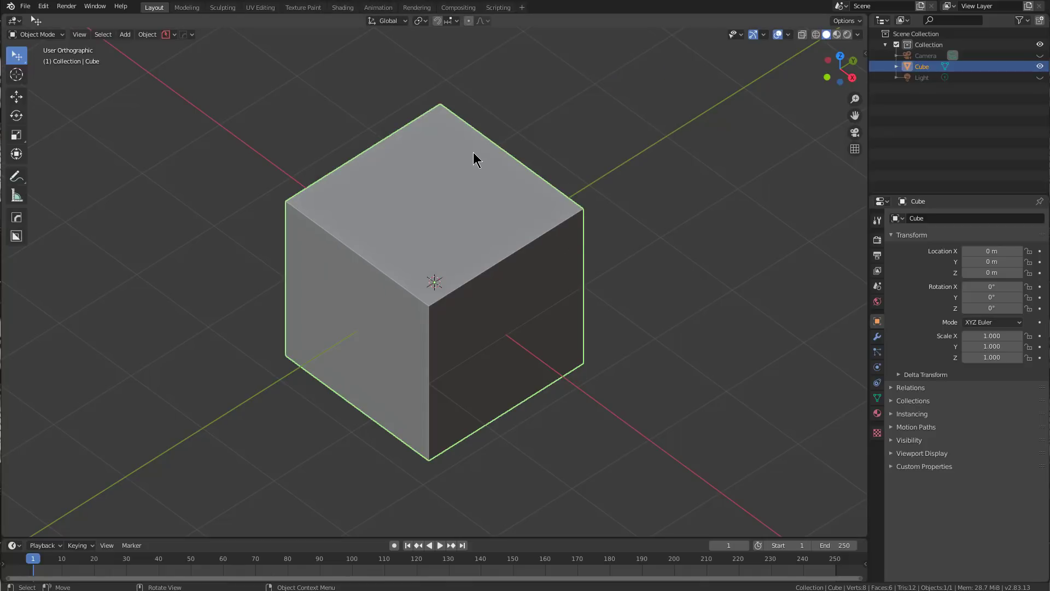
# Bring up the KIT OPS browser of KPacks over the default cube.
pyautogui.moveTo(474, 157)
pyautogui.mouseDown(button='middle')
pyautogui.moveTo(473, 142)
pyautogui.moveTo(467, 150)
pyautogui.mouseUp(button='middle')
pyautogui.hotkey('ctrl', 'shift', 'space')
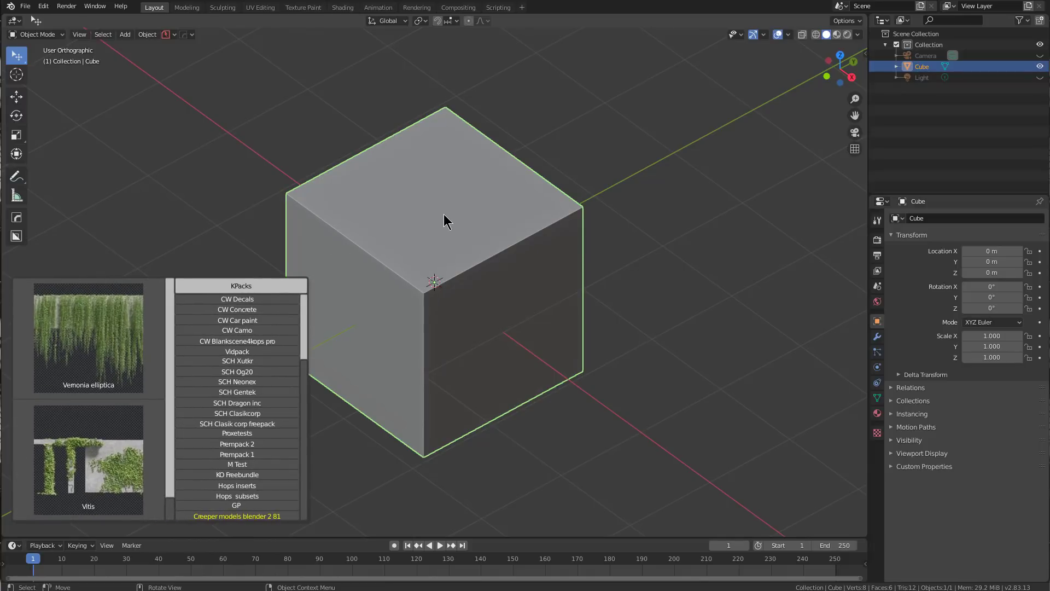
pyautogui.moveTo(445, 214); pyautogui.dragTo(445, 214, button='middle')
# Remove the shortcut of the KitOps entry in the Hard Ops menu and assign F as its shortcut.
pyautogui.press('q')
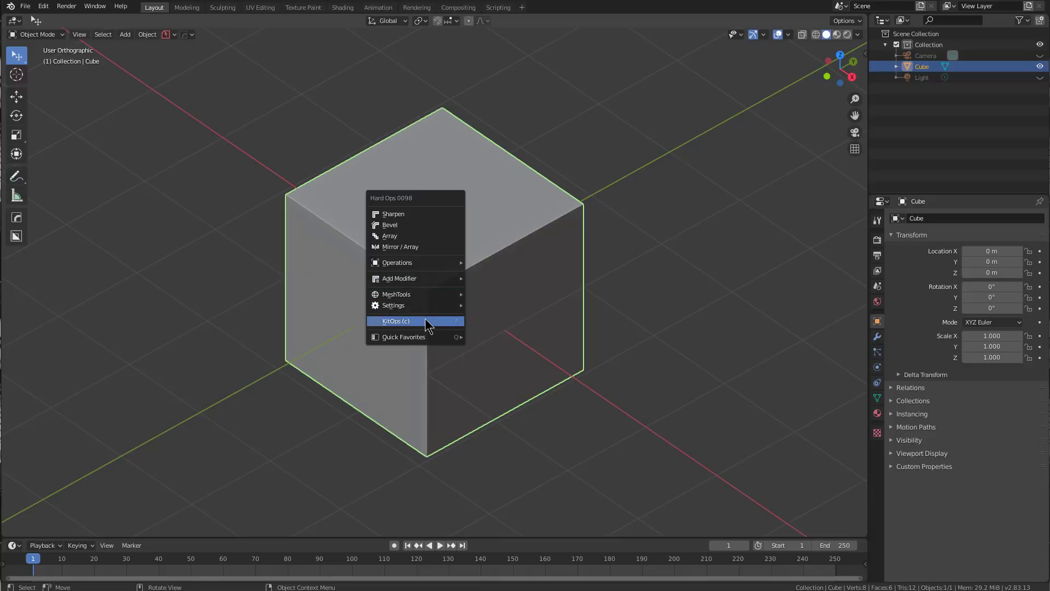
pyautogui.rightClick(426, 323)
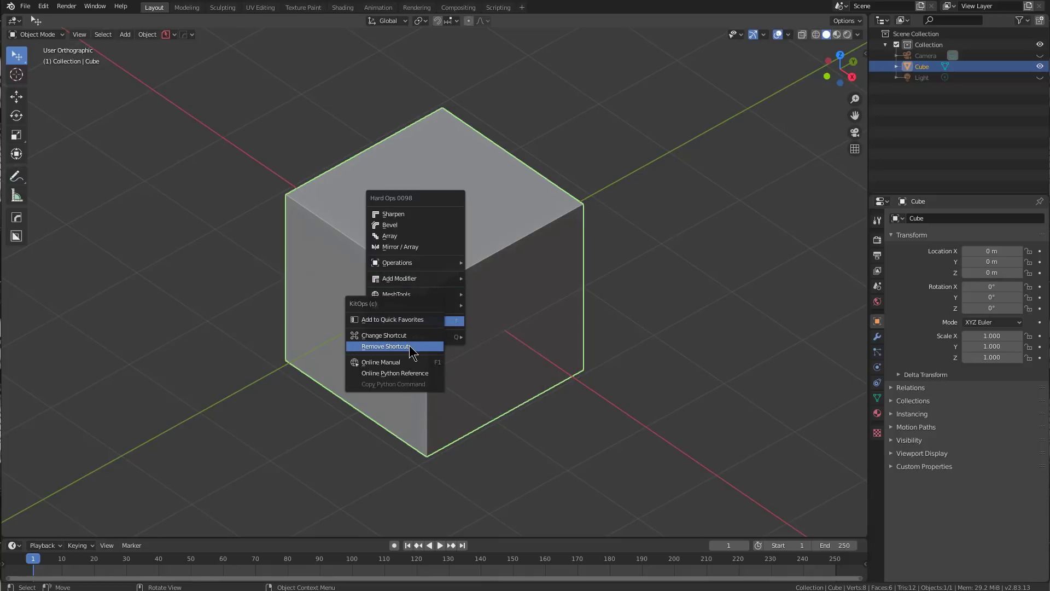
pyautogui.click(409, 346)
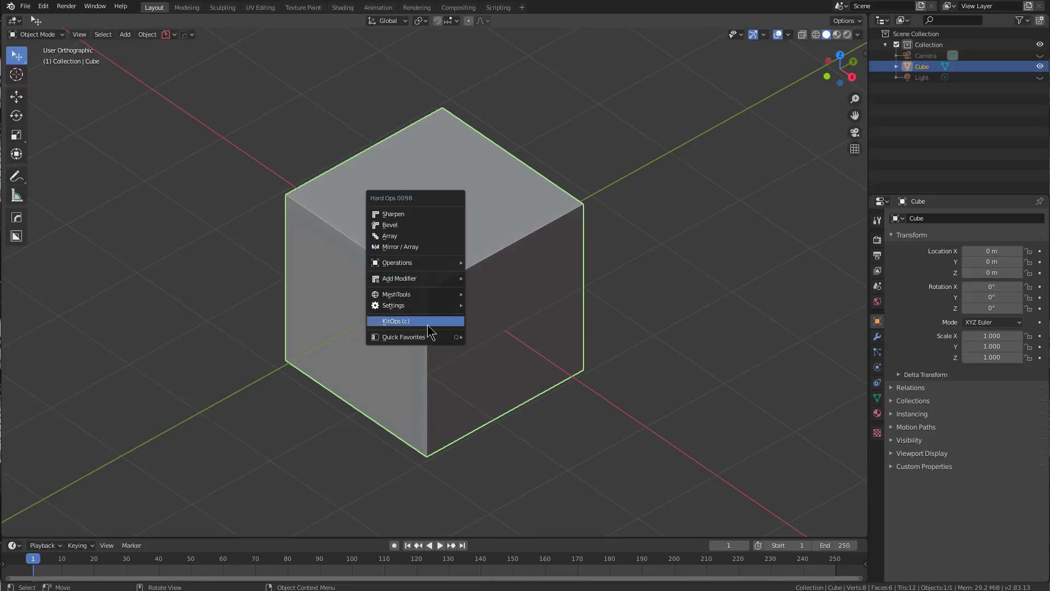
pyautogui.rightClick(428, 328)
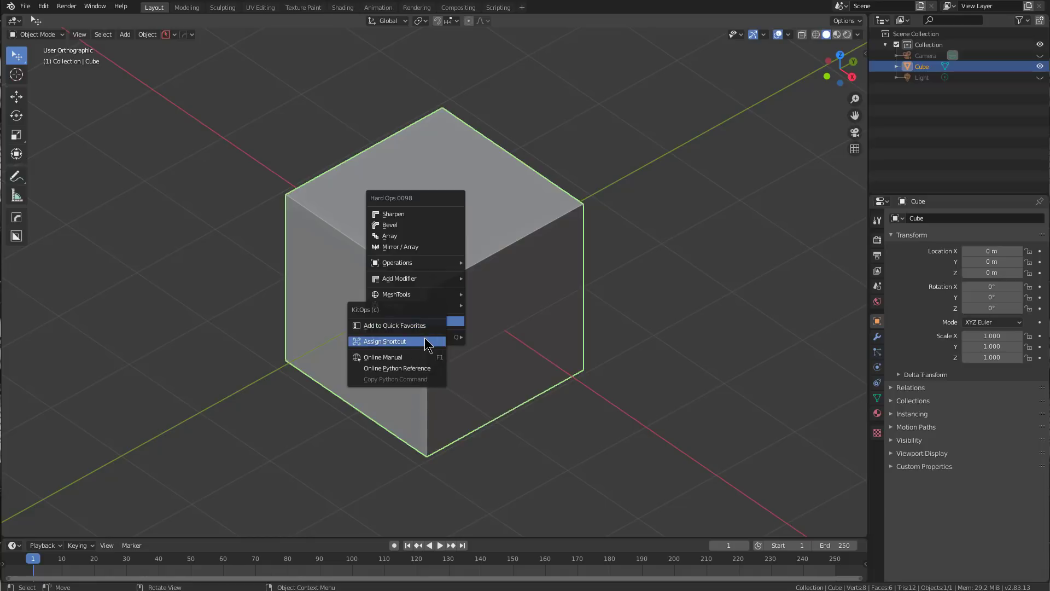
pyautogui.click(425, 340)
pyautogui.press('f')
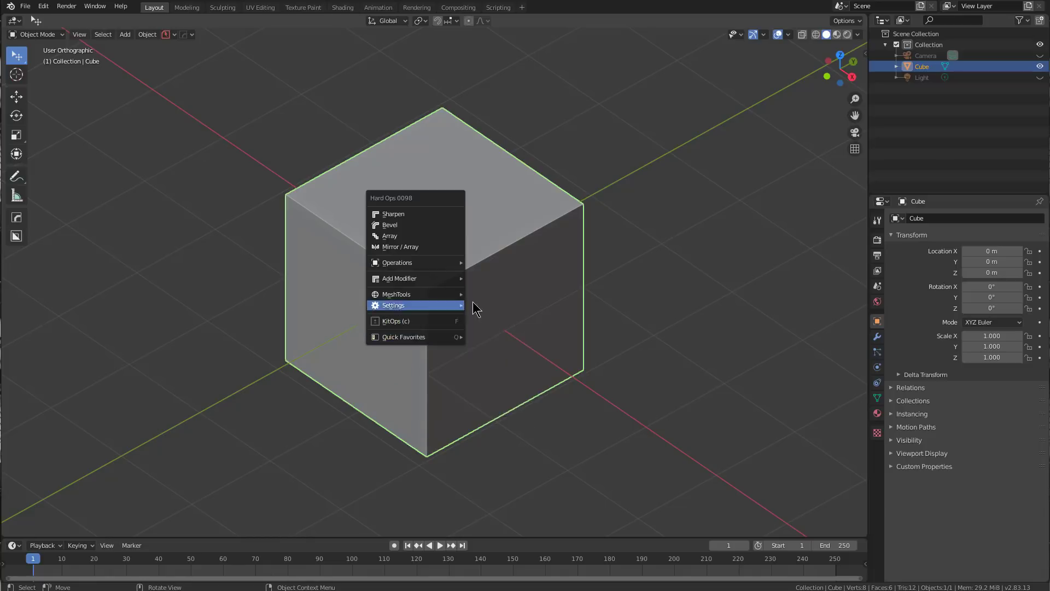
# Open the KIT OPS browser again and enlarge its panel.
pyautogui.press('alt')
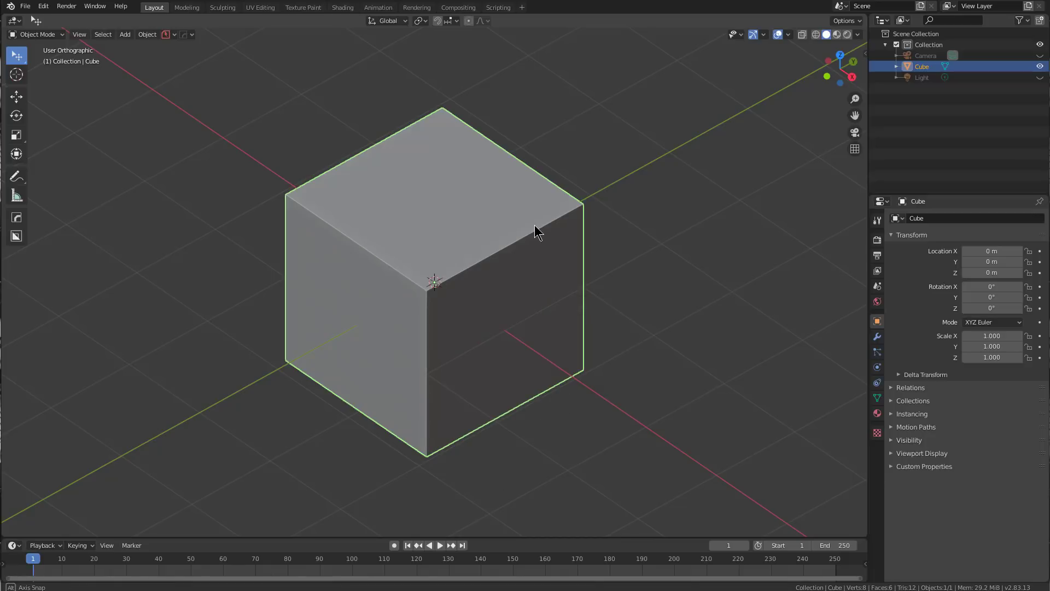
pyautogui.moveTo(535, 224); pyautogui.dragTo(537, 225, button='middle')
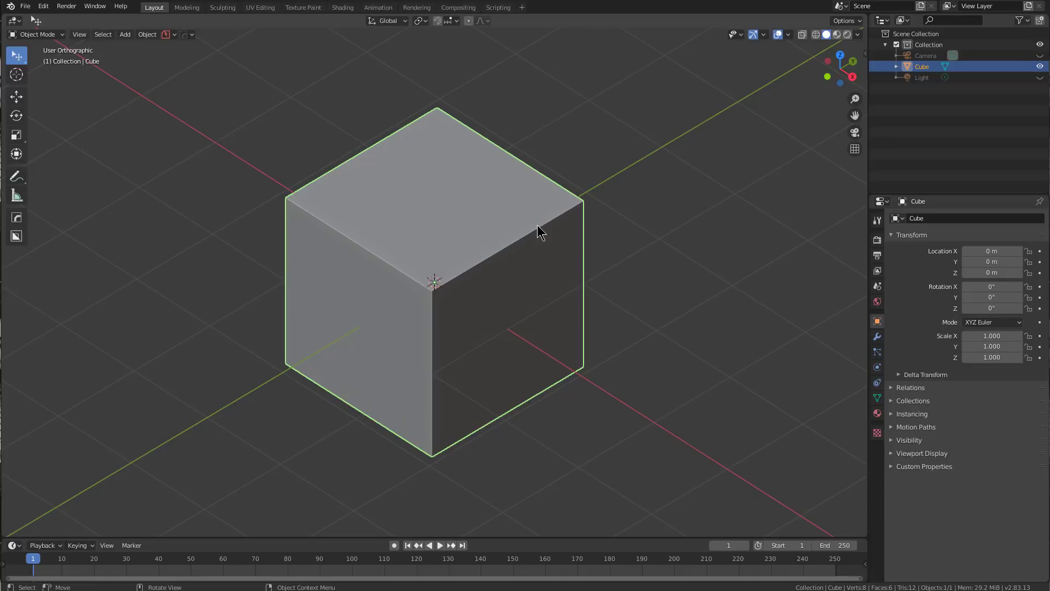
pyautogui.hotkey('alt', 'shift', 'k')
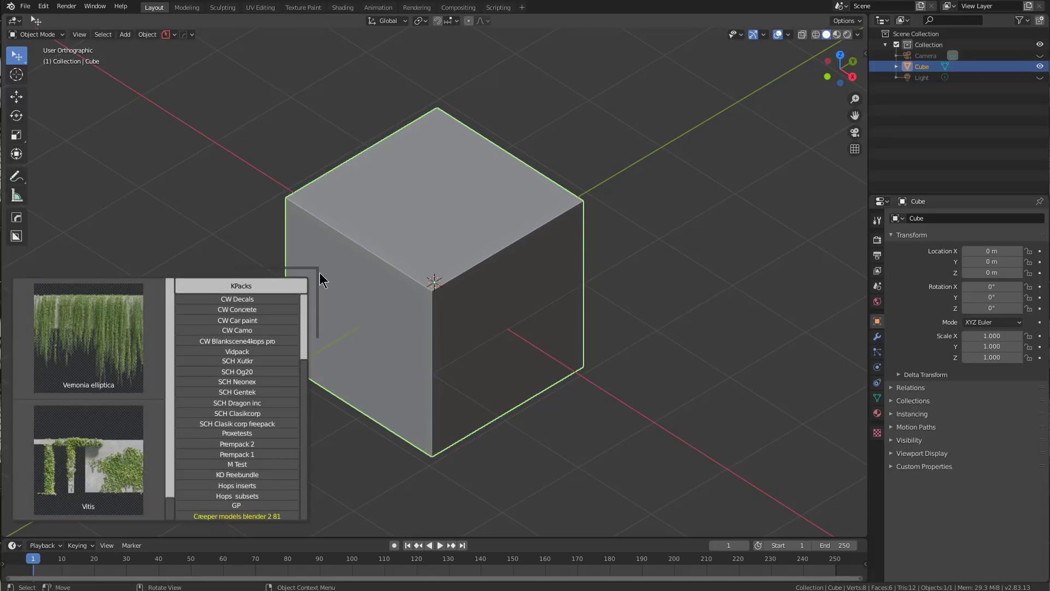
pyautogui.moveTo(320, 272); pyautogui.dragTo(375, 254)
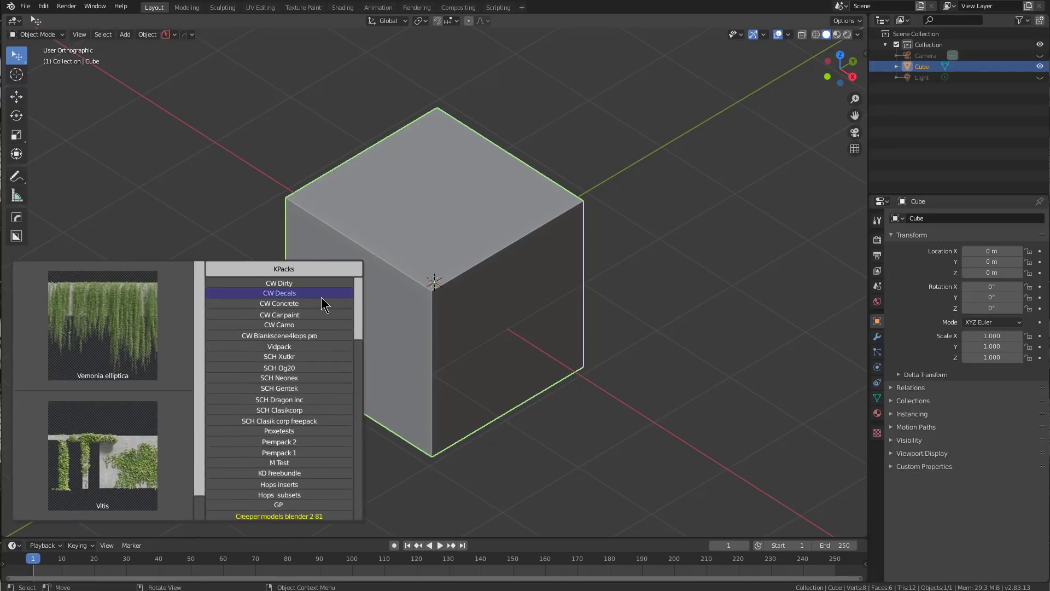
# Choose the CW Camo KPack and browse its material thumbnails.
pyautogui.click(295, 324)
pyautogui.scroll(-5, 176, 374)
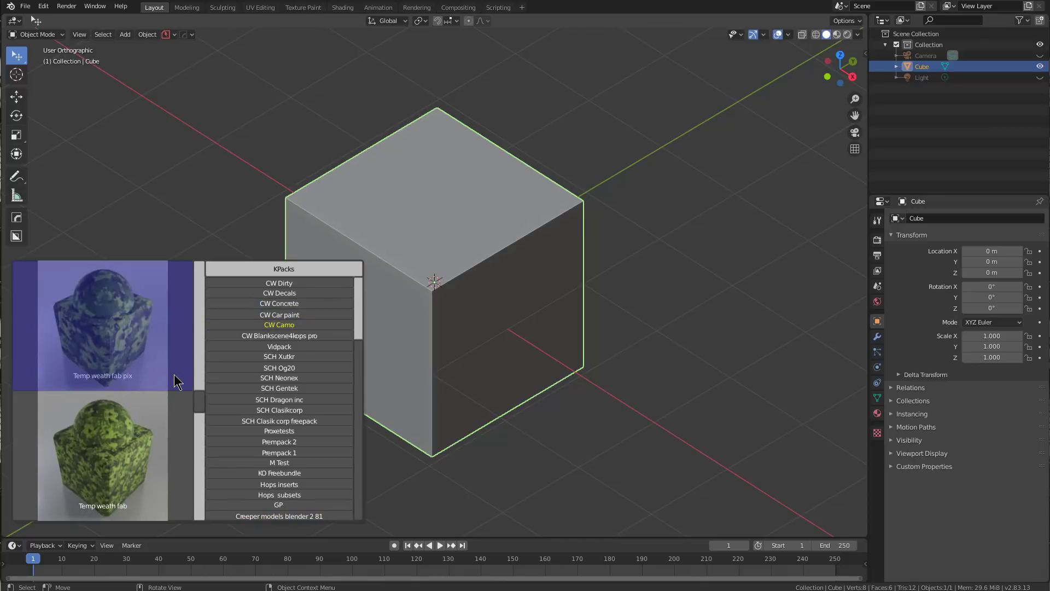
pyautogui.scroll(5, 176, 375)
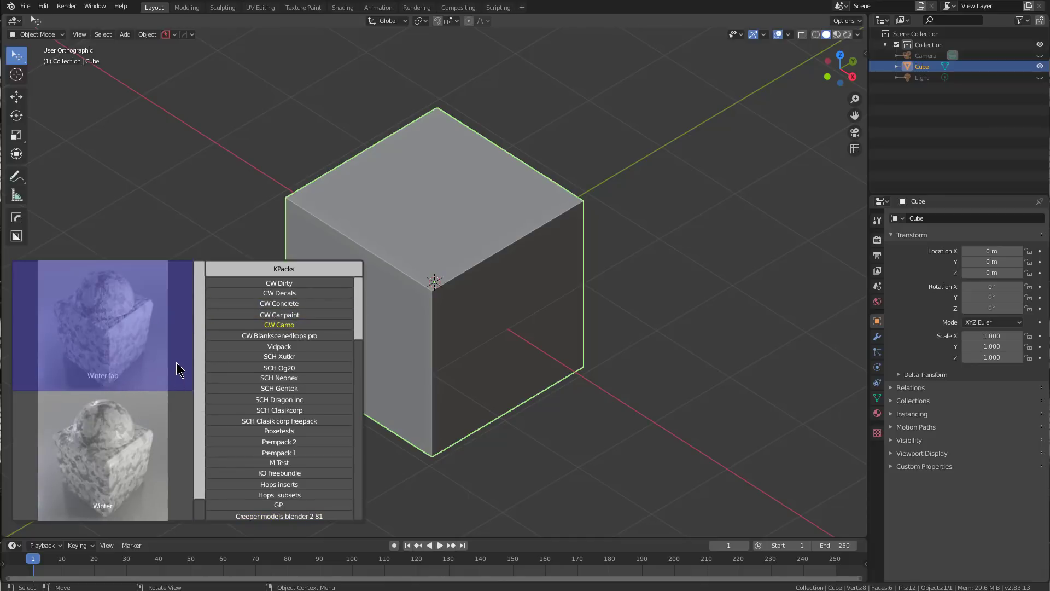
# Look through the material thumbnails of the CW Camo KPack and enlarge the KIT OPS browser panel.
pyautogui.scroll(3, 176, 374)
pyautogui.scroll(-4, 178, 369)
pyautogui.scroll(8, 181, 375)
pyautogui.scroll(-15, 181, 374)
pyautogui.scroll(8, 182, 368)
pyautogui.scroll(-4, 183, 371)
pyautogui.scroll(2, 182, 374)
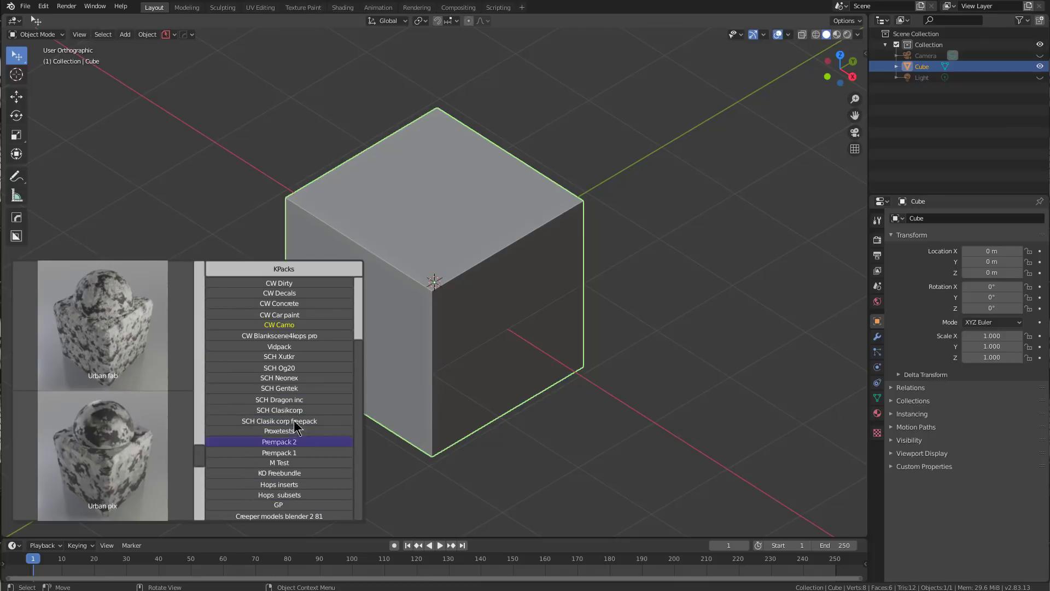
pyautogui.moveTo(366, 255); pyautogui.dragTo(553, 143)
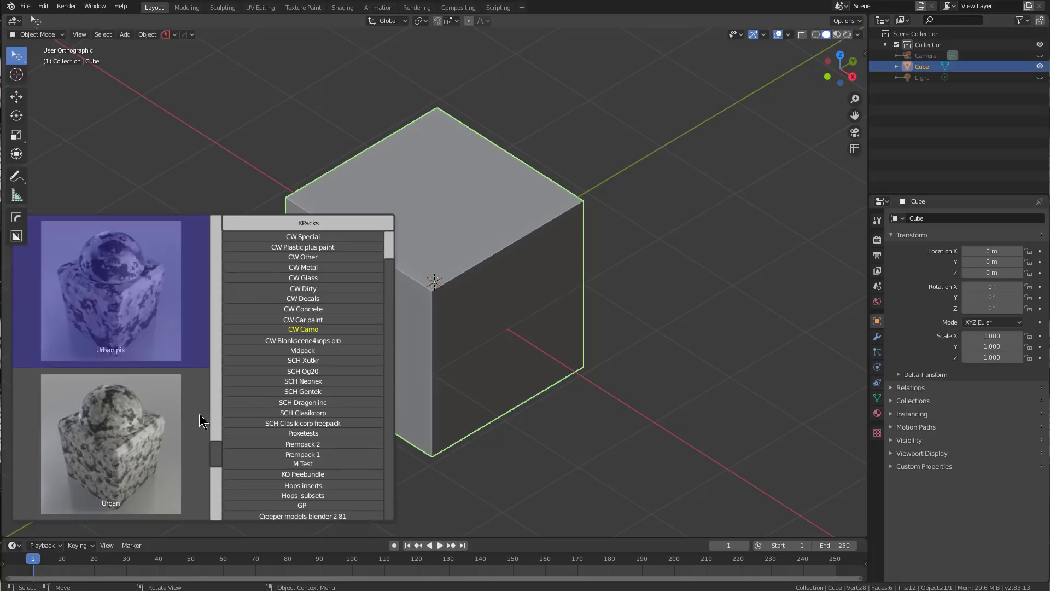
# Turn off Modal Background, Modal Drop Shadow and Modal Cell Border in the display options of the Hard Ops 9 preferences.
pyautogui.moveTo(405, 0); pyautogui.dragTo(503, 0)
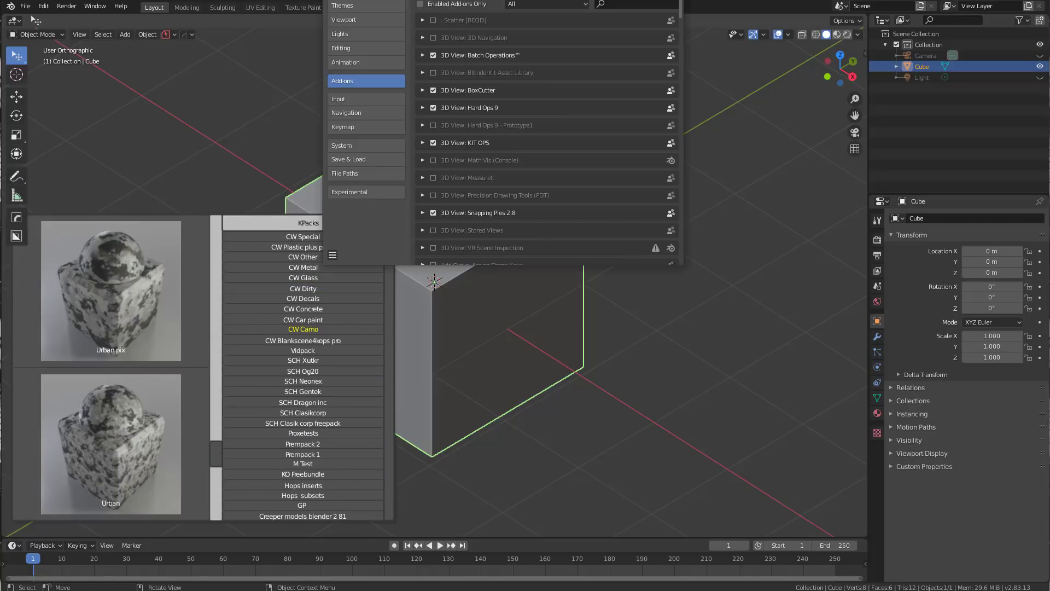
pyautogui.click(422, 108)
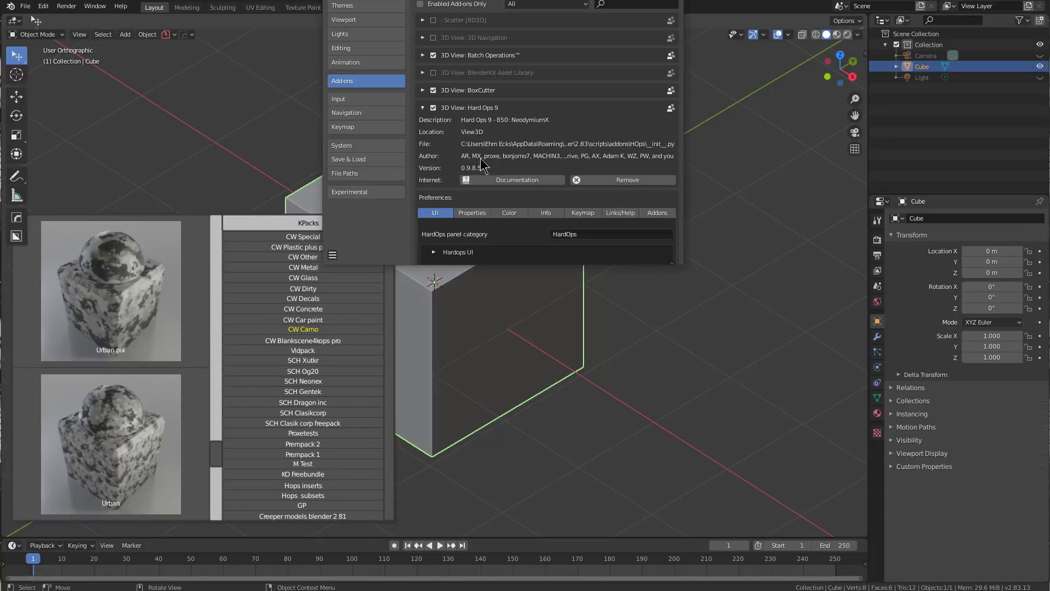
pyautogui.scroll(-5, 482, 165)
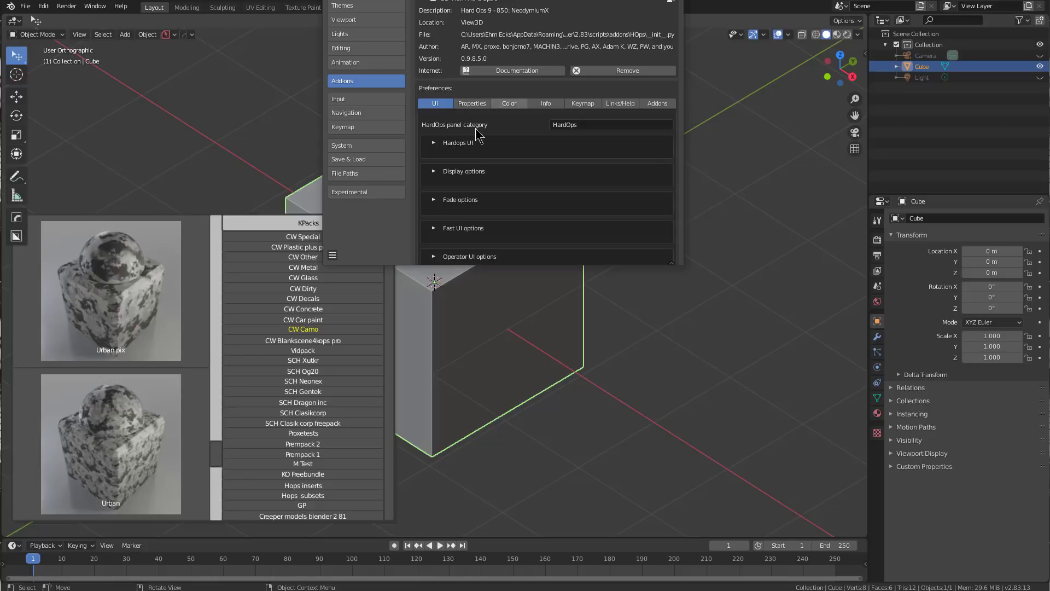
pyautogui.click(434, 171)
pyautogui.scroll(-2, 633, 176)
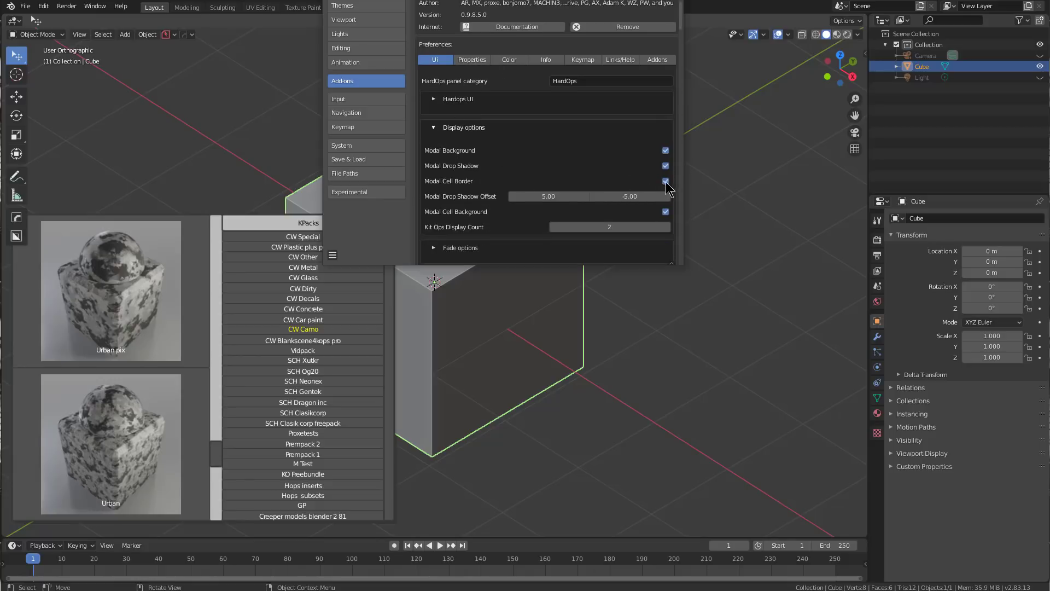
pyautogui.click(665, 151)
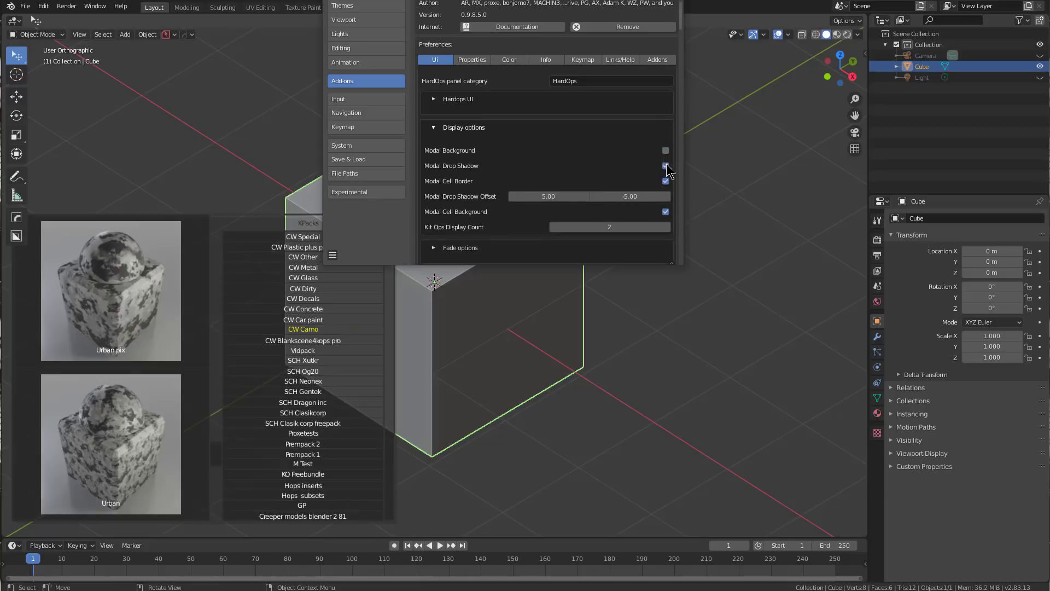
pyautogui.click(665, 166)
pyautogui.click(666, 181)
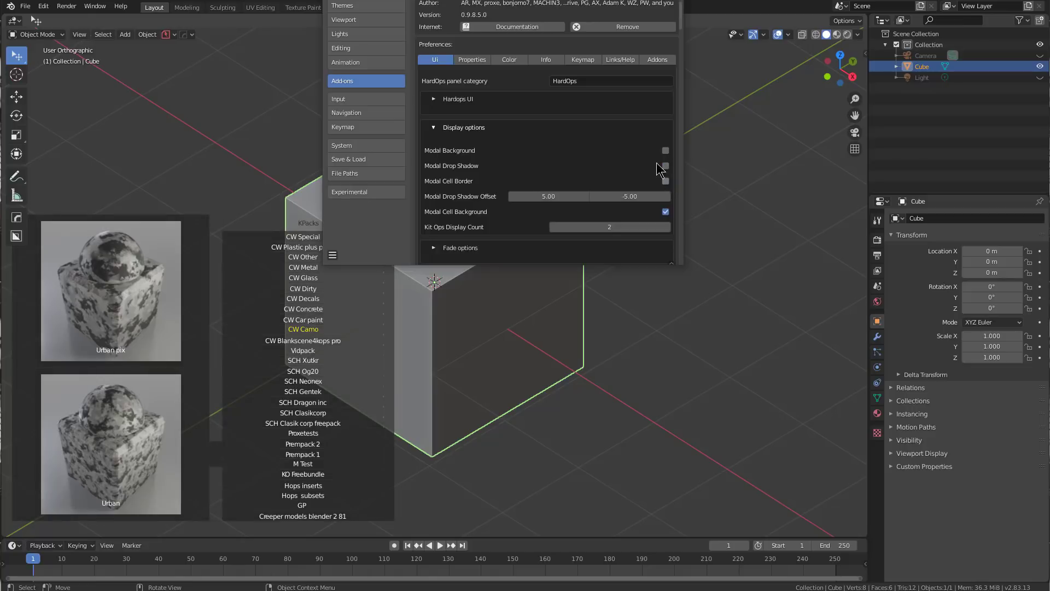
# Lower the opacity of the Cell Background Color and the Highlight Color in the Hard Ops color preferences.
pyautogui.click(509, 59)
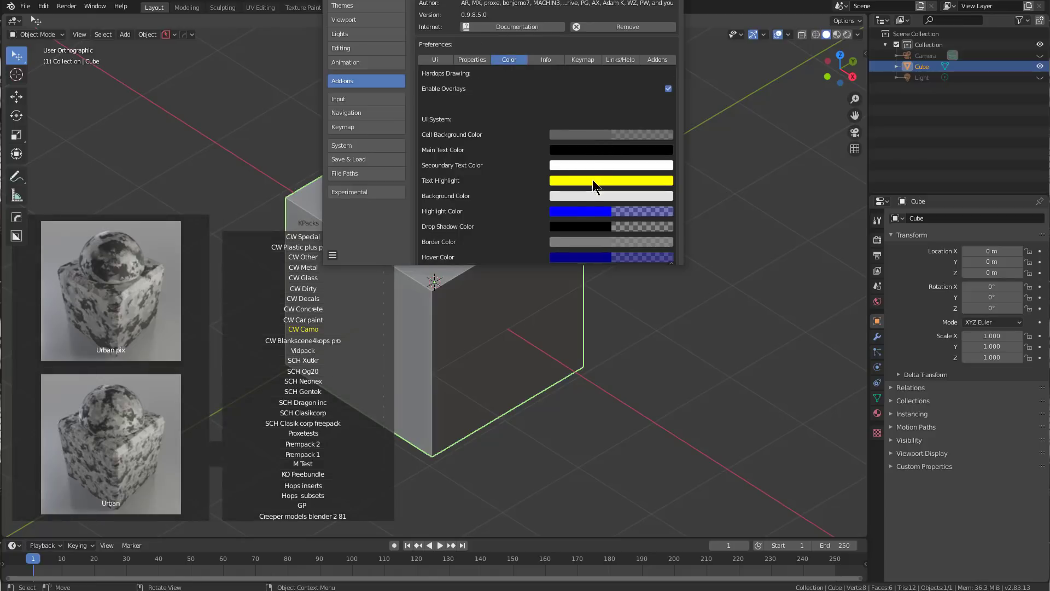
pyautogui.click(591, 135)
pyautogui.moveTo(613, 118); pyautogui.dragTo(579, 119)
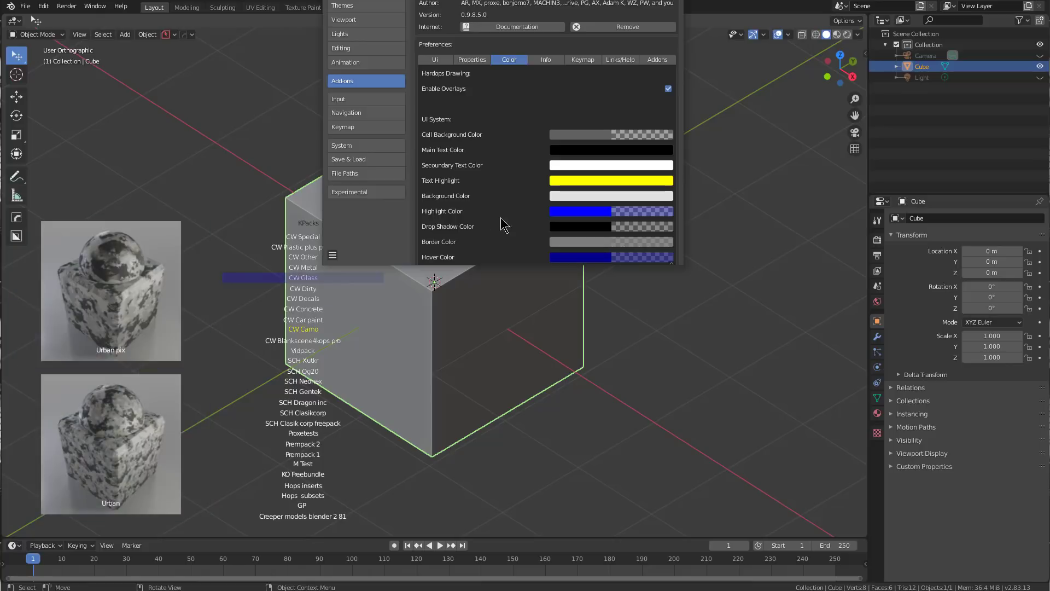
pyautogui.click(623, 213)
pyautogui.moveTo(607, 195); pyautogui.dragTo(588, 195)
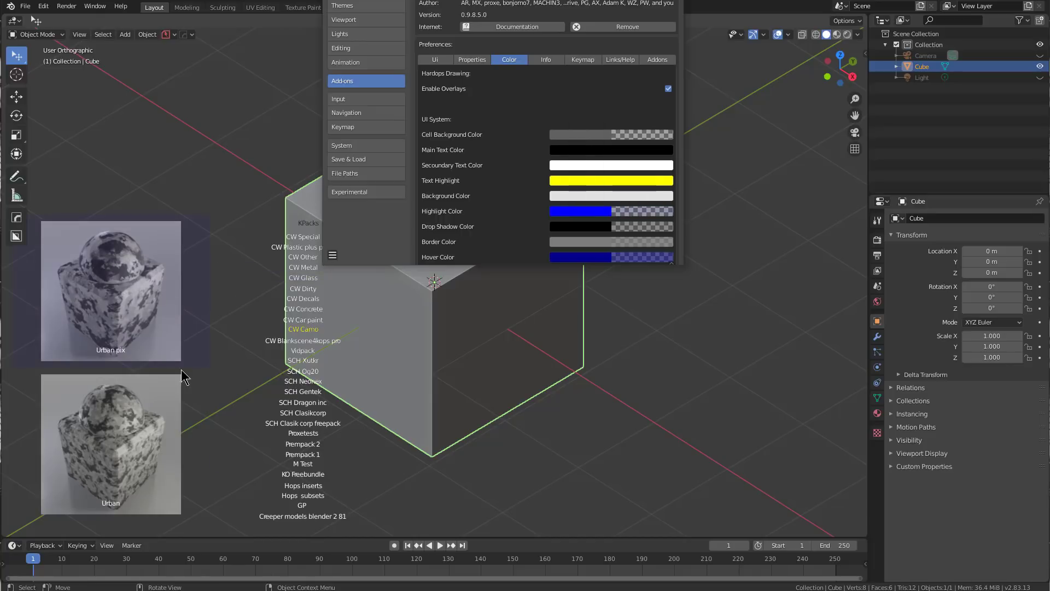
# Set the Kit Ops Display Count to 1 in the Hard Ops display options and leave the preferences.
pyautogui.click(449, 60)
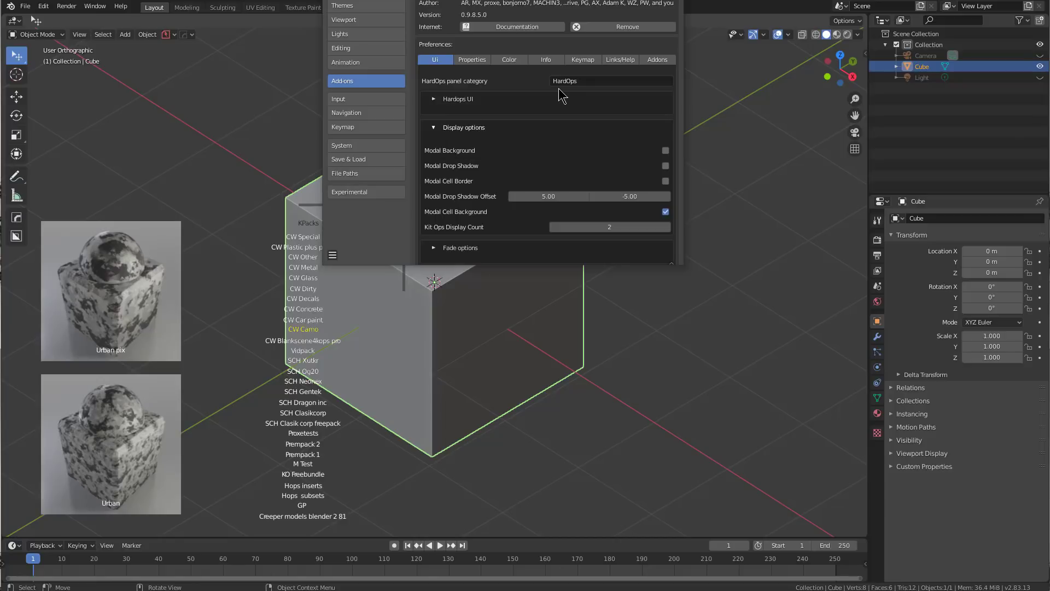
pyautogui.click(554, 227)
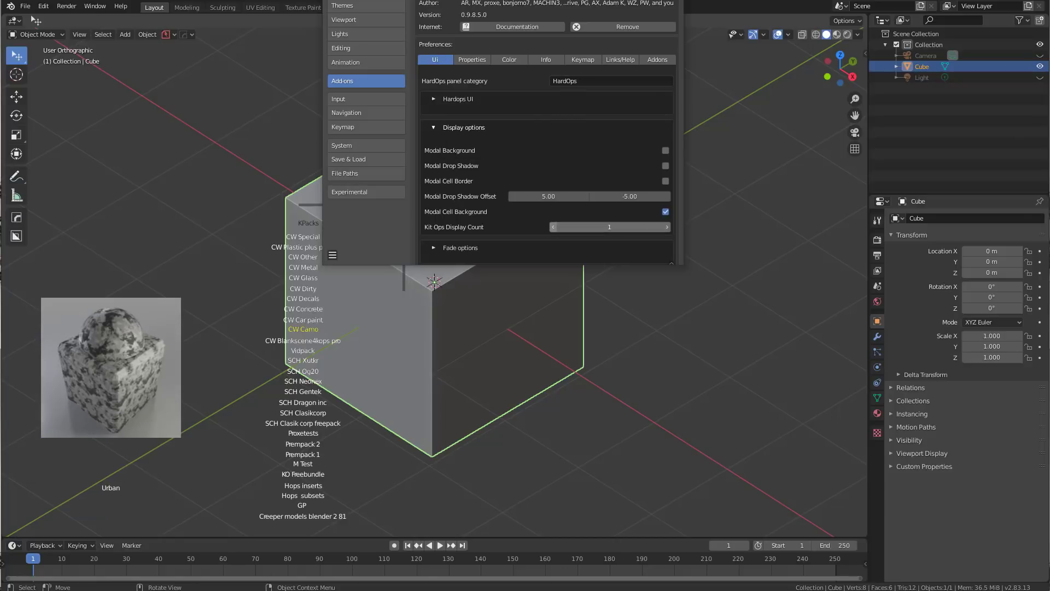
pyautogui.moveTo(503, 0); pyautogui.dragTo(583, 0)
pyautogui.click(385, 7)
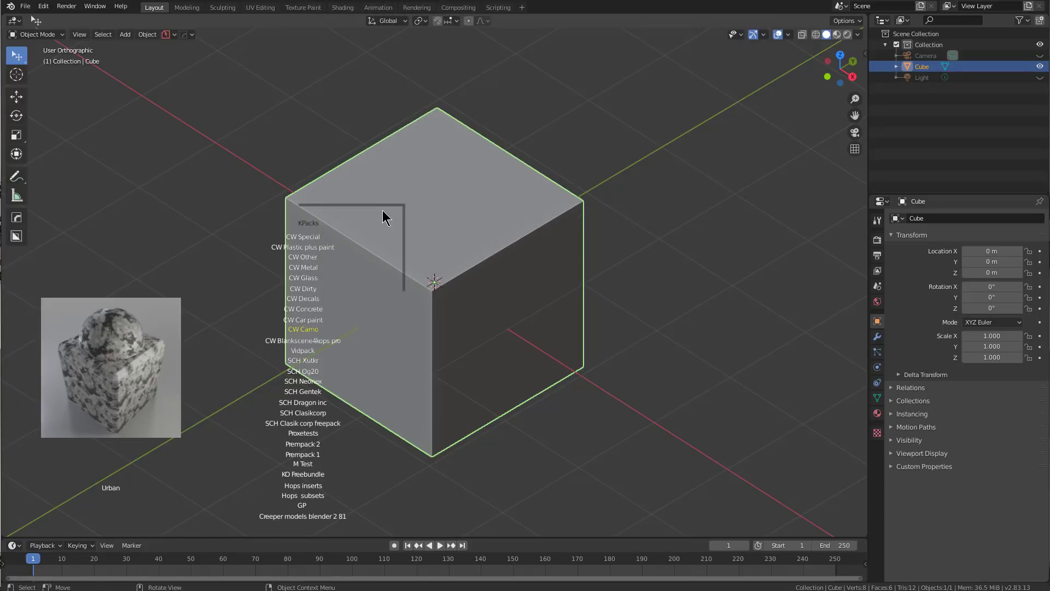
# Browse the CW Camo materials one at a time, then close the browser and show the cube in Material Preview shading.
pyautogui.scroll(-2, 385, 204)
pyautogui.scroll(-3, 441, 283)
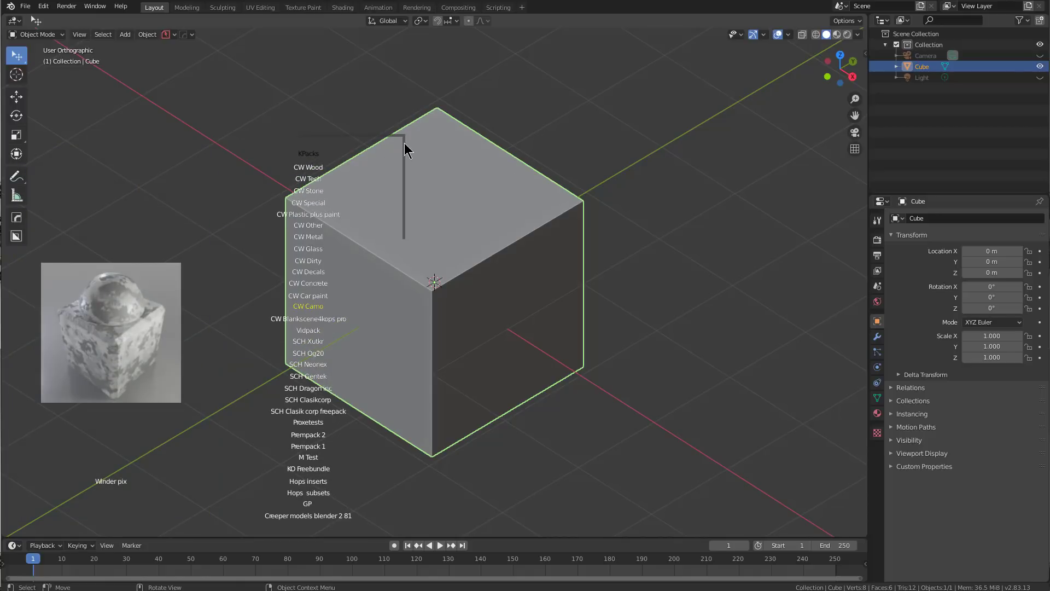
pyautogui.scroll(2, 403, 159)
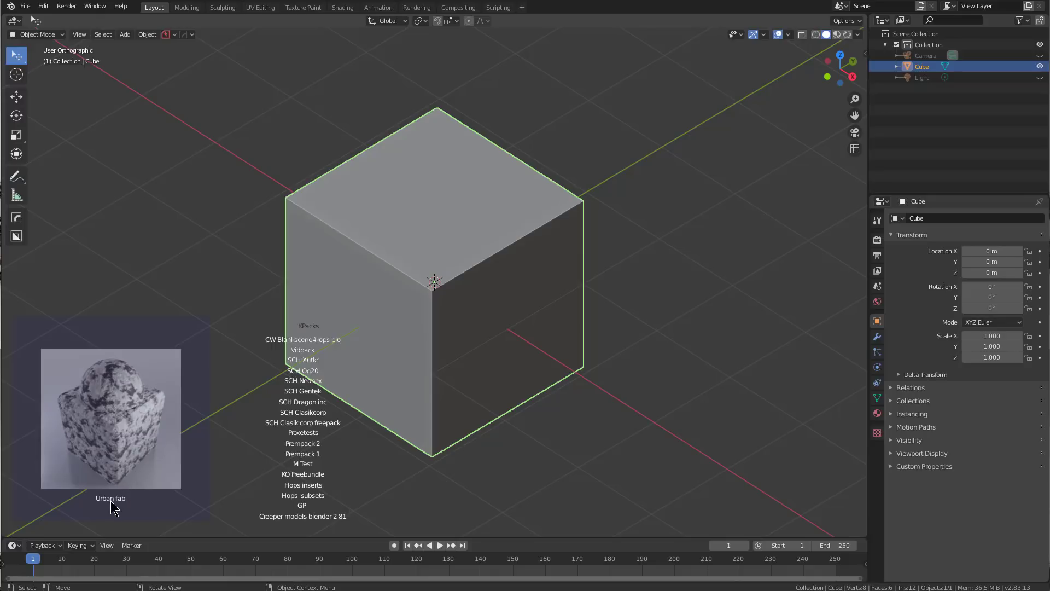
pyautogui.scroll(-5, 161, 457)
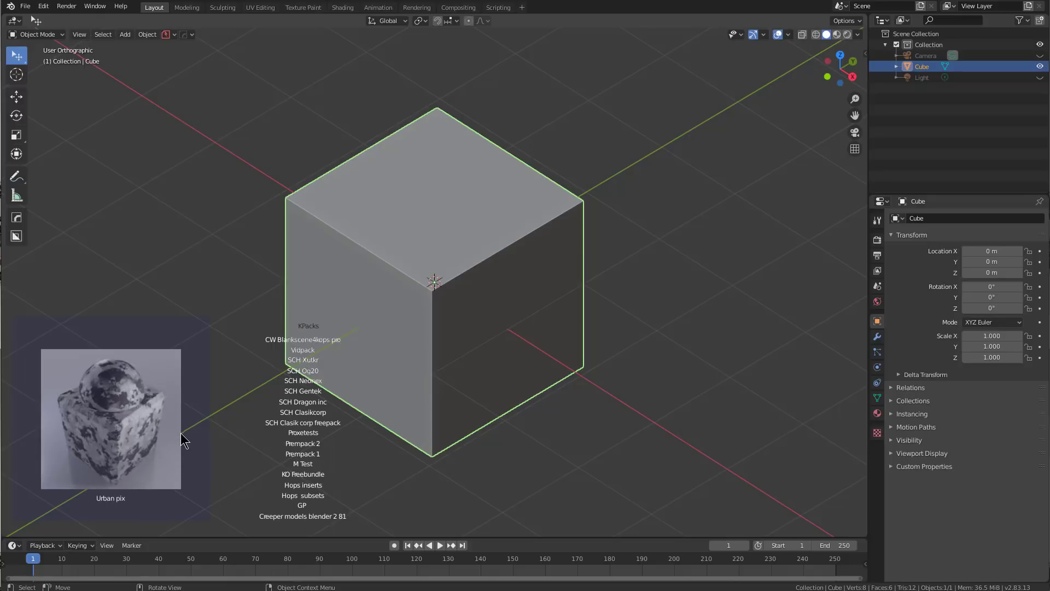
pyautogui.scroll(-5, 181, 432)
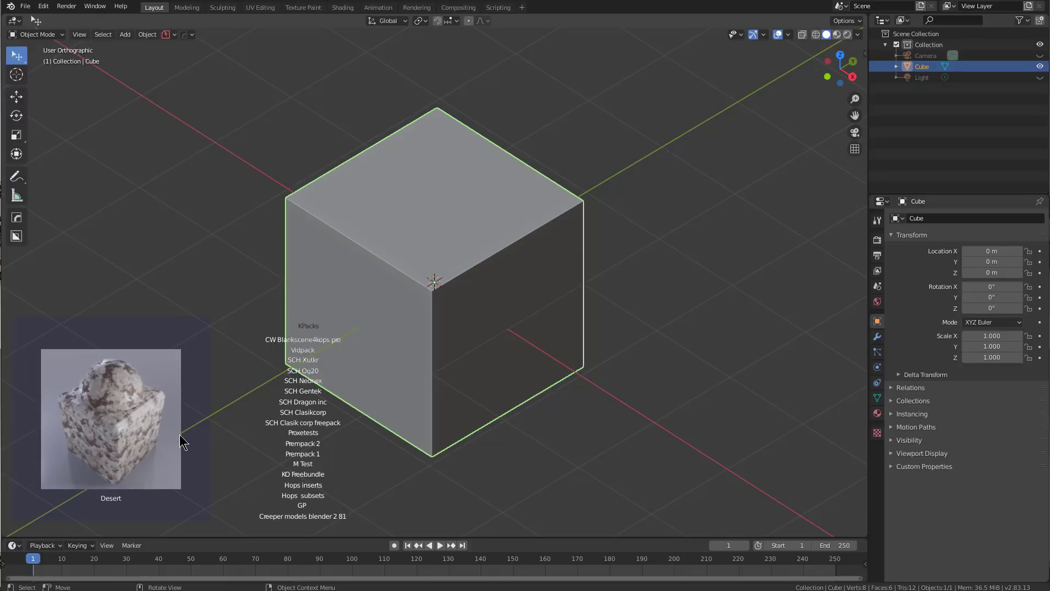
pyautogui.press('Escape')
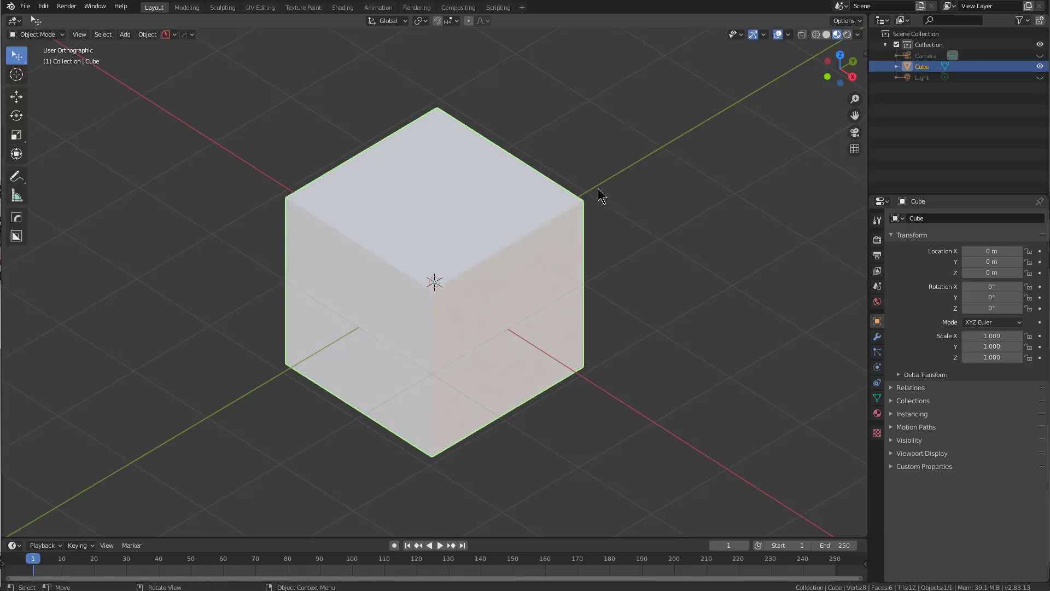
# Bevel the cube's edges with the Hard Ops Bevel using 6 segments and a profile of 0.70.
pyautogui.scroll(2, 600, 192)
pyautogui.press('q')
pyautogui.click(590, 205)
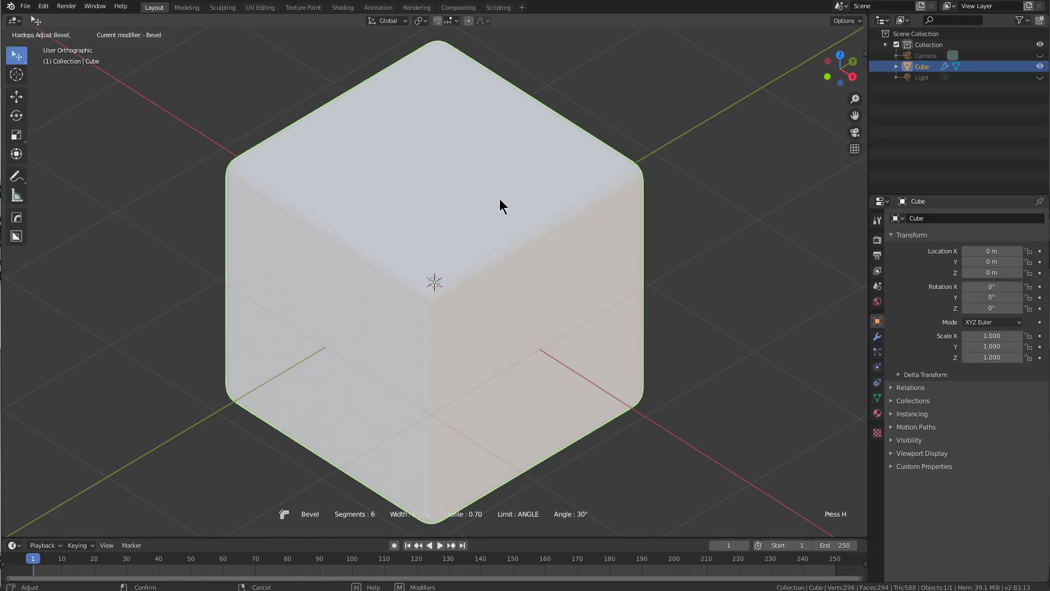
pyautogui.click(500, 198)
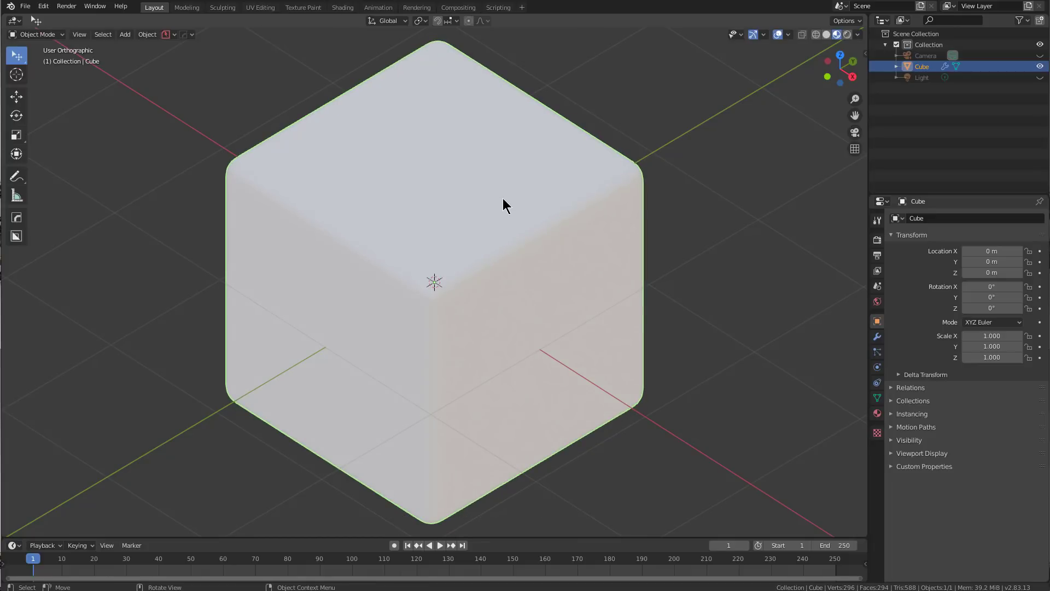
pyautogui.moveTo(503, 198); pyautogui.dragTo(499, 195, button='middle')
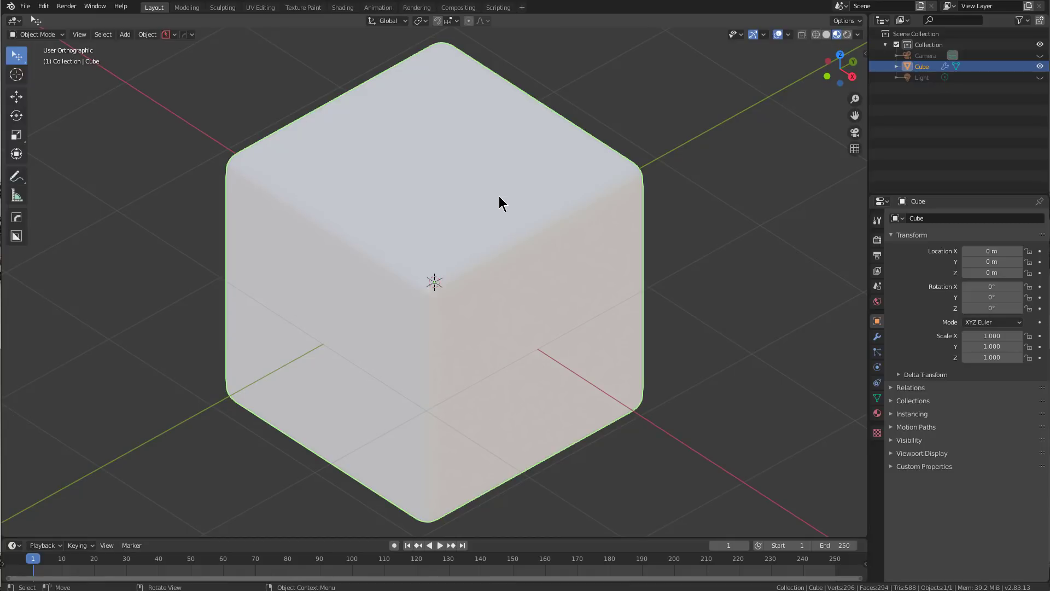
# Bring up the KIT OPS browser and apply the Winter camouflage material to the beveled cube.
pyautogui.hotkey('shift', 'k')
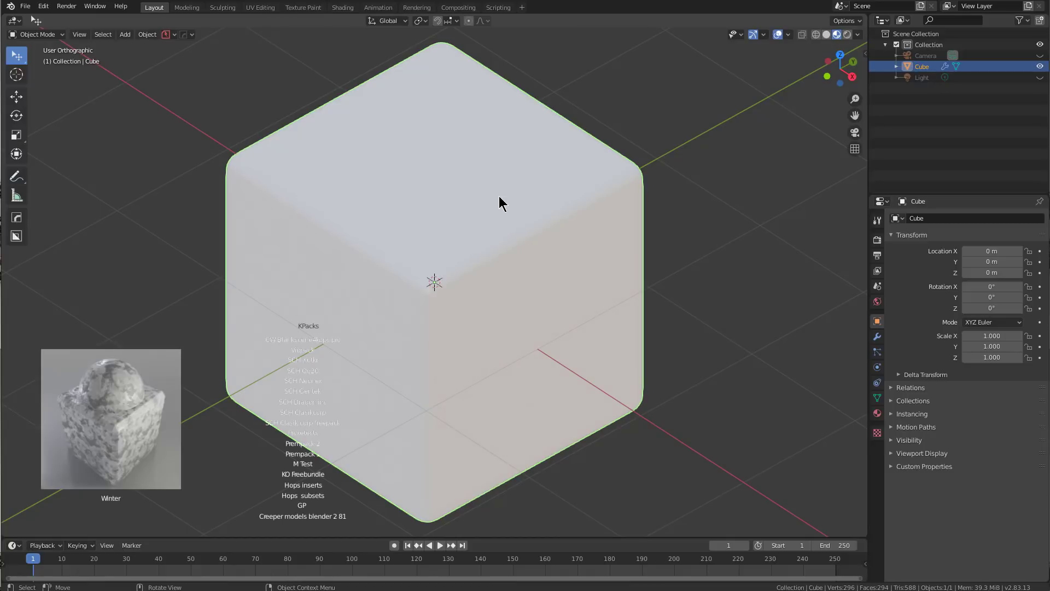
pyautogui.click(179, 394)
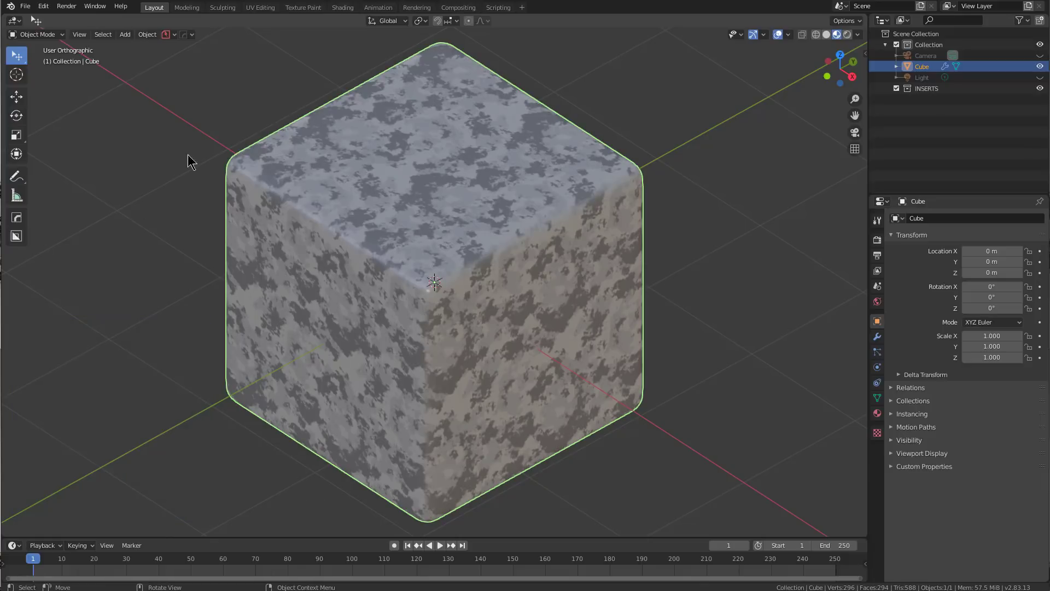
pyautogui.moveTo(375, 245); pyautogui.dragTo(374, 244, button='middle')
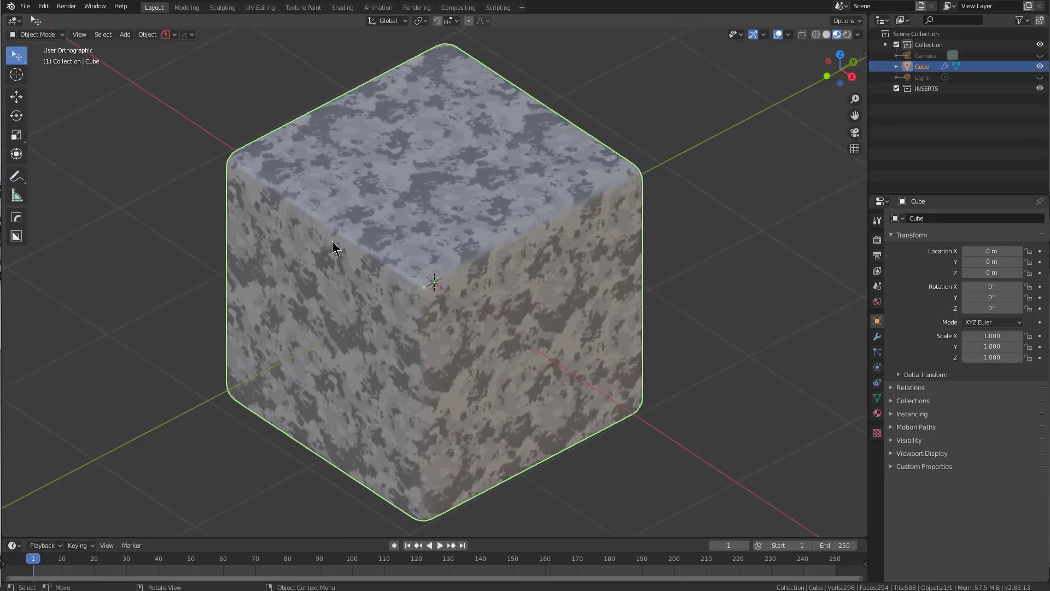
# Reopen the KitOps browser and swap the cube's material through the CW Camo variants to Urban pix.
pyautogui.press('q')
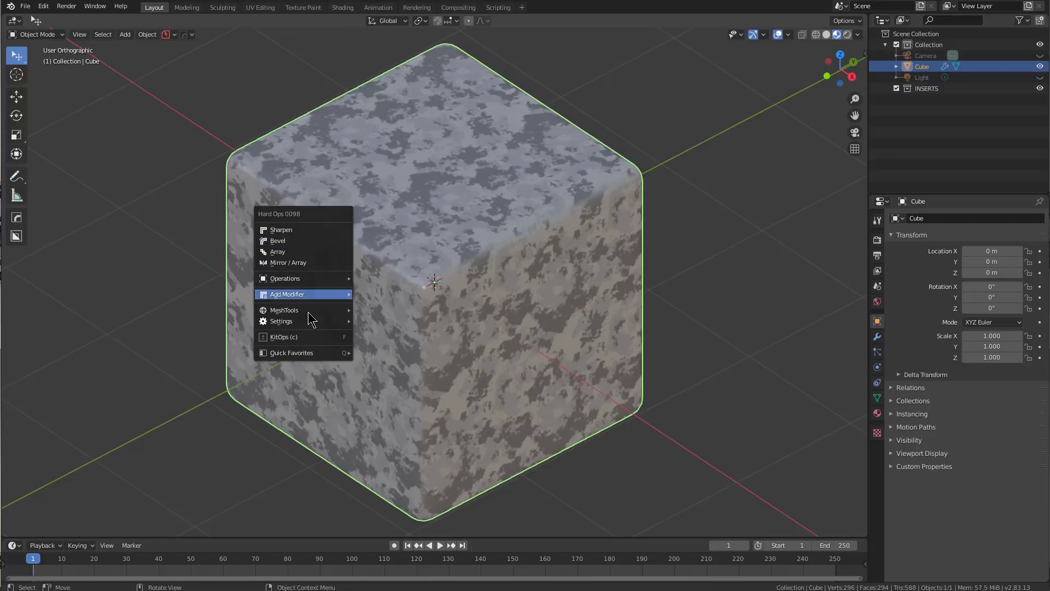
pyautogui.click(300, 343)
pyautogui.keyDown('ctrl'); pyautogui.scroll(-1, 158, 408); pyautogui.keyUp('ctrl')
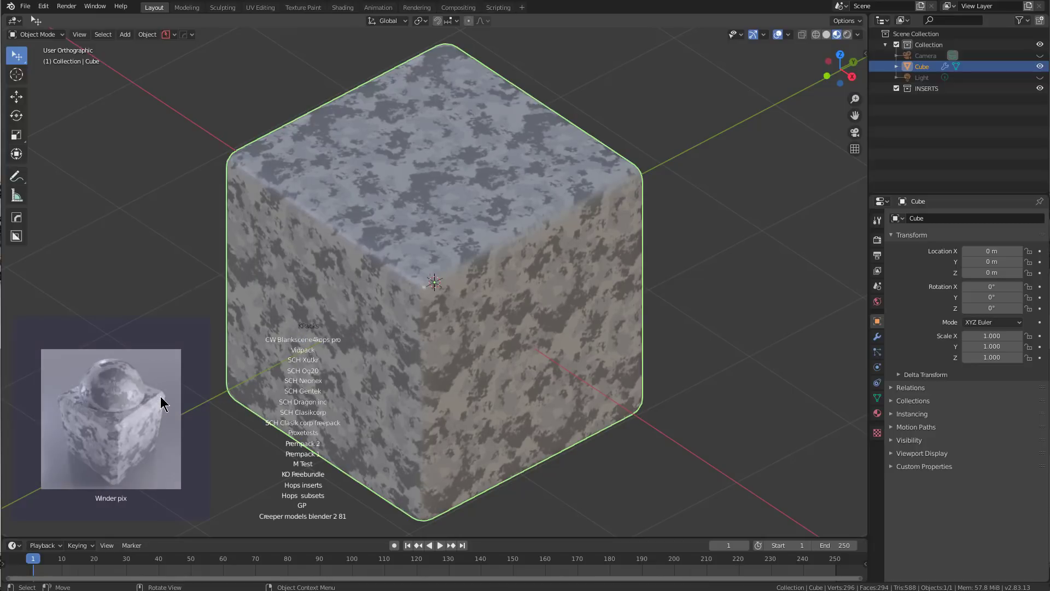
pyautogui.keyDown('ctrl'); pyautogui.scroll(-1, 186, 399); pyautogui.keyUp('ctrl')
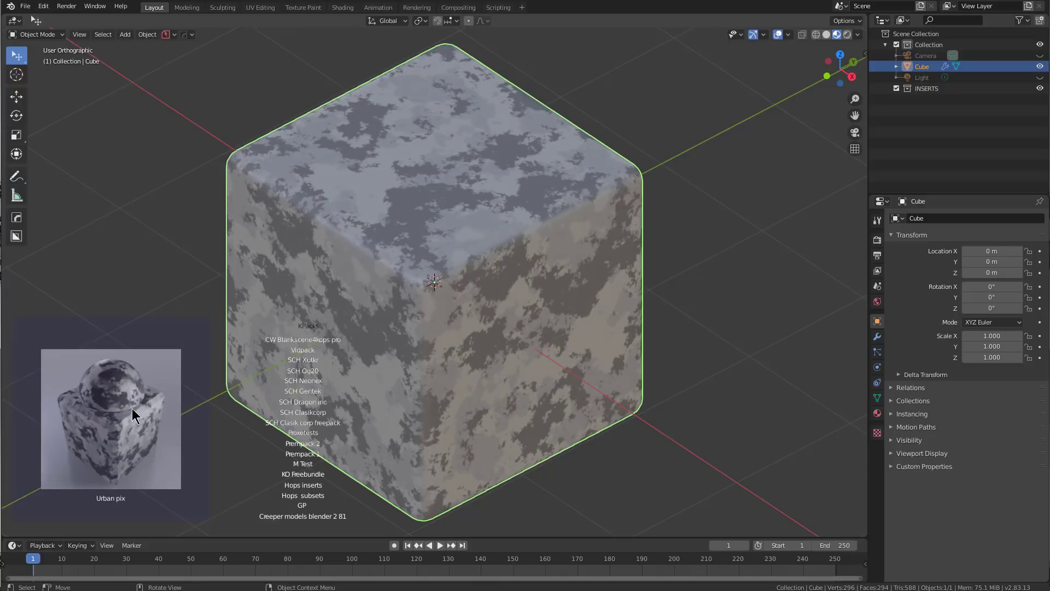
# Choose the CW Metal KPack and cycle the cube through its metal materials as far as Iron shiny.
pyautogui.scroll(4, 293, 406)
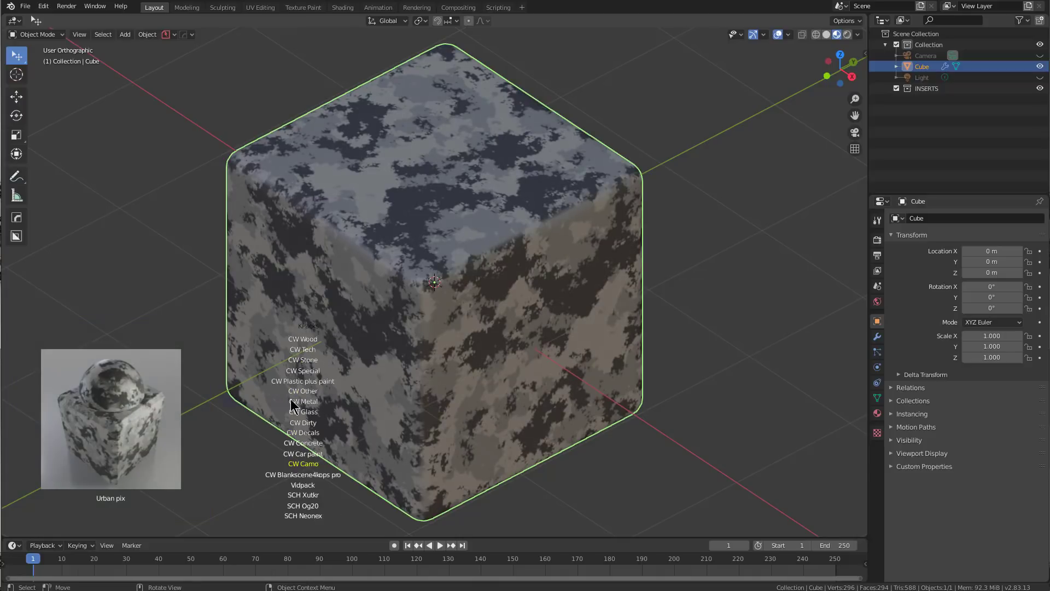
pyautogui.click(309, 401)
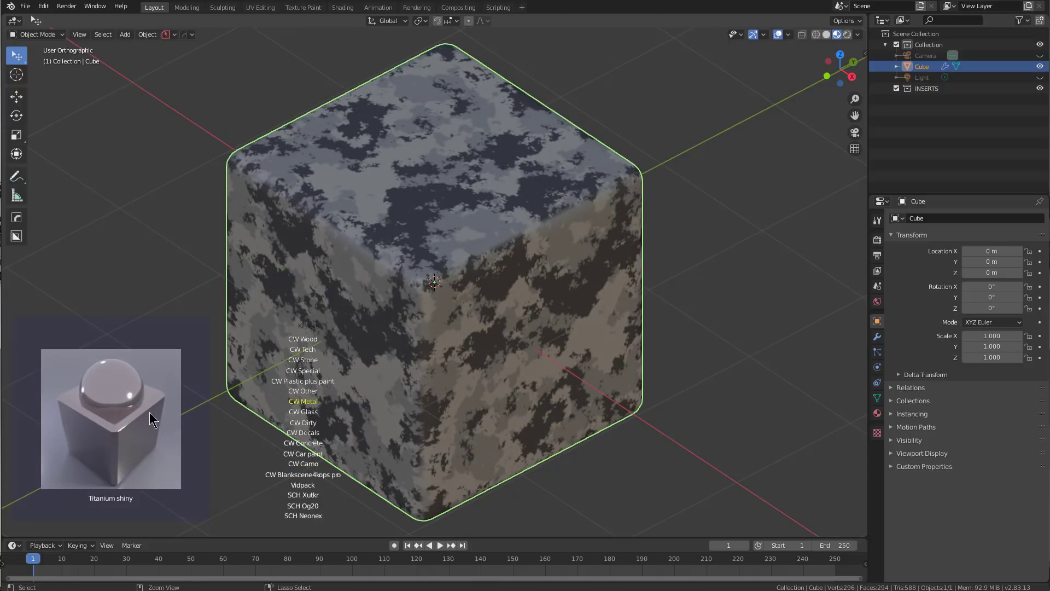
pyautogui.keyDown('ctrl'); pyautogui.scroll(-2, 158, 407); pyautogui.keyUp('ctrl')
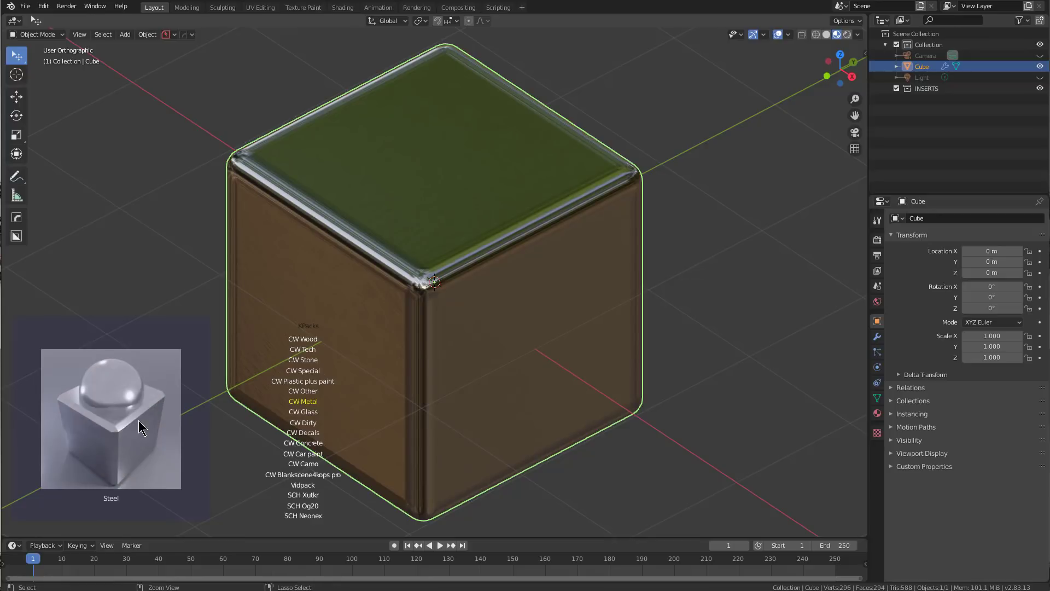
pyautogui.keyDown('ctrl'); pyautogui.scroll(-1, 159, 395); pyautogui.keyUp('ctrl')
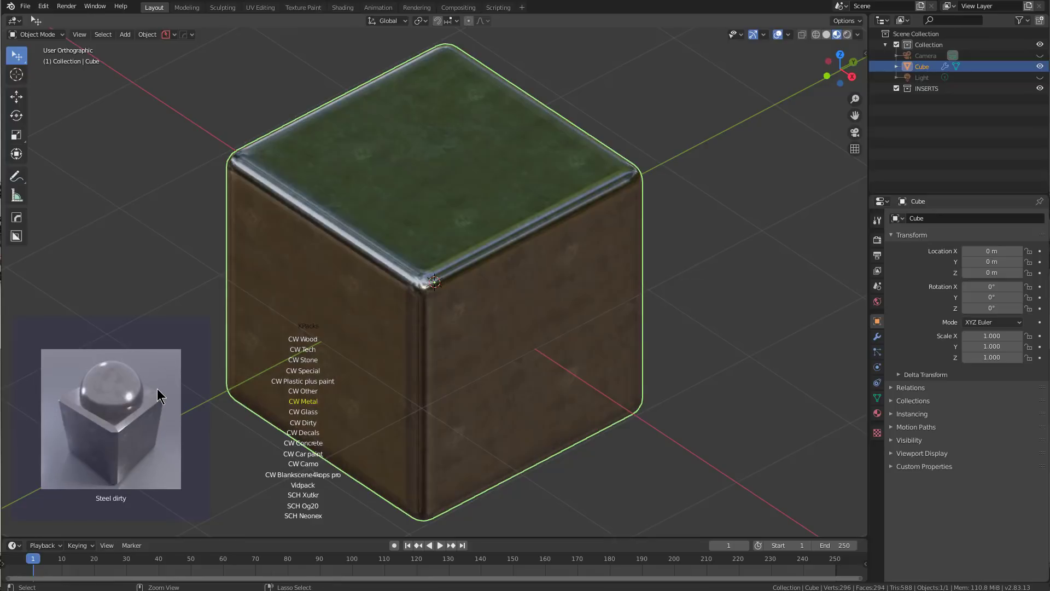
pyautogui.keyDown('ctrl'); pyautogui.scroll(-1, 159, 397); pyautogui.keyUp('ctrl')
pyautogui.keyDown('ctrl'); pyautogui.scroll(-1, 157, 395); pyautogui.keyUp('ctrl')
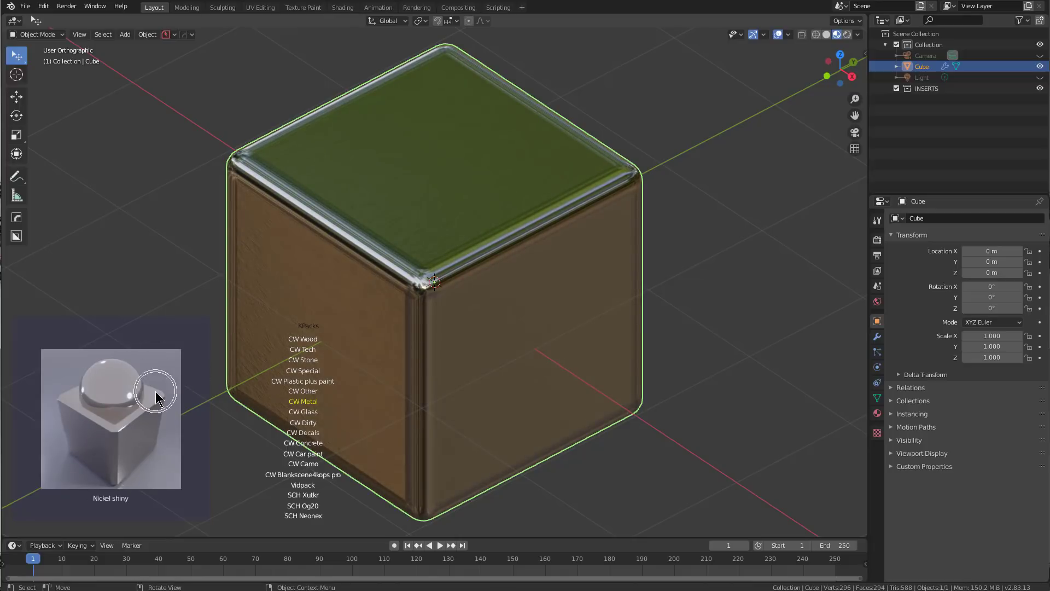
pyautogui.keyDown('ctrl'); pyautogui.scroll(-1, 155, 391); pyautogui.keyUp('ctrl')
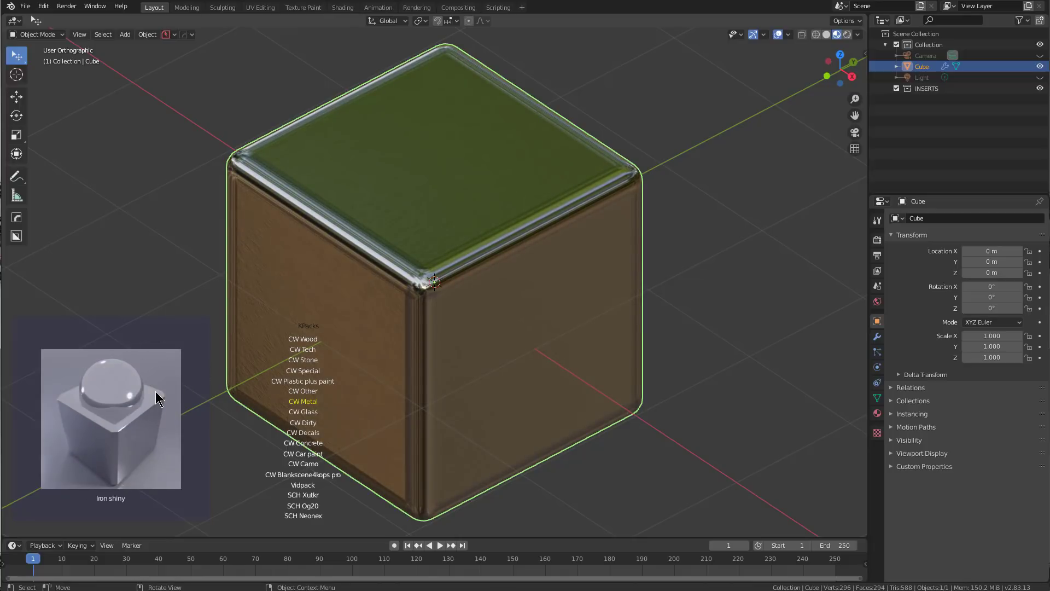
# Reopen the KitOps browser and cycle the CW Metal materials through Titanium shiny and Platinum matte to Silver matte.
pyautogui.click(284, 300)
pyautogui.press('q')
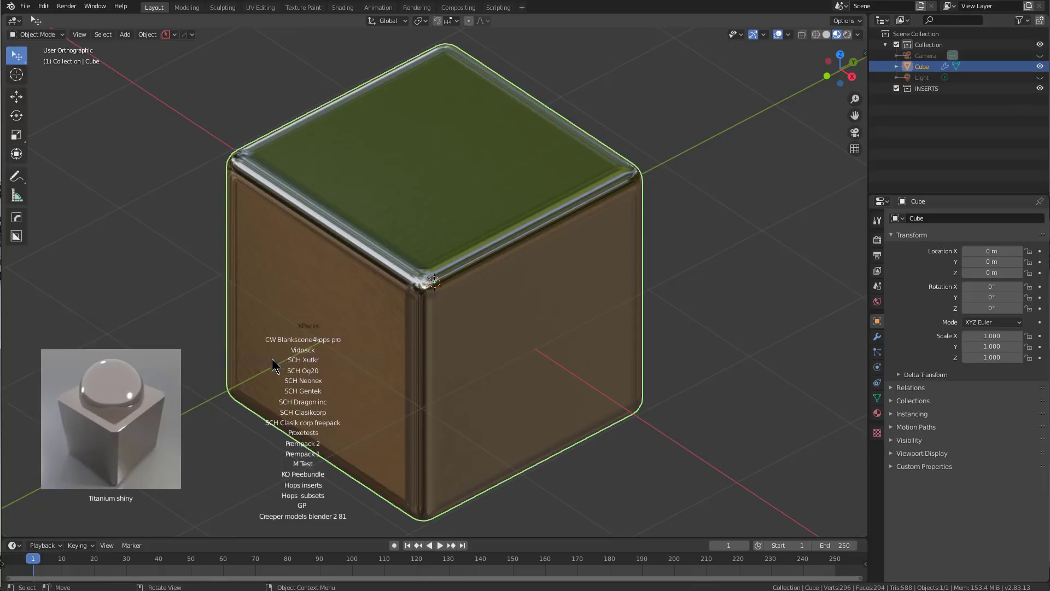
pyautogui.click(157, 405)
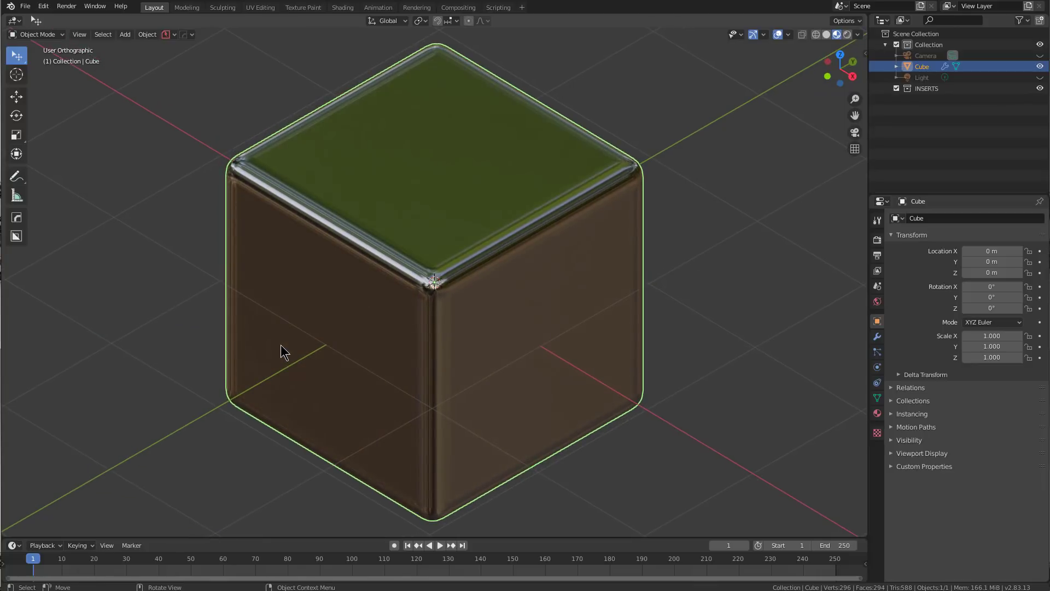
pyautogui.press('q')
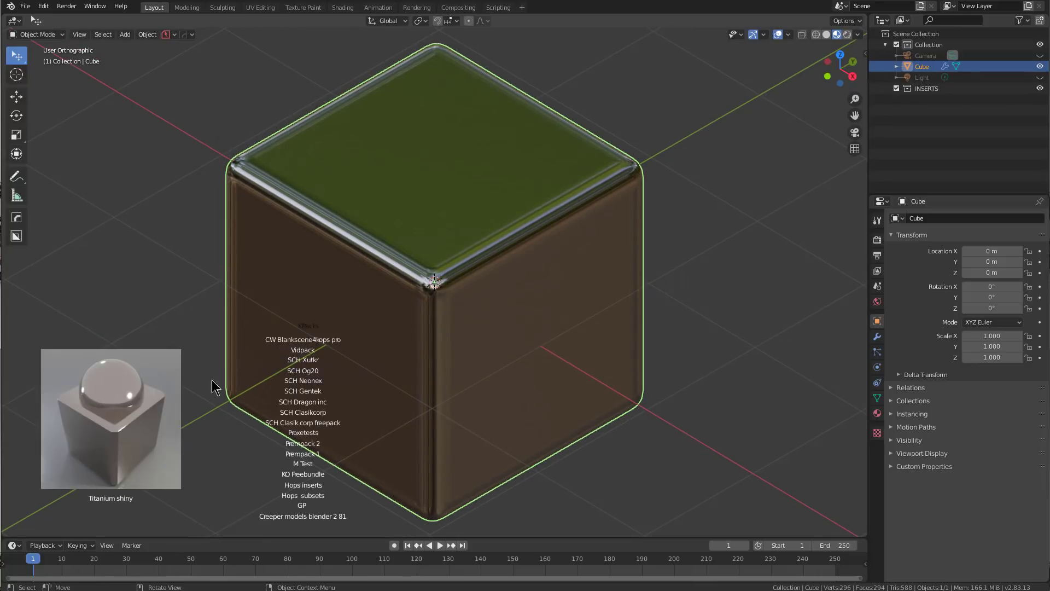
pyautogui.scroll(-4, 202, 390)
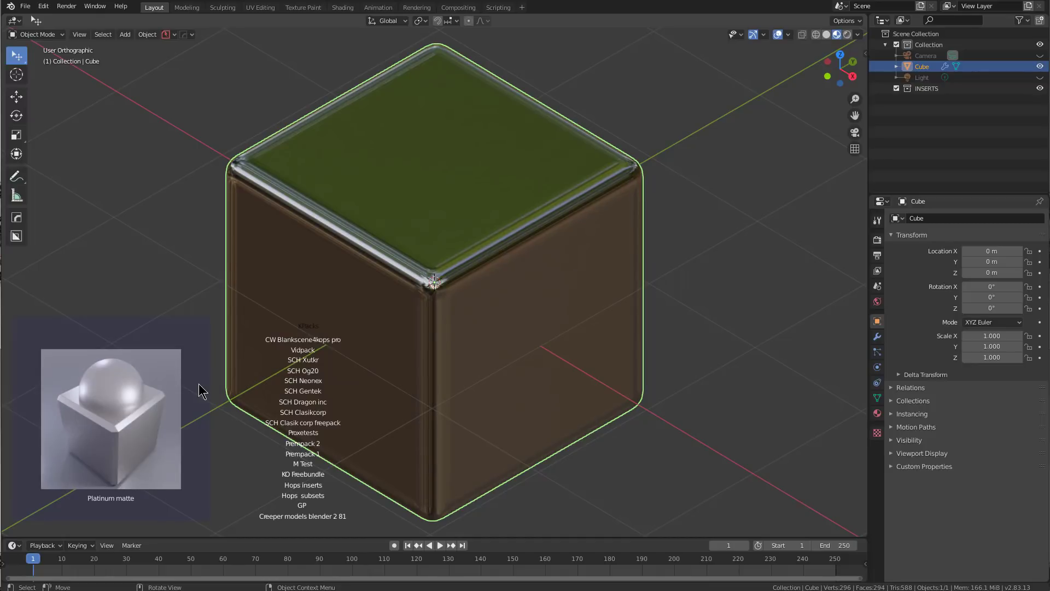
pyautogui.scroll(-2, 205, 386)
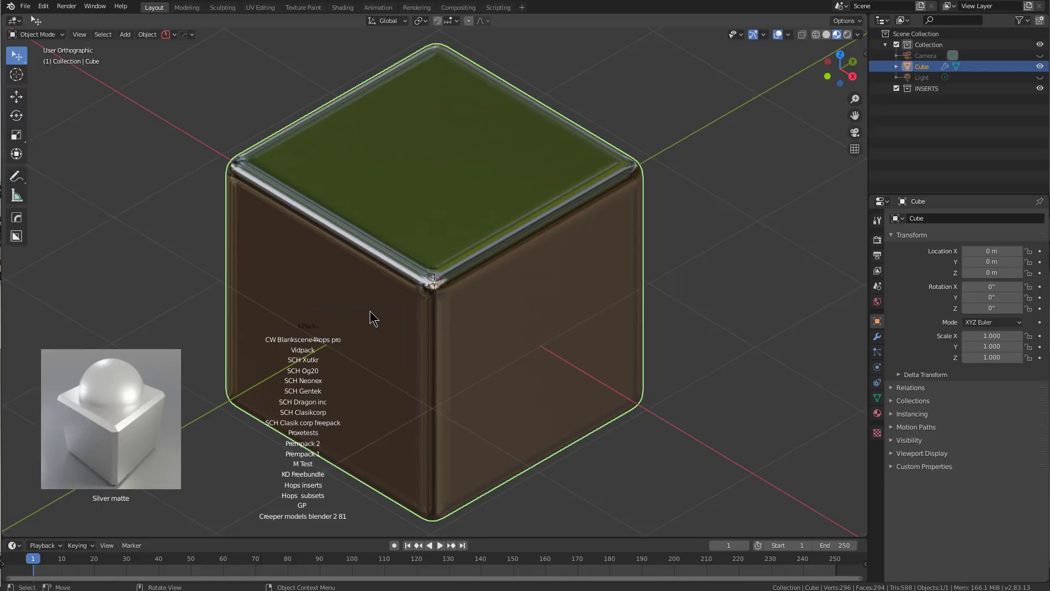
pyautogui.scroll(-1, 396, 257)
pyautogui.scroll(1, 398, 292)
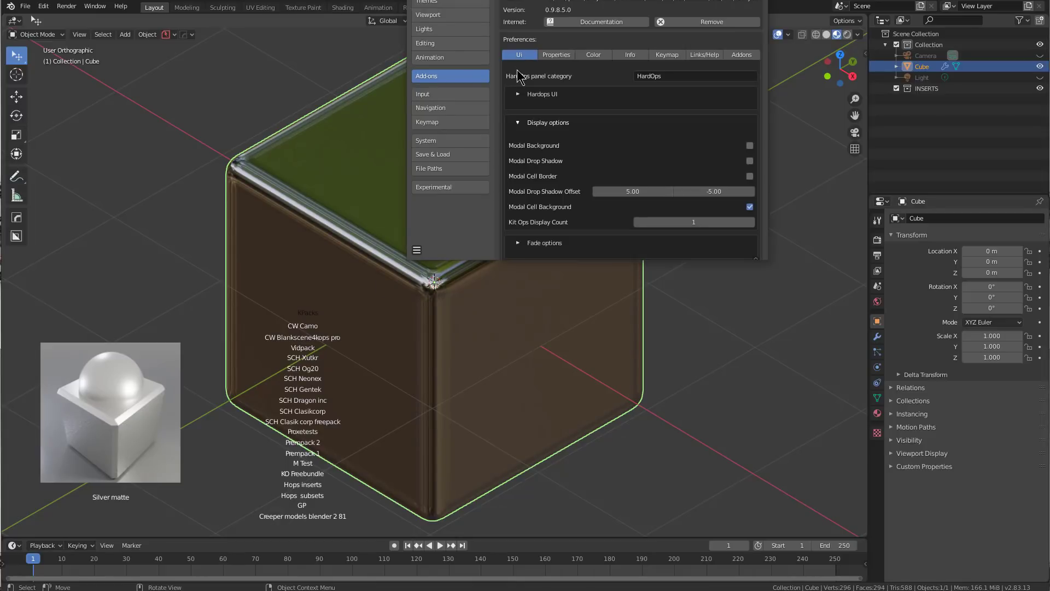
# Turn the Hard Ops 9 add-on off and on again in the preferences to dismiss the KitOps browser.
pyautogui.scroll(5, 520, 71)
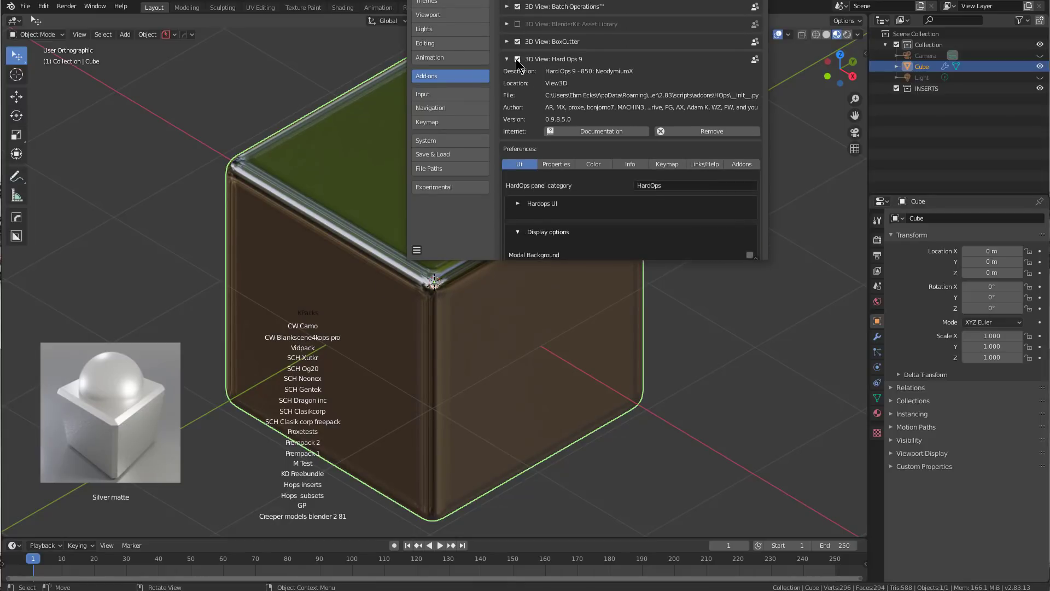
pyautogui.click(517, 58)
pyautogui.click(516, 58)
pyautogui.moveTo(398, 231); pyautogui.dragTo(399, 224, button='middle')
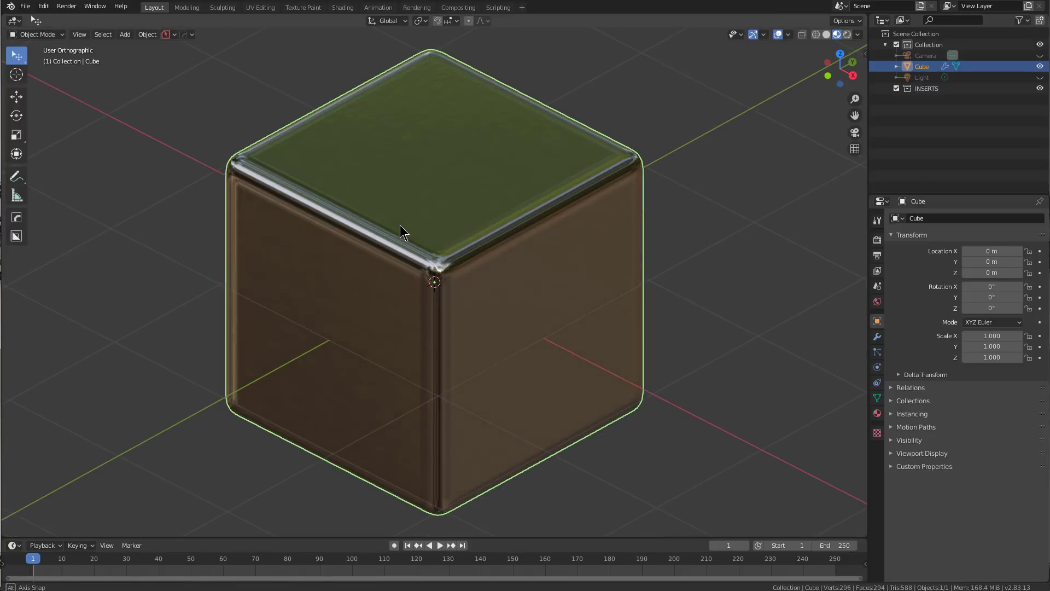
# Readjust the cube's bevel with the Hard Ops Bevel, keeping 6 segments and the 0.70 profile.
pyautogui.hotkey('alt', 'v')
pyautogui.moveTo(225, 323); pyautogui.dragTo(338, 283)
pyautogui.press('Escape')
pyautogui.moveTo(511, 254); pyautogui.dragTo(509, 254, button='middle')
pyautogui.press('q')
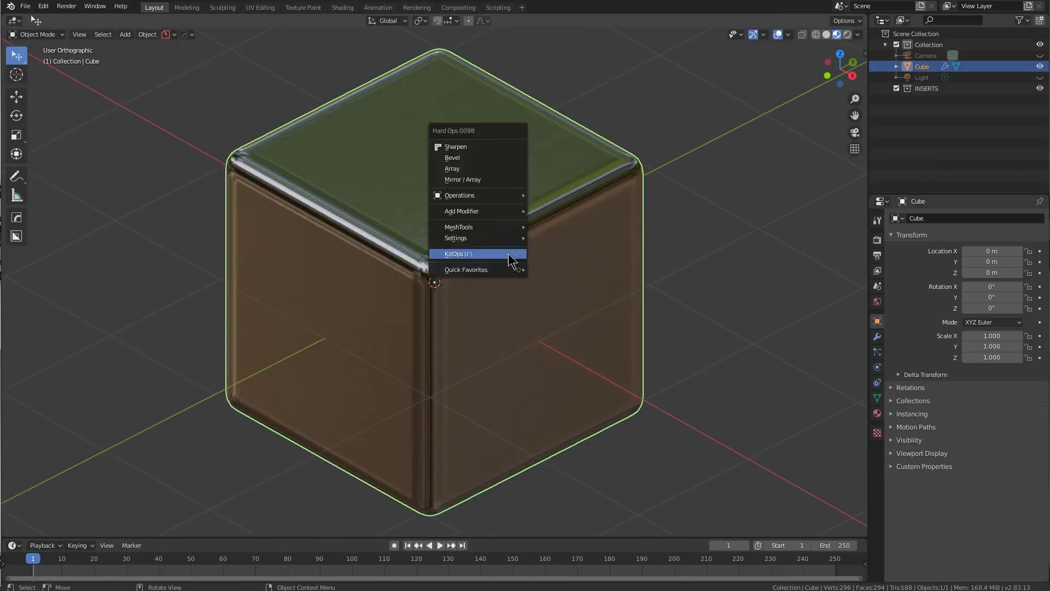
pyautogui.click(485, 160)
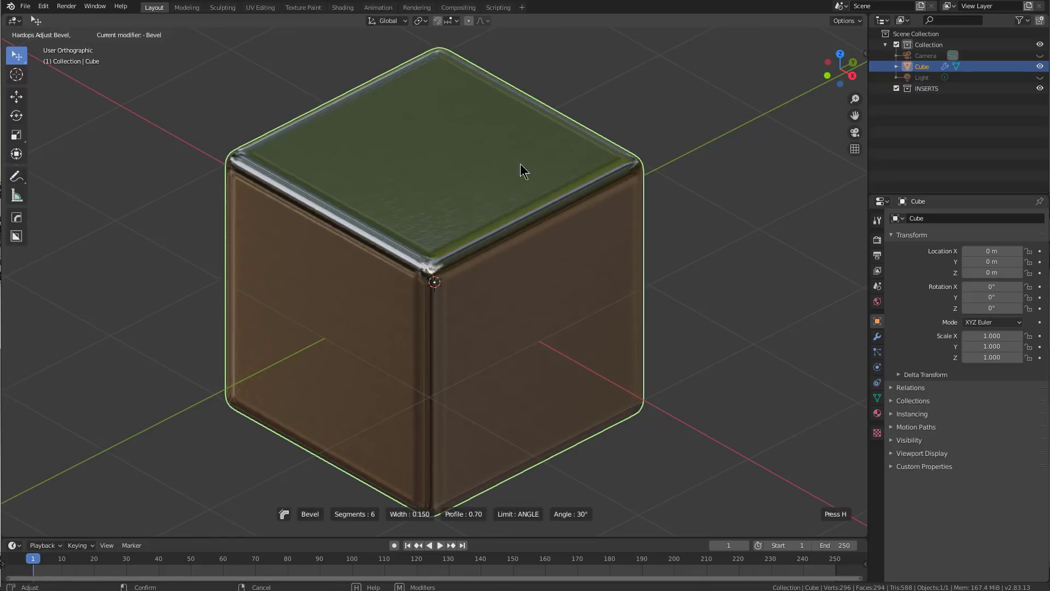
pyautogui.click(497, 217)
# Set the Hard Ops cell background color to mauve (H 0.882, S 0.453, V 0.607) and check it while adjusting the bevel.
pyautogui.hotkey('alt', 'Tab')
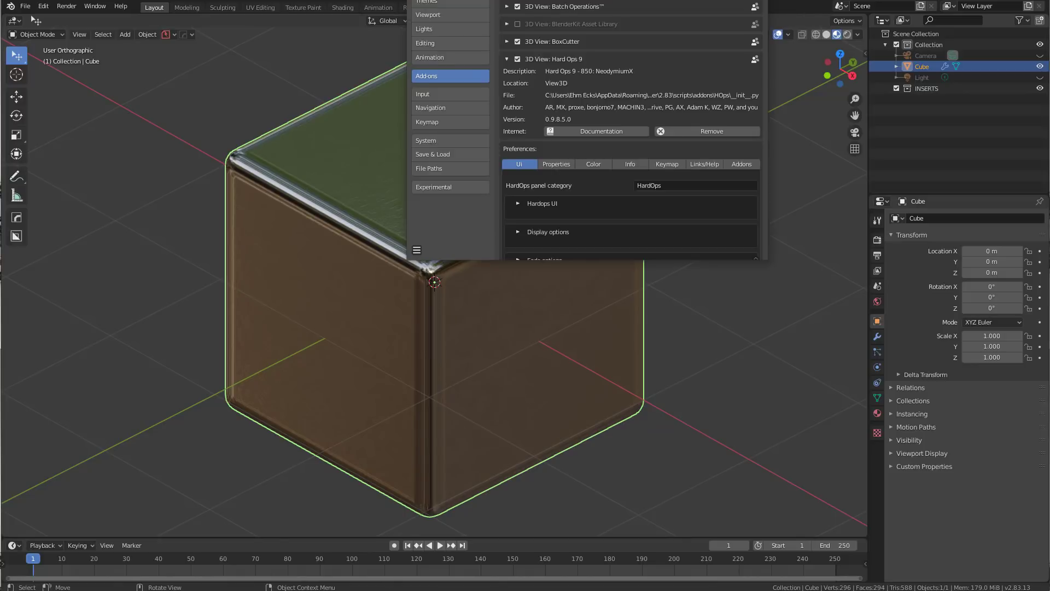
pyautogui.scroll(-3, 556, 123)
pyautogui.click(593, 98)
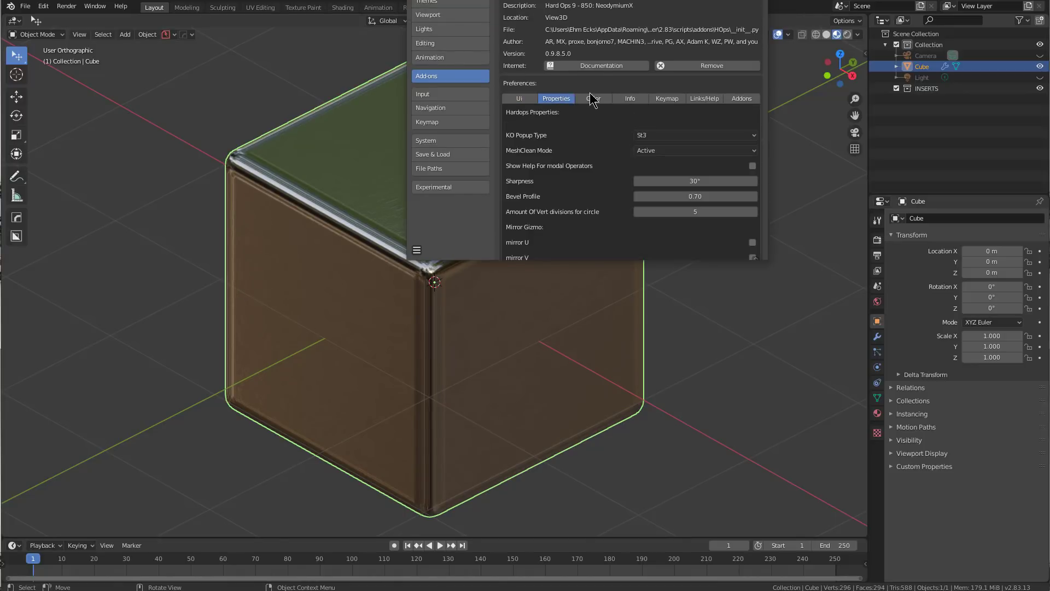
pyautogui.click(659, 174)
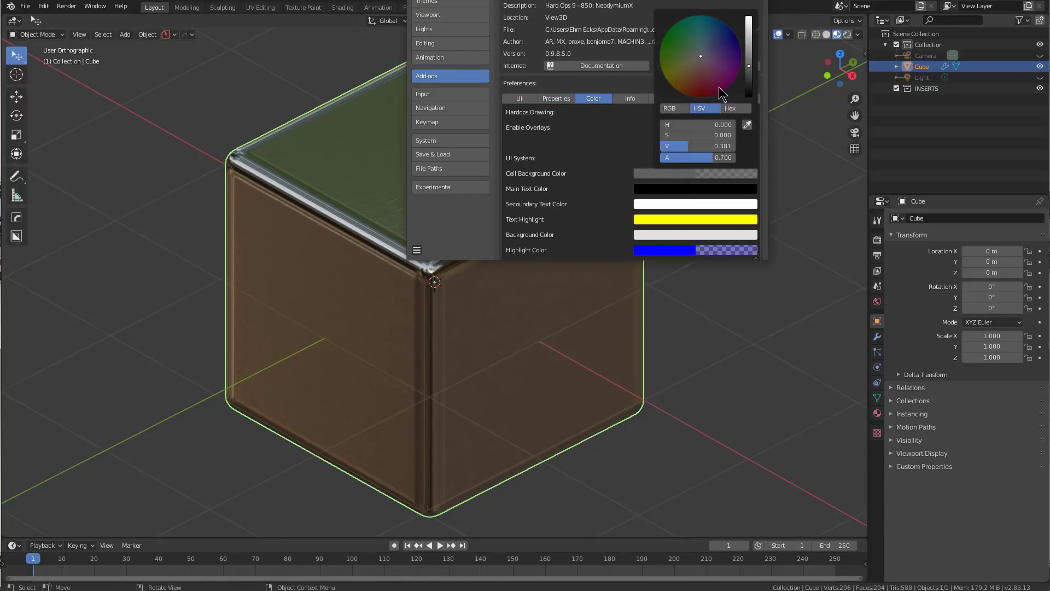
pyautogui.moveTo(754, 63); pyautogui.dragTo(708, 67)
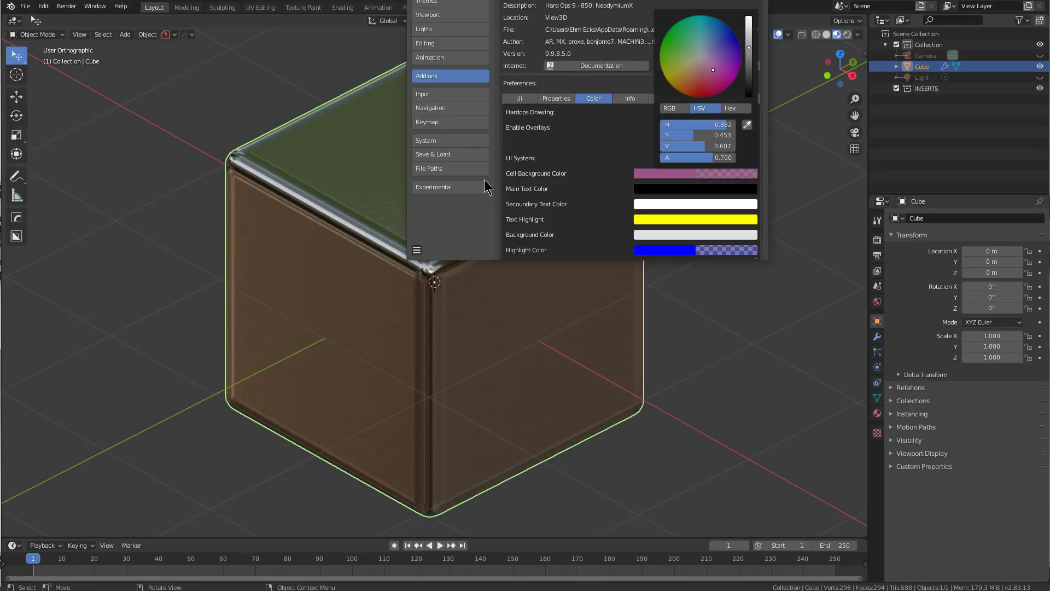
pyautogui.moveTo(357, 232); pyautogui.dragTo(382, 226, button='middle')
pyautogui.press('q')
pyautogui.click(492, 258)
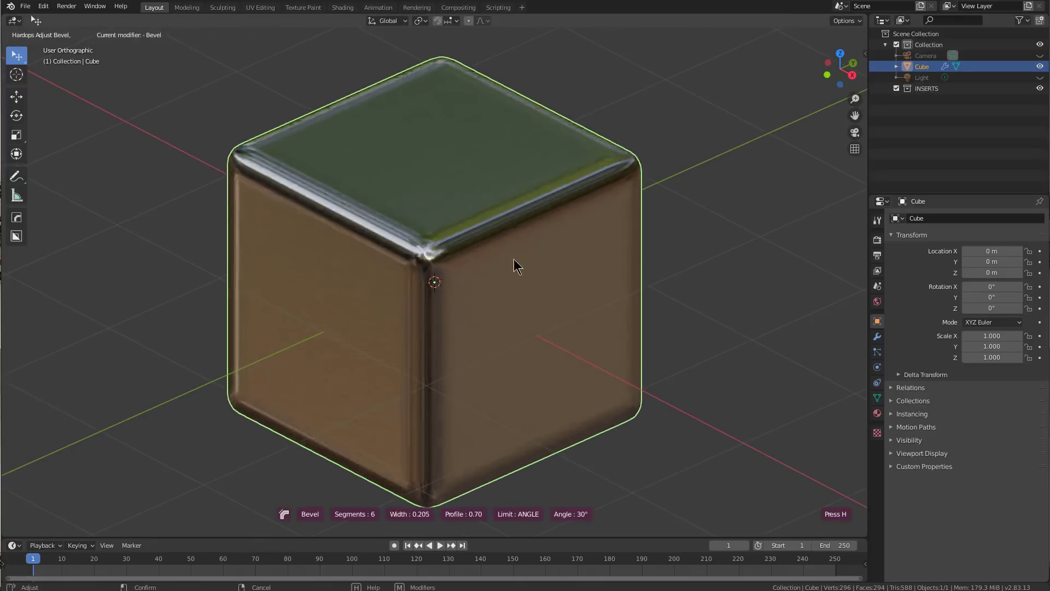
pyautogui.click(499, 267)
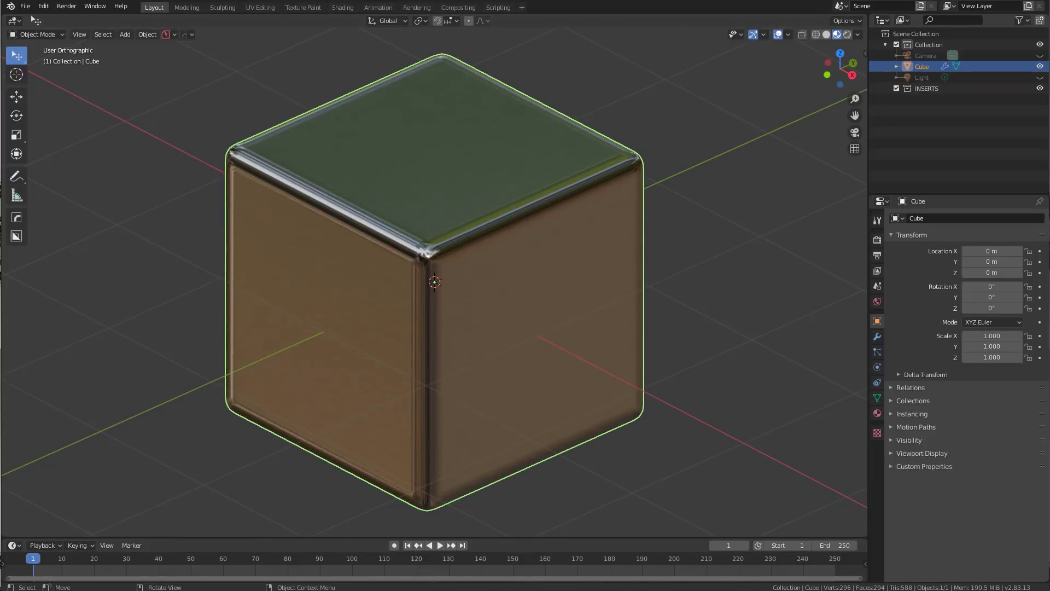
# Brighten the cell background color to light pink (H 0.834, S 0.293, V 1.000) and check it in the Bevel overlay.
pyautogui.hotkey('alt', 'Tab')
pyautogui.click(696, 174)
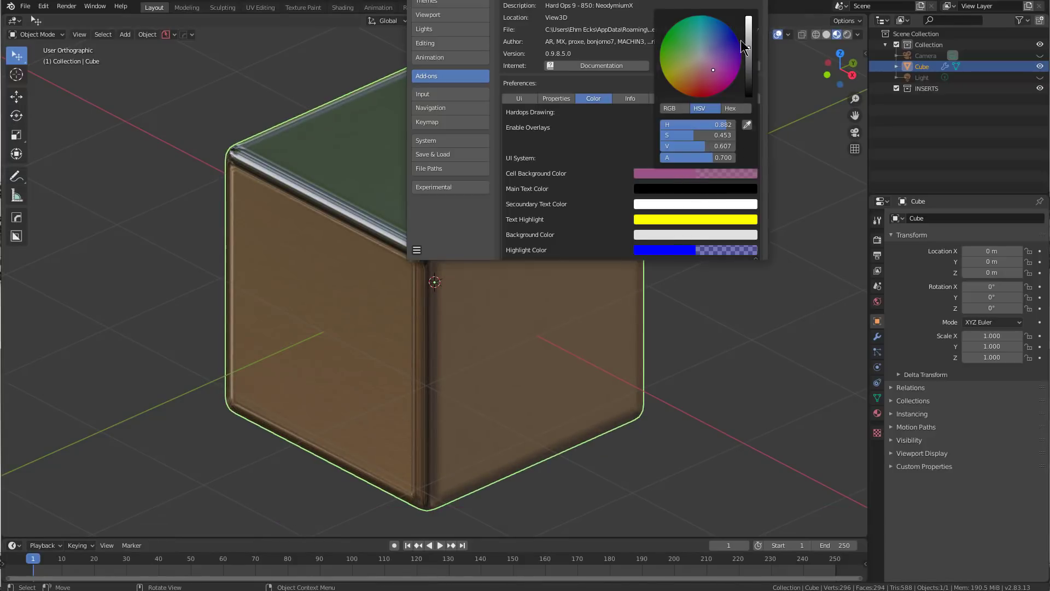
pyautogui.moveTo(742, 41); pyautogui.dragTo(749, 19)
pyautogui.moveTo(704, 67); pyautogui.dragTo(711, 62)
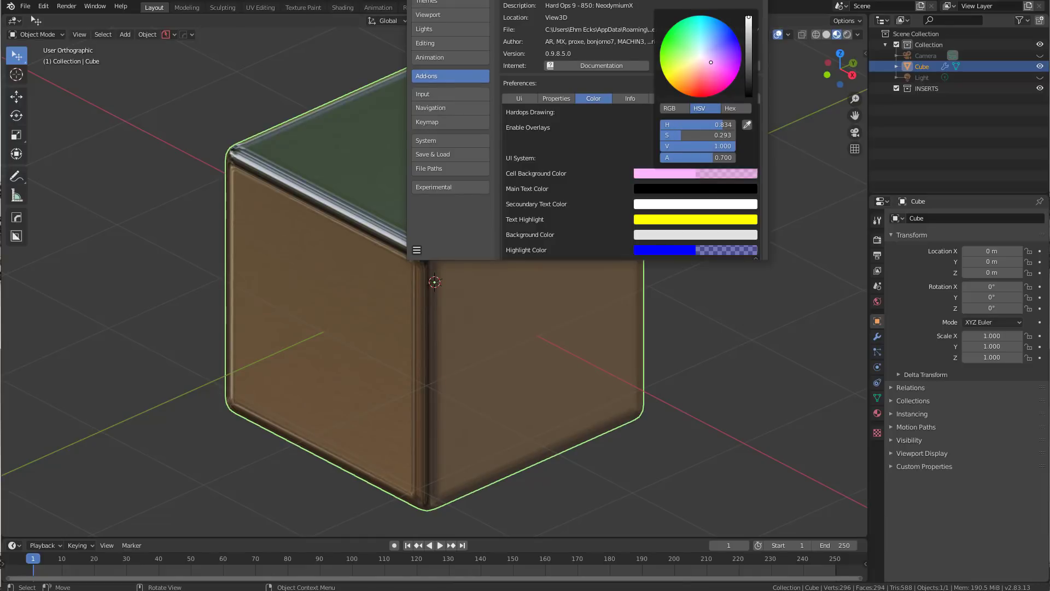
pyautogui.moveTo(391, 191); pyautogui.dragTo(393, 205, button='middle')
pyautogui.press('q')
pyautogui.click(492, 246)
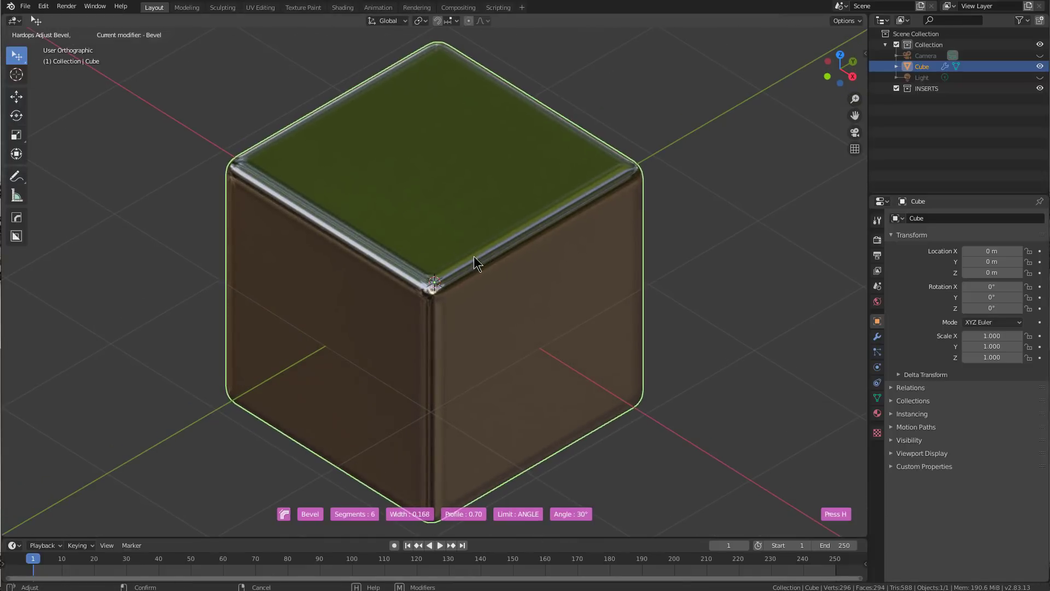
pyautogui.click(487, 264)
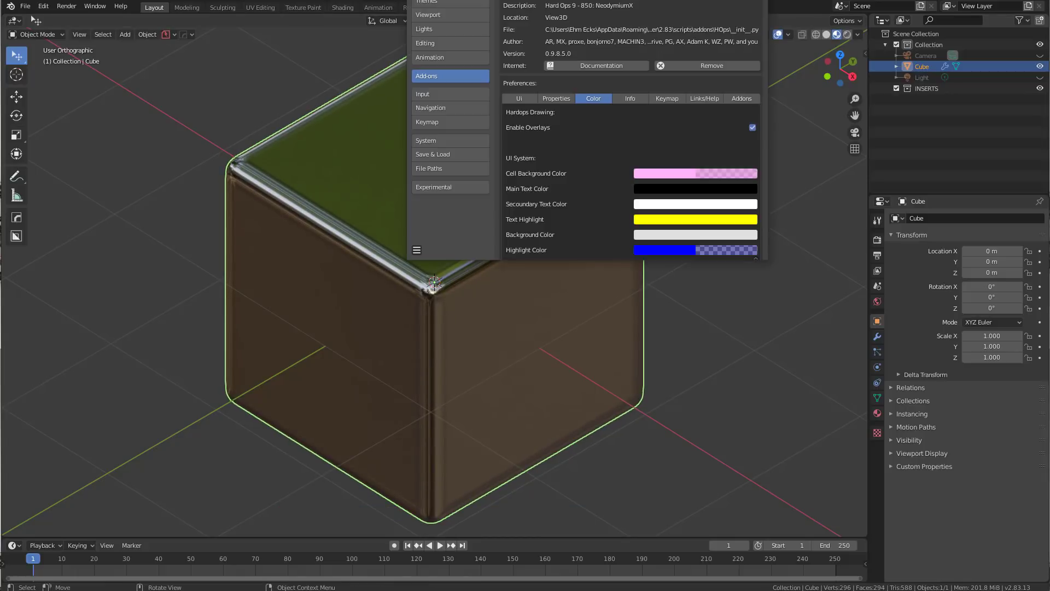
# Try another hue for the cell background color and narrow the cube's bevel to check it.
pyautogui.click(663, 173)
pyautogui.moveTo(681, 71); pyautogui.dragTo(686, 78)
pyautogui.moveTo(397, 238); pyautogui.dragTo(376, 229, button='middle')
pyautogui.press('q')
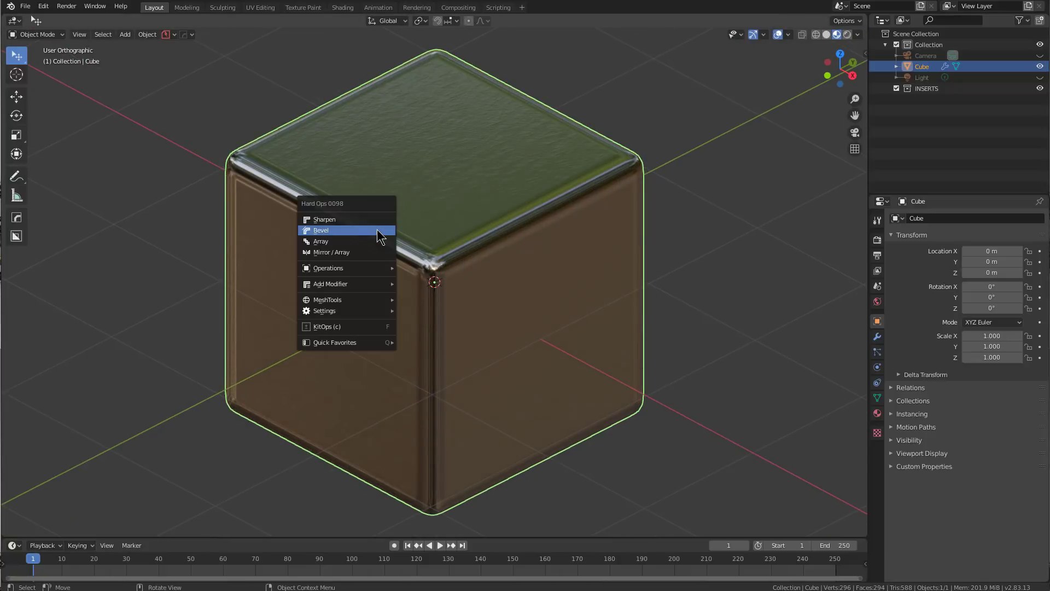
pyautogui.click(377, 232)
pyautogui.click(401, 229)
# Set the cell background color to light green (H 0.352, S 0.267, V 1.000) and check it in the Bevel overlay.
pyautogui.hotkey('alt', 'Tab')
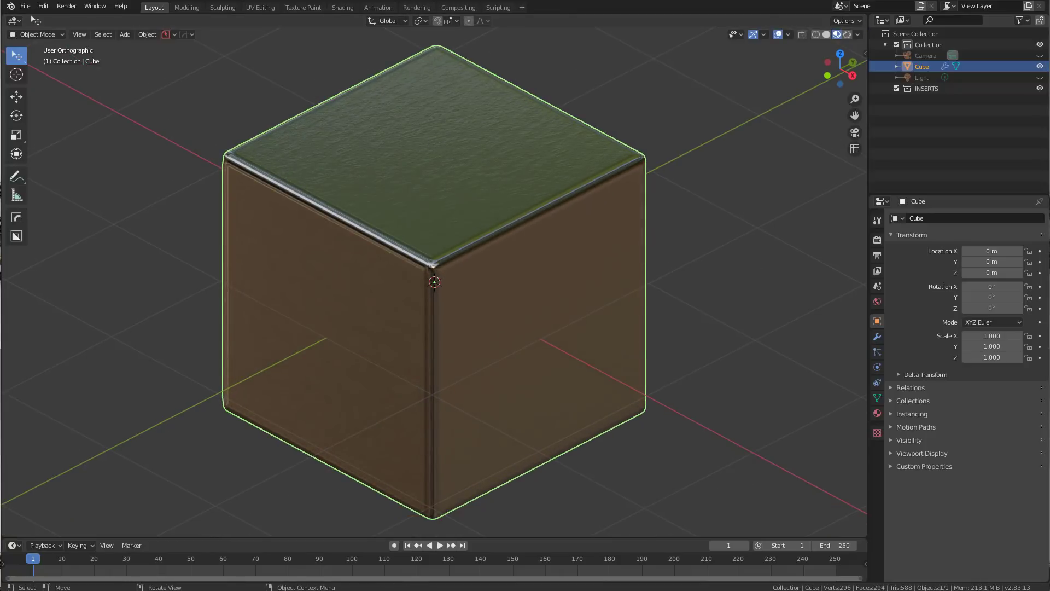
pyautogui.click(676, 181)
pyautogui.click(692, 51)
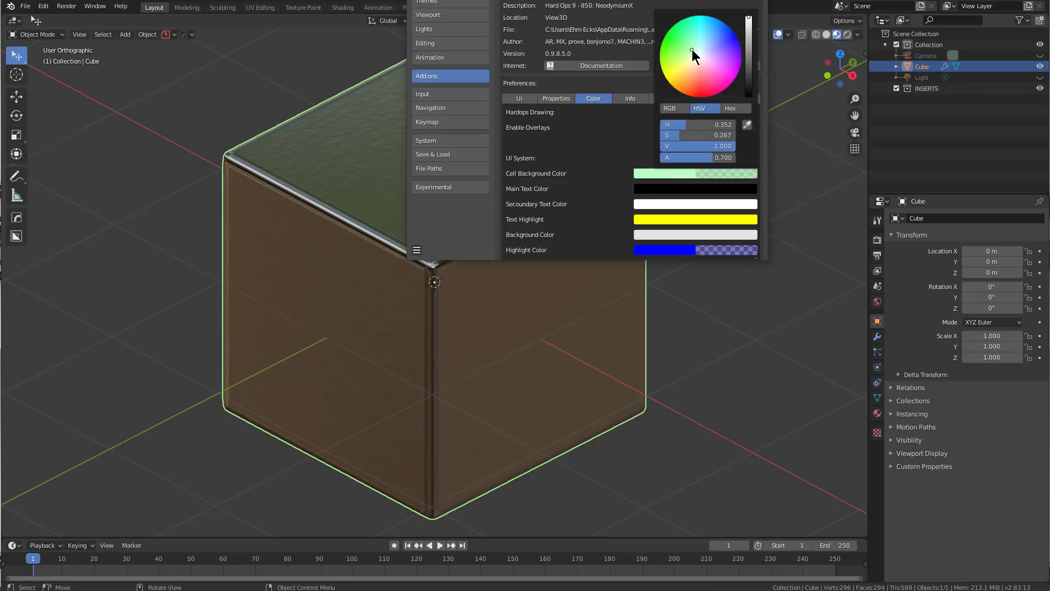
pyautogui.moveTo(391, 166); pyautogui.dragTo(394, 172, button='middle')
pyautogui.press('q')
pyautogui.click(394, 171)
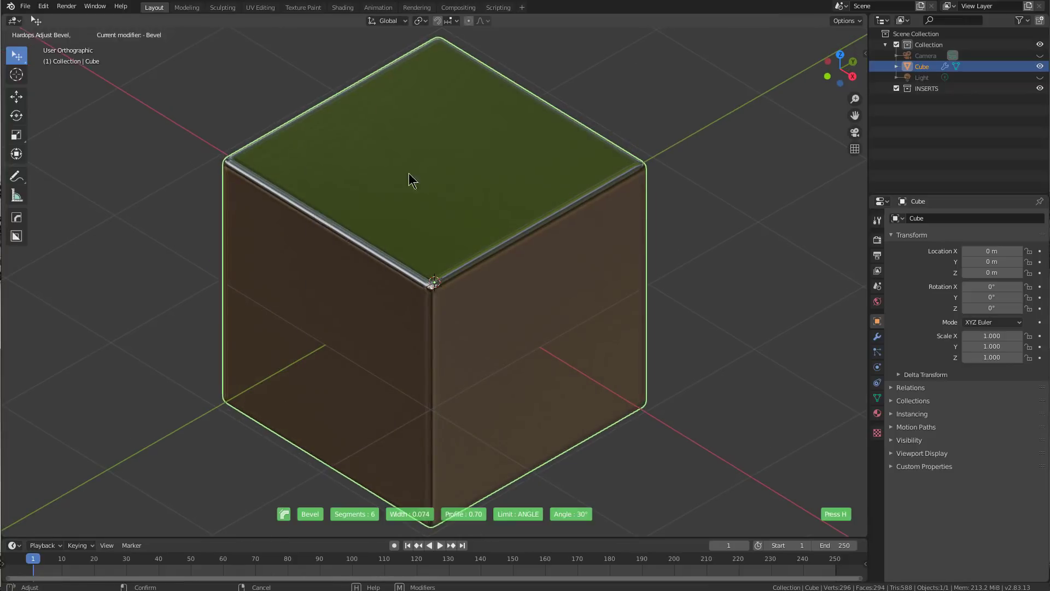
pyautogui.click(395, 179)
# Set the cell background color to light blue (H 0.619, S 0.236, V 1.000) and widen the cube's bevel to about 0.181.
pyautogui.hotkey('alt', 'Tab')
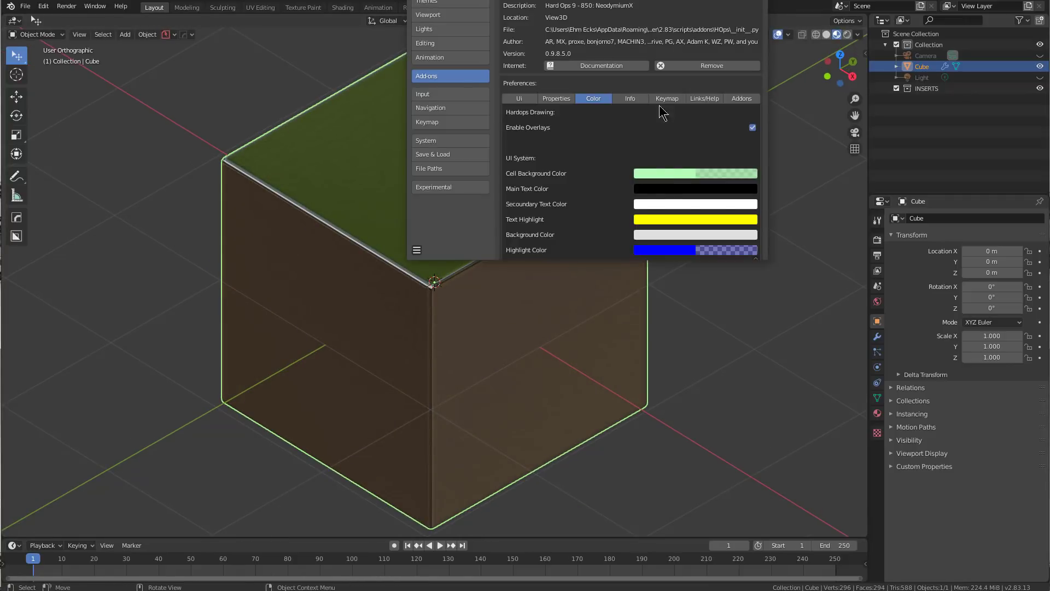
pyautogui.click(669, 174)
pyautogui.click(705, 48)
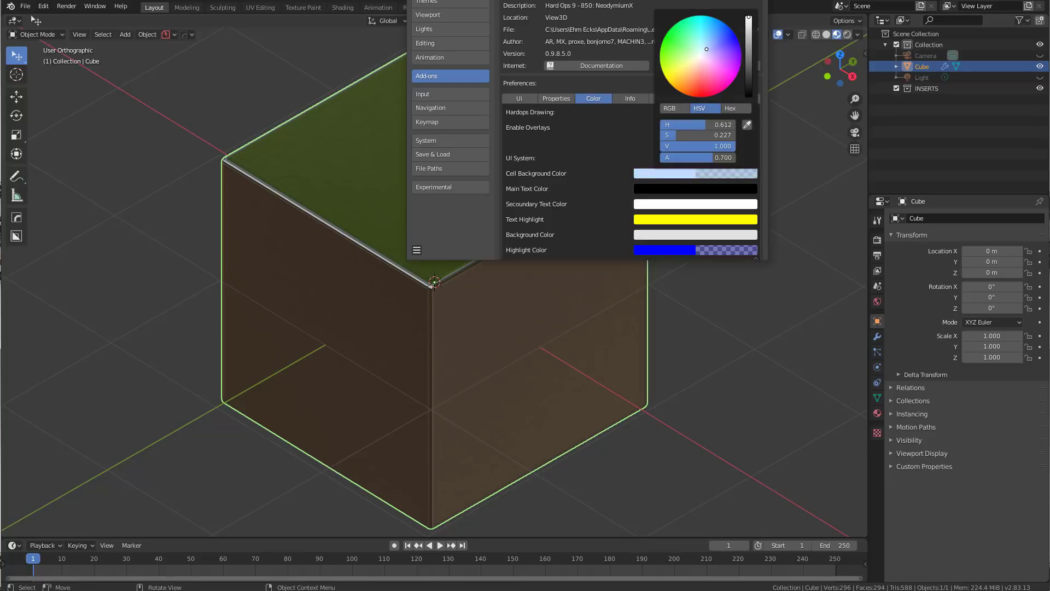
pyautogui.hotkey('alt', 'Tab')
pyautogui.press('q')
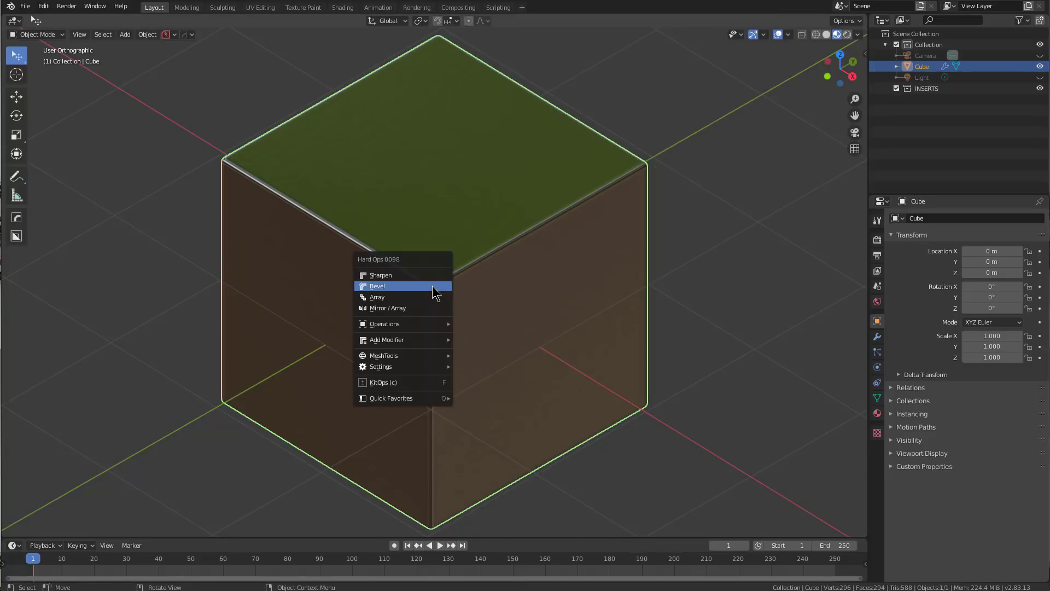
pyautogui.click(436, 293)
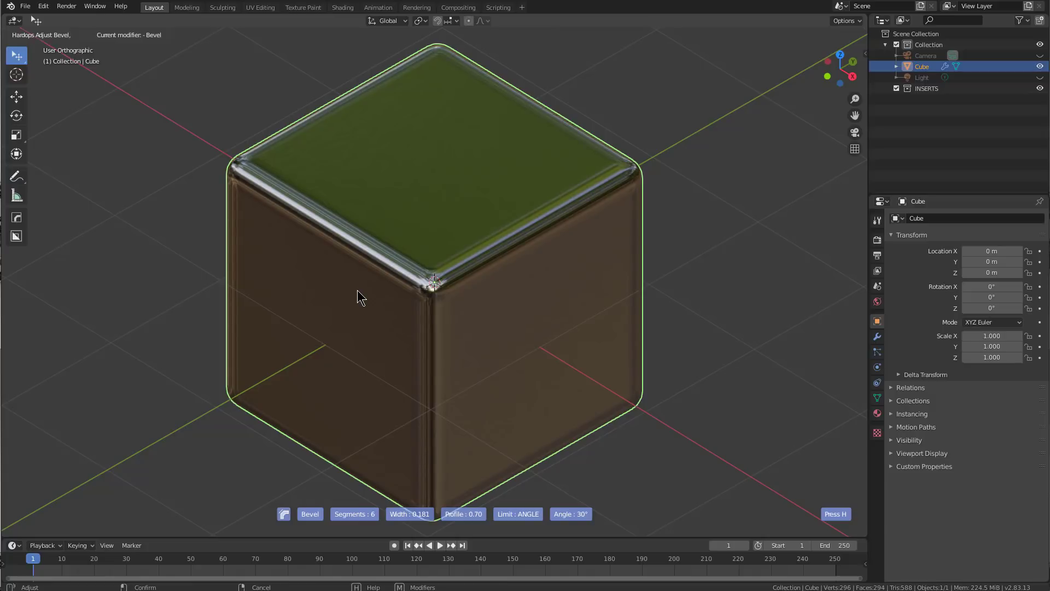
pyautogui.click(357, 291)
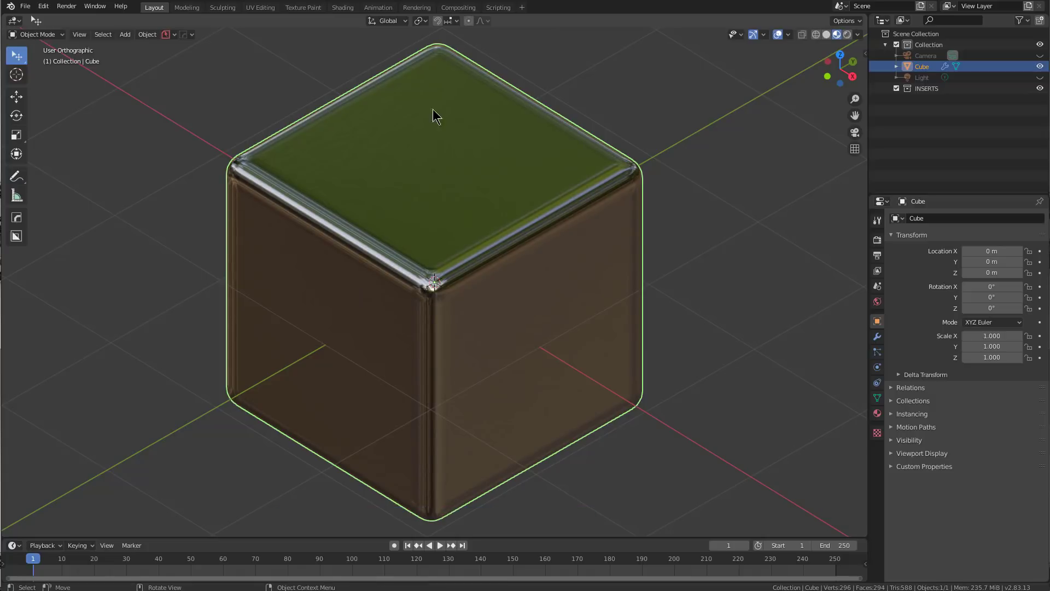
# Set the cell background color to a pinkish red and readjust the cube's bevel with the operator help list turned on.
pyautogui.click(666, 174)
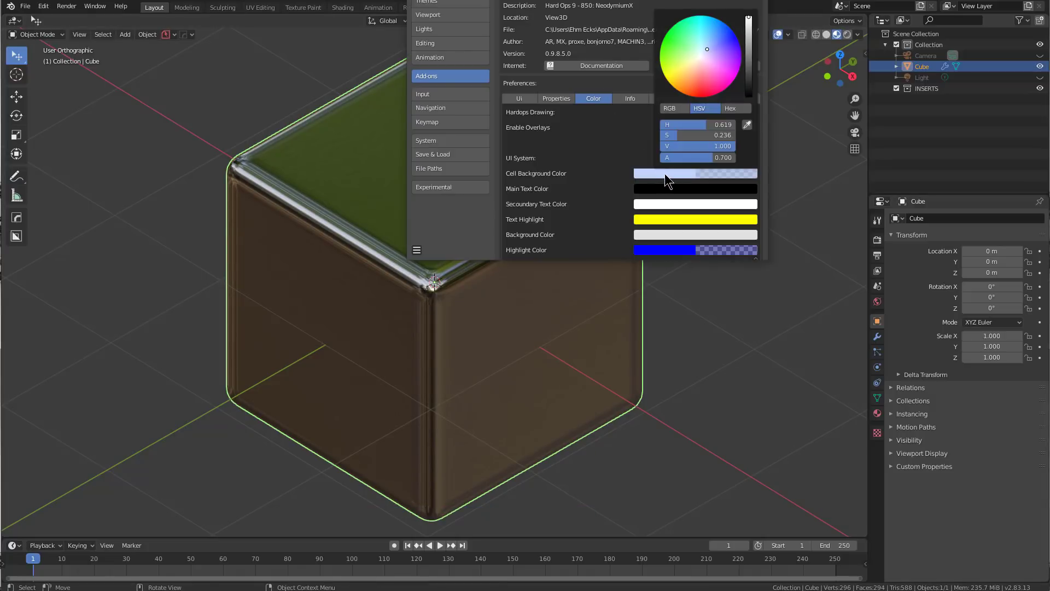
pyautogui.moveTo(702, 86); pyautogui.dragTo(706, 71)
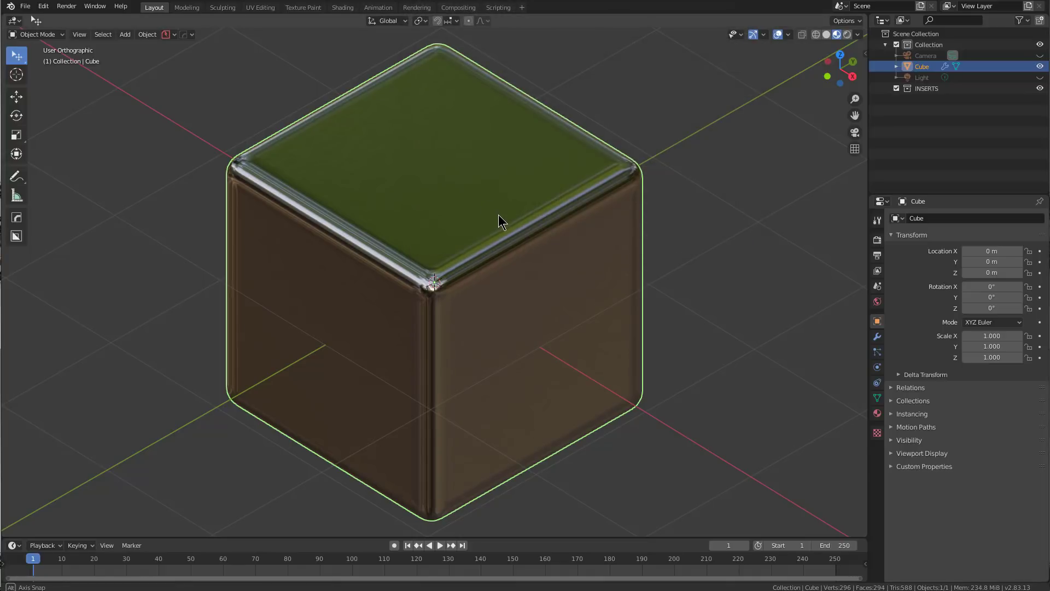
pyautogui.press('q')
pyautogui.click(499, 223)
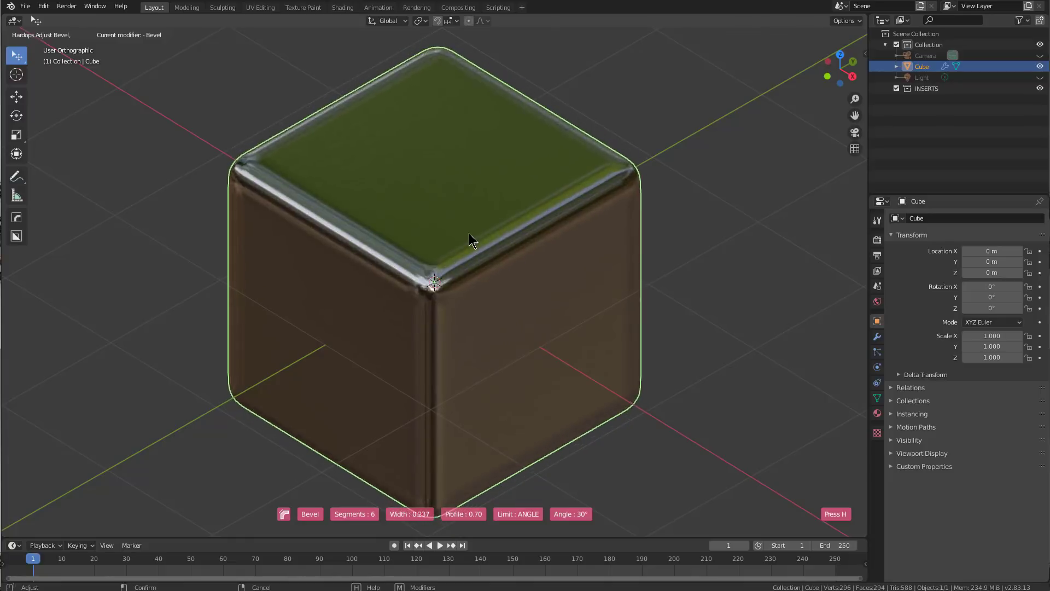
pyautogui.press('h')
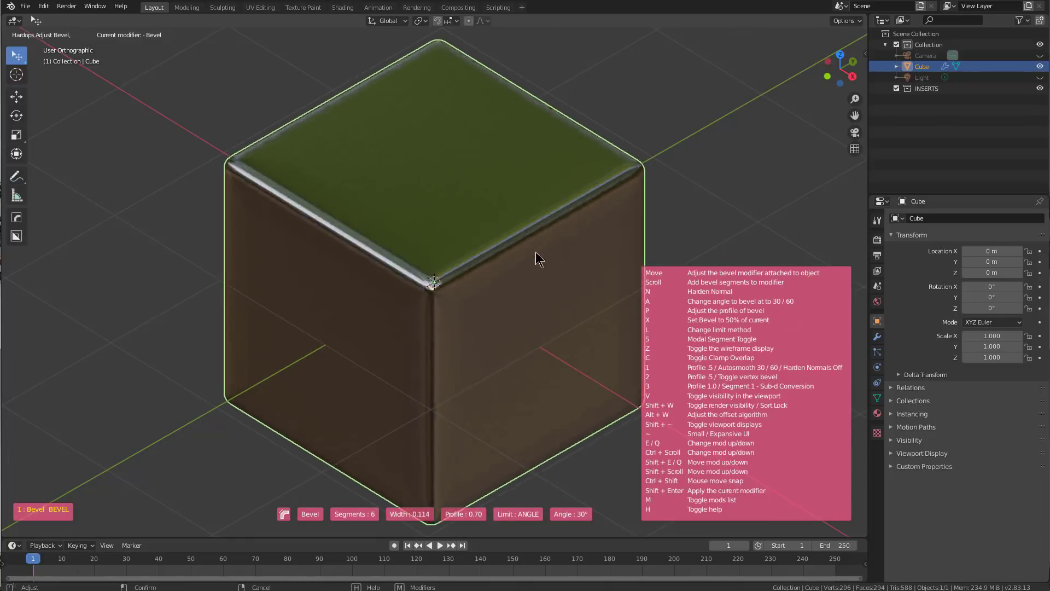
pyautogui.click(478, 258)
# Try the Hard Ops Array on the cube, toggle its help list, and cancel the operation.
pyautogui.press('q')
pyautogui.click(493, 256)
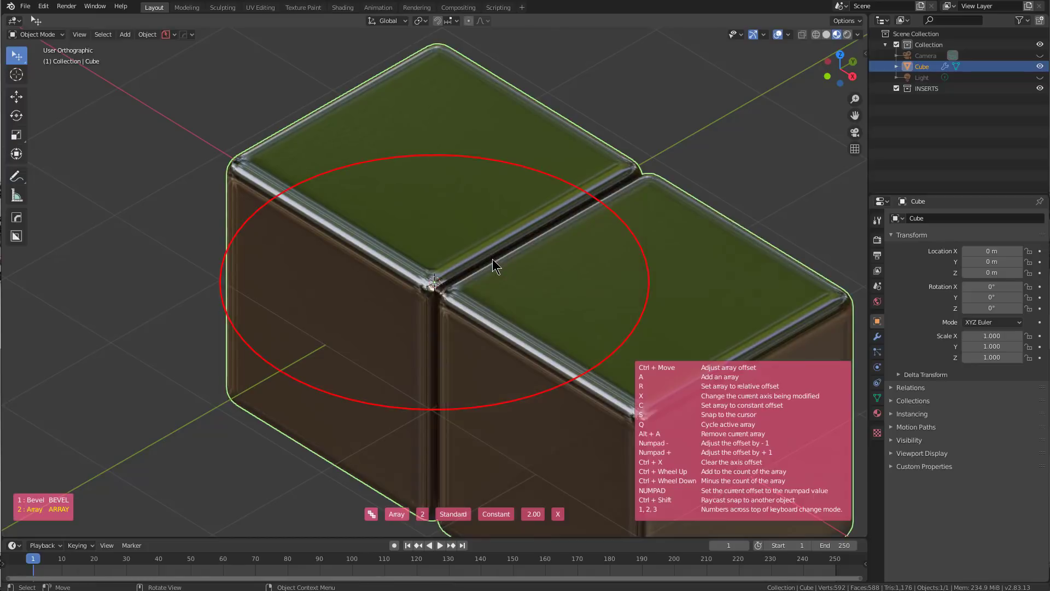
pyautogui.press('h')
pyautogui.press('Escape')
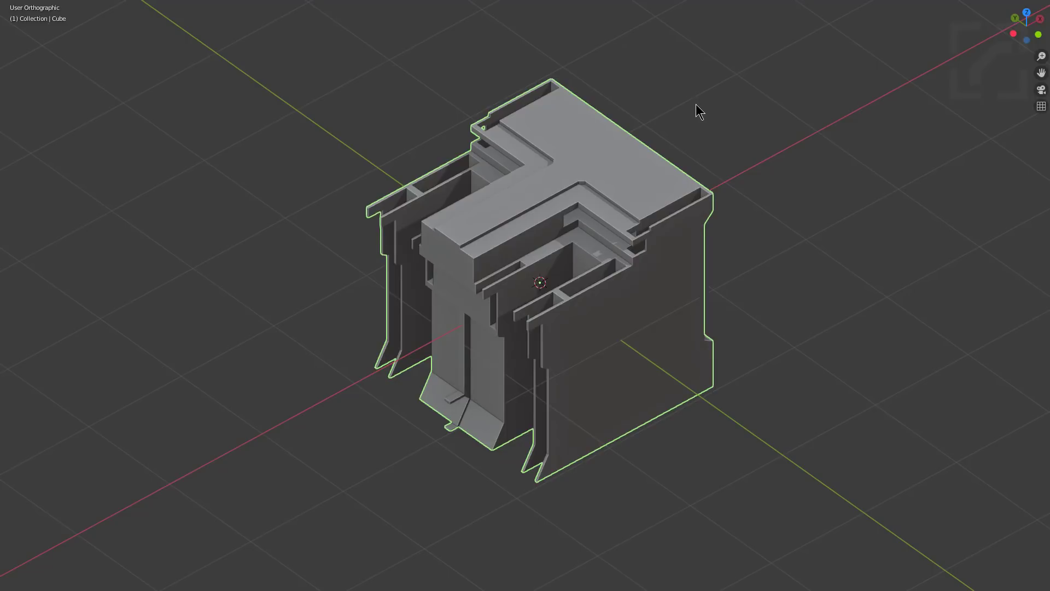
# Add a Lattice modifier around the cut cube with Hard Ops.
pyautogui.moveTo(696, 104); pyautogui.dragTo(700, 103, button='middle')
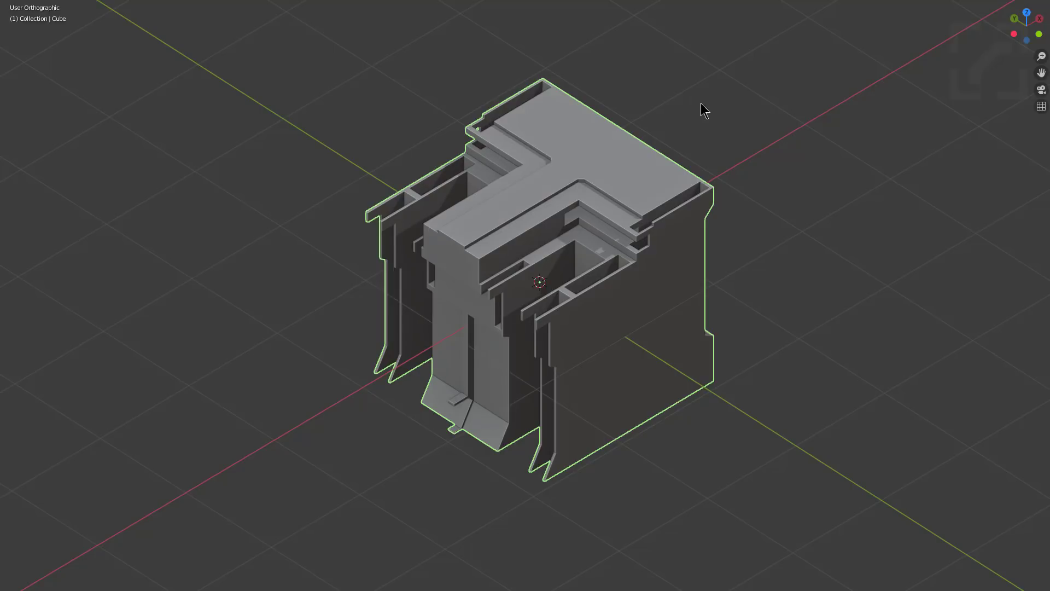
pyautogui.press('q')
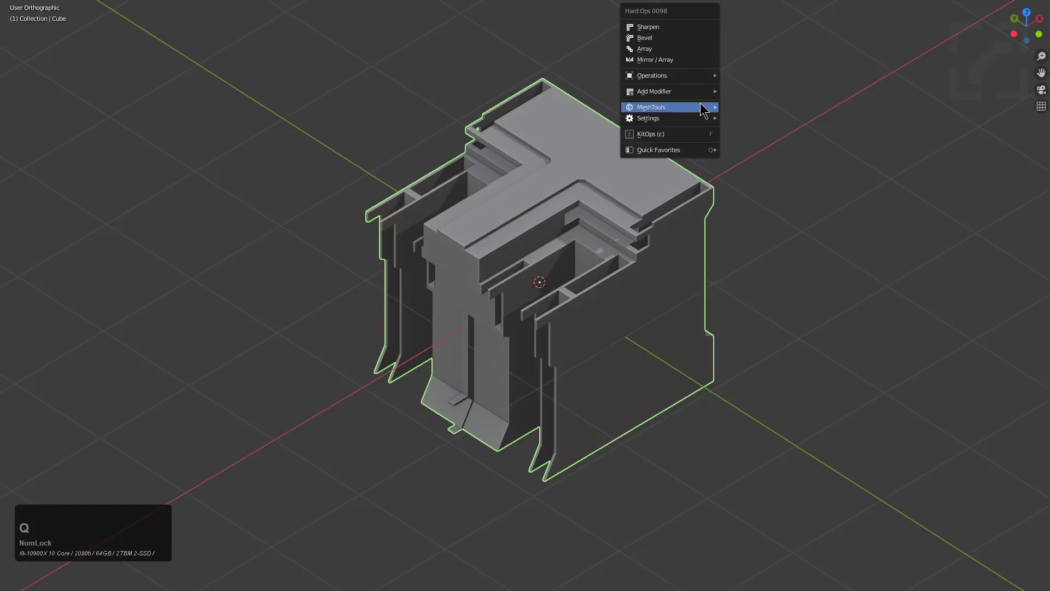
pyautogui.moveTo(700, 91)
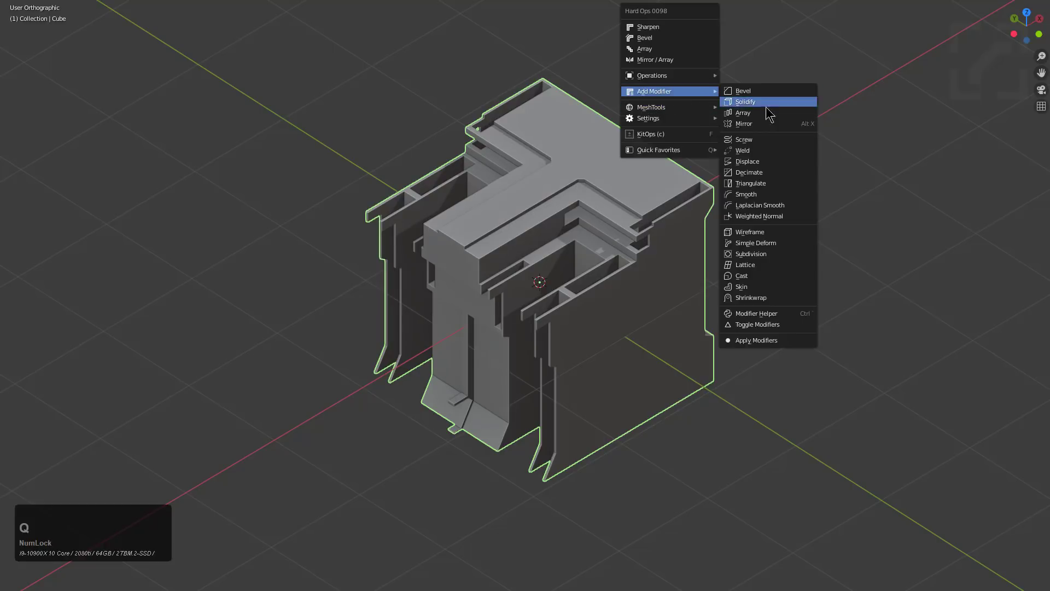
pyautogui.click(758, 266)
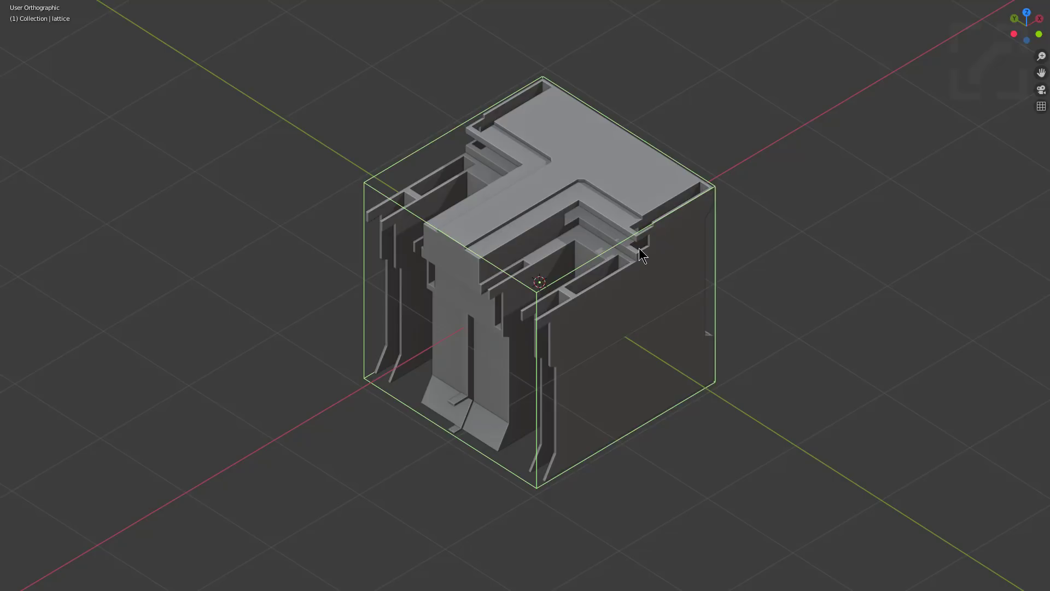
# Raise the lattice's Z resolution to 7 points and its Y resolution to 6 points.
pyautogui.press('q')
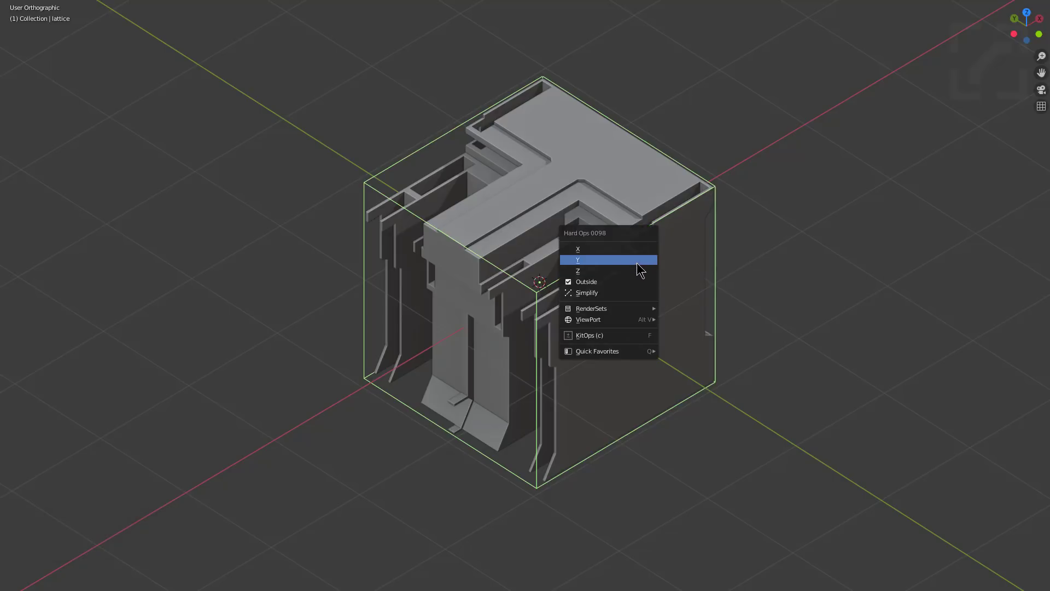
pyautogui.click(607, 270)
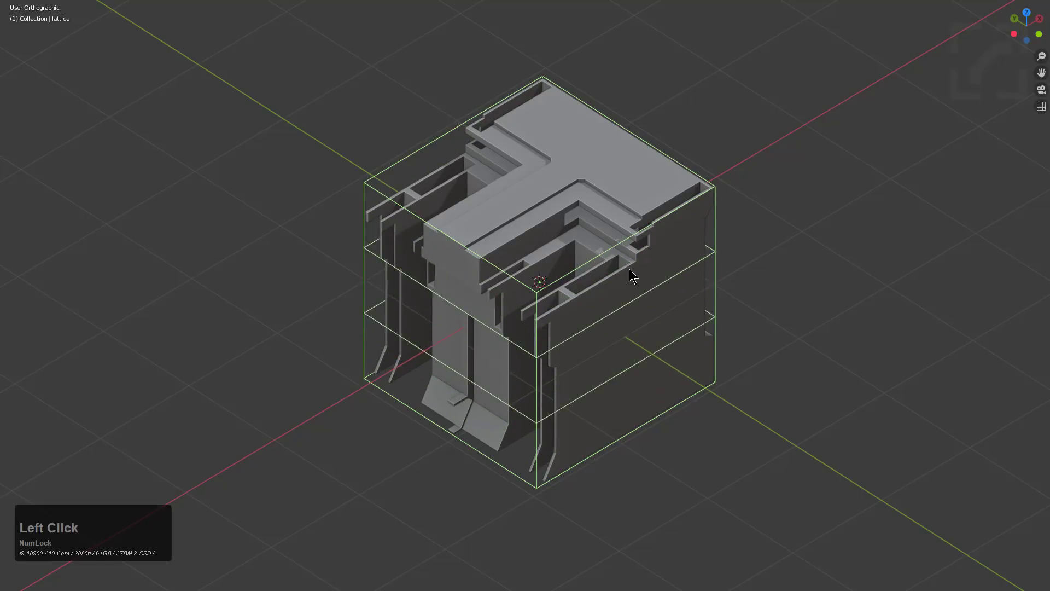
pyautogui.click(656, 273)
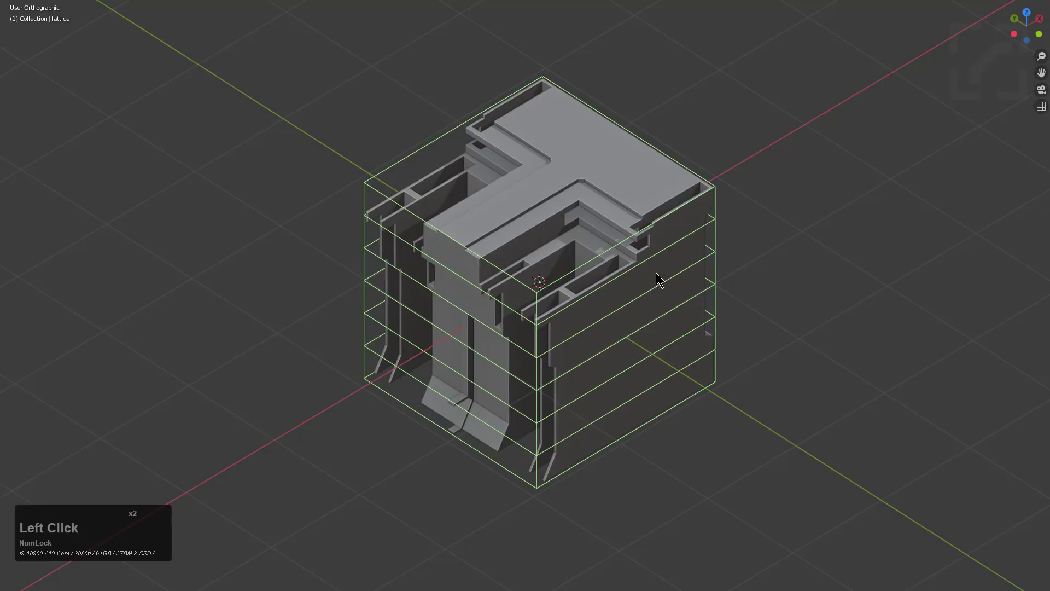
pyautogui.press('q')
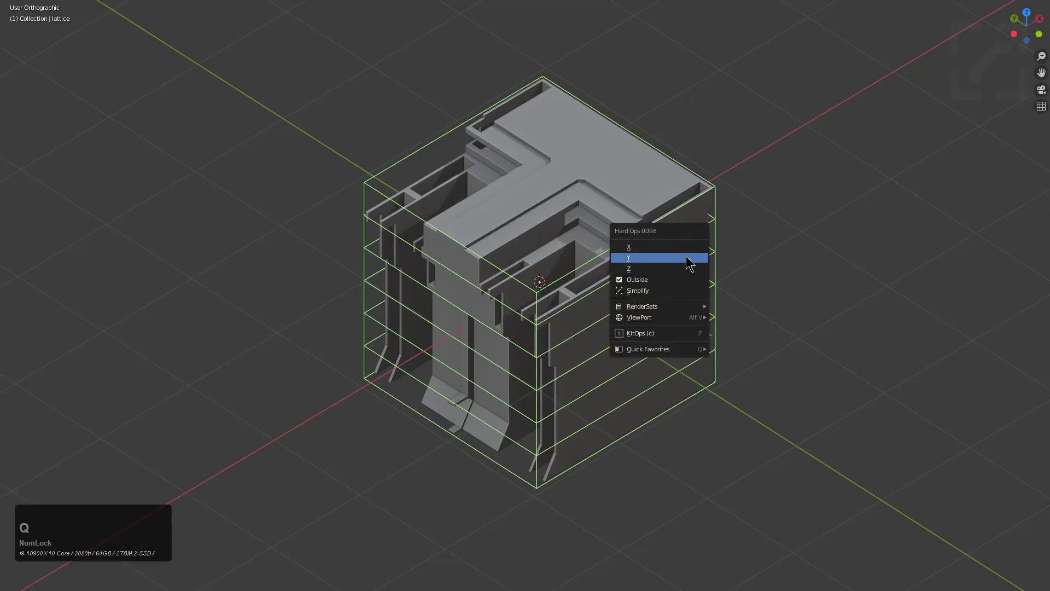
pyautogui.click(690, 256)
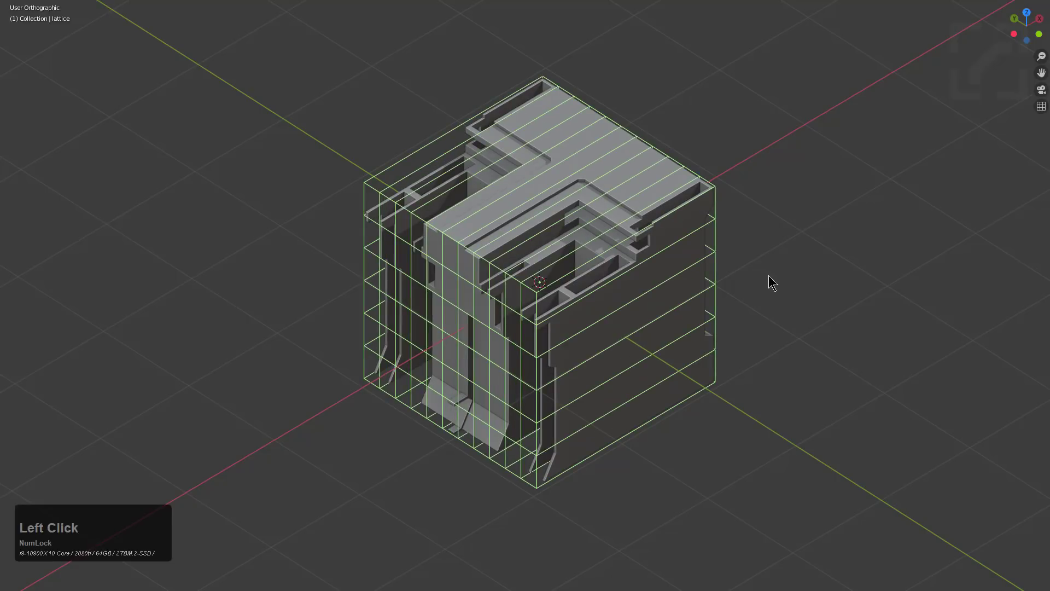
pyautogui.click(727, 276)
# Set the lattice's X resolution to 8 points and reduce its Z resolution to 2.
pyautogui.press('q')
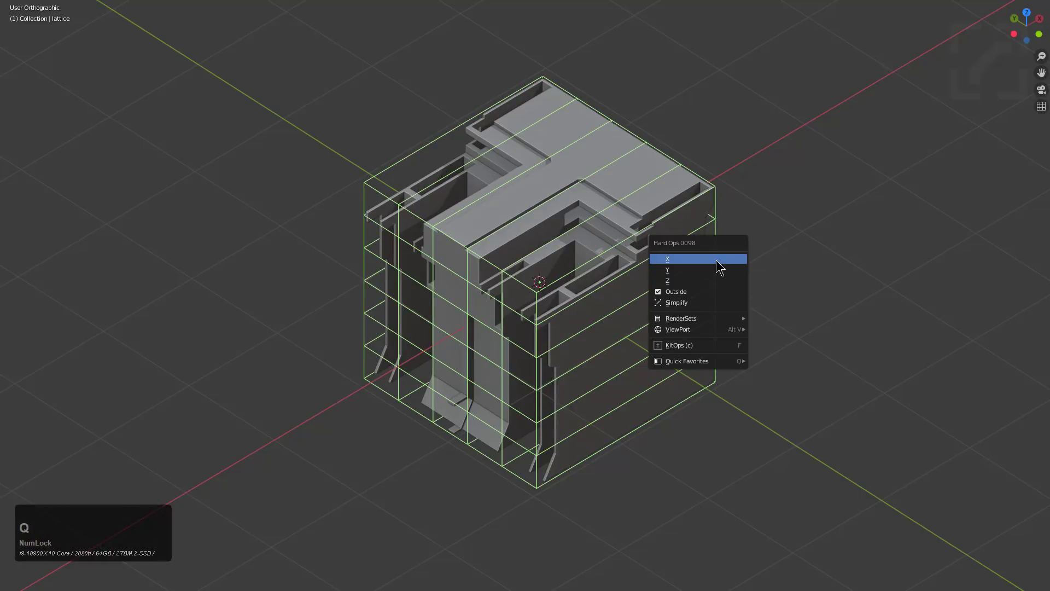
pyautogui.click(689, 257)
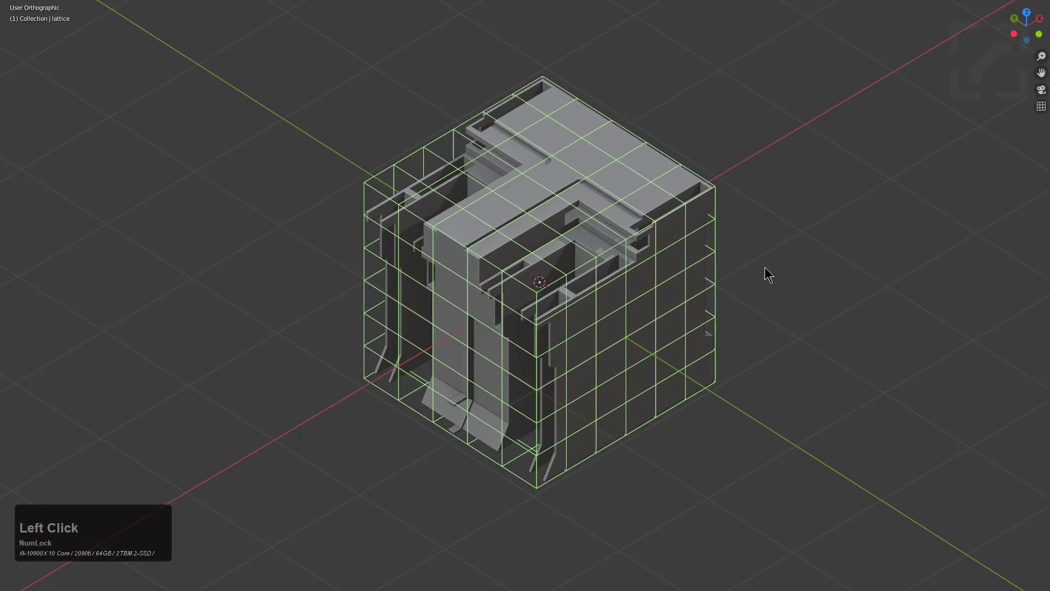
pyautogui.click(783, 267)
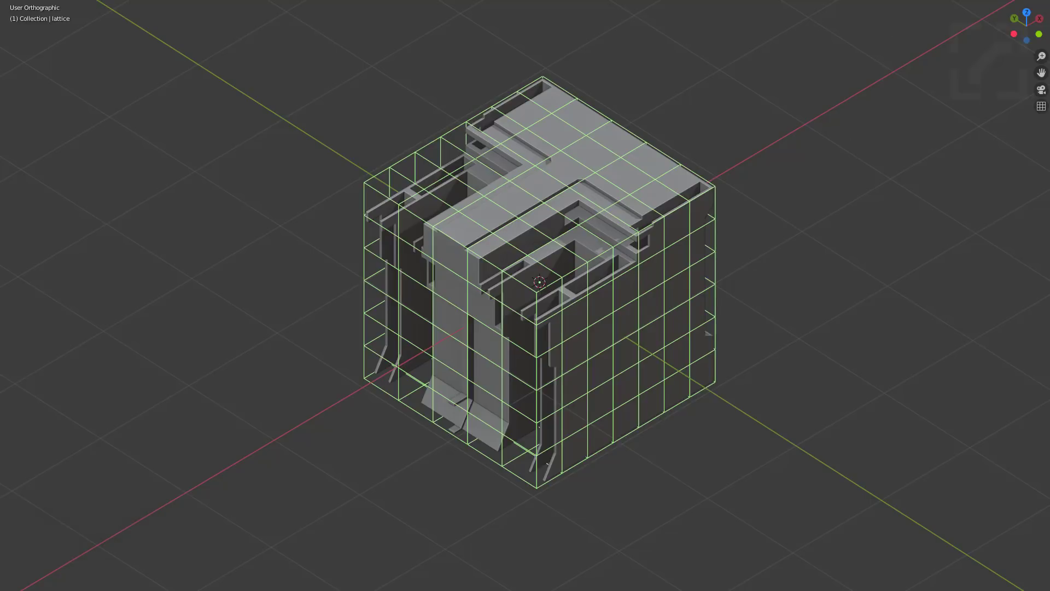
pyautogui.press('q')
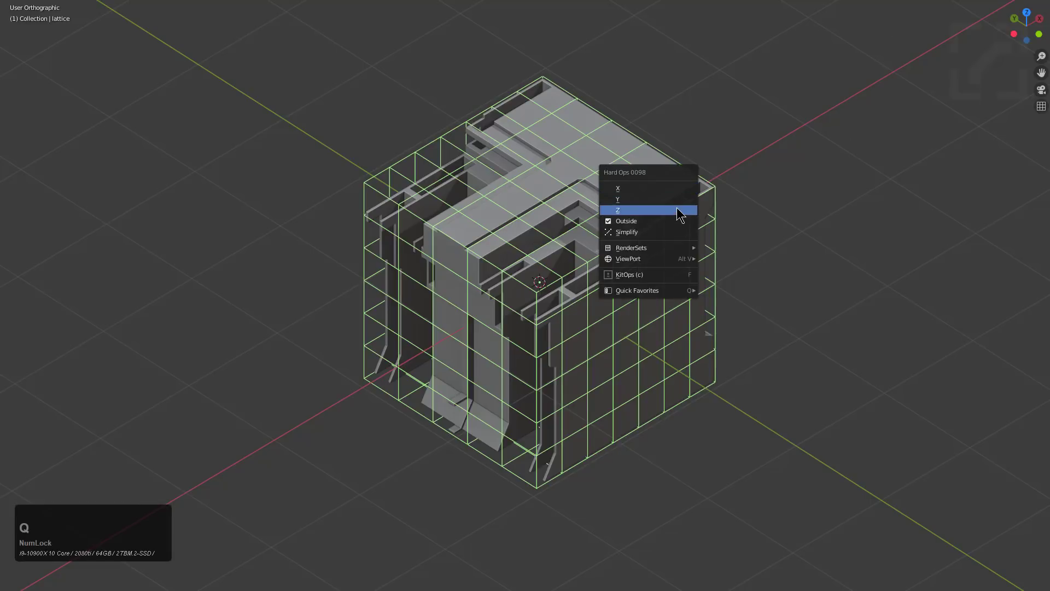
pyautogui.click(680, 211)
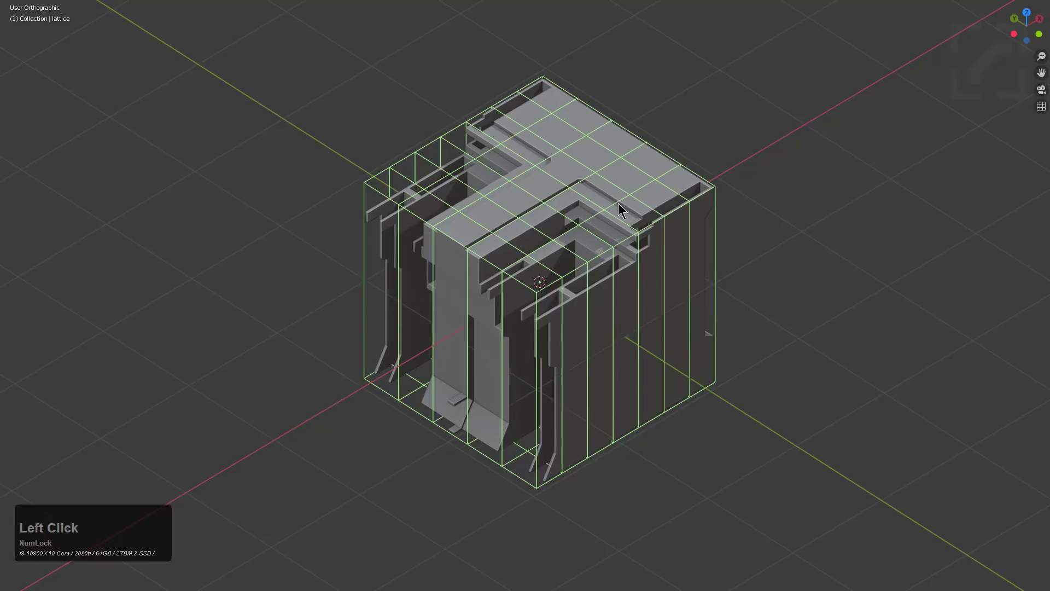
# Edit the lattice in front view and move its bottom row of points straight down along Z.
pyautogui.press('Tab')
pyautogui.scroll(-4, 635, 195)
pyautogui.press('KP_1')
pyautogui.press('KP_3')
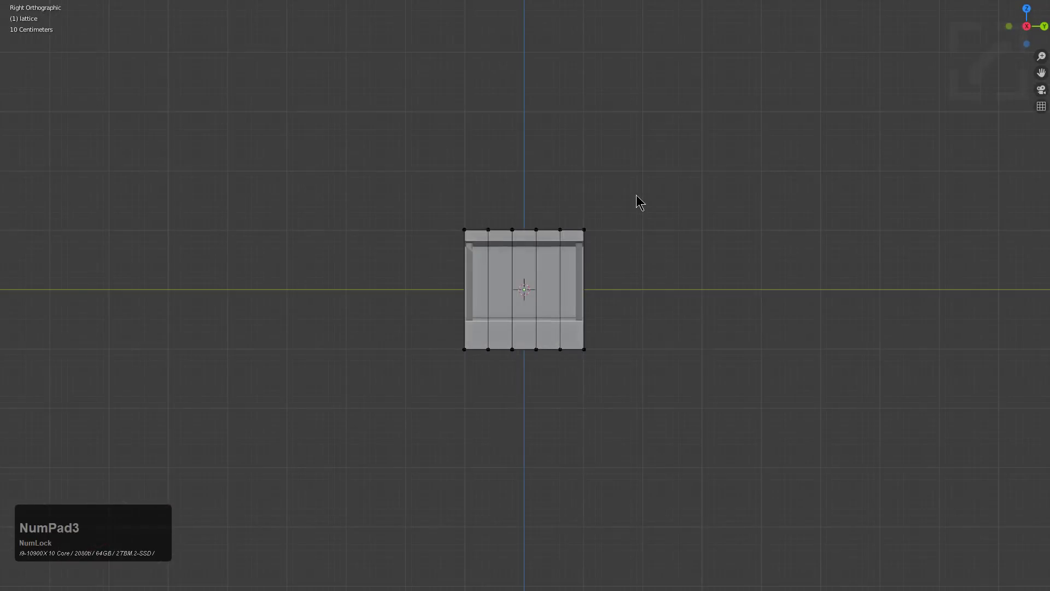
pyautogui.press('KP_1')
pyautogui.hotkey('alt', 'a')
pyautogui.moveTo(684, 282); pyautogui.dragTo(447, 366)
pyautogui.press('g')
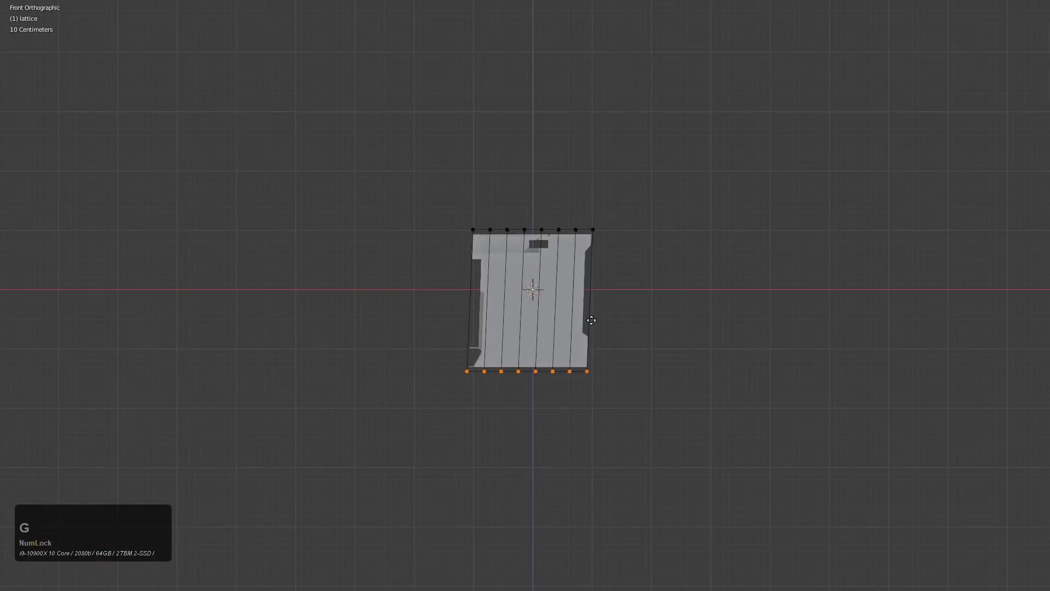
pyautogui.press('z')
pyautogui.click(598, 465)
# Move the lattice's top row of points straight up along Z to stretch the cube into a tall block.
pyautogui.moveTo(660, 186); pyautogui.dragTo(432, 279)
pyautogui.press('g')
pyautogui.press('z')
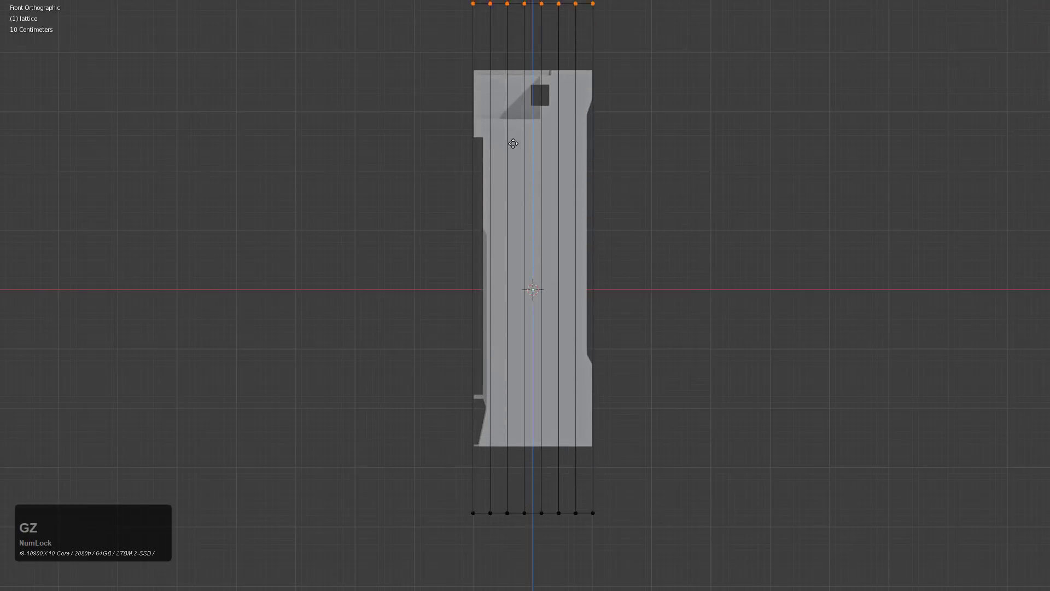
pyautogui.click(513, 143)
# Set the stretched lattice's Z resolution to 3 to give it a middle row of points.
pyautogui.press('Tab')
pyautogui.press('q')
pyautogui.click(556, 264)
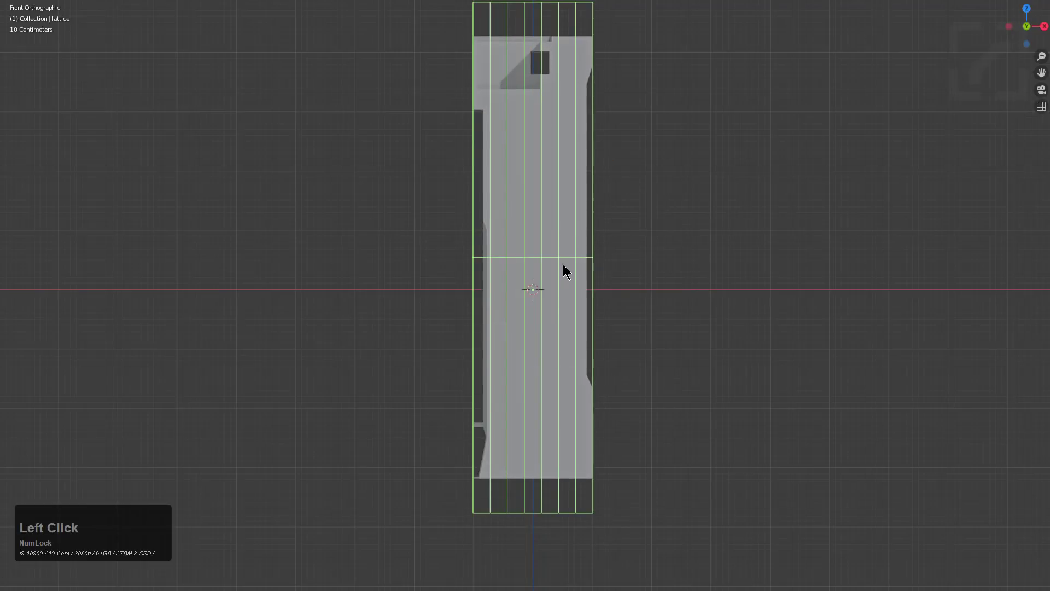
# Move the lattice's middle row of points outward in the positive X direction and tilt it slightly.
pyautogui.press('Tab')
pyautogui.moveTo(567, 247); pyautogui.dragTo(415, 309)
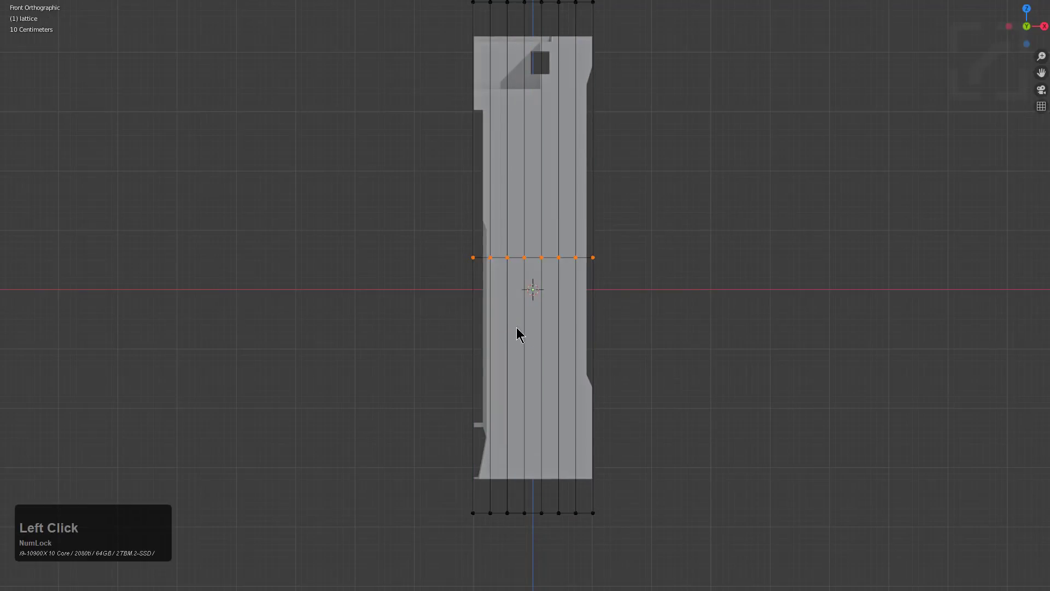
pyautogui.press('g')
pyautogui.click(730, 291)
pyautogui.press('r')
pyautogui.click(776, 317)
# Rotate the lattice's top row of points to follow the bend.
pyautogui.scroll(-4, 639, 270)
pyautogui.scroll(-1, 639, 271)
pyautogui.press('a')
pyautogui.press('a')
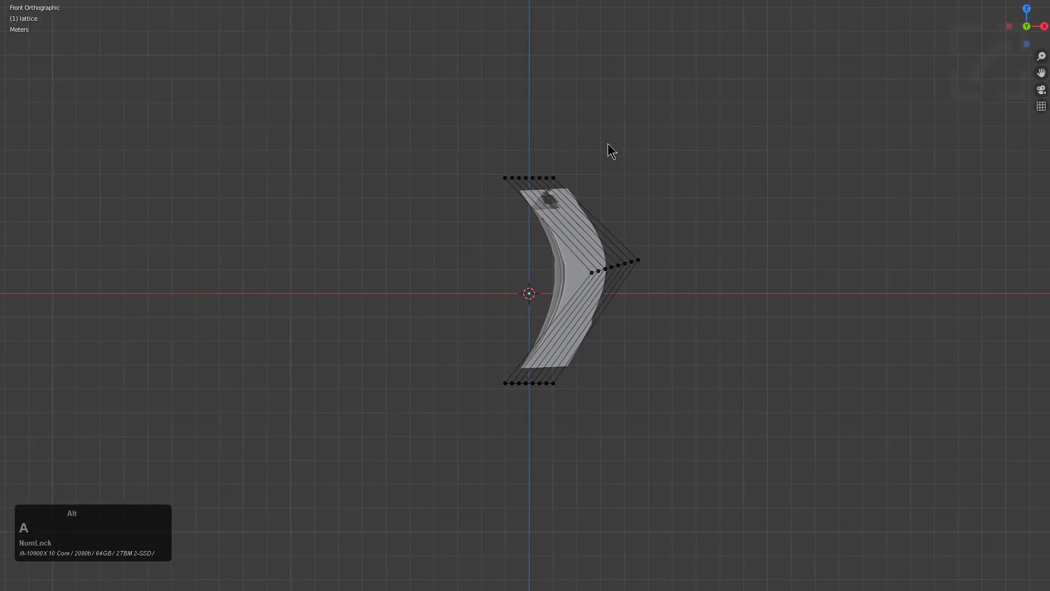
pyautogui.moveTo(601, 141); pyautogui.dragTo(487, 182)
pyautogui.press('r')
pyautogui.click(623, 248)
# Rotate and reposition the lattice's bottom row of points to continue the curve.
pyautogui.moveTo(610, 342); pyautogui.dragTo(456, 446)
pyautogui.press('r')
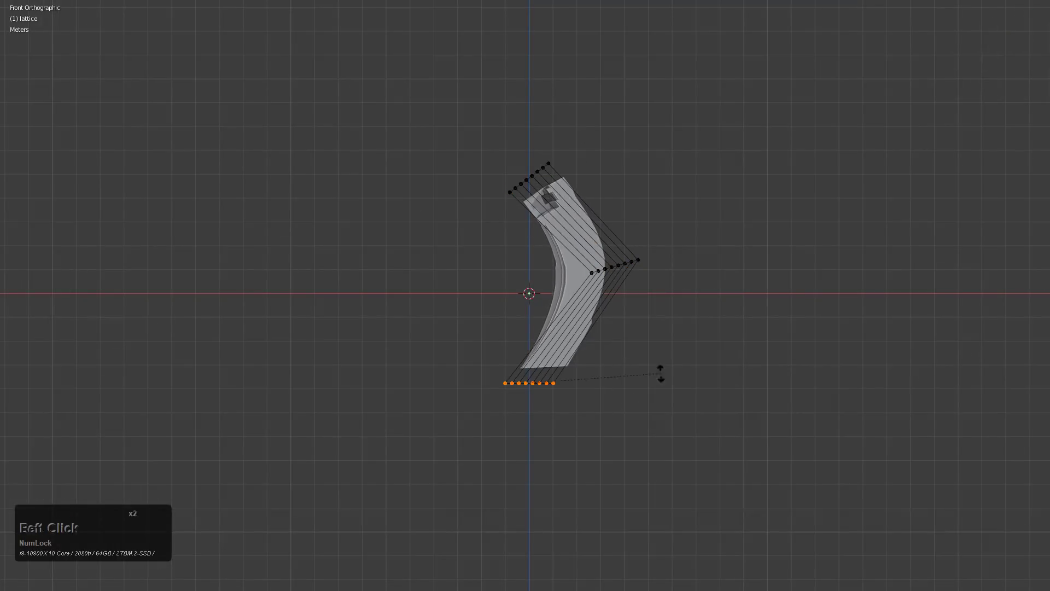
pyautogui.click(616, 431)
pyautogui.press('g')
pyautogui.click(629, 399)
# Leave lattice editing and raise the Z resolution well above 3 to smooth the bend.
pyautogui.press('Tab')
pyautogui.moveTo(588, 330); pyautogui.dragTo(667, 313, button='middle')
pyautogui.scroll(3, 667, 313)
pyautogui.press('q')
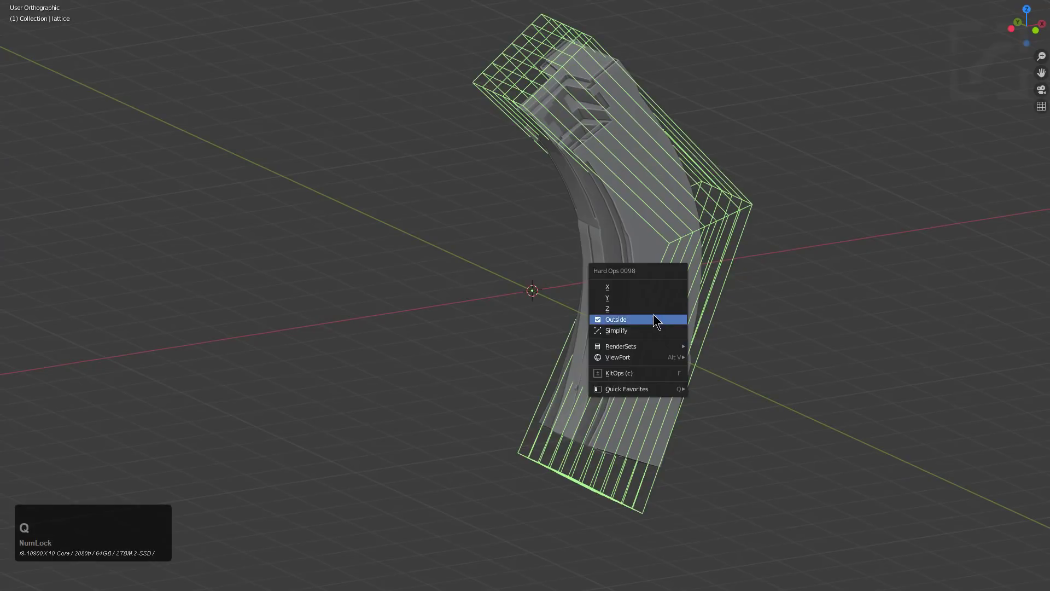
pyautogui.click(649, 307)
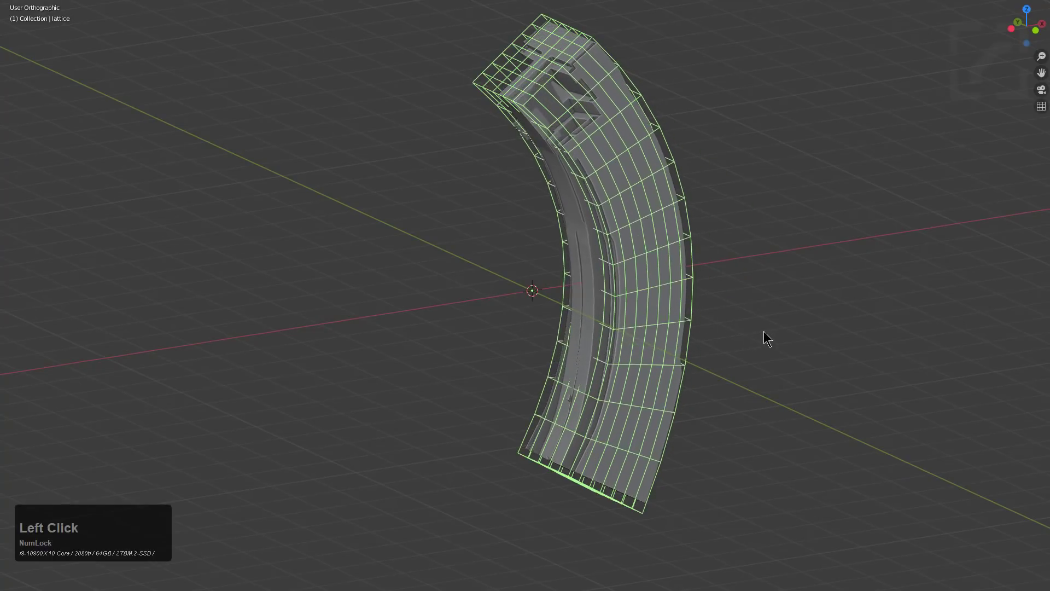
# Reveal the hidden objects around the curved cube and select its lattice.
pyautogui.moveTo(807, 323); pyautogui.dragTo(482, 264, button='middle')
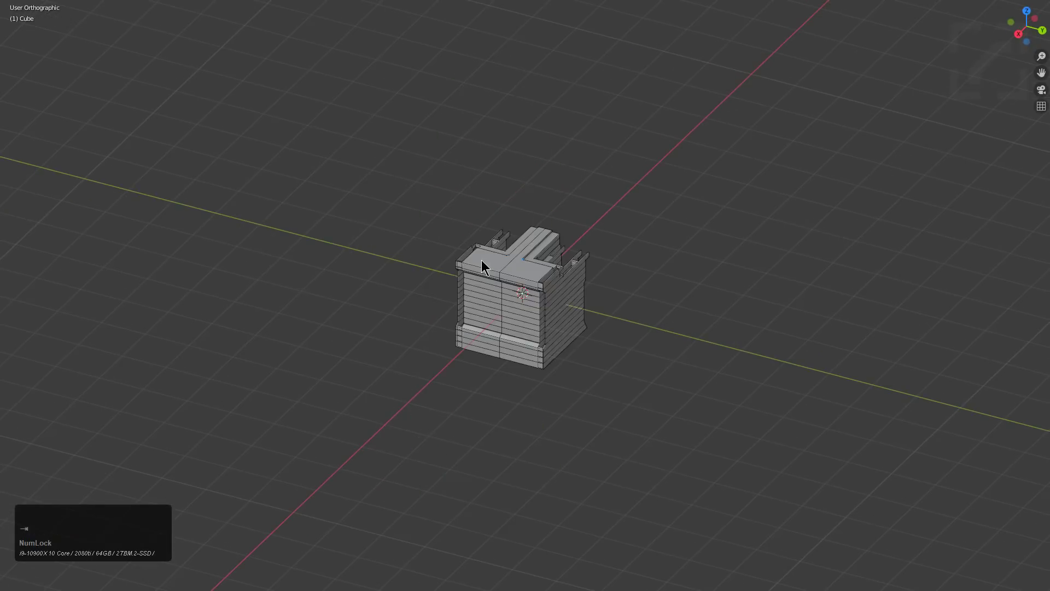
pyautogui.scroll(6, 482, 260)
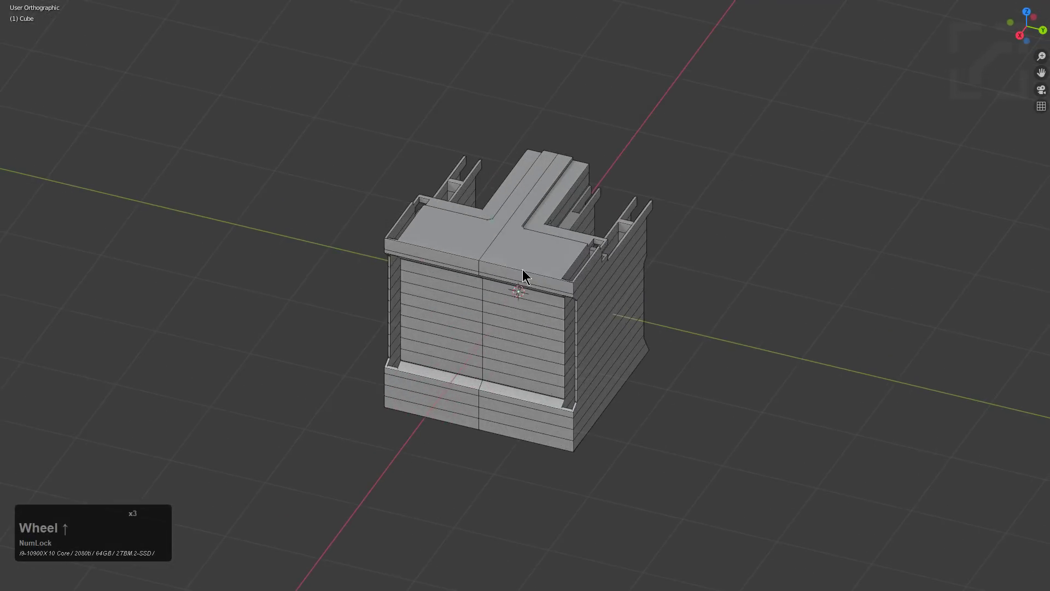
pyautogui.moveTo(511, 264)
pyautogui.mouseDown(button='middle')
pyautogui.moveTo(516, 231)
pyautogui.moveTo(567, 244)
pyautogui.moveTo(569, 263)
pyautogui.mouseUp(button='middle')
pyautogui.hotkey('alt', 'z')
pyautogui.scroll(-3, 594, 298)
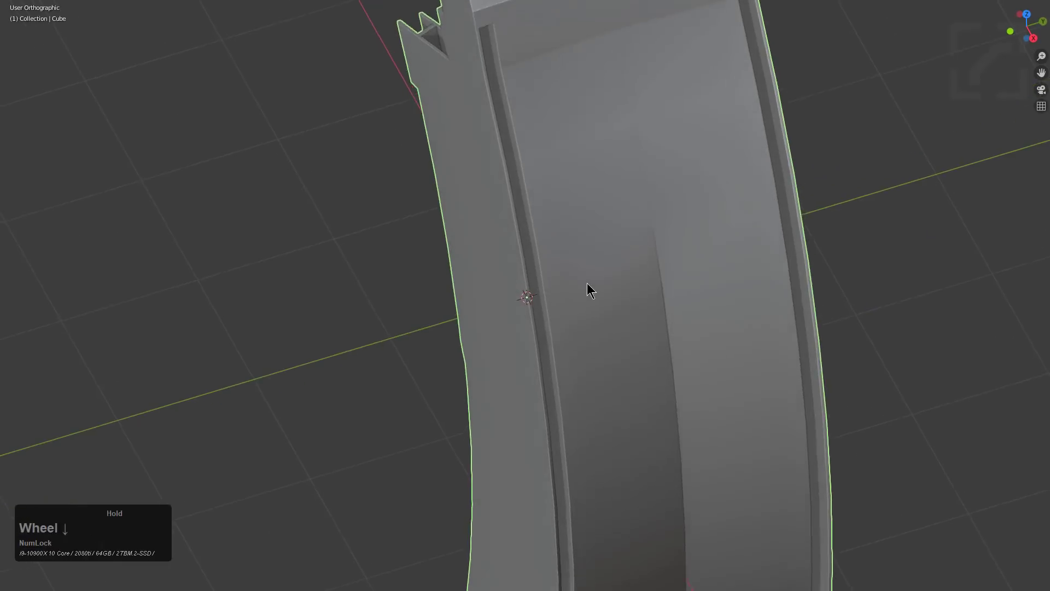
pyautogui.press('q')
pyautogui.hotkey('alt', 'j')
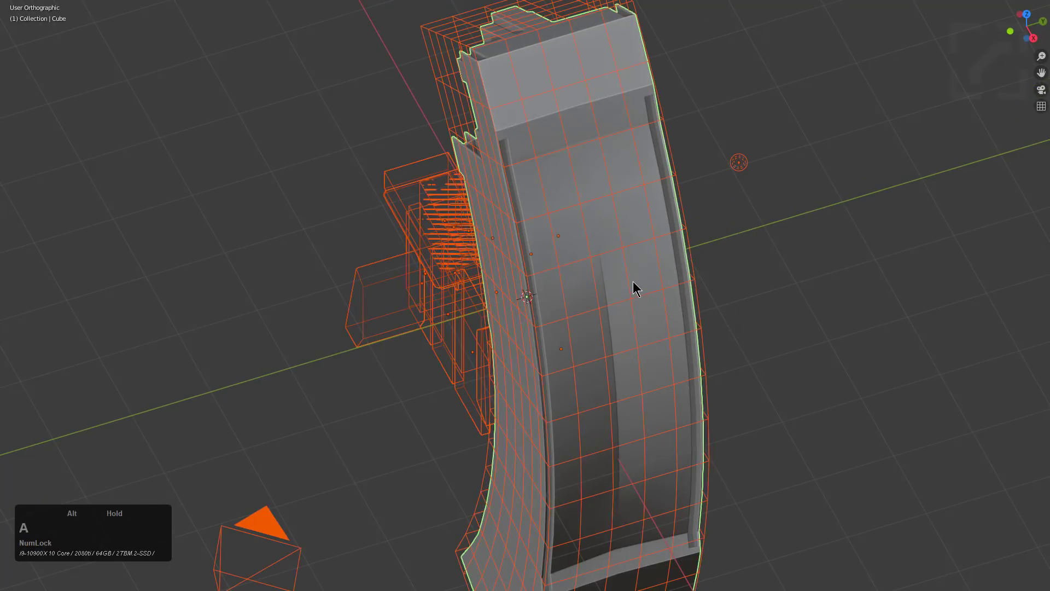
pyautogui.click(627, 277)
# Reduce the lattice's Y and X resolutions to 2 points each.
pyautogui.rightClick(663, 285)
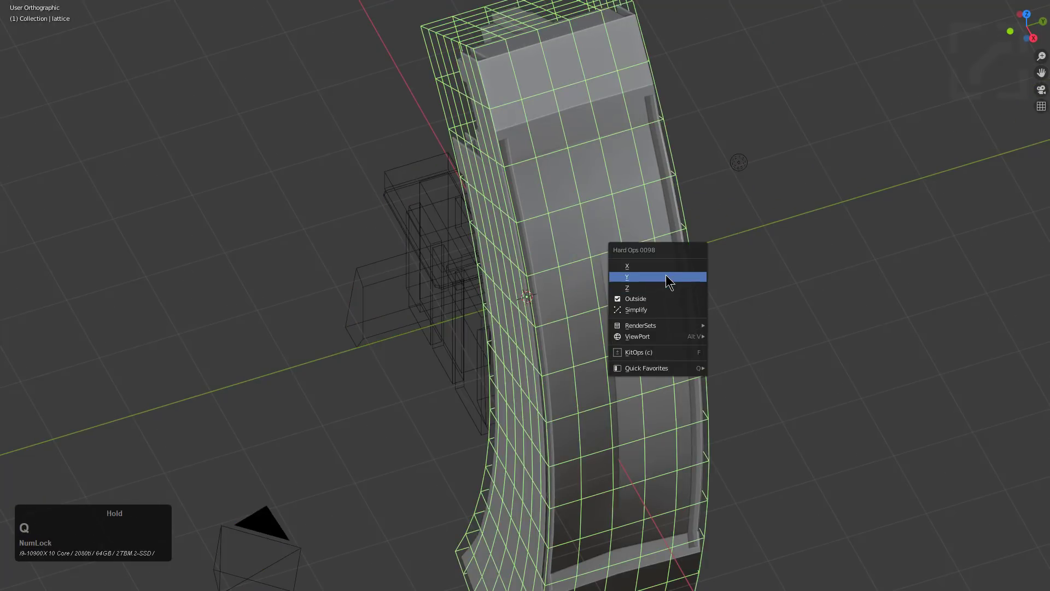
pyautogui.click(667, 280)
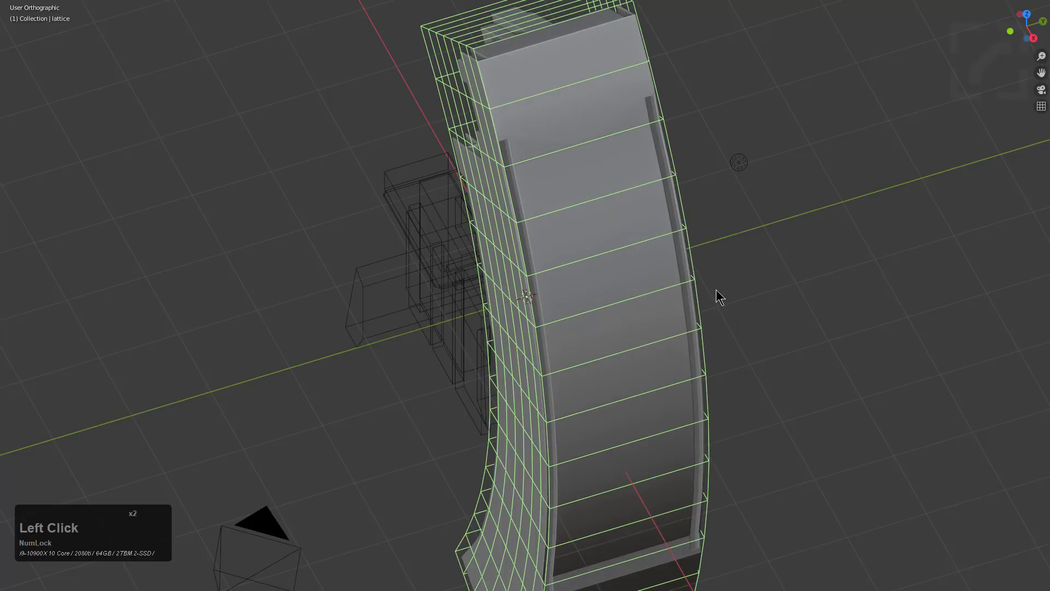
pyautogui.press('q')
pyautogui.click(700, 280)
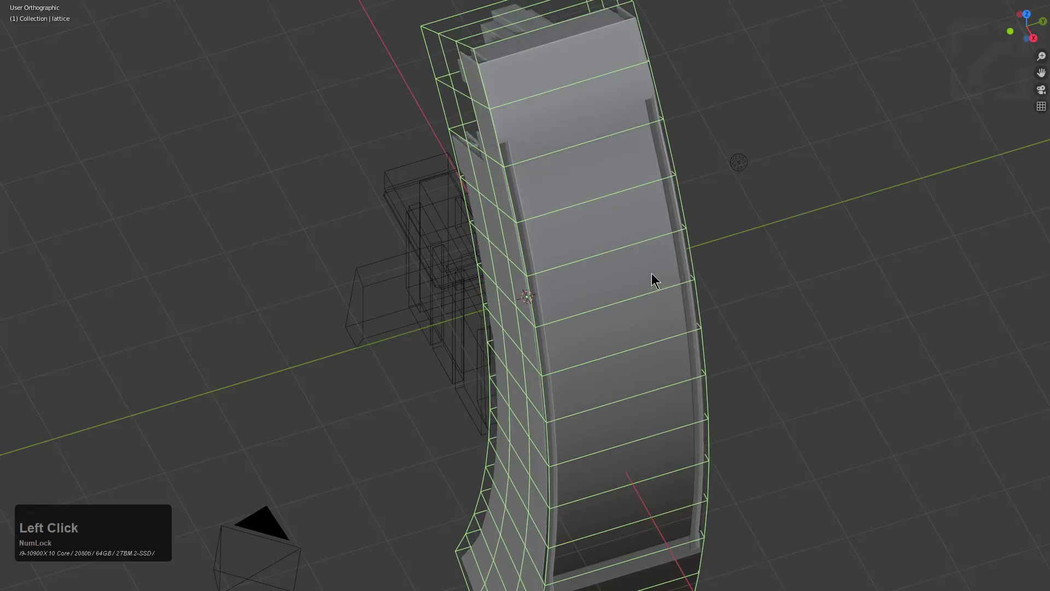
pyautogui.scroll(-4, 677, 314)
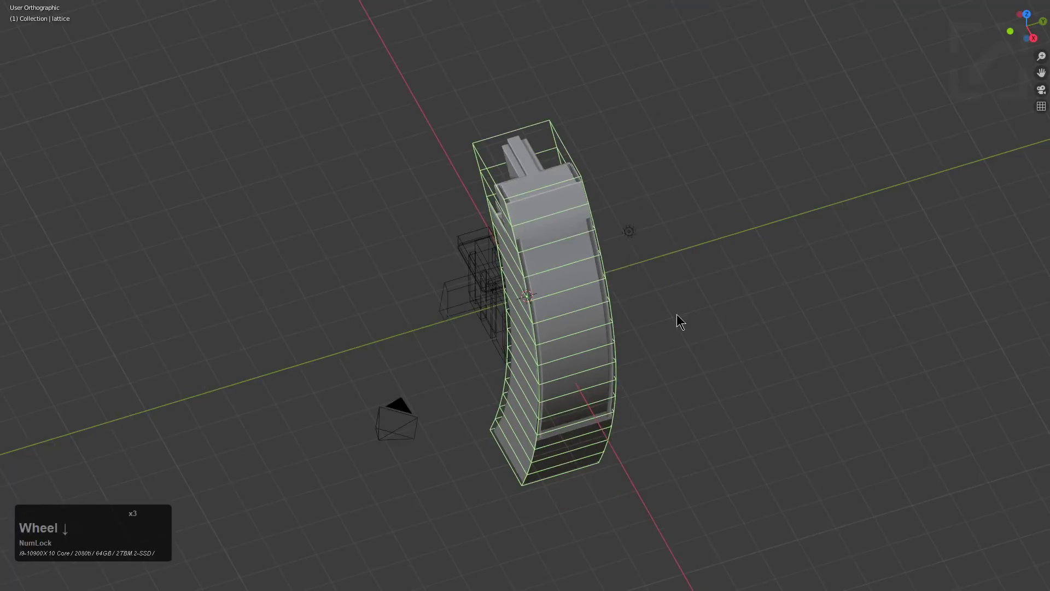
pyautogui.scroll(2, 640, 306)
# Select the curved cube and open the Hard Ops Helper to check its Auto Smooth settings.
pyautogui.click(567, 277)
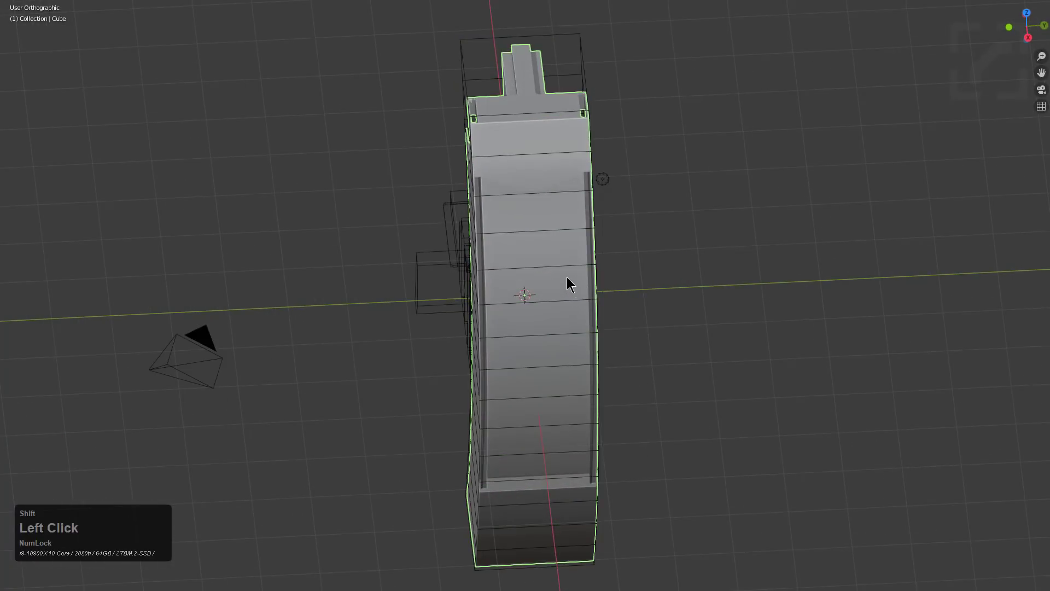
pyautogui.moveTo(566, 277); pyautogui.dragTo(609, 265, button='middle')
pyautogui.scroll(3, 589, 291)
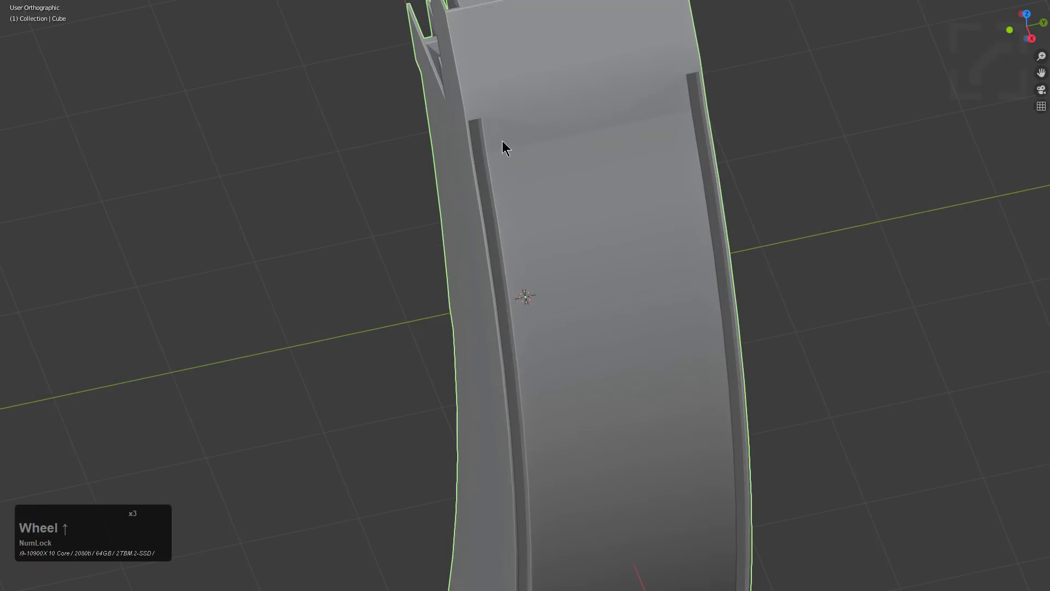
pyautogui.scroll(-2, 590, 212)
pyautogui.moveTo(589, 212); pyautogui.dragTo(668, 241, button='middle')
pyautogui.hotkey('ctrl', '`')
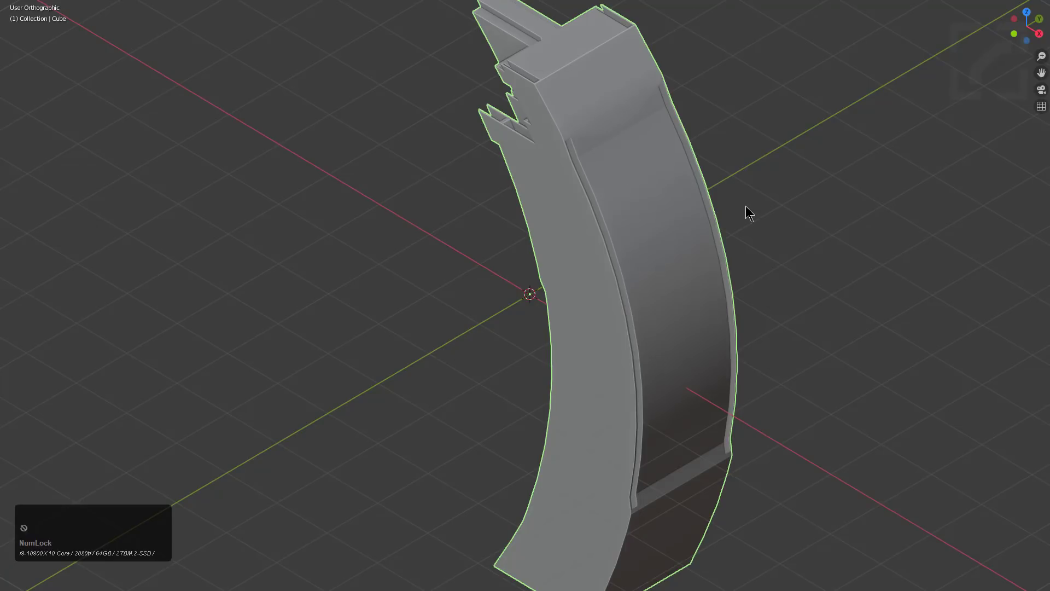
pyautogui.hotkey('ctrl', '`')
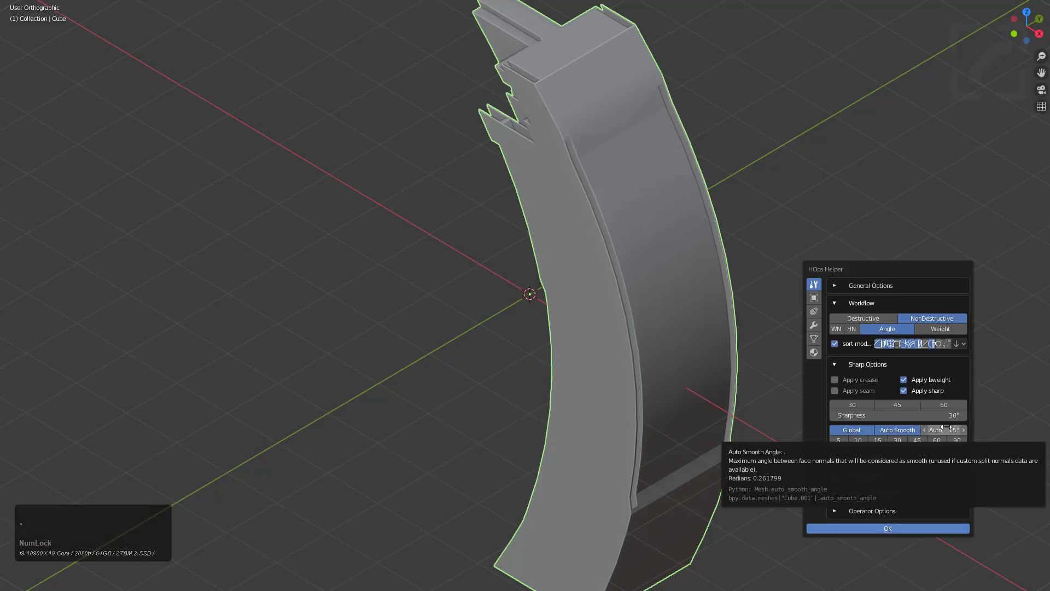
# Sharpen the curved cube with Hard Ops, adding a Weighted Normal modifier with Keep Sharp.
pyautogui.press('q')
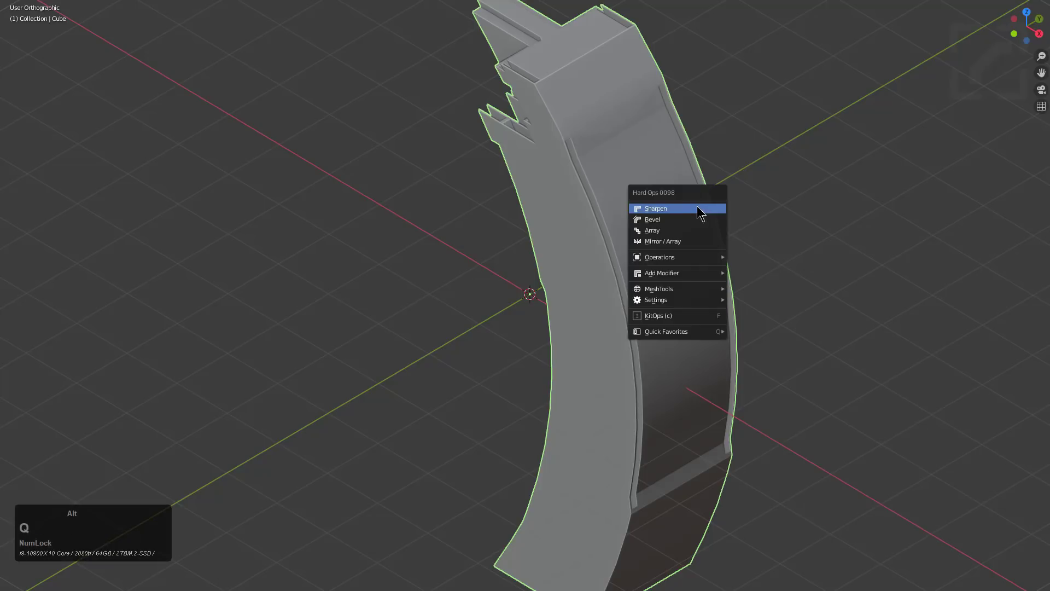
pyautogui.click(708, 208)
pyautogui.moveTo(659, 216); pyautogui.dragTo(632, 329, button='middle')
pyautogui.scroll(2, 586, 226)
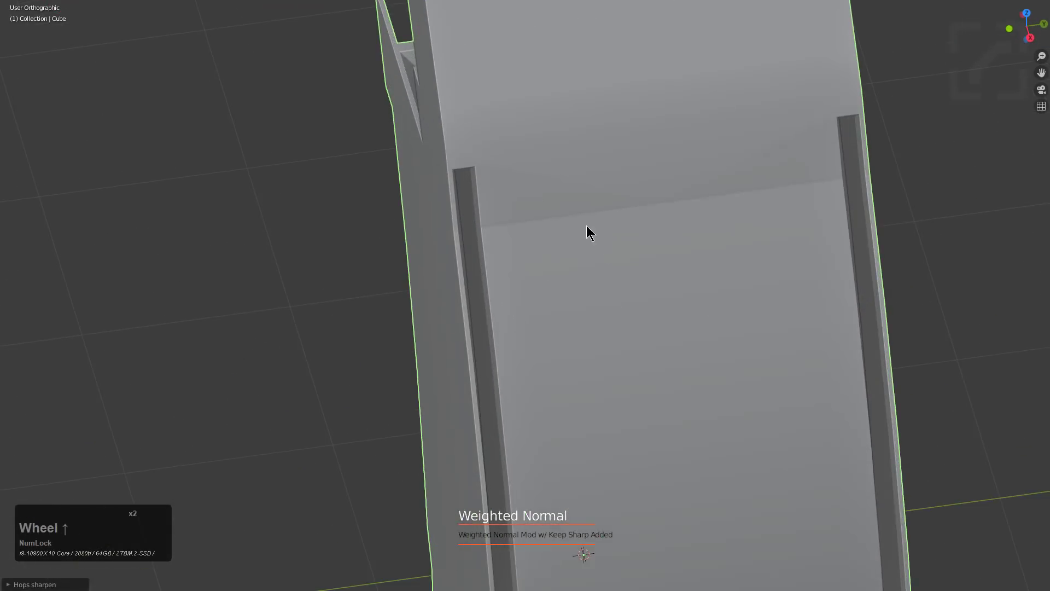
pyautogui.moveTo(491, 185); pyautogui.dragTo(593, 300, button='middle')
pyautogui.scroll(-1, 747, 216)
pyautogui.scroll(-2, 510, 274)
pyautogui.scroll(1, 583, 342)
pyautogui.scroll(2, 570, 368)
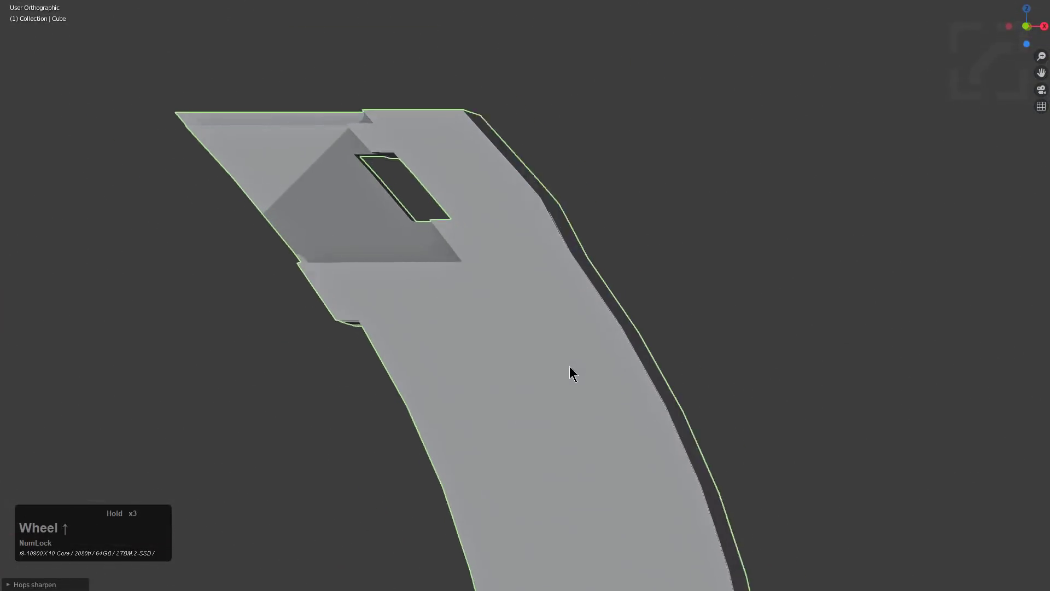
pyautogui.moveTo(569, 368); pyautogui.dragTo(419, 274, button='middle')
# Enter mesh editing on the cube and select the two sloped faces beneath its upper ledge.
pyautogui.press('Tab')
pyautogui.scroll(-9, 432, 295)
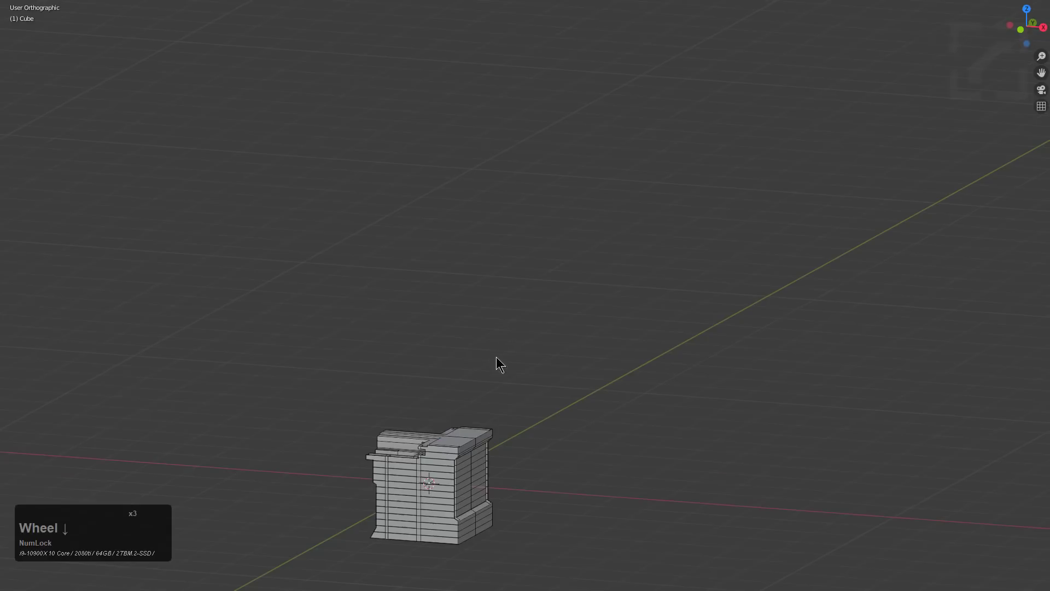
pyautogui.keyDown('shift'); pyautogui.moveTo(496, 356); pyautogui.dragTo(534, 295, button='middle'); pyautogui.keyUp('shift')
pyautogui.scroll(2, 528, 317)
pyautogui.scroll(2, 528, 316)
pyautogui.moveTo(553, 402); pyautogui.dragTo(539, 383, button='middle')
pyautogui.scroll(4, 539, 383)
pyautogui.moveTo(468, 412); pyautogui.dragTo(623, 273, button='middle')
pyautogui.scroll(5, 538, 342)
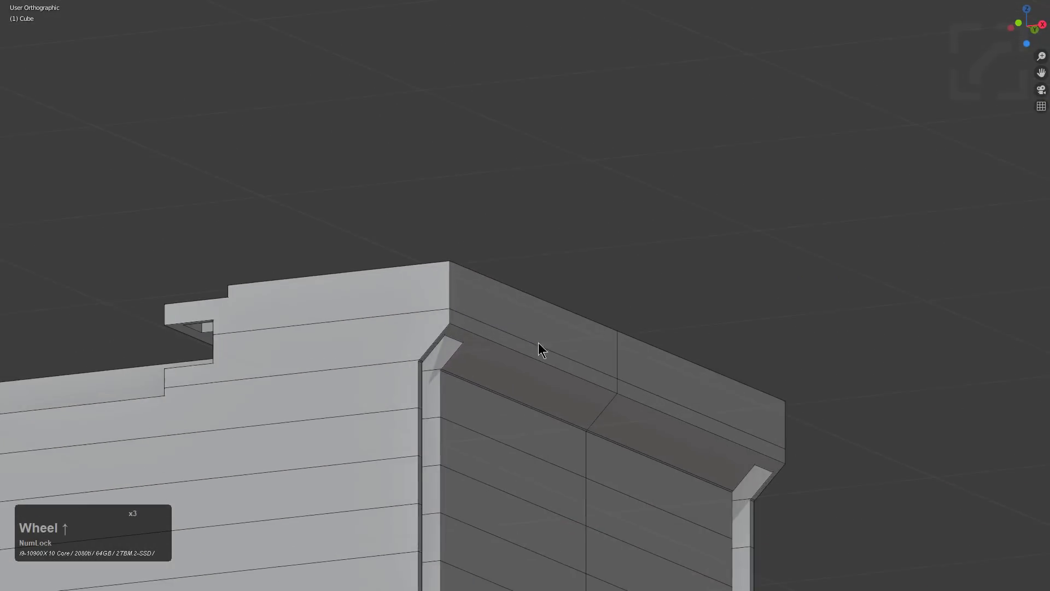
pyautogui.keyDown('shift'); pyautogui.moveTo(539, 336); pyautogui.dragTo(594, 254, button='middle'); pyautogui.keyUp('shift')
pyautogui.press('3')
pyautogui.keyDown('shift'); pyautogui.click(612, 339); pyautogui.keyUp('shift')
pyautogui.keyDown('shift'); pyautogui.click(726, 370); pyautogui.keyUp('shift')
pyautogui.scroll(-6, 726, 369)
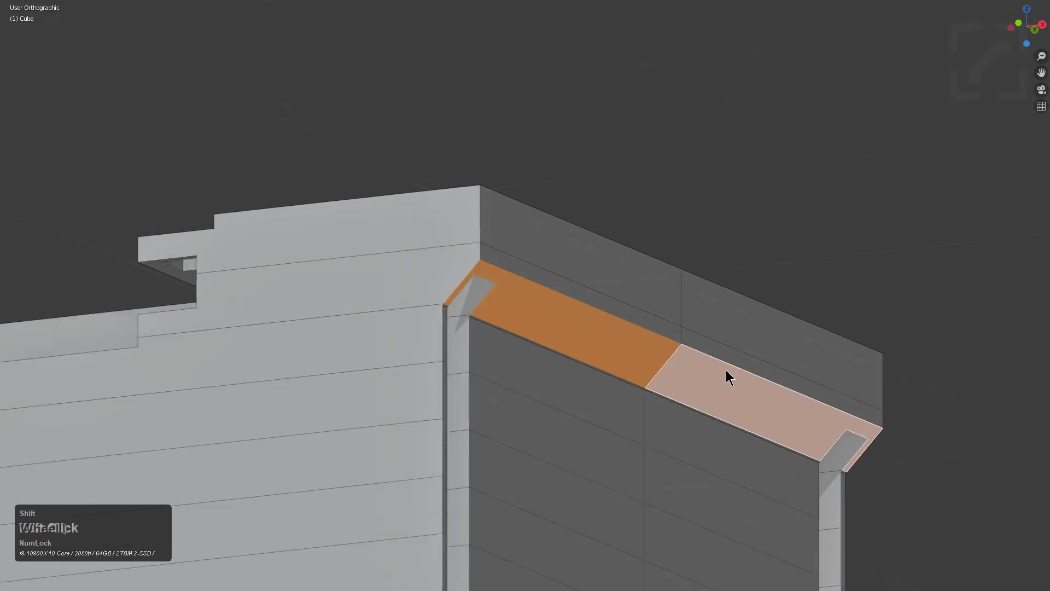
pyautogui.moveTo(678, 368); pyautogui.dragTo(671, 307, button='middle')
pyautogui.scroll(-1, 670, 307)
# Enable edit-mode and on-cage display for the cube's Lattice modifier in the Hard Ops Helper.
pyautogui.hotkey('ctrl', '`')
pyautogui.moveTo(701, 285); pyautogui.dragTo(771, 266)
pyautogui.click(716, 323)
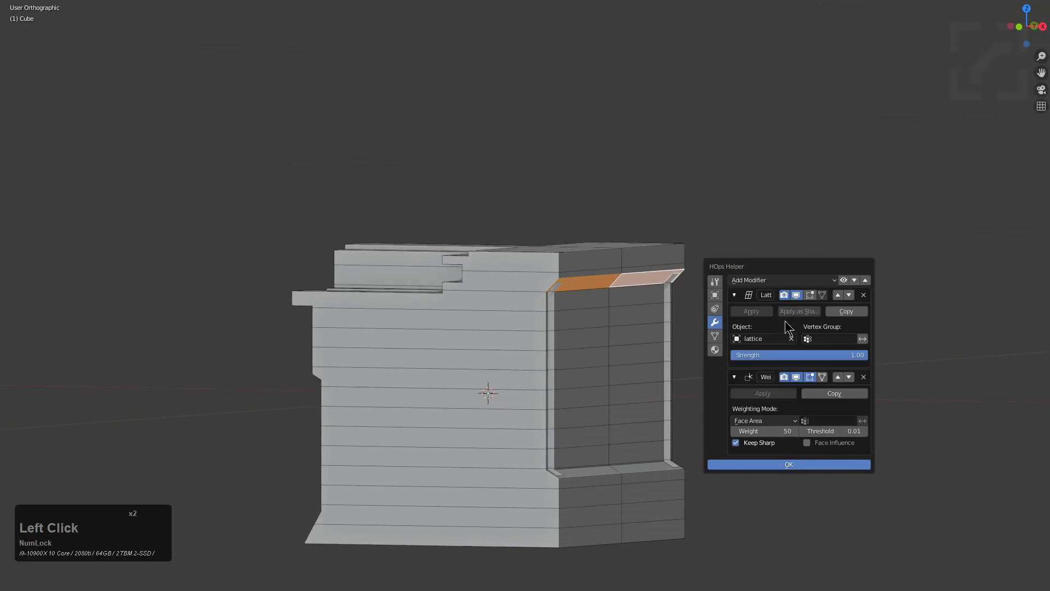
pyautogui.click(823, 377)
pyautogui.click(823, 377)
pyautogui.click(819, 379)
pyautogui.click(810, 294)
pyautogui.click(823, 297)
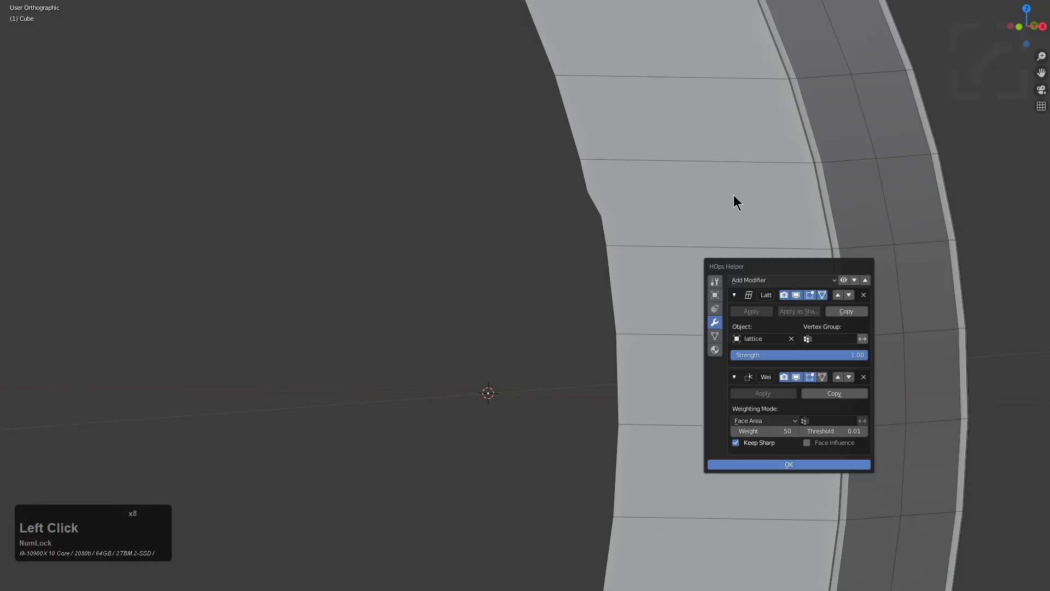
# Scale the two selected upper ledge faces down along Z into a narrow band, and leave mesh editing.
pyautogui.press('KP_Decimal')
pyautogui.moveTo(727, 199); pyautogui.dragTo(724, 326, button='middle')
pyautogui.press('s')
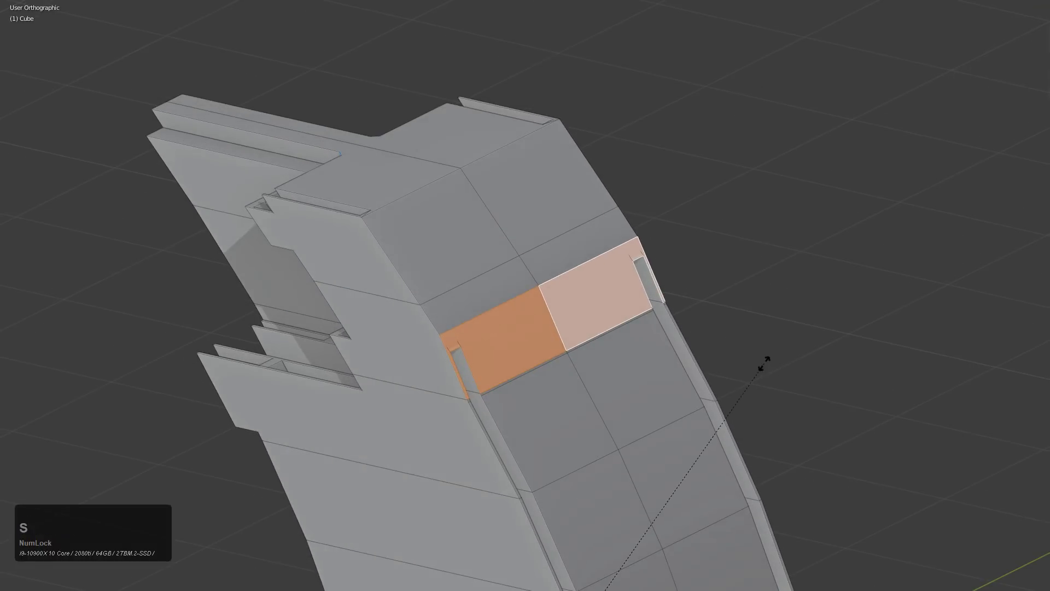
pyautogui.press('z')
pyautogui.click(558, 441)
pyautogui.press('s')
pyautogui.press('z')
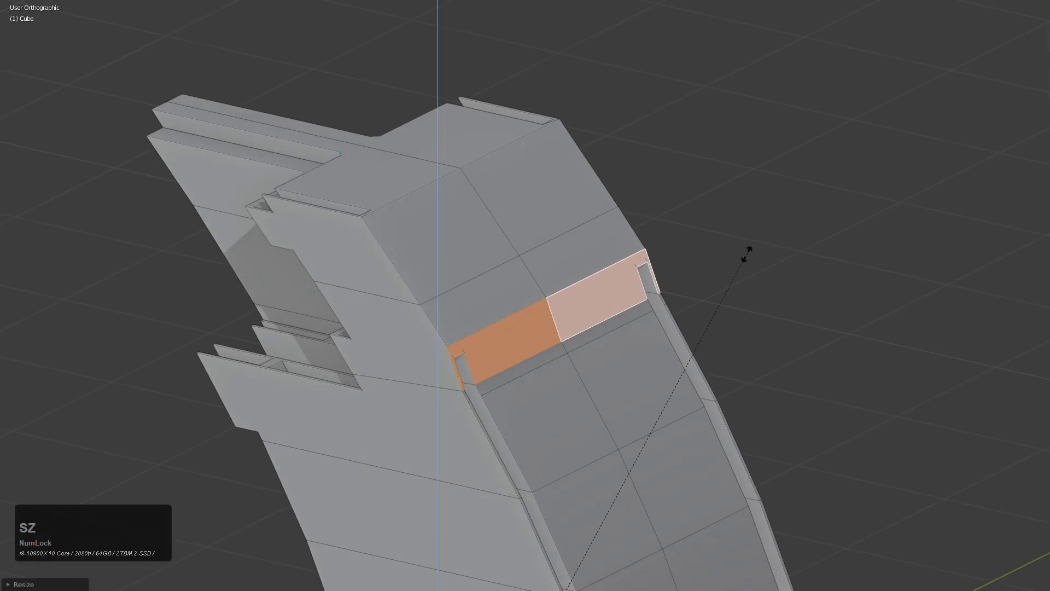
pyautogui.click(593, 414)
pyautogui.press('s')
pyautogui.press('z')
pyautogui.click(737, 254)
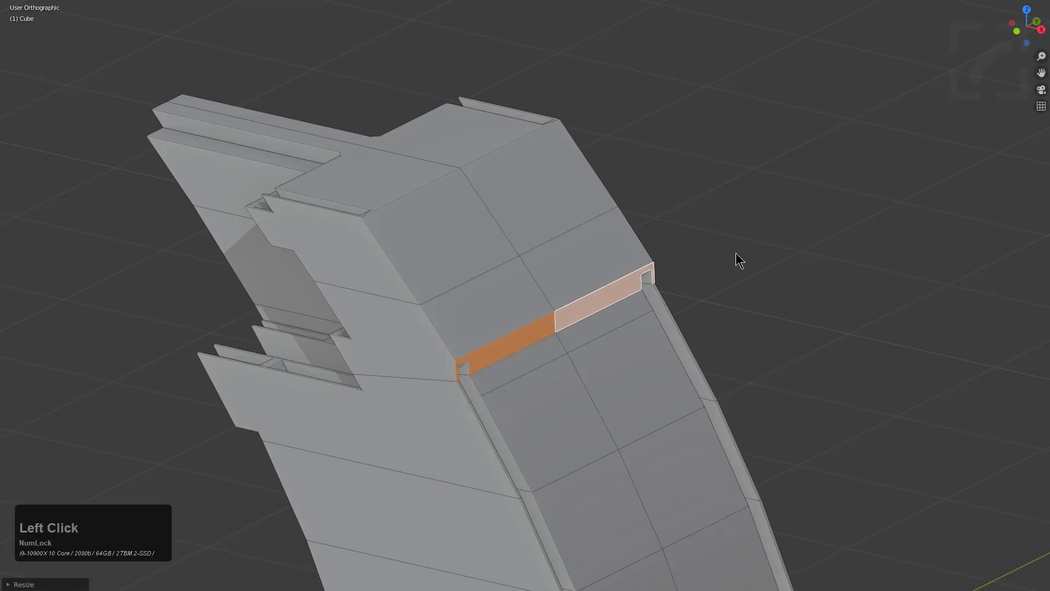
pyautogui.press('Tab')
pyautogui.scroll(-2, 625, 385)
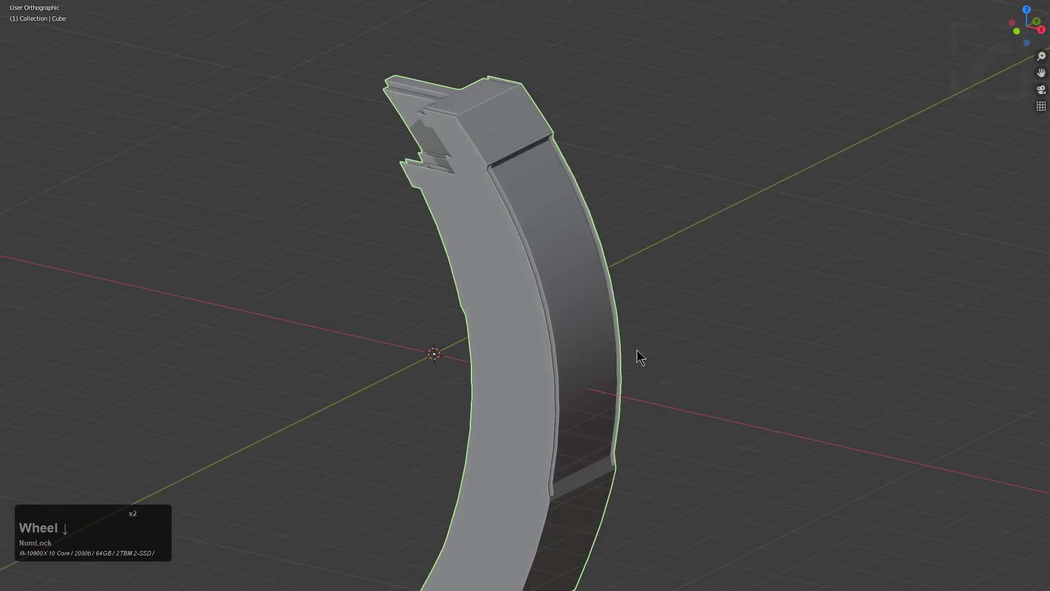
# Flatten the two sloped faces at the lower ledge of the curve by scaling them along Z, and leave mesh editing.
pyautogui.moveTo(636, 349); pyautogui.dragTo(629, 394, button='middle')
pyautogui.scroll(3, 642, 316)
pyautogui.press('Tab')
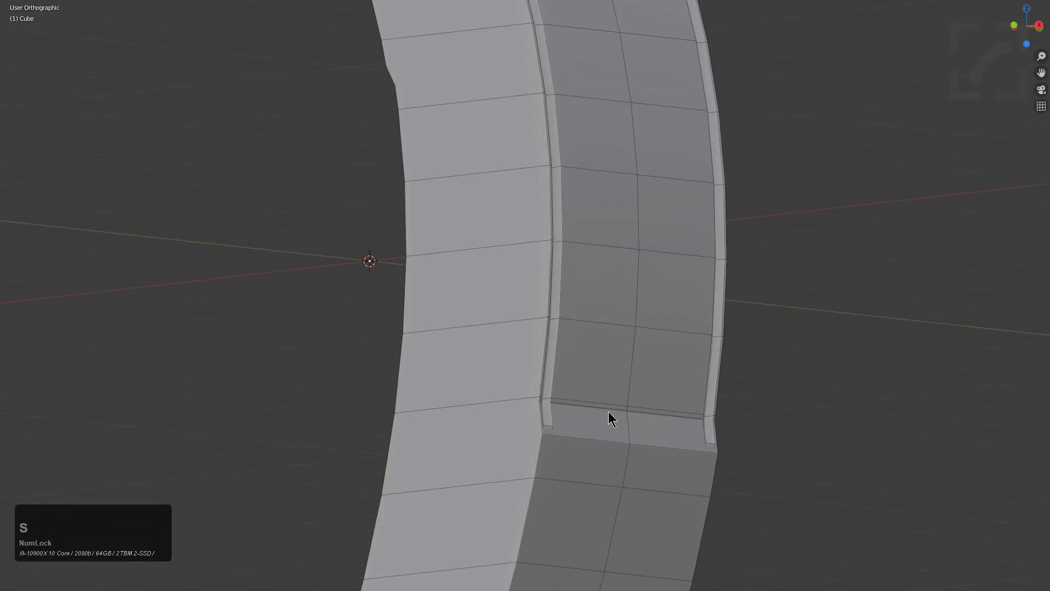
pyautogui.click(611, 419)
pyautogui.keyDown('shift'); pyautogui.click(635, 422); pyautogui.keyUp('shift')
pyautogui.moveTo(635, 422); pyautogui.dragTo(778, 359, button='middle')
pyautogui.press('s')
pyautogui.press('z')
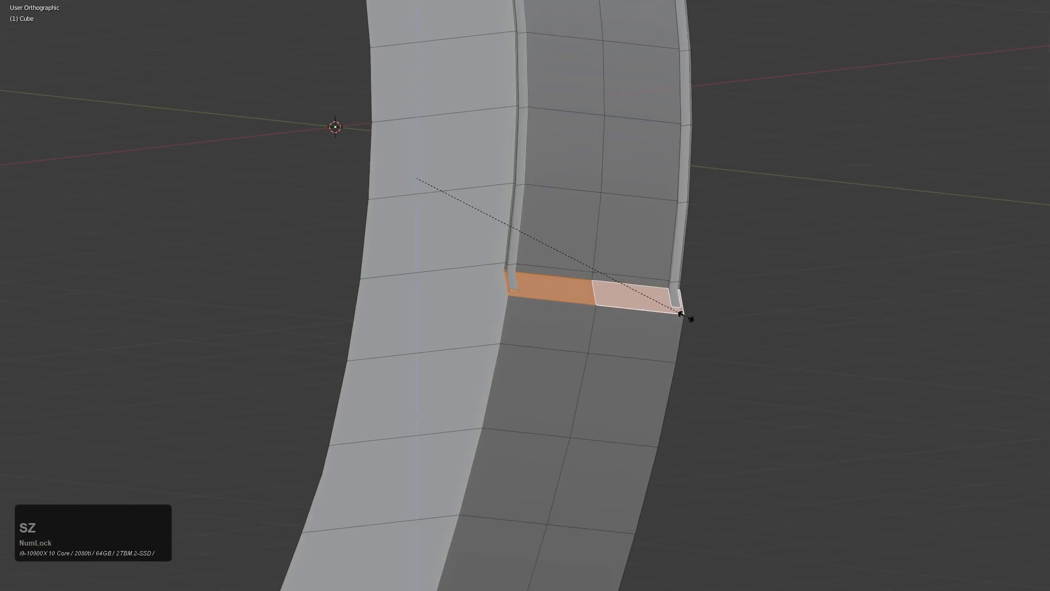
pyautogui.click(573, 271)
pyautogui.press('Tab')
pyautogui.scroll(-3, 623, 269)
pyautogui.moveTo(623, 269); pyautogui.dragTo(566, 307, button='middle')
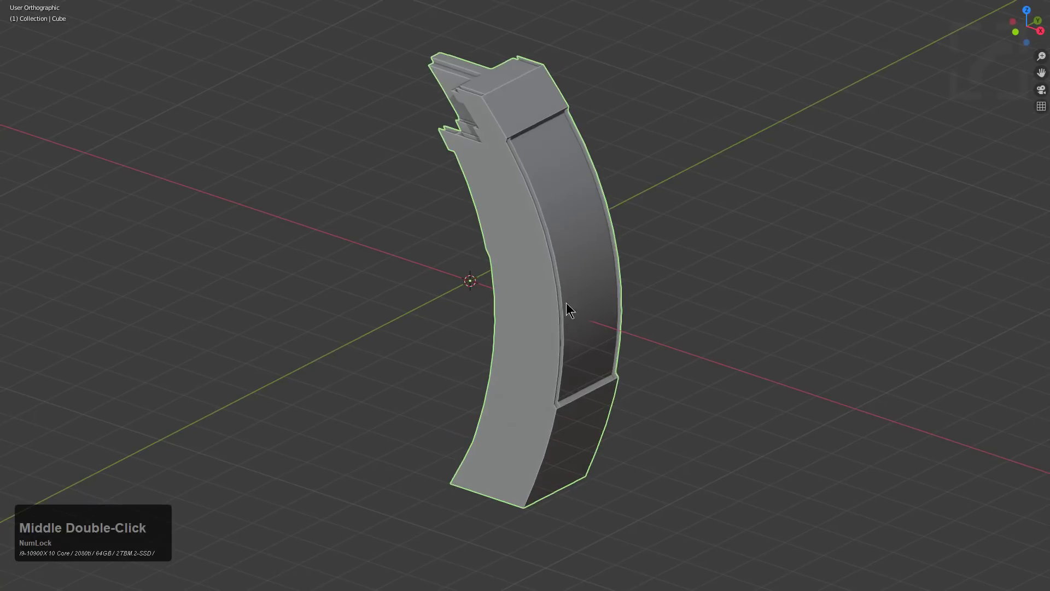
pyautogui.moveTo(561, 266); pyautogui.dragTo(576, 267, button='middle')
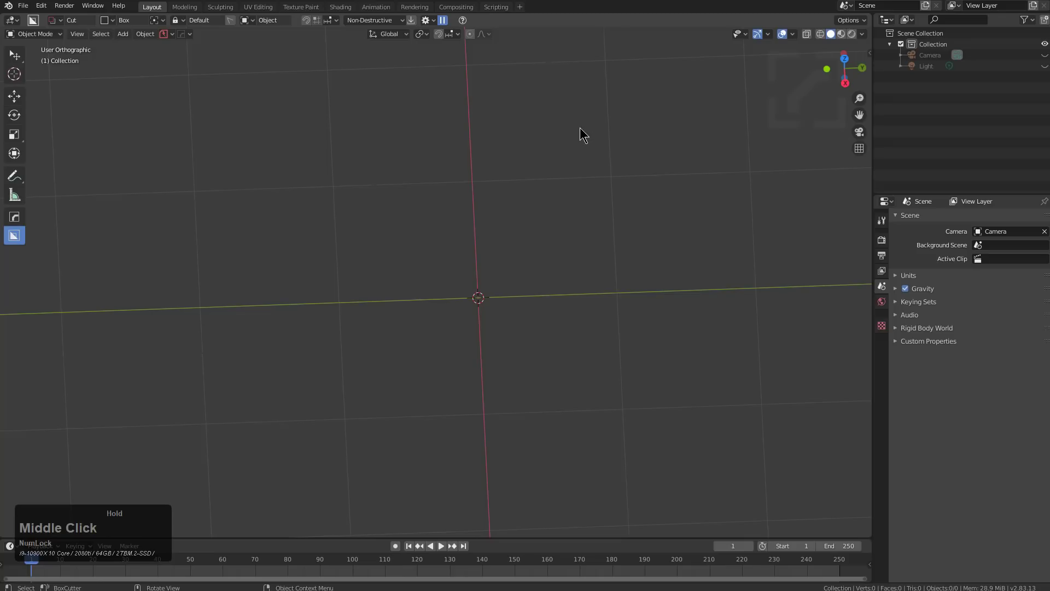
# Add a text object at the origin of the empty scene and widen its character spacing with Hard Ops.
pyautogui.moveTo(579, 133); pyautogui.dragTo(577, 157, button='middle')
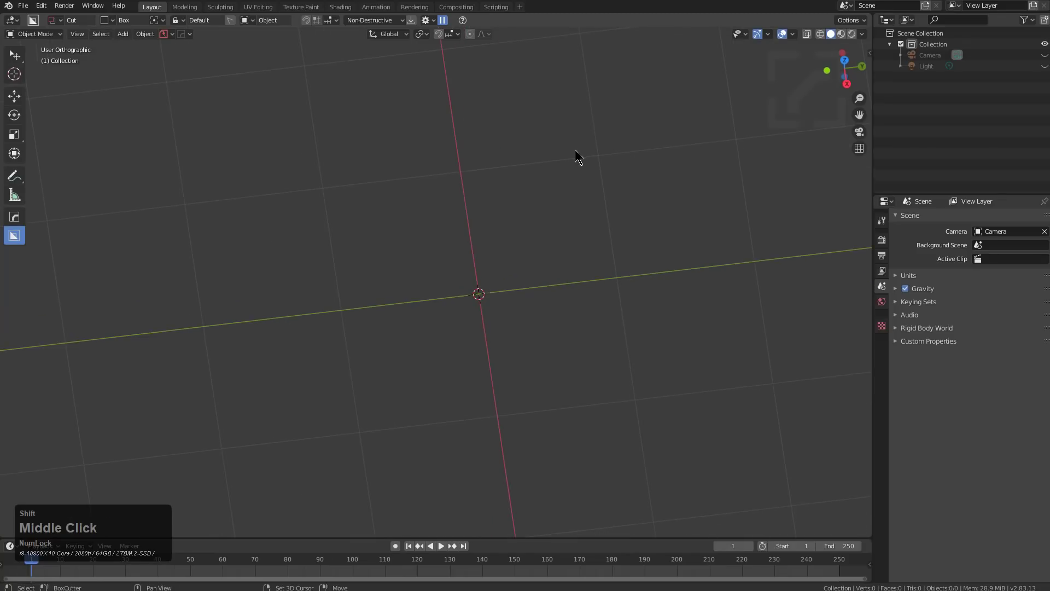
pyautogui.hotkey('shift', 'a')
pyautogui.click(534, 194)
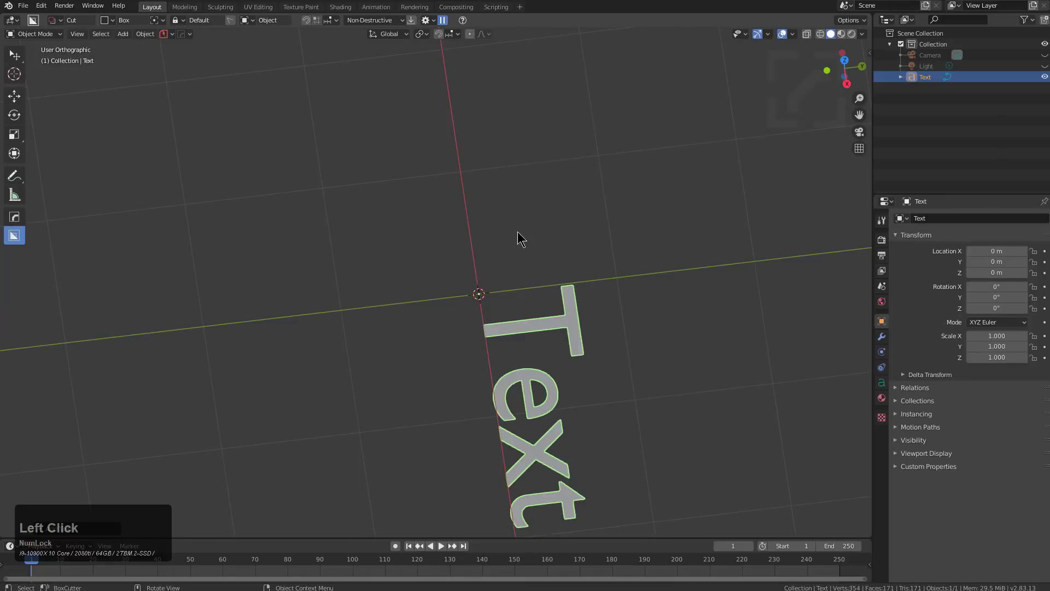
pyautogui.moveTo(518, 235); pyautogui.dragTo(611, 276, button='middle')
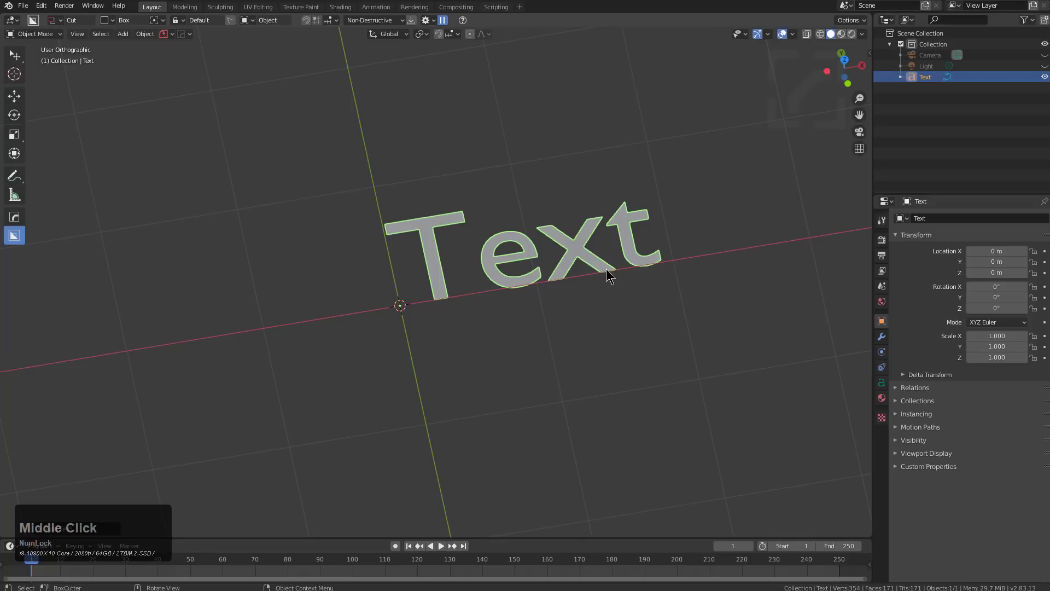
pyautogui.press('q')
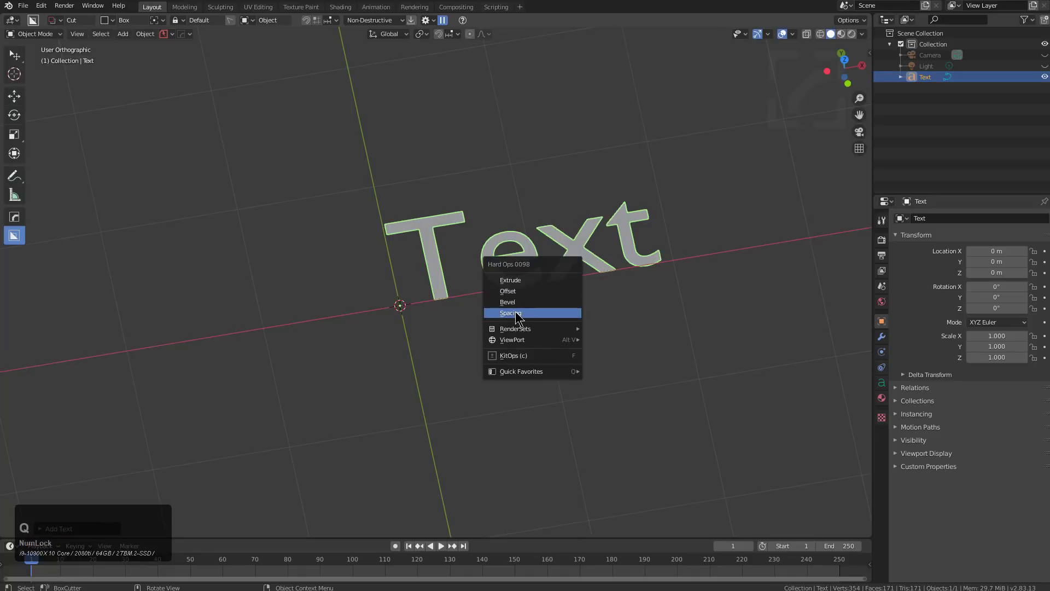
pyautogui.click(517, 313)
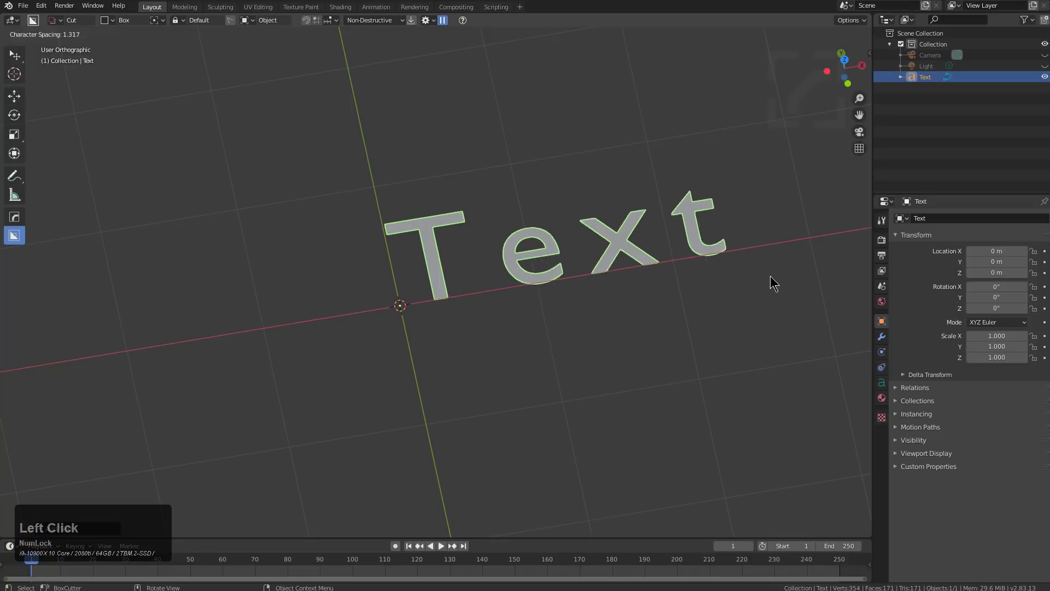
pyautogui.click(370, 307)
# Extrude the text into solid letters and offset their outlines slightly inward with Hard Ops.
pyautogui.press('q')
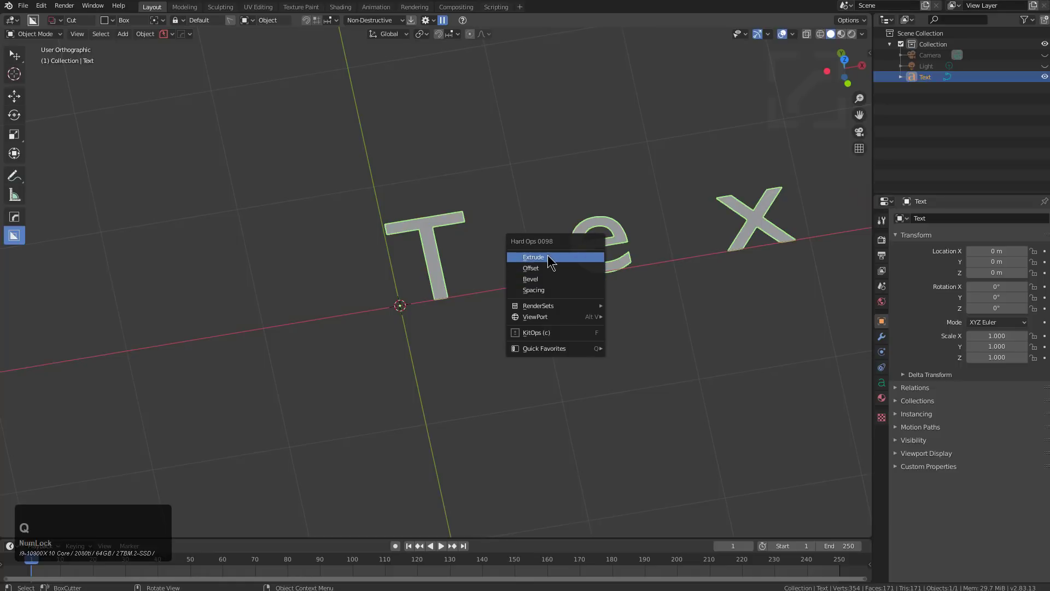
pyautogui.click(563, 258)
pyautogui.click(647, 270)
pyautogui.press('q')
pyautogui.click(615, 276)
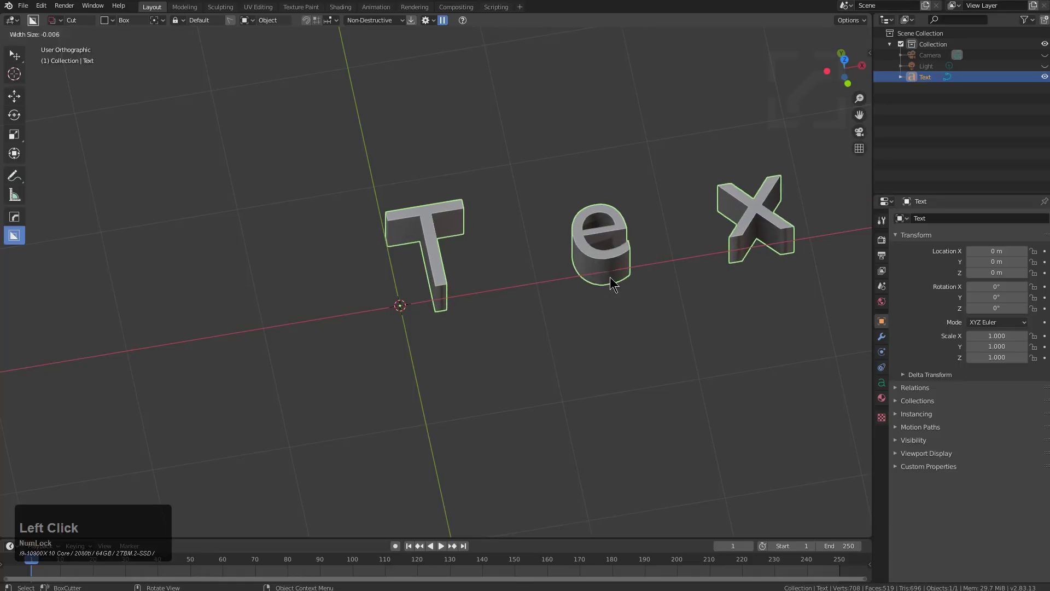
pyautogui.click(606, 280)
# Give the extruded letters a small bevel with the Hard Ops text bevel.
pyautogui.press('q')
pyautogui.click(600, 289)
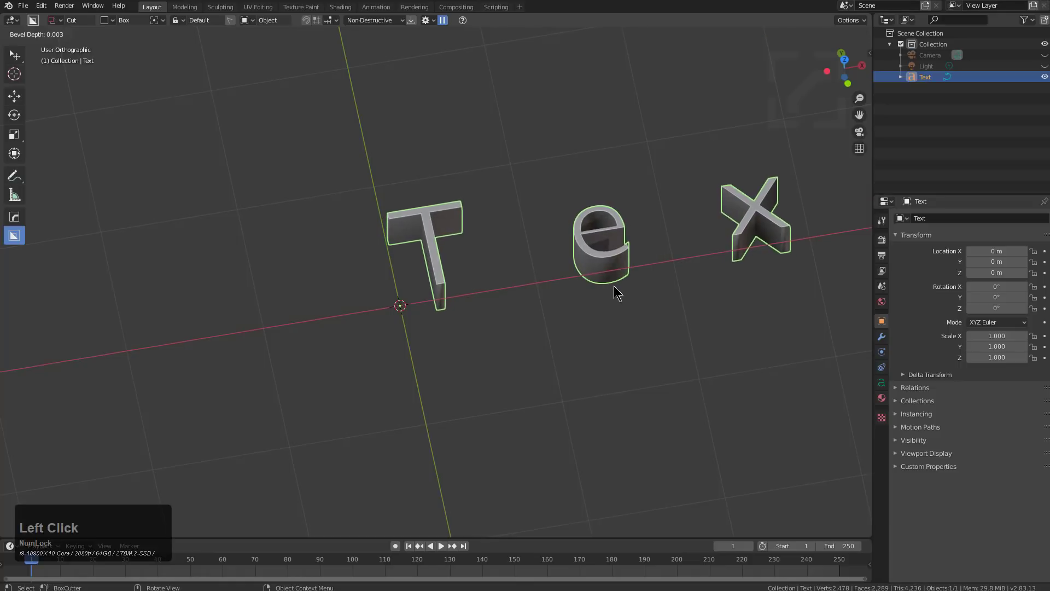
pyautogui.click(633, 296)
pyautogui.scroll(-3, 675, 258)
pyautogui.keyDown('shift'); pyautogui.moveTo(667, 268); pyautogui.dragTo(520, 287, button='middle'); pyautogui.keyUp('shift')
pyautogui.scroll(2, 598, 301)
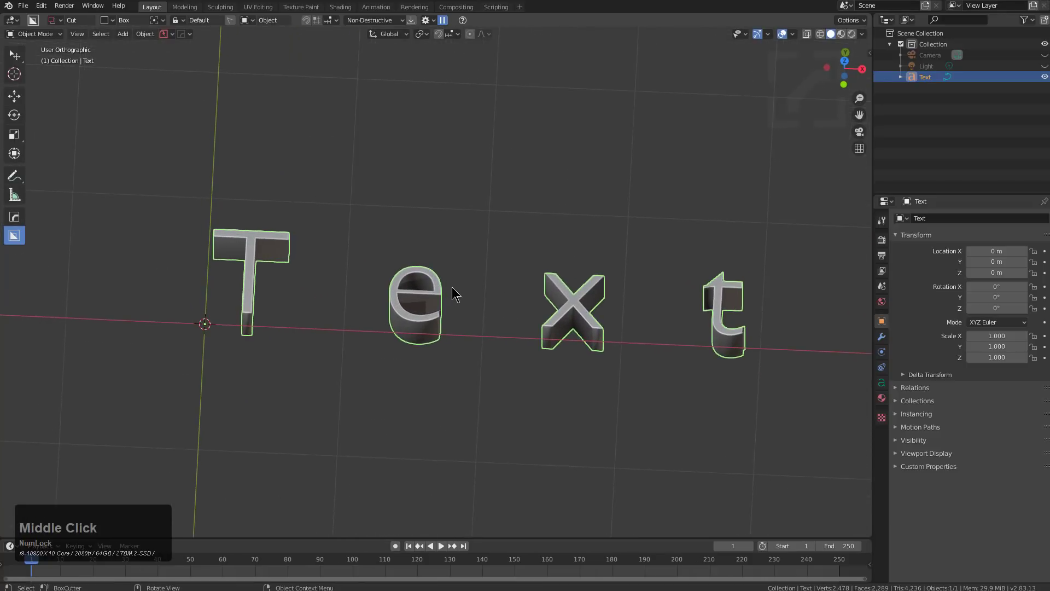
pyautogui.moveTo(451, 302); pyautogui.dragTo(475, 296, button='middle')
# Add a cube mesh at the origin alongside the text.
pyautogui.hotkey('shift', 'a')
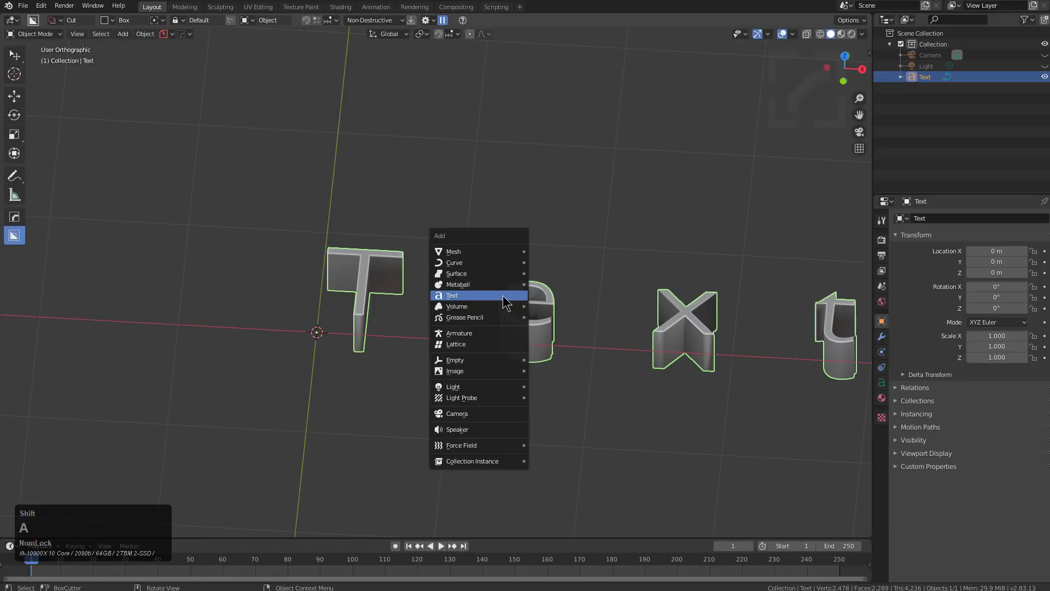
pyautogui.moveTo(495, 255)
pyautogui.click(540, 281)
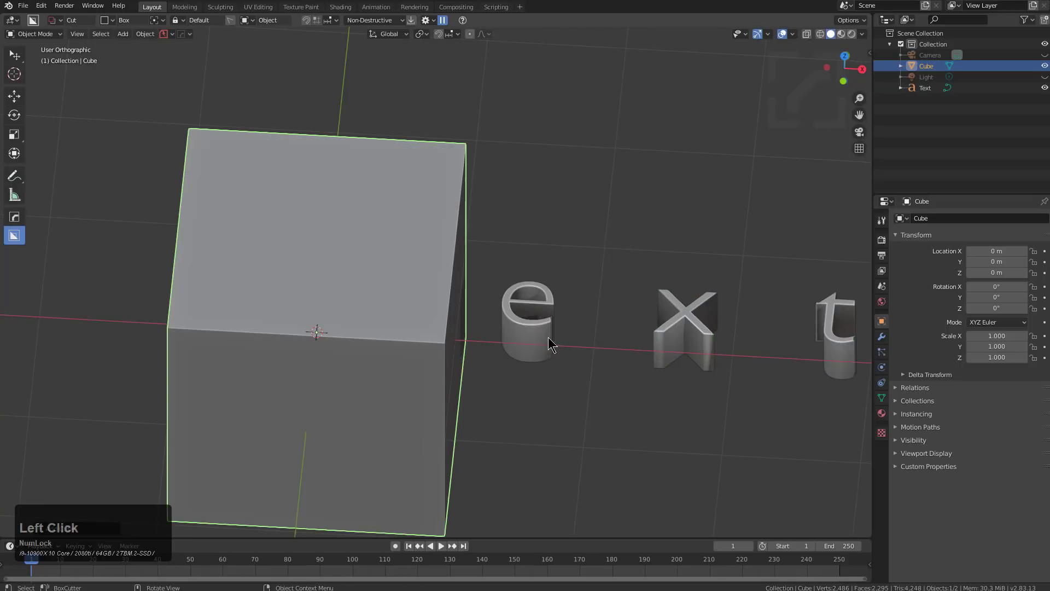
# Scale the text to about 0.457 and move it onto the cube's top face, at about X -0.859 m and Z 1.019 m.
pyautogui.click(533, 321)
pyautogui.press('s')
pyautogui.press('g')
pyautogui.press('z')
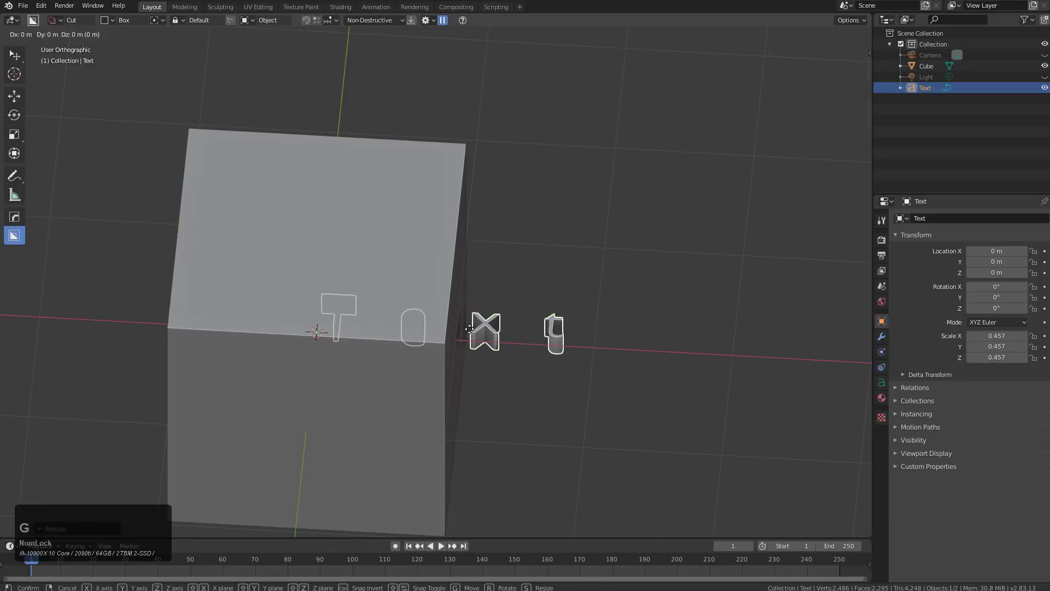
pyautogui.click(490, 244)
pyautogui.press('g')
pyautogui.press('x')
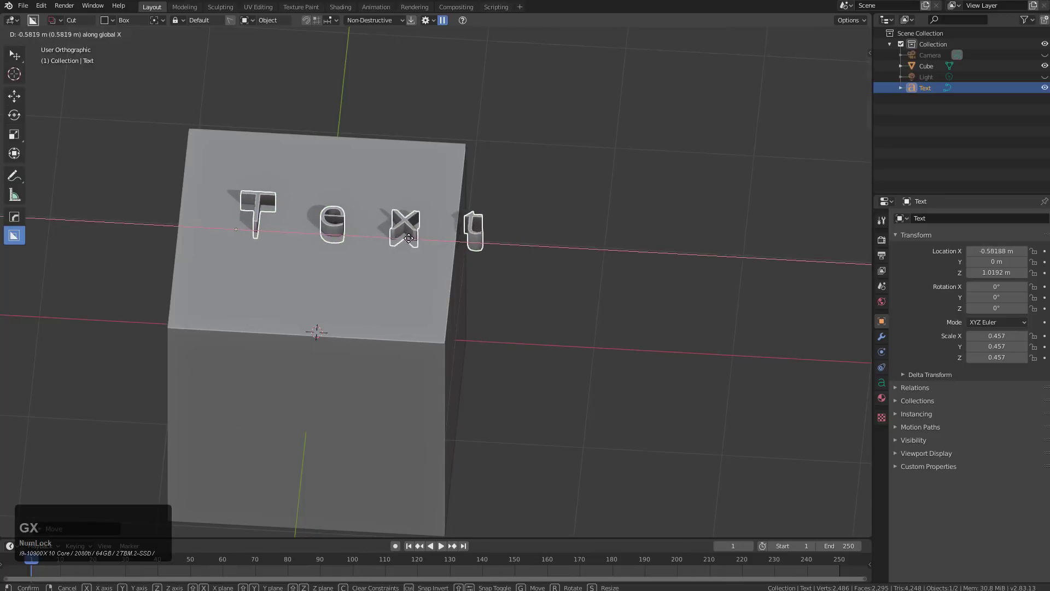
pyautogui.click(374, 234)
# Add the cube to the selection and cut the text from it with a Hard Ops Difference boolean.
pyautogui.keyDown('shift'); pyautogui.click(388, 298); pyautogui.keyUp('shift')
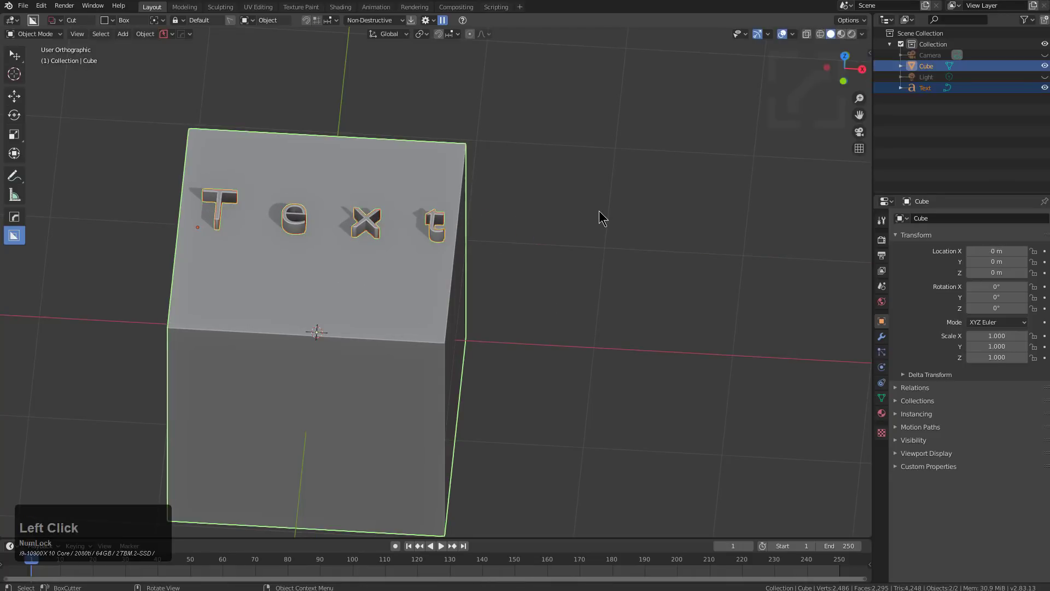
pyautogui.press('q')
pyautogui.press('q')
pyautogui.click(563, 203)
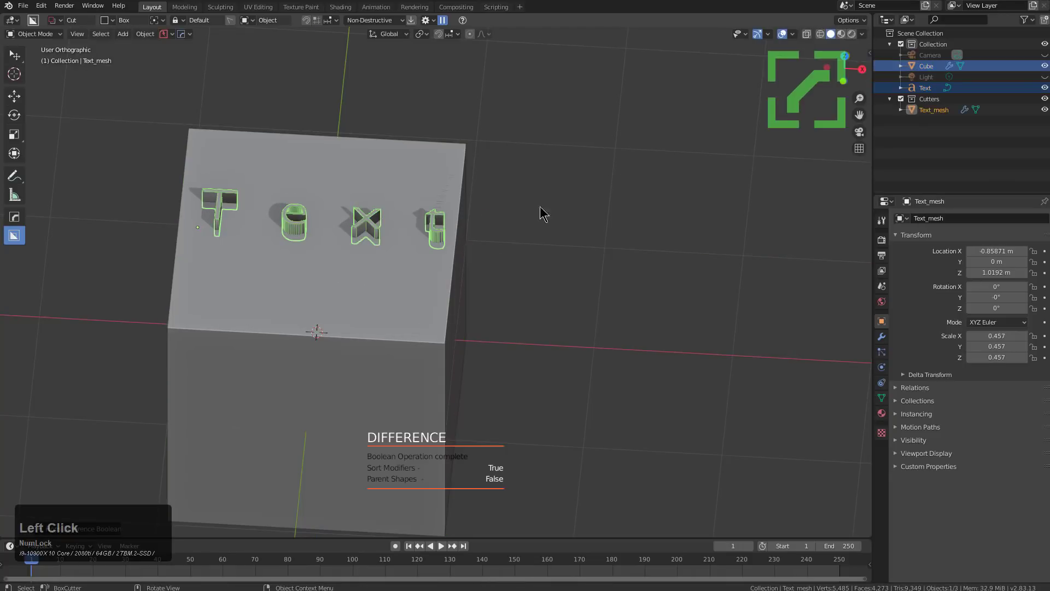
# Hide the text cutter and the original text object, and select the cube to inspect the engraved letters on its top face.
pyautogui.click(437, 224)
pyautogui.click(433, 228)
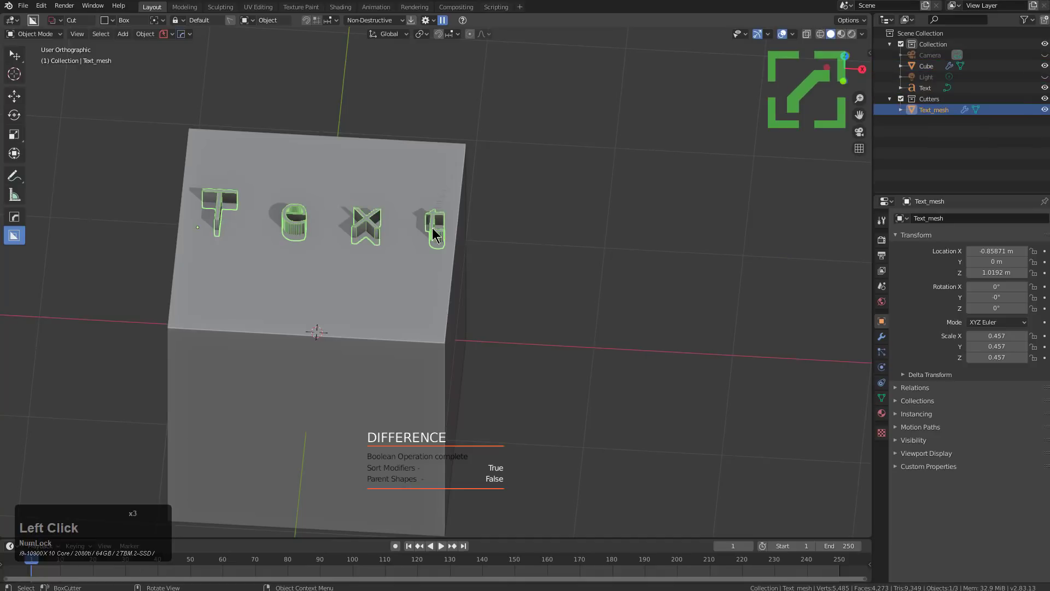
pyautogui.press('h')
pyautogui.click(430, 230)
pyautogui.press('h')
pyautogui.moveTo(399, 235); pyautogui.dragTo(435, 275, button='middle')
pyautogui.scroll(3, 375, 258)
pyautogui.click(369, 258)
pyautogui.scroll(2, 520, 249)
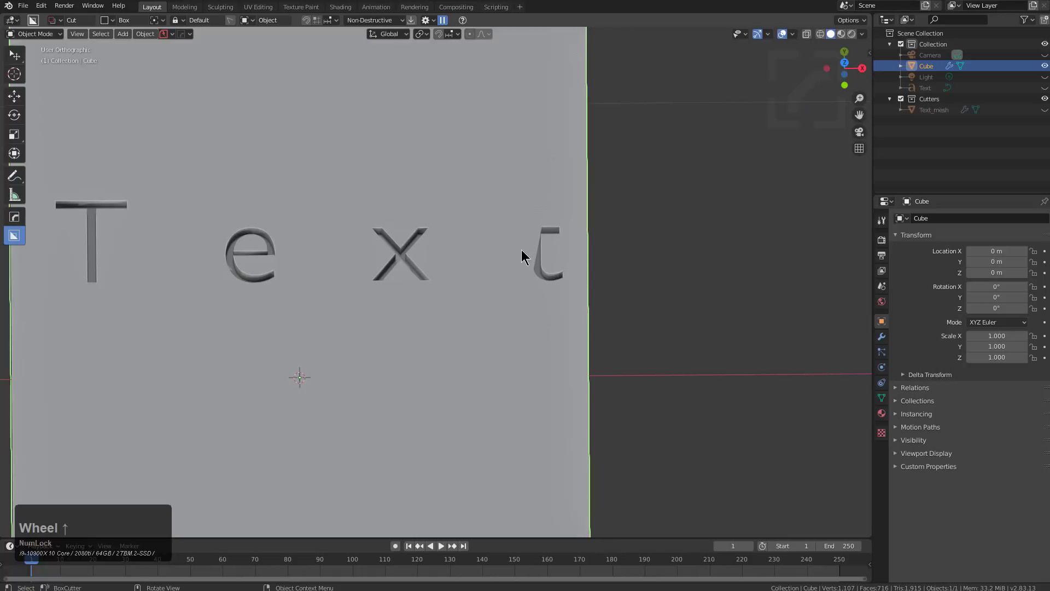
pyautogui.scroll(-3, 547, 264)
# Add a loop cut across the cube's top face to clean up the shading around the engraved letters.
pyautogui.press('Tab')
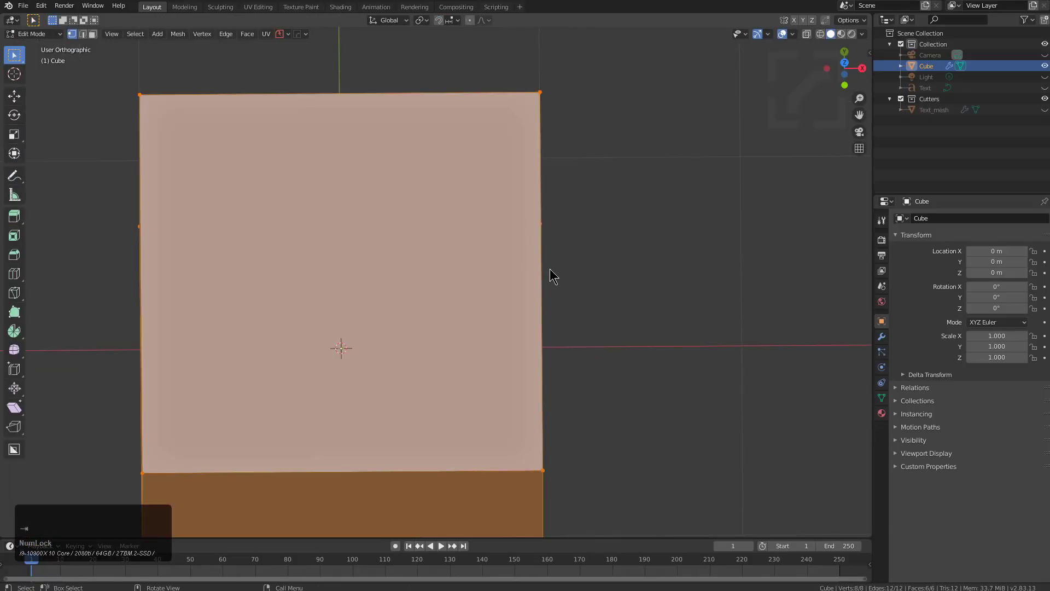
pyautogui.hotkey('ctrl', 'r')
pyautogui.click(544, 274)
pyautogui.click(544, 244)
pyautogui.press('Tab')
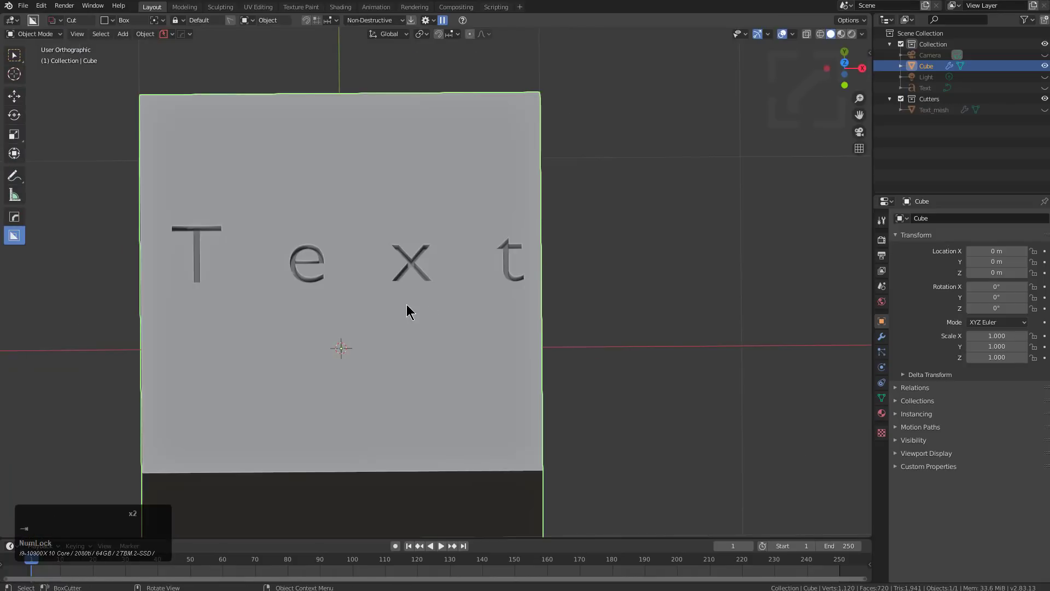
pyautogui.moveTo(408, 312); pyautogui.dragTo(162, 318, button='middle')
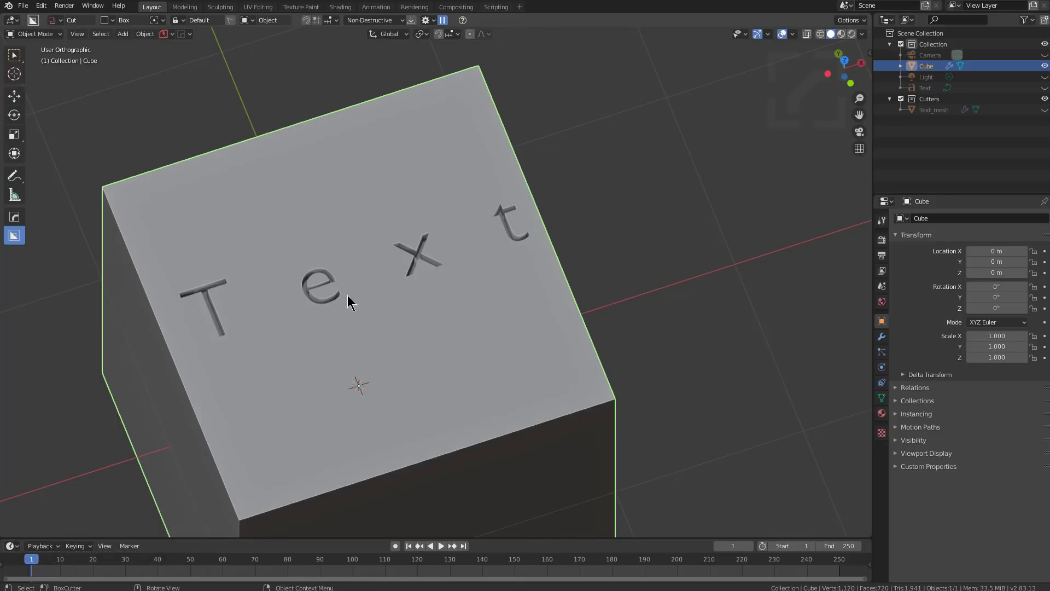
pyautogui.moveTo(421, 296); pyautogui.dragTo(417, 295, button='middle')
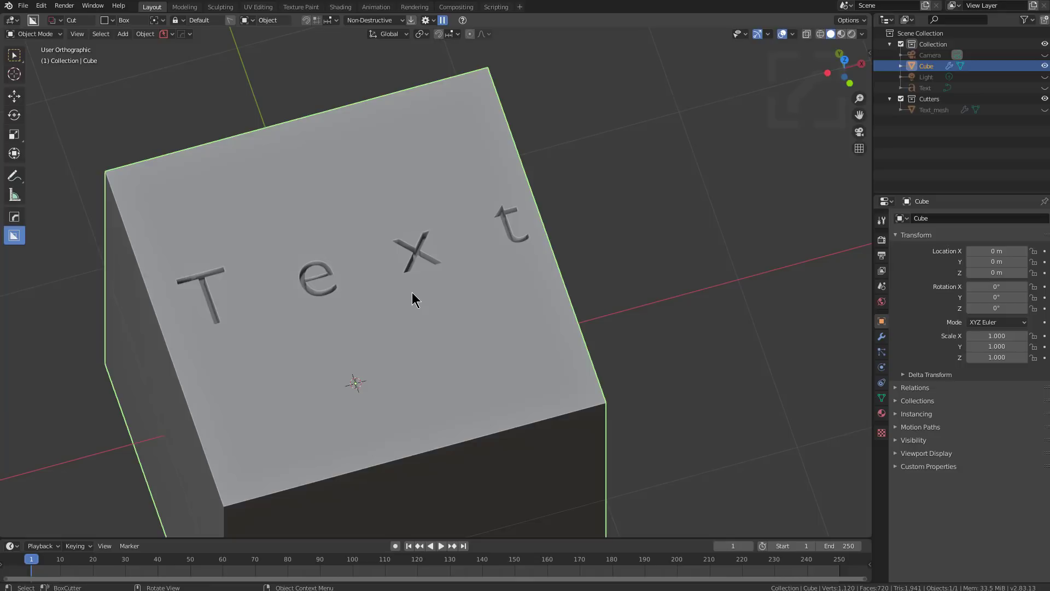
# Unhide all hidden objects and move the original text along the Y axis to about -0.502 m.
pyautogui.hotkey('alt', 'h')
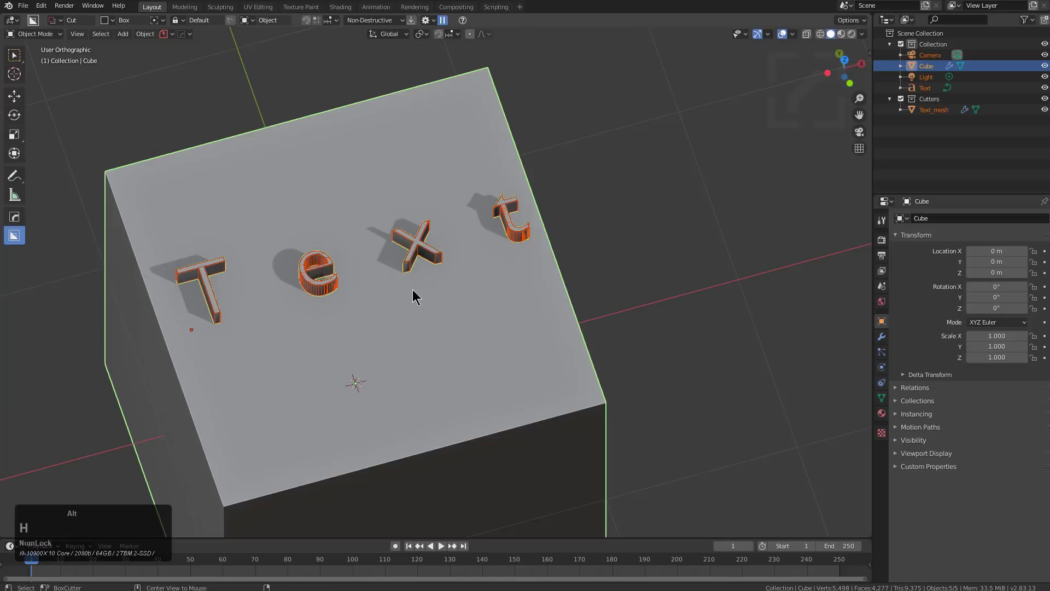
pyautogui.click(335, 290)
pyautogui.press('g')
pyautogui.rightClick(340, 277)
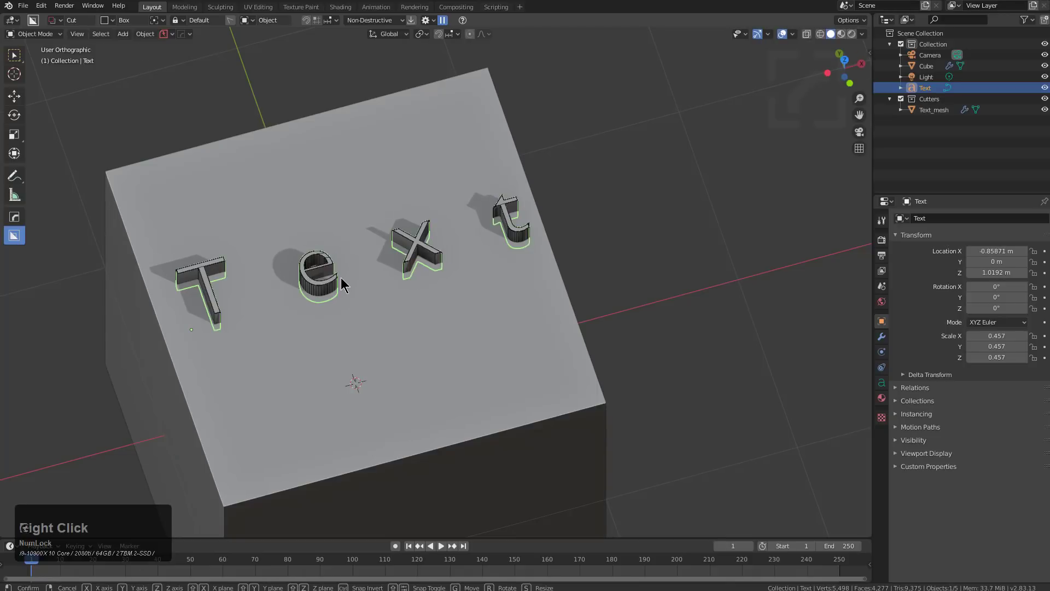
pyautogui.press('g')
pyautogui.press('y')
pyautogui.click(375, 365)
# Replace the text's wording with HOPS and scale the text object down to about 0.387.
pyautogui.press('Tab')
pyautogui.hotkey('ctrl', 'a')
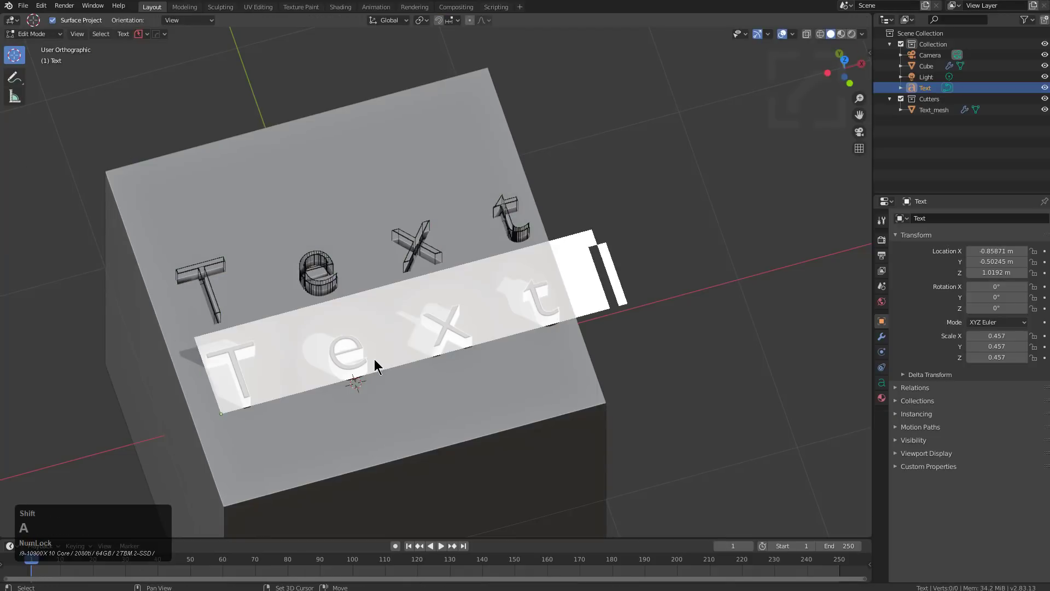
pyautogui.write('HOPS')
pyautogui.press('Tab')
pyautogui.press('s')
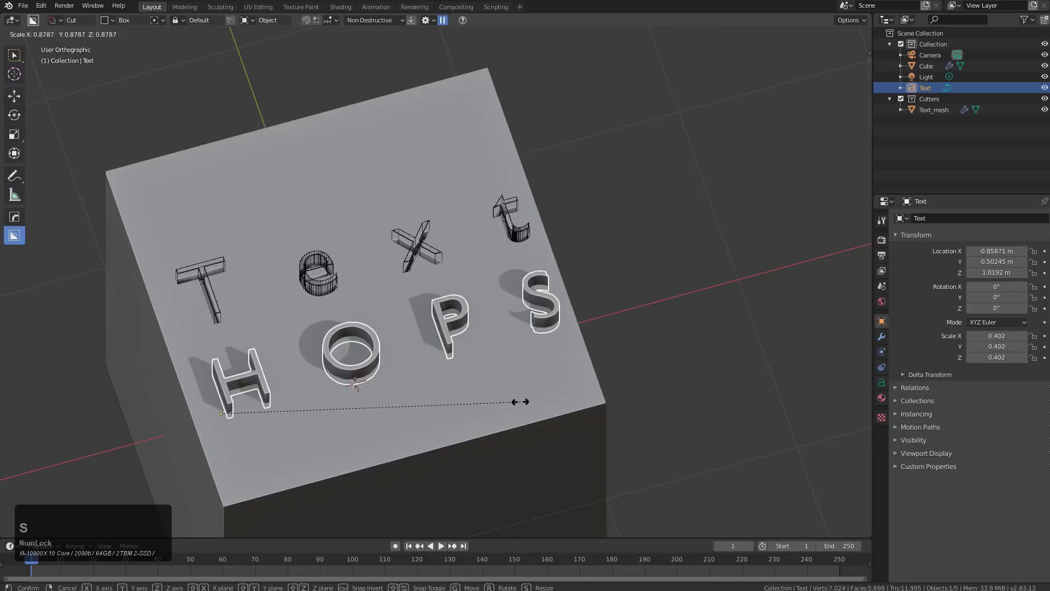
pyautogui.click(543, 368)
# Cut the HOPS text from the cube with a Hard Ops Difference boolean, and hide everything except the cube.
pyautogui.keyDown('shift'); pyautogui.click(560, 363); pyautogui.keyUp('shift')
pyautogui.press('q')
pyautogui.click(556, 360)
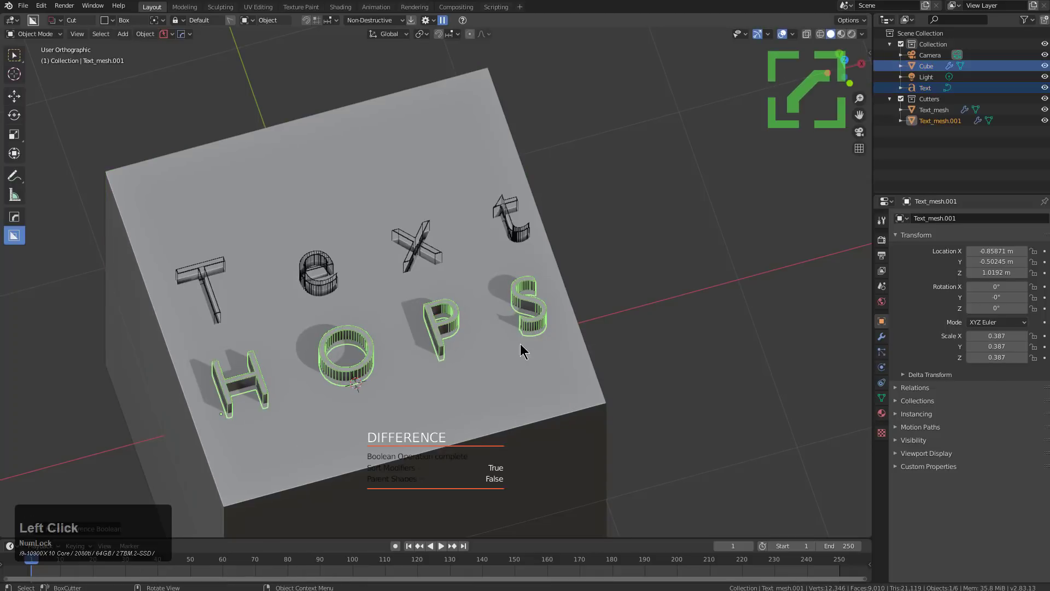
pyautogui.click(525, 381)
pyautogui.hotkey('shift', 'g')
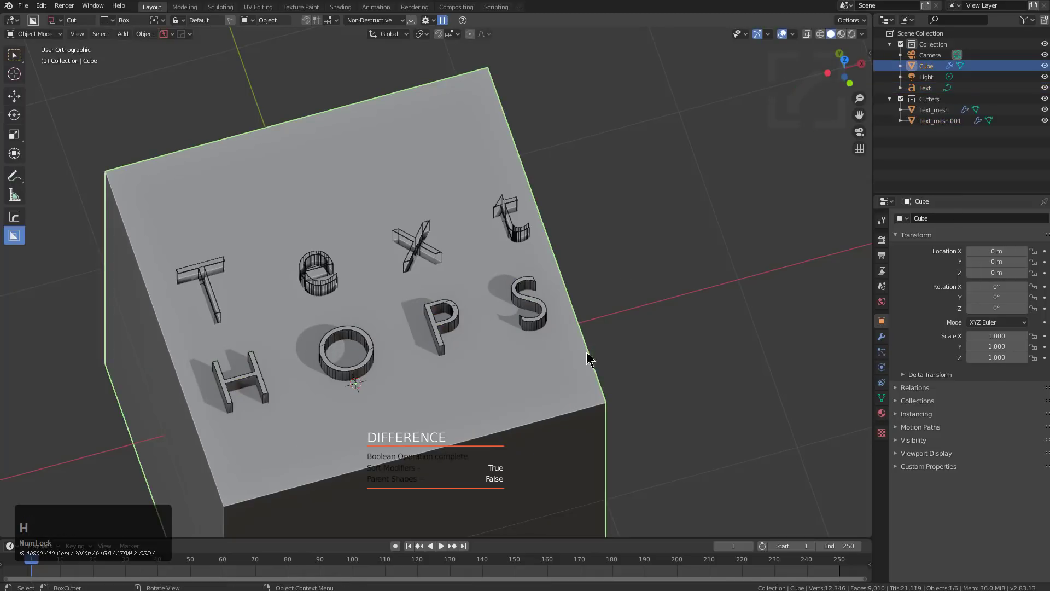
pyautogui.hotkey('shift', 'h')
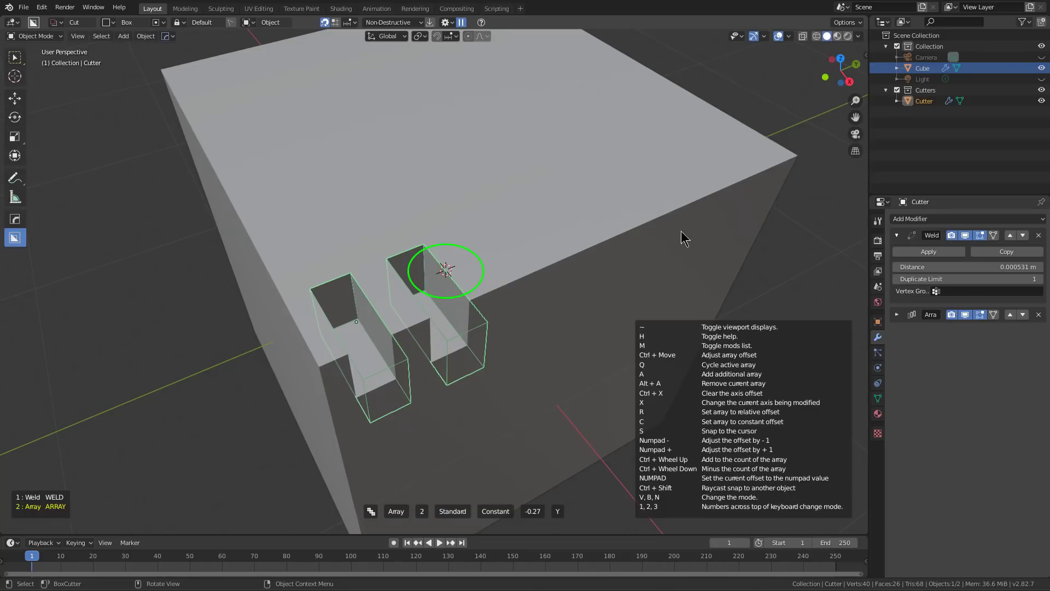
# Adjust the cutter's array to a constant Y offset of about -0.33 and a count of 6.
pyautogui.moveTo(682, 232)
pyautogui.mouseDown(button='middle')
pyautogui.moveTo(532, 225)
pyautogui.moveTo(672, 224)
pyautogui.moveTo(682, 248)
pyautogui.mouseUp(button='middle')
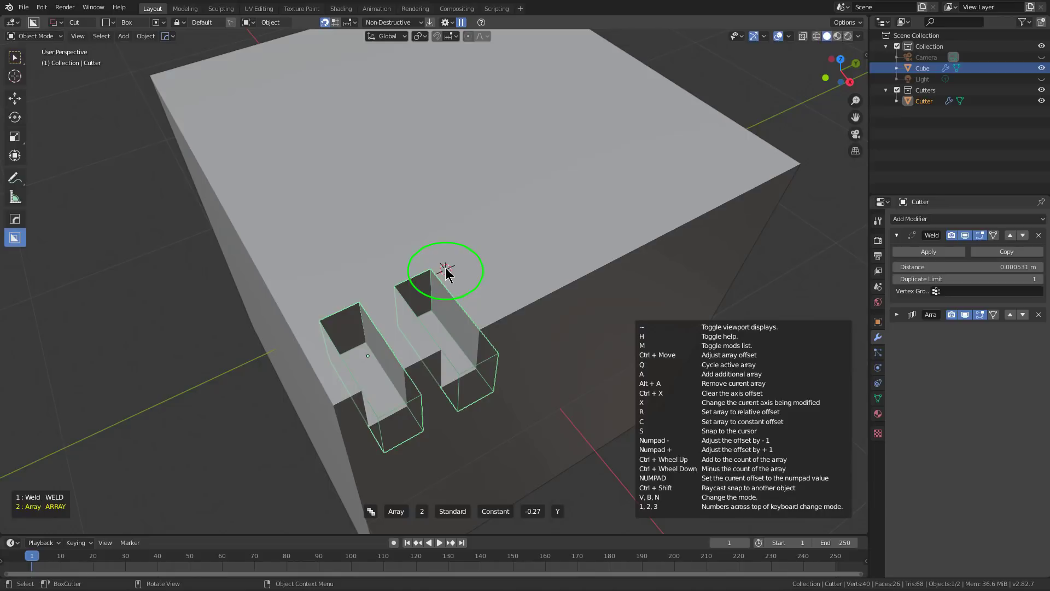
pyautogui.press('ctrl')
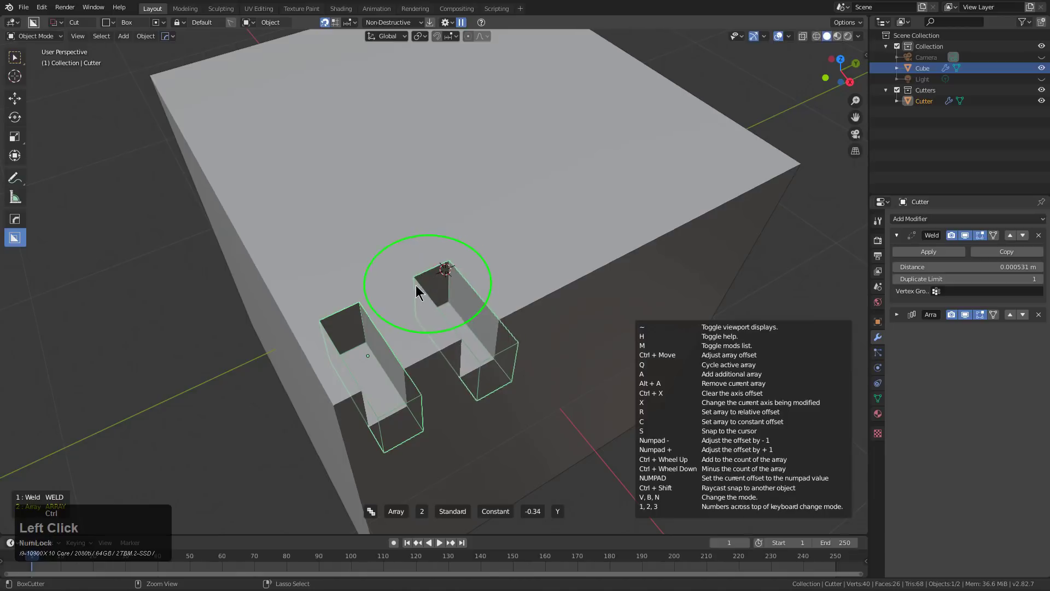
pyautogui.keyDown('ctrl'); pyautogui.scroll(4, 415, 289); pyautogui.keyUp('ctrl')
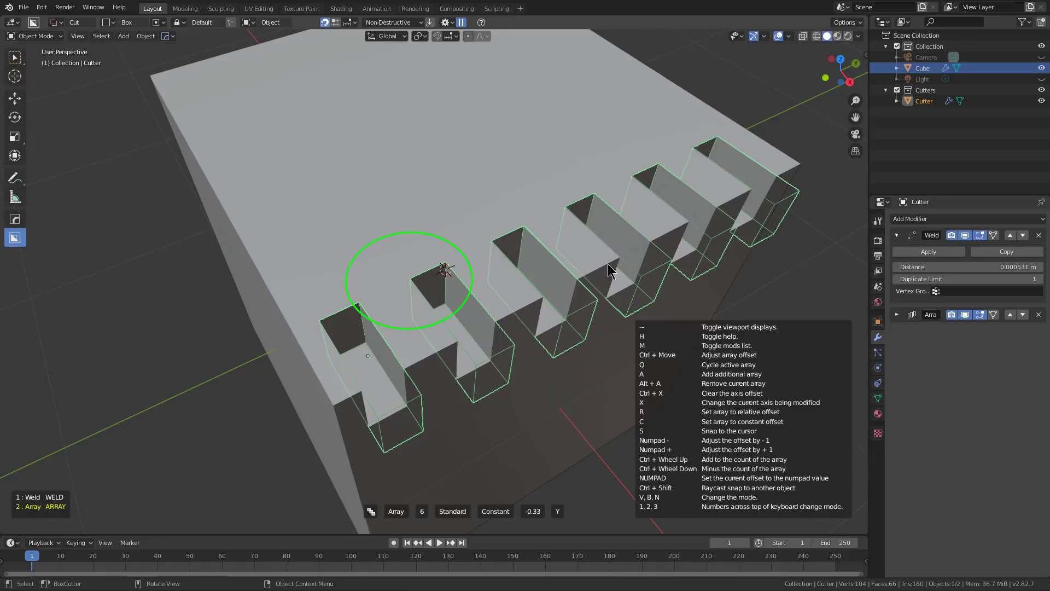
# Switch the array operator to its expanded interface, and make its settings box shorter and shift it slightly sideways.
pyautogui.press('`')
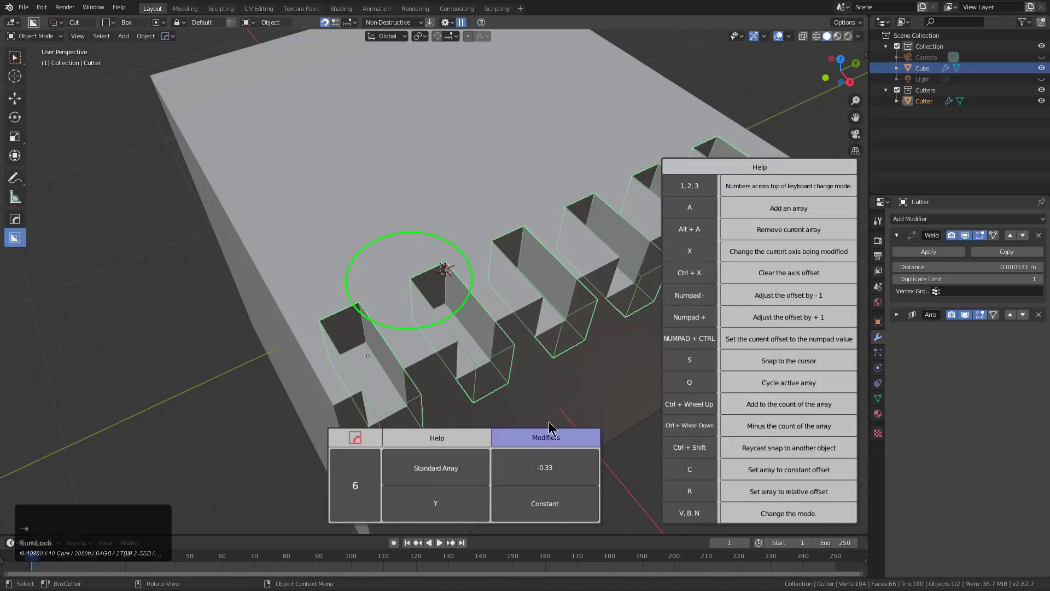
pyautogui.moveTo(582, 427); pyautogui.dragTo(585, 451)
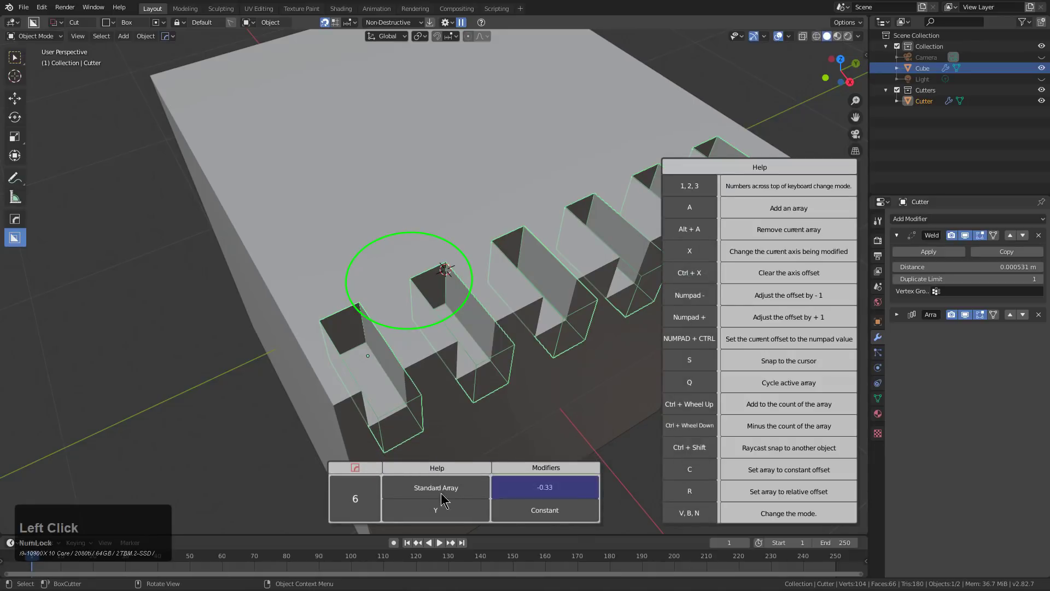
pyautogui.moveTo(350, 527); pyautogui.dragTo(346, 528)
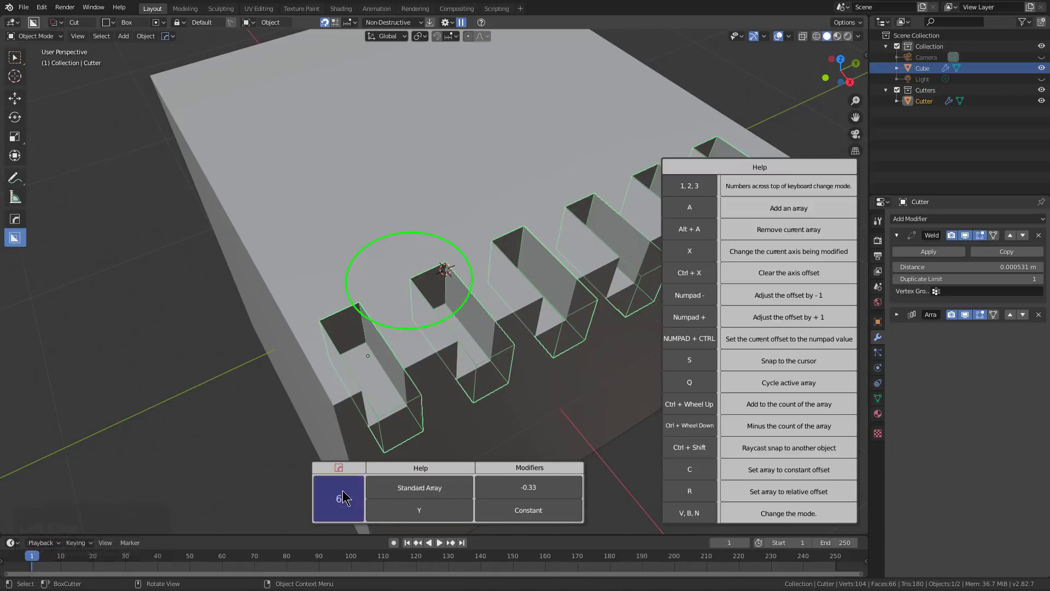
# Set the array count to 7 and try a Y offset of about -0.58.
pyautogui.scroll(-4, 343, 498)
pyautogui.scroll(5, 343, 499)
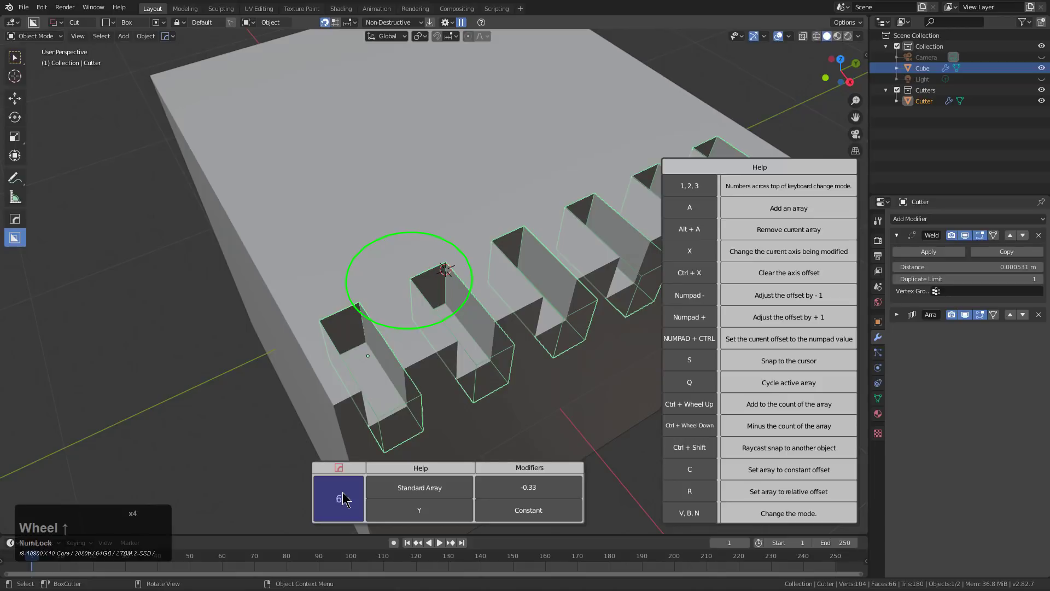
pyautogui.scroll(-4, 543, 490)
pyautogui.scroll(6, 544, 489)
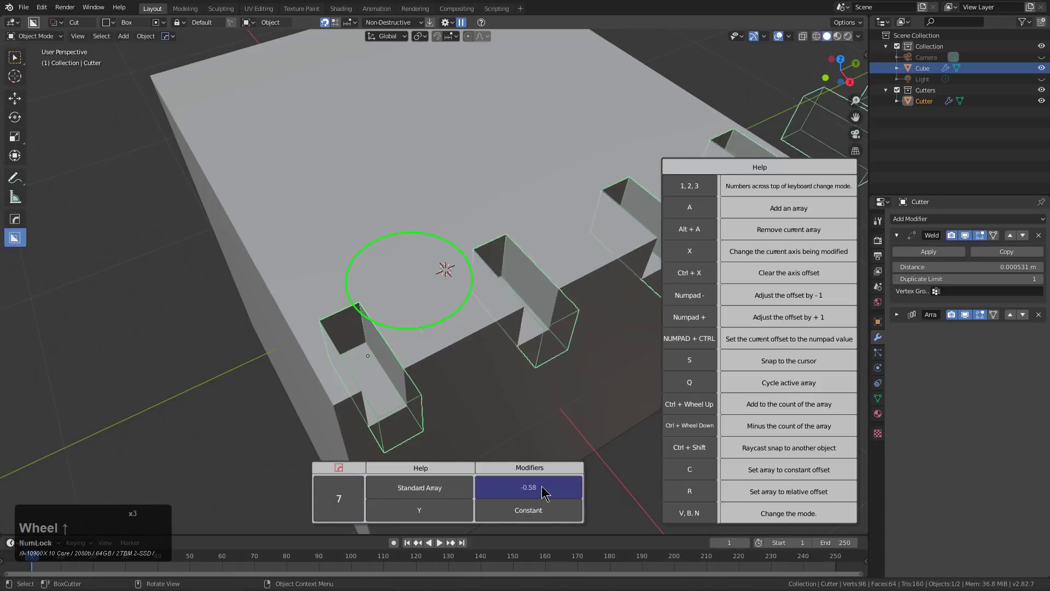
# Restore the Y offset to -0.33, try the Relative offset type, return to Constant and switch the array axis to X.
pyautogui.scroll(-2, 544, 490)
pyautogui.scroll(1, 534, 508)
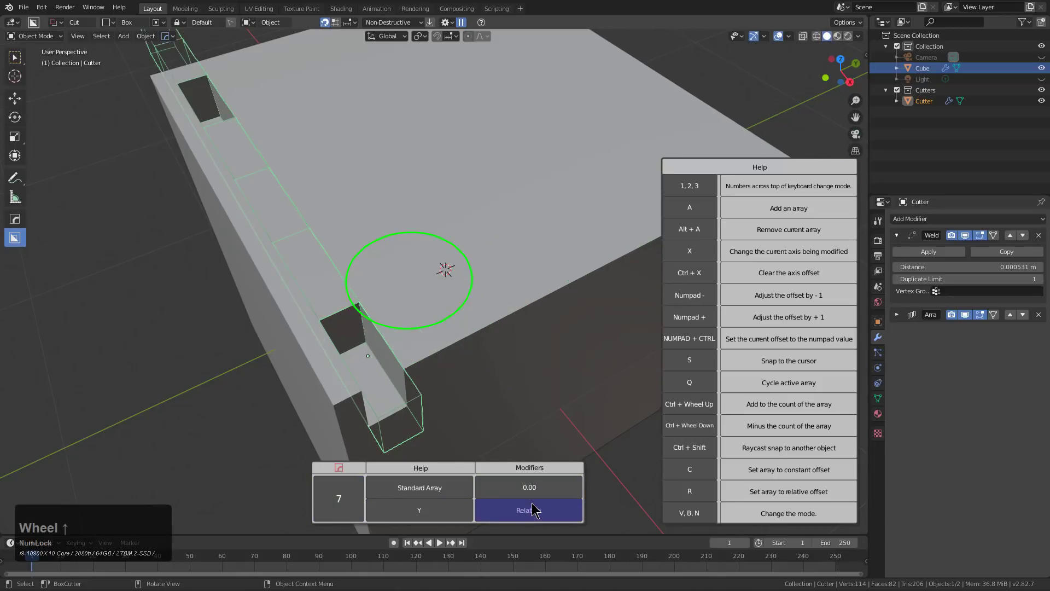
pyautogui.scroll(-1, 533, 510)
pyautogui.scroll(2, 441, 513)
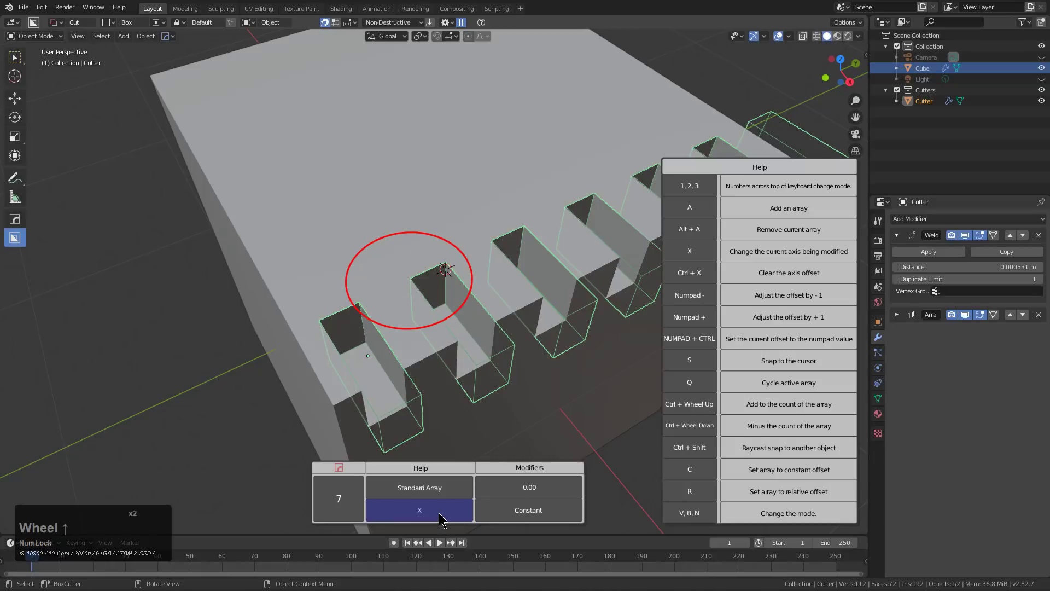
pyautogui.scroll(-3, 440, 514)
pyautogui.scroll(3, 441, 514)
pyautogui.moveTo(480, 347); pyautogui.dragTo(481, 324, button='middle')
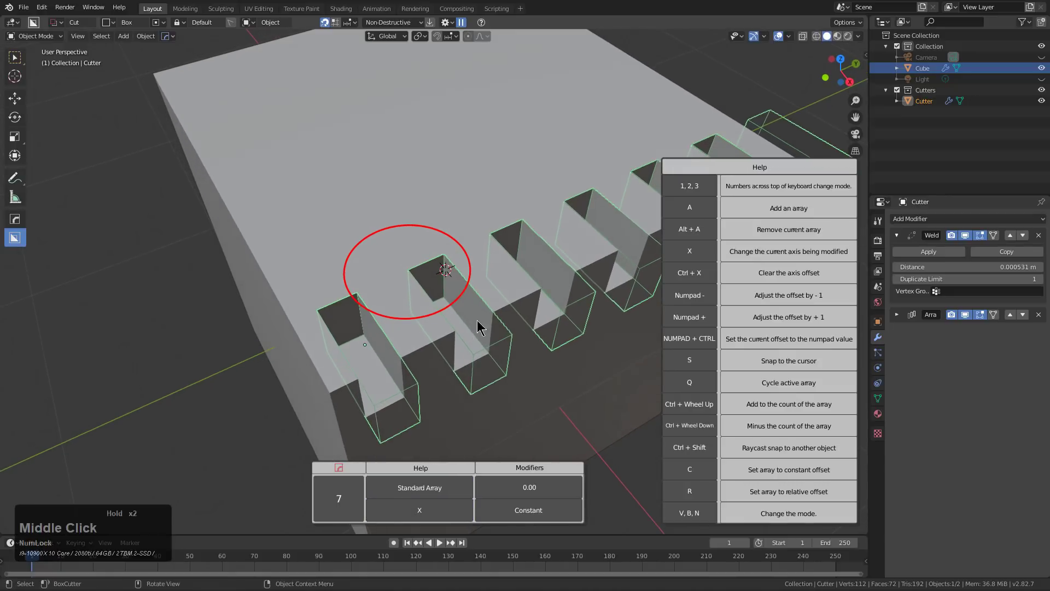
# Cycle the array axis through Y and Z back to X, and set the X offset to about 0.25.
pyautogui.click(691, 237)
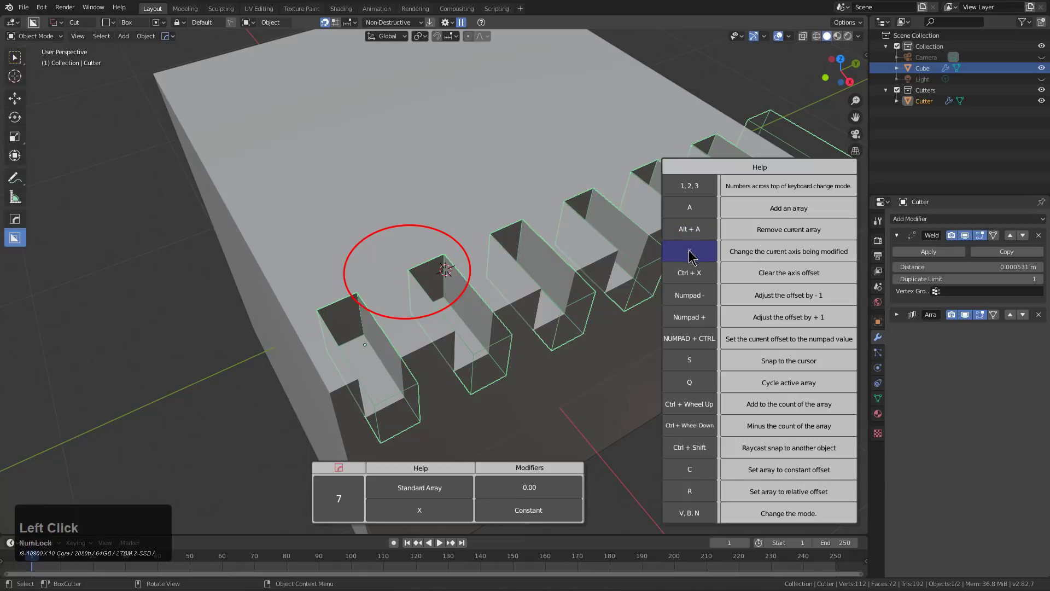
pyautogui.click(692, 256)
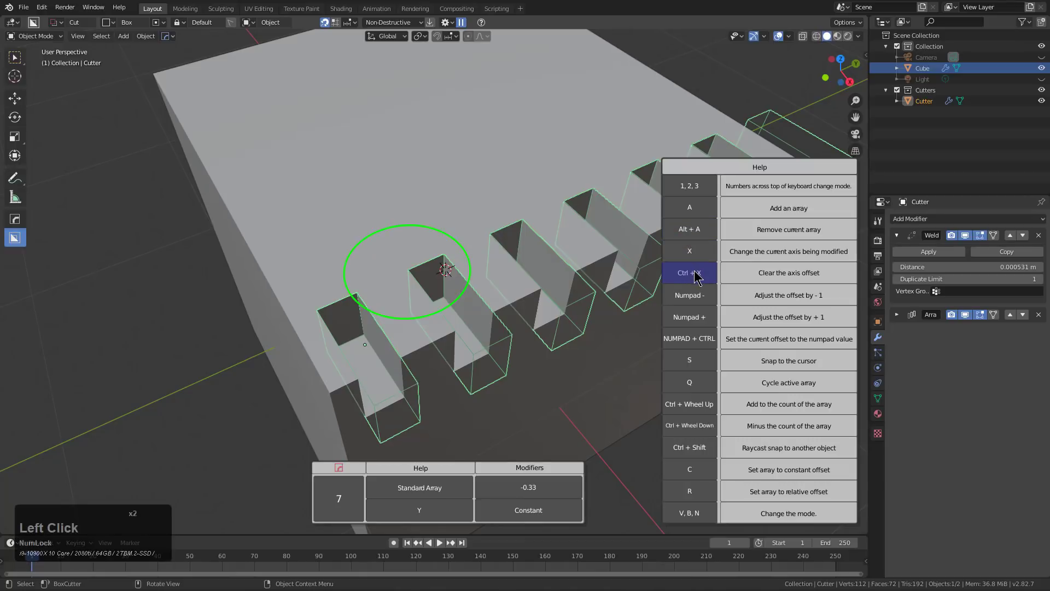
pyautogui.click(421, 510)
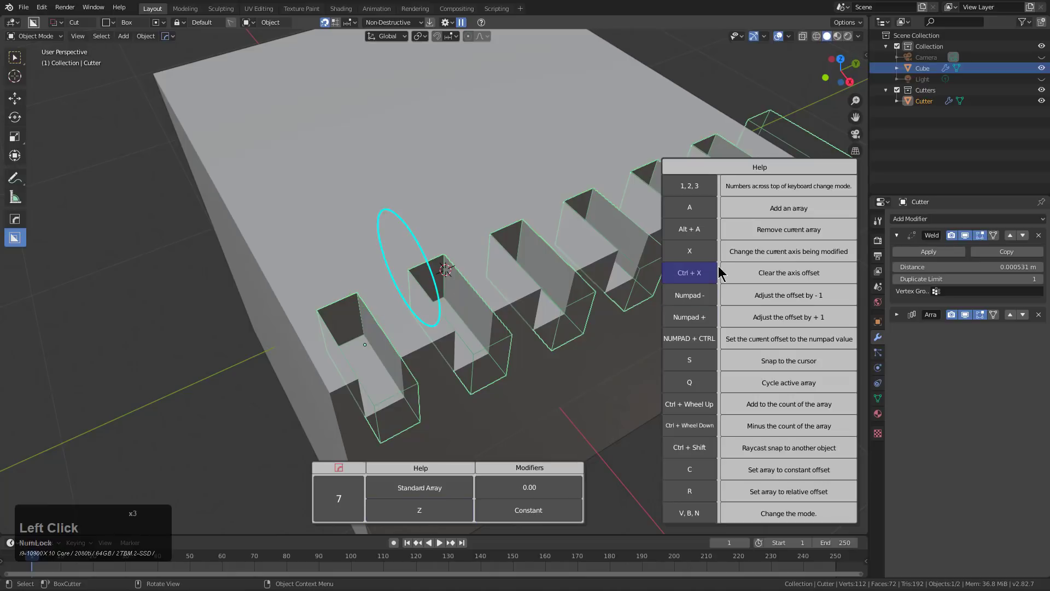
pyautogui.click(686, 273)
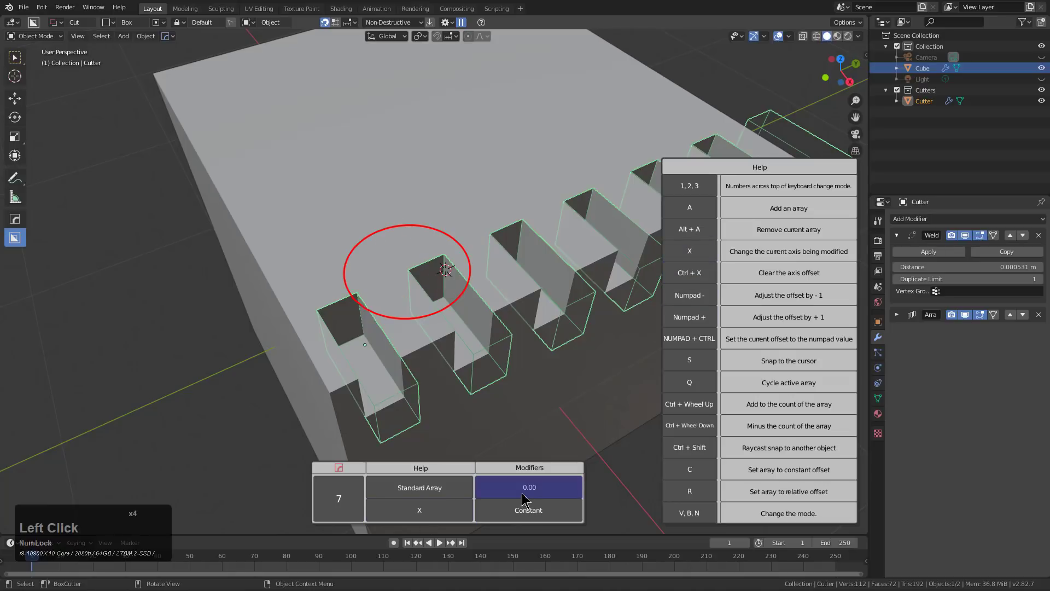
pyautogui.moveTo(523, 494); pyautogui.dragTo(547, 492)
pyautogui.click(551, 487)
pyautogui.doubleClick(551, 488)
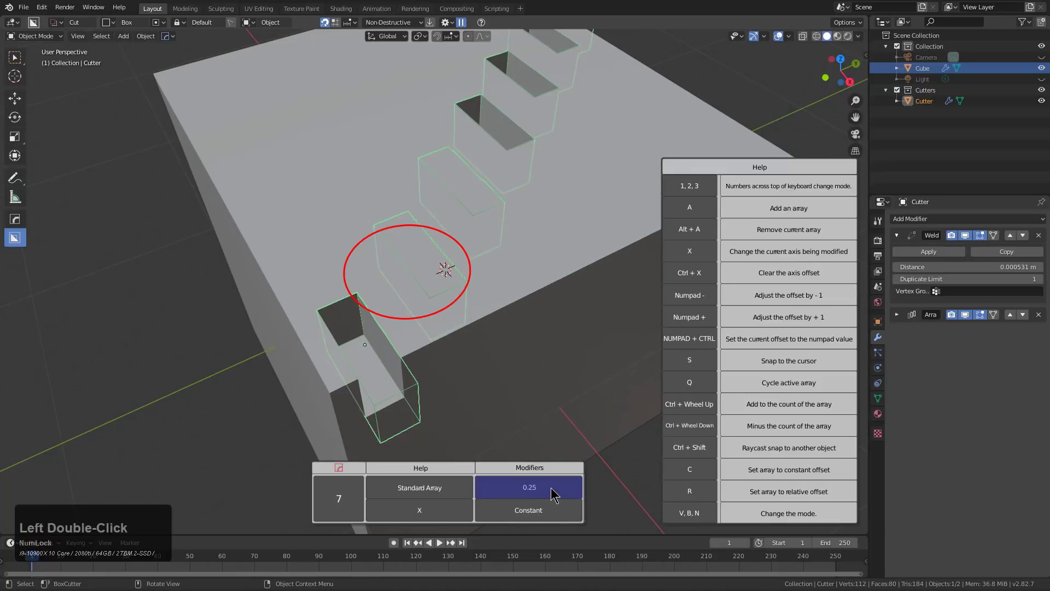
# Clear the array's X offset and cycle the active axis to Y.
pyautogui.click(681, 282)
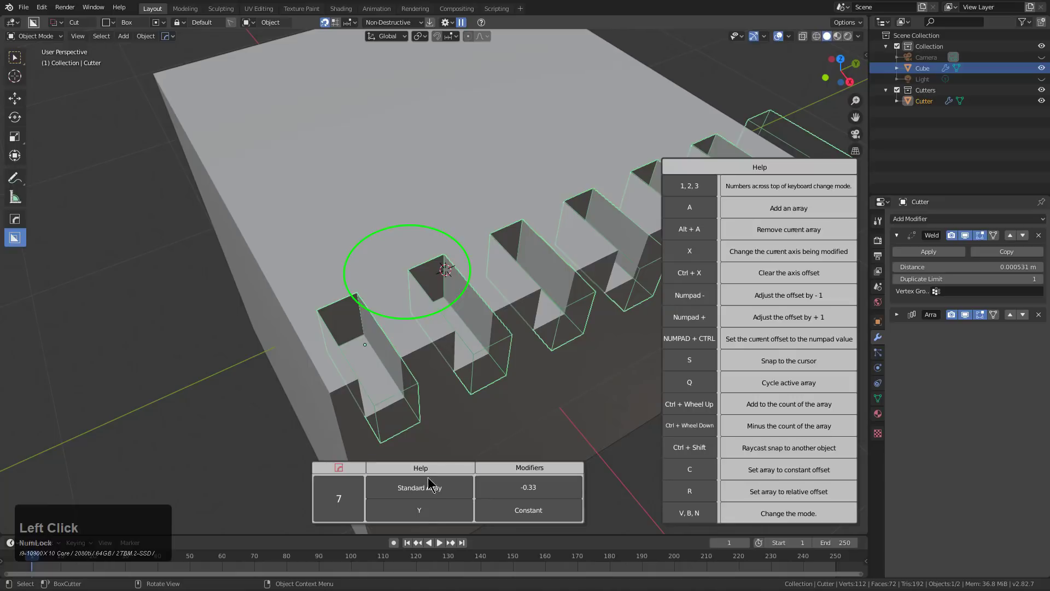
pyautogui.click(420, 508)
pyautogui.click(694, 253)
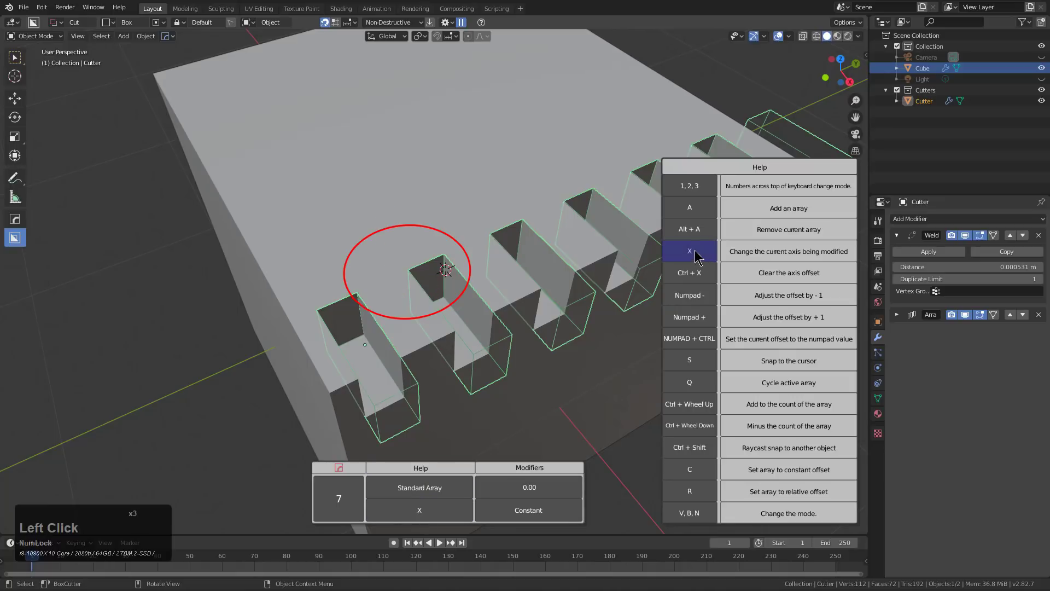
pyautogui.click(693, 255)
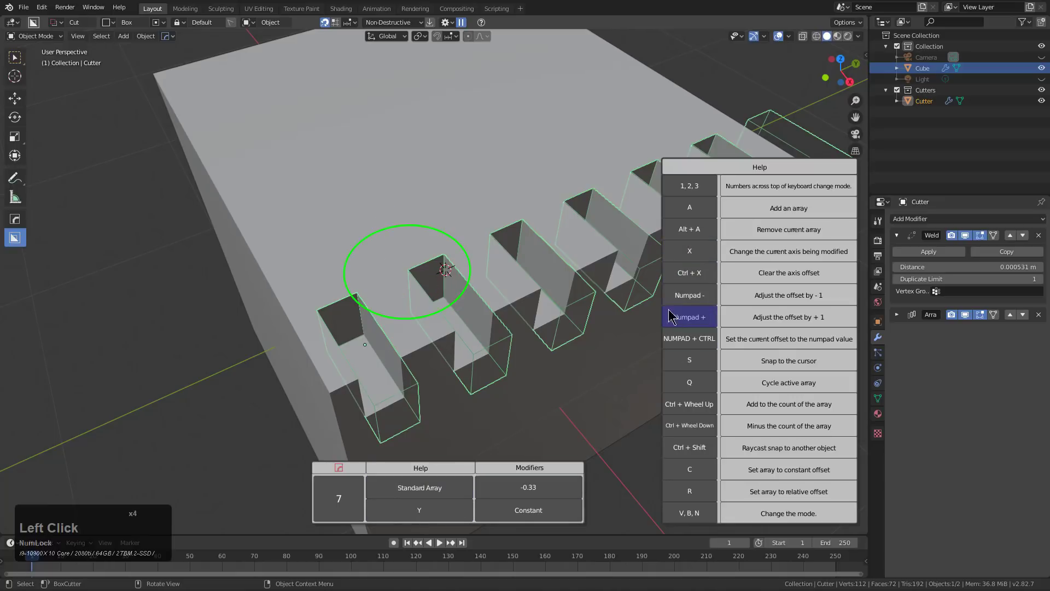
# Clear the array's Y offset and set its X offset to about 0.59.
pyautogui.click(679, 280)
pyautogui.click(680, 282)
pyautogui.click(680, 280)
pyautogui.click(680, 280)
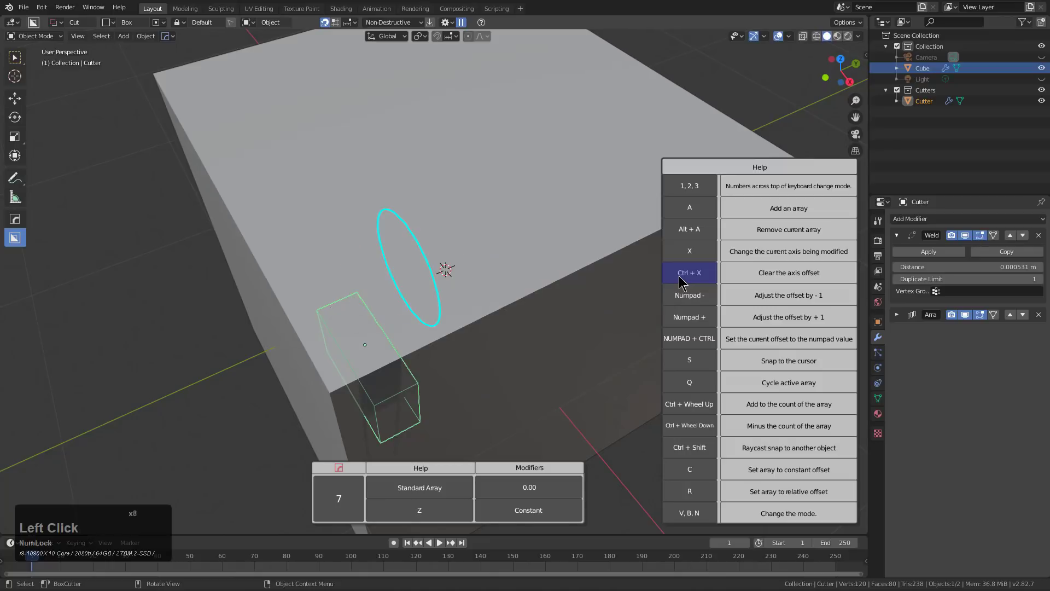
pyautogui.click(679, 281)
pyautogui.moveTo(623, 312); pyautogui.dragTo(410, 323, button='middle')
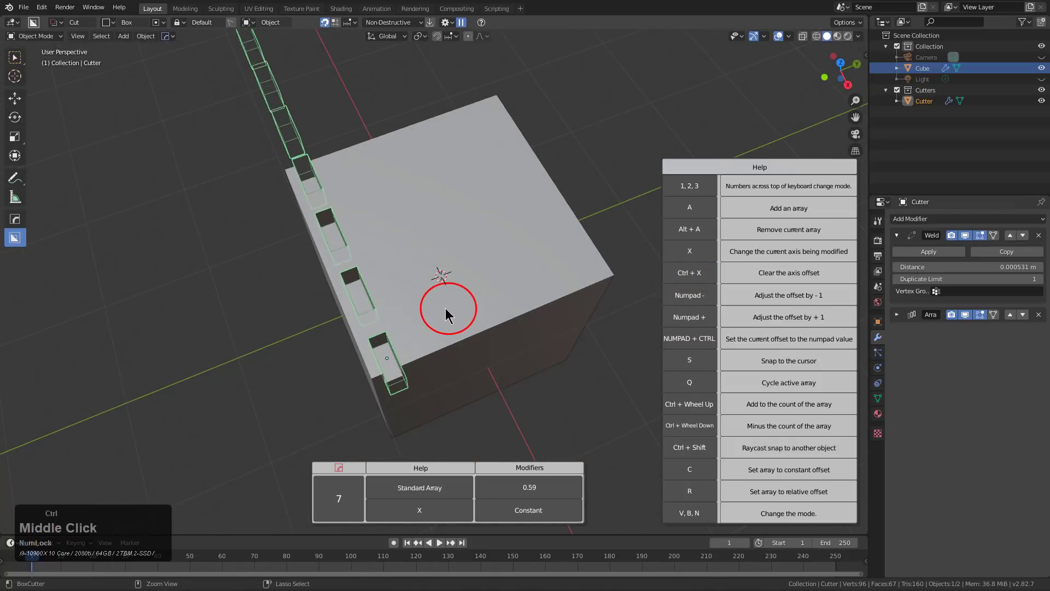
# Lower the X offset to about 0.54 and cycle the array axis through Y and Z back to X.
pyautogui.click(418, 513)
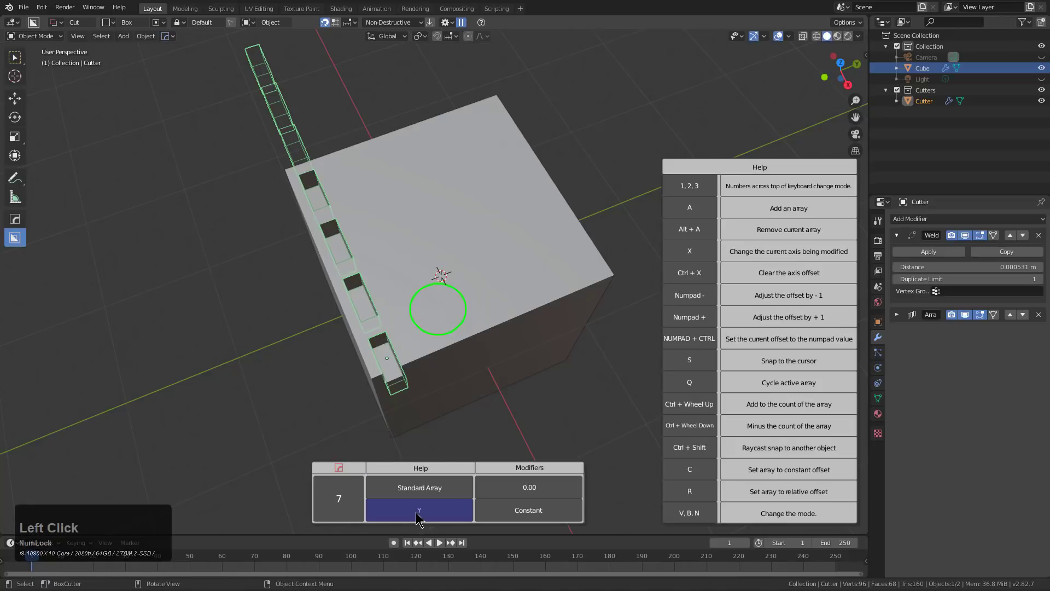
pyautogui.click(418, 512)
pyautogui.click(417, 512)
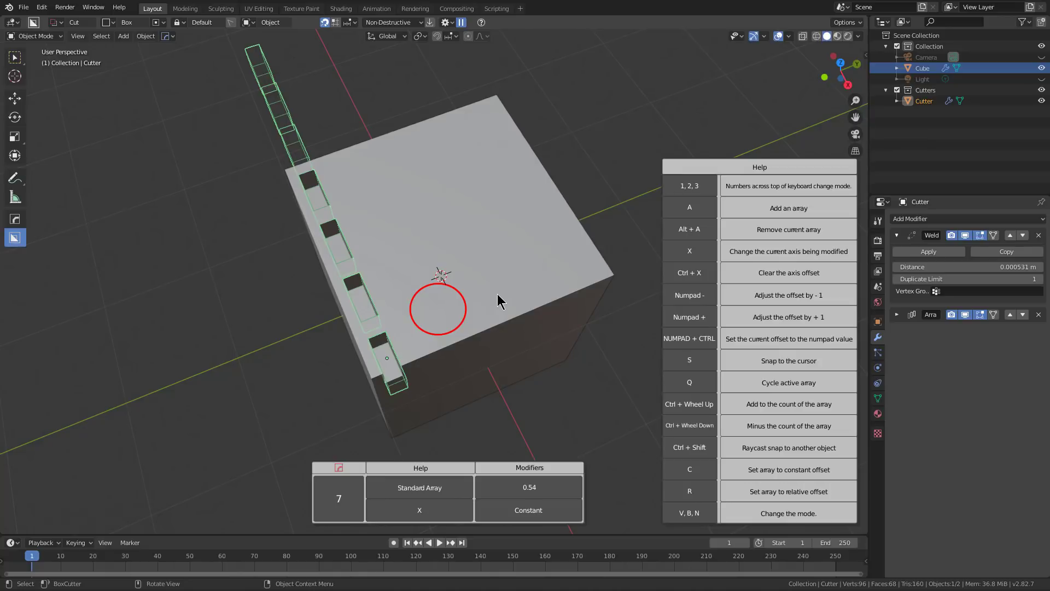
# Cycle the array operator twice through the Standard, Radial and Twist modes, ending in Standard Array mode.
pyautogui.moveTo(497, 294)
pyautogui.mouseDown(button='middle')
pyautogui.moveTo(506, 289)
pyautogui.moveTo(495, 290)
pyautogui.mouseUp(button='middle')
pyautogui.scroll(1, 499, 296)
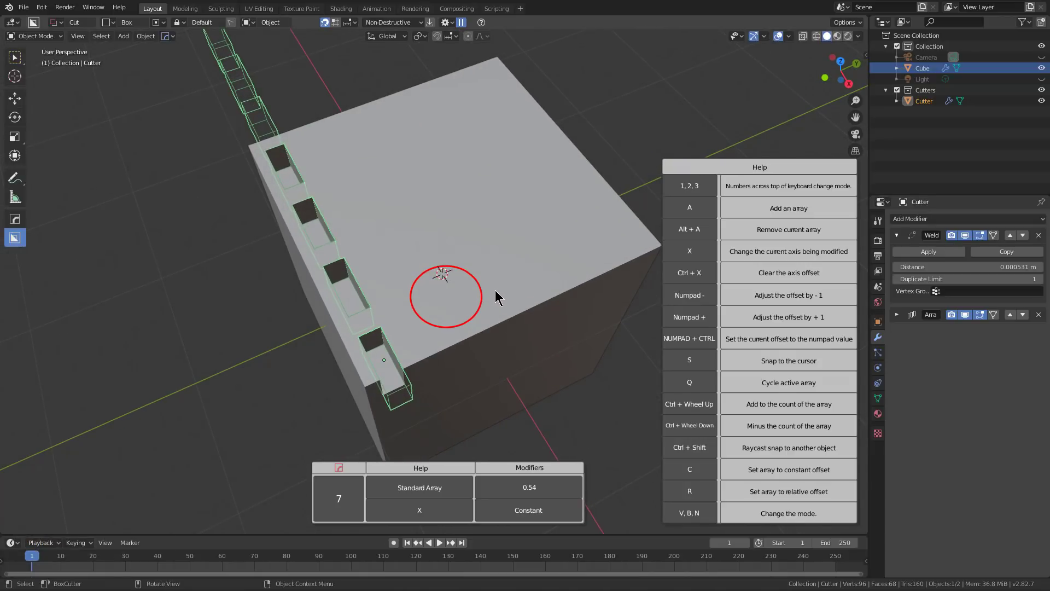
pyautogui.moveTo(486, 294); pyautogui.dragTo(484, 294, button='middle')
pyautogui.press('v')
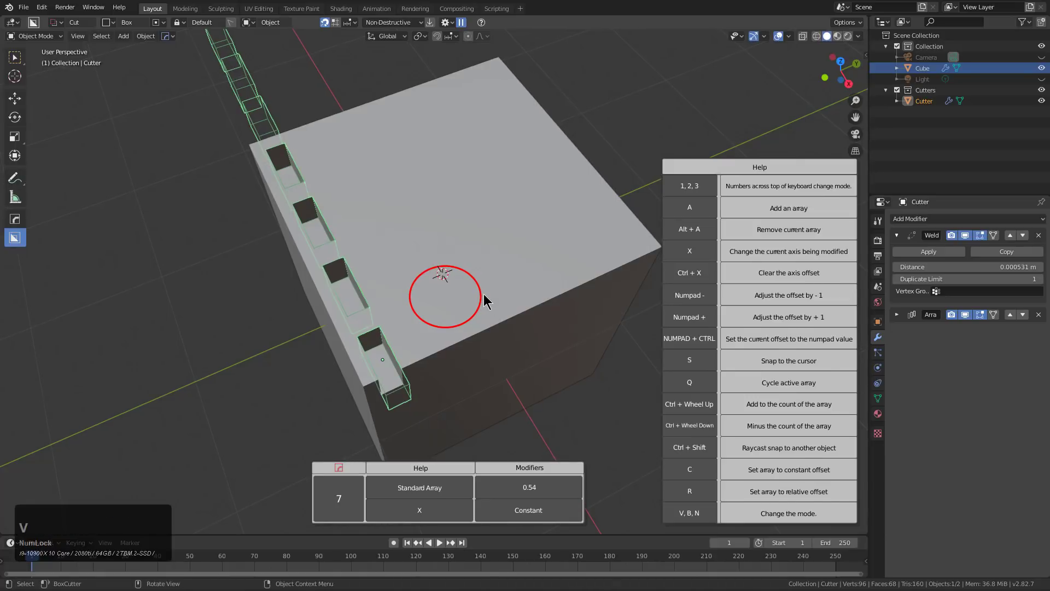
pyautogui.press('b')
pyautogui.press('n')
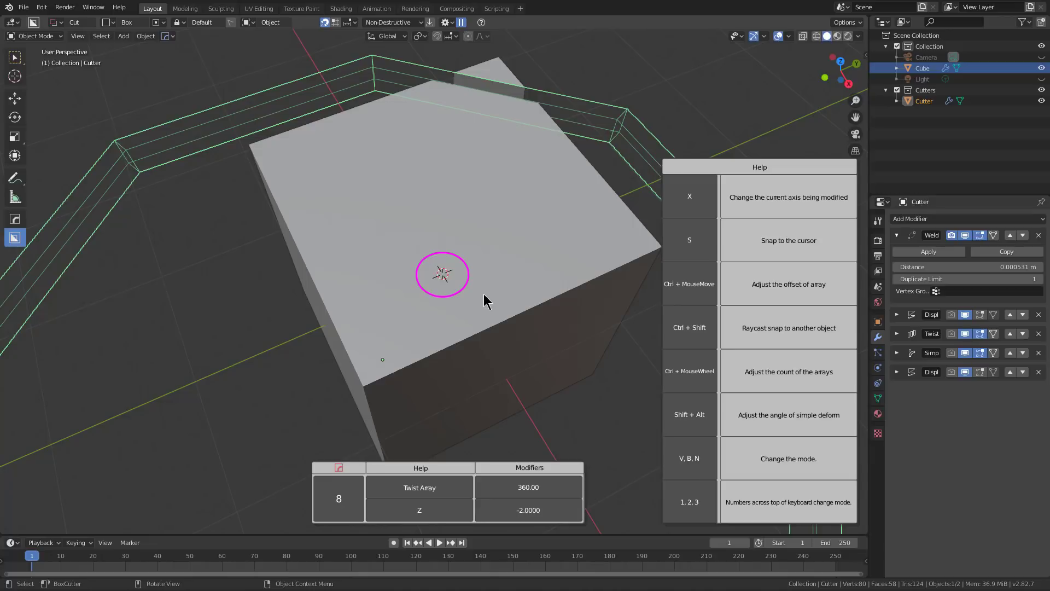
pyautogui.press('v')
pyautogui.press('b')
pyautogui.press('n')
pyautogui.press('v')
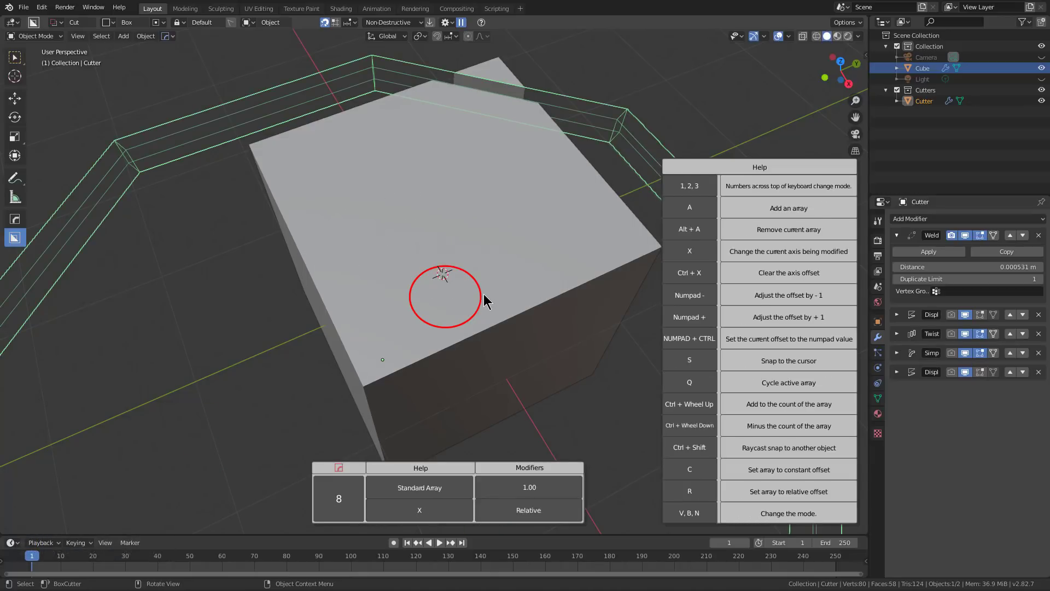
# Show the cutter's modifier list and alternate between the Radial and Twist modes, ending in Radial Array mode.
pyautogui.moveTo(484, 301); pyautogui.dragTo(490, 292, button='middle')
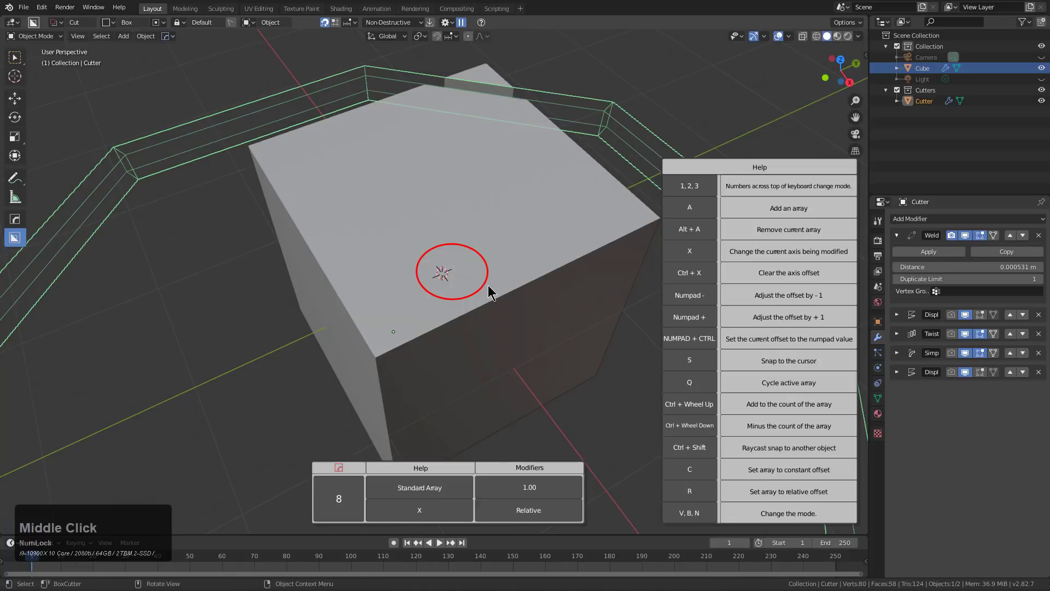
pyautogui.scroll(-1, 489, 294)
pyautogui.press('b')
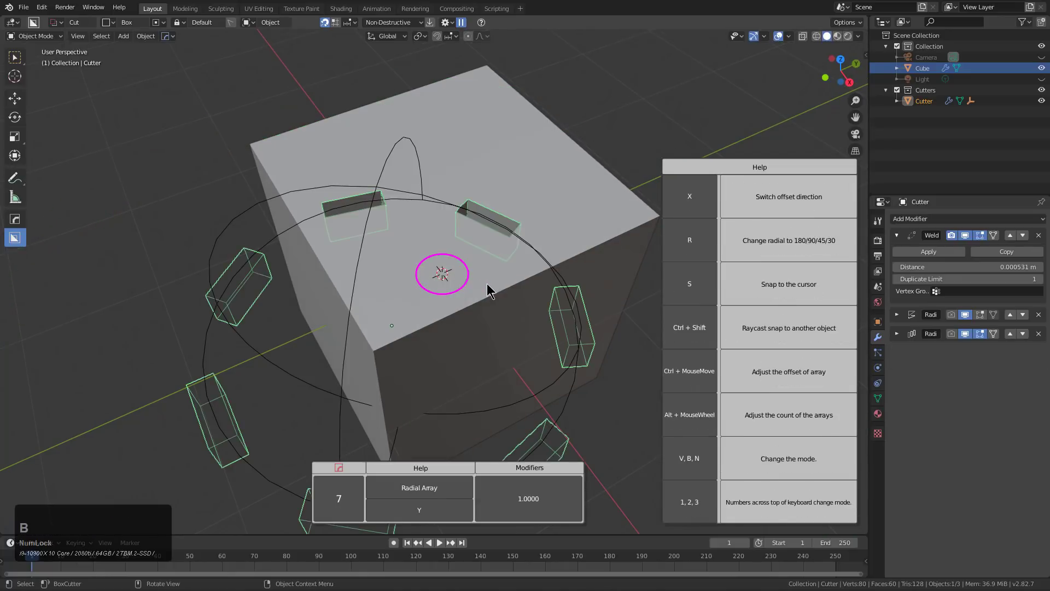
pyautogui.press('m')
pyautogui.press('n')
pyautogui.press('b')
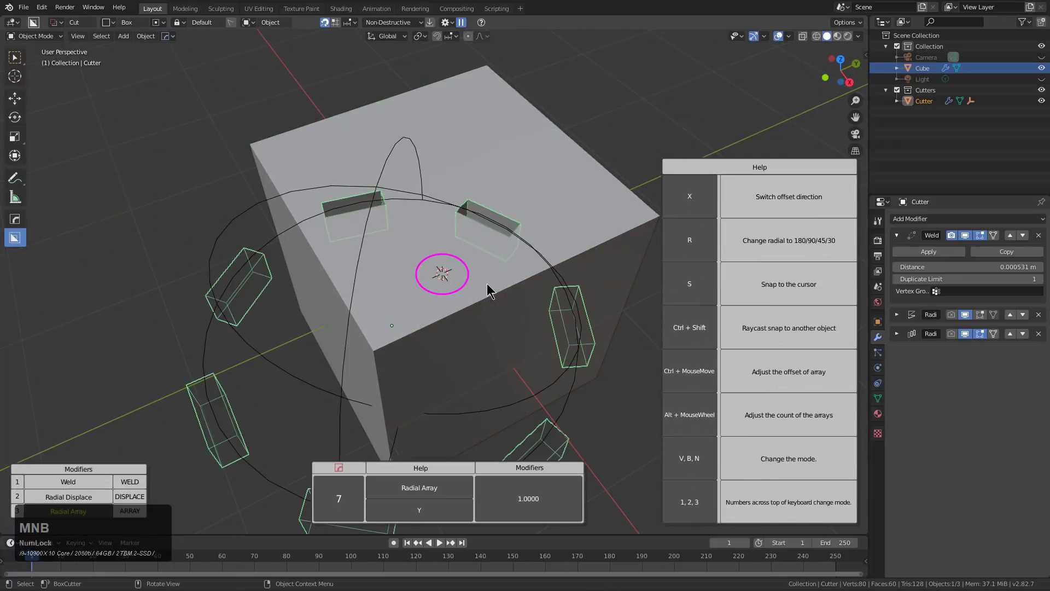
pyautogui.press('n')
pyautogui.press('b')
pyautogui.press('n')
pyautogui.press('b')
pyautogui.press('n')
pyautogui.press('b')
pyautogui.press('n')
pyautogui.press('b')
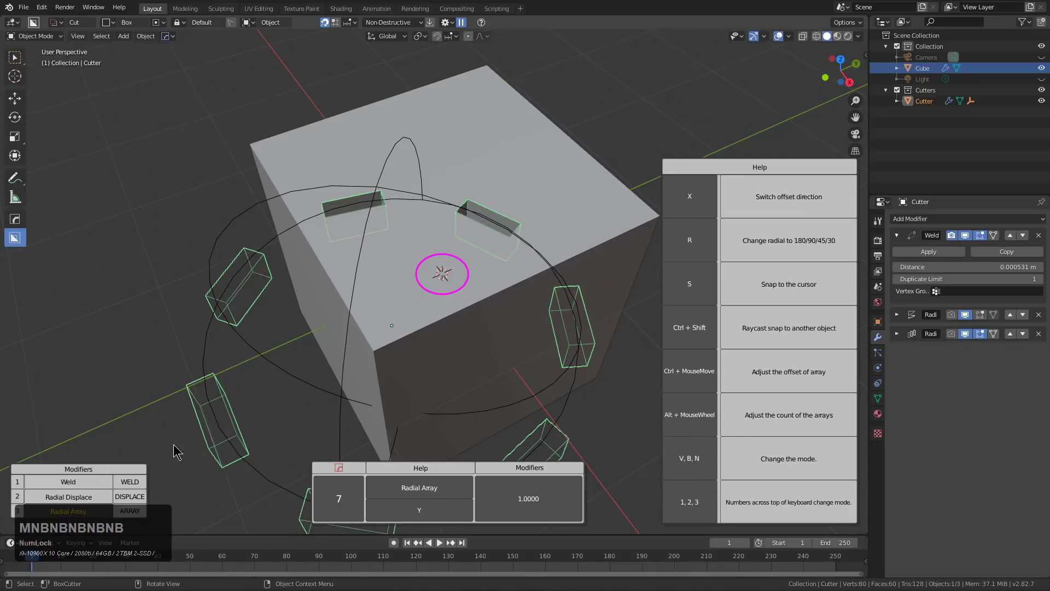
# Enlarge the modifier list and alternate between the Twist and Radial arrays, finishing in Standard Array mode.
pyautogui.moveTo(152, 468); pyautogui.dragTo(195, 307)
pyautogui.press('n')
pyautogui.press('b')
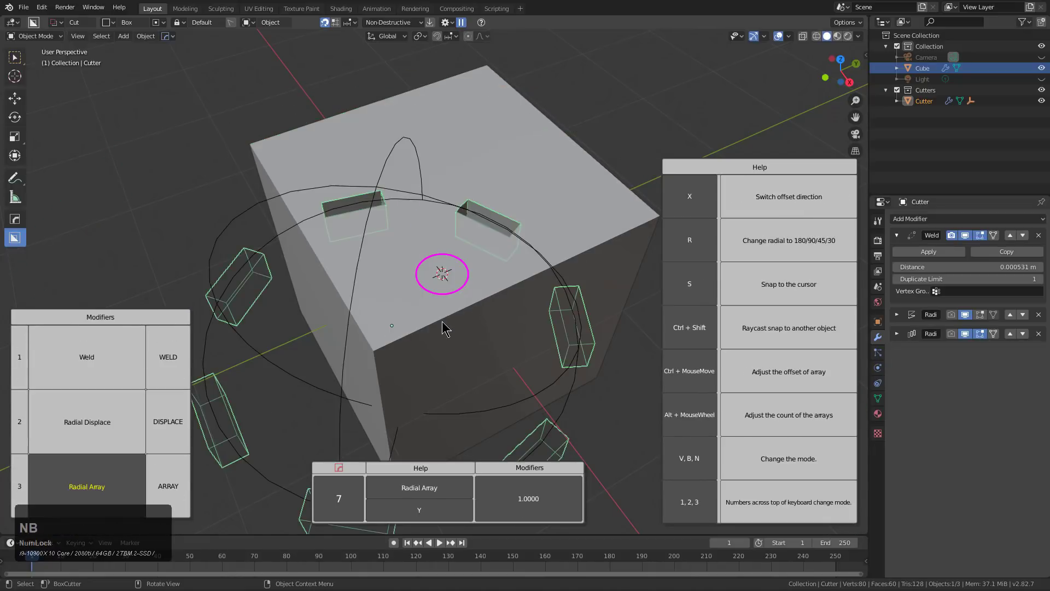
pyautogui.press('n')
pyautogui.press('b')
pyautogui.press('n')
pyautogui.press('b')
pyautogui.press('n')
pyautogui.press('b')
pyautogui.press('n')
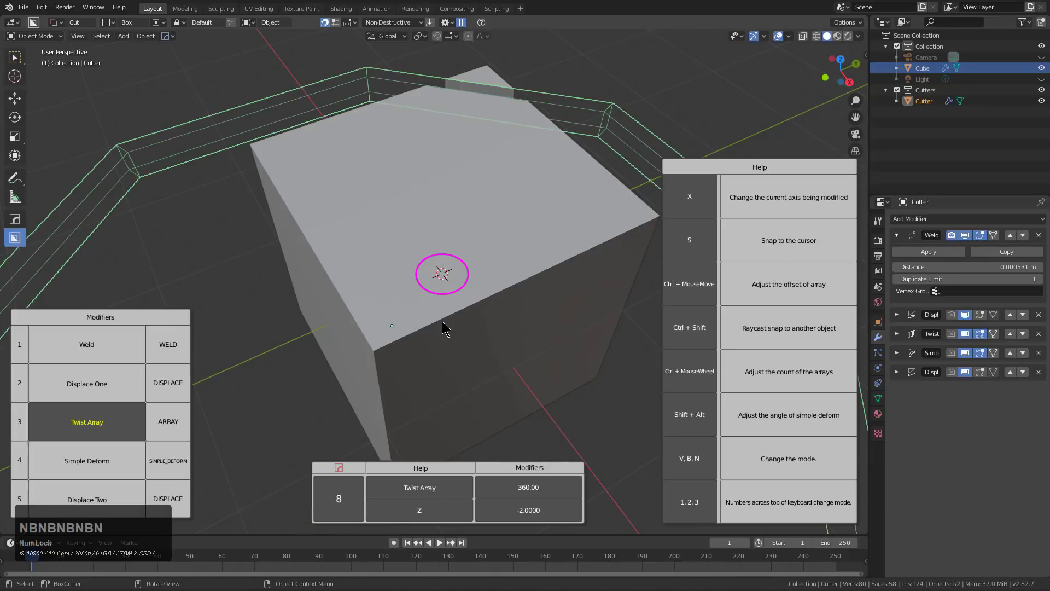
pyautogui.press('b')
pyautogui.press('v')
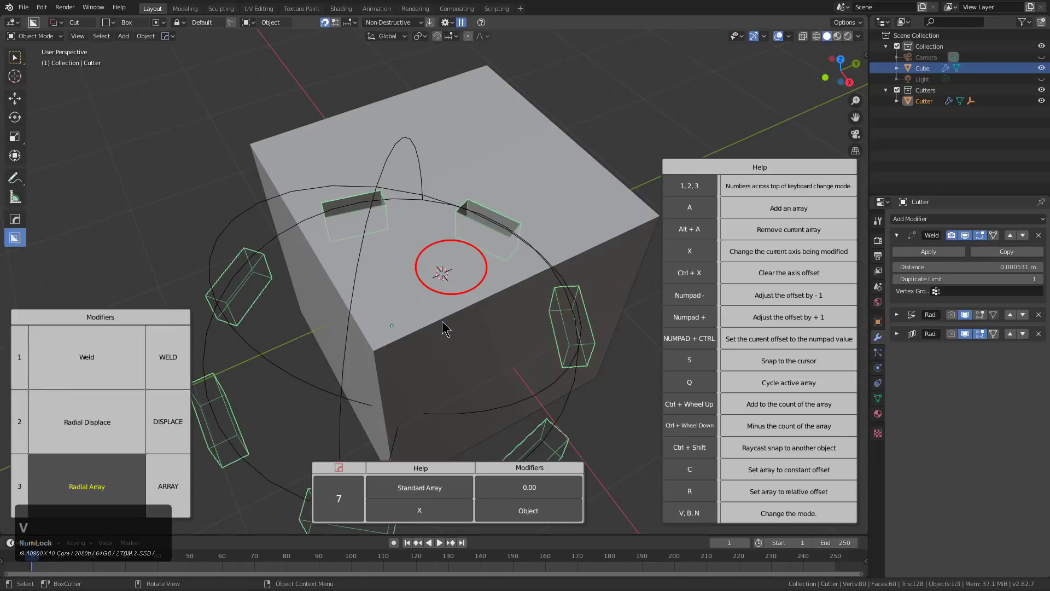
# Replace the radial array with a new standard array of 6 copies, with a constant Y offset of about -0.46.
pyautogui.moveTo(445, 328); pyautogui.dragTo(443, 326, button='middle')
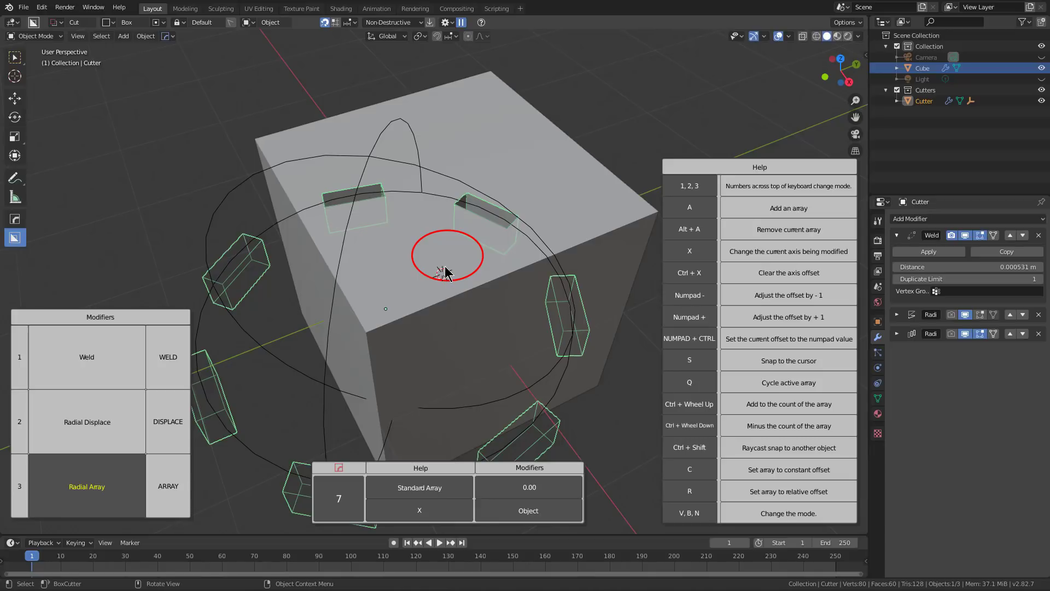
pyautogui.press('a')
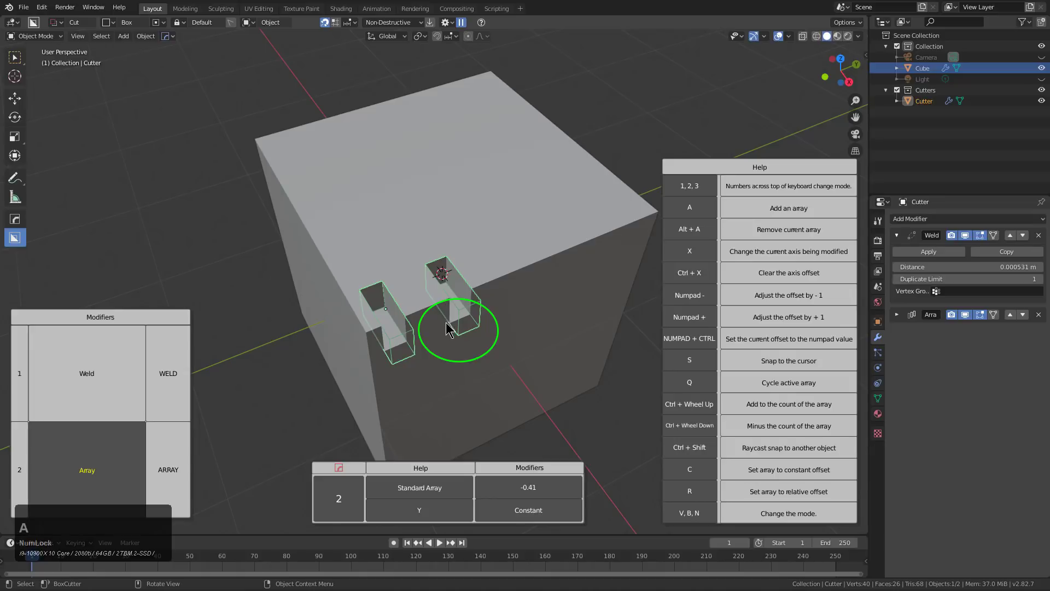
pyautogui.press('ctrl')
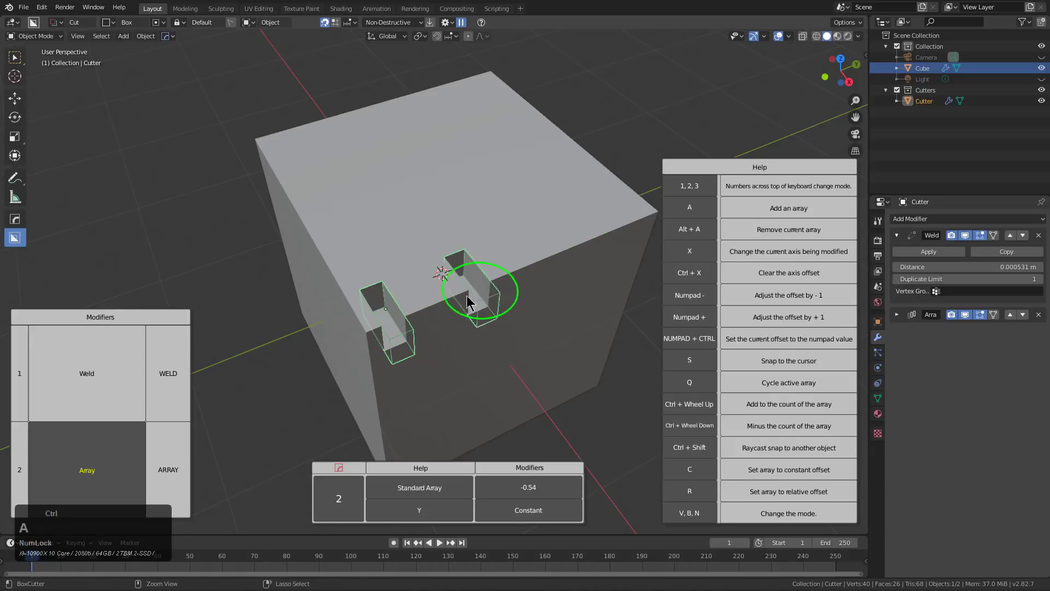
pyautogui.keyDown('ctrl'); pyautogui.scroll(4, 429, 320); pyautogui.keyUp('ctrl')
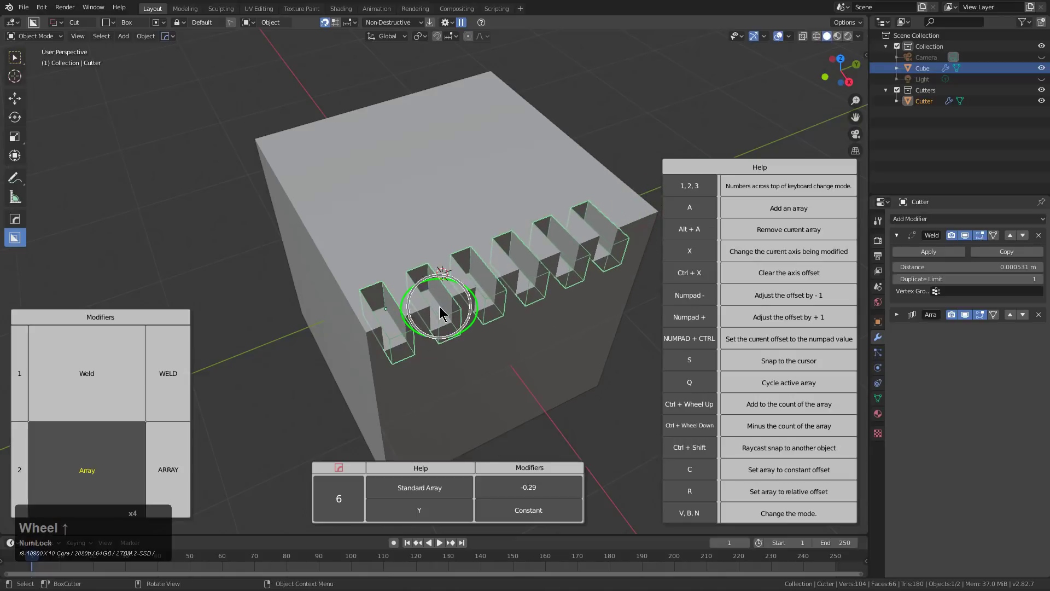
pyautogui.press('ctrl')
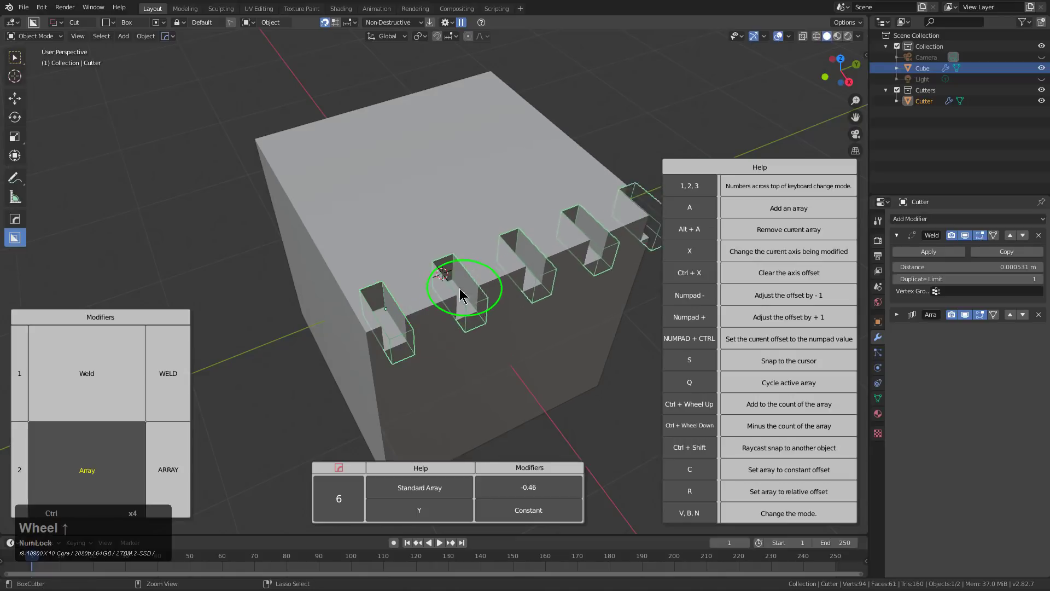
# Switch the array axis through Z to X and try X offsets of 0.26 and 0.76, settling on 0.51.
pyautogui.press('x')
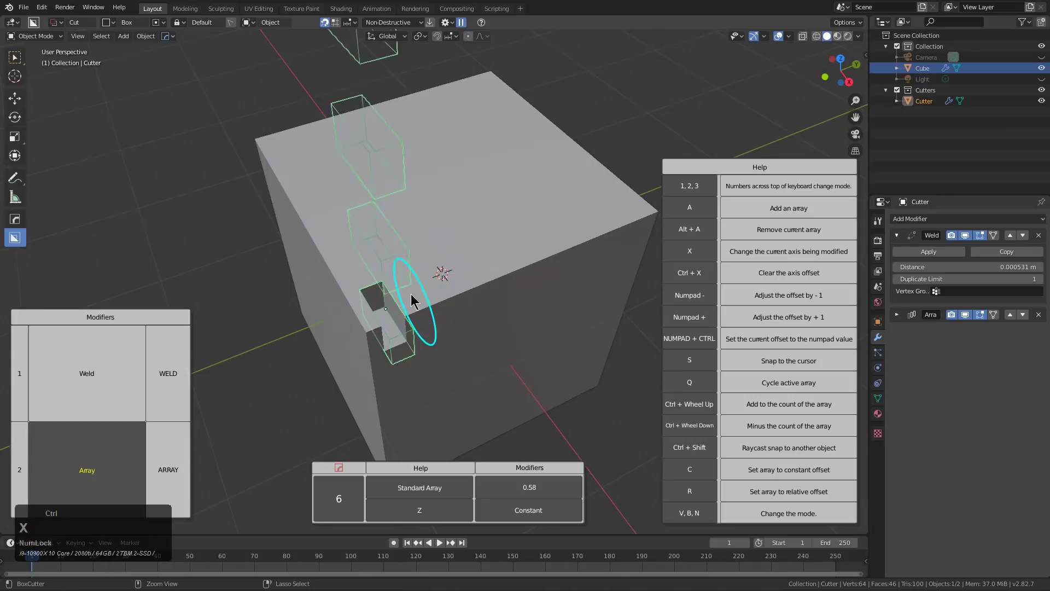
pyautogui.press('x')
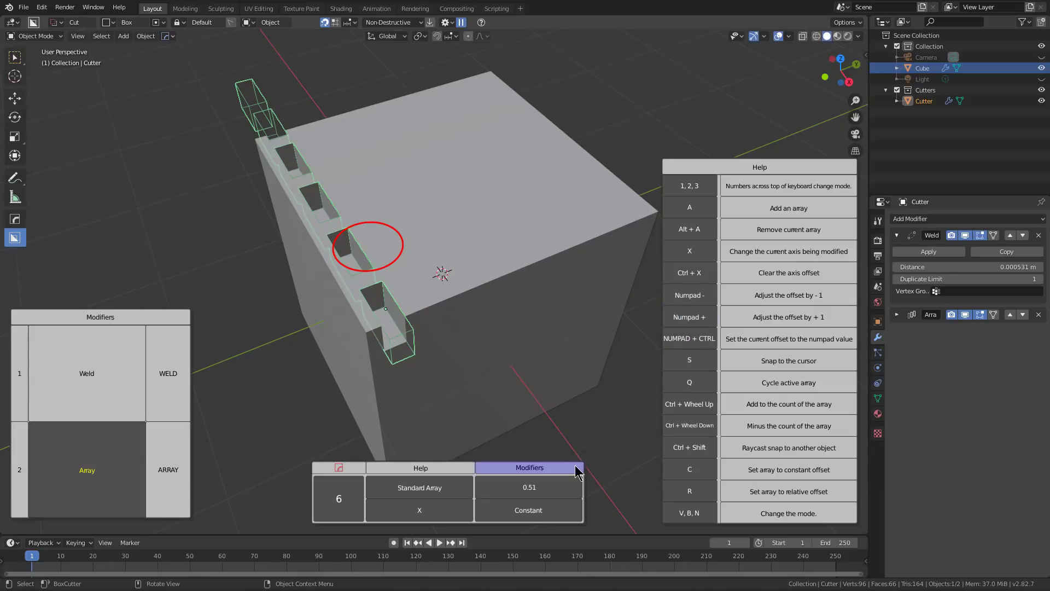
pyautogui.scroll(-4, 543, 489)
pyautogui.scroll(-1, 541, 484)
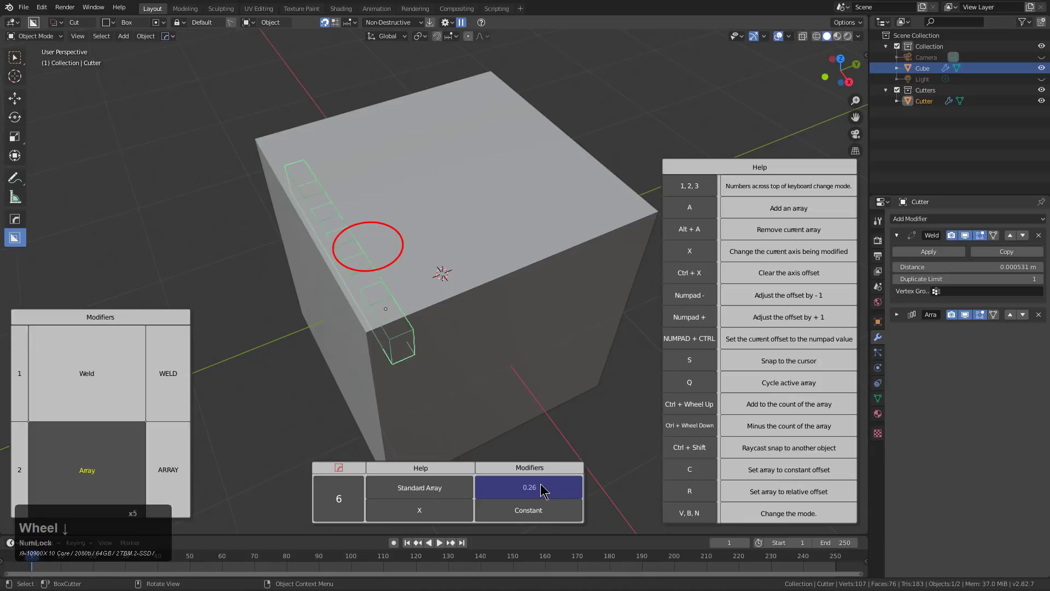
pyautogui.scroll(3, 541, 484)
pyautogui.scroll(-1, 541, 484)
pyautogui.scroll(-3, 542, 489)
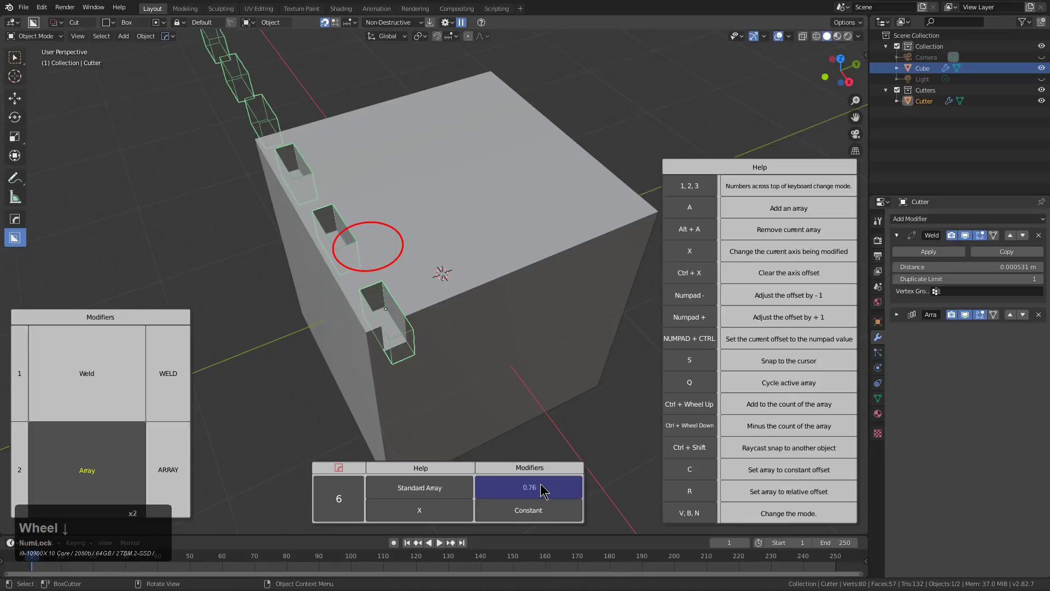
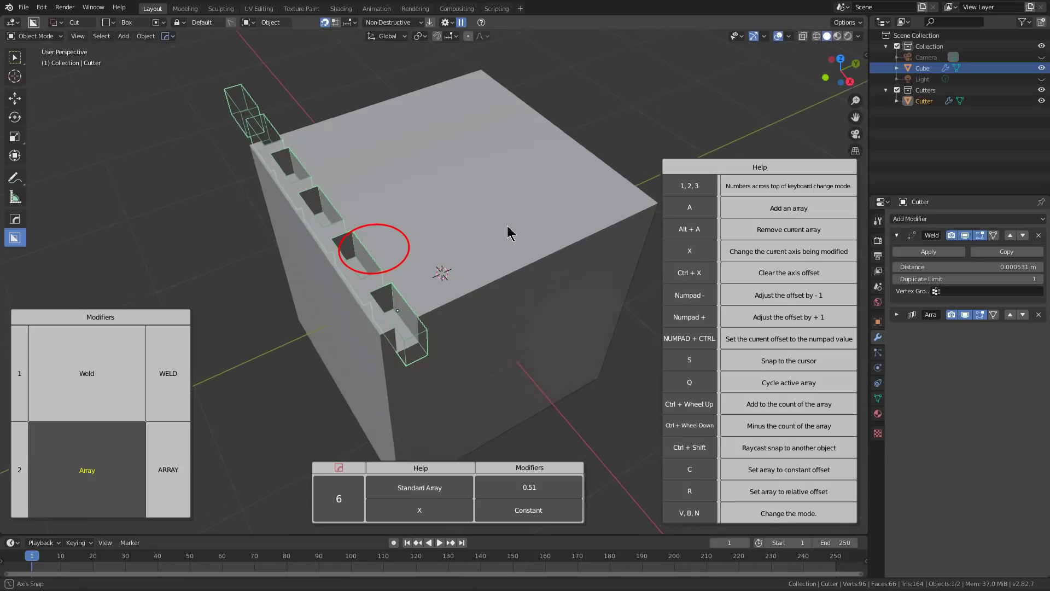
# Switch the cutter from the standard array to a radial array of 6 copies around the Y axis.
pyautogui.moveTo(507, 225); pyautogui.dragTo(501, 218, button='middle')
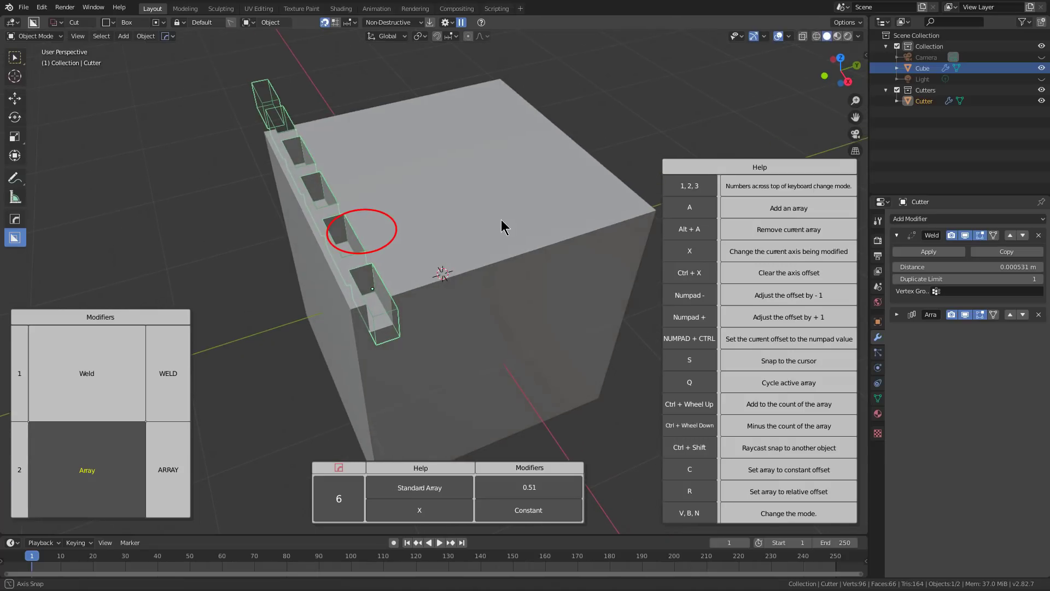
pyautogui.moveTo(502, 227); pyautogui.dragTo(519, 231, button='middle')
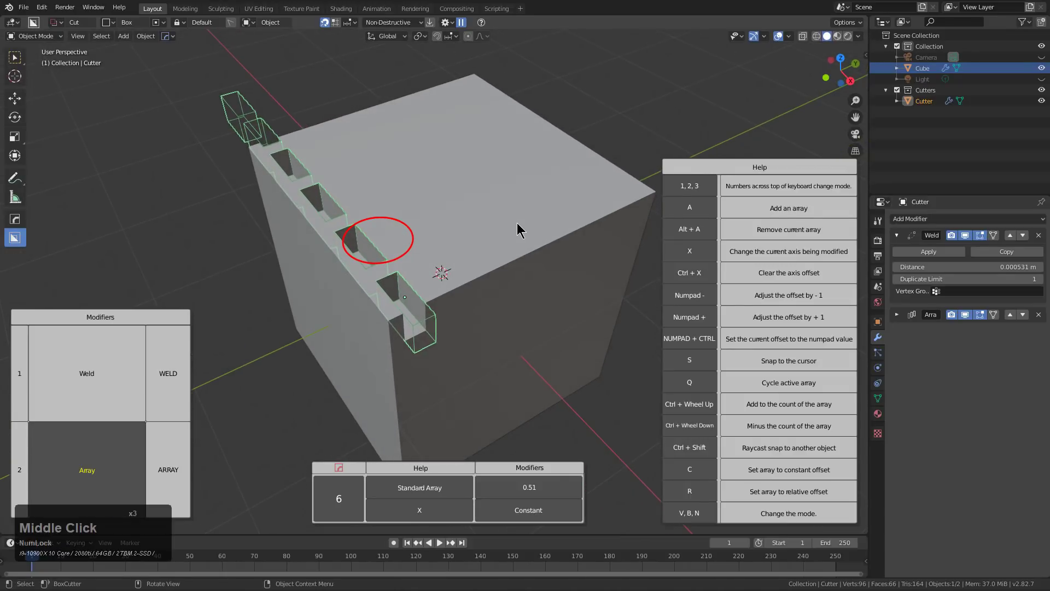
pyautogui.scroll(-1, 519, 221)
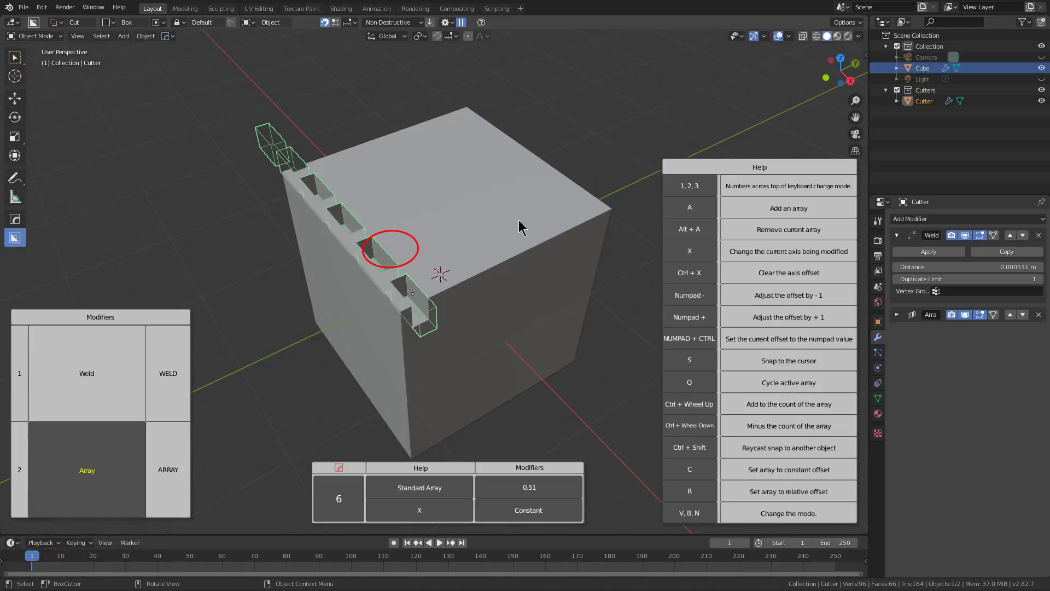
pyautogui.moveTo(519, 220); pyautogui.dragTo(518, 223, button='middle')
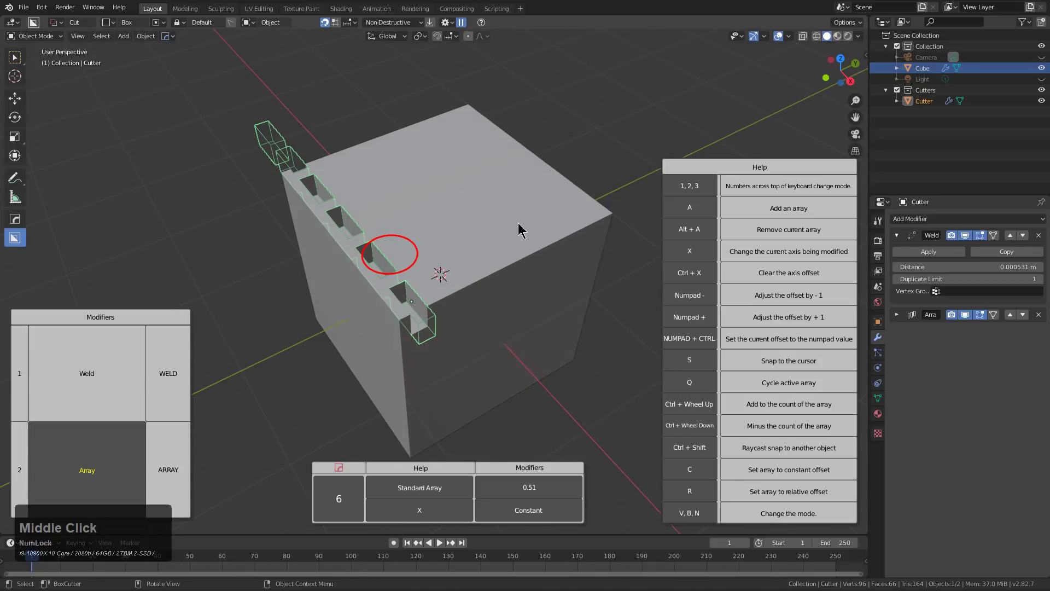
pyautogui.press('2')
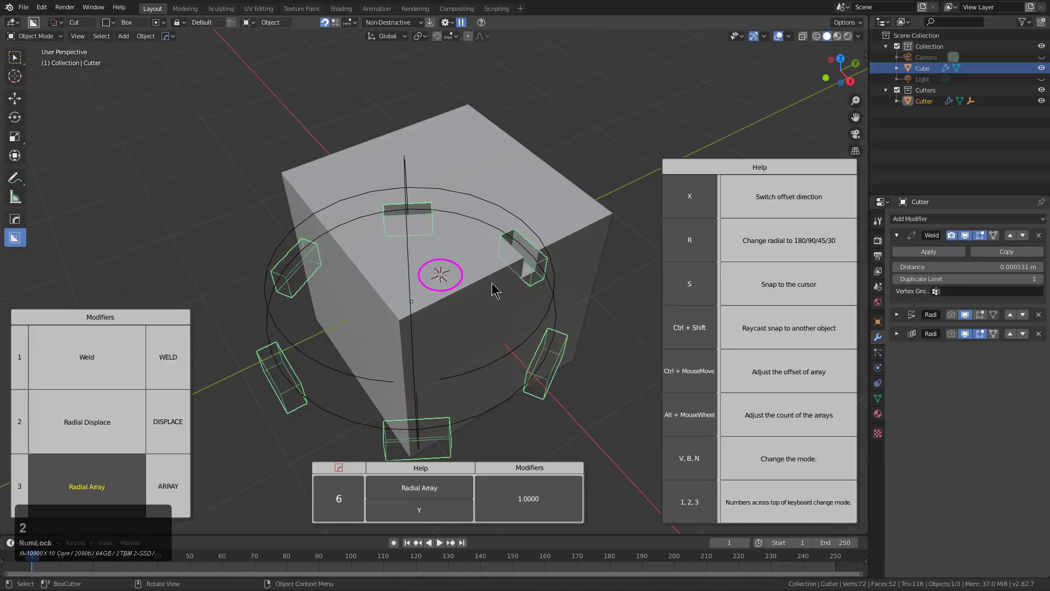
# Cycle the radial array's sweep through the 180, 90, 45 and 30 presets and back to a full circle.
pyautogui.moveTo(494, 289); pyautogui.dragTo(489, 288, button='middle')
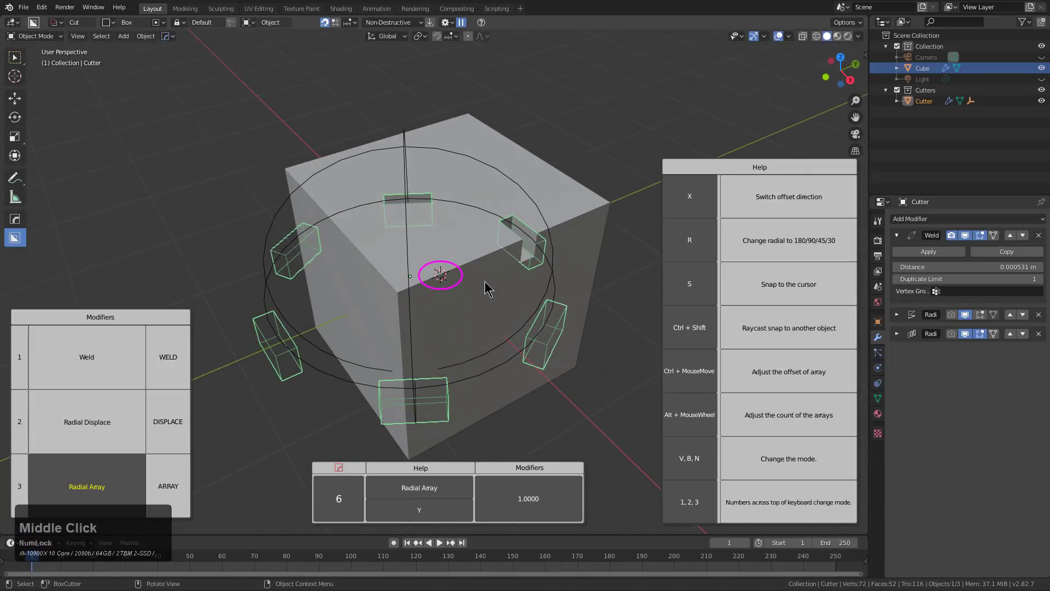
pyautogui.press('r')
pyautogui.press('r')
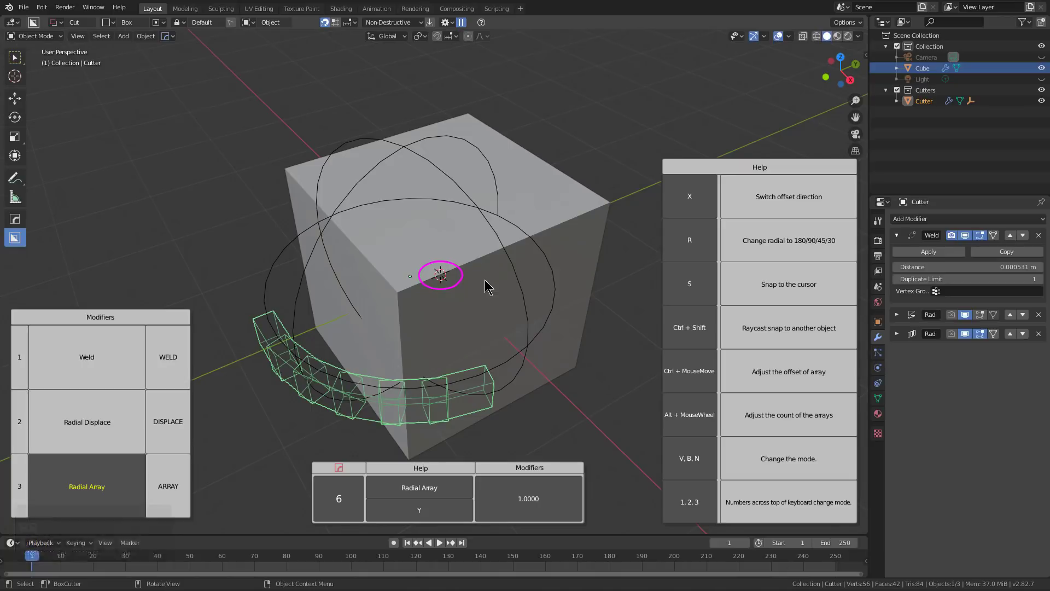
pyautogui.press('r')
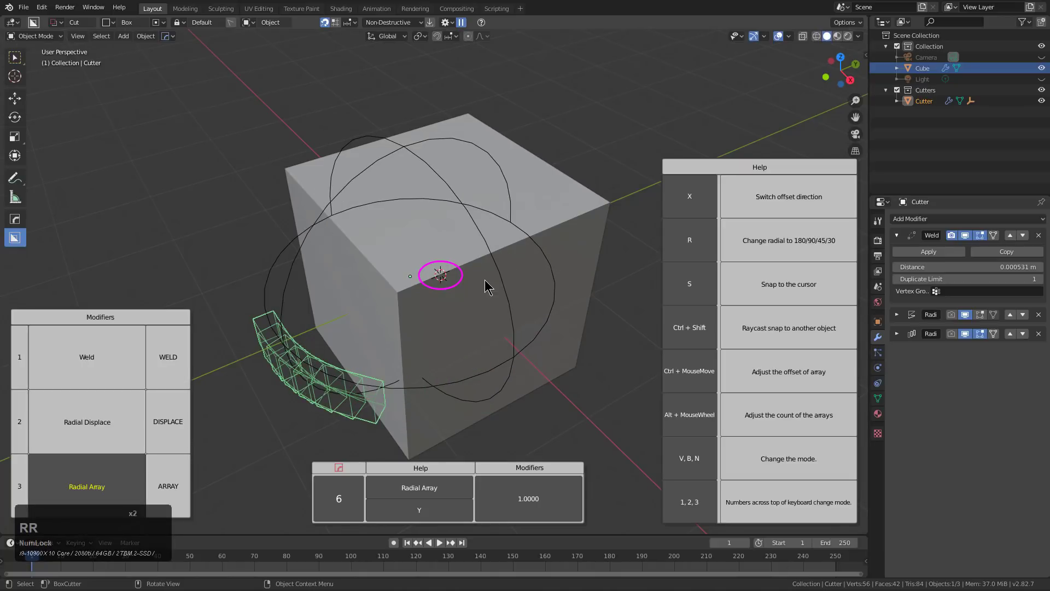
pyautogui.press('r')
pyautogui.press('r')
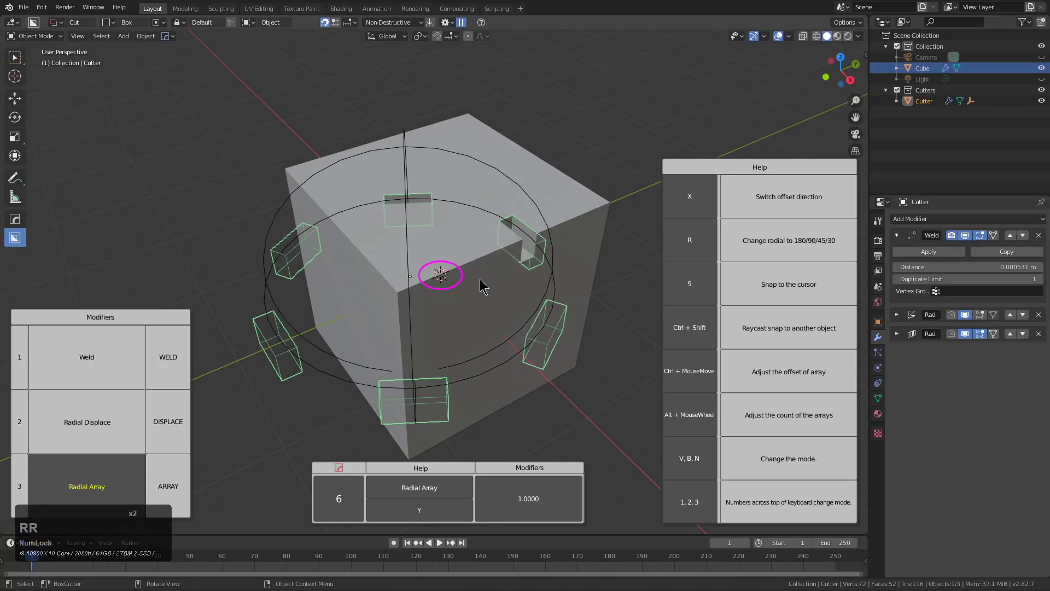
pyautogui.moveTo(483, 286); pyautogui.dragTo(480, 292, button='middle')
pyautogui.scroll(-2, 479, 291)
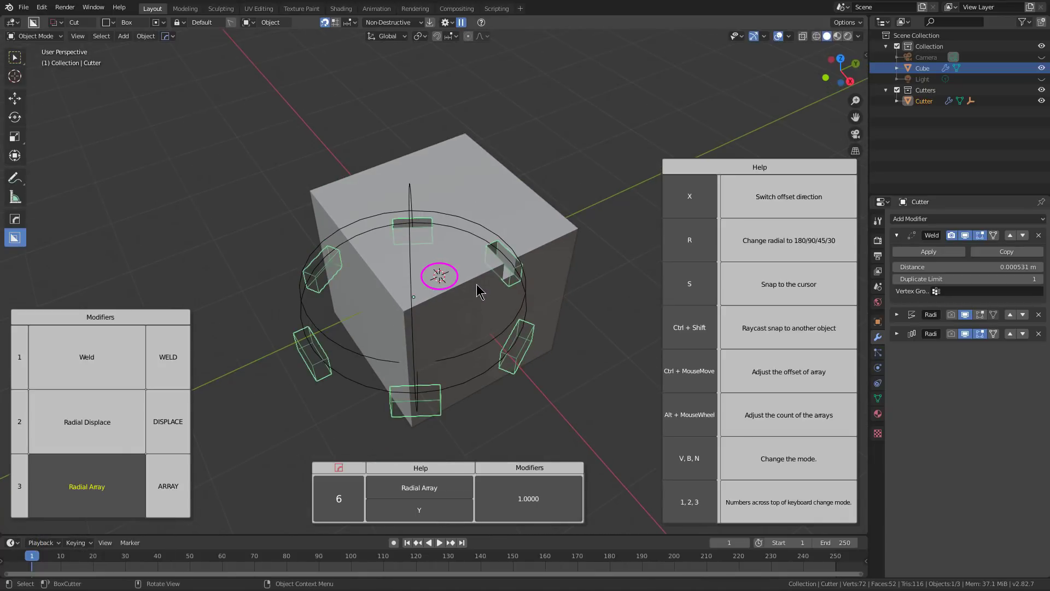
# Raycast-snap the six-copy radial array onto the cube's top face, set its offset to about 0.58 and accept the array.
pyautogui.keyDown('ctrl'); pyautogui.keyDown('shift'); pyautogui.scroll(-4, 432, 295); pyautogui.keyUp('shift'); pyautogui.keyUp('ctrl')
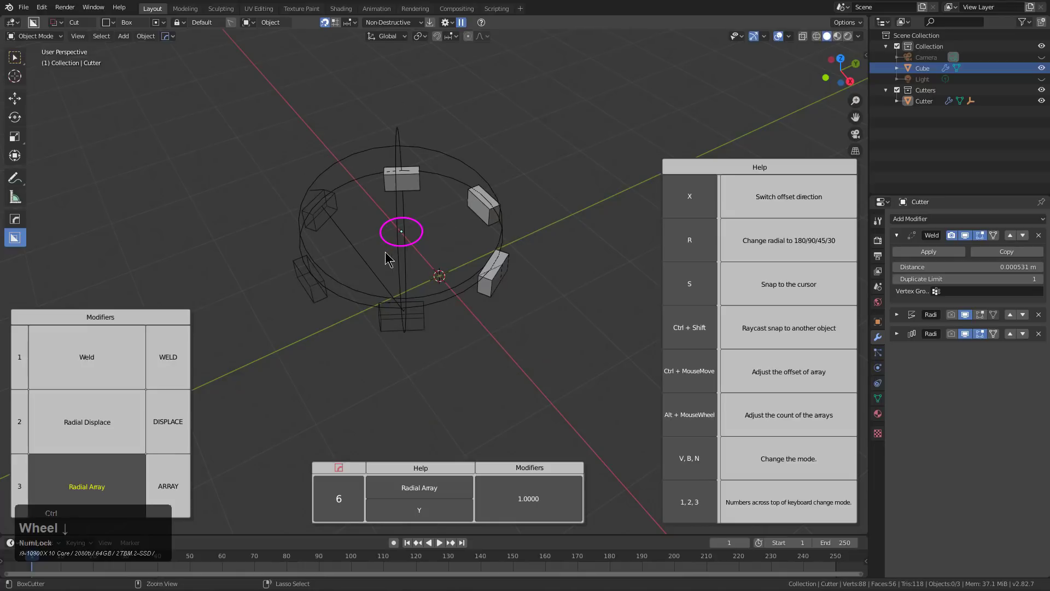
pyautogui.moveTo(386, 255); pyautogui.dragTo(404, 244, button='middle')
pyautogui.press('ctrl')
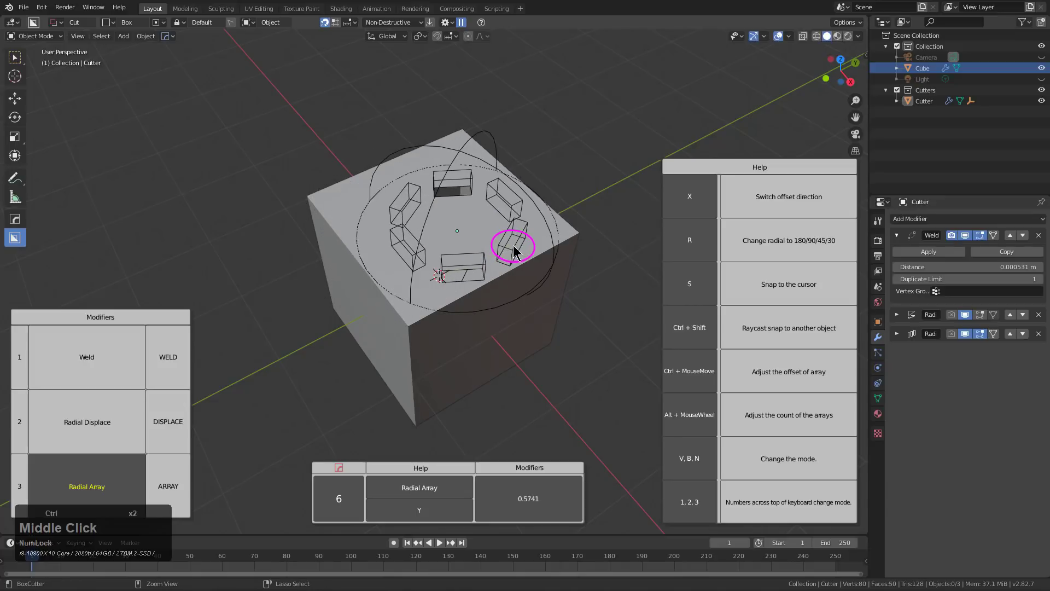
pyautogui.moveTo(534, 235); pyautogui.dragTo(385, 206, button='middle')
pyautogui.scroll(3, 460, 199)
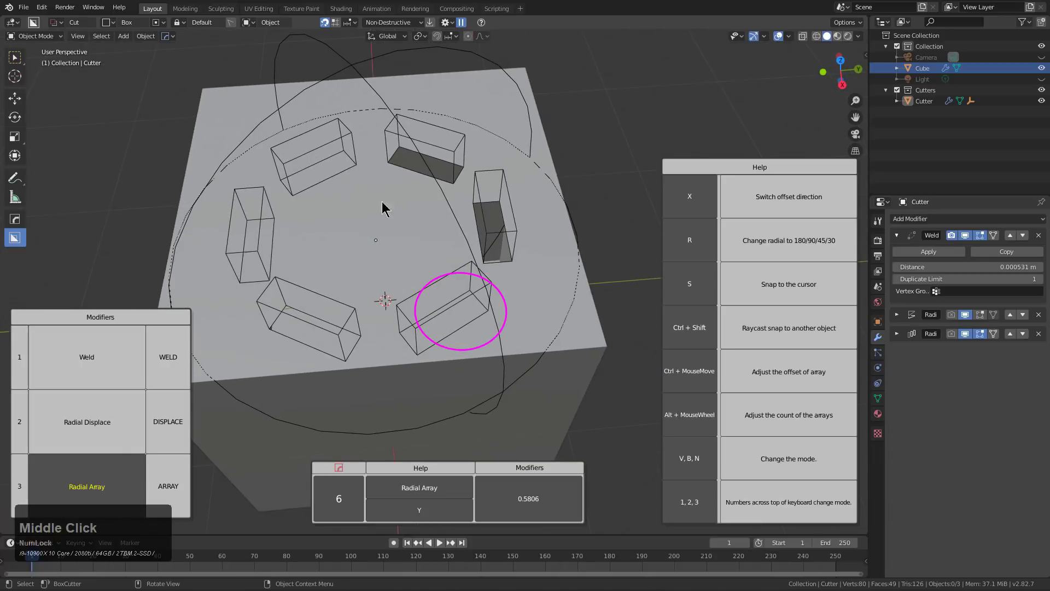
pyautogui.scroll(2, 321, 216)
pyautogui.moveTo(321, 215); pyautogui.dragTo(389, 186, button='middle')
pyautogui.moveTo(429, 234); pyautogui.dragTo(483, 176, button='middle')
pyautogui.scroll(-2, 502, 191)
pyautogui.moveTo(452, 181)
pyautogui.mouseDown(button='middle')
pyautogui.moveTo(476, 153)
pyautogui.moveTo(457, 169)
pyautogui.moveTo(469, 240)
pyautogui.moveTo(484, 229)
pyautogui.mouseUp(button='middle')
pyautogui.click(481, 228)
# Lower the radial cutter array slightly along Z into the cube's top face, finishing in solid shading.
pyautogui.press('g')
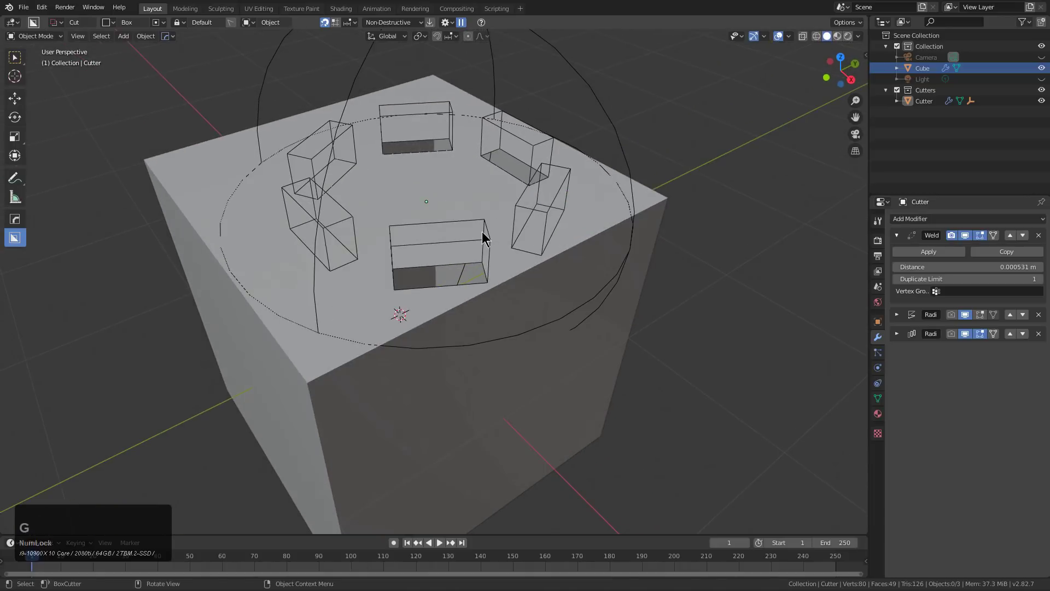
pyautogui.press('z')
pyautogui.press('2')
pyautogui.click(519, 202)
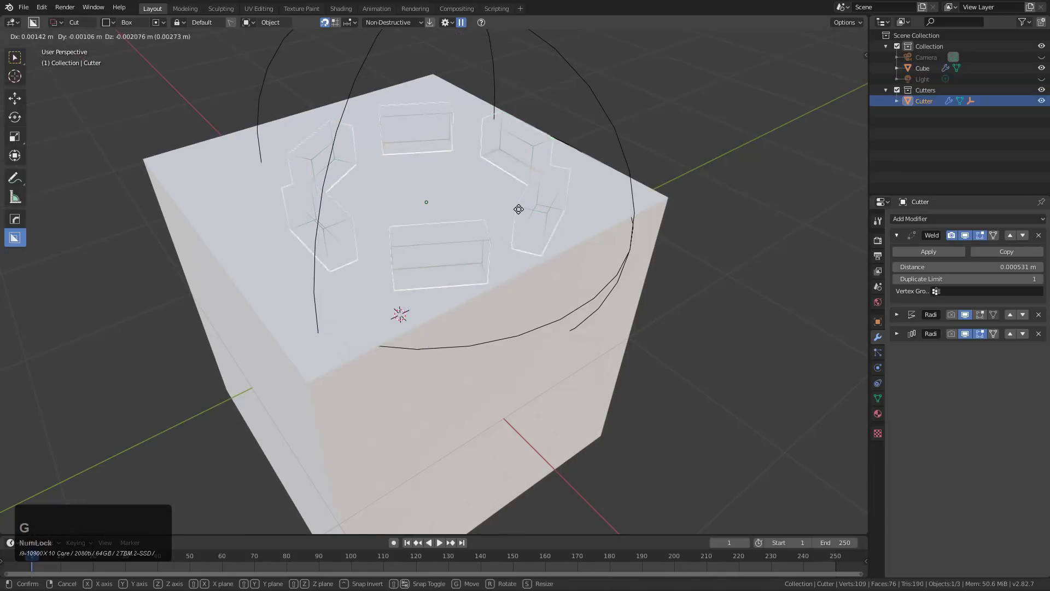
pyautogui.press('g')
pyautogui.press('z')
pyautogui.click(518, 214)
pyautogui.click(826, 36)
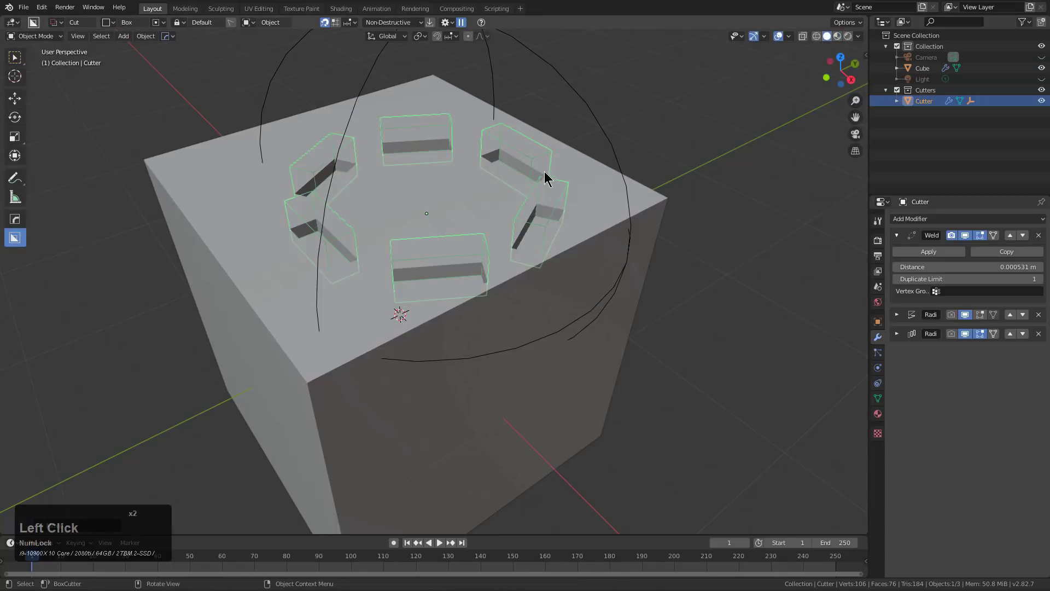
# Cut a narrow upright box recess near the middle of the cube's front face, keeping its cutter live.
pyautogui.scroll(-3, 544, 175)
pyautogui.moveTo(525, 199)
pyautogui.mouseDown(button='middle')
pyautogui.moveTo(494, 237)
pyautogui.moveTo(437, 359)
pyautogui.moveTo(436, 342)
pyautogui.mouseUp(button='middle')
pyautogui.click(438, 358)
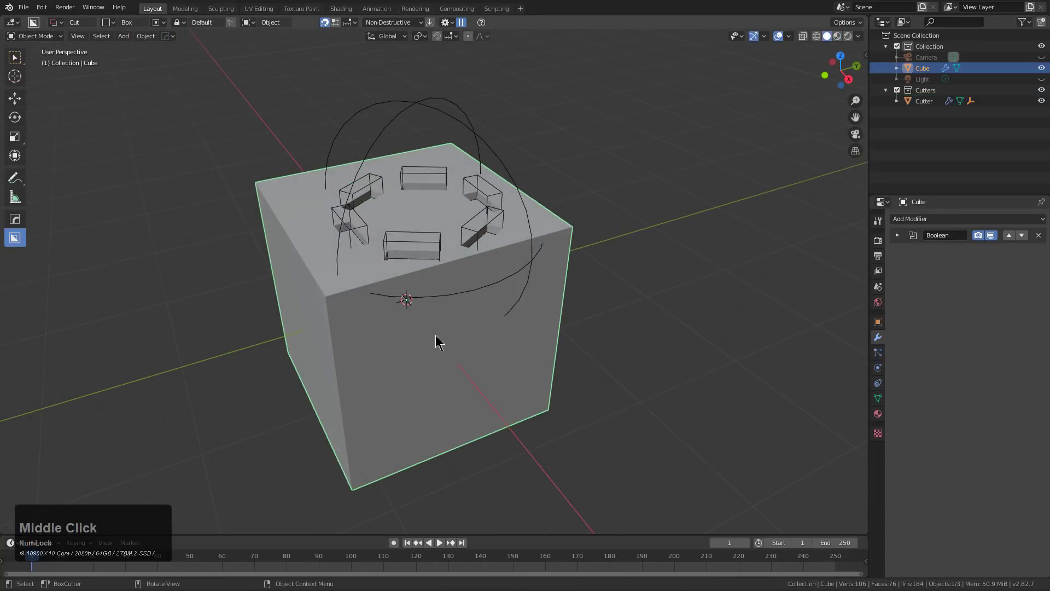
pyautogui.moveTo(300, 219); pyautogui.dragTo(438, 342, button='middle')
pyautogui.scroll(2, 469, 263)
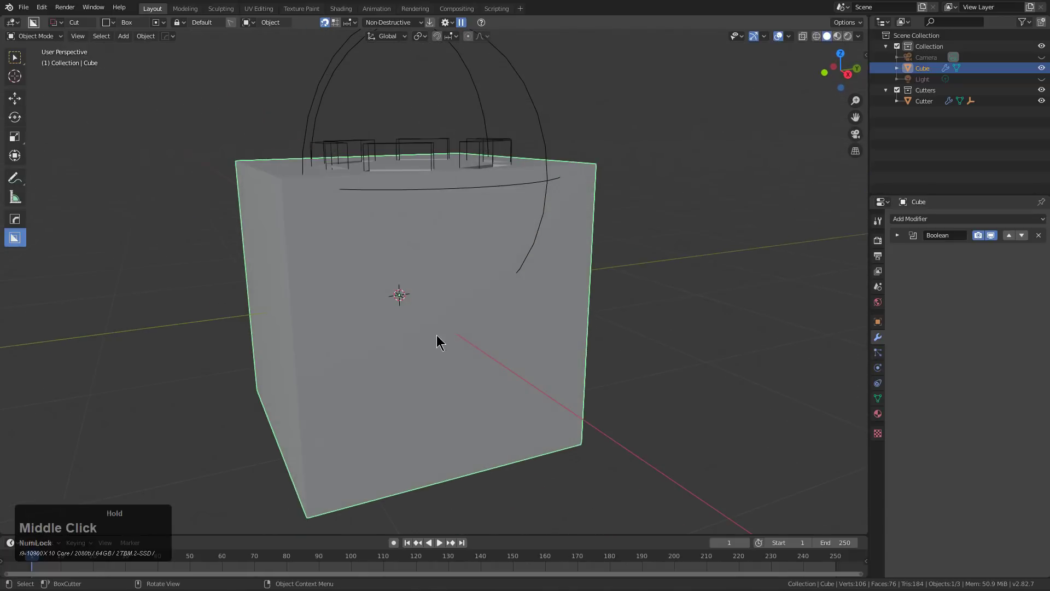
pyautogui.click(441, 335)
pyautogui.moveTo(434, 277); pyautogui.dragTo(451, 334)
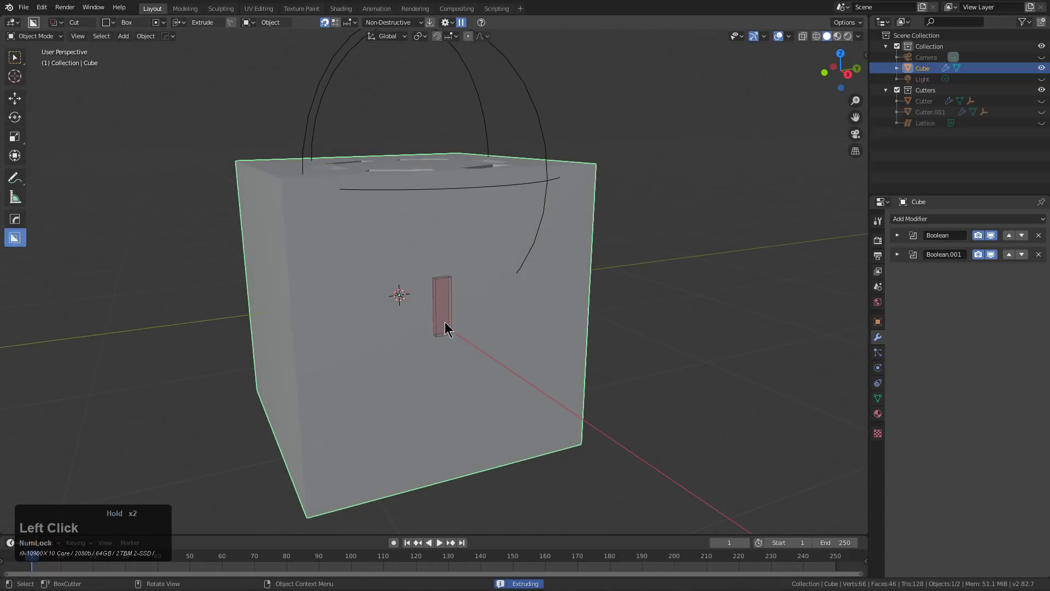
pyautogui.keyDown('shift'); pyautogui.click(438, 314); pyautogui.keyUp('shift')
# Place the 3D cursor on the front face below the recess and radial-array the cutter around it with 9 segments.
pyautogui.moveTo(498, 329)
pyautogui.mouseDown(button='middle')
pyautogui.moveTo(368, 253)
pyautogui.moveTo(397, 270)
pyautogui.mouseUp(button='middle')
pyautogui.keyDown('shift'); pyautogui.rightClick(402, 372); pyautogui.keyUp('shift')
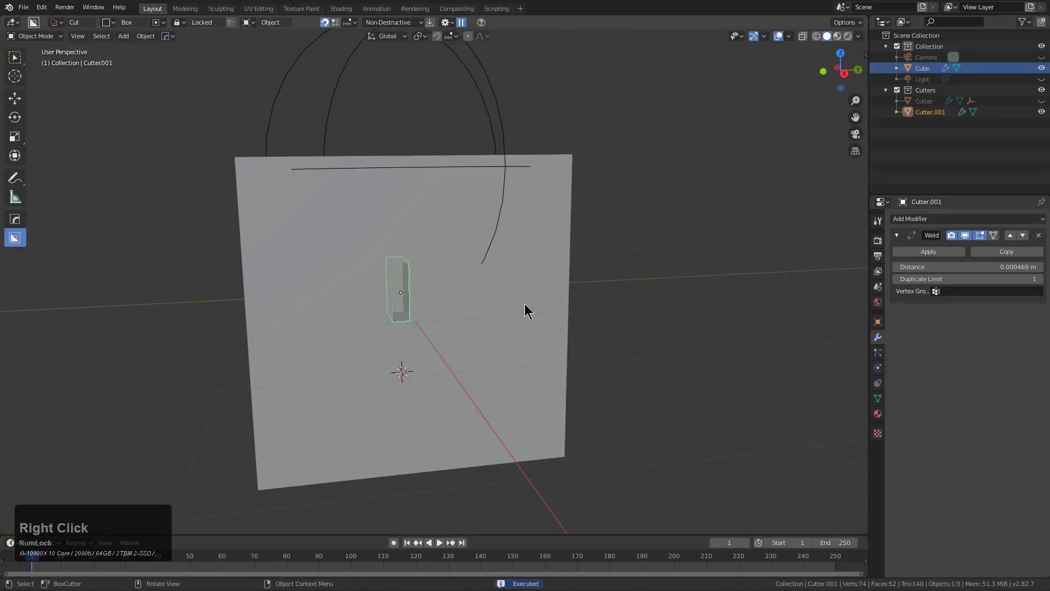
pyautogui.press('q')
pyautogui.moveTo(503, 376)
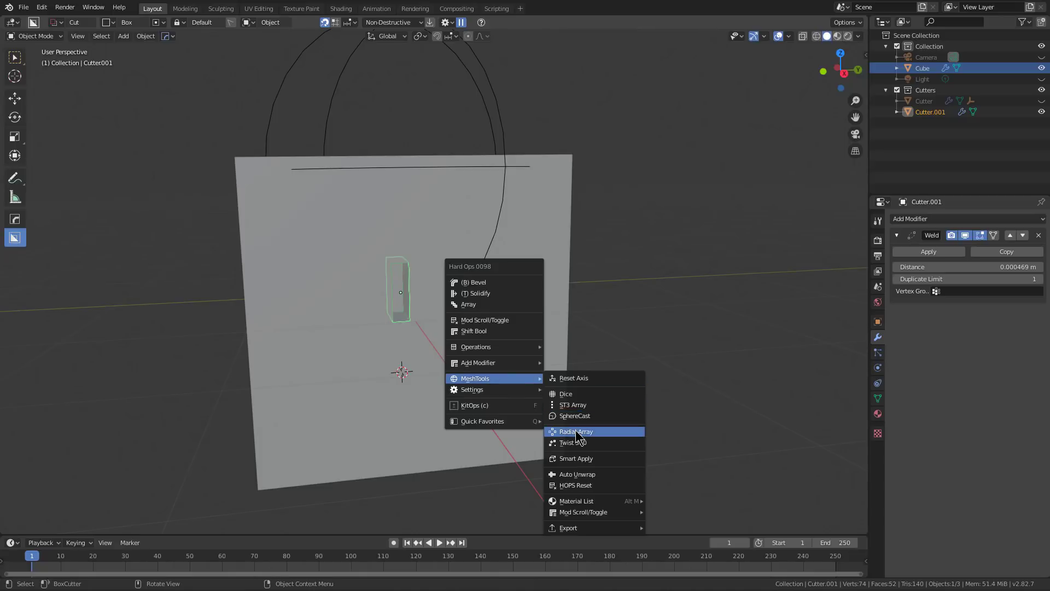
pyautogui.press('ctrl')
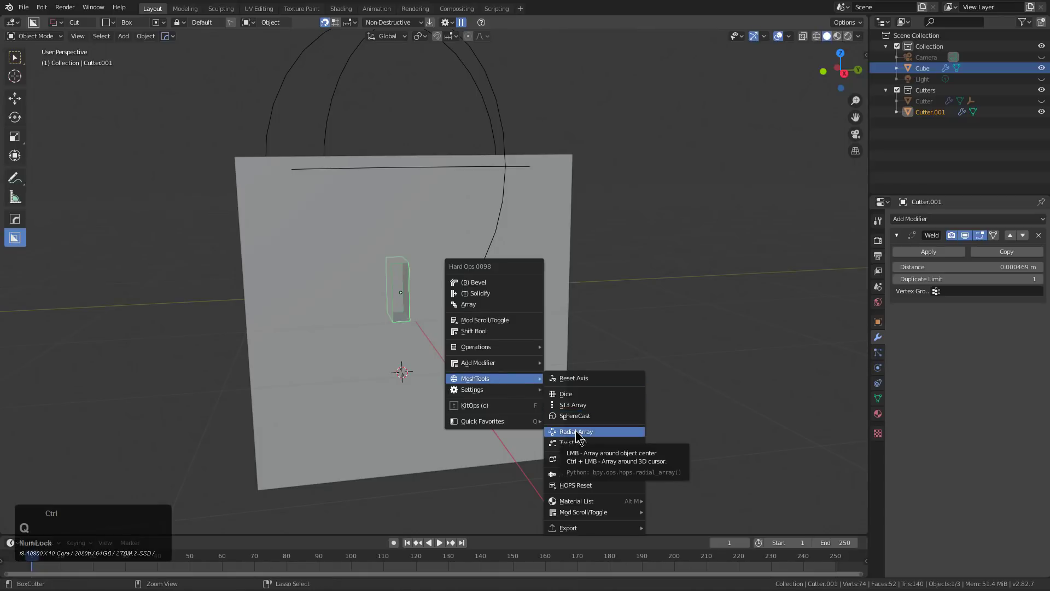
pyautogui.keyDown('ctrl'); pyautogui.click(576, 432); pyautogui.keyUp('ctrl')
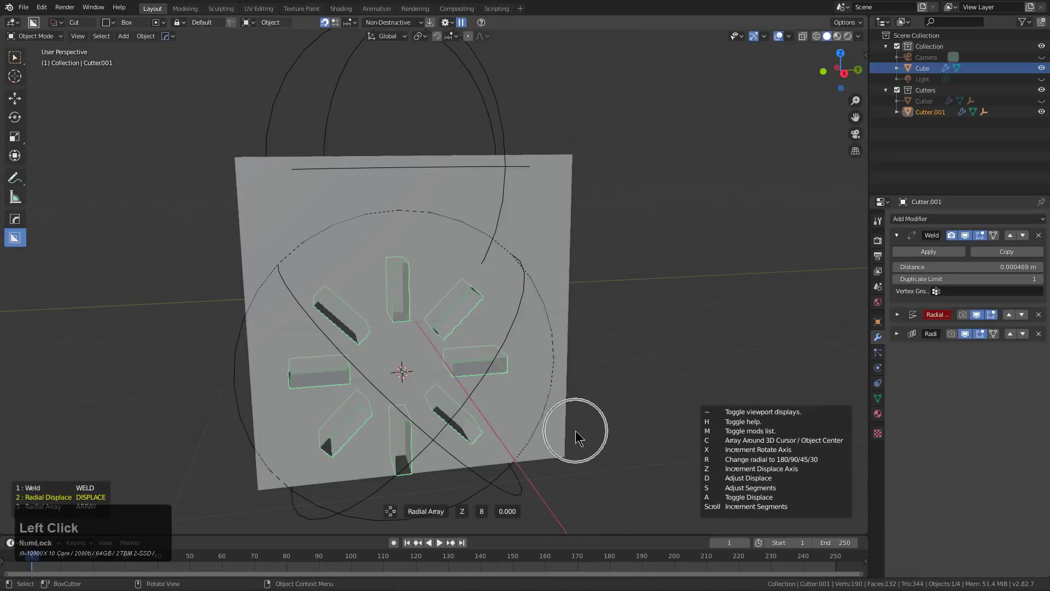
pyautogui.scroll(5, 575, 432)
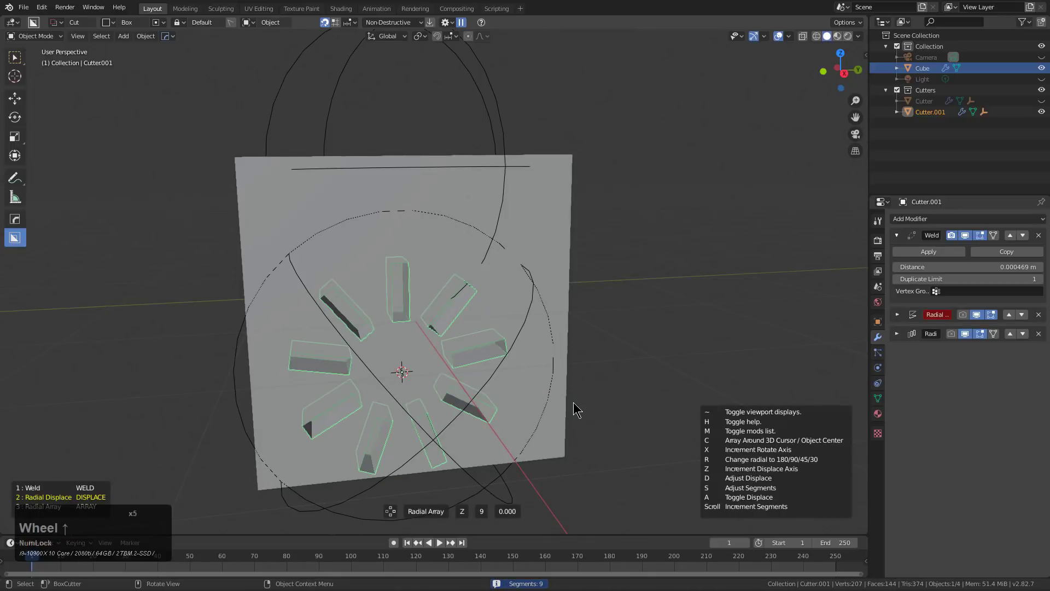
# Adjust the radial displacement to 0.476 and reduce the array to 8 segments.
pyautogui.press('d')
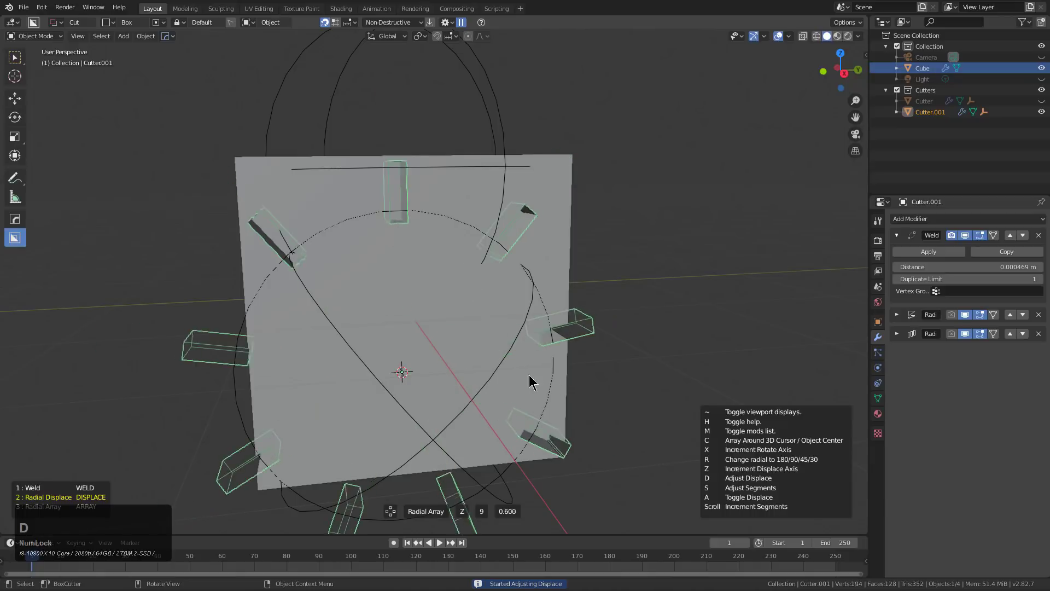
pyautogui.press('d')
pyautogui.press('d')
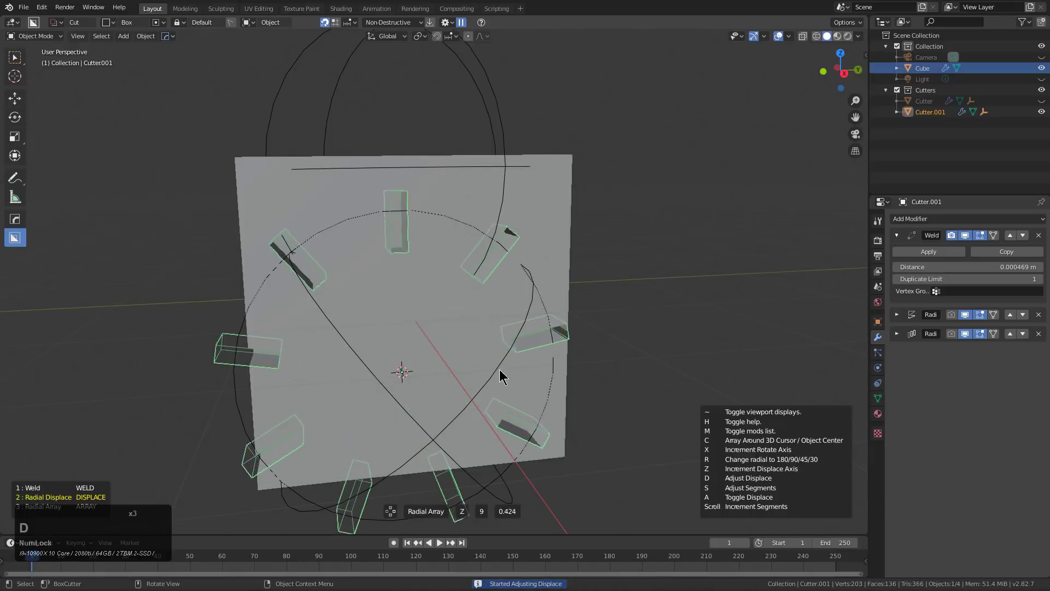
pyautogui.press('d')
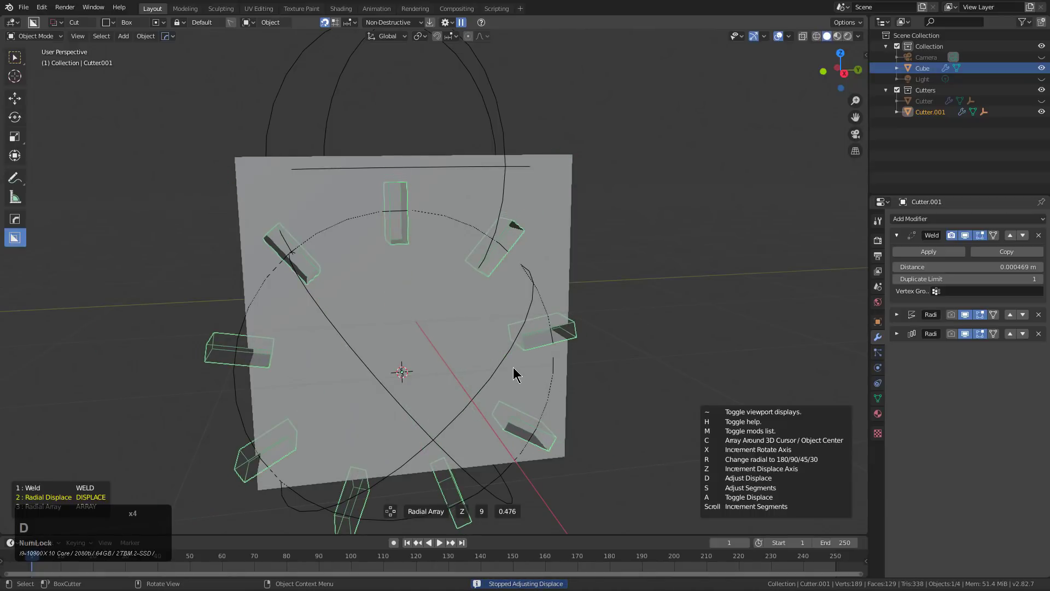
pyautogui.moveTo(514, 368)
pyautogui.mouseDown(button='middle')
pyautogui.moveTo(566, 357)
pyautogui.moveTo(483, 374)
pyautogui.moveTo(529, 364)
pyautogui.moveTo(525, 353)
pyautogui.mouseUp(button='middle')
pyautogui.scroll(-2, 525, 352)
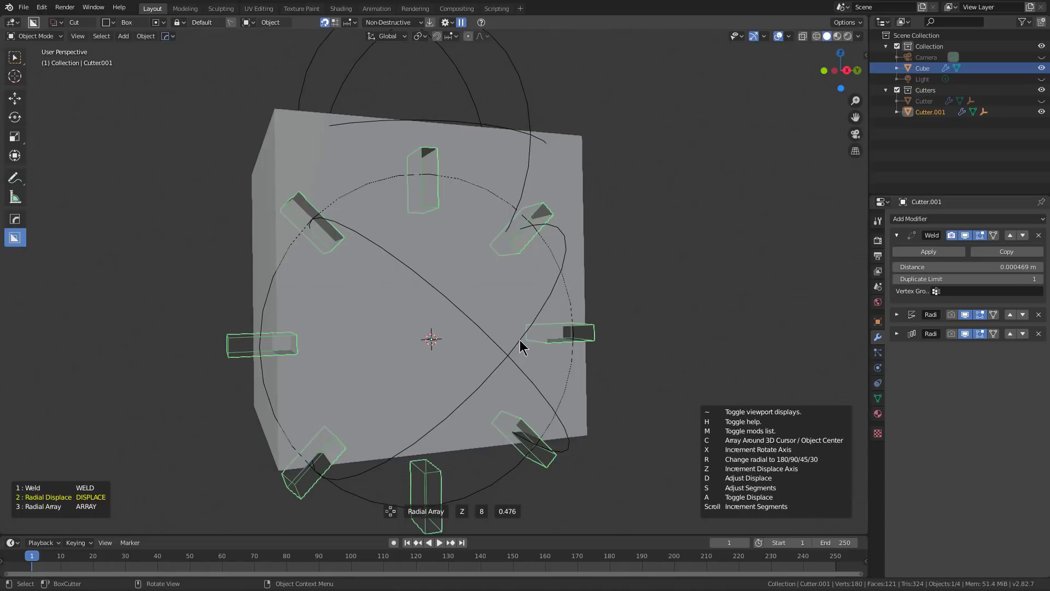
# Cycle the array rotation through the 180, 90 and 60 degree presets back to 360, and accept the array.
pyautogui.press('r')
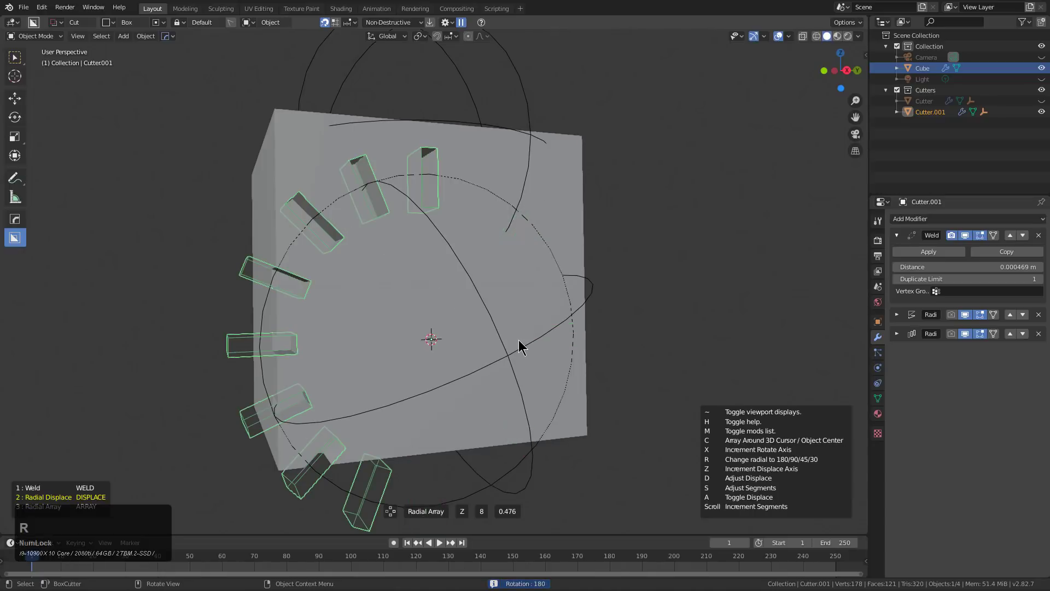
pyautogui.press('r')
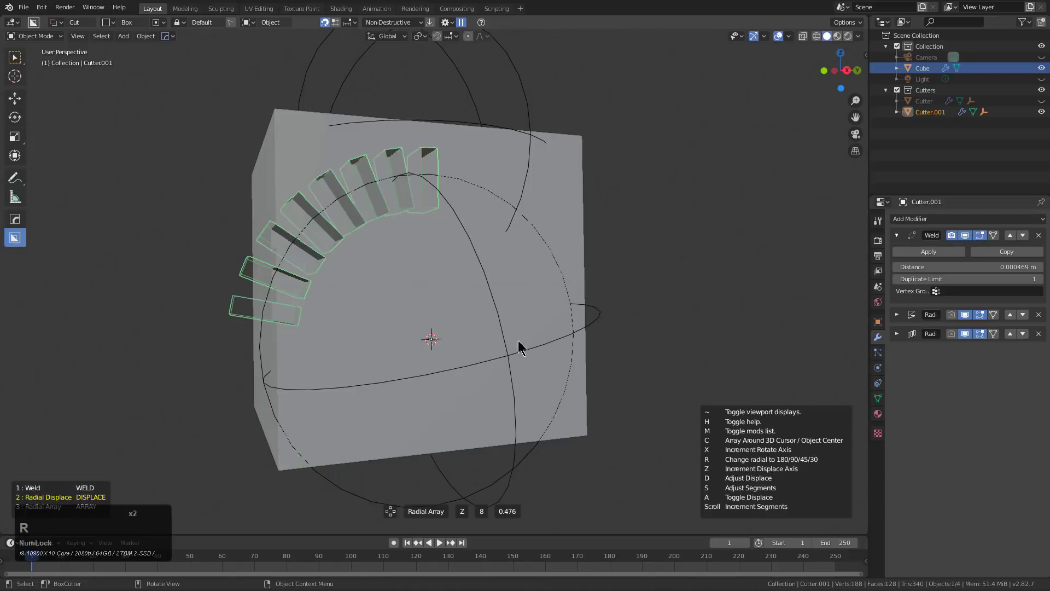
pyautogui.press('r')
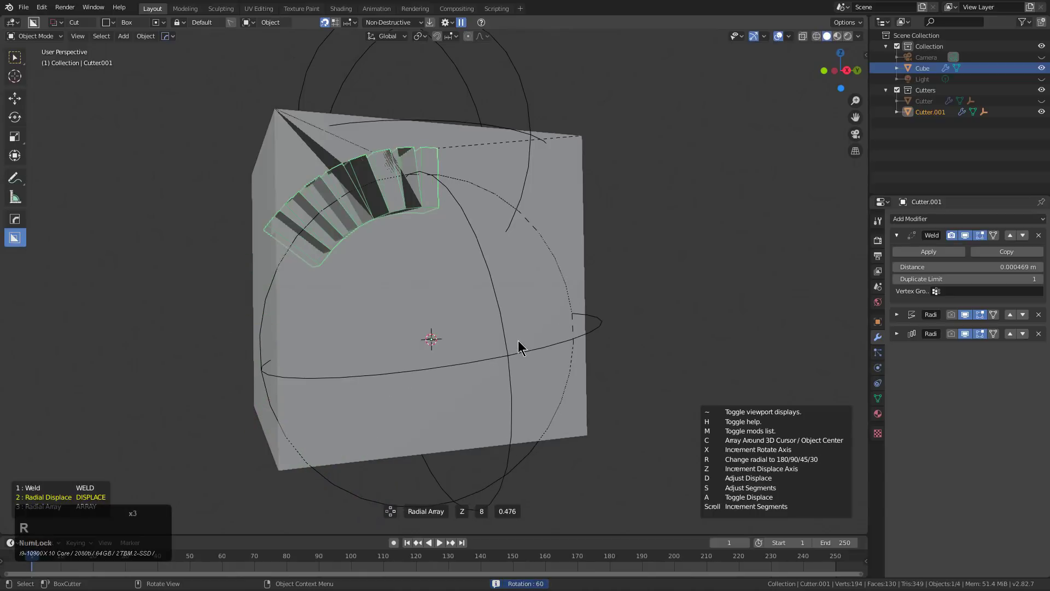
pyautogui.press('r')
pyautogui.press('r')
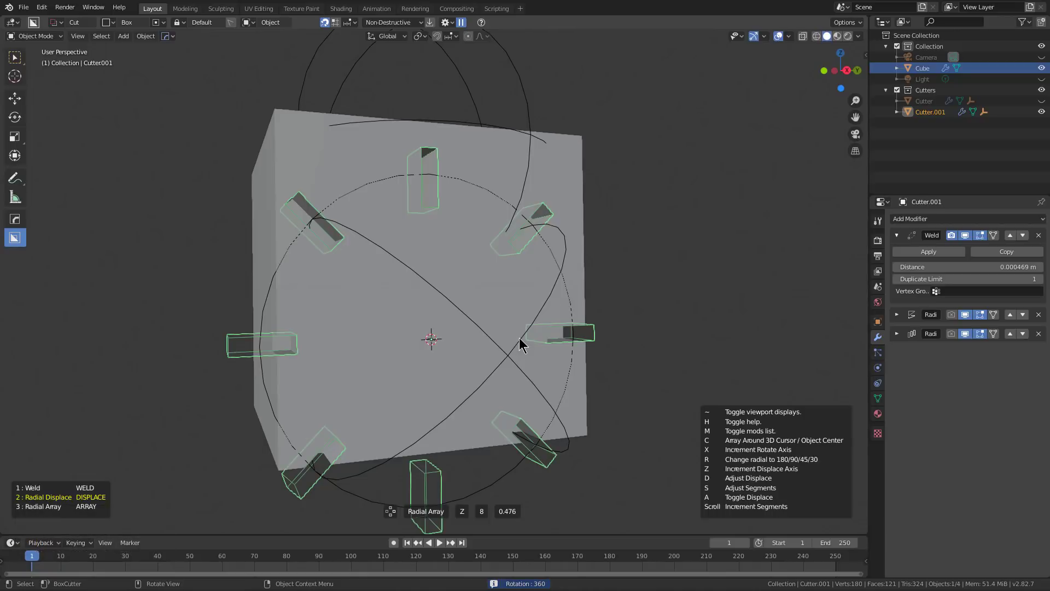
pyautogui.click(523, 319)
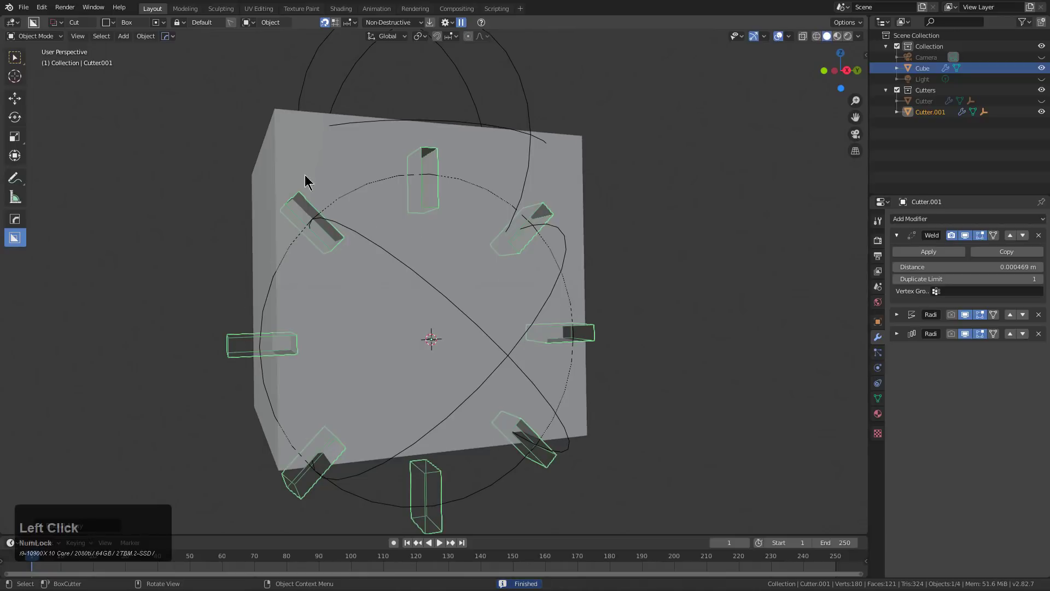
# Select the array's radial empty and insert a division by 2 before count in its Z rotation driver expression.
pyautogui.click(527, 339)
pyautogui.doubleClick(986, 308)
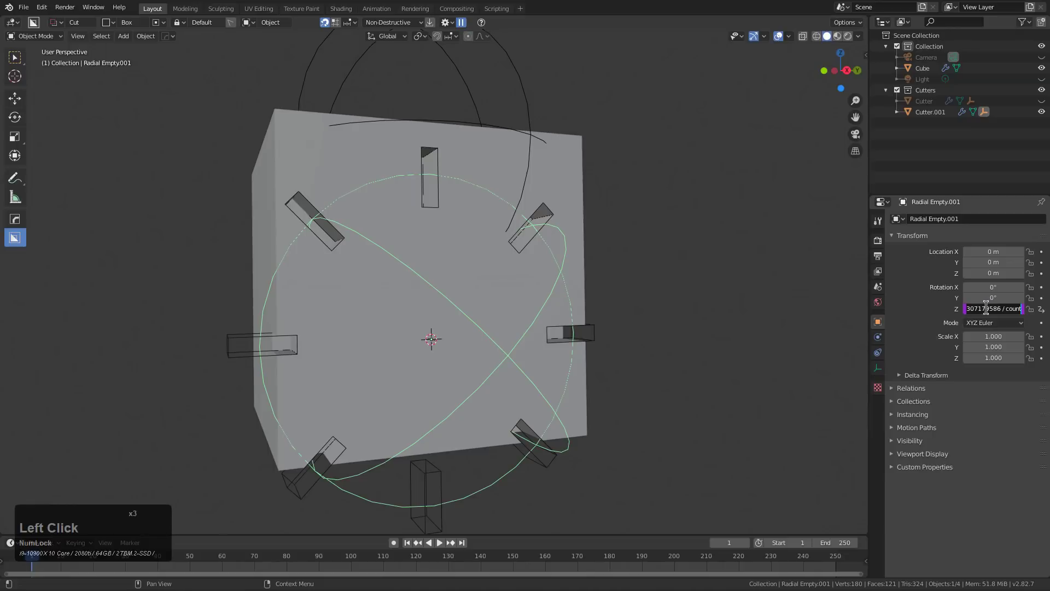
pyautogui.doubleClick(995, 304)
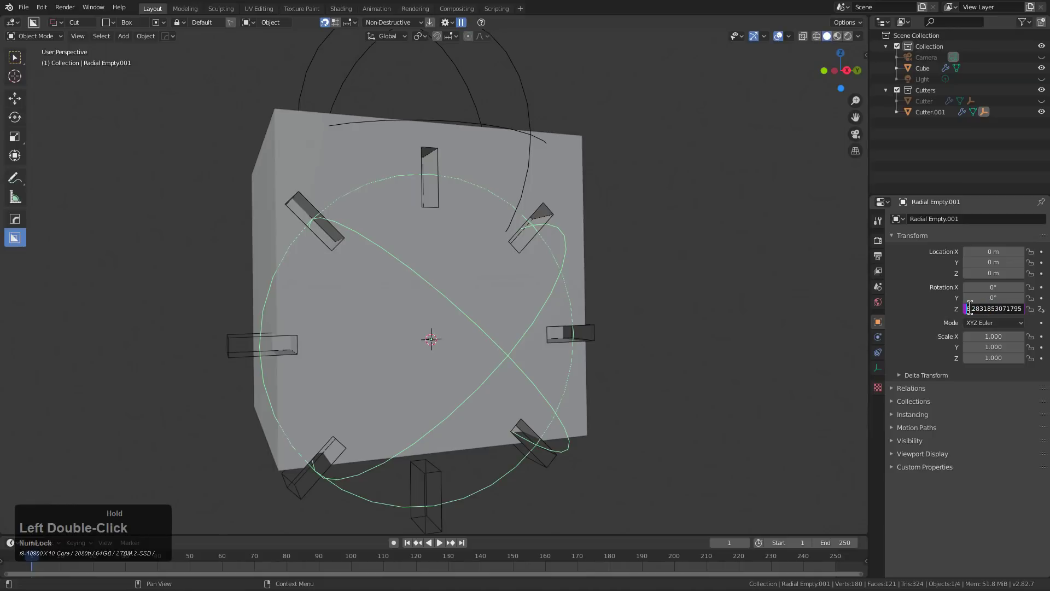
pyautogui.click(983, 308)
pyautogui.moveTo(985, 308); pyautogui.dragTo(1020, 308)
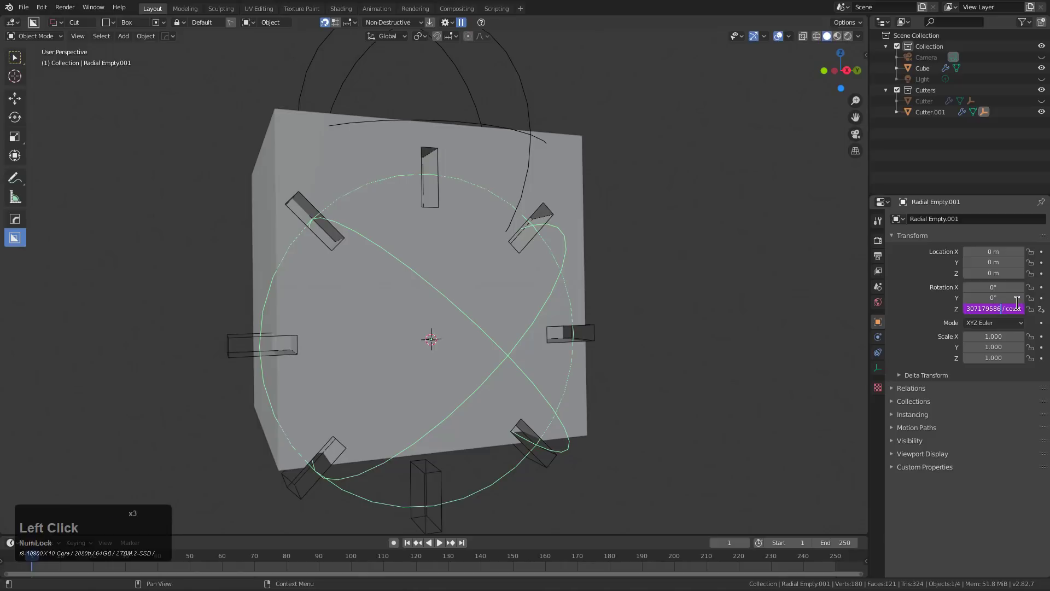
pyautogui.write('/2')
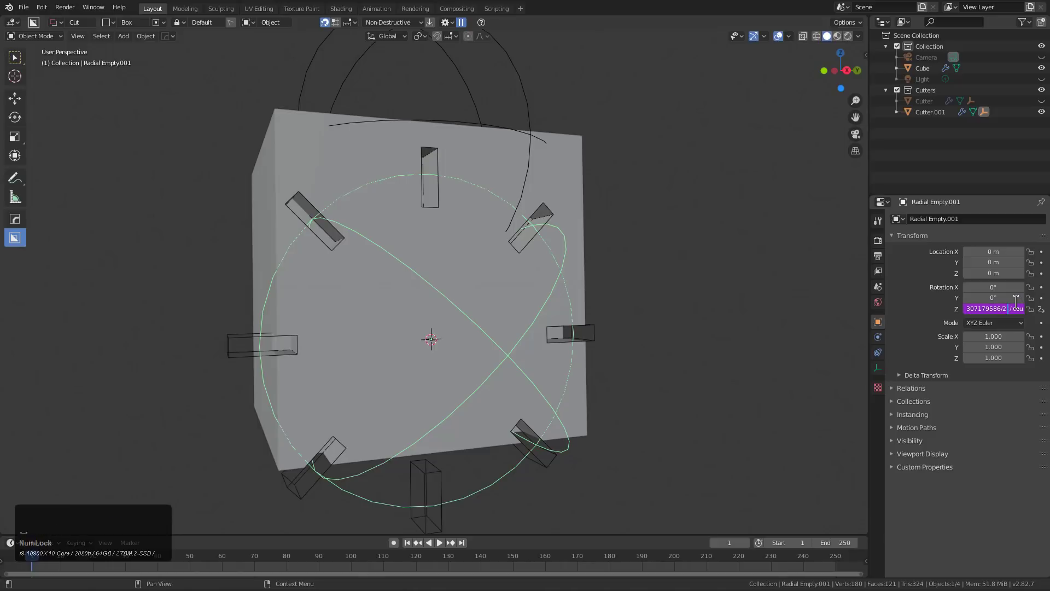
pyautogui.press('KP_Enter')
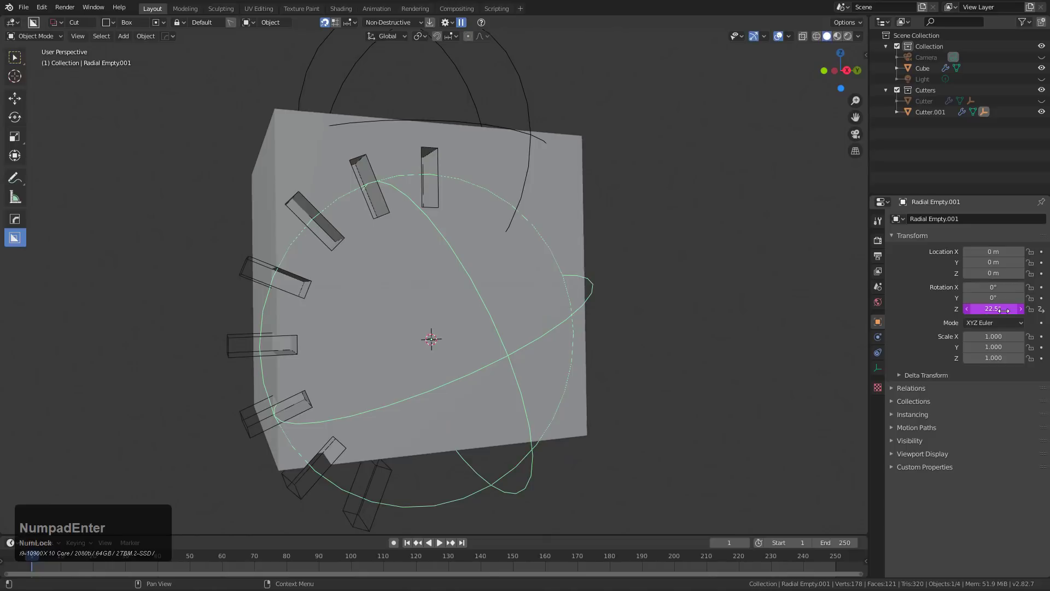
# Change the divisor in the empty's Z rotation driver expression to give a quarter-circle sweep with 11.3° between copies.
pyautogui.click(1004, 310)
pyautogui.doubleClick(1005, 308)
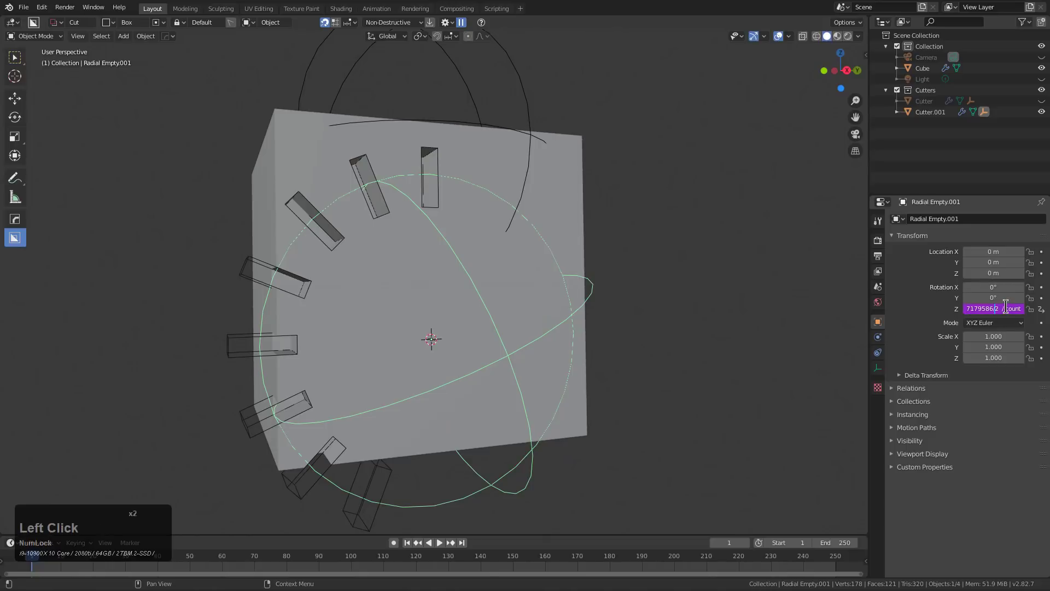
pyautogui.press('KP_Enter')
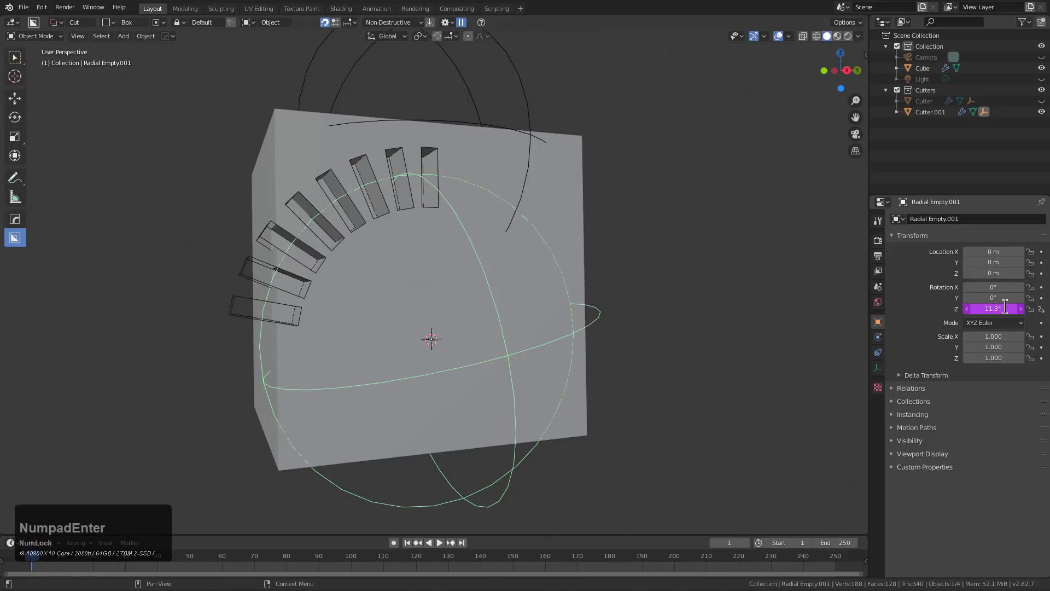
# Delete the driver from the radial empty's Z rotation.
pyautogui.scroll(2, 410, 186)
pyautogui.moveTo(398, 204); pyautogui.dragTo(524, 223, button='middle')
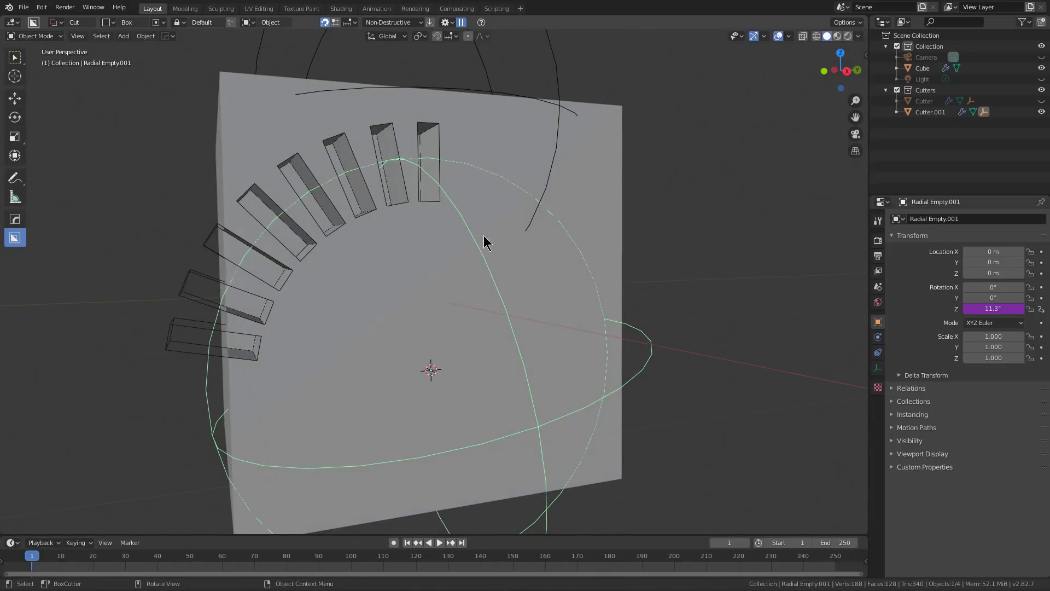
pyautogui.rightClick(990, 309)
pyautogui.click(990, 311)
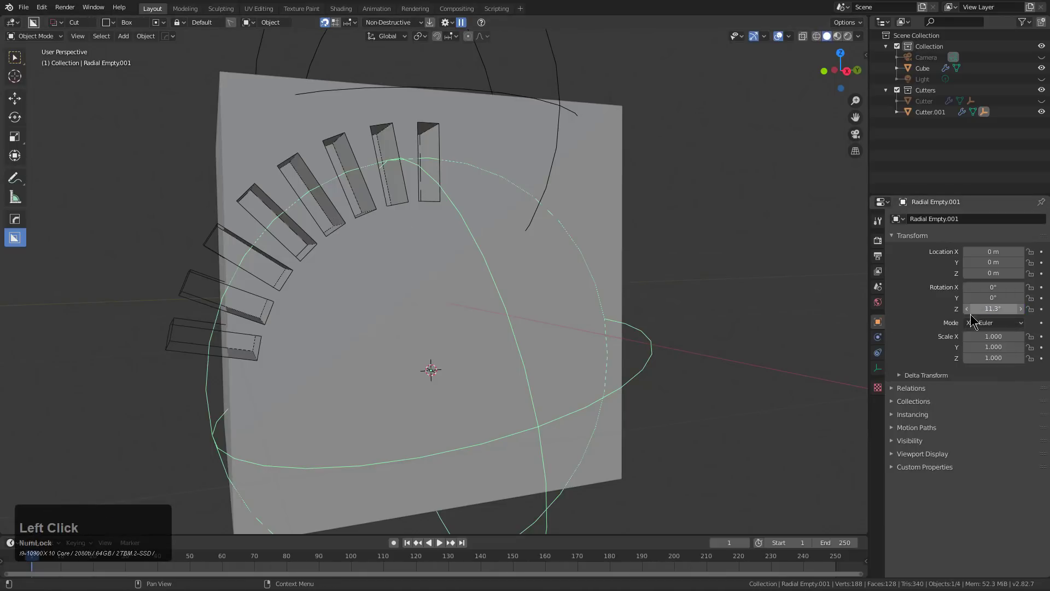
# Rotate the radial empty freehand about the global X axis by about 30° to spread the copies.
pyautogui.click(616, 402)
pyautogui.click(615, 402)
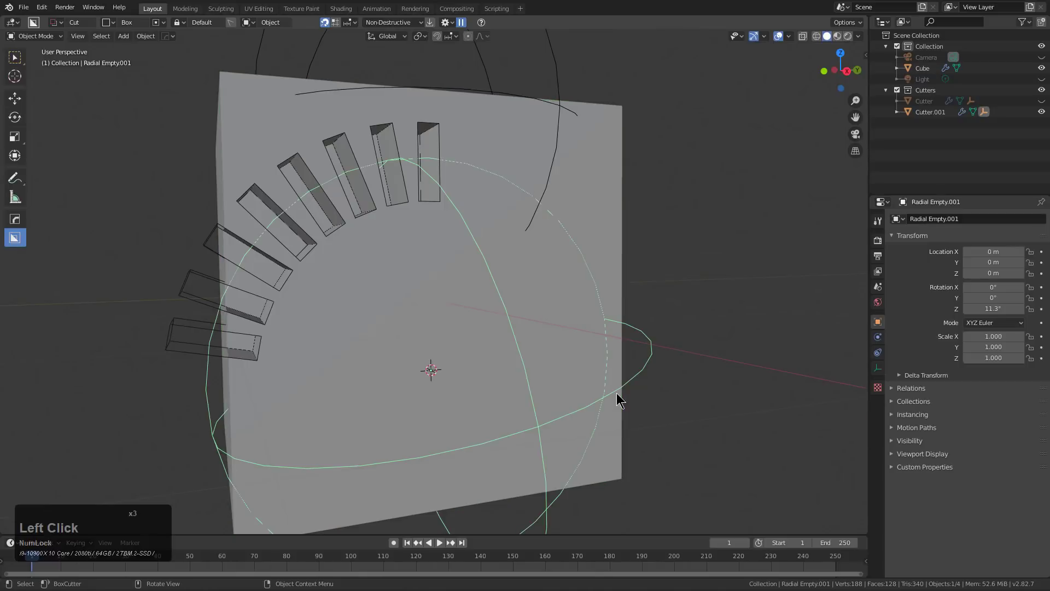
pyautogui.press('r')
pyautogui.press('x')
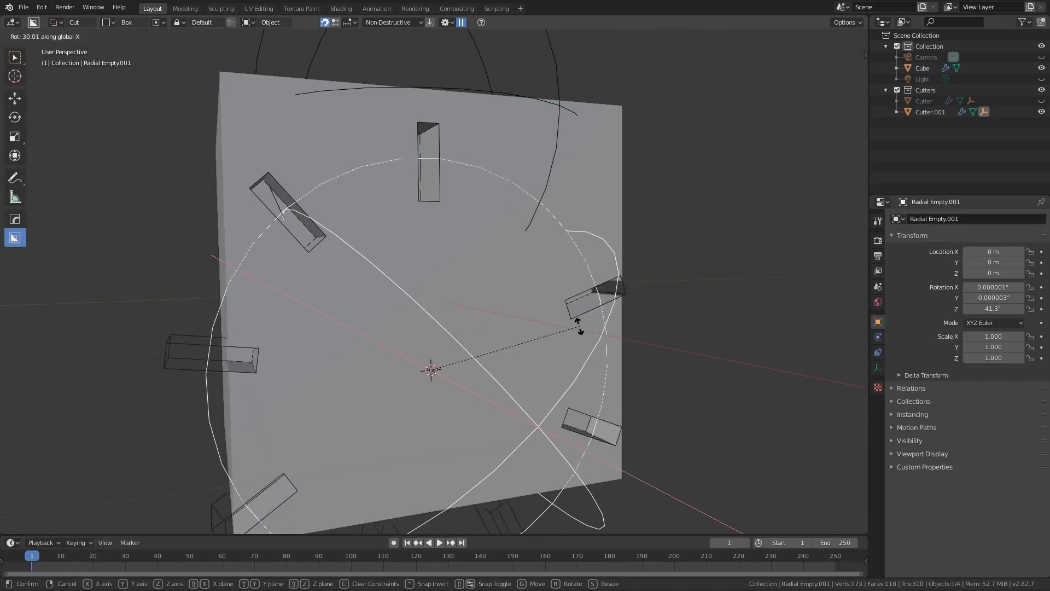
pyautogui.click(575, 291)
# Select the front-face cutter and rerun Radial Array on it to rebuild the 8-segment full circle around Z.
pyautogui.click(625, 293)
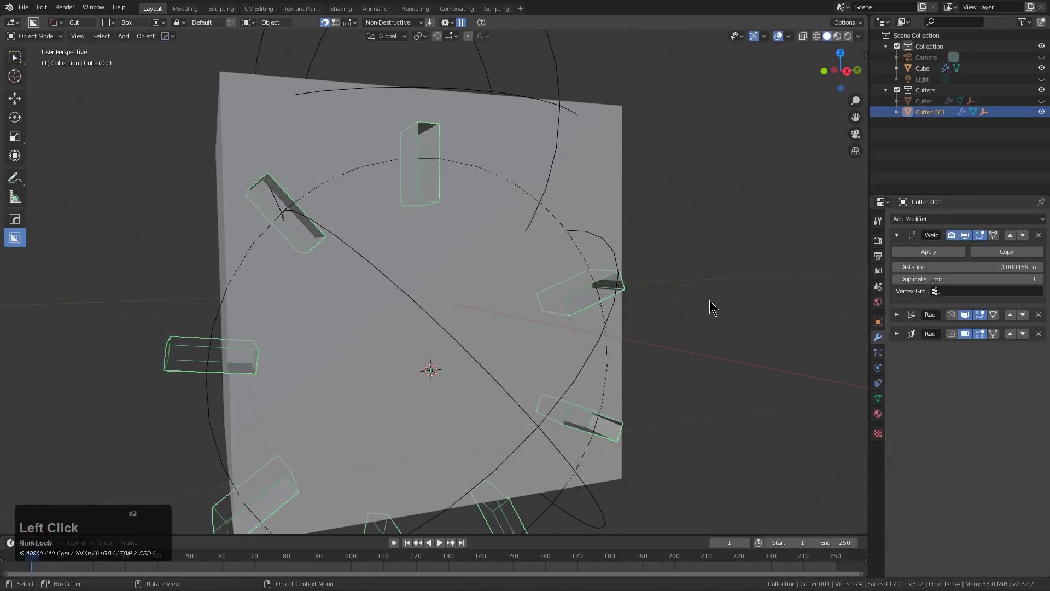
pyautogui.press('q')
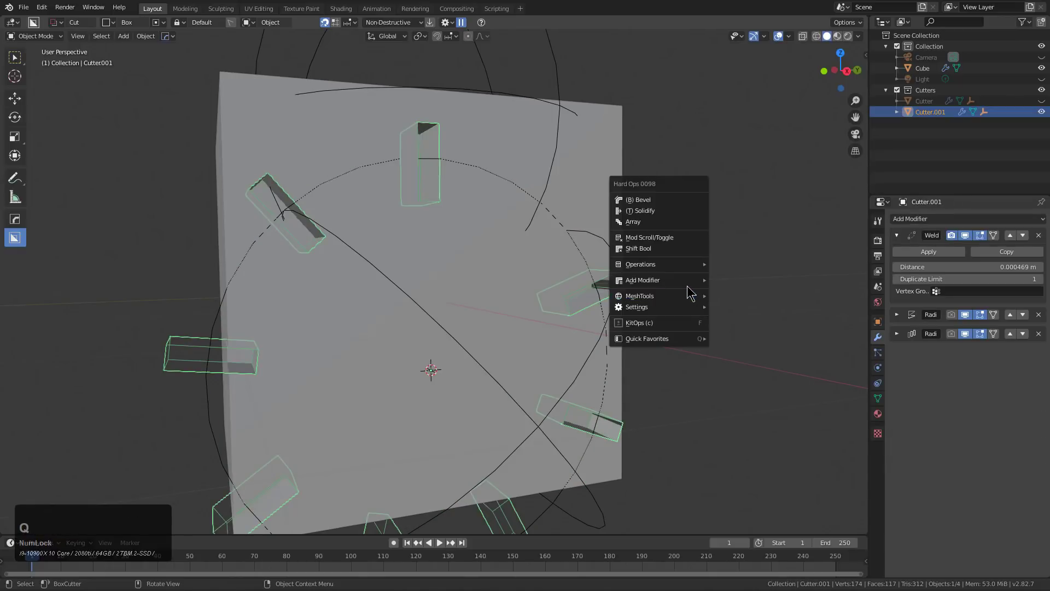
pyautogui.moveTo(688, 282)
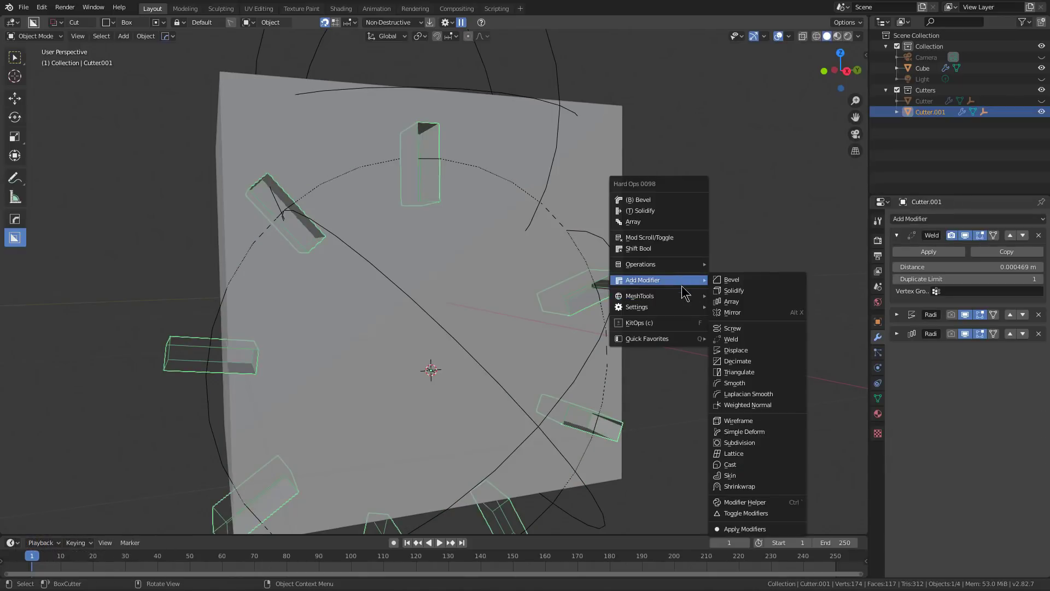
pyautogui.click(740, 347)
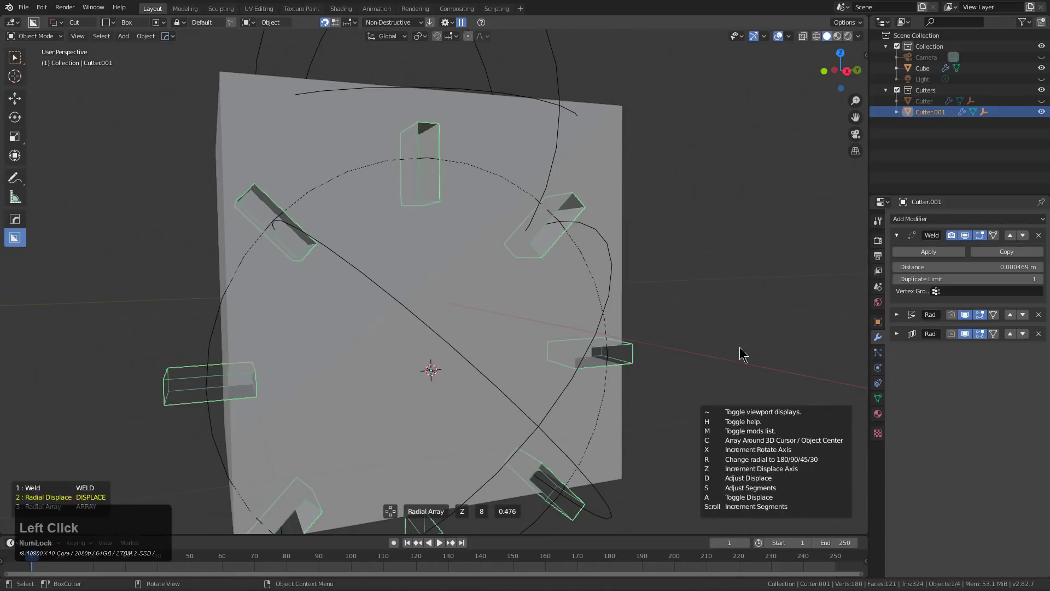
# Increase the radial array to about 25 segments, confirm it, and select its empty.
pyautogui.scroll(15, 741, 354)
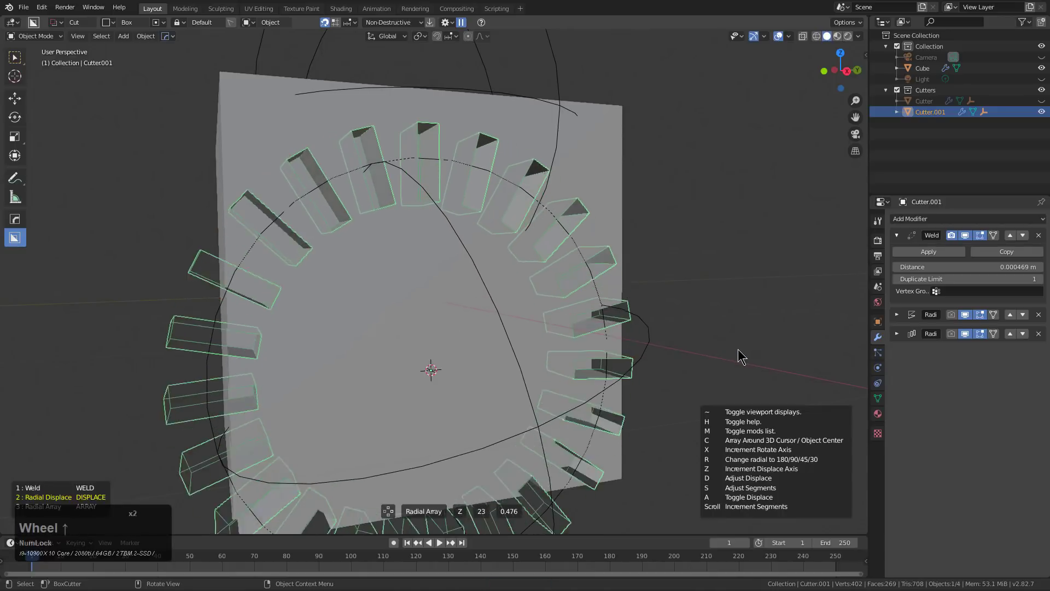
pyautogui.click(741, 354)
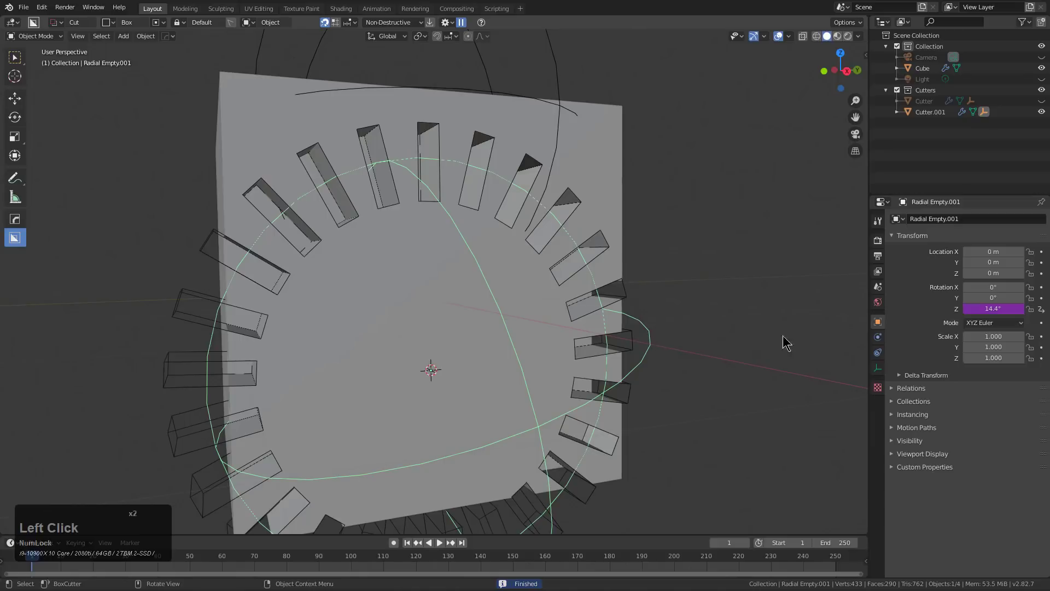
# Delete the drivers from the radial empty's rotation and rotate the empty about the global X axis.
pyautogui.rightClick(981, 311)
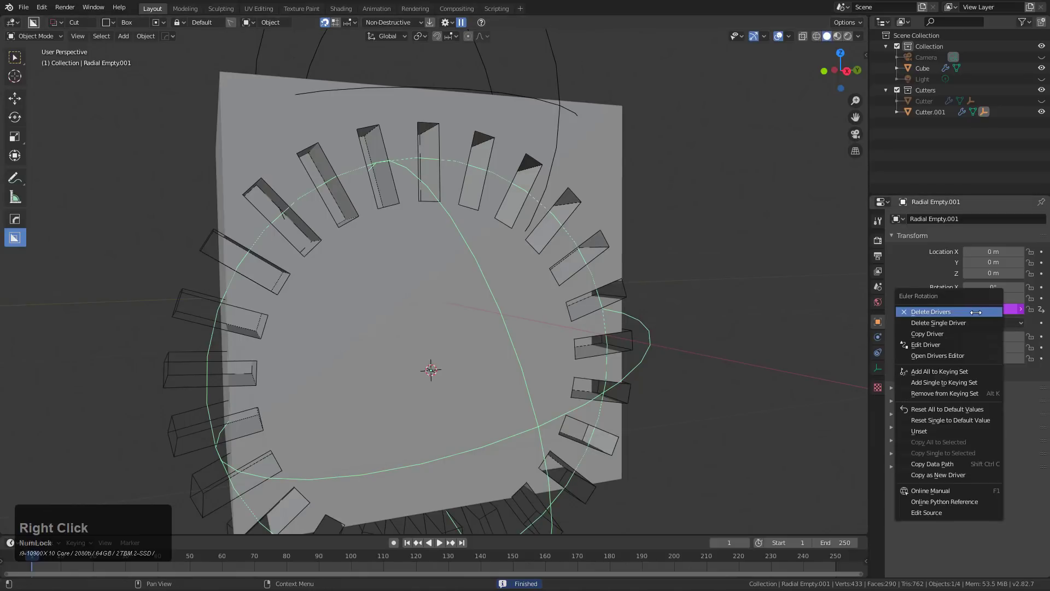
pyautogui.click(976, 312)
pyautogui.scroll(-2, 703, 297)
pyautogui.press('r')
pyautogui.press('x')
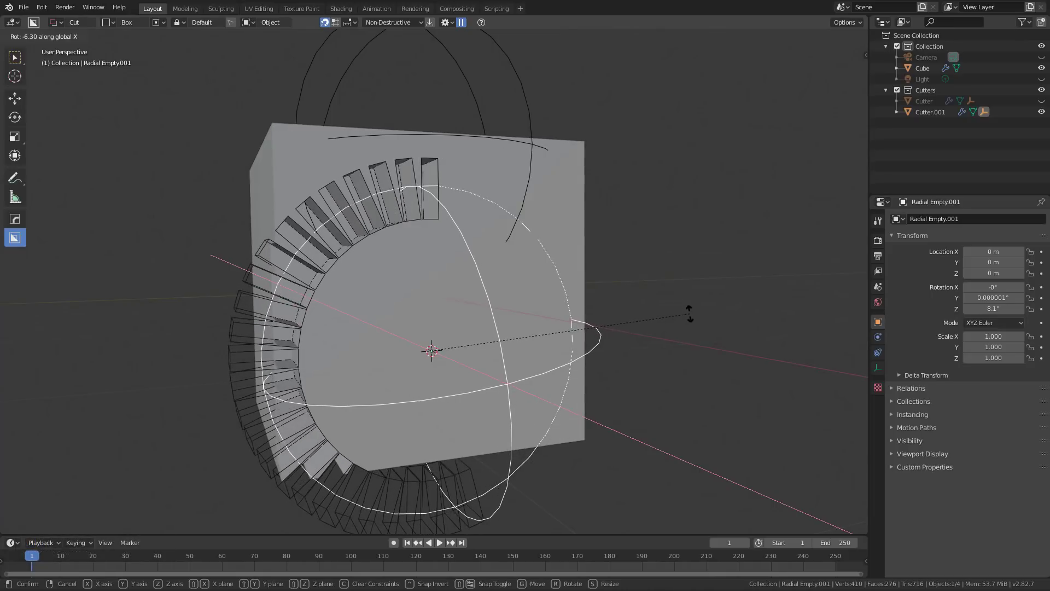
pyautogui.click(689, 313)
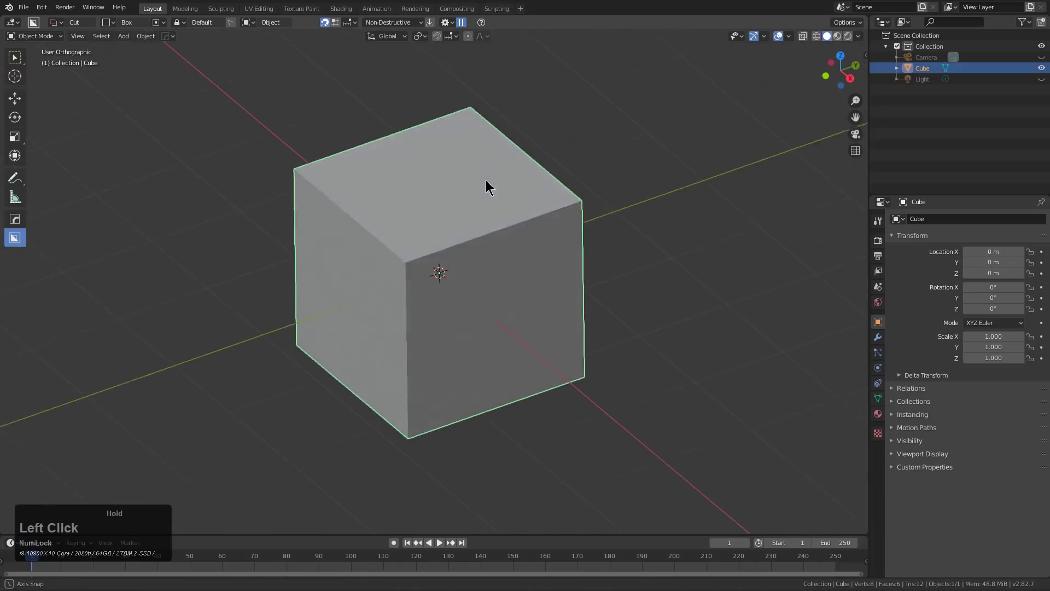
# Move the cube away from the origin to about X -6.4 m, Y -3.6 m, Z 5.3 m.
pyautogui.keyDown('shift'); pyautogui.scroll(-2, 485, 183); pyautogui.keyUp('shift')
pyautogui.keyDown('shift'); pyautogui.moveTo(446, 267); pyautogui.dragTo(506, 293, button='middle'); pyautogui.keyUp('shift')
pyautogui.scroll(-4, 535, 353)
pyautogui.press('g')
pyautogui.click(281, 143)
pyautogui.scroll(6, 464, 342)
pyautogui.keyDown('shift'); pyautogui.moveTo(222, 144); pyautogui.dragTo(391, 320, button='middle'); pyautogui.keyUp('shift')
# Duplicate the cube and position the copy so it overlaps an upper corner of the original.
pyautogui.hotkey('shift', 'd')
pyautogui.click(390, 213)
pyautogui.keyDown('shift'); pyautogui.moveTo(395, 219); pyautogui.dragTo(506, 298, button='middle'); pyautogui.keyUp('shift')
pyautogui.scroll(2, 507, 296)
pyautogui.press('g')
pyautogui.click(460, 271)
# Subtract the duplicate from the original cube with a Hard Ops Boolean Difference.
pyautogui.keyDown('shift'); pyautogui.click(534, 285); pyautogui.keyUp('shift')
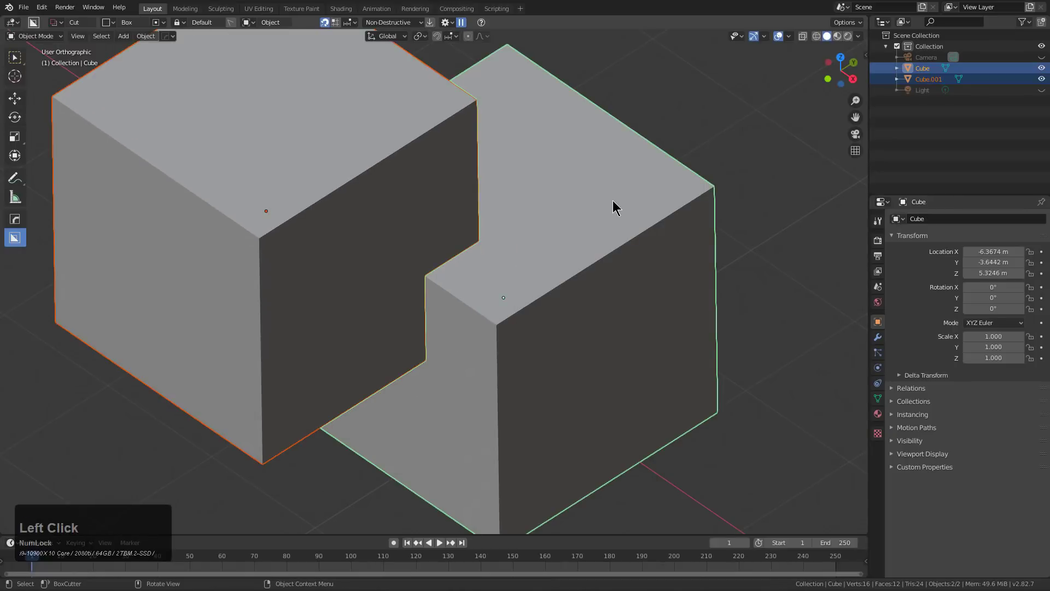
pyautogui.press('q')
pyautogui.click(591, 117)
pyautogui.keyDown('shift'); pyautogui.moveTo(465, 250); pyautogui.dragTo(585, 305, button='middle'); pyautogui.keyUp('shift')
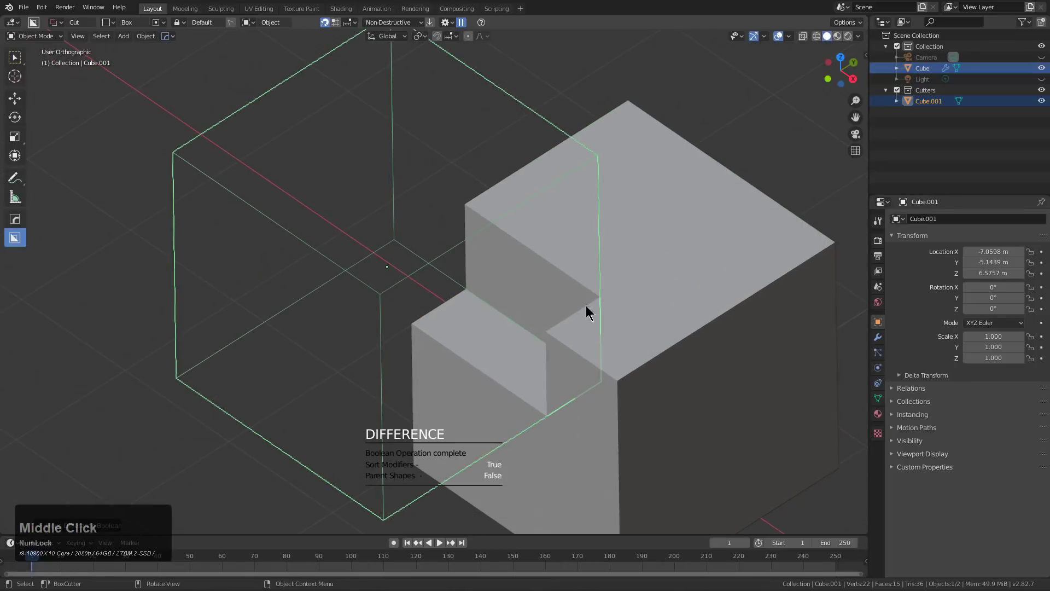
# Duplicate the cutter cube, scale the copy to about 0.83, and move it to overlap both the first cutter and the cut cube.
pyautogui.hotkey('shift', 'd')
pyautogui.rightClick(563, 276)
pyautogui.press('s')
pyautogui.click(563, 312)
pyautogui.press('g')
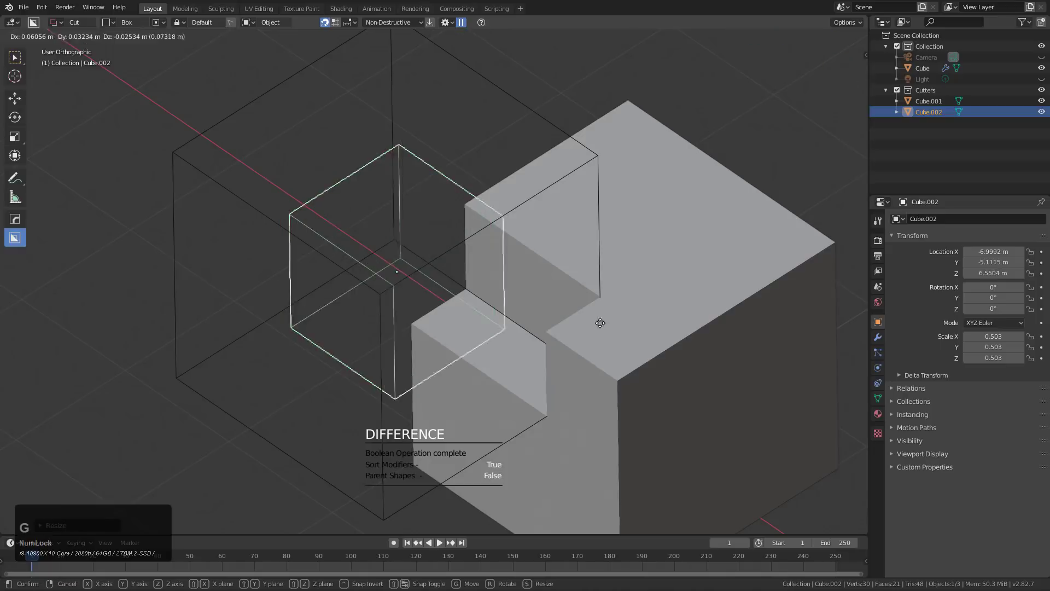
pyautogui.click(758, 405)
pyautogui.moveTo(691, 380); pyautogui.dragTo(654, 329, button='middle')
pyautogui.press('s')
pyautogui.click(740, 328)
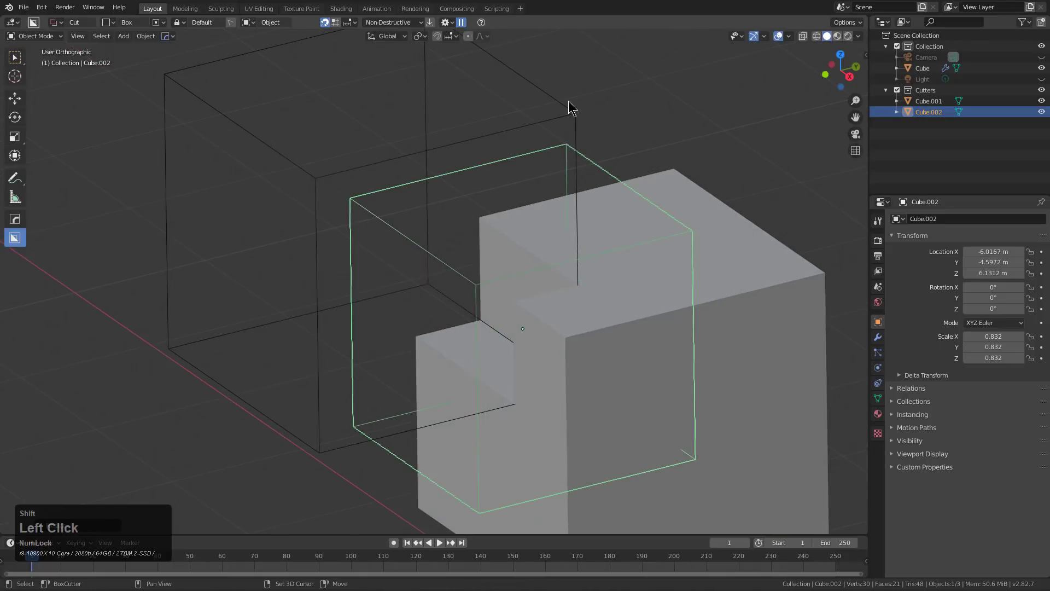
# Subtract the smaller cutter from the larger cutter with a Boolean Difference.
pyautogui.keyDown('shift'); pyautogui.click(568, 102); pyautogui.keyUp('shift')
pyautogui.press('q')
pyautogui.click(664, 158)
pyautogui.press('Escape')
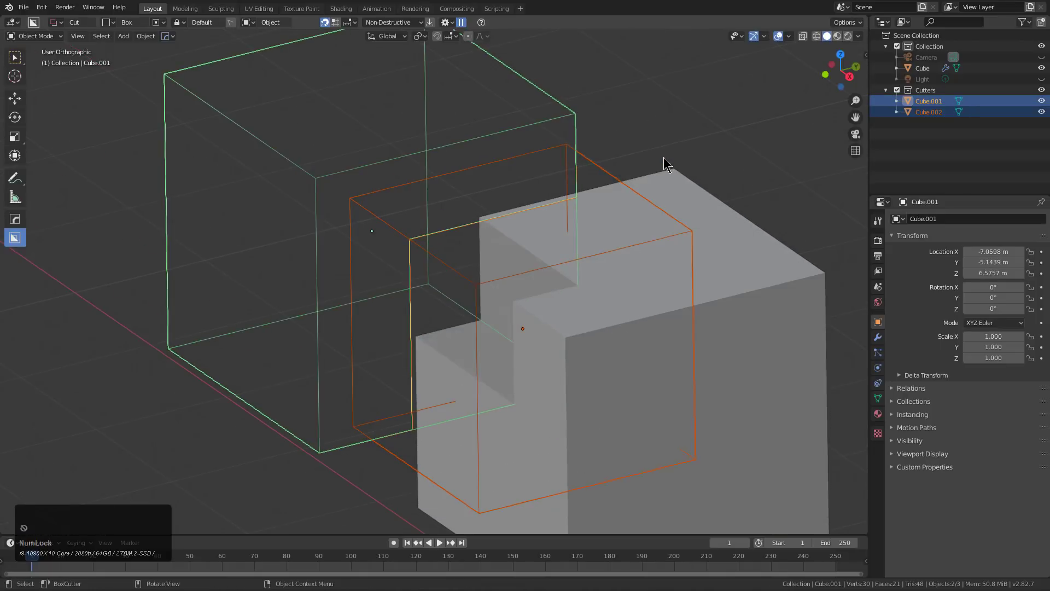
pyautogui.press('q')
pyautogui.moveTo(637, 200)
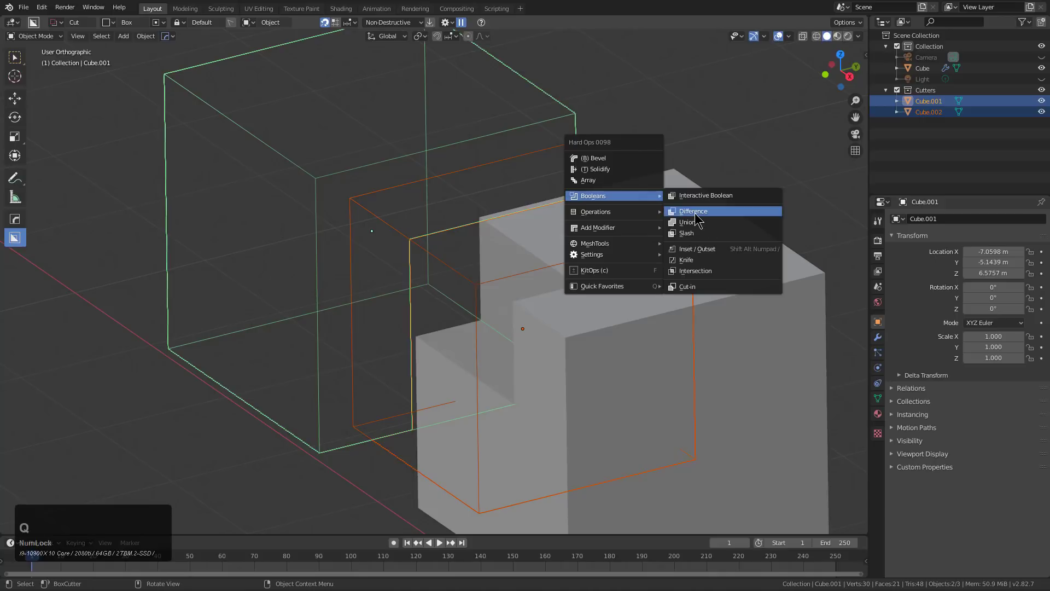
pyautogui.click(695, 218)
pyautogui.moveTo(621, 235); pyautogui.dragTo(654, 286, button='middle')
# Select only the main cube and run Late Parent on its boolean cutters.
pyautogui.click(662, 320)
pyautogui.press('q')
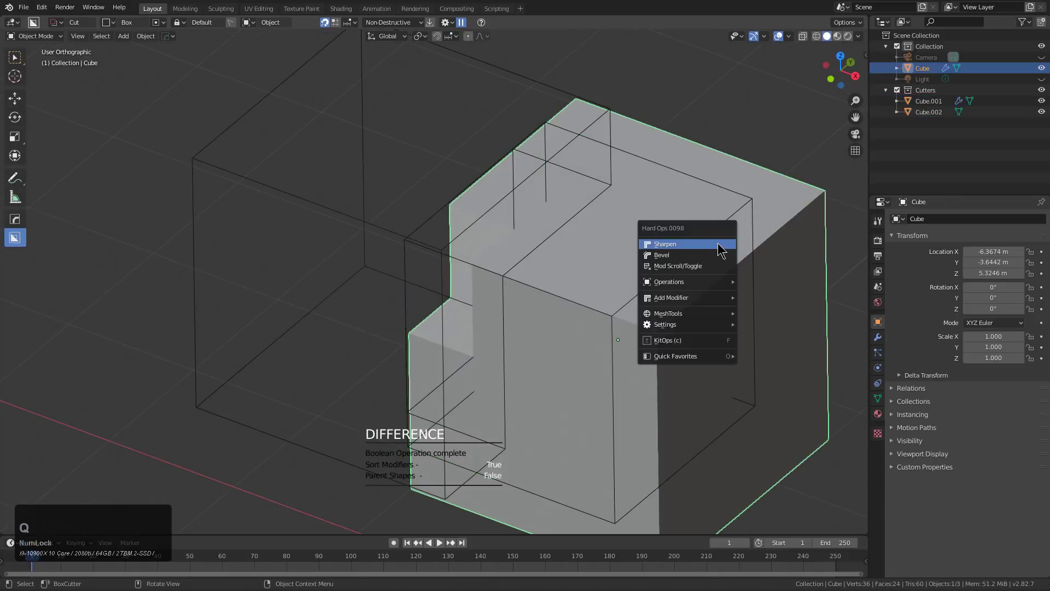
pyautogui.moveTo(703, 283)
pyautogui.click(766, 436)
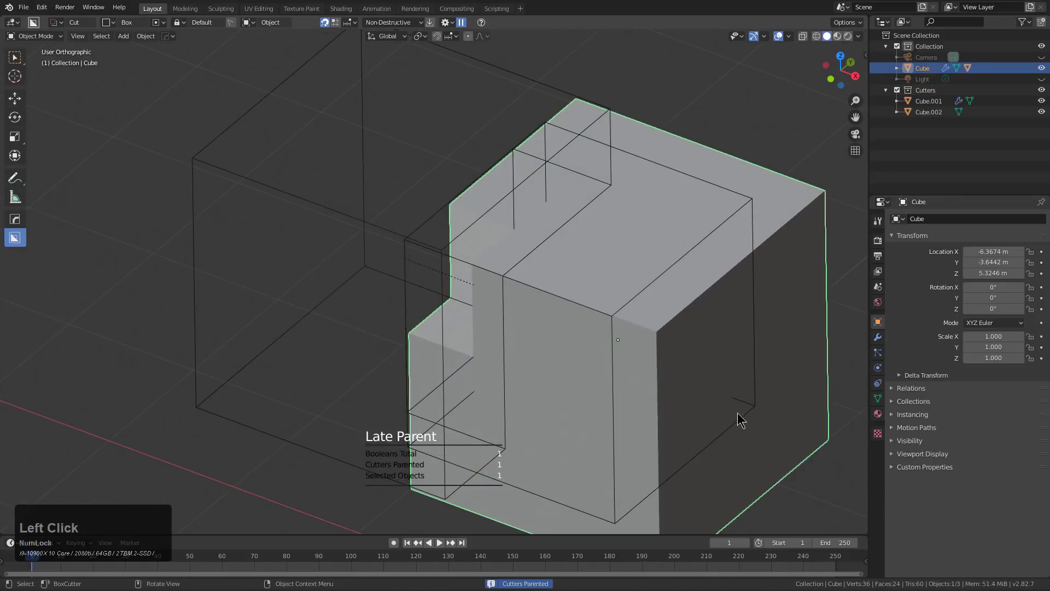
# Try moving the main cube to check whether both cutters follow it, and cancel the move.
pyautogui.scroll(-5, 740, 420)
pyautogui.press('g')
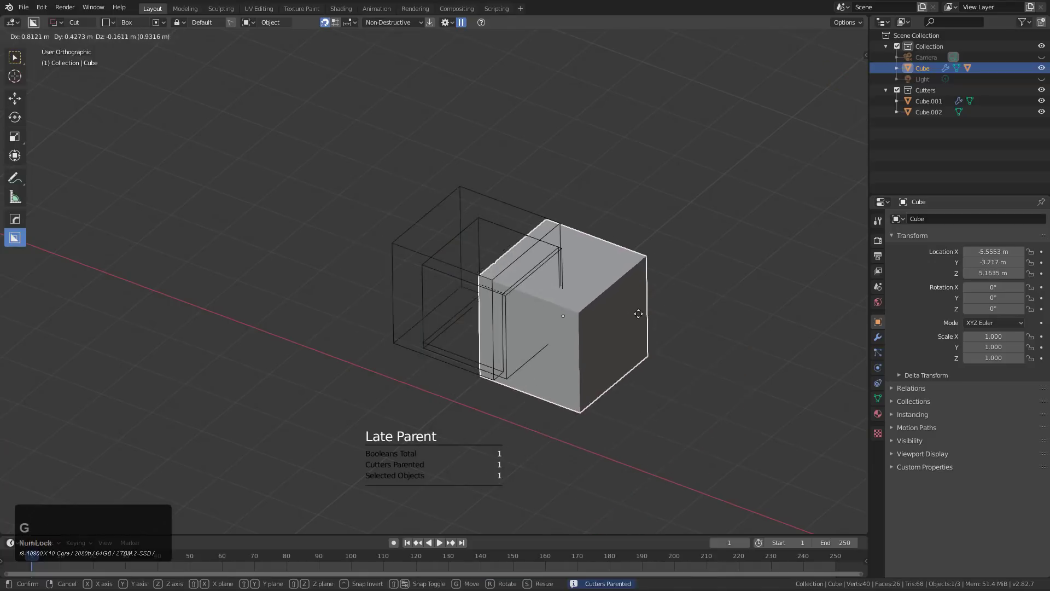
pyautogui.rightClick(662, 347)
pyautogui.moveTo(518, 332); pyautogui.dragTo(546, 290, button='middle')
pyautogui.scroll(3, 503, 321)
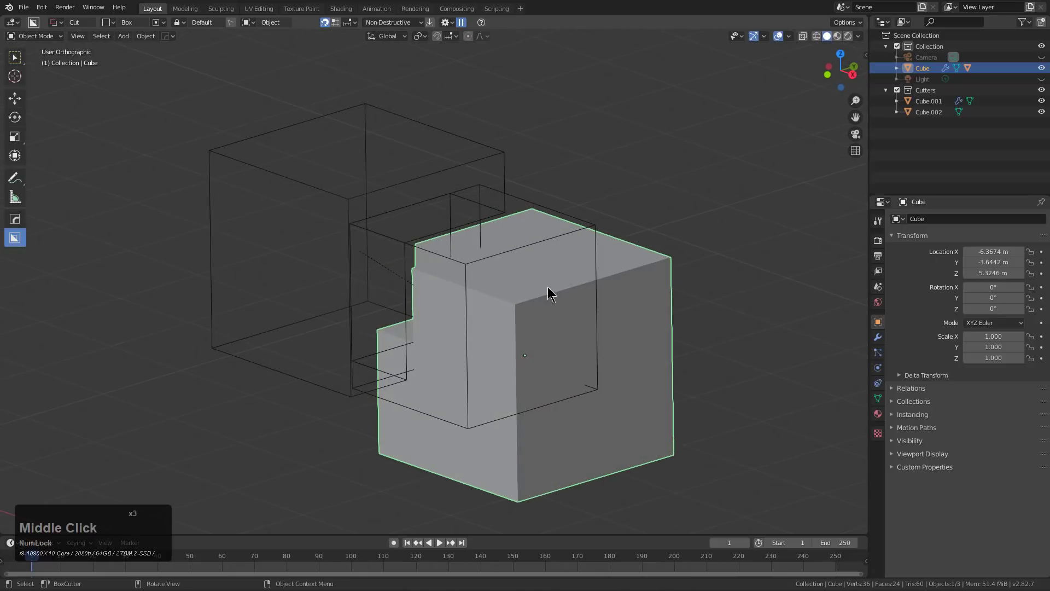
# Select both cutters and the main cube, with the main cube active, and run Late Parent on all three.
pyautogui.press('a')
pyautogui.keyDown('shift'); pyautogui.click(645, 292); pyautogui.keyUp('shift')
pyautogui.keyDown('shift'); pyautogui.click(647, 293); pyautogui.keyUp('shift')
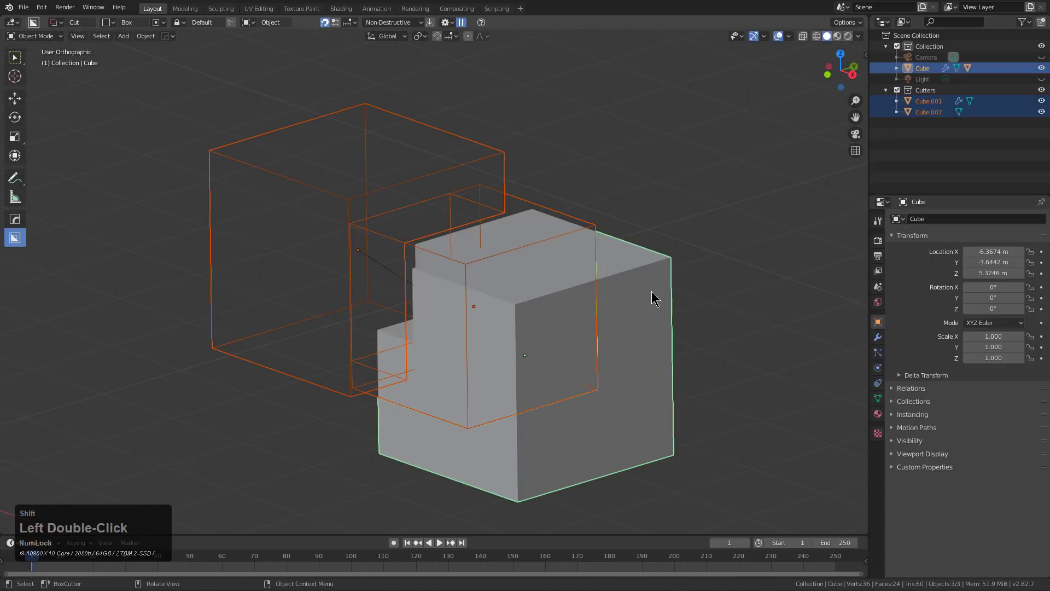
pyautogui.press('q')
pyautogui.moveTo(652, 291)
pyautogui.click(702, 463)
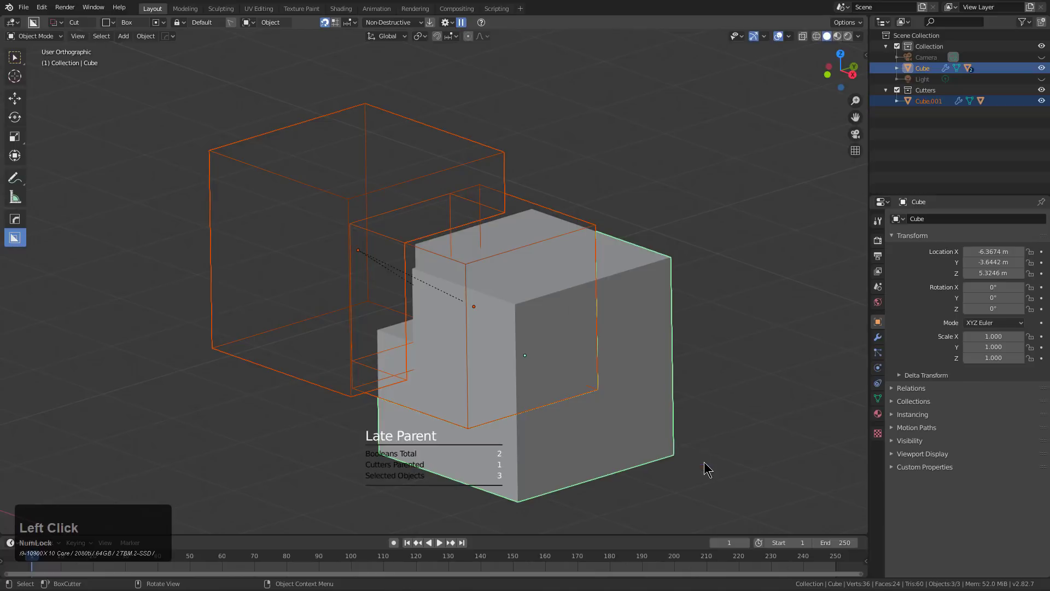
# Try moving the main cube alone to check that the nested cutter follows, and cancel the move.
pyautogui.press('r')
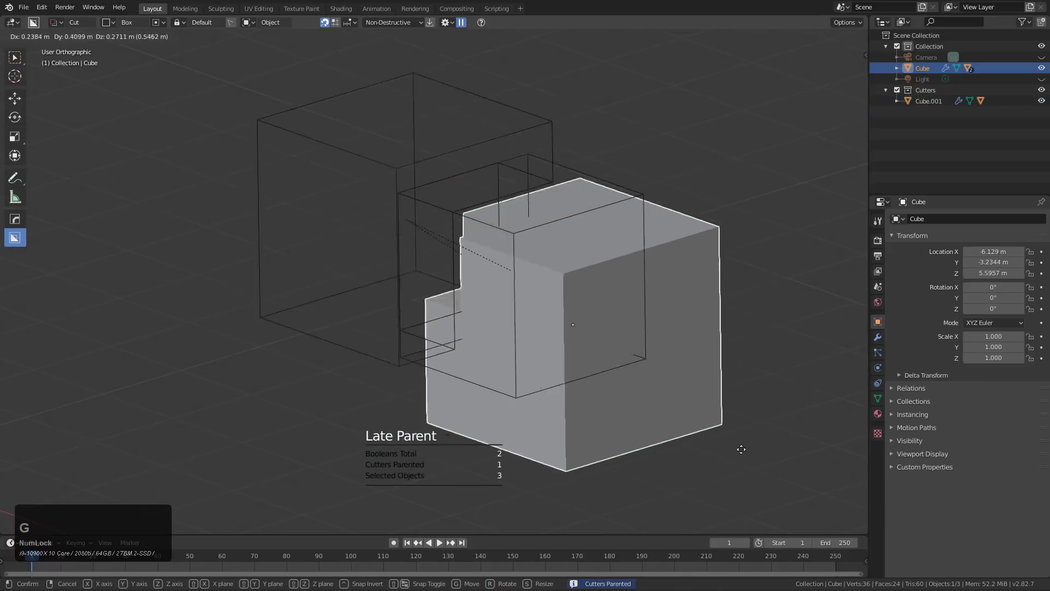
pyautogui.rightClick(511, 347)
pyautogui.moveTo(511, 347); pyautogui.dragTo(598, 339, button='middle')
pyautogui.scroll(2, 485, 287)
# Sharpen the cut cube with Hard Ops at 60° sharpness.
pyautogui.press('q')
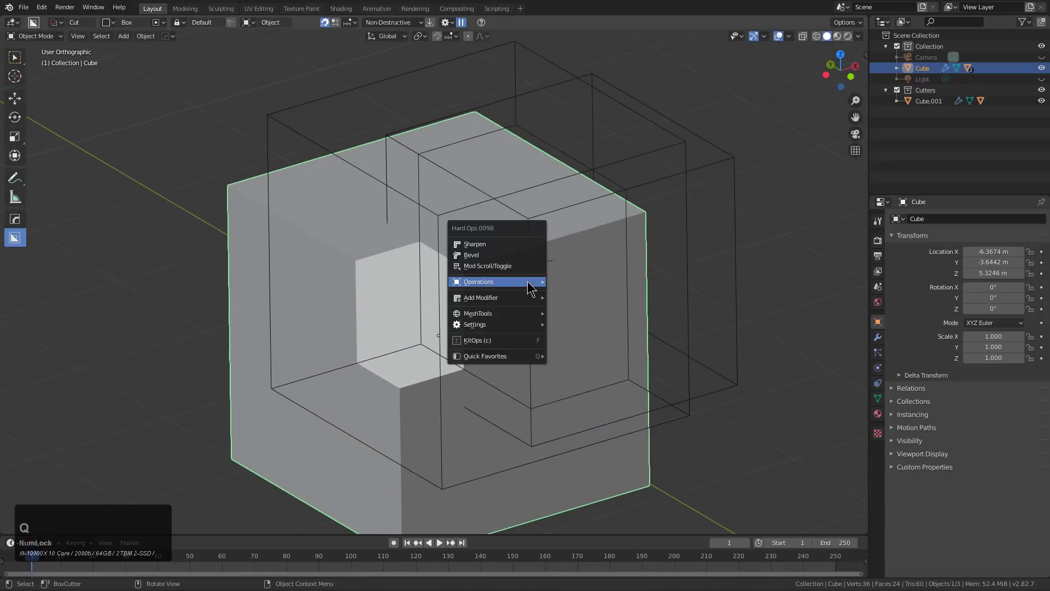
pyautogui.click(514, 254)
pyautogui.middleClick(442, 295)
pyautogui.moveTo(442, 295); pyautogui.dragTo(395, 262, button='middle')
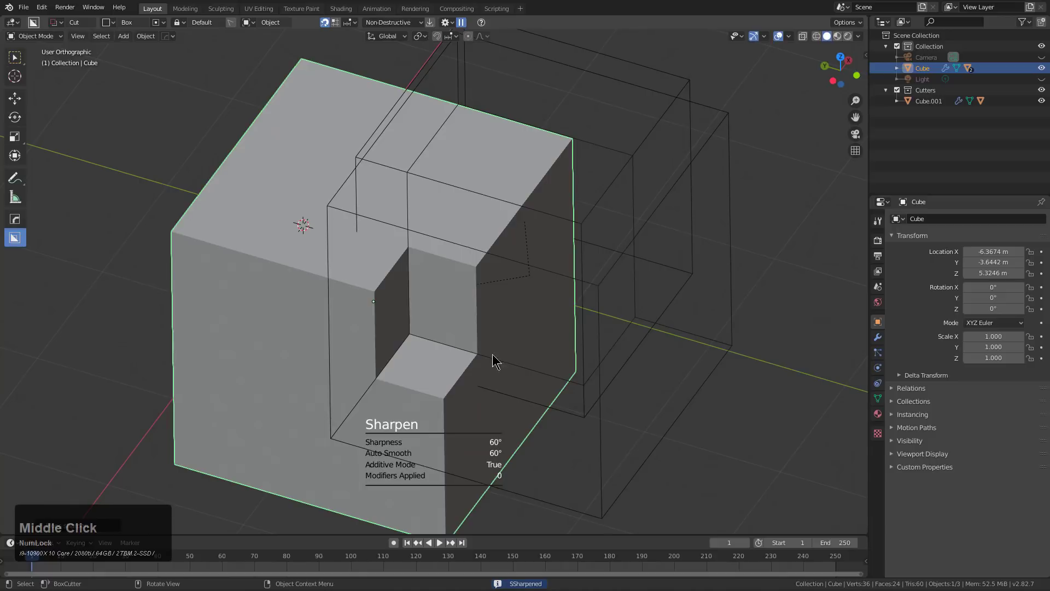
pyautogui.moveTo(534, 317); pyautogui.dragTo(418, 300, button='middle')
pyautogui.click(582, 337)
# Clear the main cube's location to return it to the world origin and frame it in the view.
pyautogui.scroll(-3, 582, 337)
pyautogui.moveTo(582, 337); pyautogui.dragTo(471, 305, button='middle')
pyautogui.scroll(-2, 539, 330)
pyautogui.scroll(-2, 540, 330)
pyautogui.hotkey('alt', 'g')
pyautogui.scroll(-1, 635, 399)
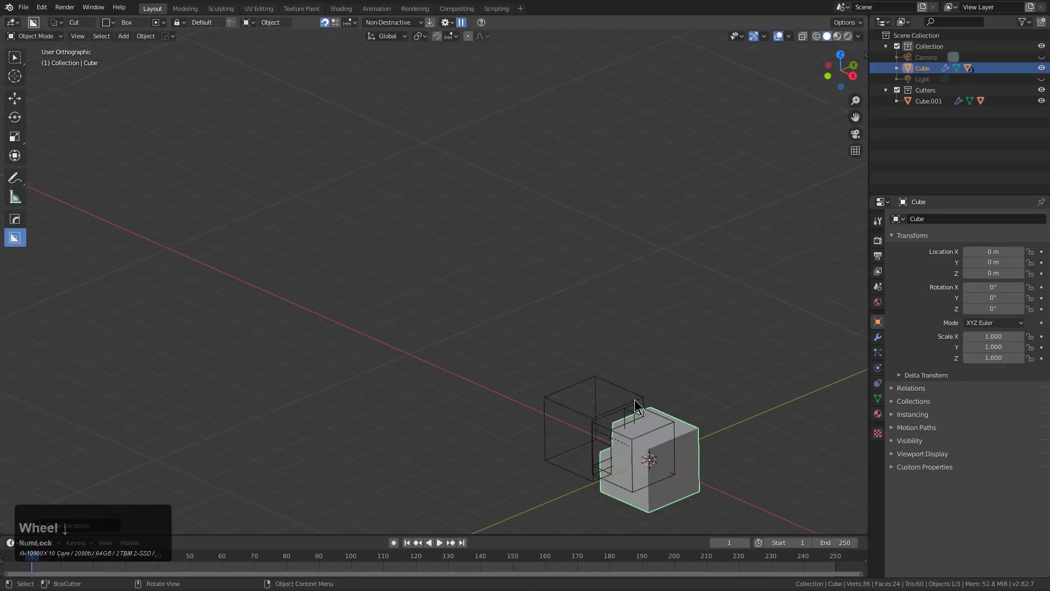
pyautogui.press('KP_Decimal')
pyautogui.moveTo(596, 371); pyautogui.dragTo(596, 262, button='middle')
# Expand Bool Options in the HOps Helper and enable Bool / Sharpen: Parent Boolshapes.
pyautogui.hotkey('ctrl', '`')
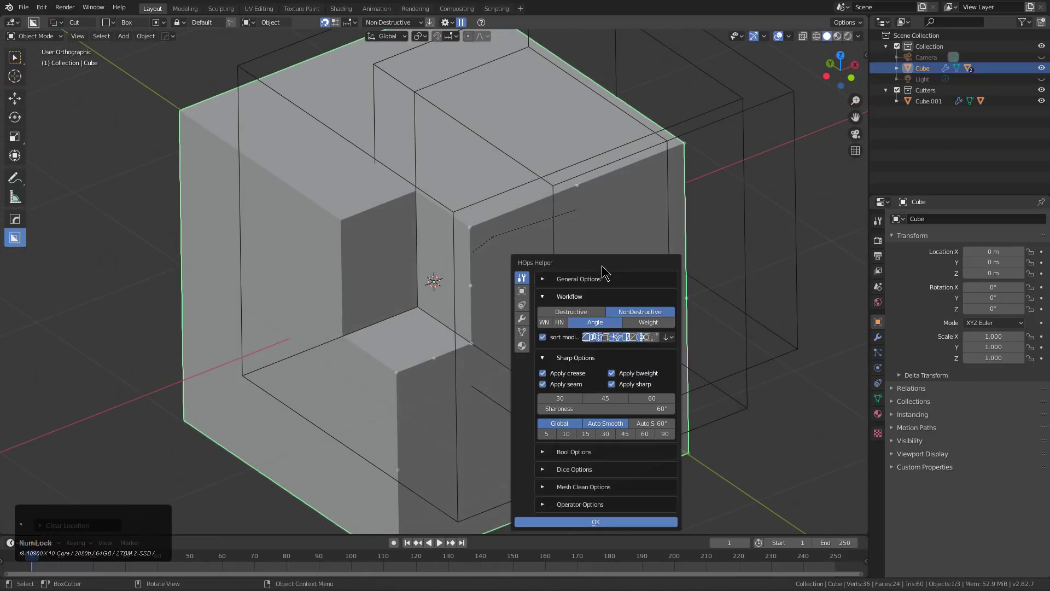
pyautogui.click(604, 258)
pyautogui.moveTo(604, 263); pyautogui.dragTo(634, 205)
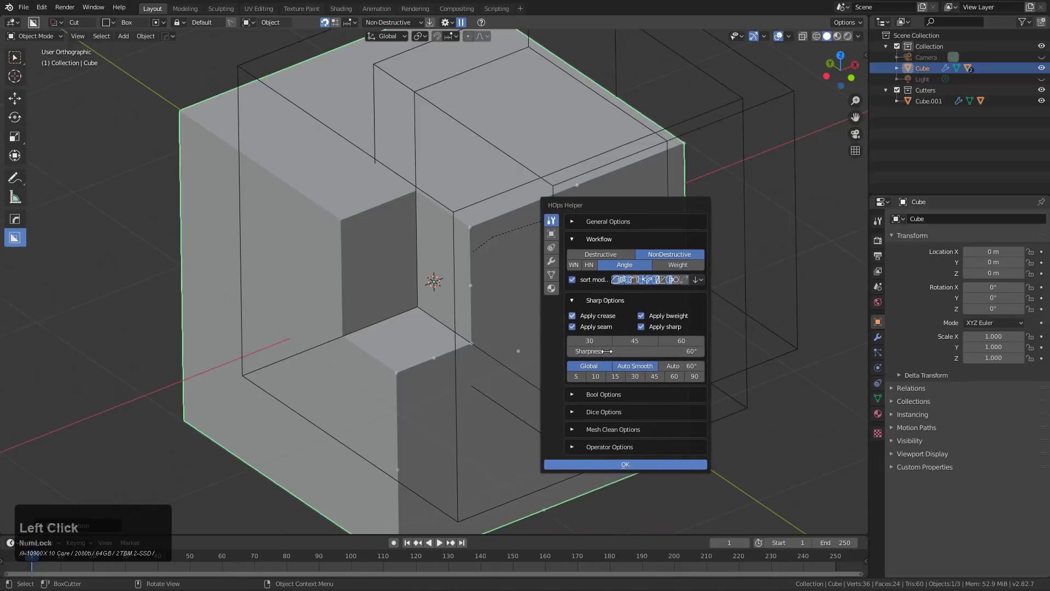
pyautogui.click(590, 395)
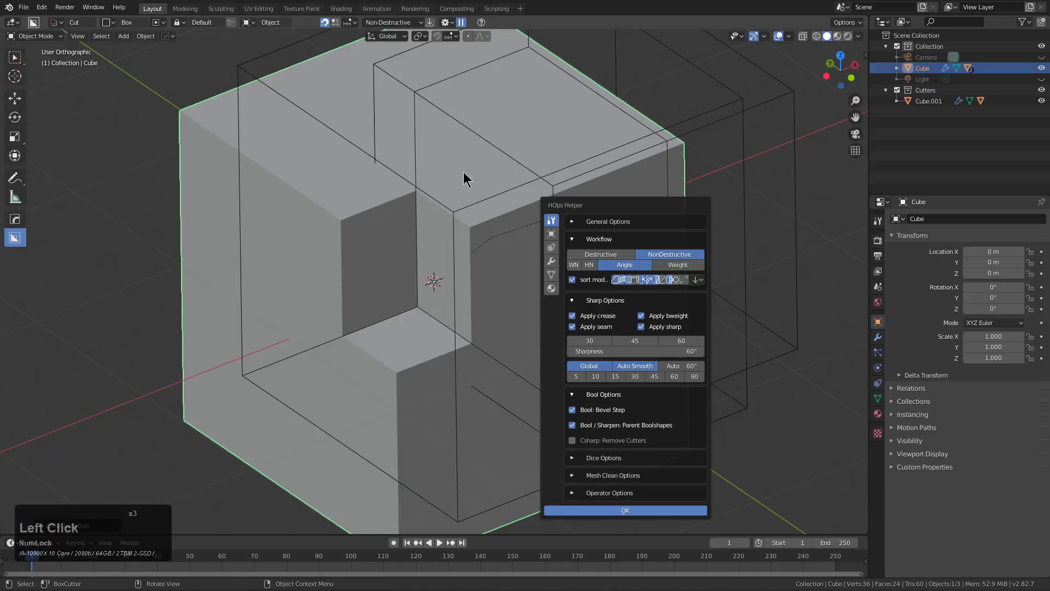
pyautogui.click(471, 198)
# Delete all visible objects and add a new mesh cube at the origin.
pyautogui.scroll(-4, 471, 198)
pyautogui.keyDown('shift'); pyautogui.moveTo(432, 272); pyautogui.dragTo(495, 299, button='middle'); pyautogui.keyUp('shift')
pyautogui.scroll(1, 503, 286)
pyautogui.scroll(-4, 503, 287)
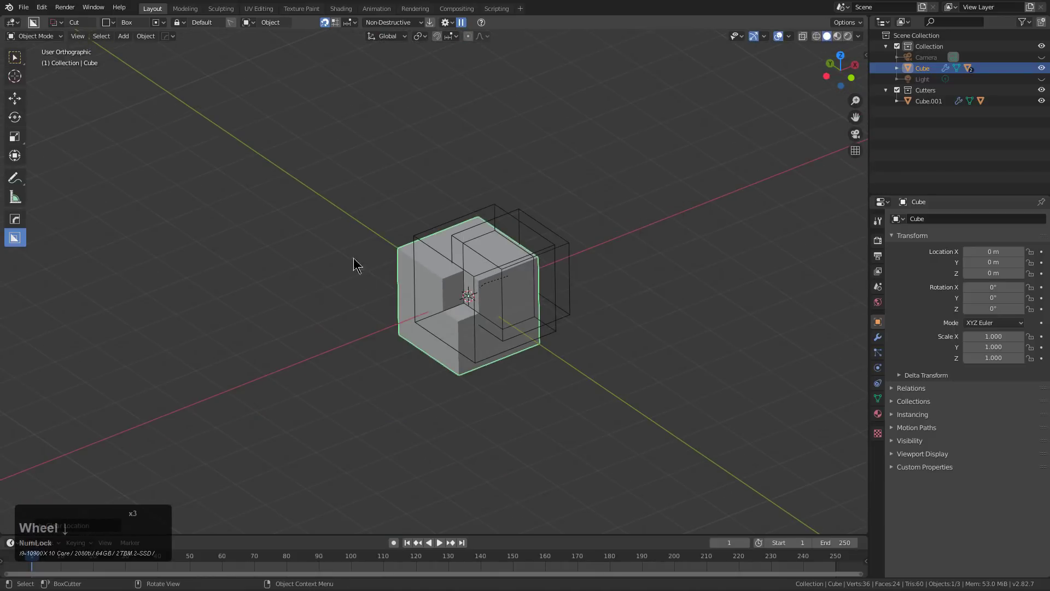
pyautogui.press('a')
pyautogui.press('x')
pyautogui.click(452, 283)
pyautogui.hotkey('shift', 'a')
pyautogui.moveTo(457, 282)
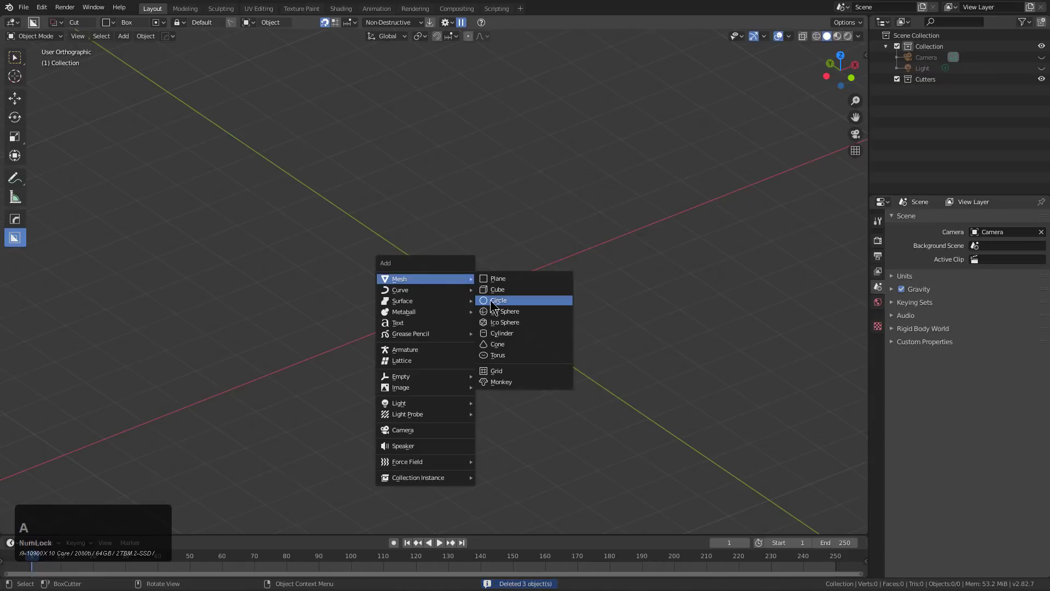
pyautogui.click(499, 294)
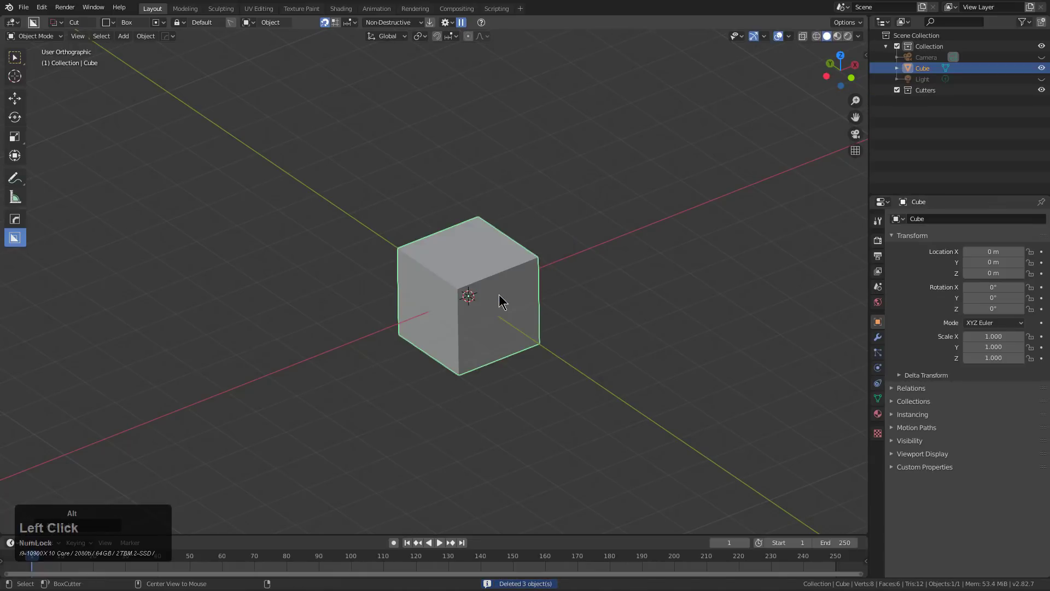
# Apply the Eevee HQ viewport setup from Hard Ops.
pyautogui.press('v')
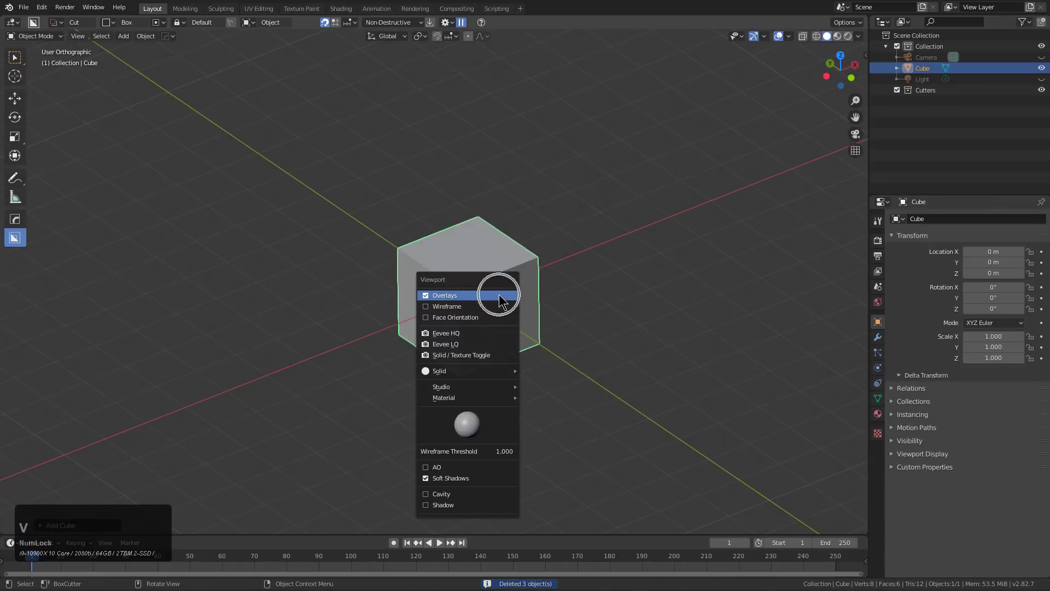
pyautogui.click(493, 340)
pyautogui.moveTo(482, 323); pyautogui.dragTo(483, 304, button='middle')
pyautogui.scroll(3, 496, 299)
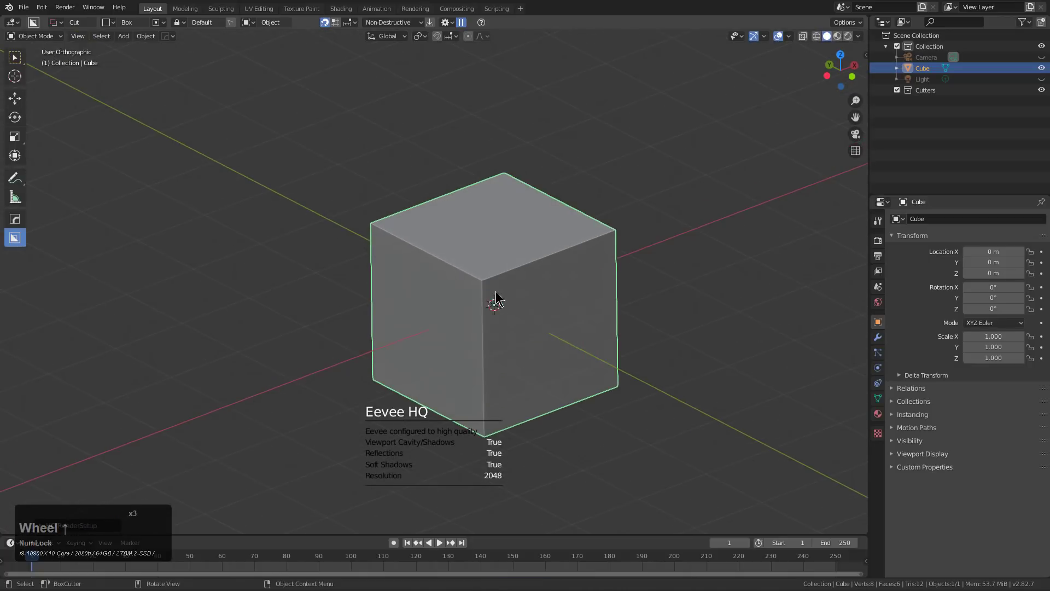
# Duplicate the new cube over its upper corner and subtract the copy from the original with a Boolean Difference.
pyautogui.hotkey('shift', 'd')
pyautogui.click(480, 237)
pyautogui.keyDown('shift'); pyautogui.click(549, 268); pyautogui.keyUp('shift')
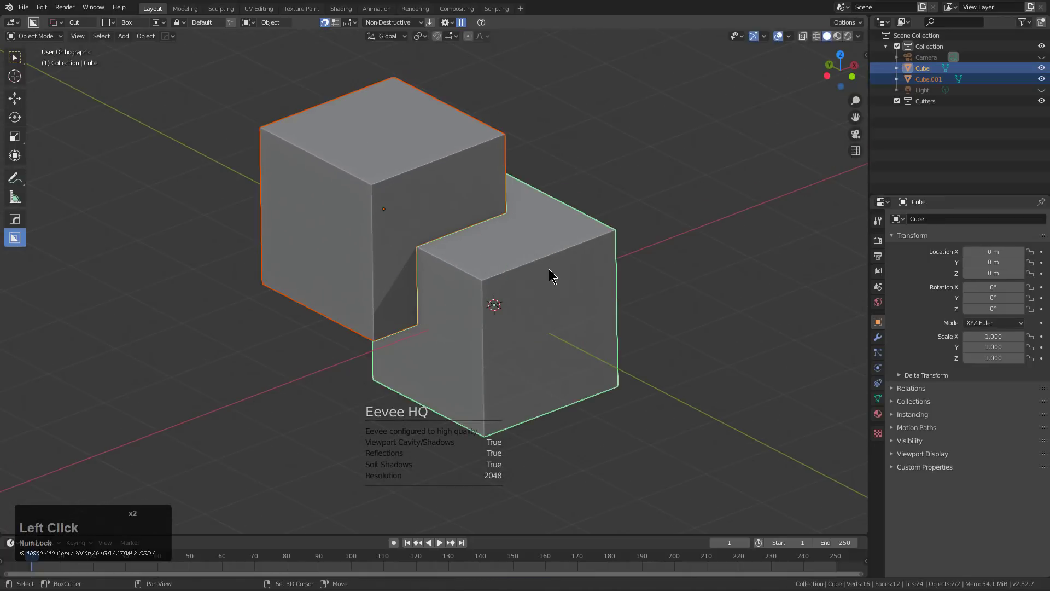
pyautogui.press('q')
pyautogui.click(549, 269)
pyautogui.moveTo(501, 251); pyautogui.dragTo(518, 262, button='middle')
# Try moving the cut cube to check that its automatically parented cutter follows, and cancel the move.
pyautogui.click(552, 266)
pyautogui.press('g')
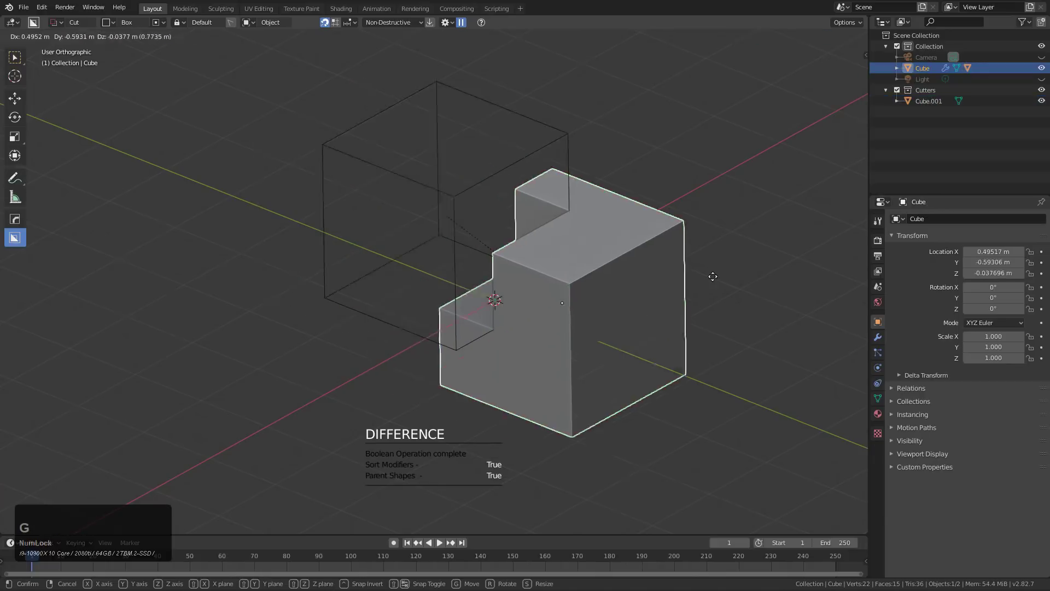
pyautogui.rightClick(487, 212)
# Duplicate the cutter, scale the copy to about 0.58, and move it into the main cube.
pyautogui.click(430, 164)
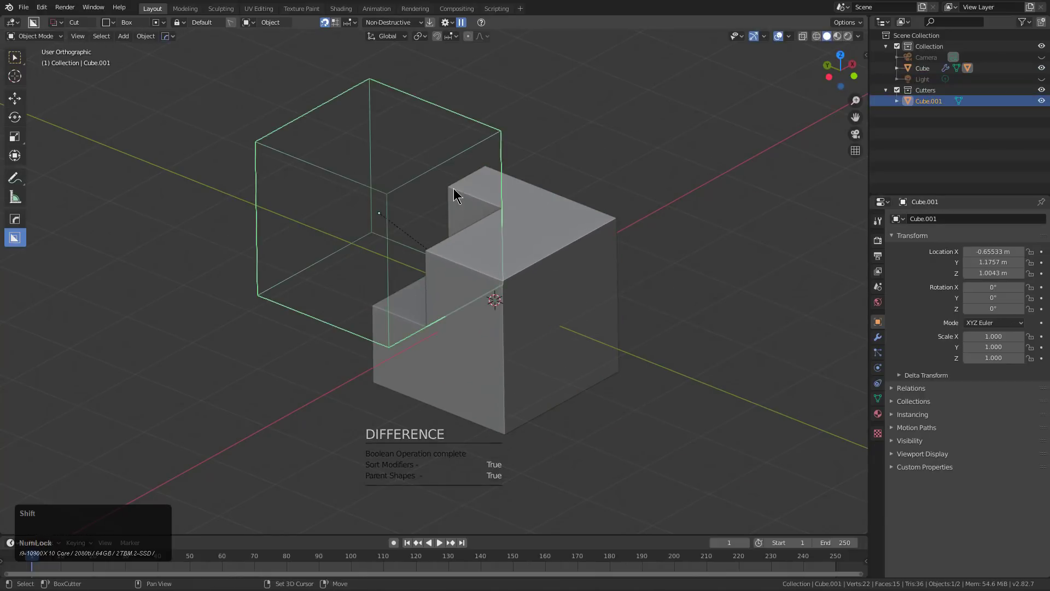
pyautogui.hotkey('shift', 'd')
pyautogui.rightClick(476, 157)
pyautogui.press('s')
pyautogui.click(495, 216)
pyautogui.press('g')
pyautogui.click(616, 316)
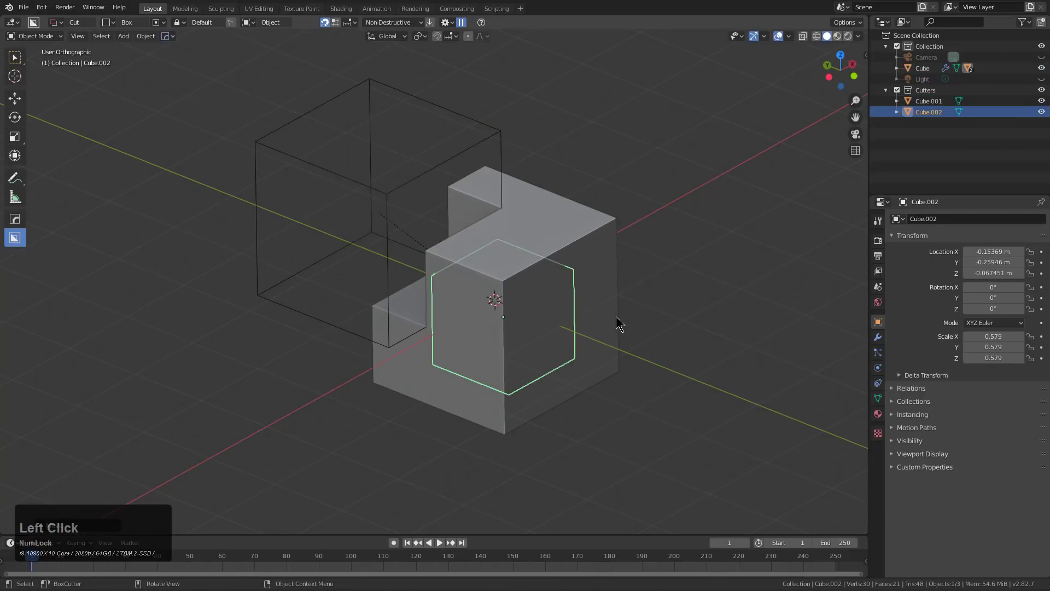
# Reposition the small cutter so it overlaps the main cube's lower front corner.
pyautogui.moveTo(616, 316)
pyautogui.mouseDown(button='middle')
pyautogui.moveTo(557, 304)
pyautogui.moveTo(629, 305)
pyautogui.mouseUp(button='middle')
pyautogui.press('g')
pyautogui.click(614, 359)
pyautogui.moveTo(614, 359); pyautogui.dragTo(453, 277, button='middle')
pyautogui.press('g')
pyautogui.click(491, 342)
# Subtract the small cutter from the main cube with a Boolean Difference.
pyautogui.keyDown('shift'); pyautogui.click(495, 343); pyautogui.keyUp('shift')
pyautogui.press('q')
pyautogui.click(499, 343)
# Select both cutter cubes and clear their parent.
pyautogui.keyDown('shift'); pyautogui.click(447, 162); pyautogui.keyUp('shift')
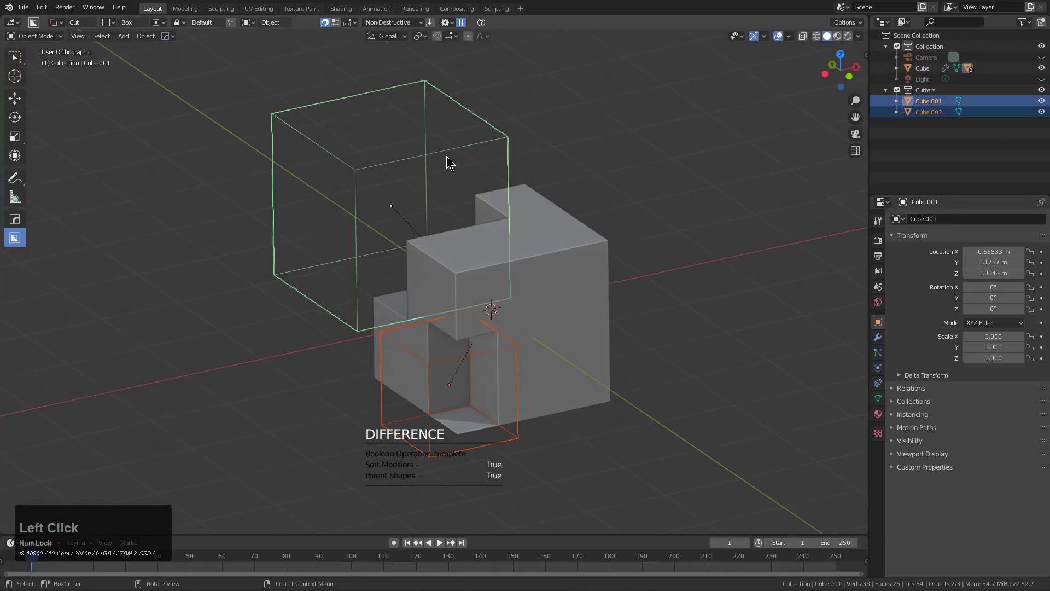
pyautogui.hotkey('alt', 'p')
pyautogui.press('Down')
pyautogui.press('Return')
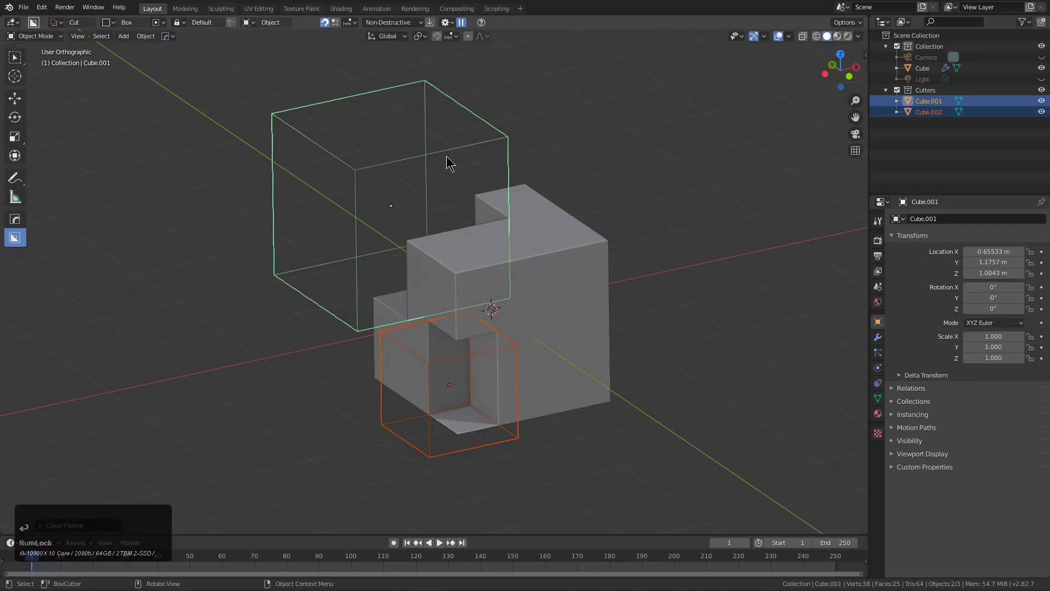
# Duplicate the small cutter to the main cube's opposite lower corner and subtract the copy with a Boolean Difference.
pyautogui.click(490, 357)
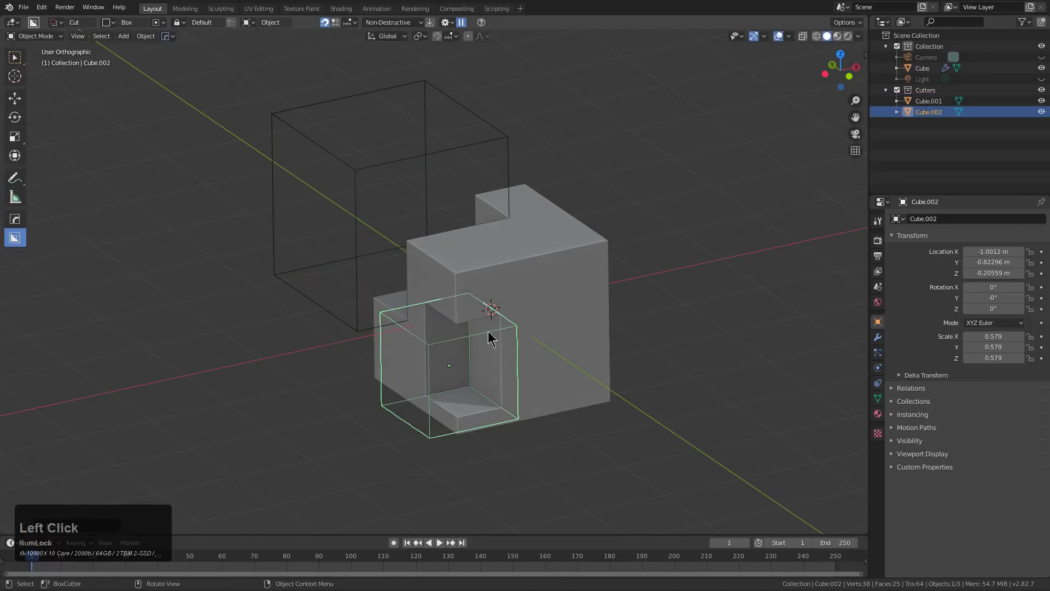
pyautogui.moveTo(492, 335); pyautogui.dragTo(456, 347, button='middle')
pyautogui.hotkey('shift', 'd')
pyautogui.click(644, 347)
pyautogui.keyDown('shift'); pyautogui.click(535, 285); pyautogui.keyUp('shift')
pyautogui.press('q')
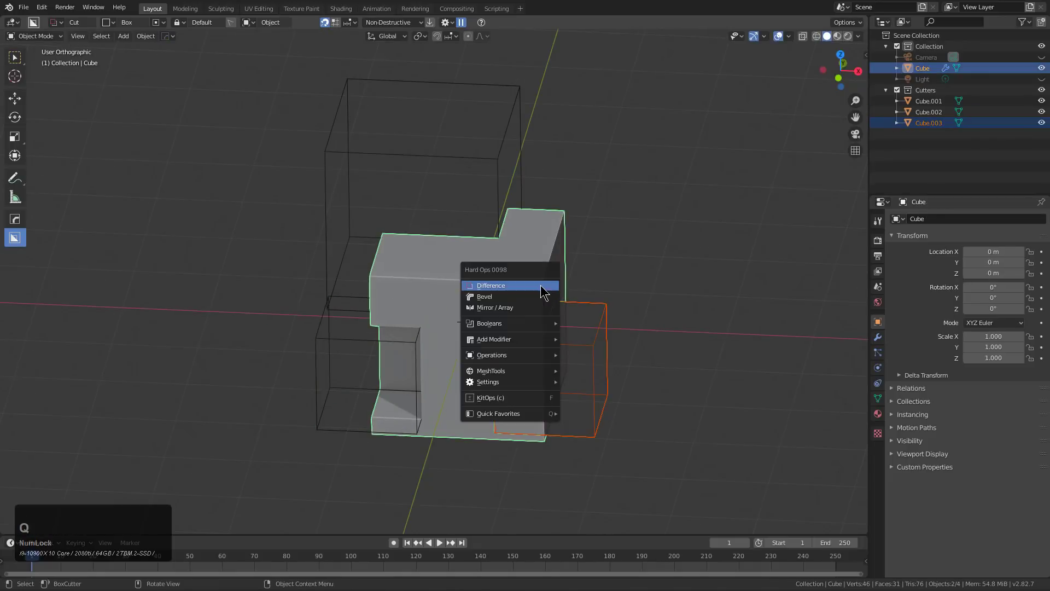
pyautogui.click(541, 285)
pyautogui.moveTo(578, 337); pyautogui.dragTo(553, 347, button='middle')
# Clear the parent of the newly duplicated small cutter.
pyautogui.click(514, 291)
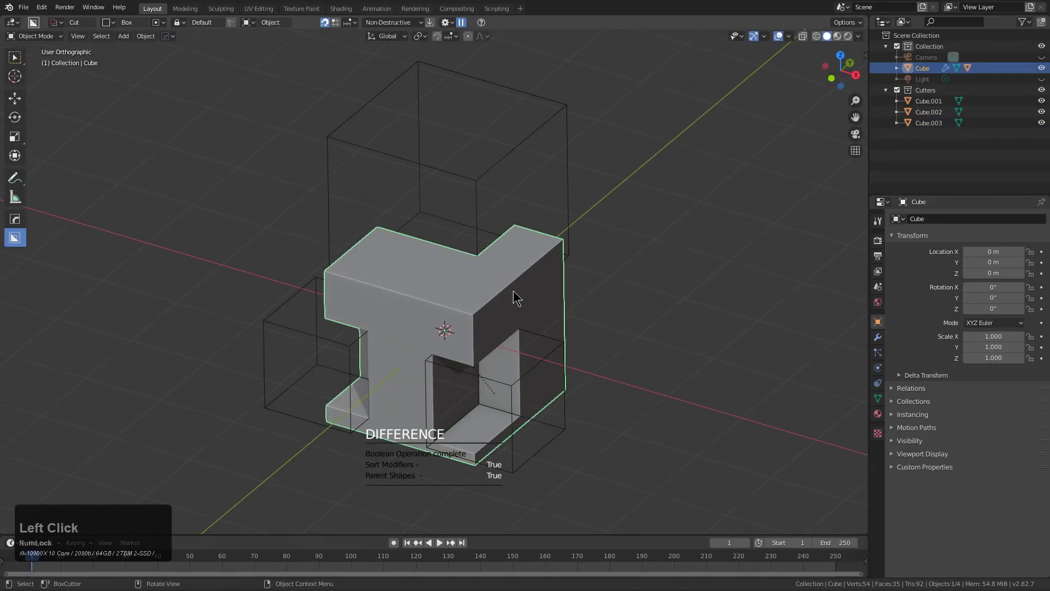
pyautogui.click(536, 362)
pyautogui.hotkey('alt', 'p')
pyautogui.click(536, 361)
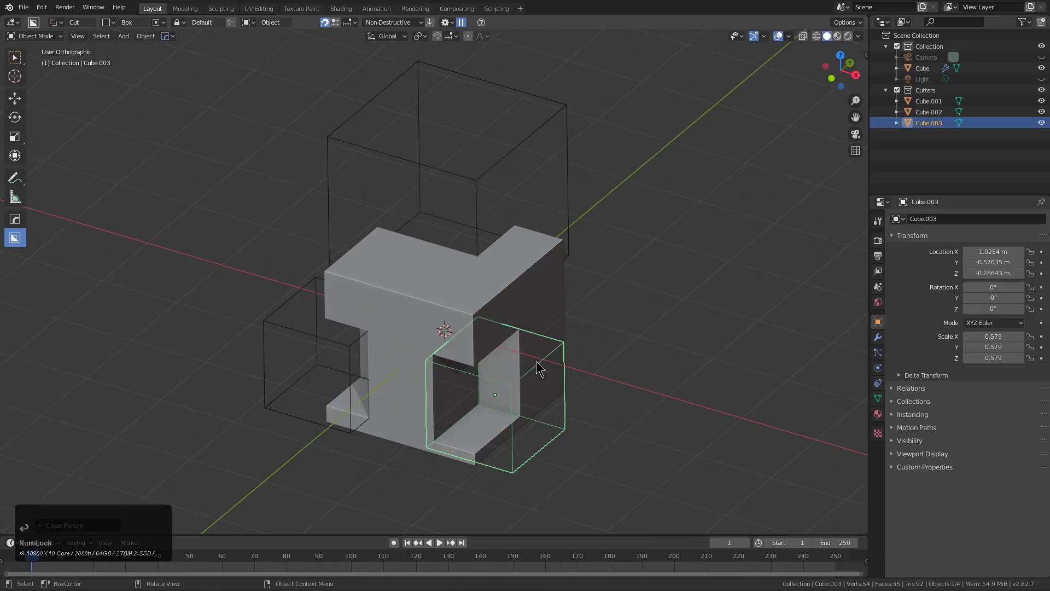
# Parent the loose cutters to the main cube with Late Parent, and undo it.
pyautogui.click(498, 316)
pyautogui.moveTo(498, 316); pyautogui.dragTo(608, 304, button='middle')
pyautogui.press('q')
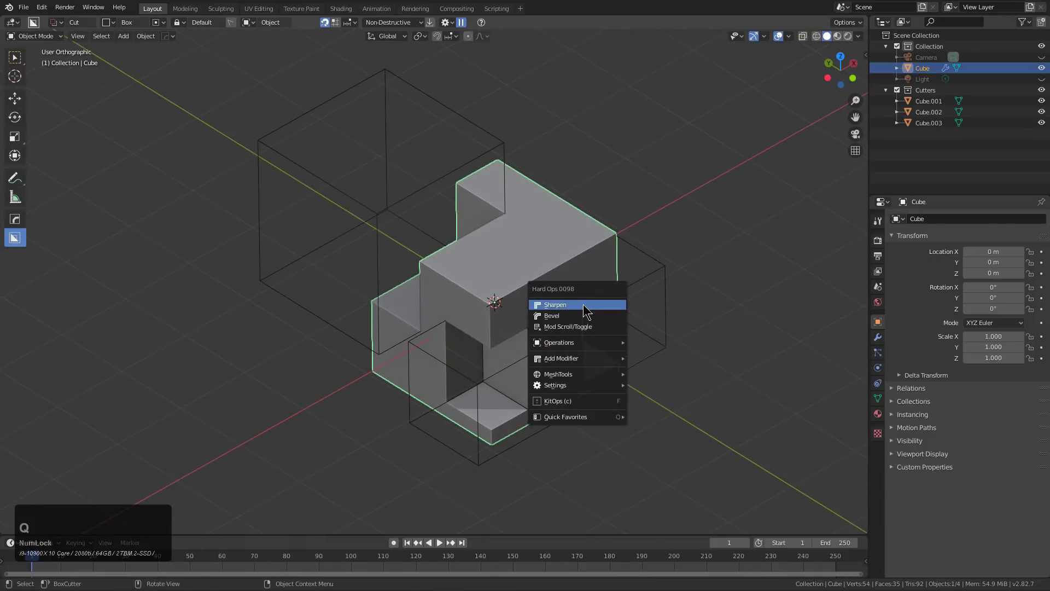
pyautogui.moveTo(583, 304); pyautogui.dragTo(574, 345)
pyautogui.moveTo(576, 344); pyautogui.dragTo(650, 518)
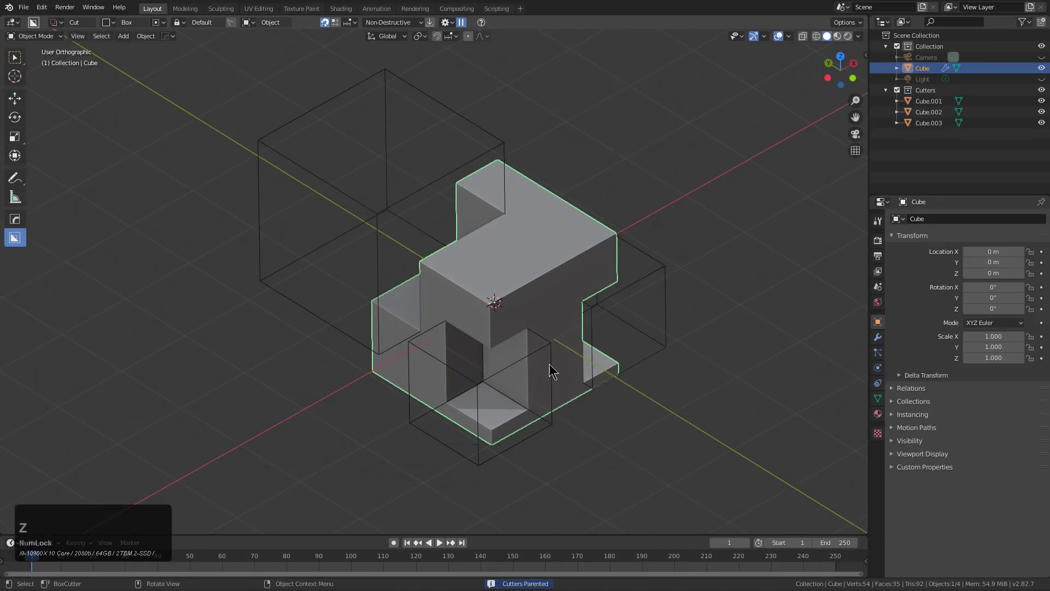
pyautogui.scroll(2, 567, 329)
pyautogui.scroll(-2, 567, 327)
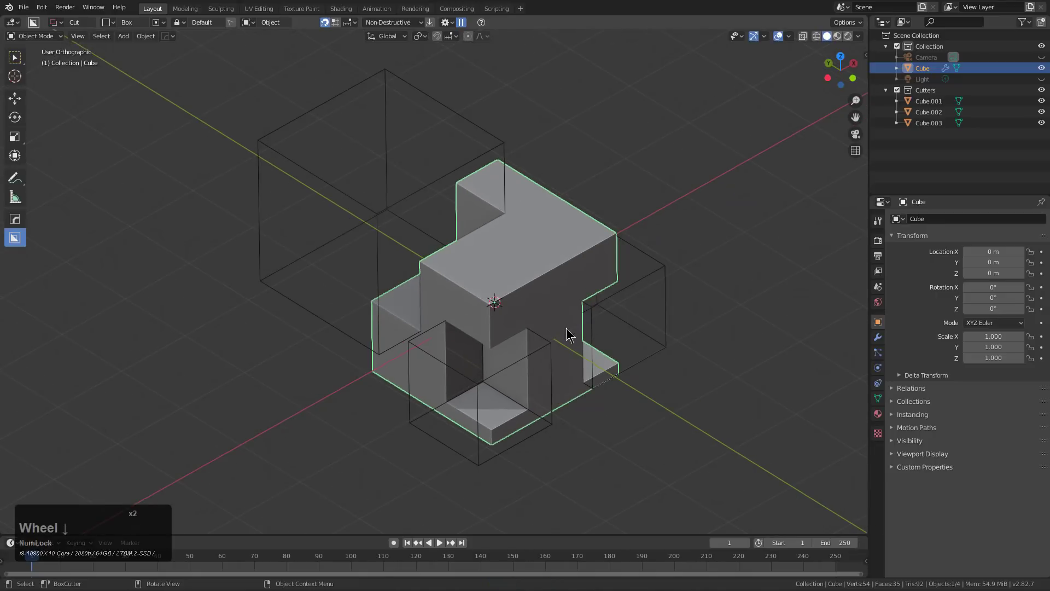
# Sharpen the main cube so its cutters get parented, and test the parenting with a cancelled free rotation.
pyautogui.press('q')
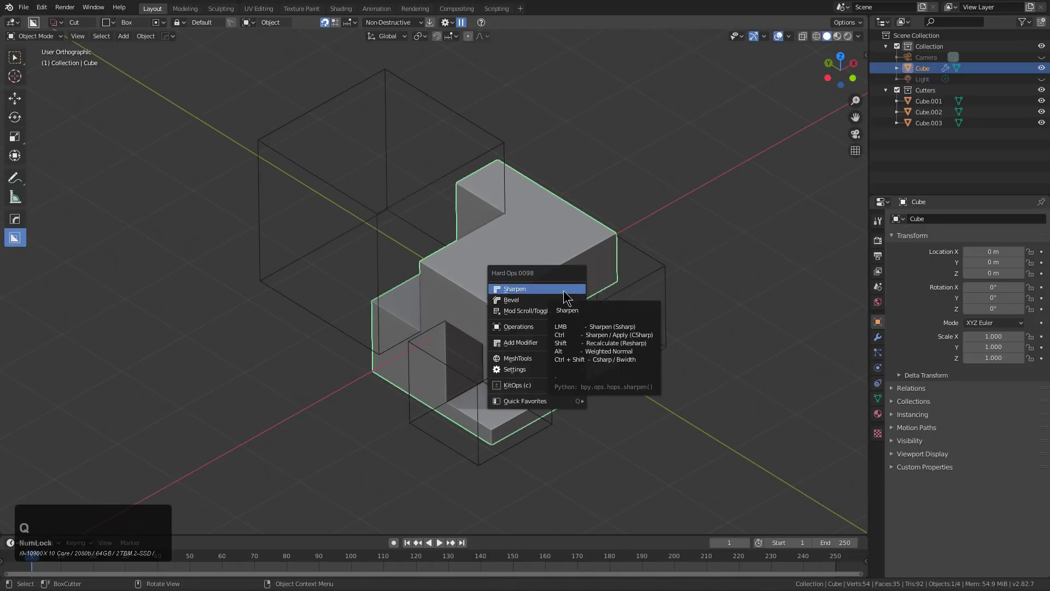
pyautogui.click(563, 291)
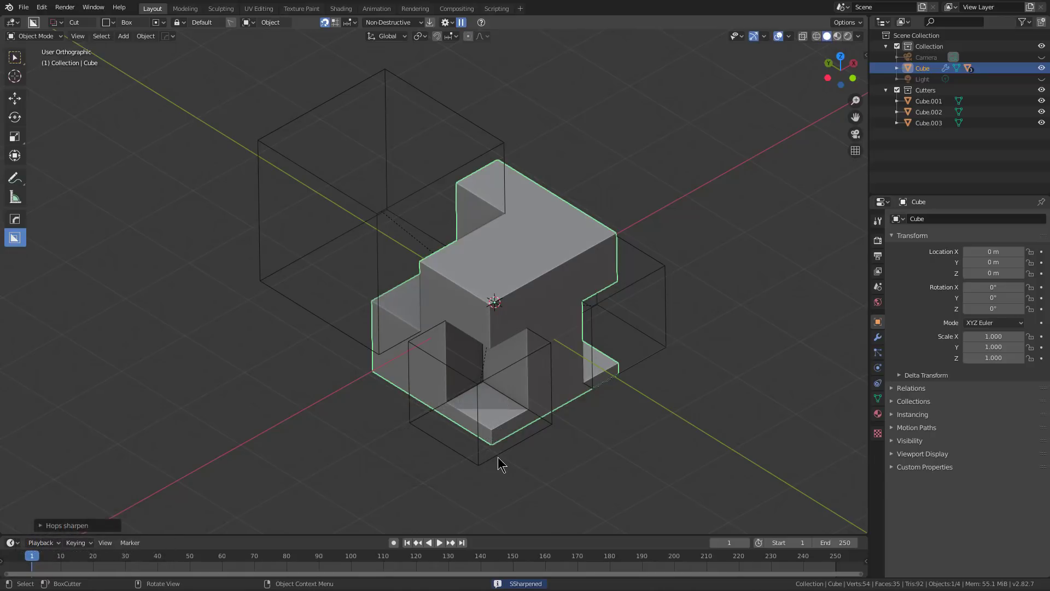
pyautogui.press('r')
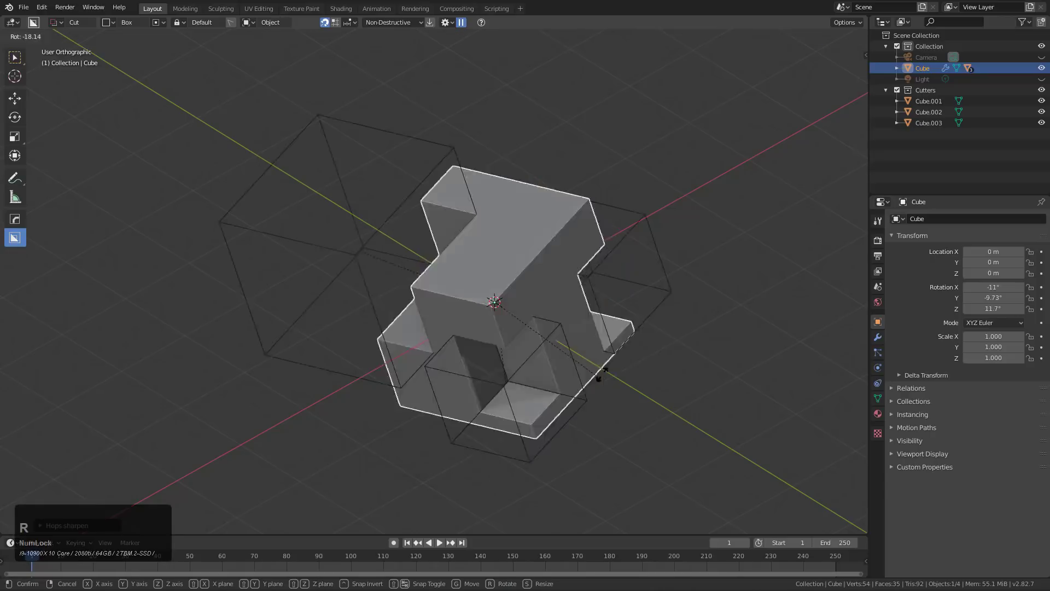
pyautogui.rightClick(616, 399)
# Run Sharpen on the main cube again with its cutters already parented.
pyautogui.press('q')
pyautogui.click(573, 295)
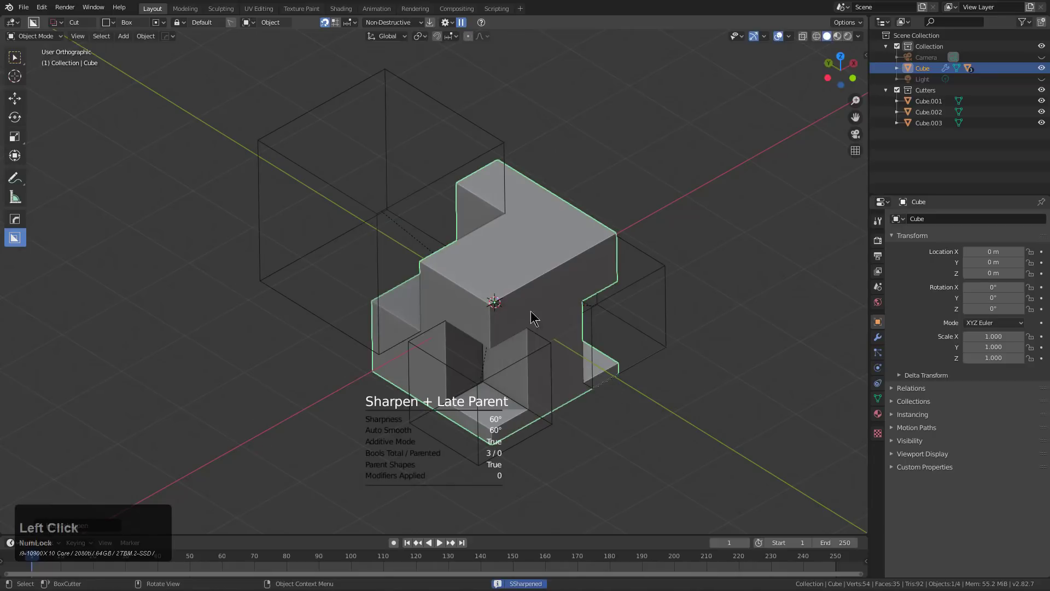
pyautogui.scroll(3, 516, 298)
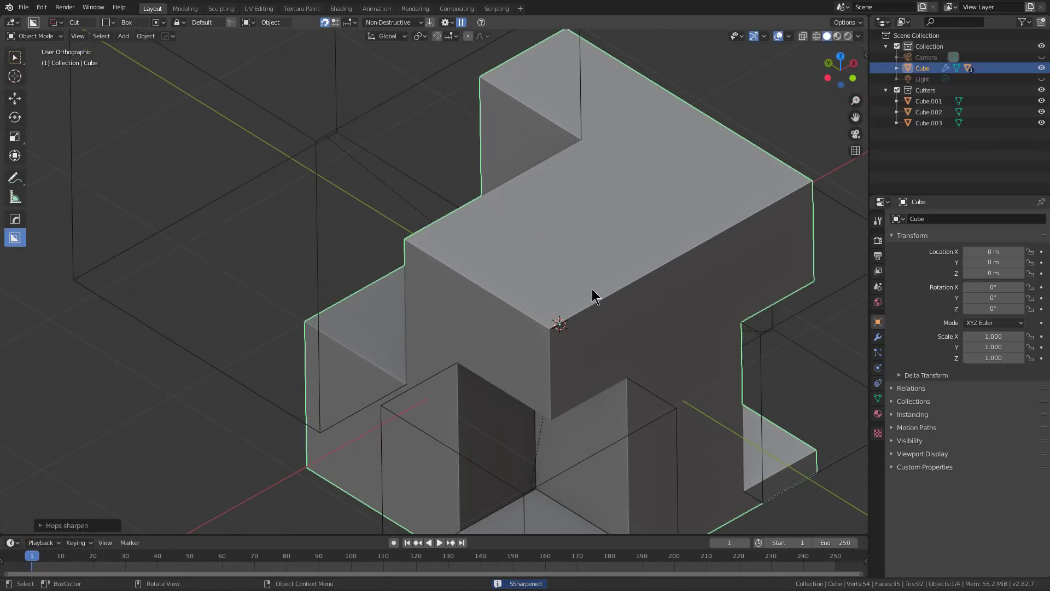
# Examine the Bool / Sharpen: Parent Boolshapes setting in the Hard Ops helper's Bool Options.
pyautogui.hotkey('ctrl', '`')
pyautogui.moveTo(610, 274); pyautogui.dragTo(608, 192)
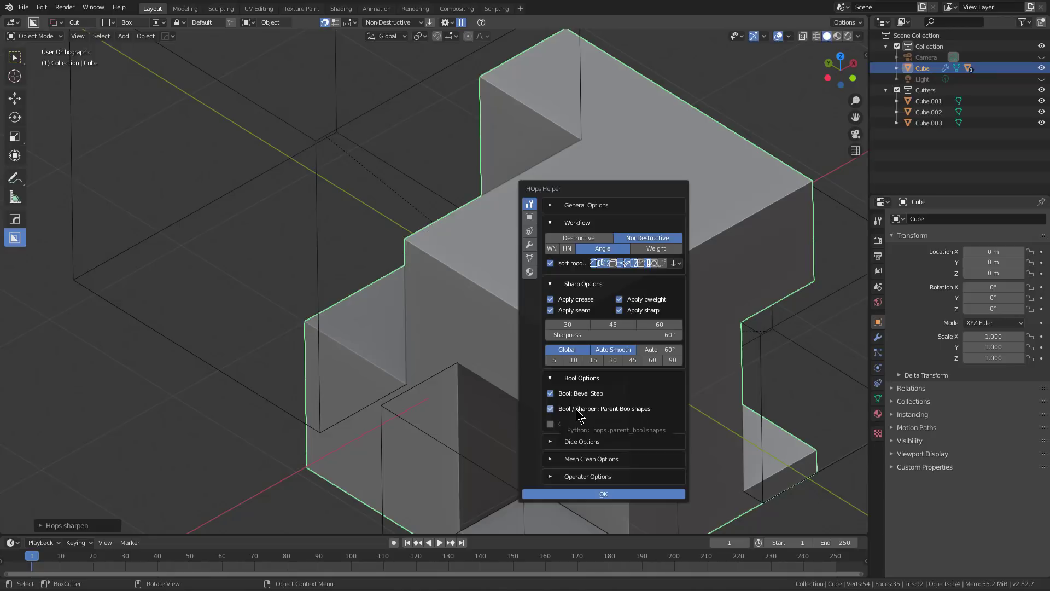
pyautogui.doubleClick(483, 377)
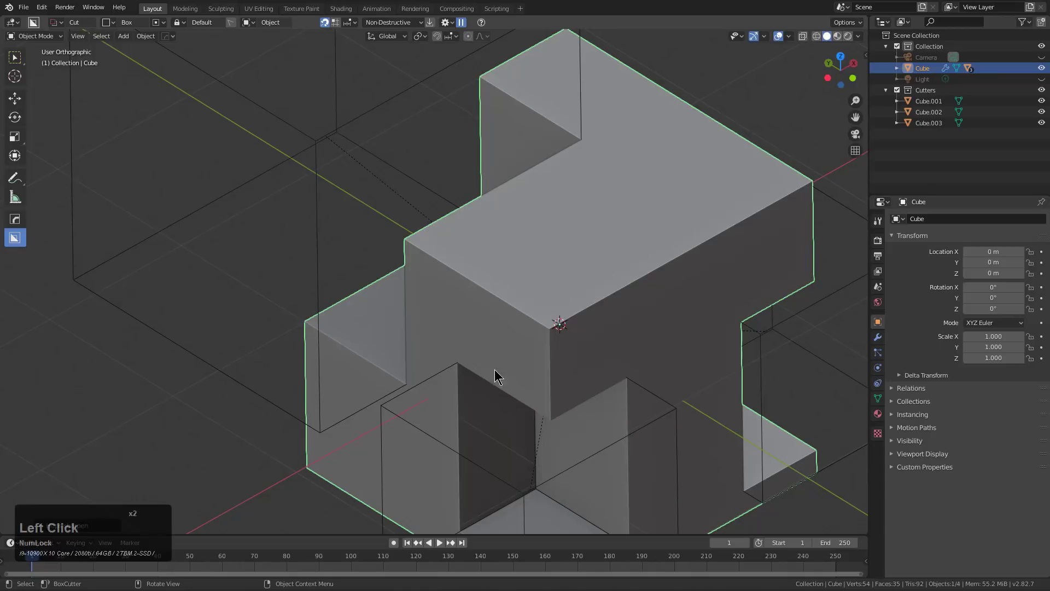
# Run Late Parent on the main cube and sharpen it once more.
pyautogui.press('q')
pyautogui.moveTo(520, 404)
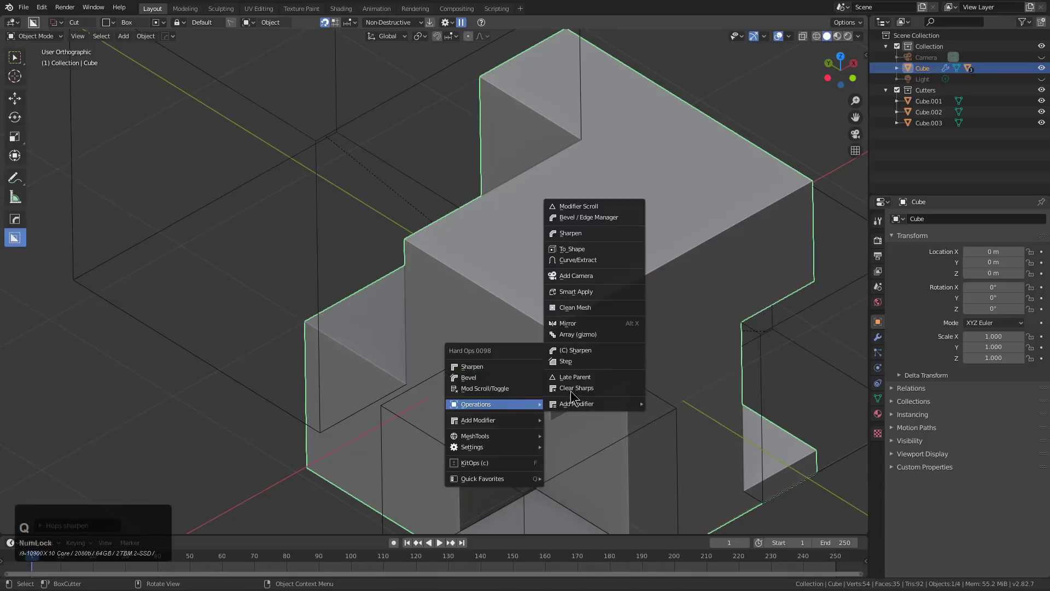
pyautogui.click(581, 378)
pyautogui.press('q')
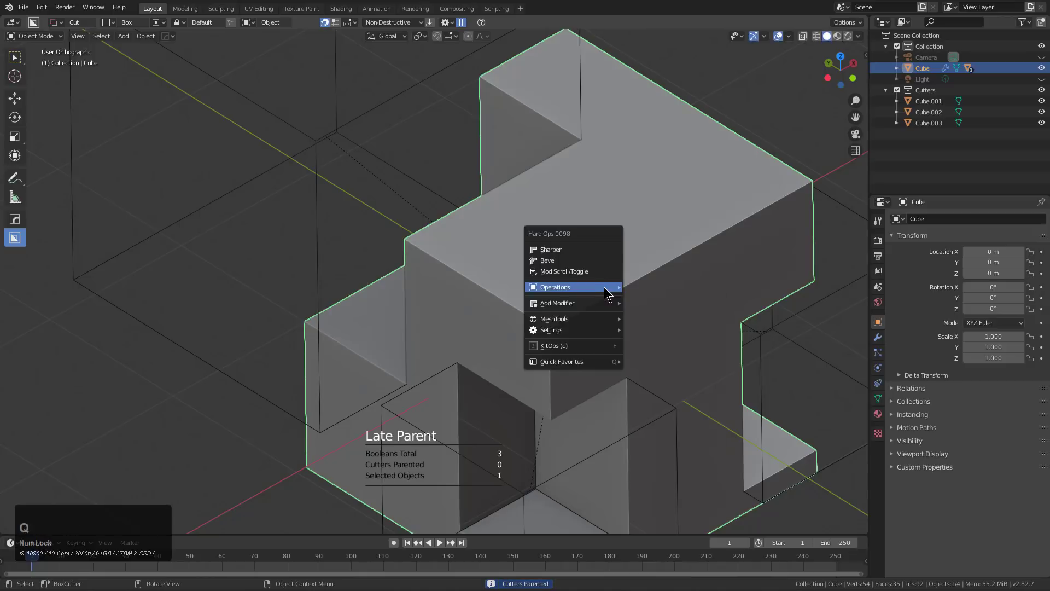
pyautogui.click(590, 248)
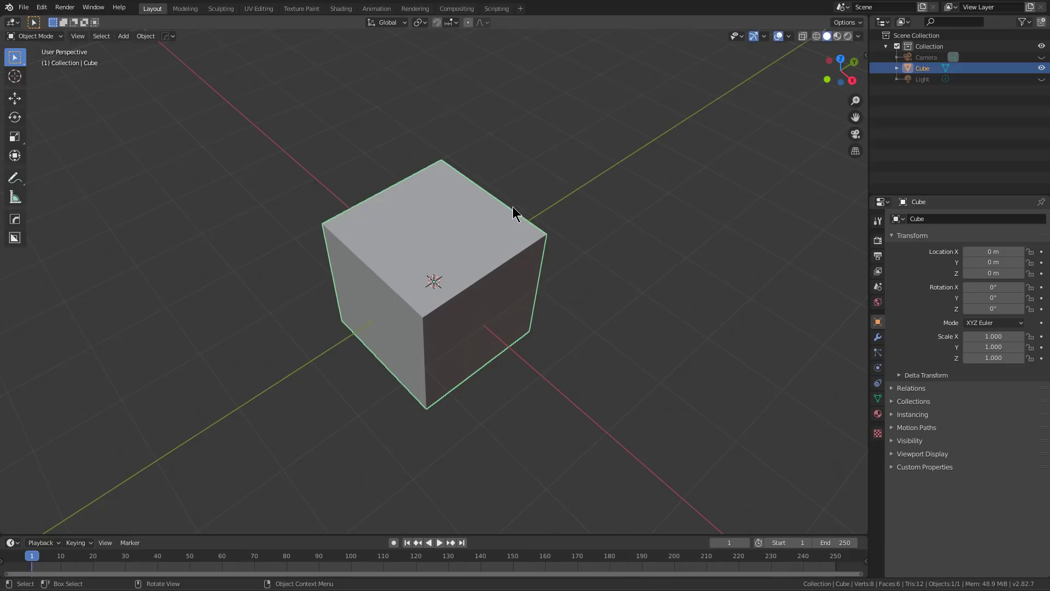
# Cut a solidified box outline into the cube's upper front corner with BoxCutter, keeping the cutter, and select the cube.
pyautogui.moveTo(513, 205); pyautogui.dragTo(495, 196, button='middle')
pyautogui.scroll(3, 494, 197)
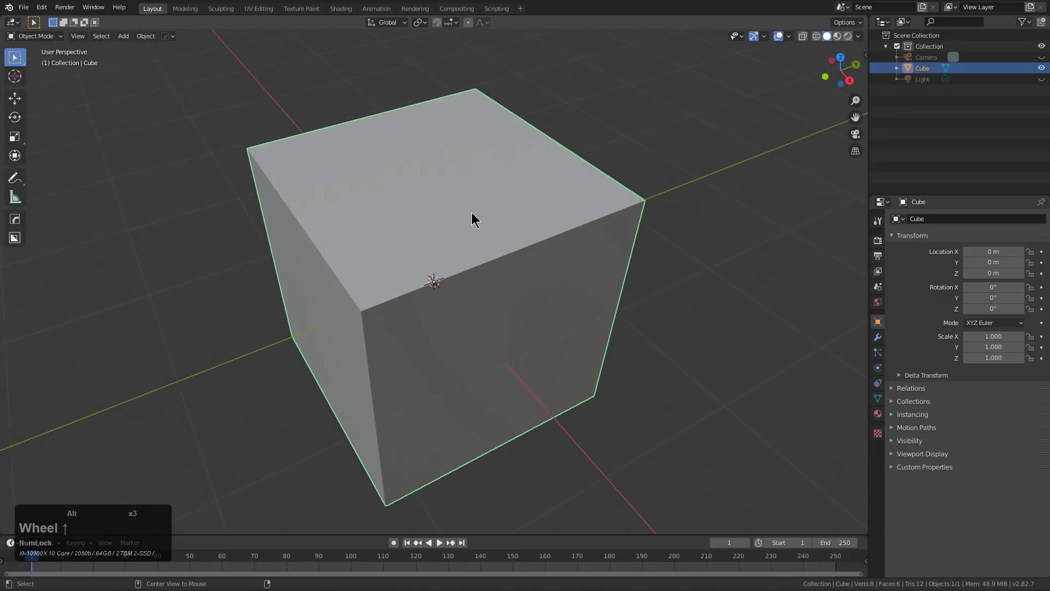
pyautogui.press('w')
pyautogui.moveTo(481, 192); pyautogui.dragTo(351, 377)
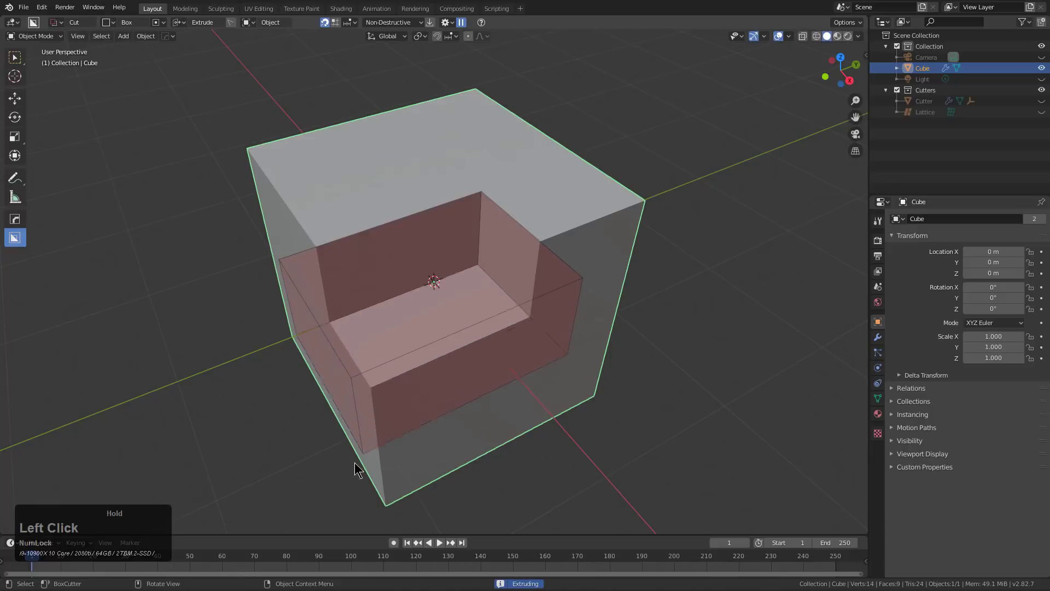
pyautogui.press('t')
pyautogui.keyDown('shift'); pyautogui.click(335, 471); pyautogui.keyUp('shift')
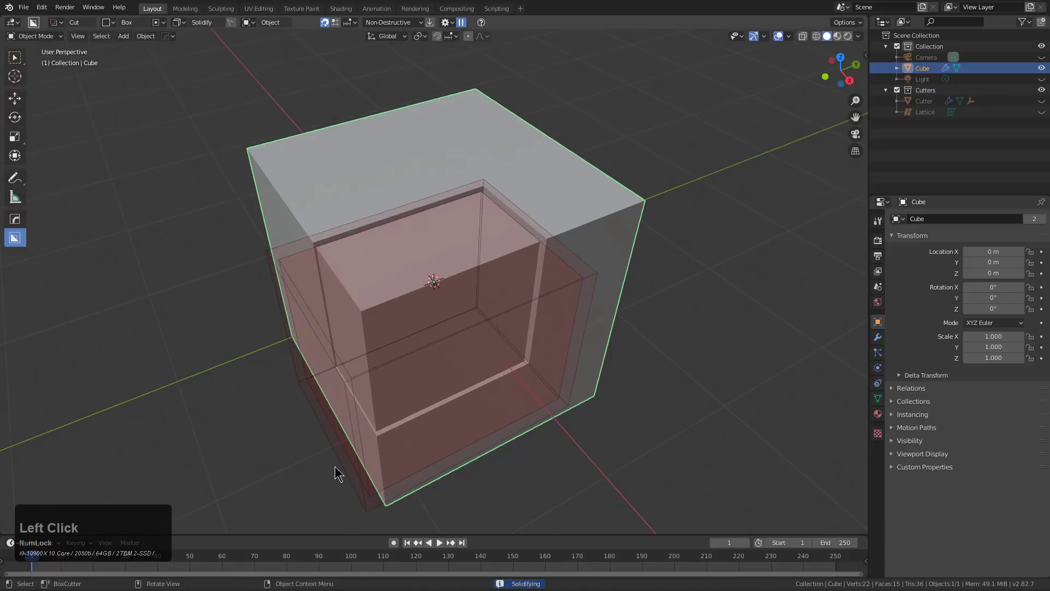
pyautogui.click(554, 284)
pyautogui.moveTo(555, 283); pyautogui.dragTo(480, 258, button='middle')
pyautogui.click(603, 229)
pyautogui.scroll(3, 599, 228)
pyautogui.press('q')
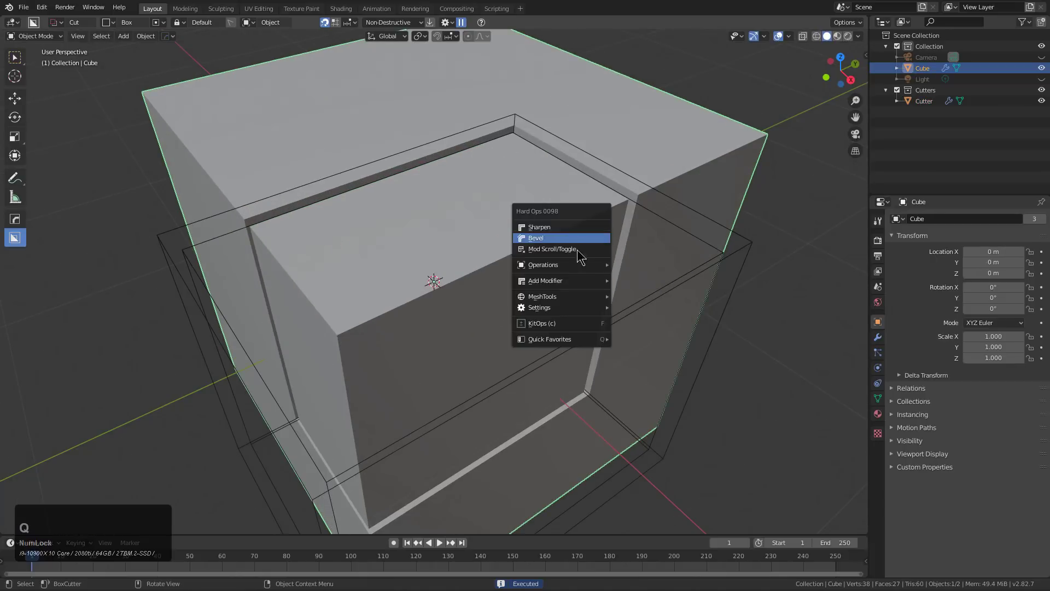
pyautogui.moveTo(592, 288)
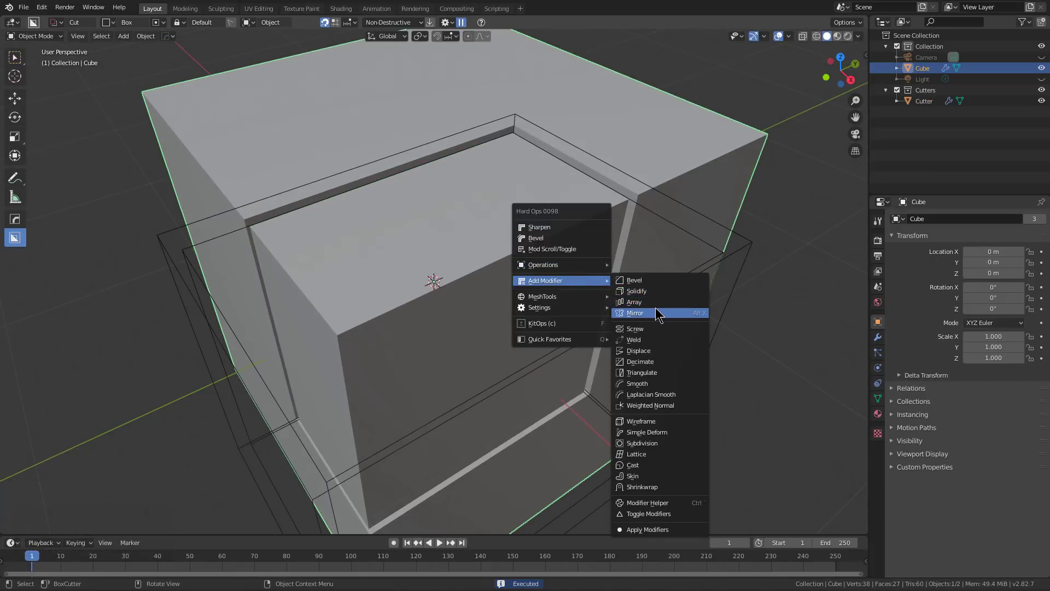
pyautogui.click(664, 290)
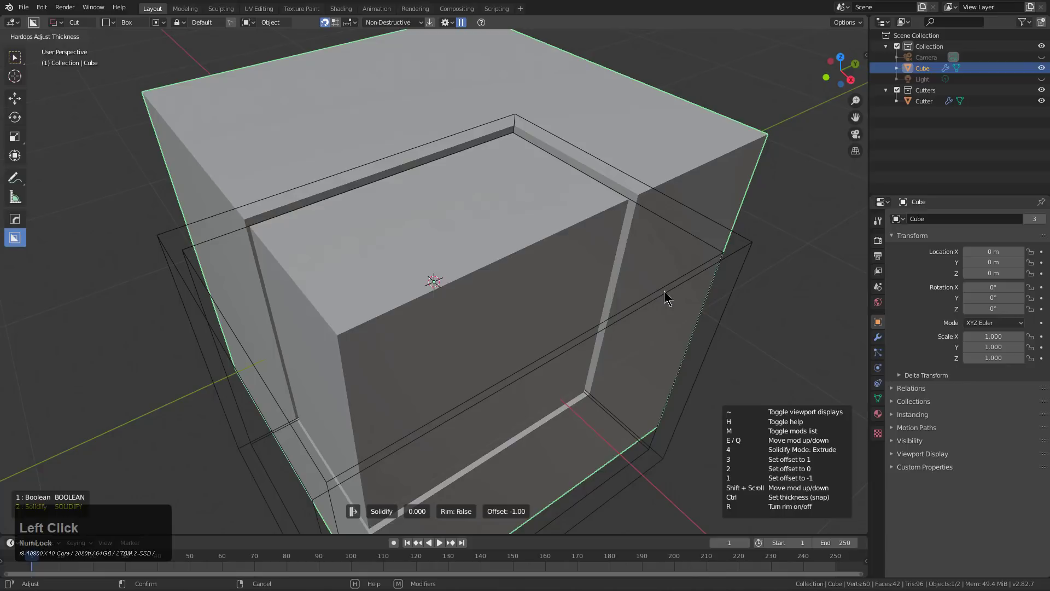
pyautogui.rightClick(657, 281)
# Add a Weld modifier to the cube with a merge threshold of about 0.094 m.
pyautogui.press('q')
pyautogui.moveTo(657, 281)
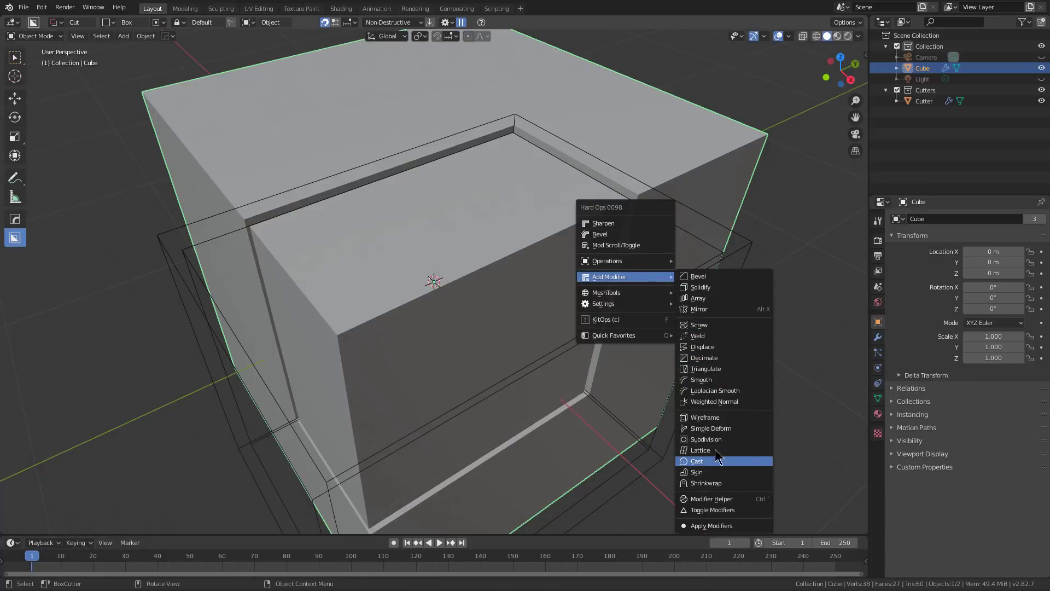
pyautogui.click(696, 336)
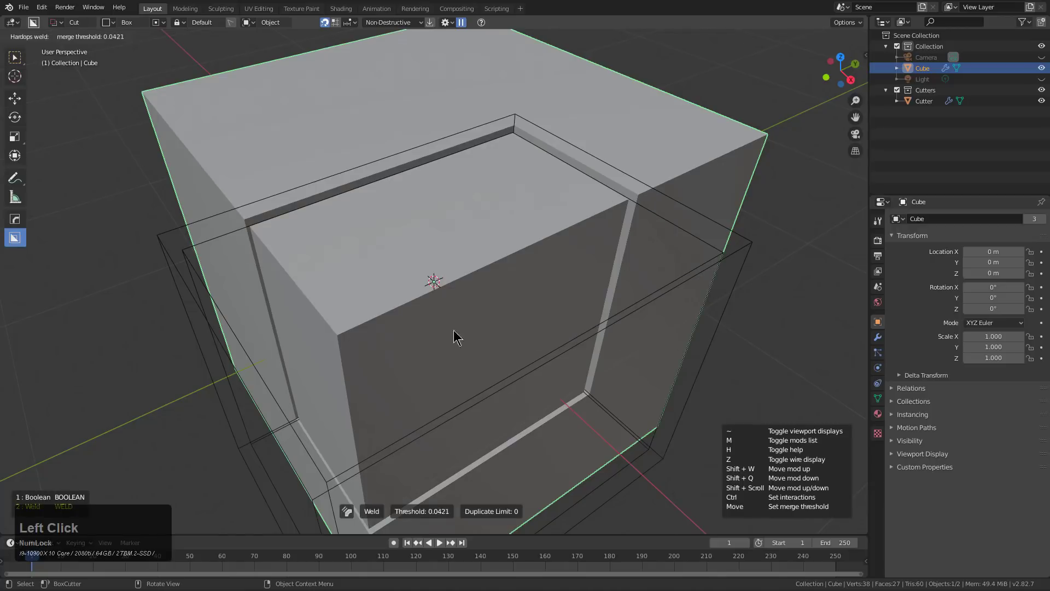
pyautogui.moveTo(244, 338)
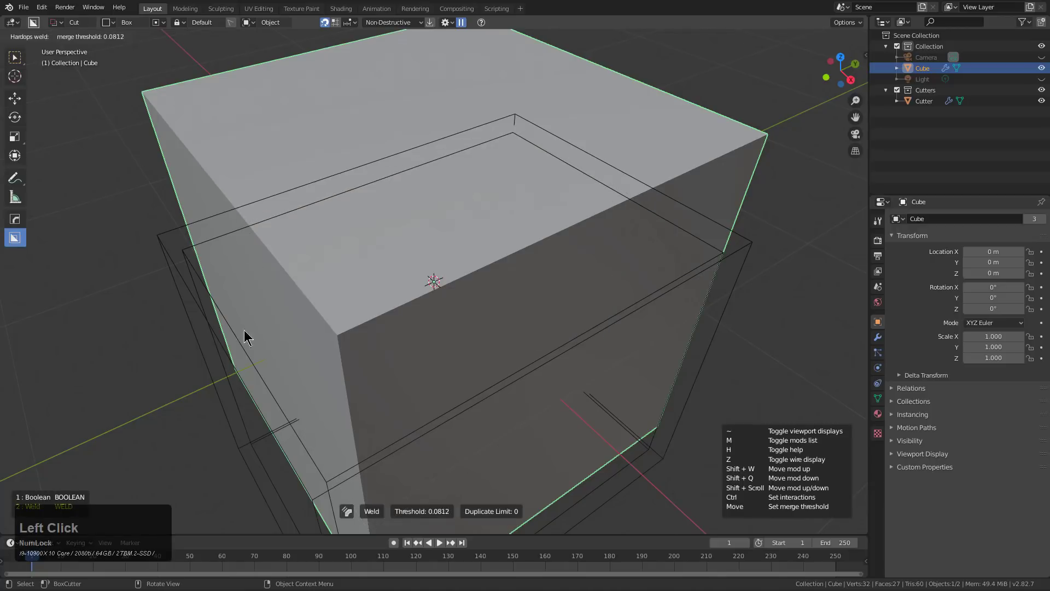
pyautogui.click(204, 325)
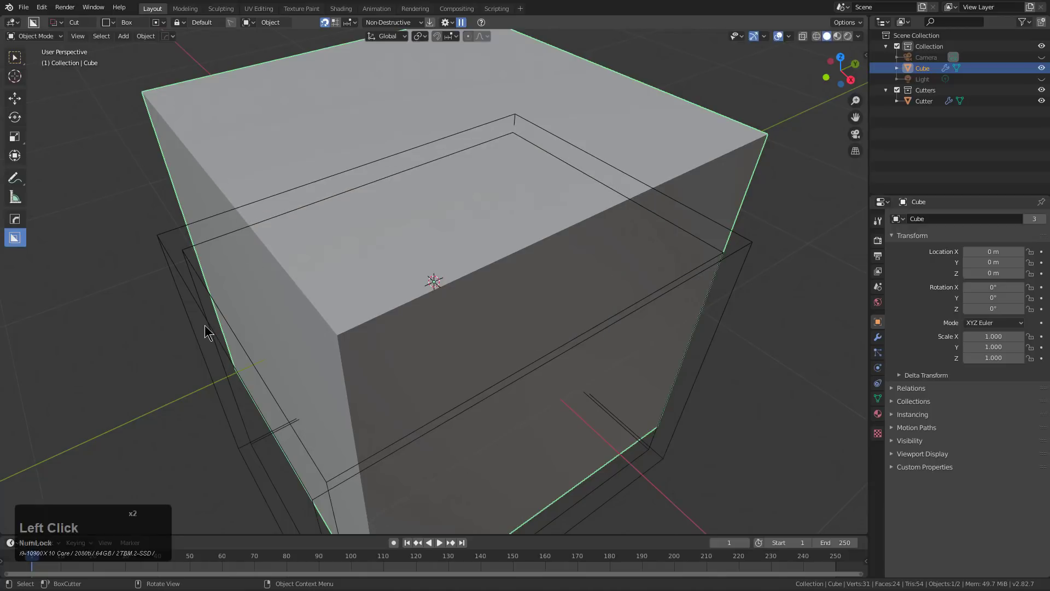
# Cut a rectangular box pocket into the middle of the cube's top face with BoxCutter.
pyautogui.scroll(-3, 424, 331)
pyautogui.scroll(2, 462, 330)
pyautogui.moveTo(461, 330); pyautogui.dragTo(501, 351, button='middle')
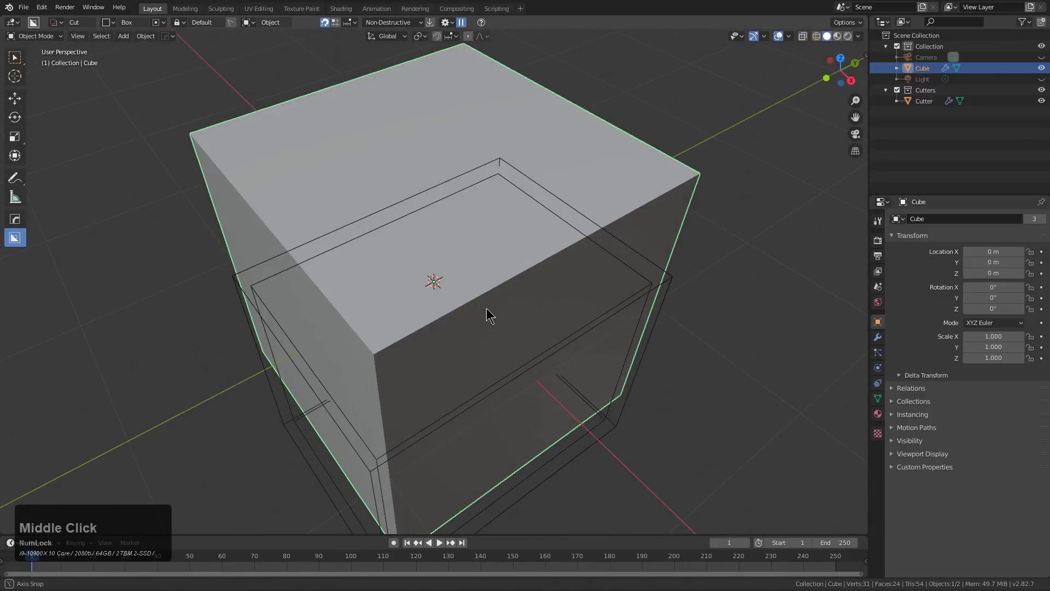
pyautogui.moveTo(508, 143); pyautogui.dragTo(408, 286)
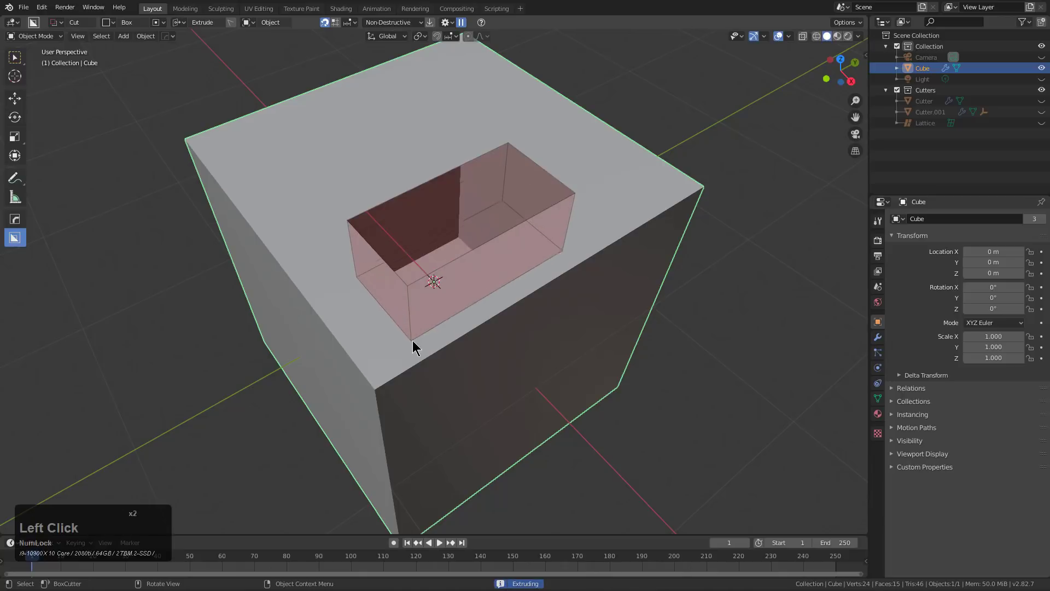
pyautogui.click(429, 300)
pyautogui.moveTo(428, 300); pyautogui.dragTo(558, 333, button='middle')
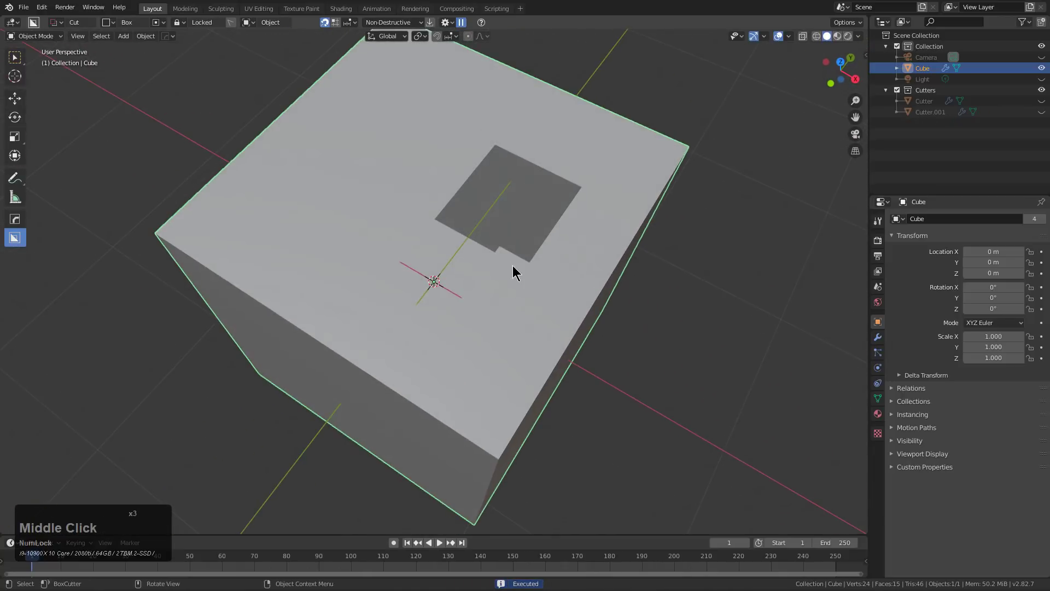
# Turn off the Weld modifier's viewport display in the Hard Ops helper, and undo the change.
pyautogui.moveTo(566, 288); pyautogui.dragTo(551, 267, button='middle')
pyautogui.hotkey('ctrl', '`')
pyautogui.scroll(-1, 640, 336)
pyautogui.click(620, 316)
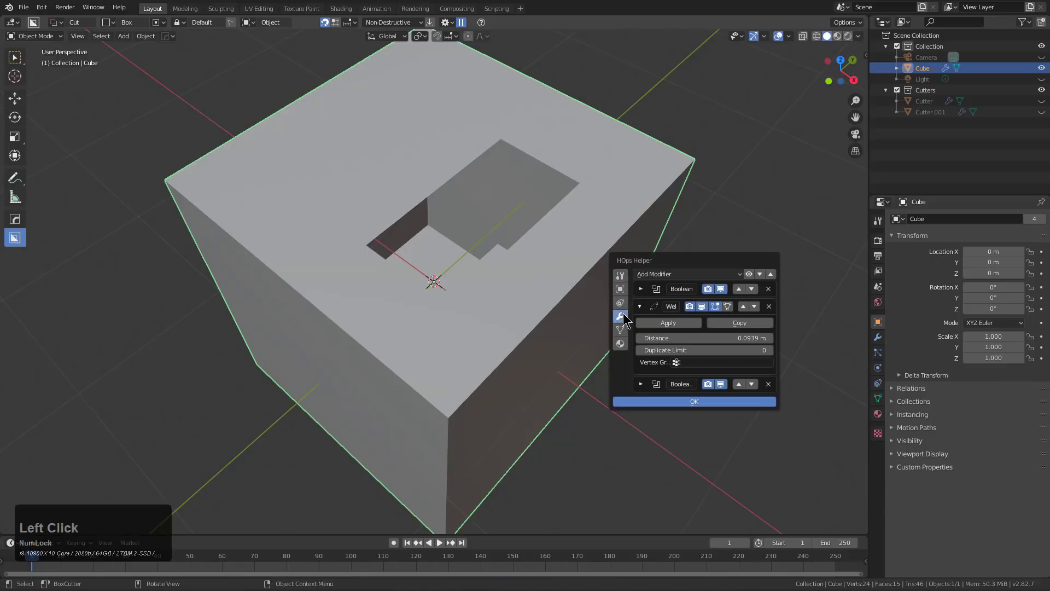
pyautogui.click(701, 306)
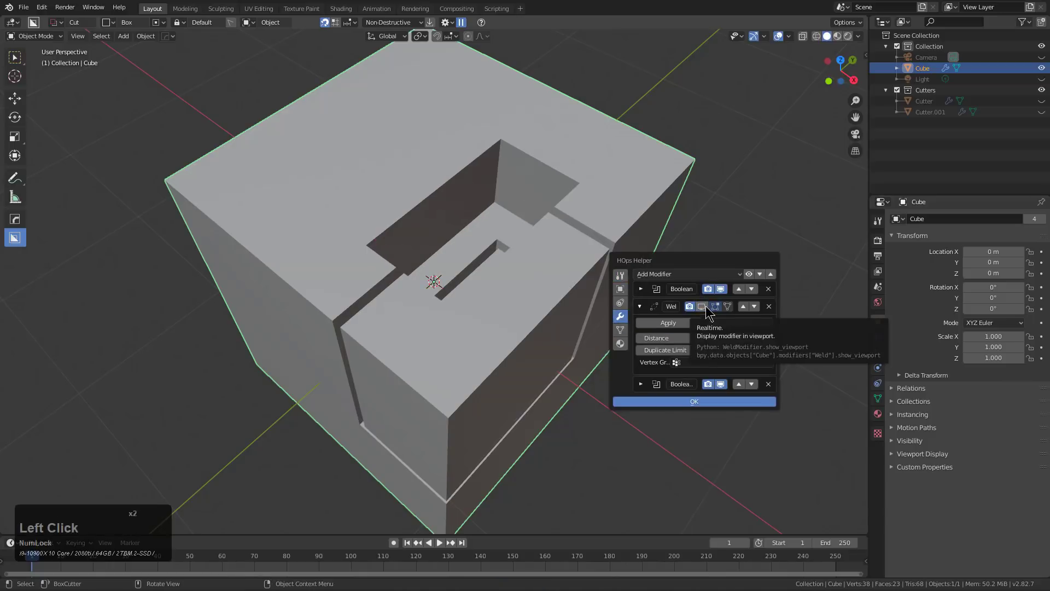
pyautogui.hotkey('ctrl', 'z')
pyautogui.moveTo(604, 306); pyautogui.dragTo(551, 258, button='middle')
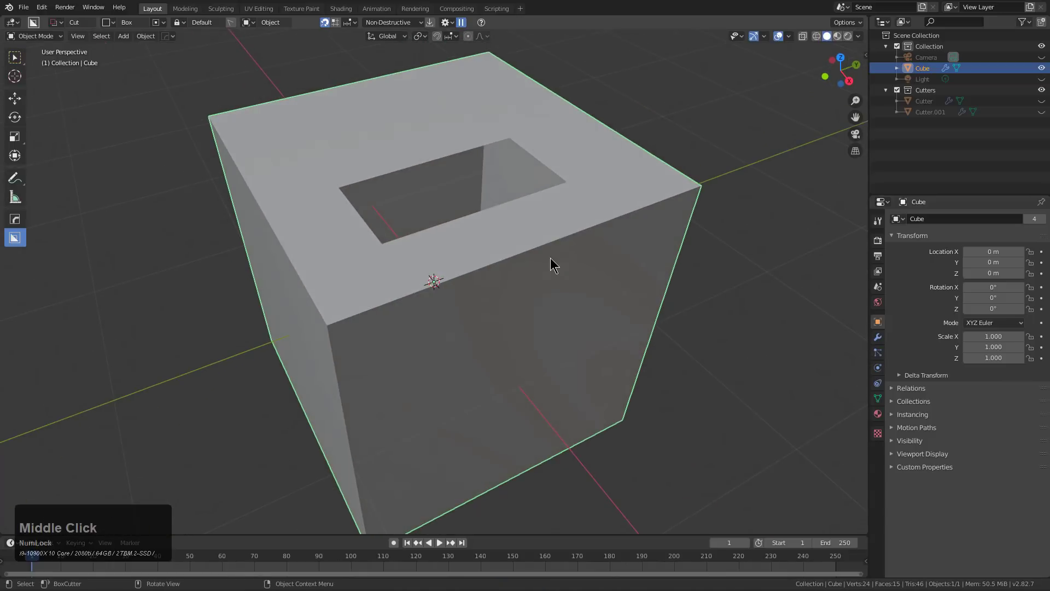
pyautogui.press('q')
pyautogui.moveTo(551, 258)
pyautogui.click(592, 317)
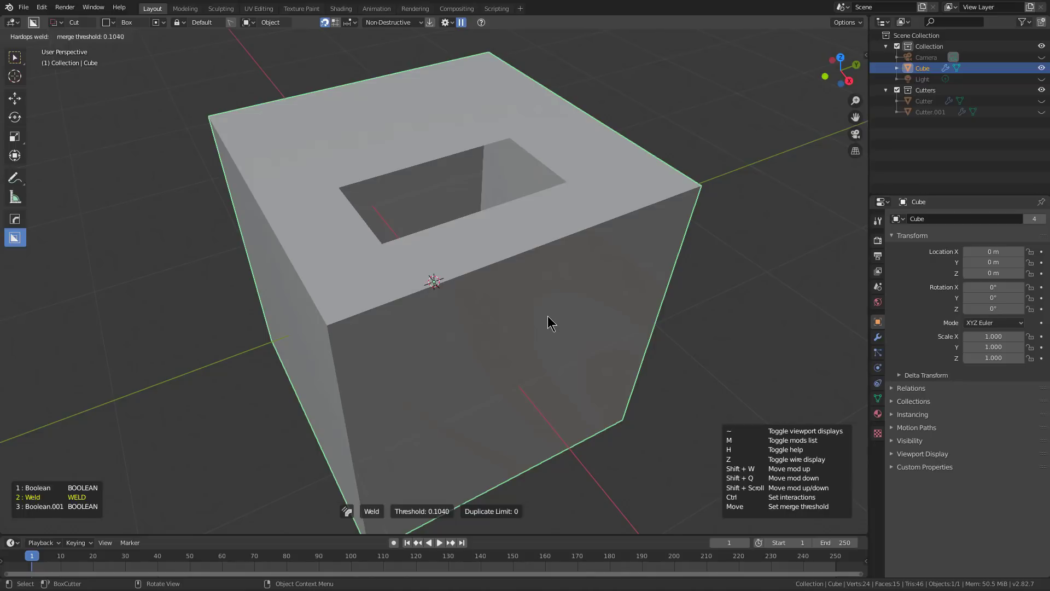
pyautogui.rightClick(523, 326)
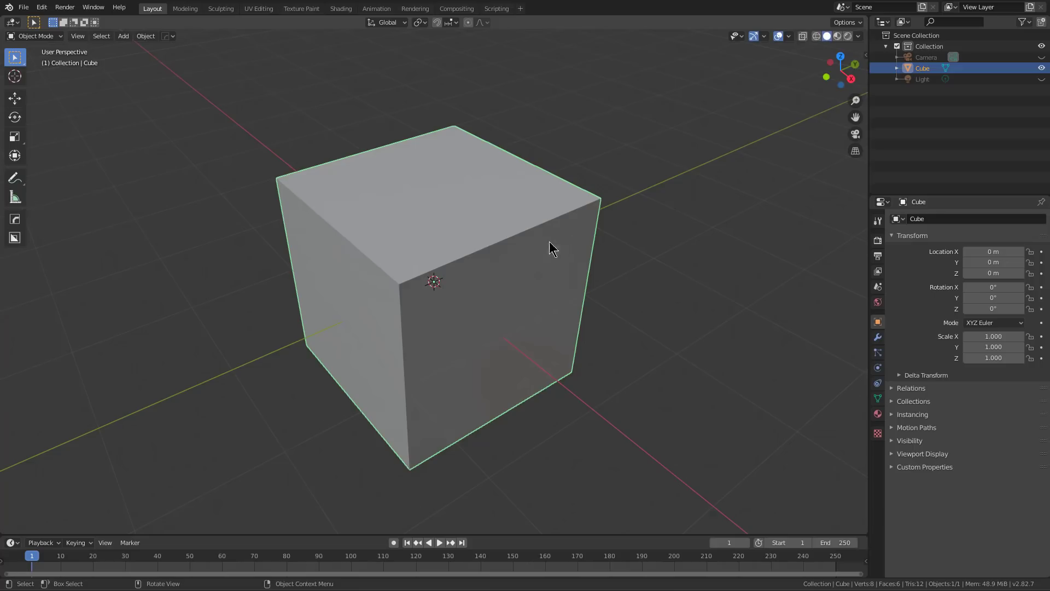
# Subdivide the whole cube mesh three times in Edit Mode, dividing each side into an 8 by 8 grid of faces.
pyautogui.scroll(3, 549, 241)
pyautogui.moveTo(534, 233); pyautogui.dragTo(559, 224, button='middle')
pyautogui.scroll(-4, 566, 230)
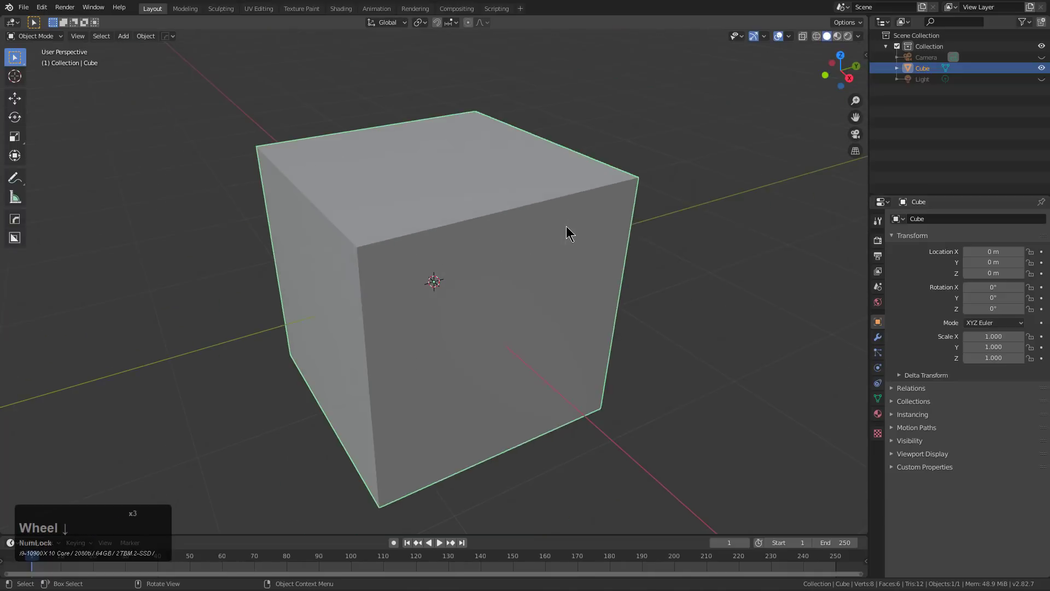
pyautogui.press('Tab')
pyautogui.rightClick(498, 229)
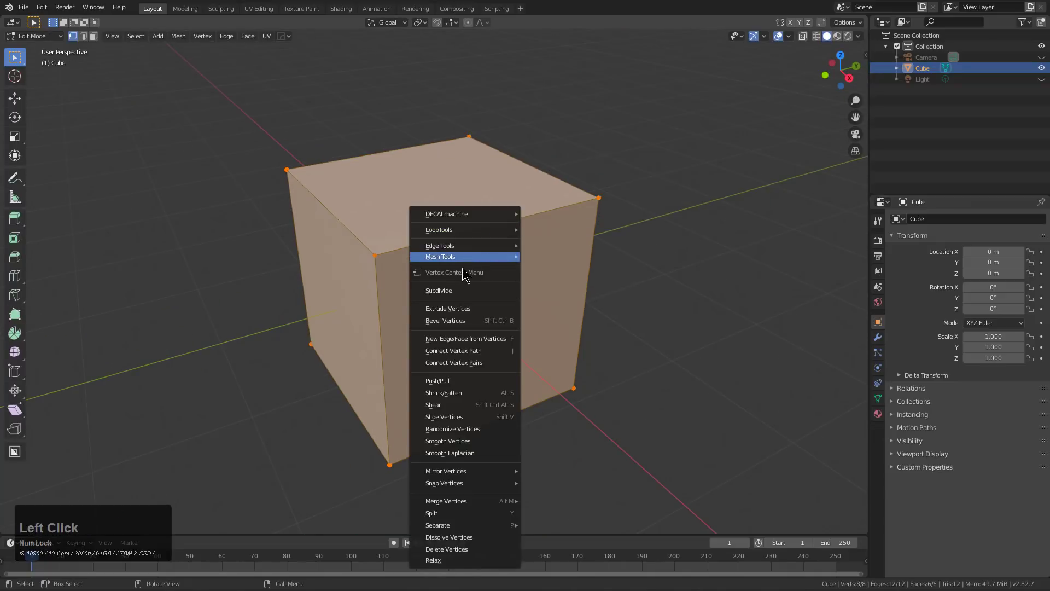
pyautogui.click(454, 290)
pyautogui.hotkey('shift', 'r')
pyautogui.hotkey('shift', 'r')
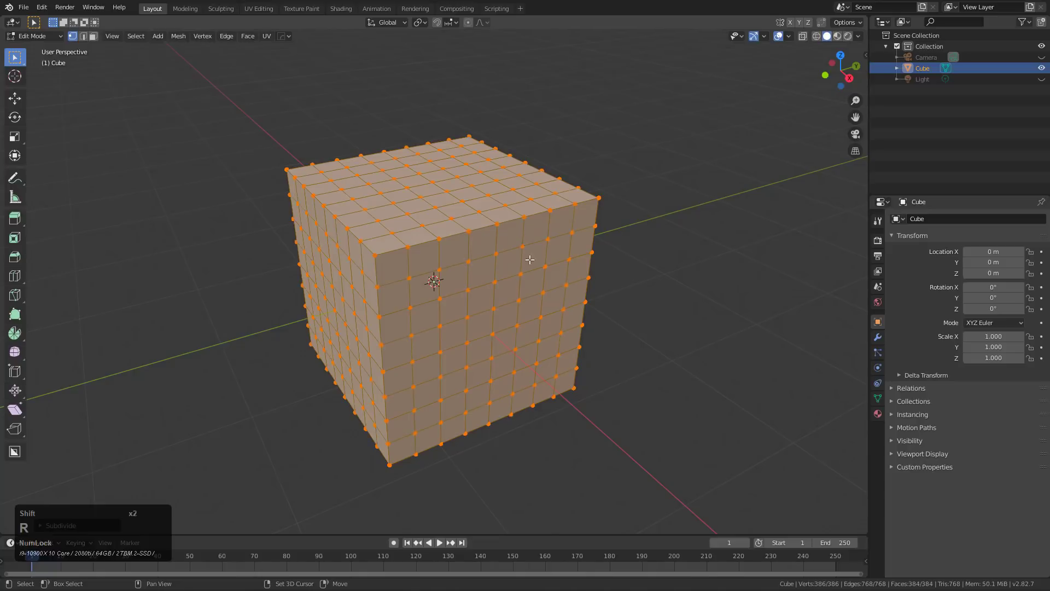
# Convert the inner 7 by 7 vertices of one cube side into circles with Hard Ops Circle (E), scaled to about 0.51.
pyautogui.moveTo(527, 241); pyautogui.dragTo(469, 326, button='middle')
pyautogui.click(474, 330)
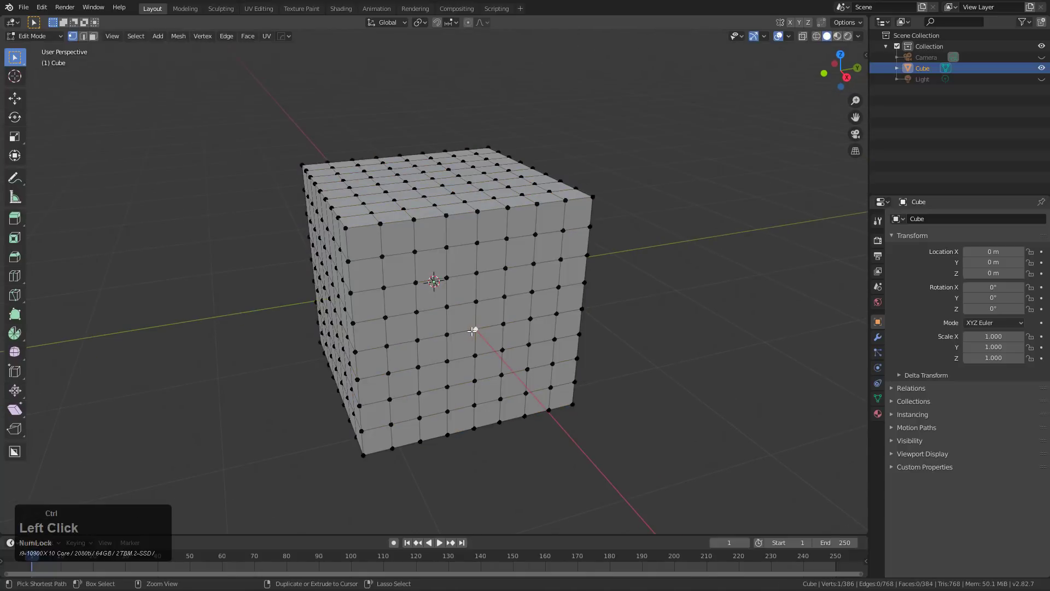
pyautogui.press('ctrl+KP_Add')
pyautogui.press('ctrl+KP_Add')
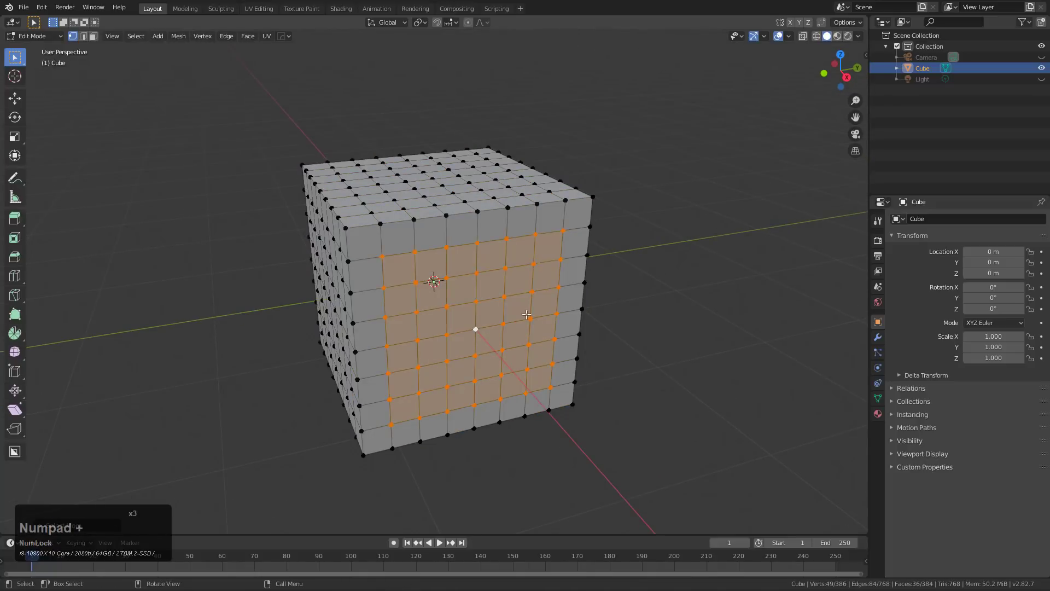
pyautogui.scroll(4, 526, 317)
pyautogui.press('q')
pyautogui.moveTo(517, 377)
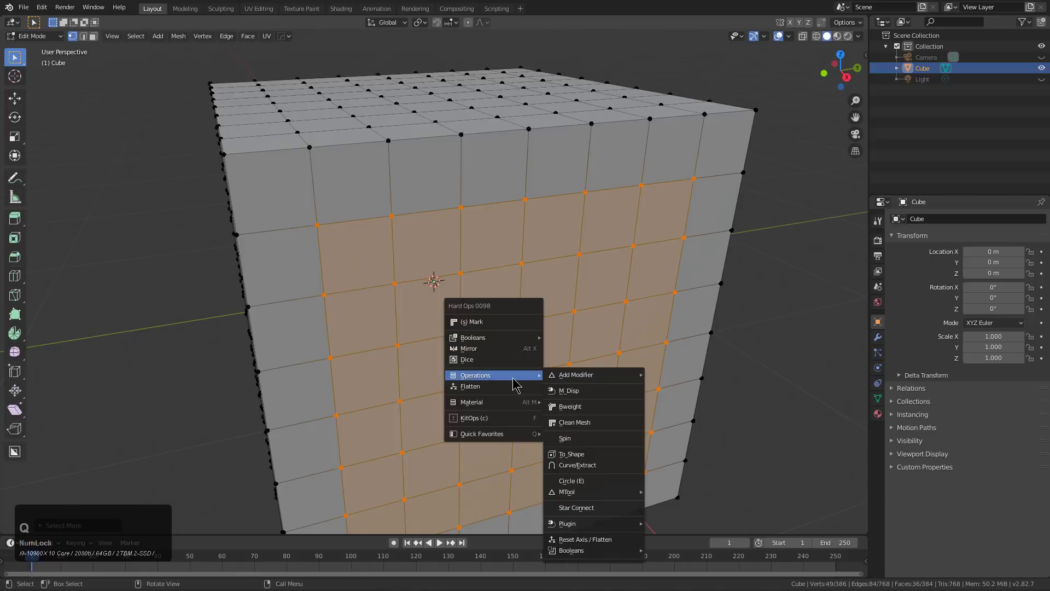
pyautogui.click(595, 485)
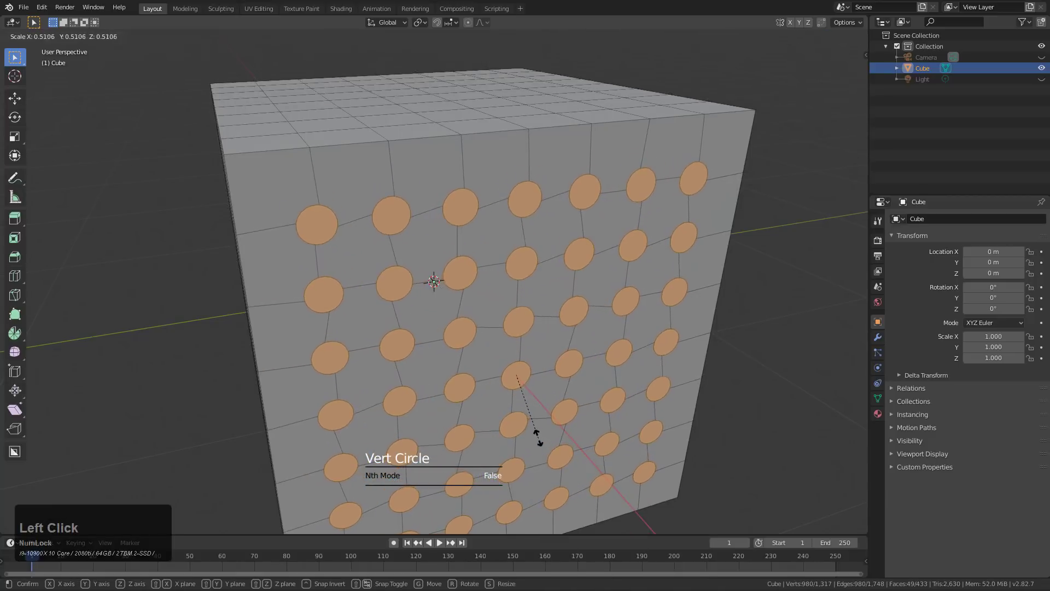
pyautogui.click(539, 436)
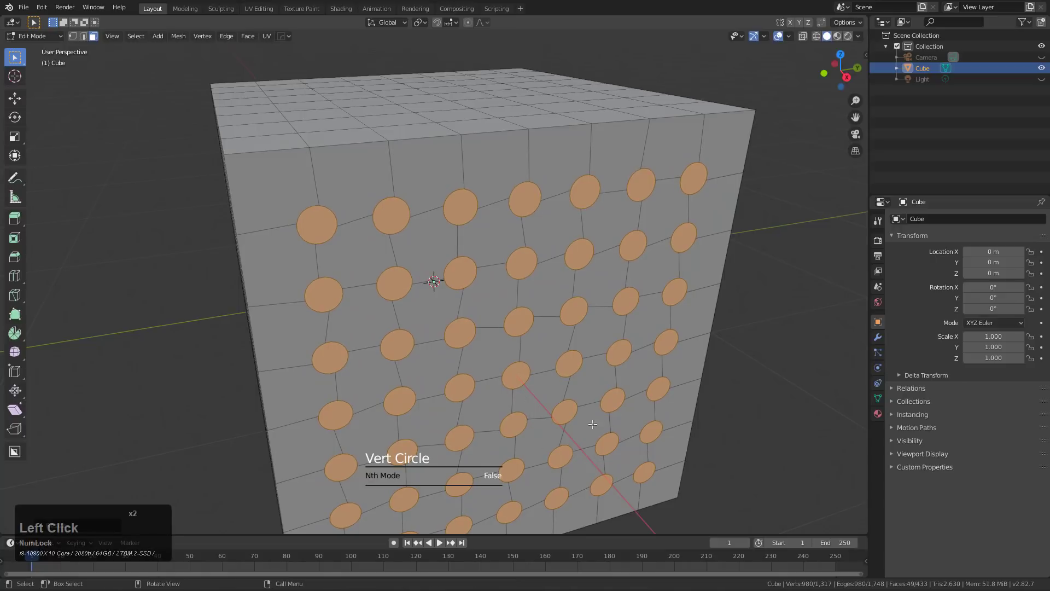
# Inset the circle faces by about 0.026 m and recess them into holes using Shrink/Fatten and Extrude.
pyautogui.press('i')
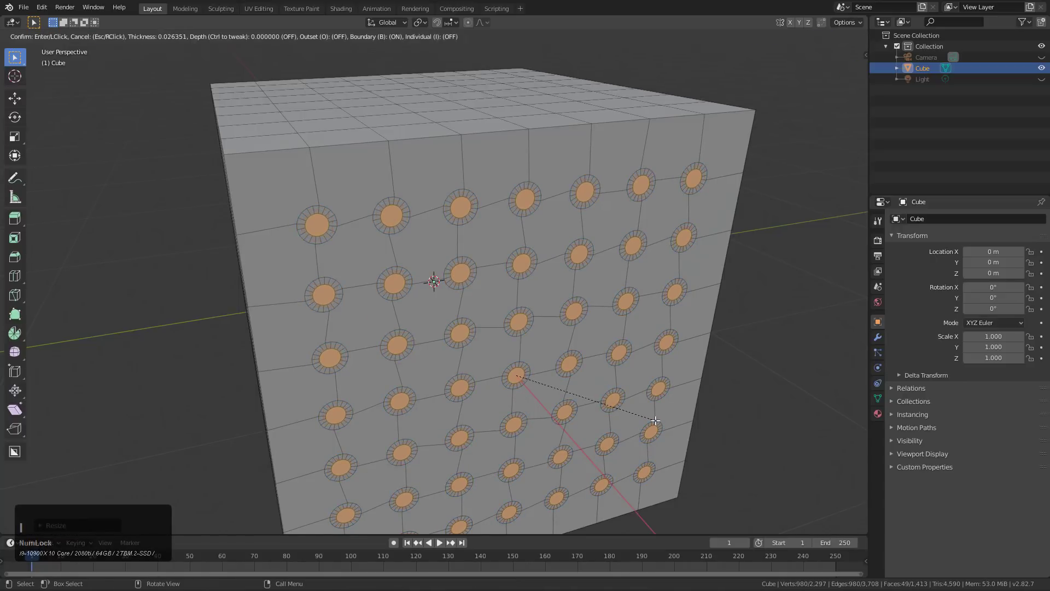
pyautogui.click(655, 425)
pyautogui.hotkey('alt', 's')
pyautogui.click(651, 426)
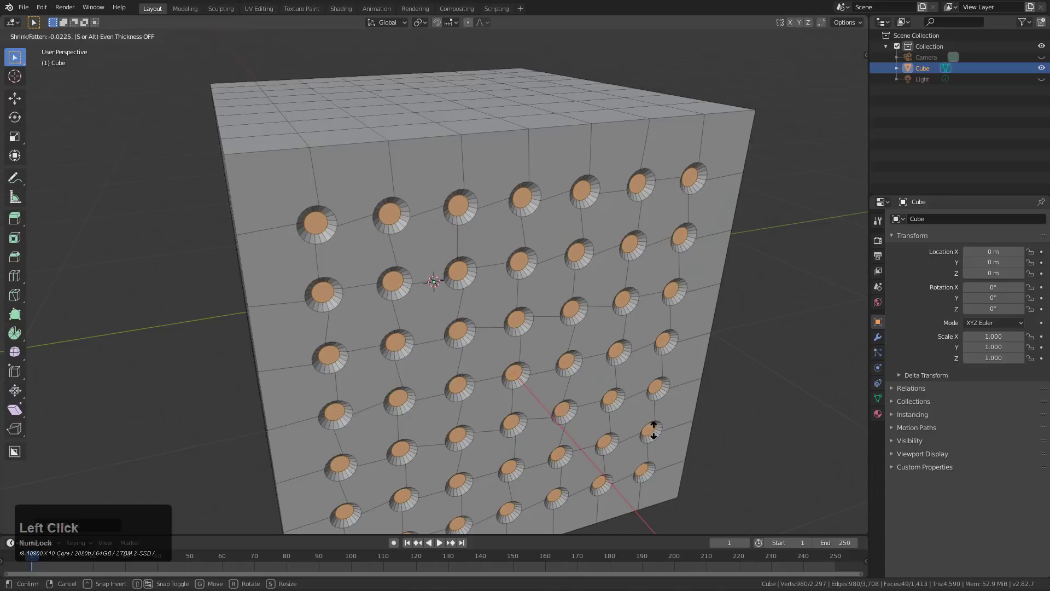
pyautogui.press('e')
pyautogui.click(638, 412)
# Select the inner 7 by 7 vertices on the neighbouring cube side, growing from its centre and adding the missing rows with Circle Select.
pyautogui.moveTo(639, 411); pyautogui.dragTo(527, 328, button='middle')
pyautogui.press('1')
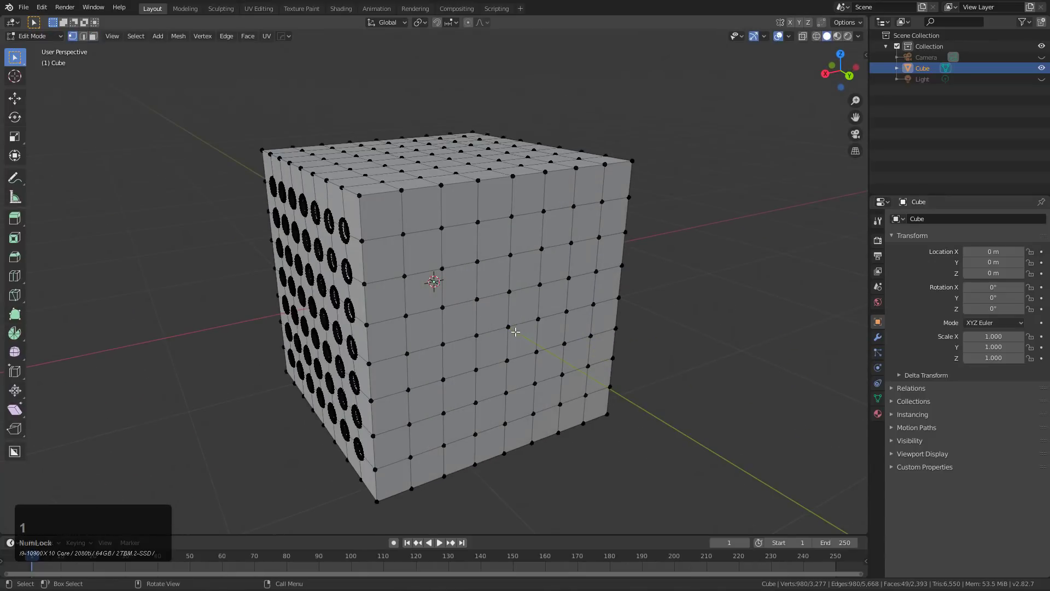
pyautogui.click(510, 327)
pyautogui.keyDown('shift'); pyautogui.click(510, 302); pyautogui.keyUp('shift')
pyautogui.press('ctrl+KP_Add')
pyautogui.press('ctrl+KP_Add')
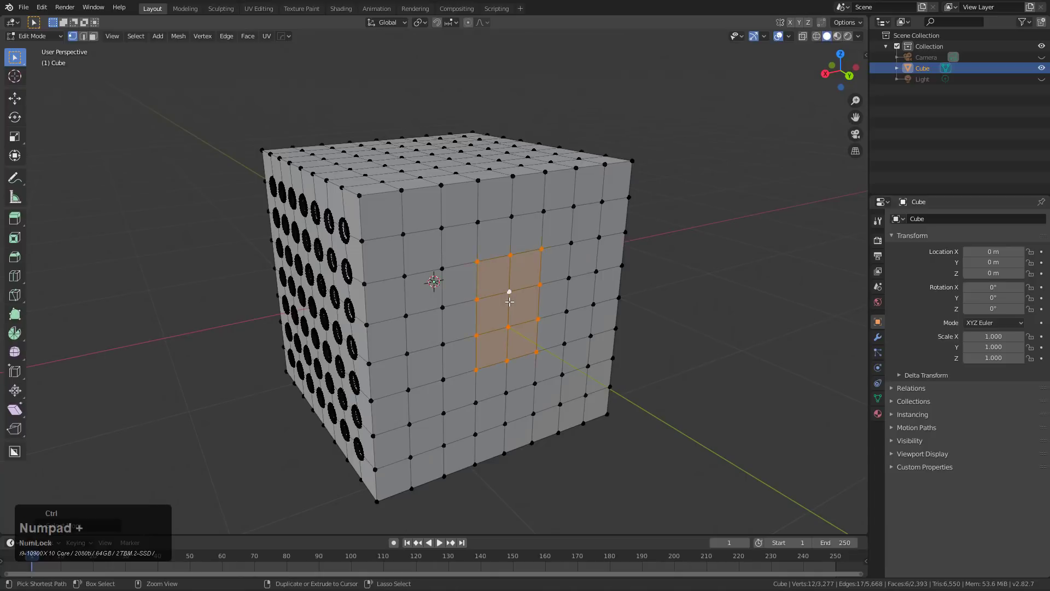
pyautogui.hotkey('ctrl', 'z')
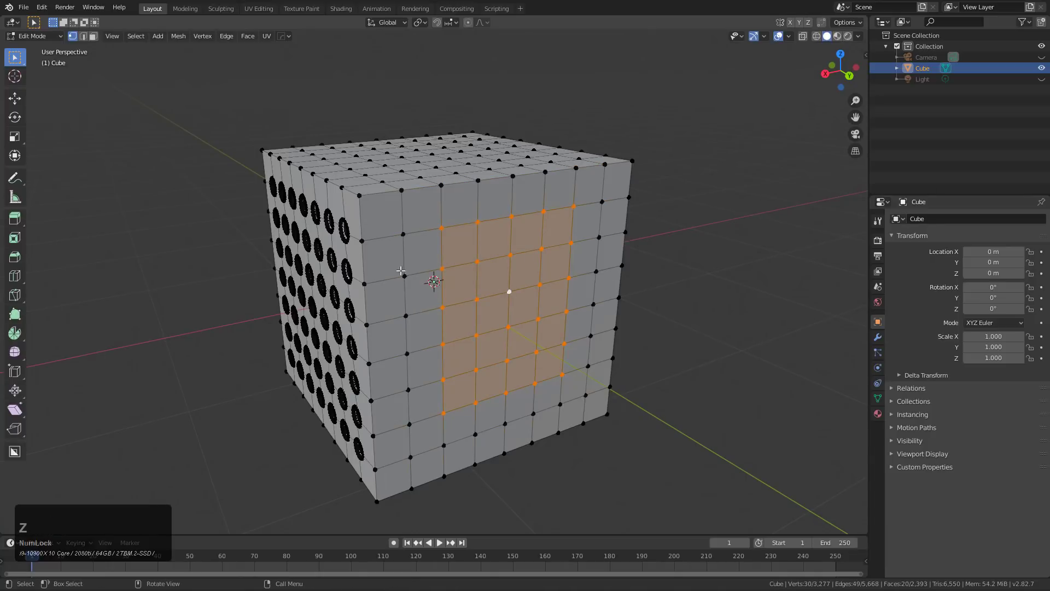
pyautogui.press('c')
pyautogui.moveTo(415, 257)
pyautogui.mouseDown()
pyautogui.moveTo(410, 241)
pyautogui.moveTo(409, 403)
pyautogui.mouseUp()
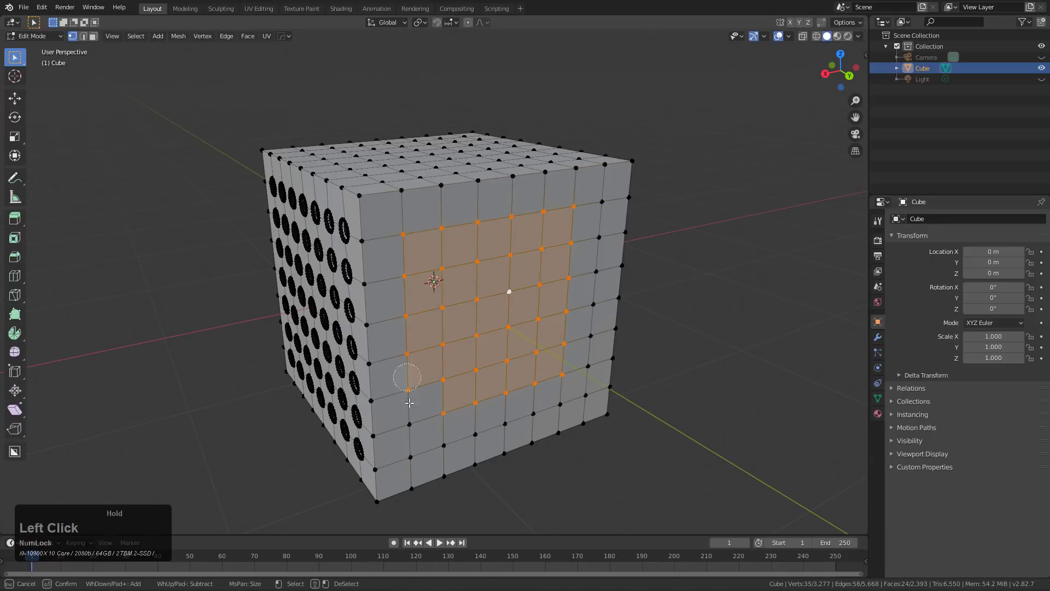
pyautogui.moveTo(432, 447); pyautogui.dragTo(553, 413)
pyautogui.moveTo(591, 205); pyautogui.dragTo(586, 350)
pyautogui.rightClick(586, 350)
# Bevel the selected vertices with a width of about 0.058 m and three segments.
pyautogui.moveTo(586, 350)
pyautogui.mouseDown(button='middle')
pyautogui.moveTo(550, 353)
pyautogui.moveTo(519, 315)
pyautogui.moveTo(540, 307)
pyautogui.mouseUp(button='middle')
pyautogui.scroll(4, 551, 354)
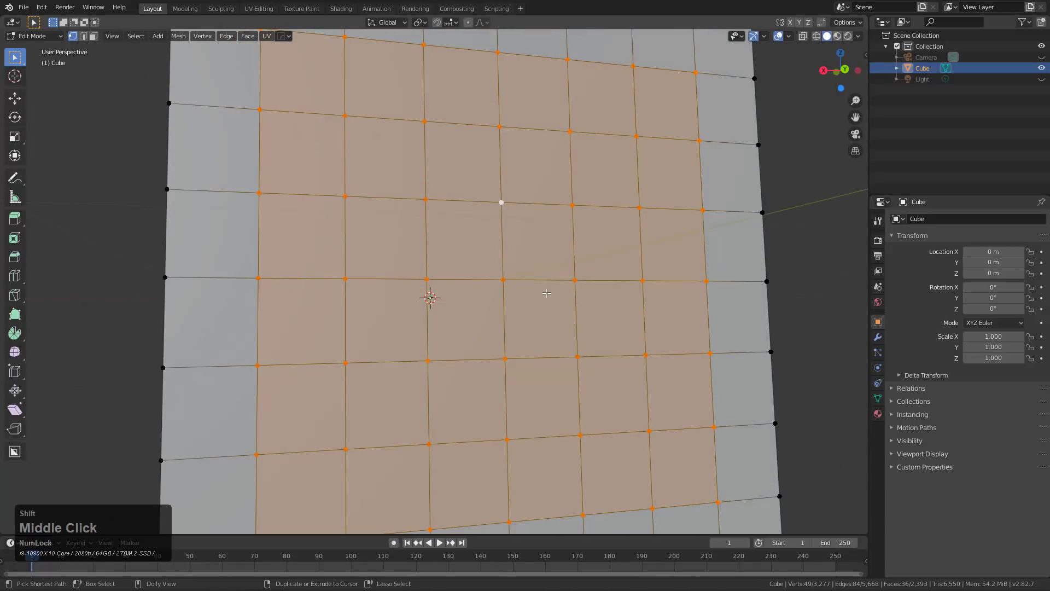
pyautogui.moveTo(562, 266); pyautogui.dragTo(561, 283, button='middle')
pyautogui.moveTo(560, 283); pyautogui.dragTo(562, 283, button='middle')
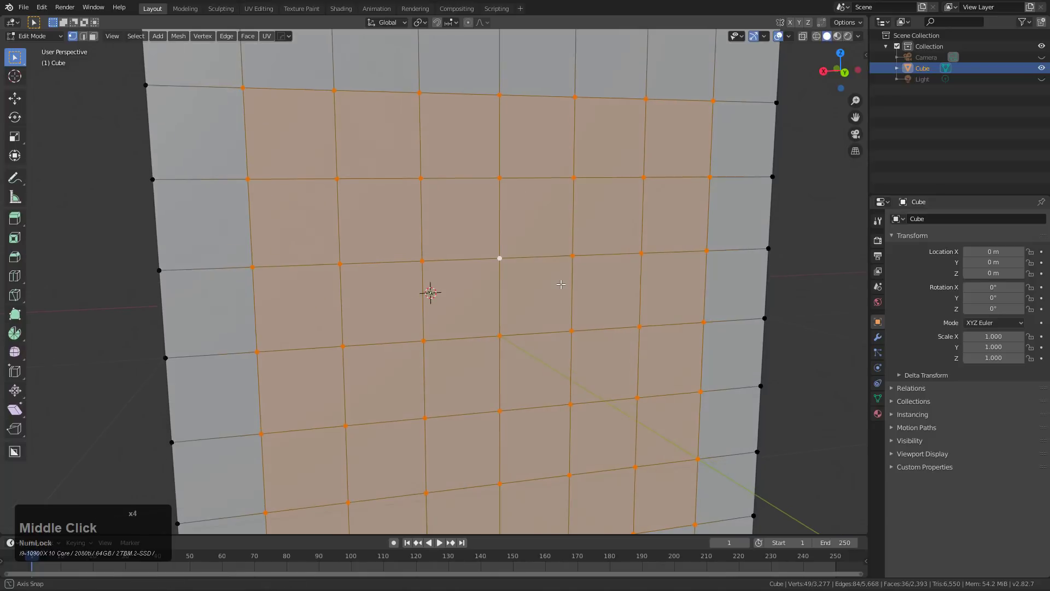
pyautogui.hotkey('ctrl', 'shift', 'b')
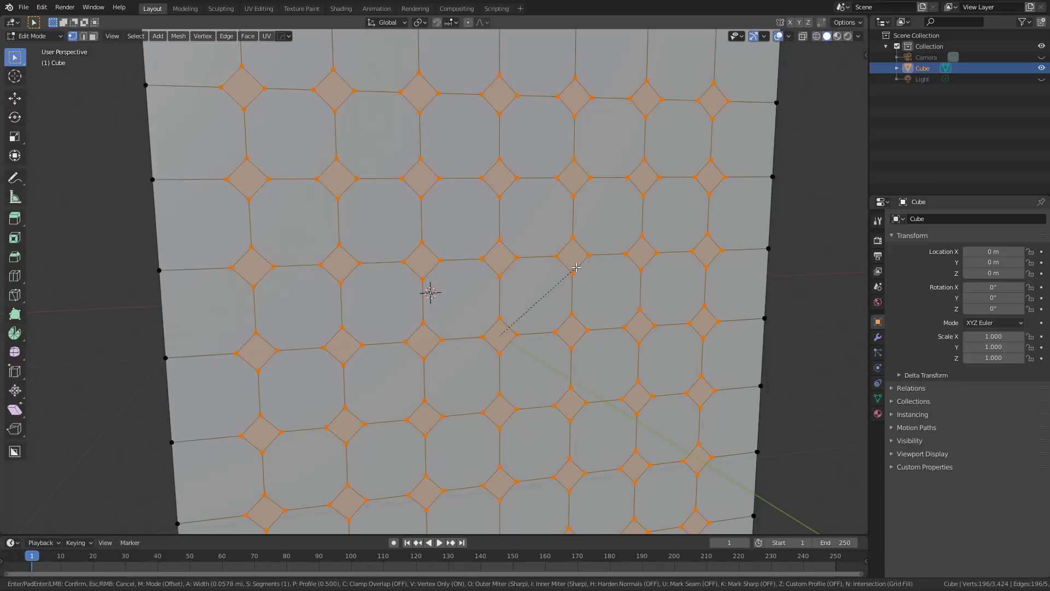
pyautogui.scroll(2, 576, 267)
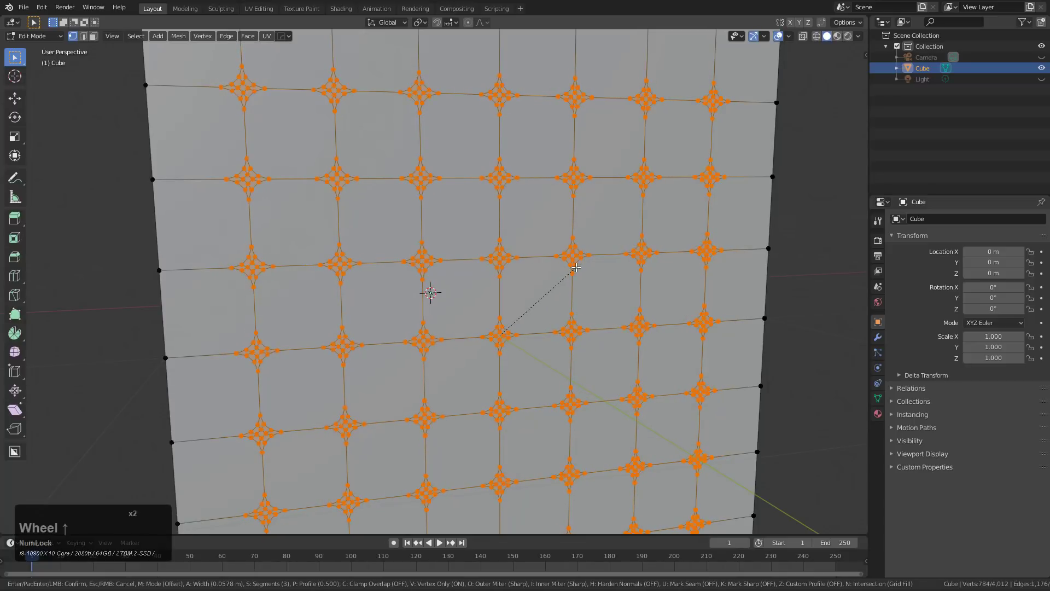
pyautogui.click(576, 267)
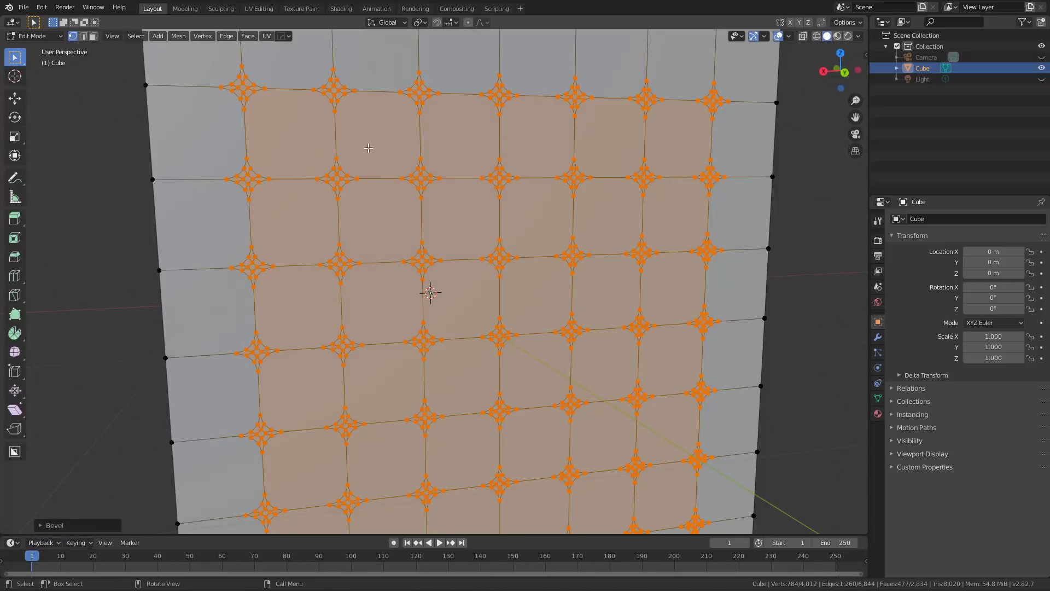
# Isolate the beveled grid by hiding all unselected geometry, and clear the selection.
pyautogui.scroll(-1, 508, 218)
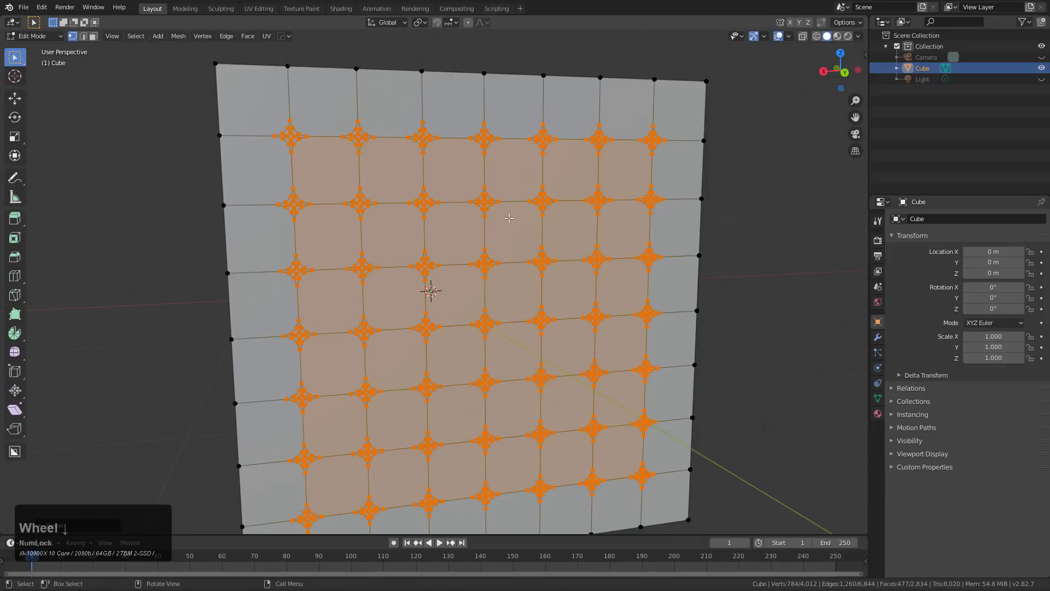
pyautogui.hotkey('shift', 'h')
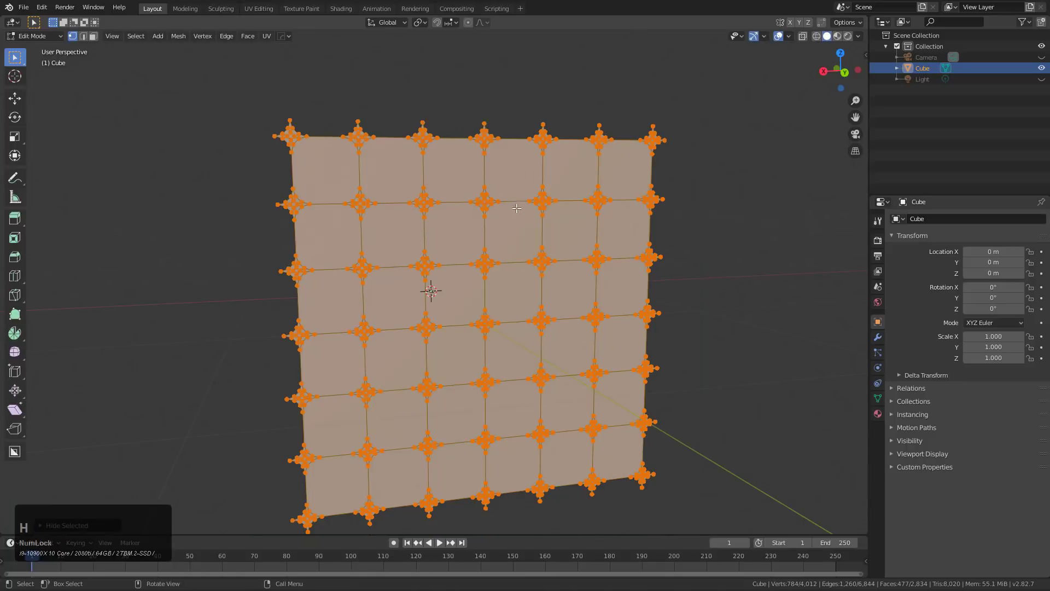
pyautogui.hotkey('alt', 'a')
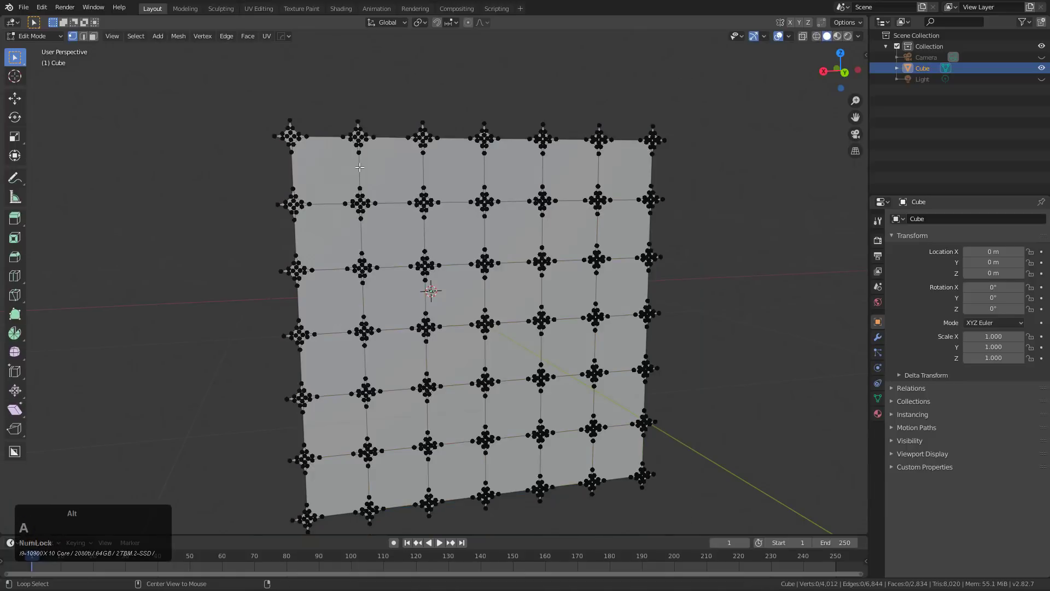
# Try to pick out the bevel faces in vertex mode with Select Faces by Sides, setting the number of vertices to 5.
pyautogui.click(141, 37)
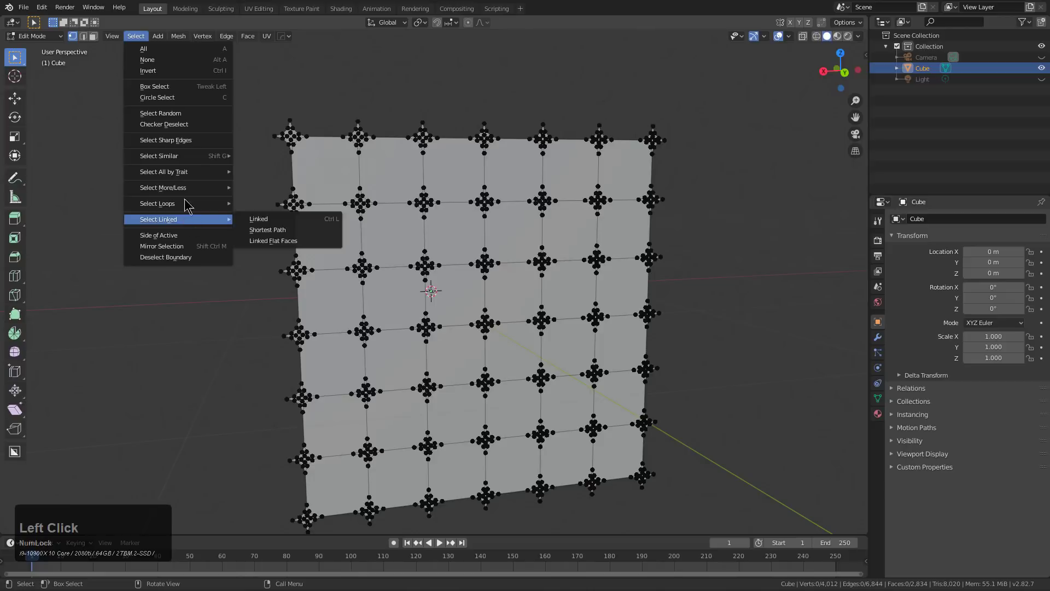
pyautogui.moveTo(209, 173)
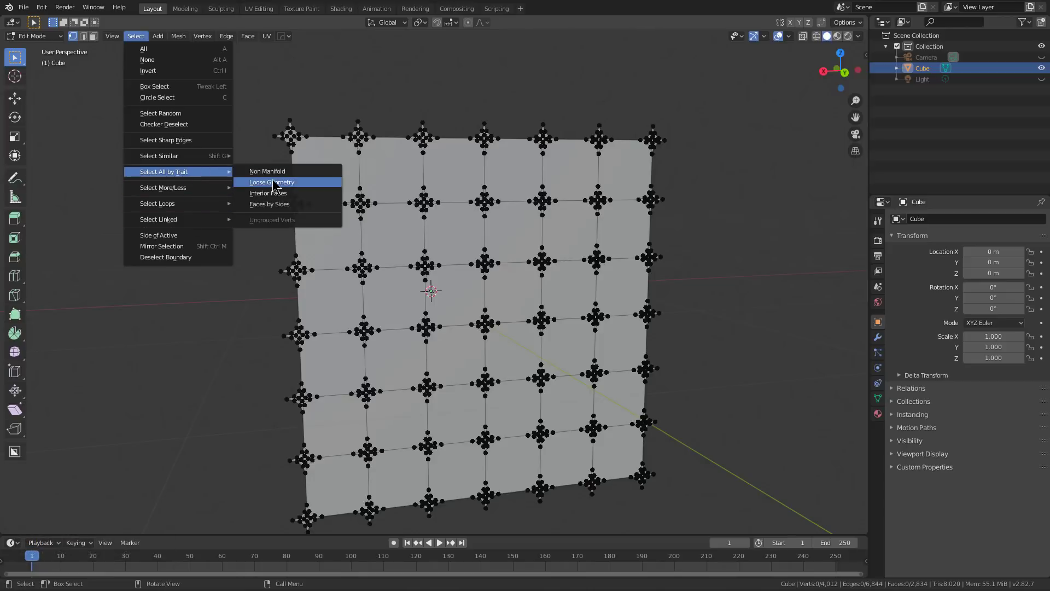
pyautogui.click(284, 203)
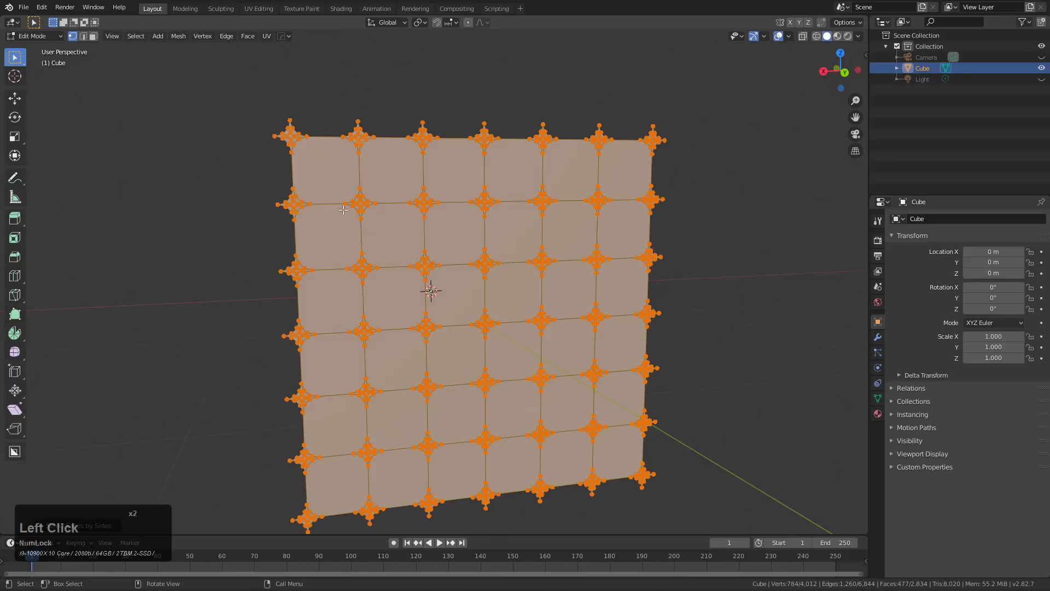
pyautogui.press('F9')
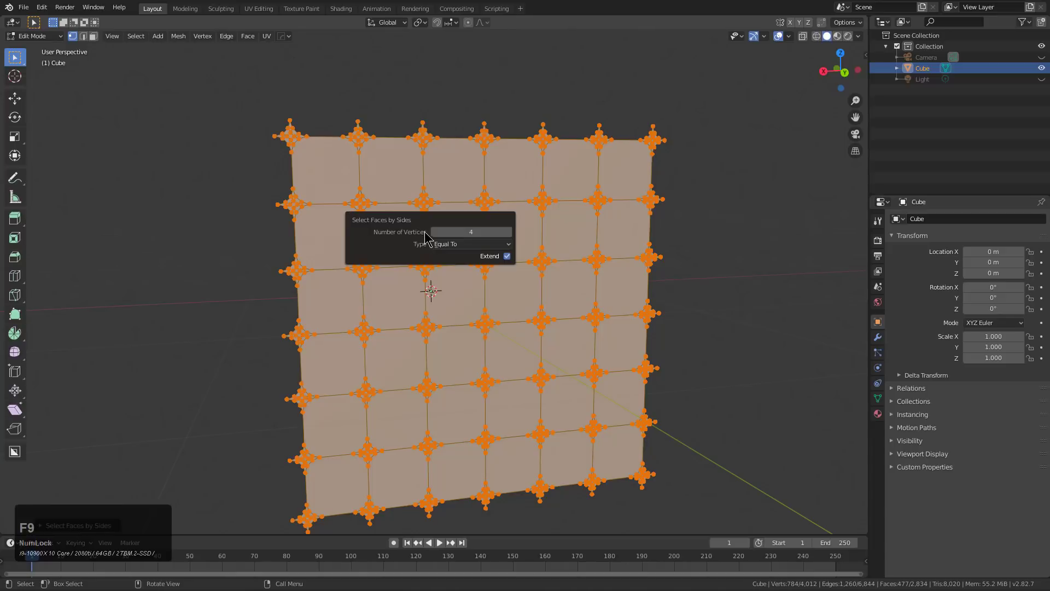
pyautogui.click(508, 232)
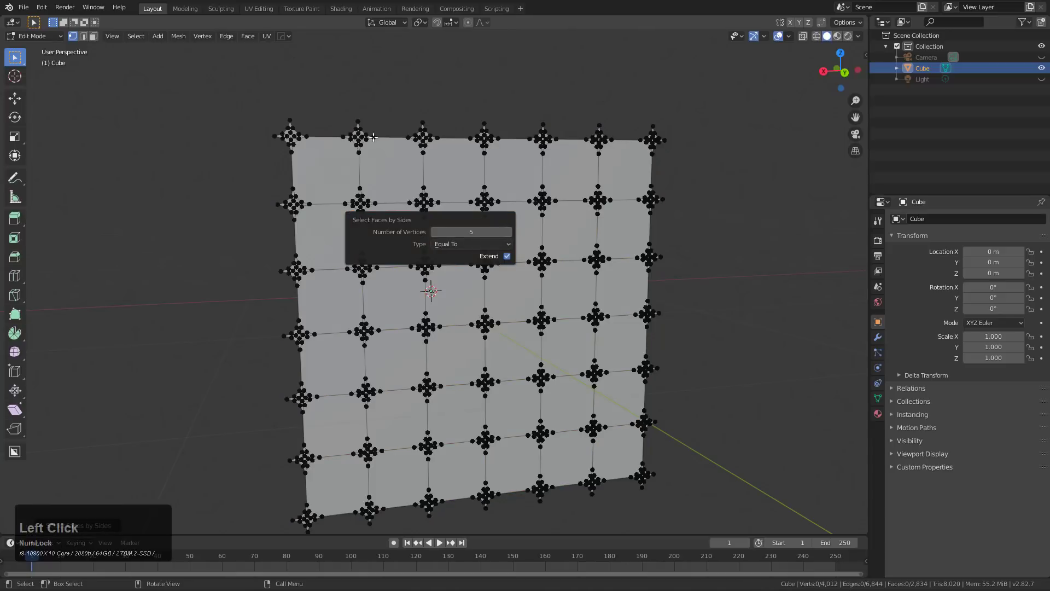
# Switch to face selection and select the four-sided bevel faces with Faces by Sides, setting the number of vertices to 4.
pyautogui.press('2')
pyautogui.press('3')
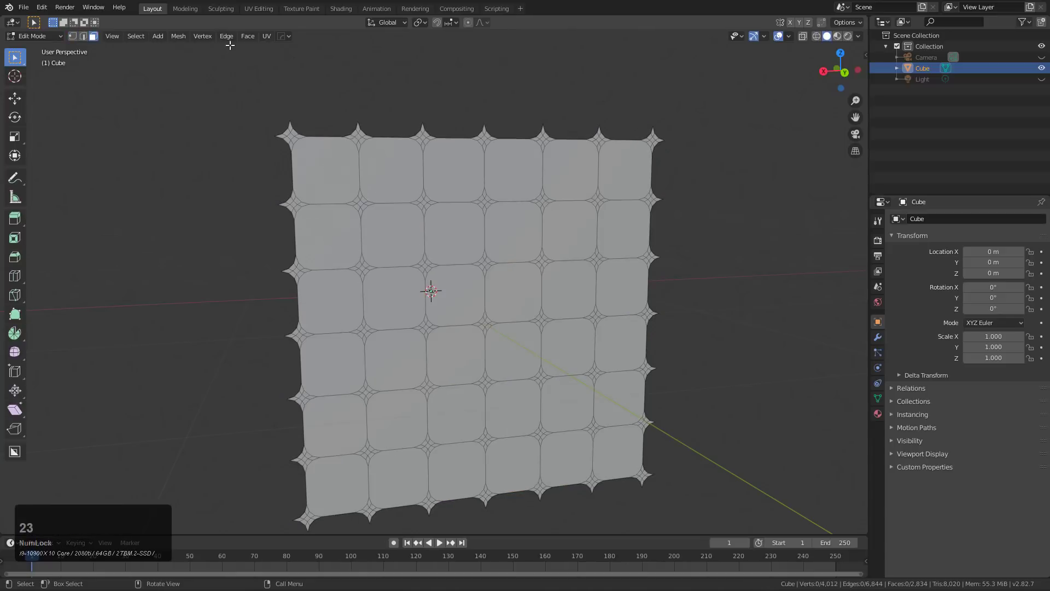
pyautogui.click(229, 38)
pyautogui.moveTo(211, 39)
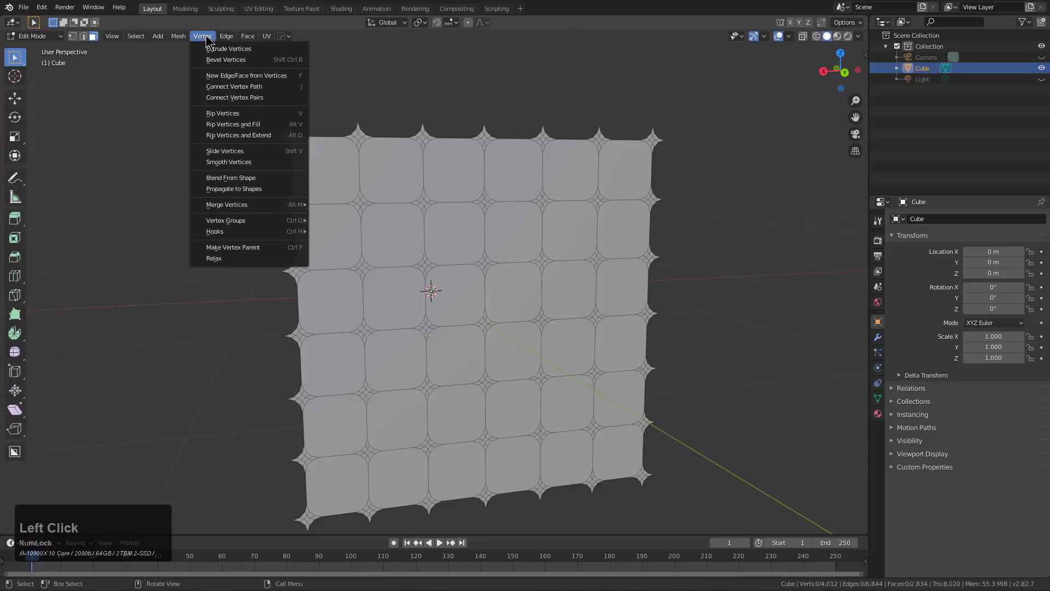
pyautogui.moveTo(261, 36)
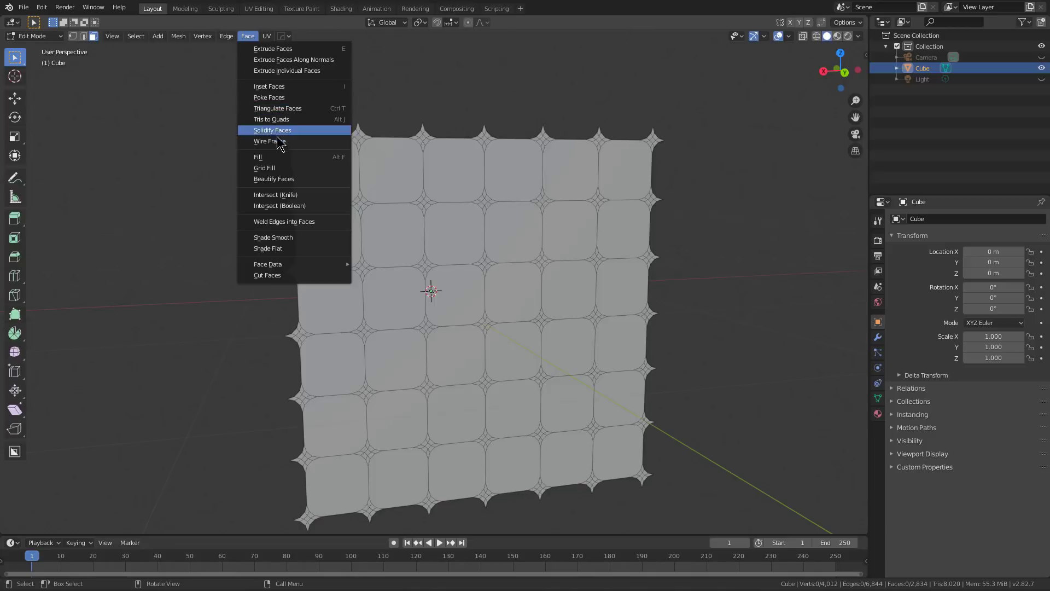
pyautogui.click(141, 36)
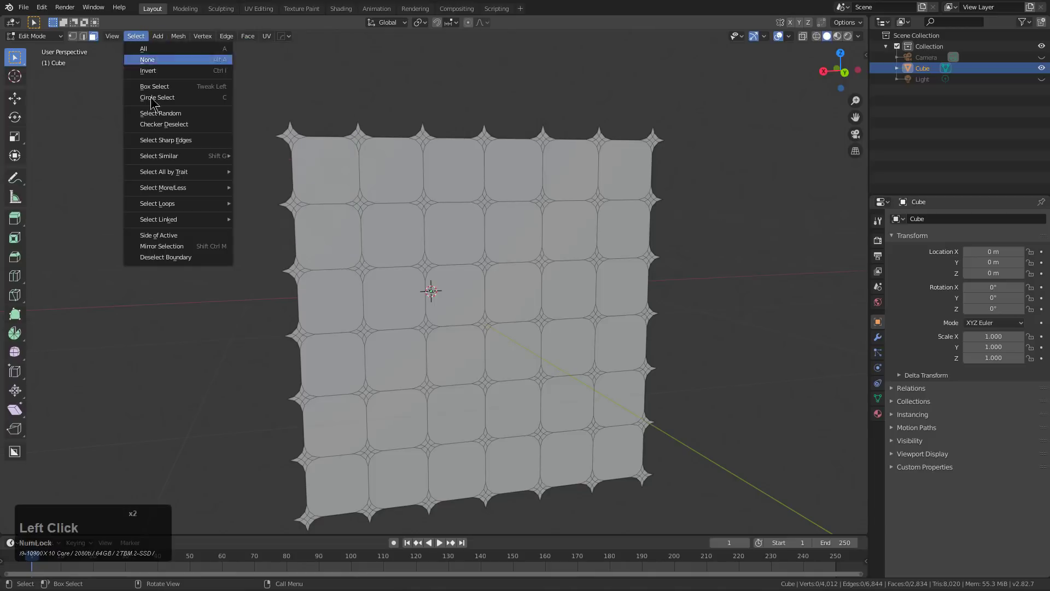
pyautogui.moveTo(220, 189)
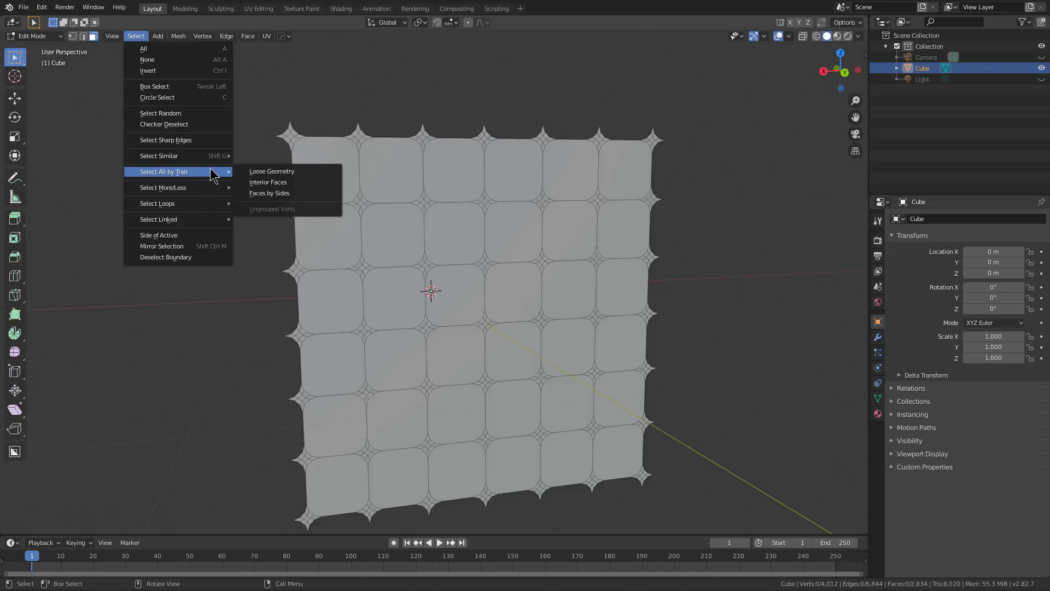
pyautogui.click(268, 174)
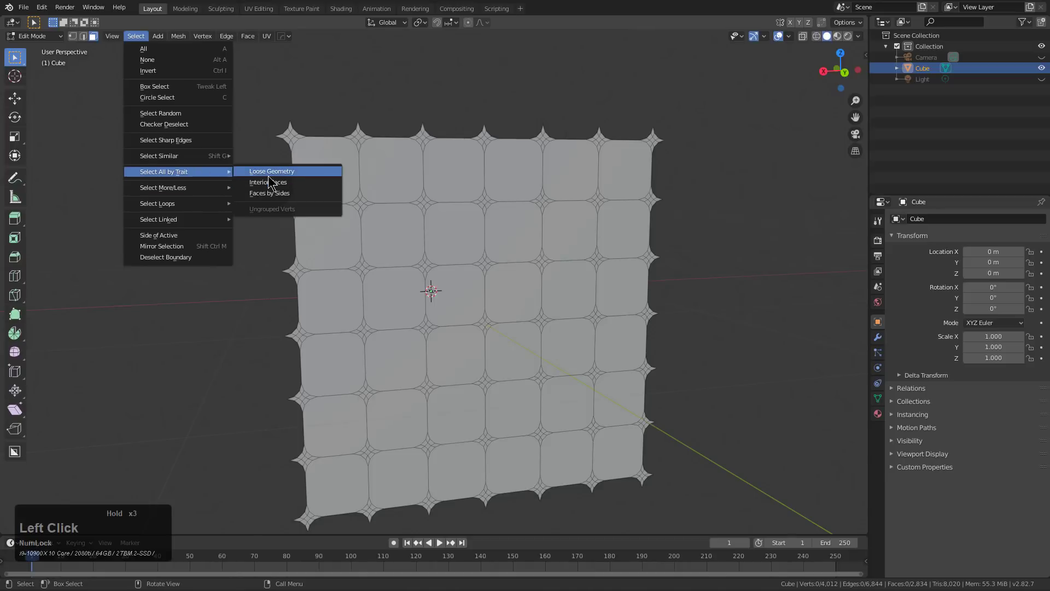
pyautogui.click(271, 193)
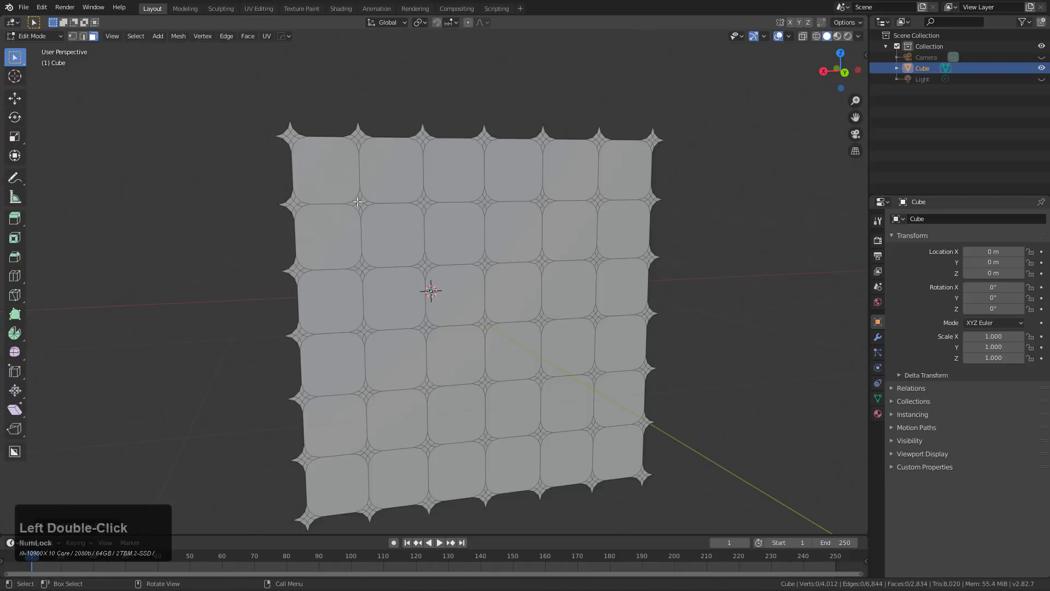
pyautogui.press('F9')
pyautogui.click(472, 224)
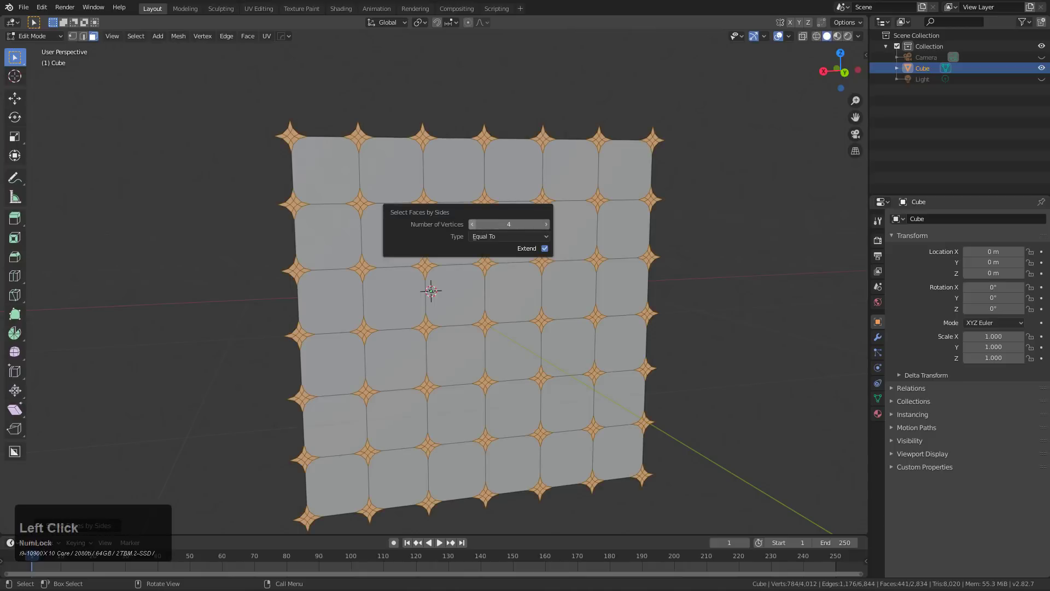
# Isolate the cube in local view and fill each selected cluster of bevel faces into a single face.
pyautogui.scroll(2, 452, 216)
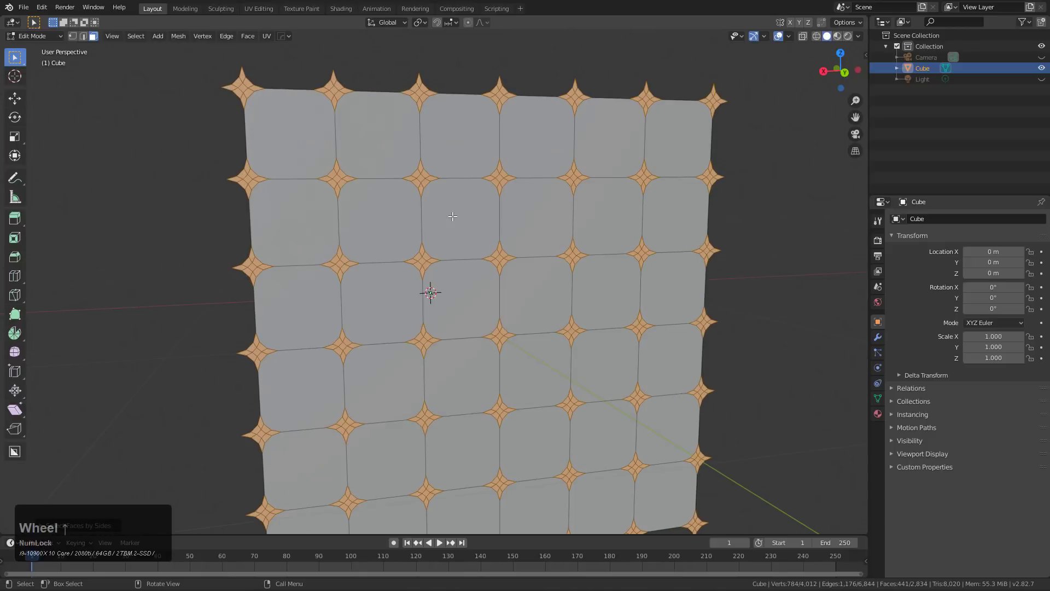
pyautogui.press('KP_Divide')
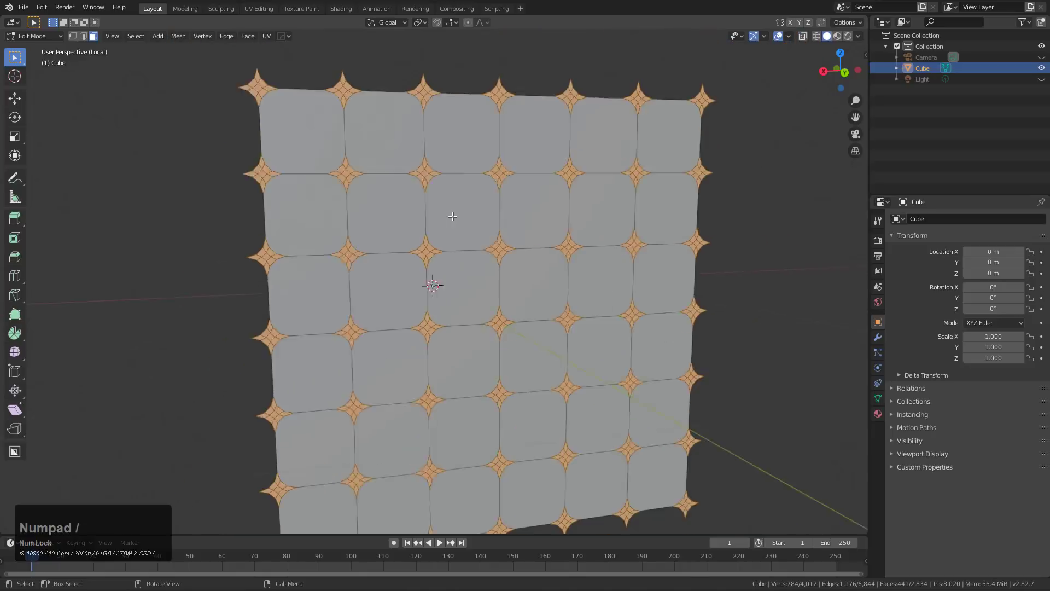
pyautogui.press('f')
pyautogui.scroll(2, 452, 217)
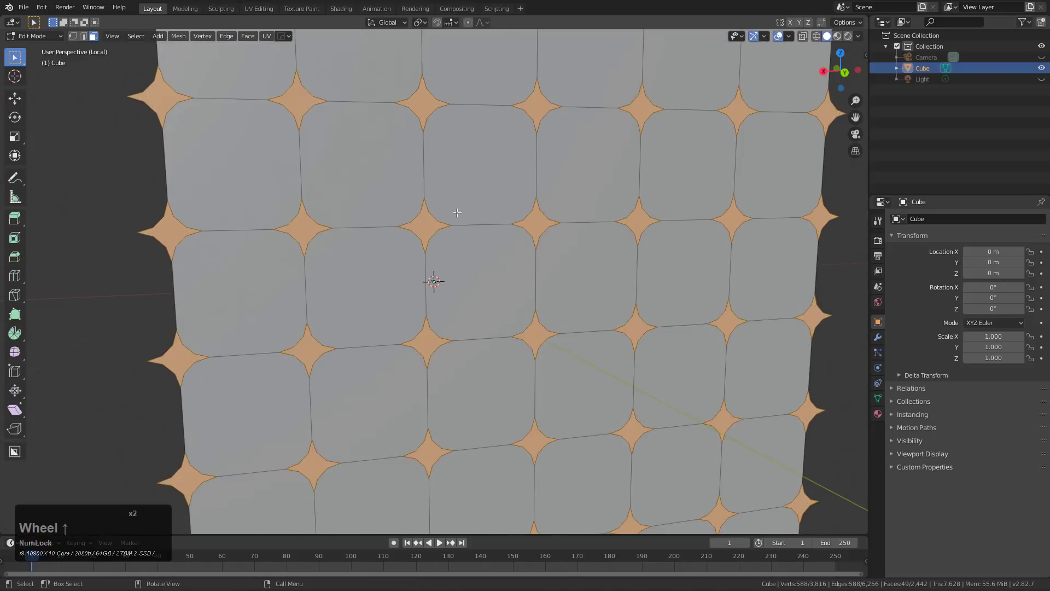
# Round the selected star-shaped faces into circles with LoopTools Circle.
pyautogui.scroll(-2, 458, 214)
pyautogui.rightClick(487, 174)
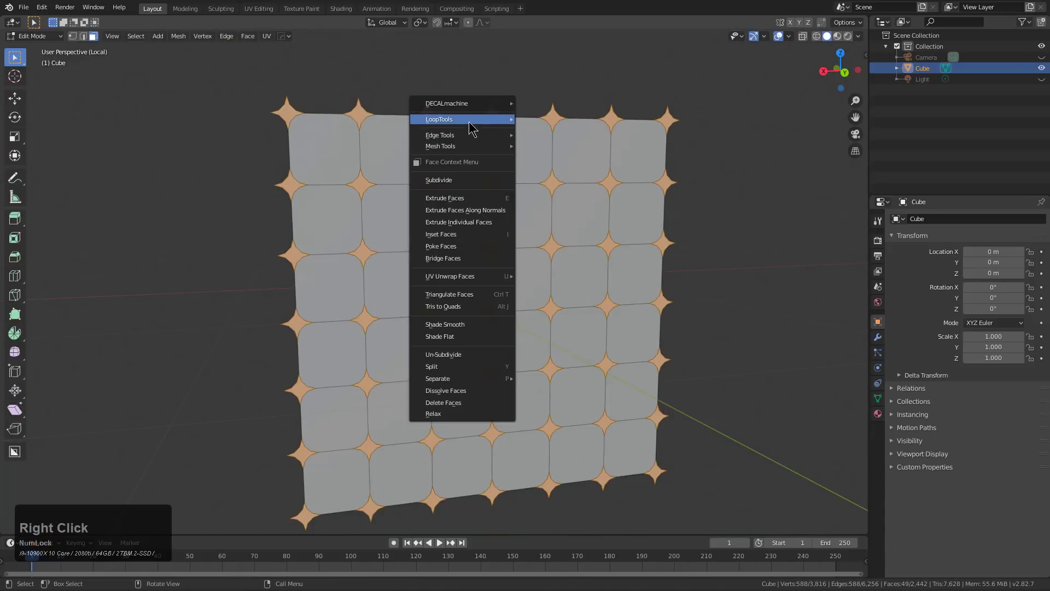
pyautogui.moveTo(486, 135)
pyautogui.moveTo(470, 119)
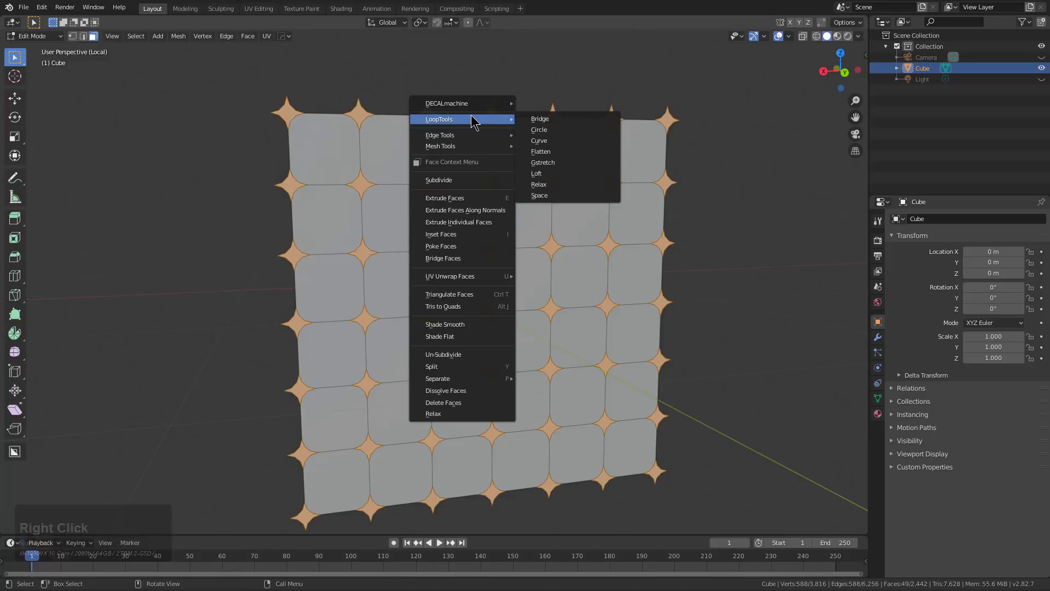
pyautogui.click(539, 130)
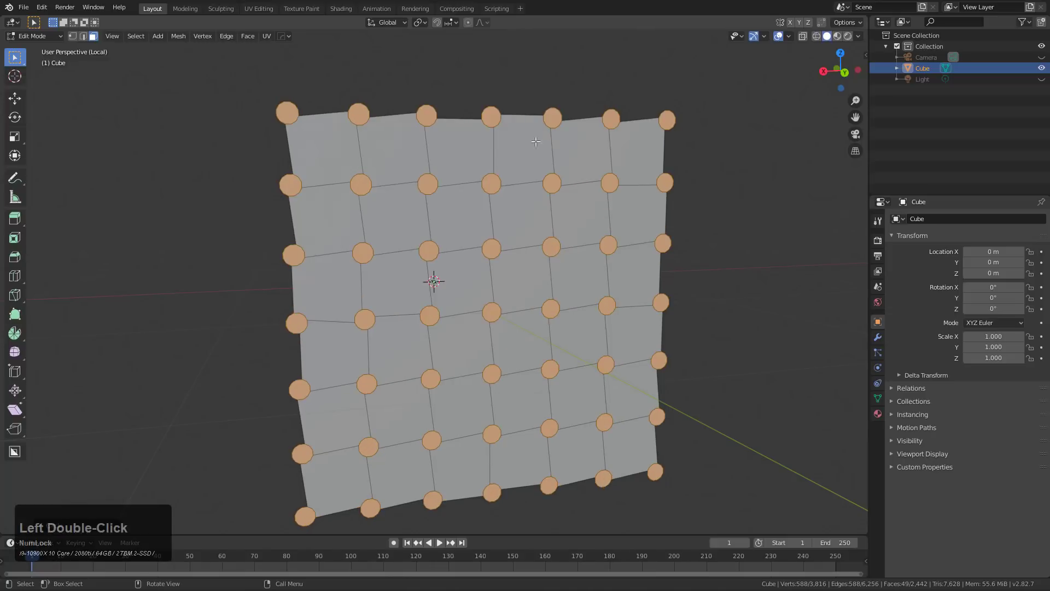
# Extrude the circular faces a short distance inward to form shallow recesses.
pyautogui.moveTo(525, 164); pyautogui.dragTo(507, 187, button='middle')
pyautogui.press('alt')
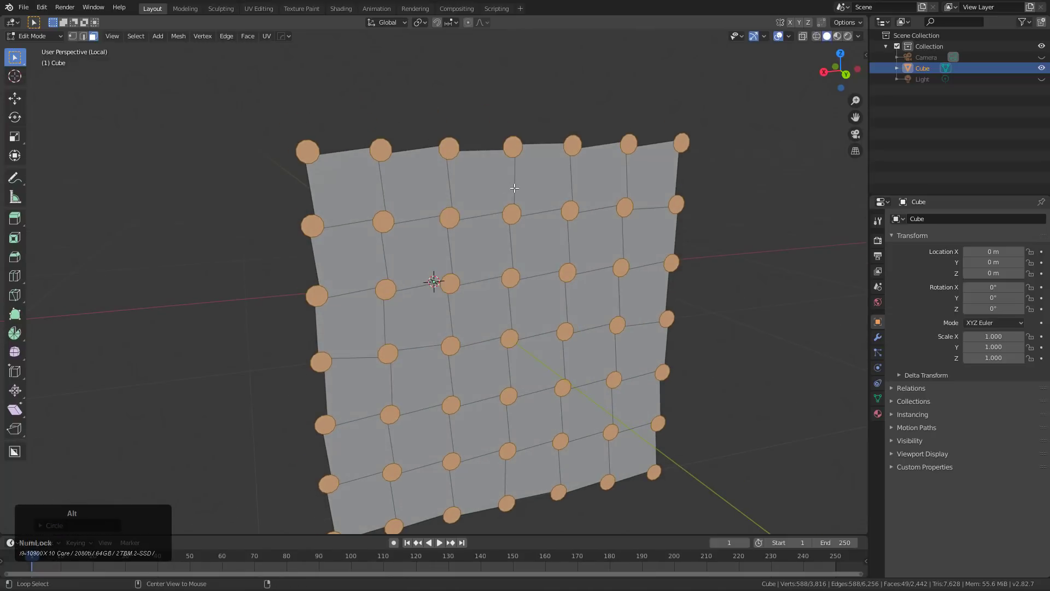
pyautogui.moveTo(523, 194); pyautogui.dragTo(596, 262, button='middle')
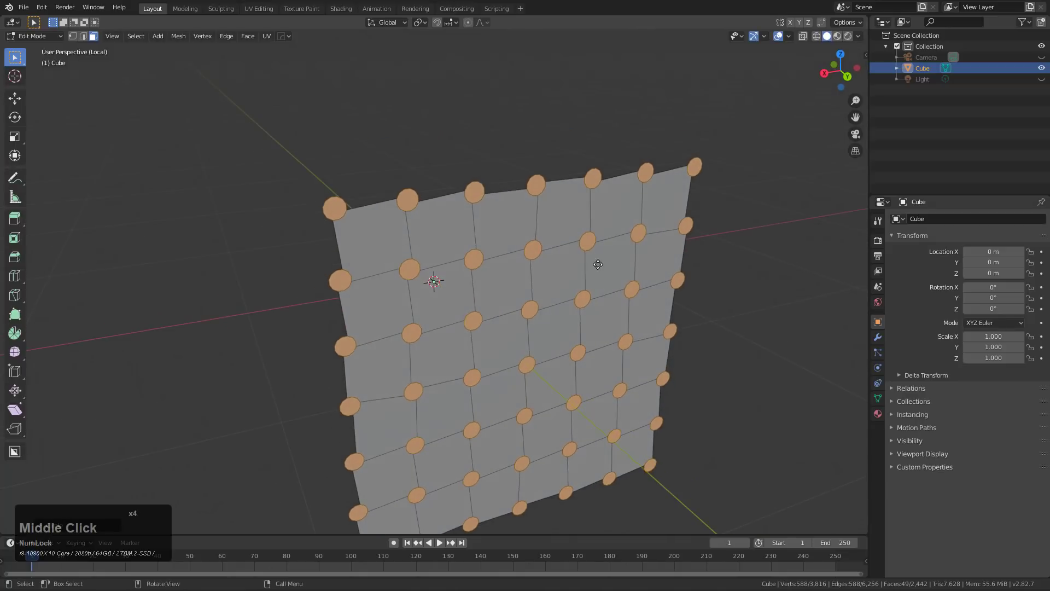
pyautogui.press('e')
pyautogui.click(597, 259)
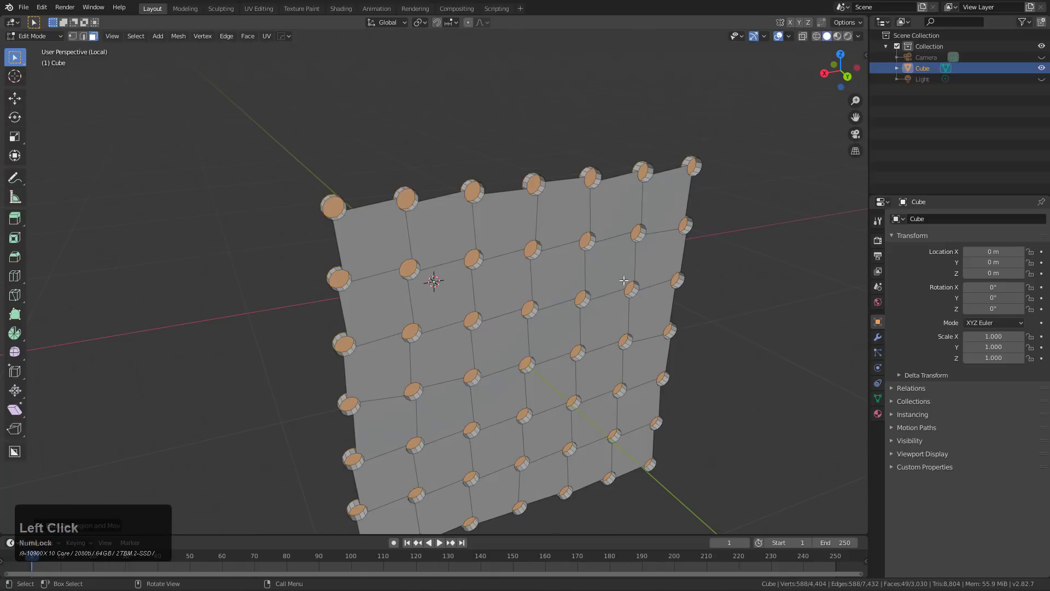
# Inset the recessed circular faces slightly and extrude them deep into the cube as narrower holes.
pyautogui.press('i')
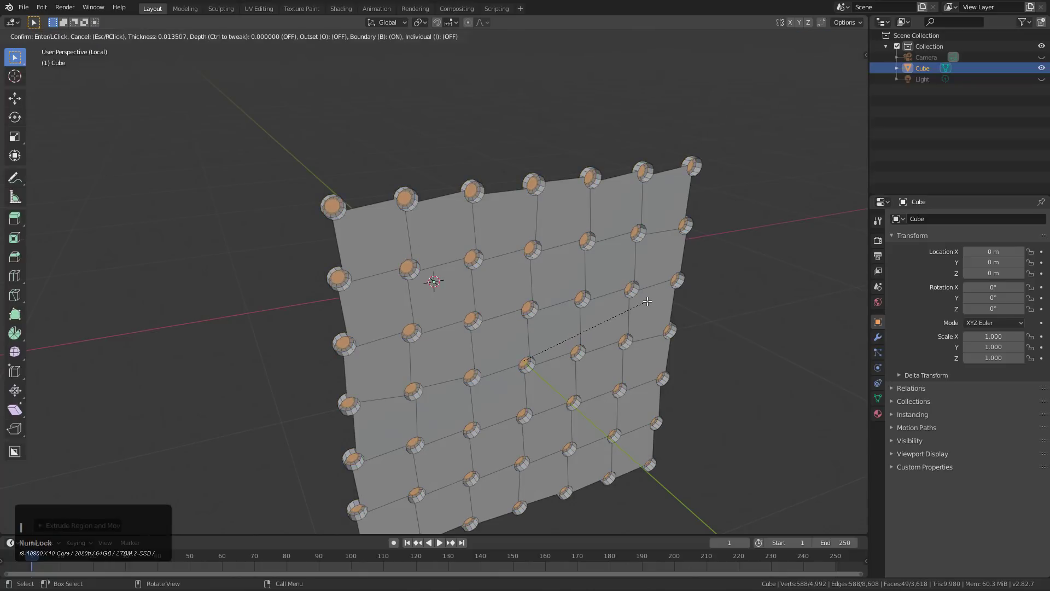
pyautogui.click(637, 300)
pyautogui.press('e')
pyautogui.click(634, 293)
pyautogui.press('Tab')
pyautogui.press('Tab')
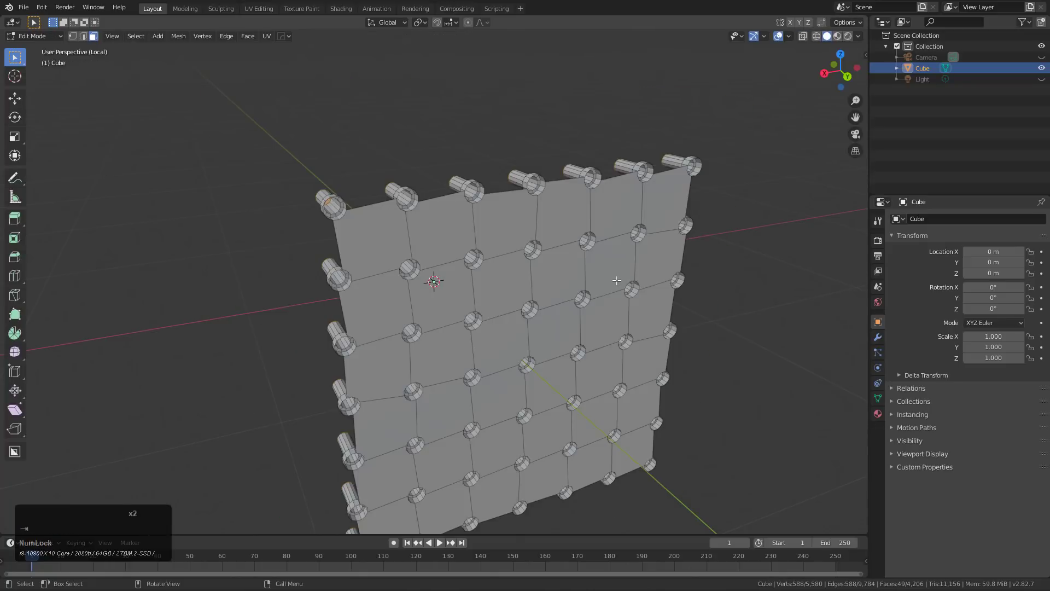
# Reveal the hidden cube geometry, clear the selection, and return to object mode.
pyautogui.hotkey('alt', 'h')
pyautogui.scroll(-4, 615, 277)
pyautogui.hotkey('alt', 'a')
pyautogui.scroll(4, 514, 269)
pyautogui.moveTo(567, 283); pyautogui.dragTo(526, 280, button='middle')
pyautogui.scroll(-3, 525, 280)
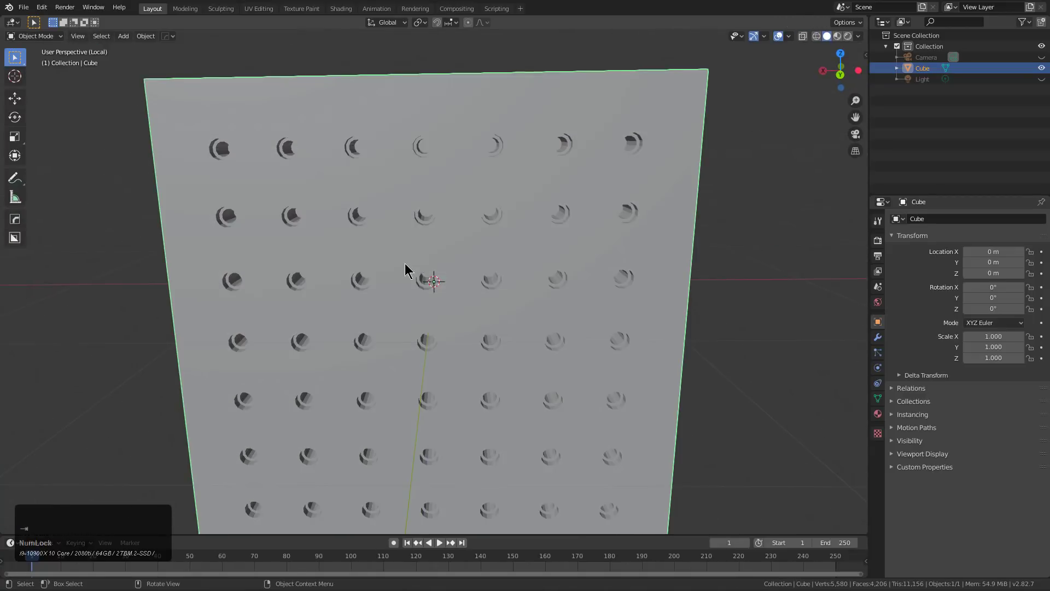
pyautogui.scroll(3, 523, 281)
# Sharpen the cube with Hard Ops Sharpen and adjust the operation's settings to crisp up the shading around the holes.
pyautogui.press('q')
pyautogui.moveTo(523, 281)
pyautogui.mouseDown(button='middle')
pyautogui.moveTo(547, 262)
pyautogui.moveTo(632, 282)
pyautogui.mouseUp(button='middle')
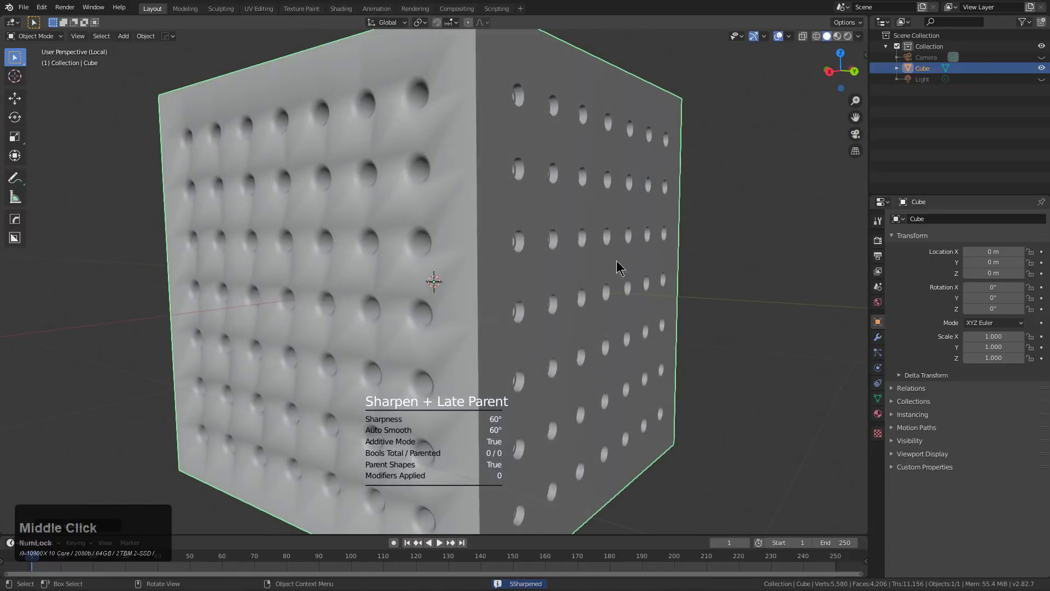
pyautogui.press('F9')
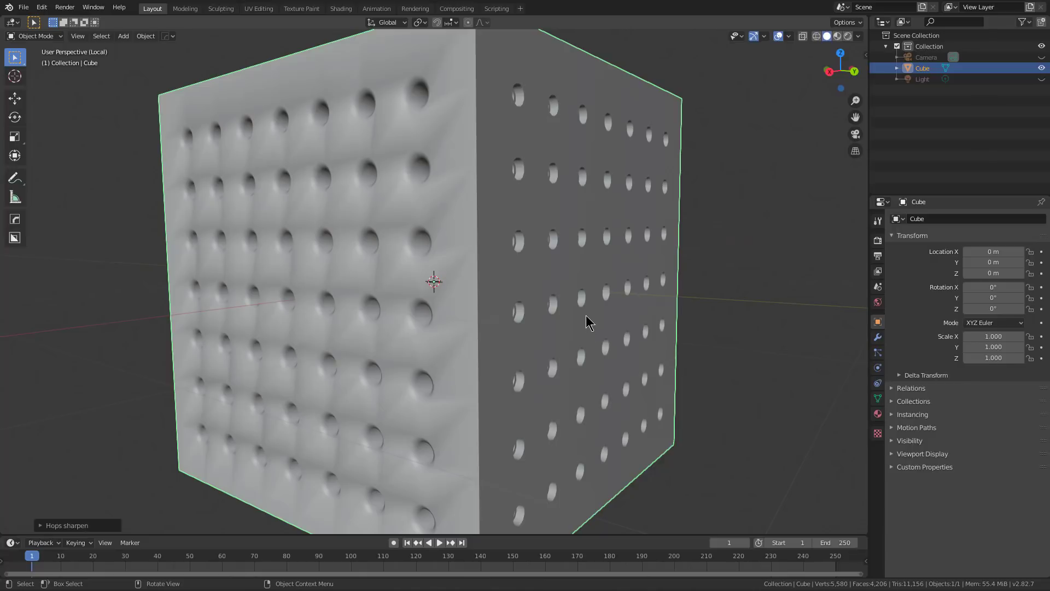
pyautogui.press('F9')
pyautogui.click(607, 399)
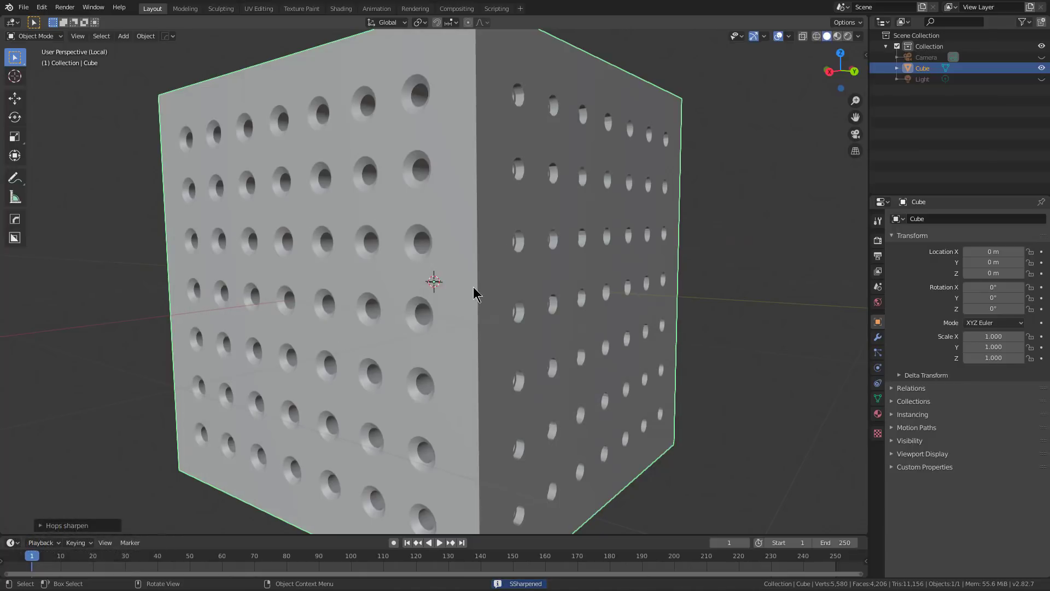
# In edit mode, select the centre vertex of the cube's top face and grow the selection three times.
pyautogui.moveTo(463, 241)
pyautogui.mouseDown(button='middle')
pyautogui.moveTo(375, 228)
pyautogui.moveTo(344, 267)
pyautogui.moveTo(467, 208)
pyautogui.moveTo(465, 239)
pyautogui.mouseUp(button='middle')
pyautogui.press('Tab')
pyautogui.scroll(-3, 452, 224)
pyautogui.press('1')
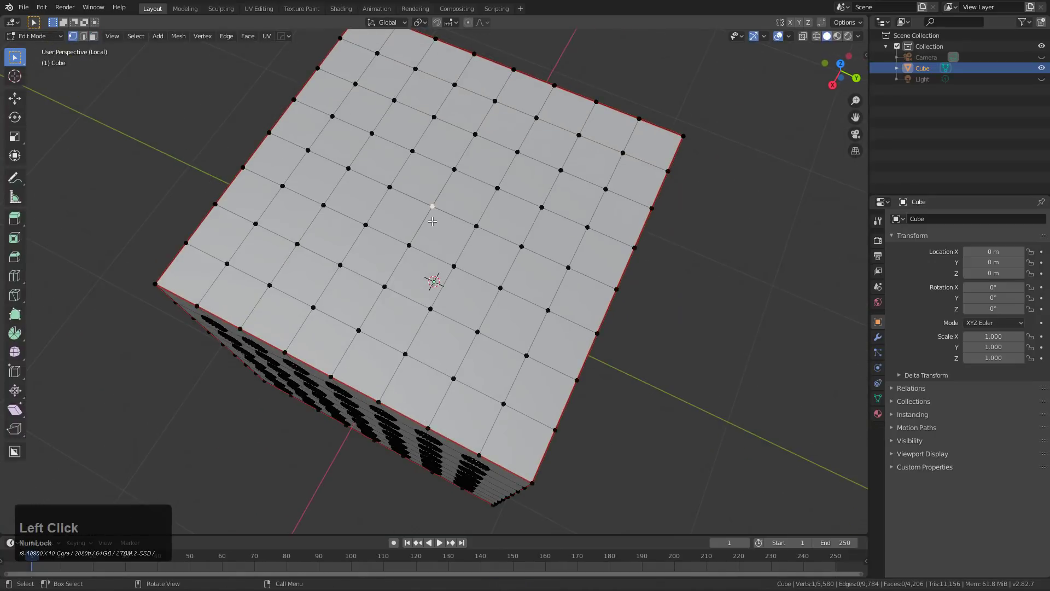
pyautogui.press('ctrl+KP_Add')
pyautogui.press('ctrl+KP_Add')
pyautogui.press('ctrl+KP_Add')
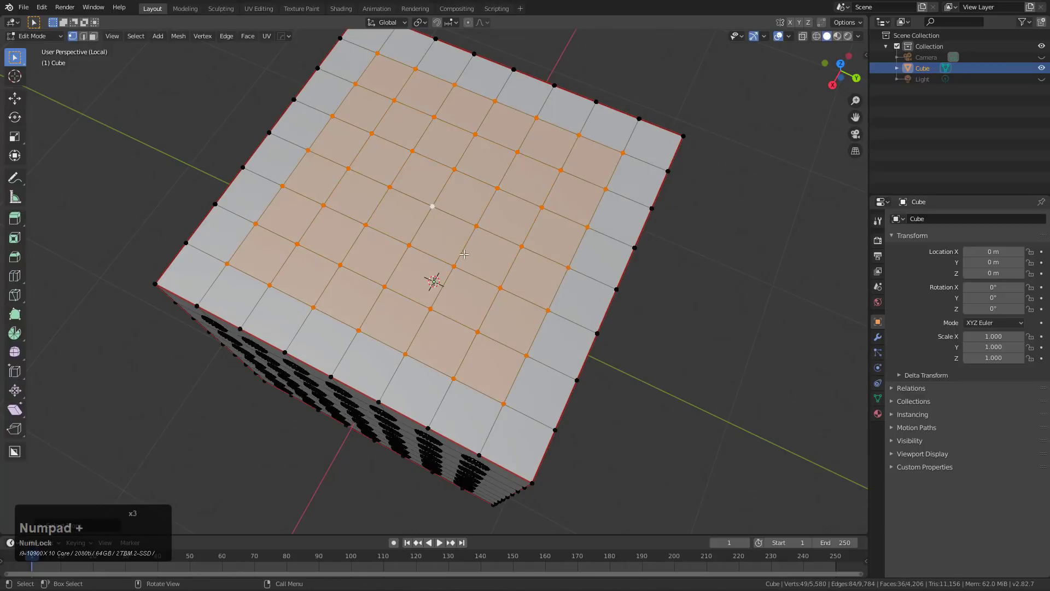
# Convert every other selected top vertex into a circle with Hard Ops Circle (E) in Nth mode, and set the circle size.
pyautogui.moveTo(464, 254); pyautogui.dragTo(464, 308, button='middle')
pyautogui.press('q')
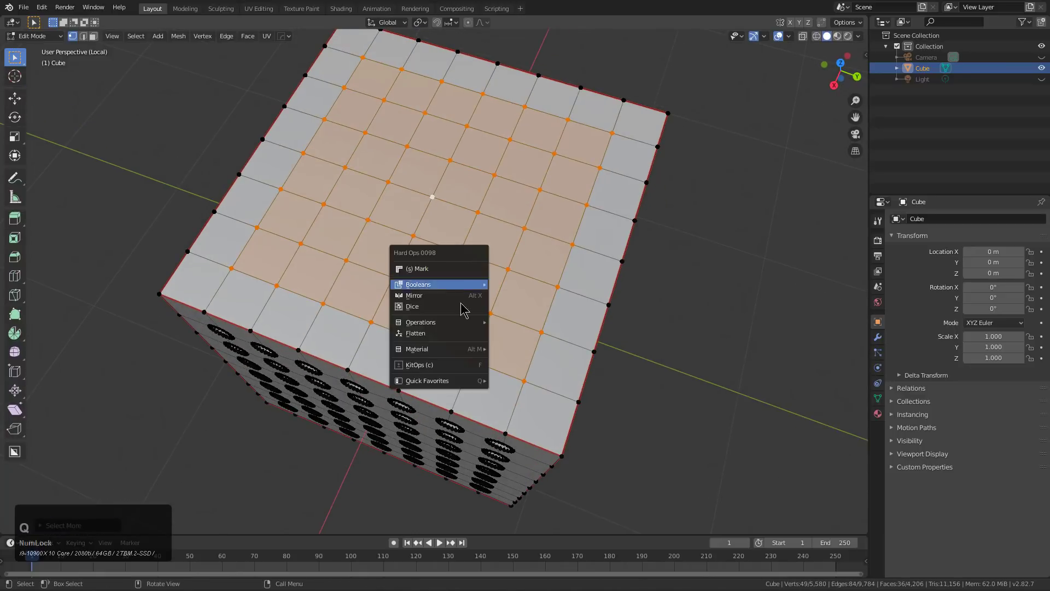
pyautogui.moveTo(464, 323)
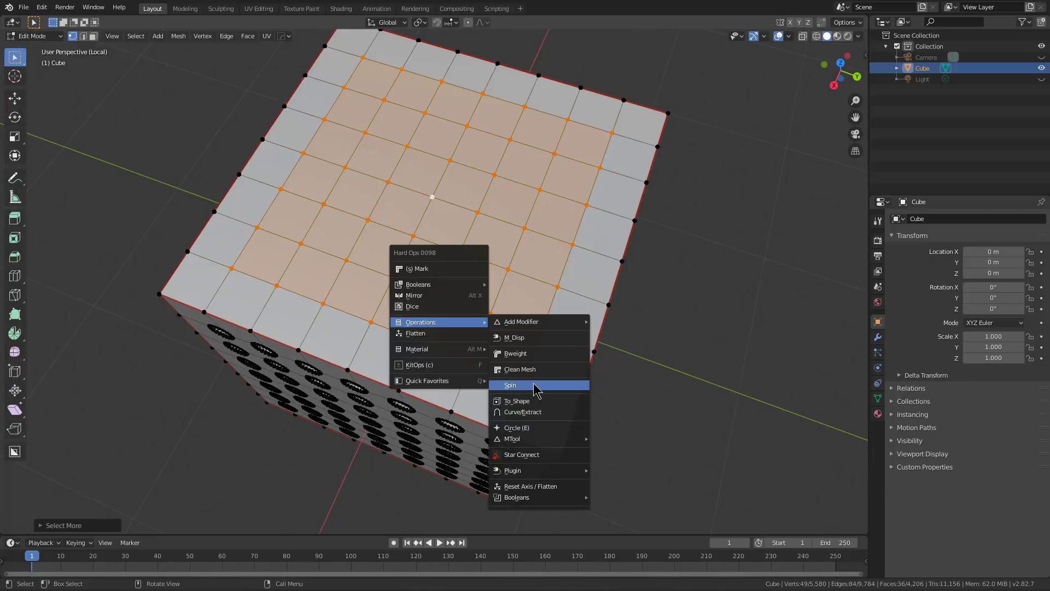
pyautogui.keyDown('ctrl'); pyautogui.click(542, 432); pyautogui.keyUp('ctrl')
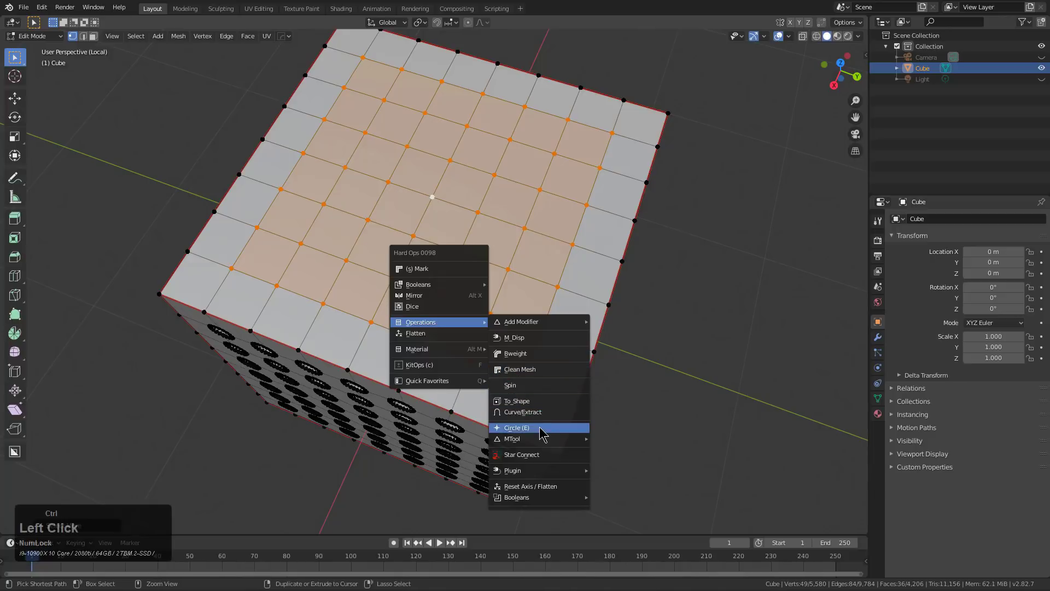
pyautogui.click(508, 348)
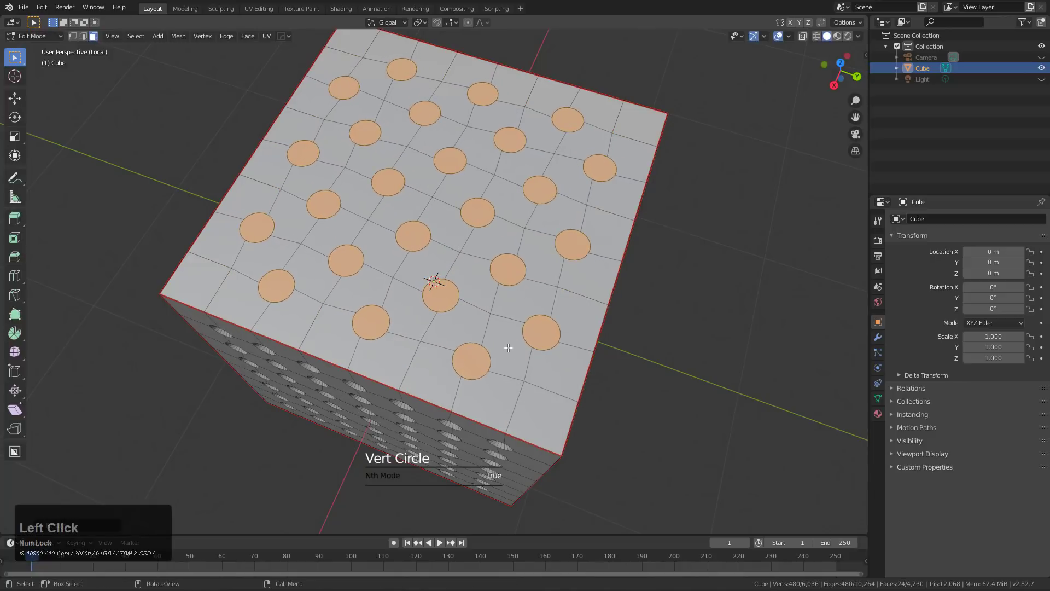
# Inset the circular faces on the cube's top and raise them outward along their normals.
pyautogui.press('i')
pyautogui.click(543, 367)
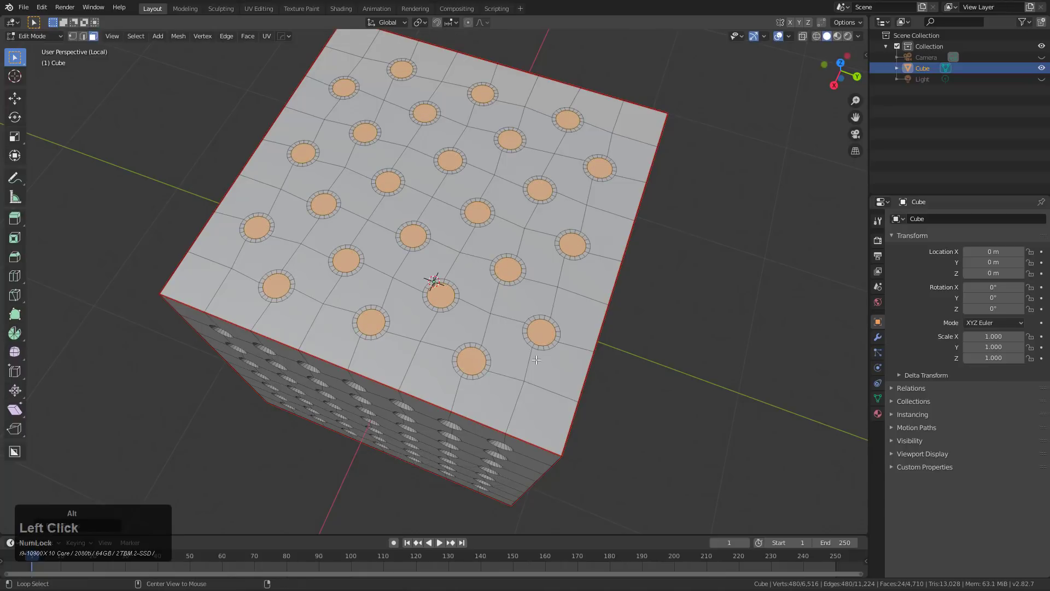
pyautogui.hotkey('alt', 's')
pyautogui.click(539, 375)
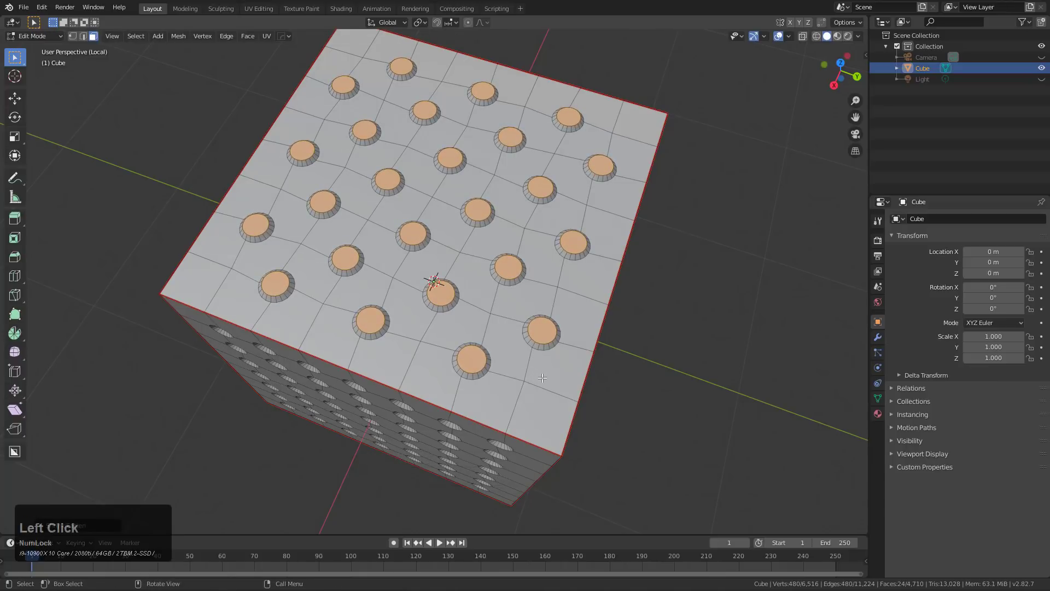
# Inset the raised top circles again and extrude their inner faces inward as holes.
pyautogui.press('i')
pyautogui.click(523, 353)
pyautogui.press('e')
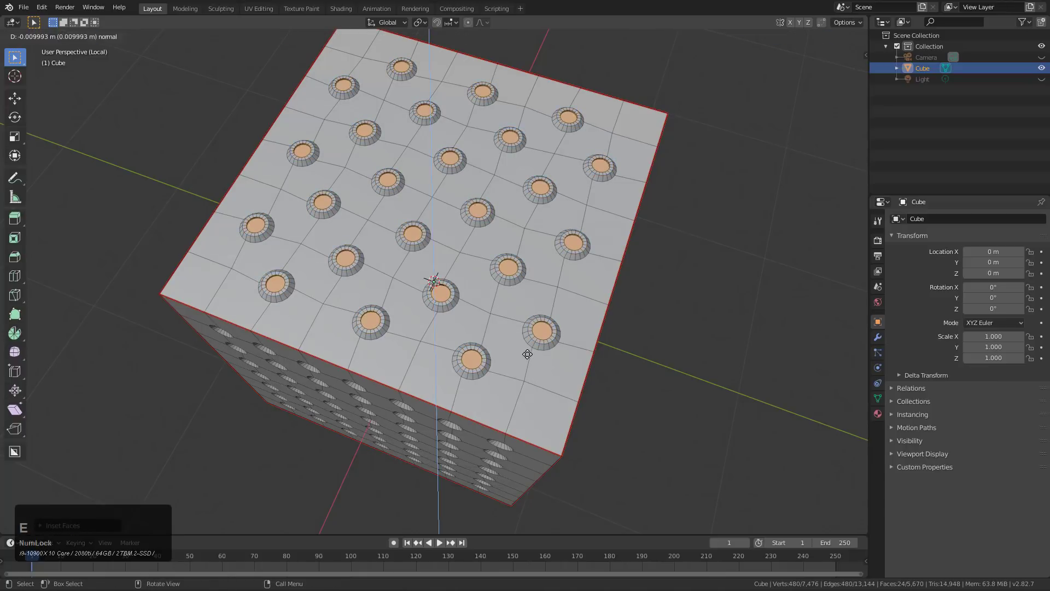
pyautogui.click(525, 357)
# Select the centre vertex of the plain side face and set the Hard Ops circle Division Count to 7.
pyautogui.moveTo(524, 359); pyautogui.dragTo(426, 334, button='middle')
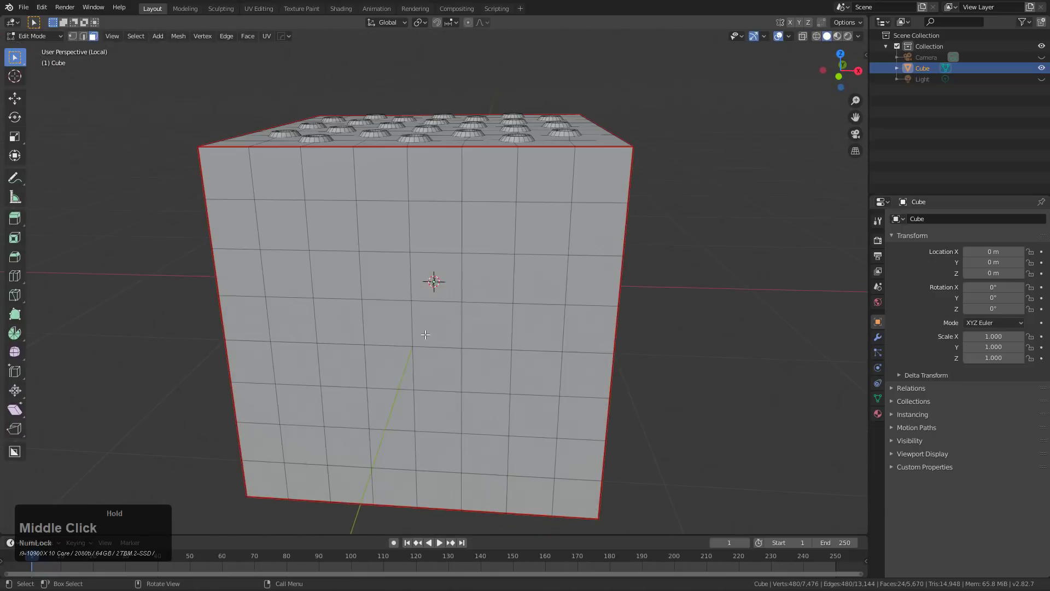
pyautogui.press('1')
pyautogui.click(412, 346)
pyautogui.press('`')
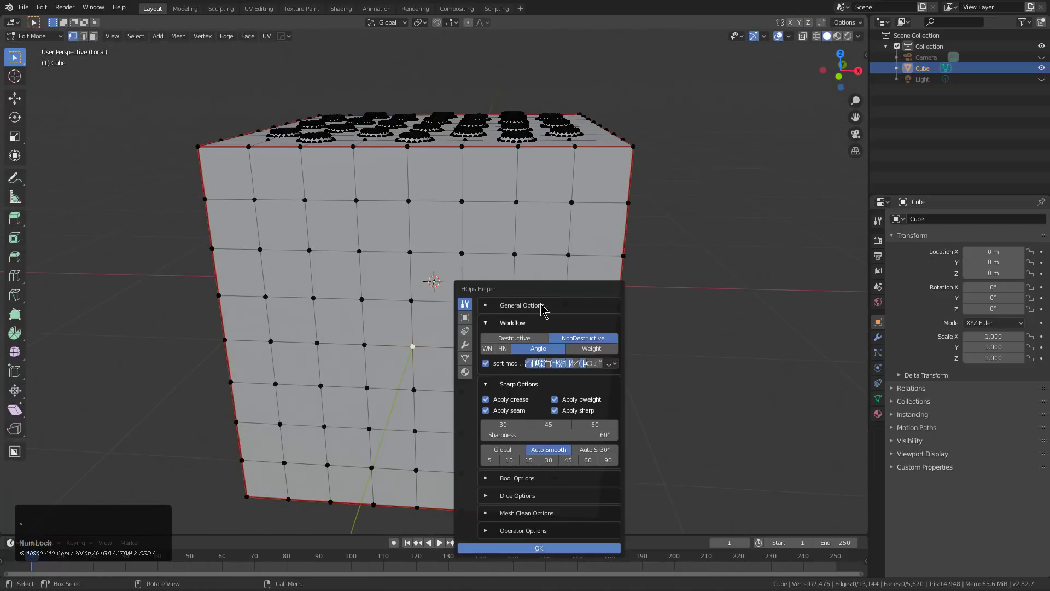
pyautogui.click(489, 531)
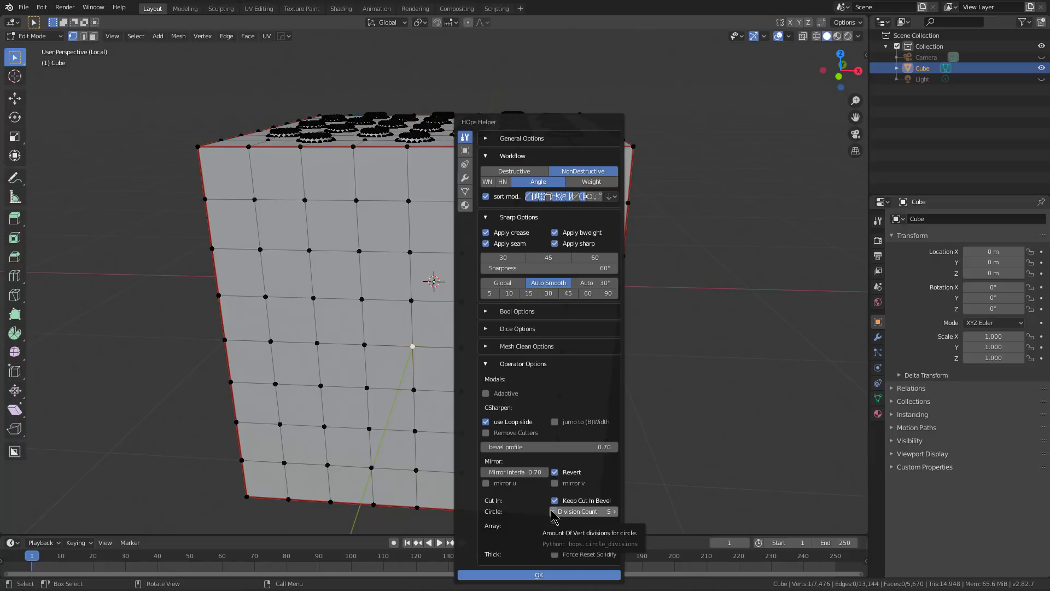
pyautogui.click(553, 512)
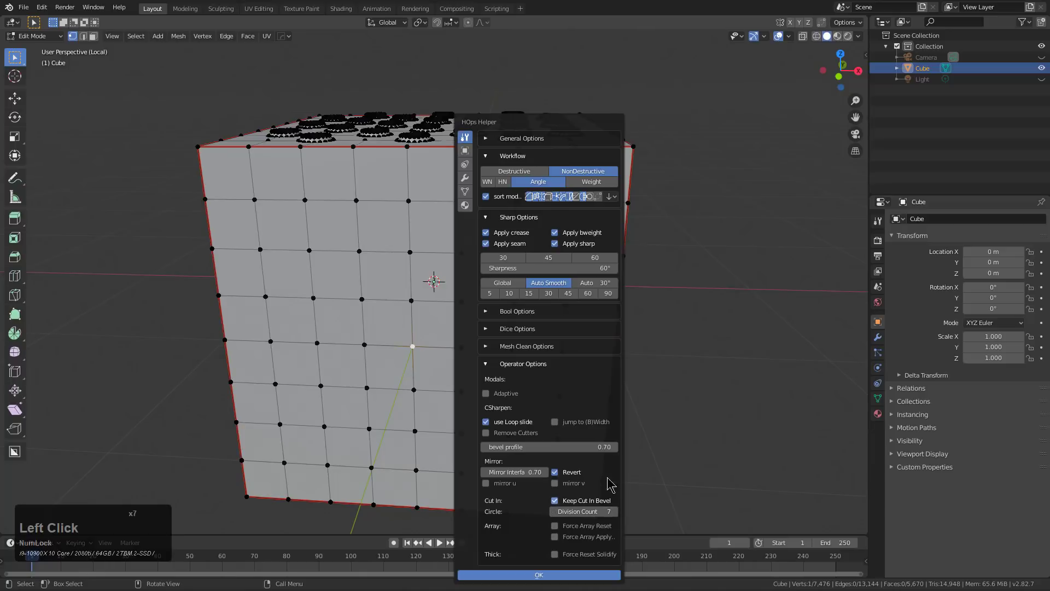
pyautogui.click(717, 298)
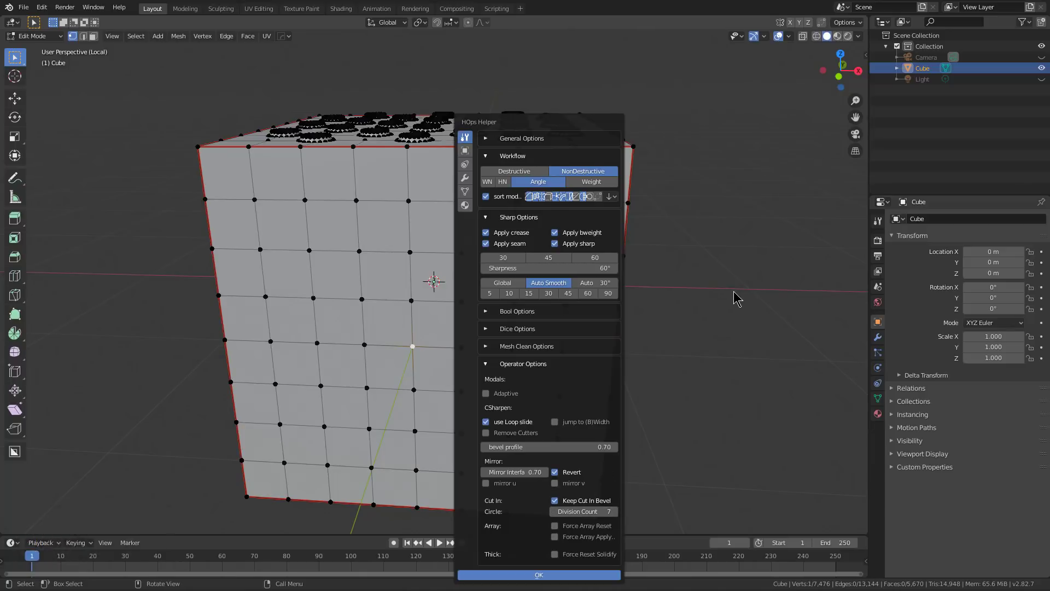
# Grow the side selection three times and turn every other vertex into a circle with Hard Ops Circle (E) in Nth mode.
pyautogui.press('ctrl+KP_Add')
pyautogui.press('ctrl+KP_Add')
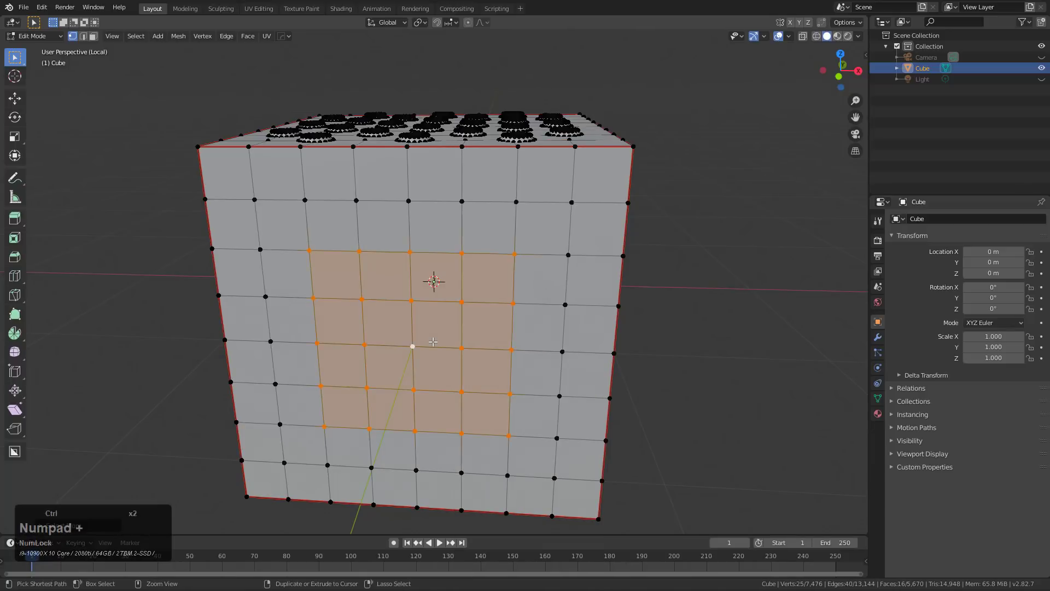
pyautogui.press('q')
pyautogui.moveTo(437, 337)
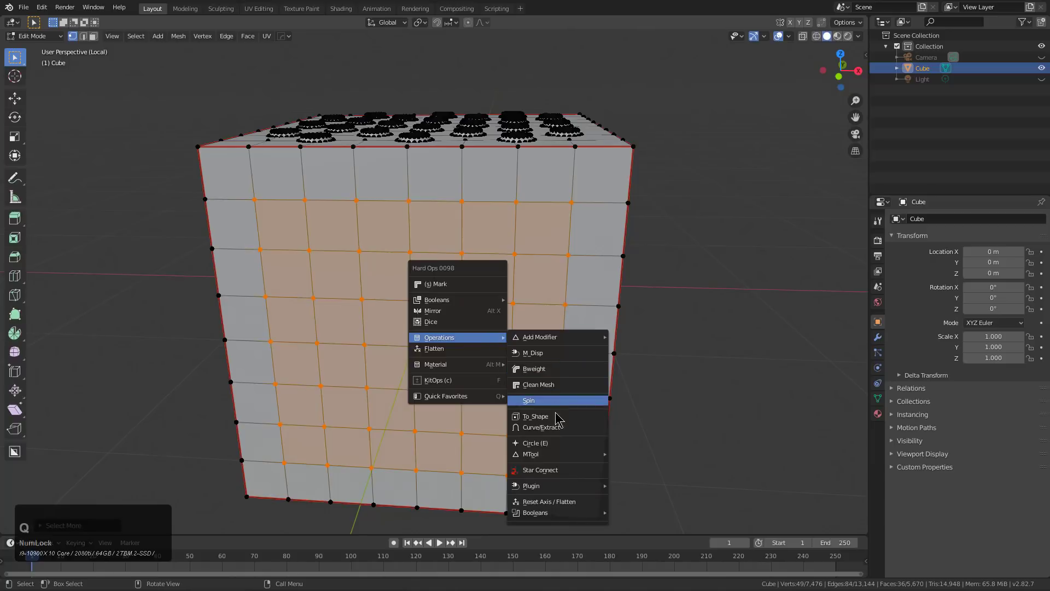
pyautogui.click(557, 444)
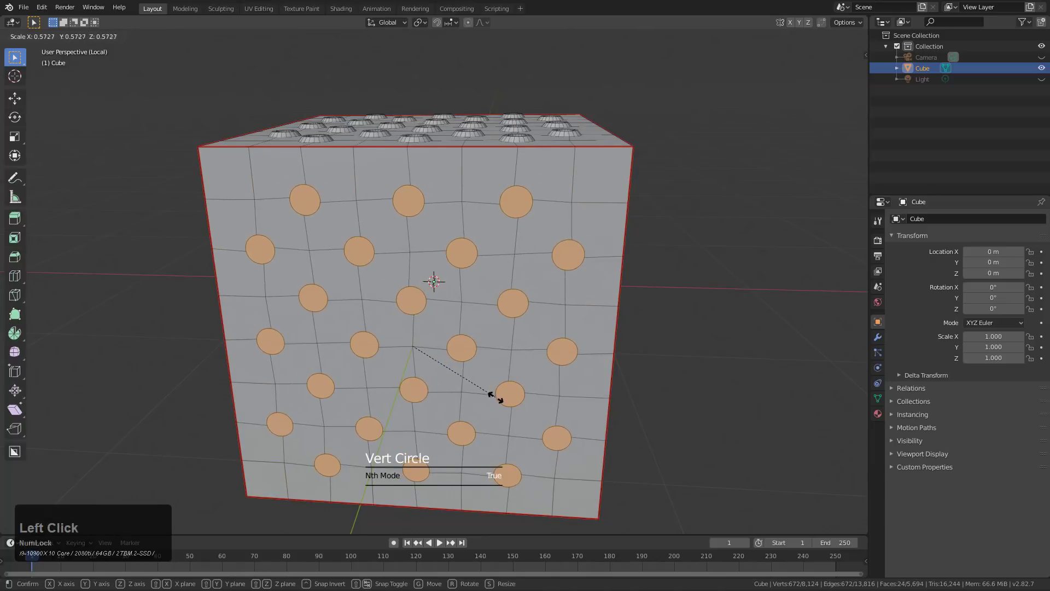
pyautogui.click(526, 414)
# Inset the side face's circles by about 0.037 m and raise their inner faces outward.
pyautogui.press('i')
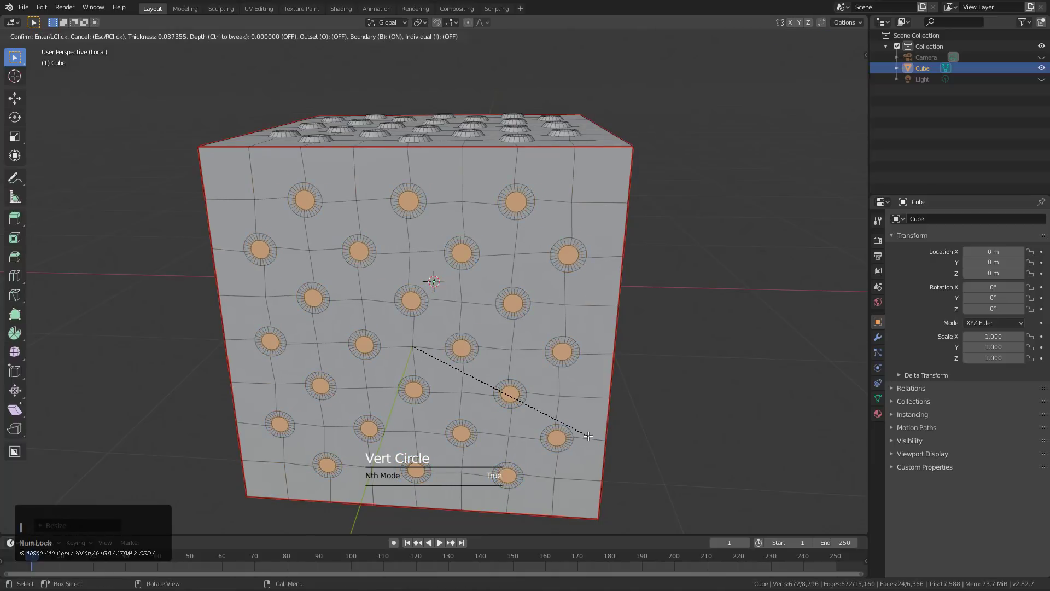
pyautogui.click(588, 436)
pyautogui.press('e')
pyautogui.click(589, 432)
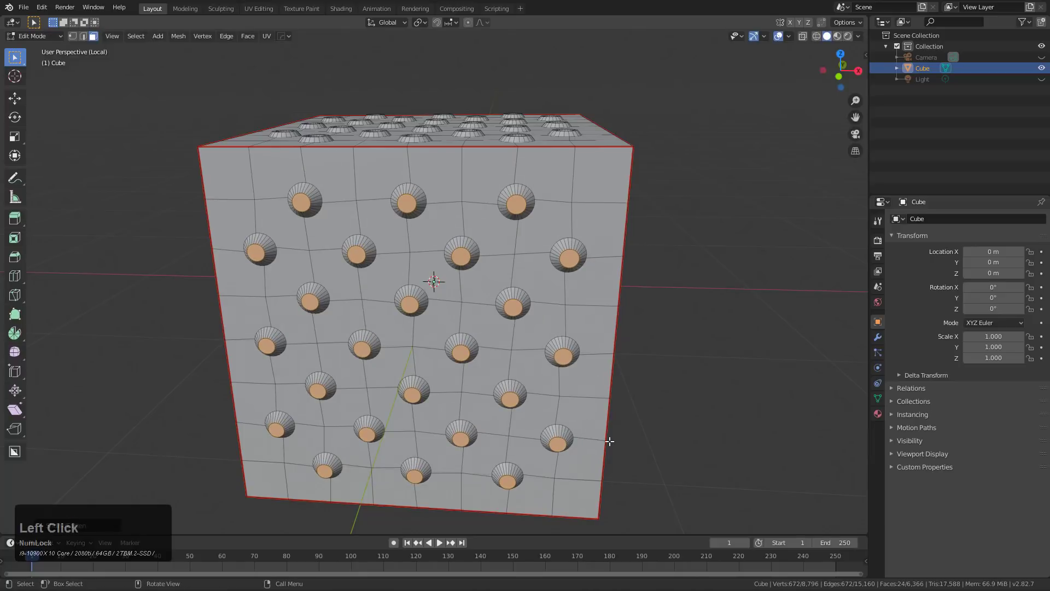
# Inset the raised circle faces on the cube's side, extrude them inward about 0.1 m as holes, and leave Edit Mode.
pyautogui.press('e')
pyautogui.click(605, 436)
pyautogui.moveTo(605, 436); pyautogui.dragTo(591, 434, button='middle')
pyautogui.press('e')
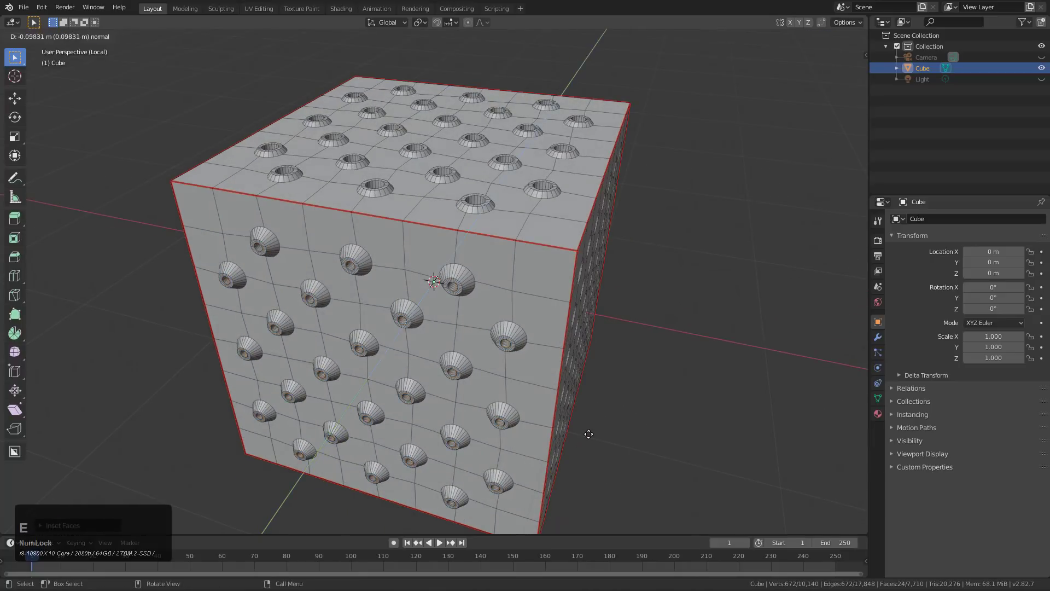
pyautogui.click(588, 433)
pyautogui.press('Tab')
# Apply Hard Ops Sharpen to the cube with the raised hole patterns.
pyautogui.moveTo(500, 394); pyautogui.dragTo(617, 361, button='middle')
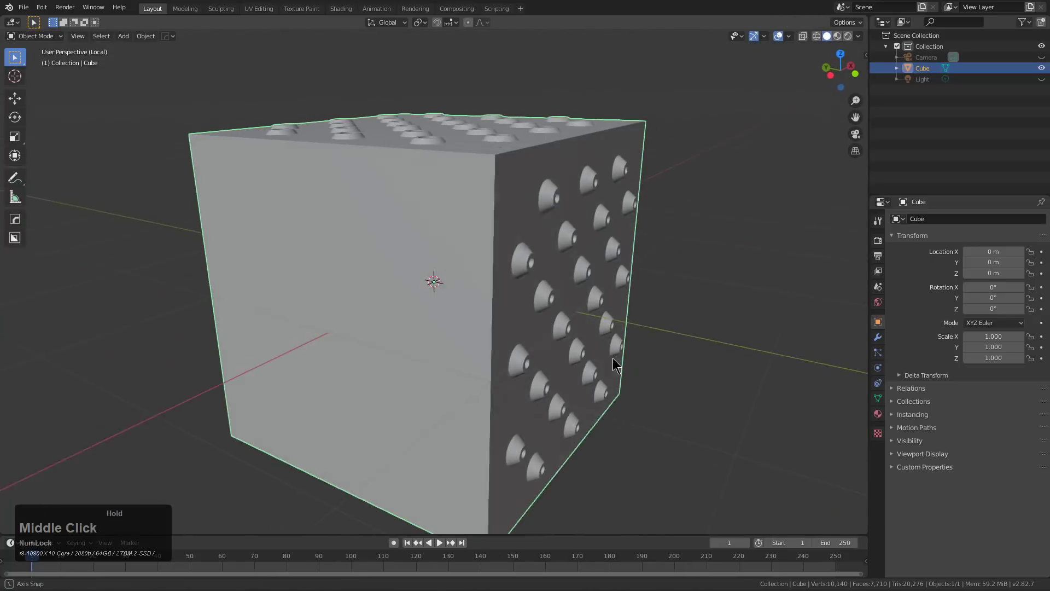
pyautogui.click(581, 348)
pyautogui.press('q')
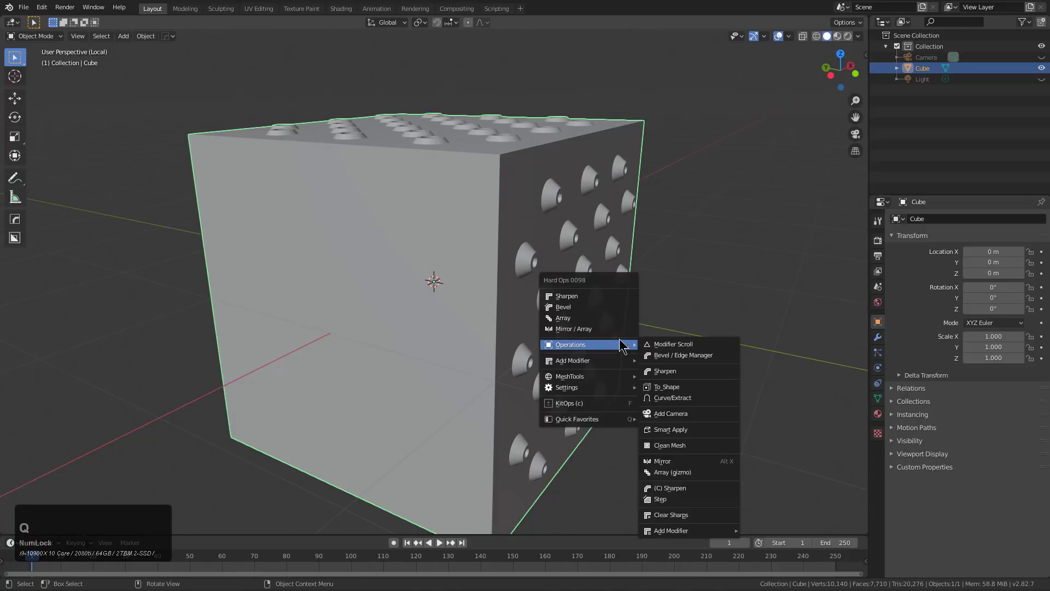
pyautogui.click(609, 299)
pyautogui.moveTo(640, 300)
pyautogui.mouseDown(button='middle')
pyautogui.moveTo(595, 306)
pyautogui.moveTo(651, 296)
pyautogui.mouseUp(button='middle')
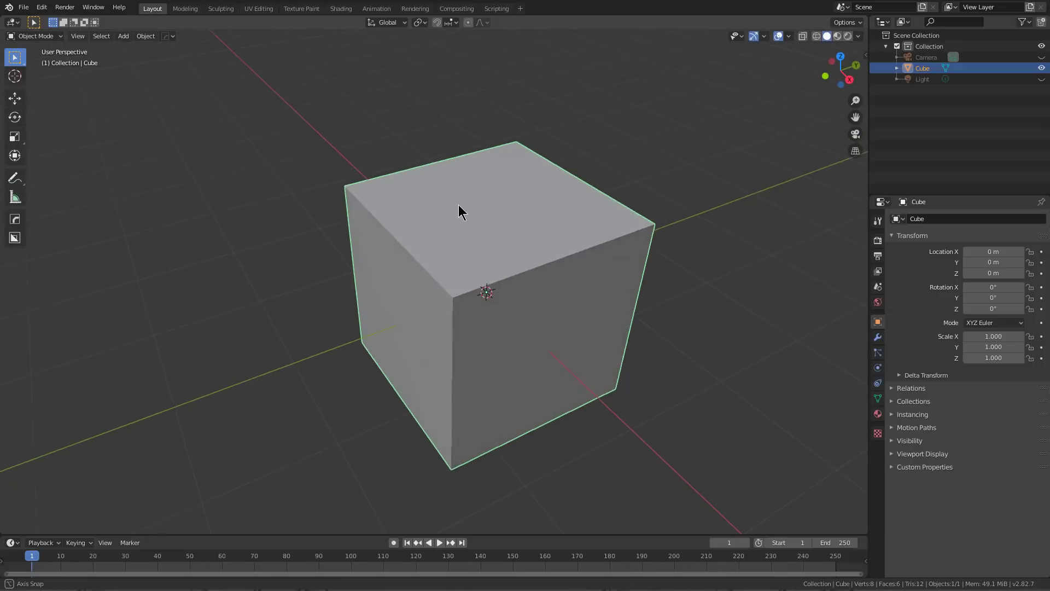
# Duplicate the plain cube, place the copy at about X -1.1, Y -0.8, Z 0.9 m, and add the original to the selection as active.
pyautogui.moveTo(459, 205); pyautogui.dragTo(457, 201, button='middle')
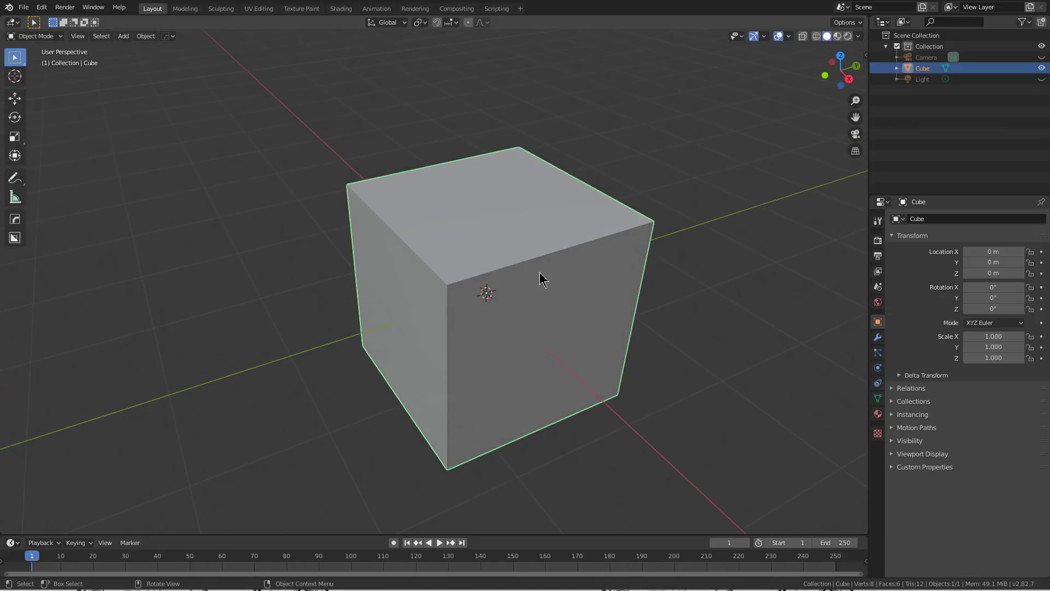
pyautogui.moveTo(539, 279); pyautogui.dragTo(565, 310, button='middle')
pyautogui.scroll(3, 568, 340)
pyautogui.scroll(-3, 569, 305)
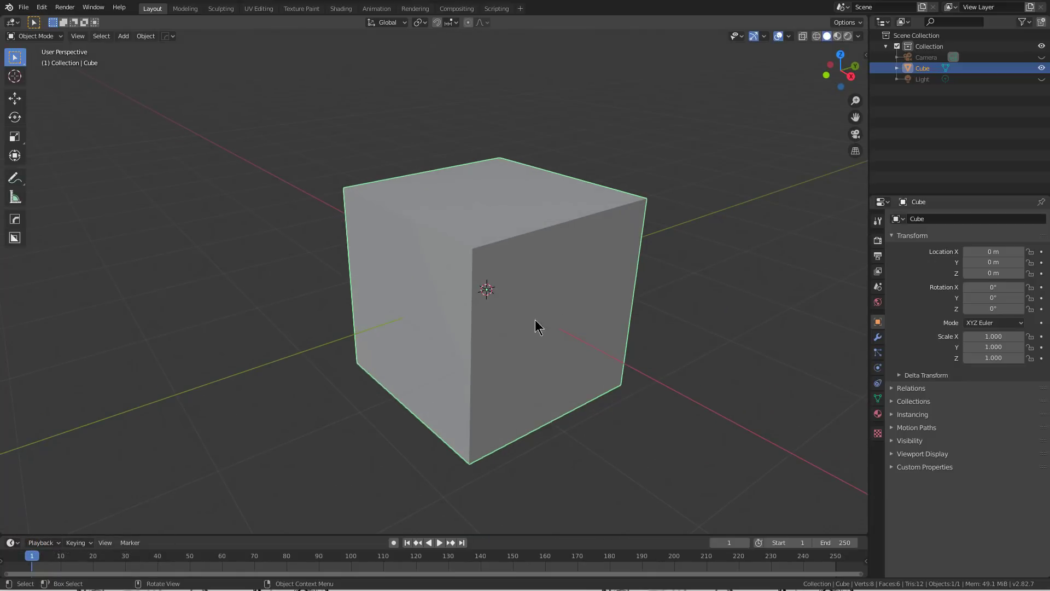
pyautogui.moveTo(537, 326)
pyautogui.mouseDown(button='middle')
pyautogui.moveTo(524, 318)
pyautogui.moveTo(533, 331)
pyautogui.mouseUp(button='middle')
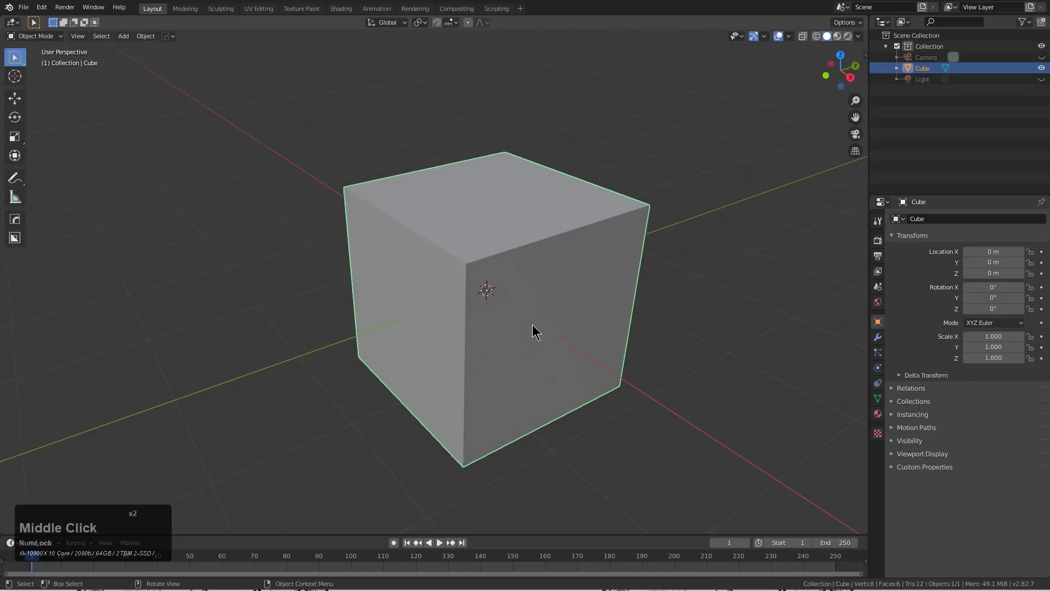
pyautogui.hotkey('shift', 'd')
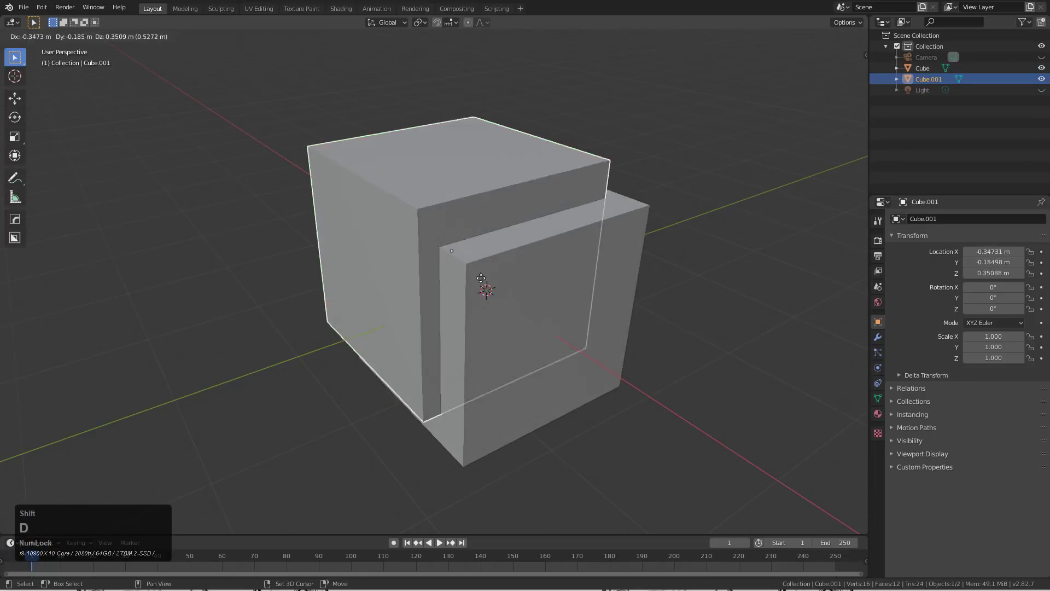
pyautogui.click(522, 268)
pyautogui.keyDown('shift'); pyautogui.click(539, 257); pyautogui.keyUp('shift')
pyautogui.moveTo(546, 253); pyautogui.dragTo(553, 260, button='middle')
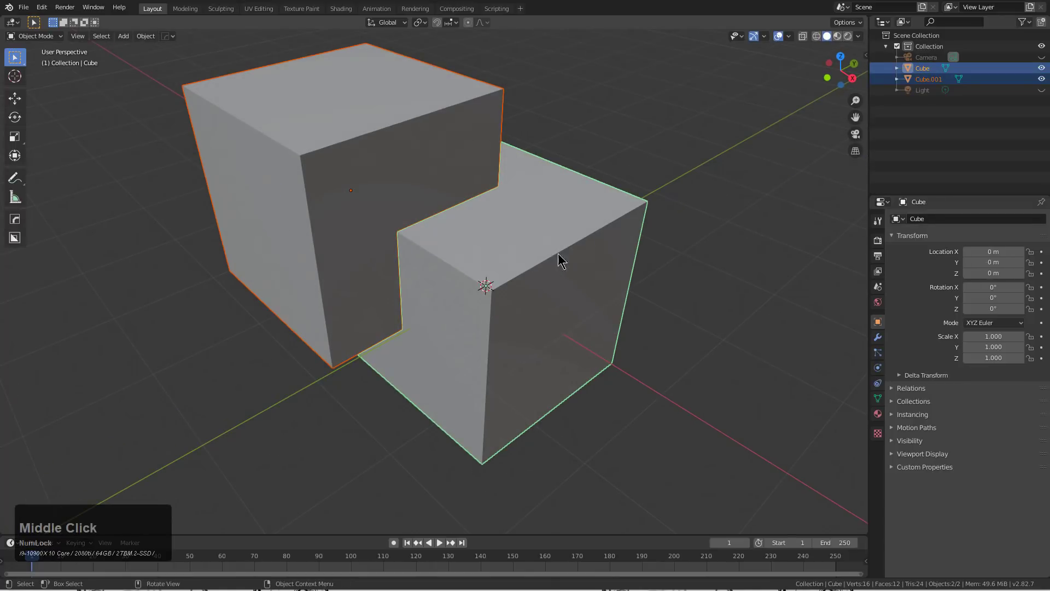
# Try cutting the original cube with its duplicate using the Hard Ops Difference boolean, and undo the cut.
pyautogui.moveTo(579, 271); pyautogui.dragTo(568, 272, button='middle')
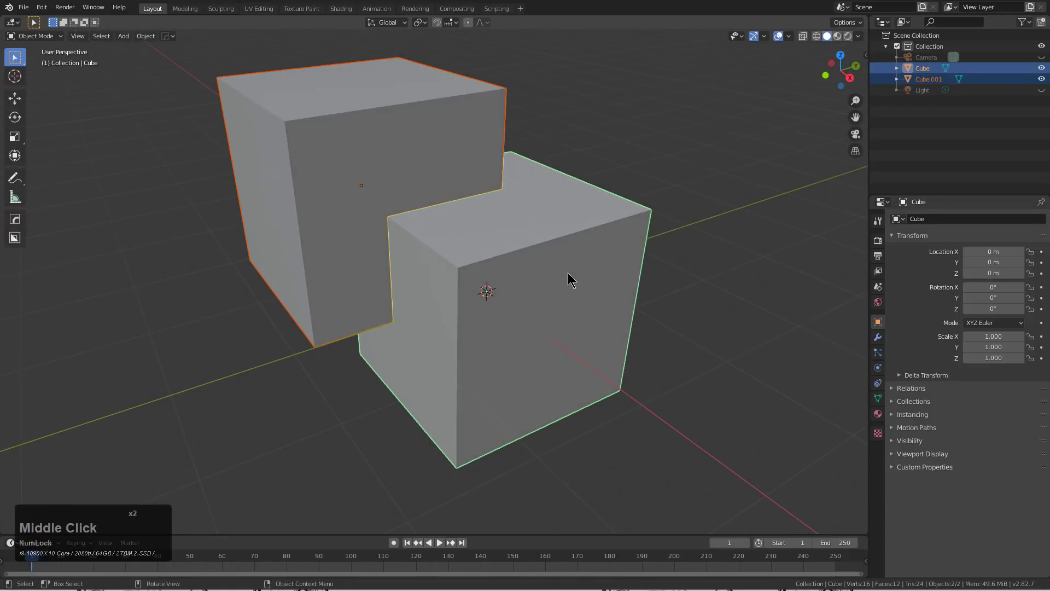
pyautogui.press('q')
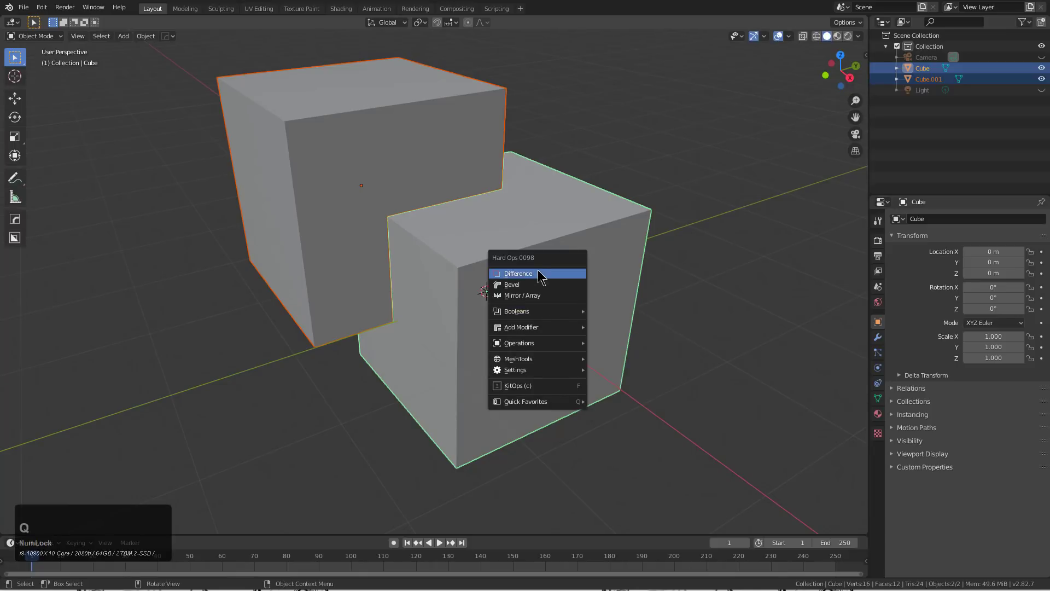
pyautogui.click(539, 274)
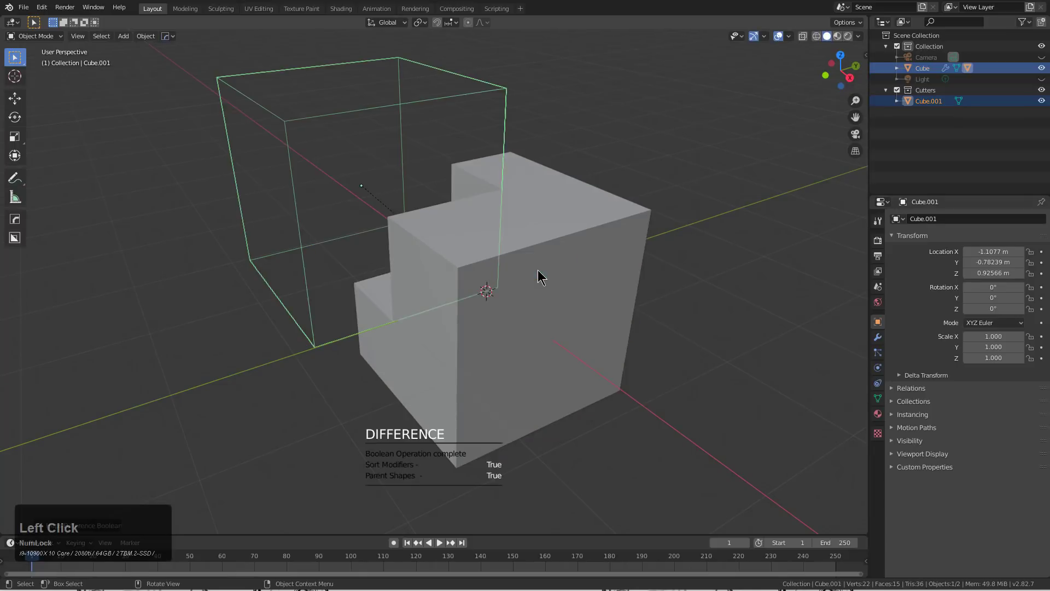
pyautogui.moveTo(537, 270); pyautogui.dragTo(560, 286, button='middle')
pyautogui.hotkey('ctrl', 'z')
# Run Hard Ops Interactive Boolean on the two cubes, cycle through Union, Inset, Outset, Intersect, Slash and Knife, and finish with Difference.
pyautogui.press('q')
pyautogui.moveTo(572, 312)
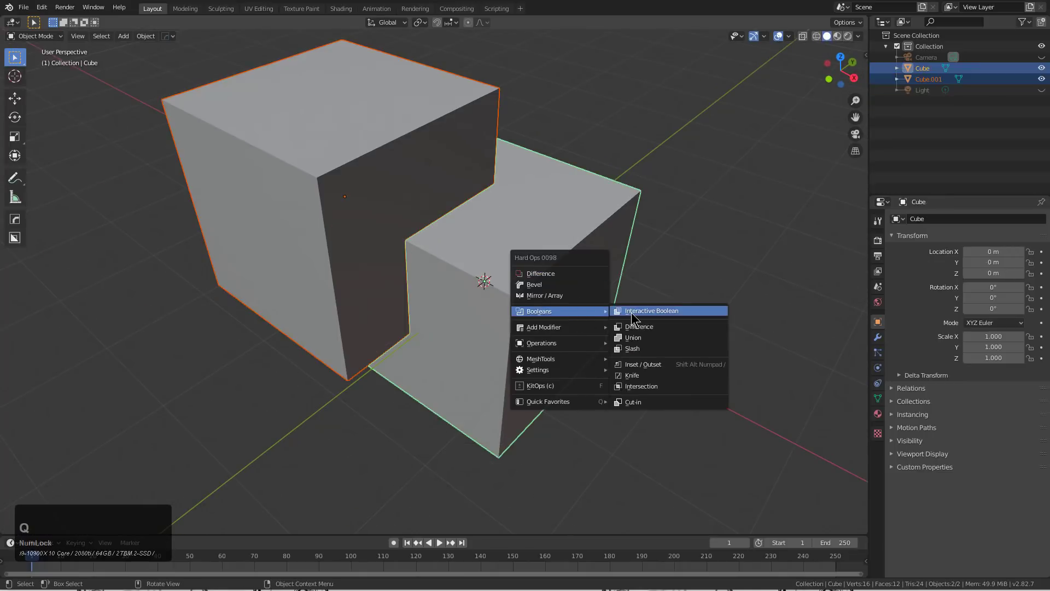
pyautogui.click(631, 313)
pyautogui.scroll(1, 632, 314)
pyautogui.scroll(4, 633, 316)
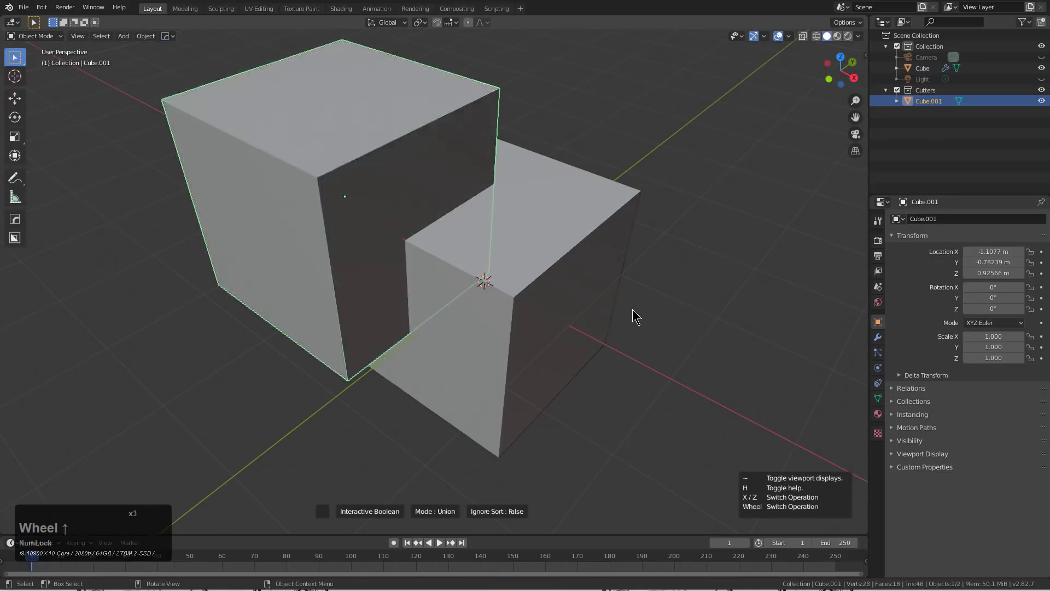
pyautogui.scroll(5, 633, 316)
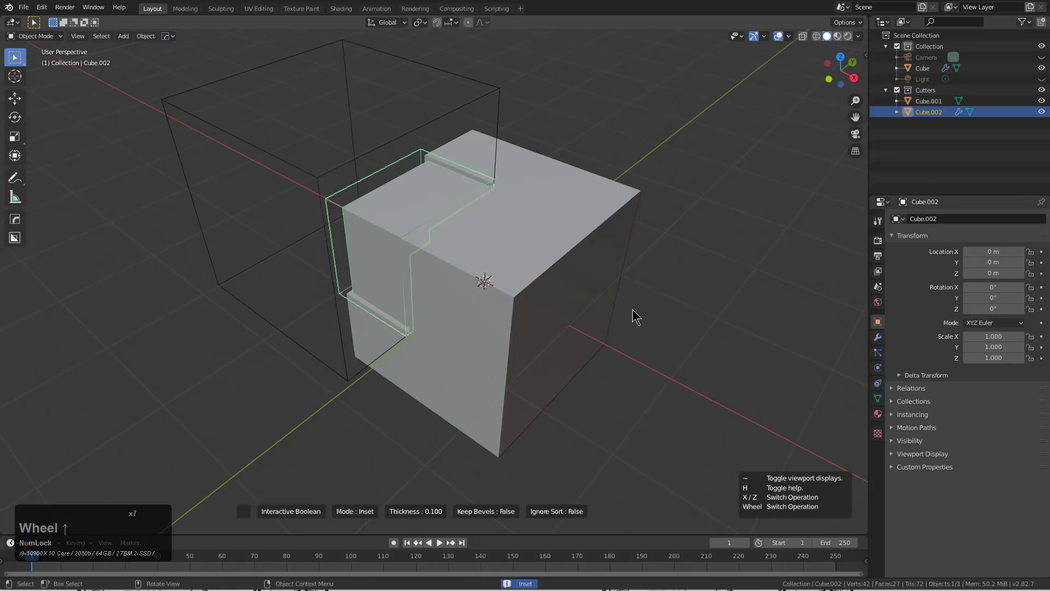
pyautogui.scroll(3, 633, 317)
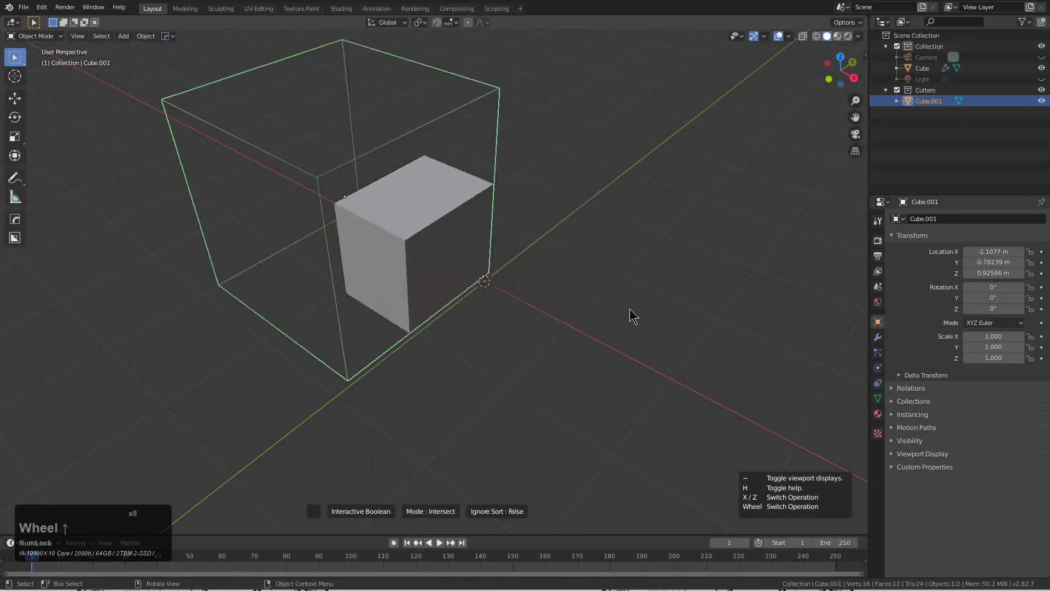
pyautogui.scroll(5, 566, 239)
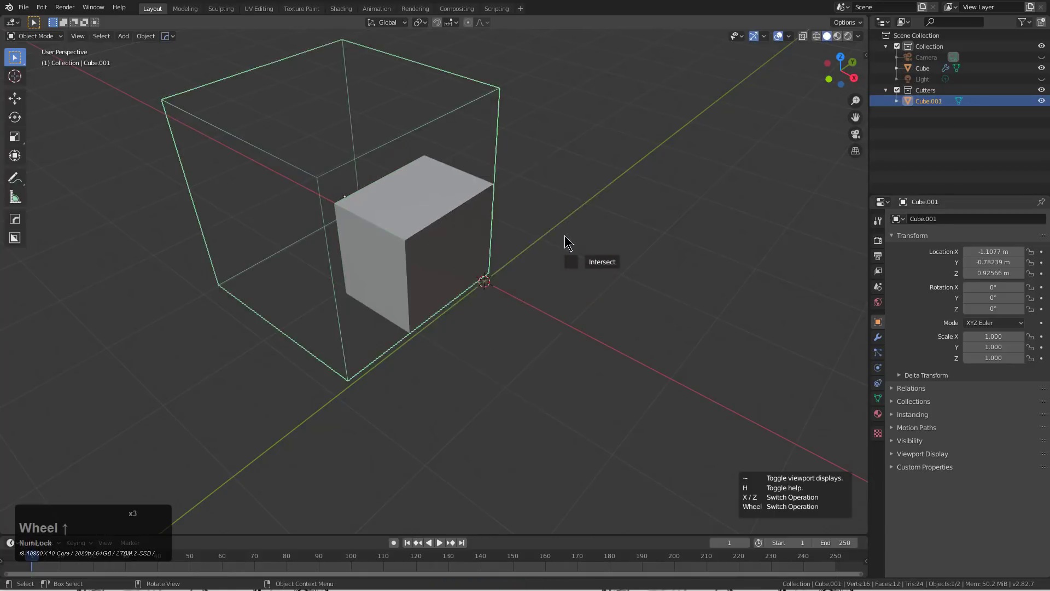
pyautogui.scroll(3, 567, 239)
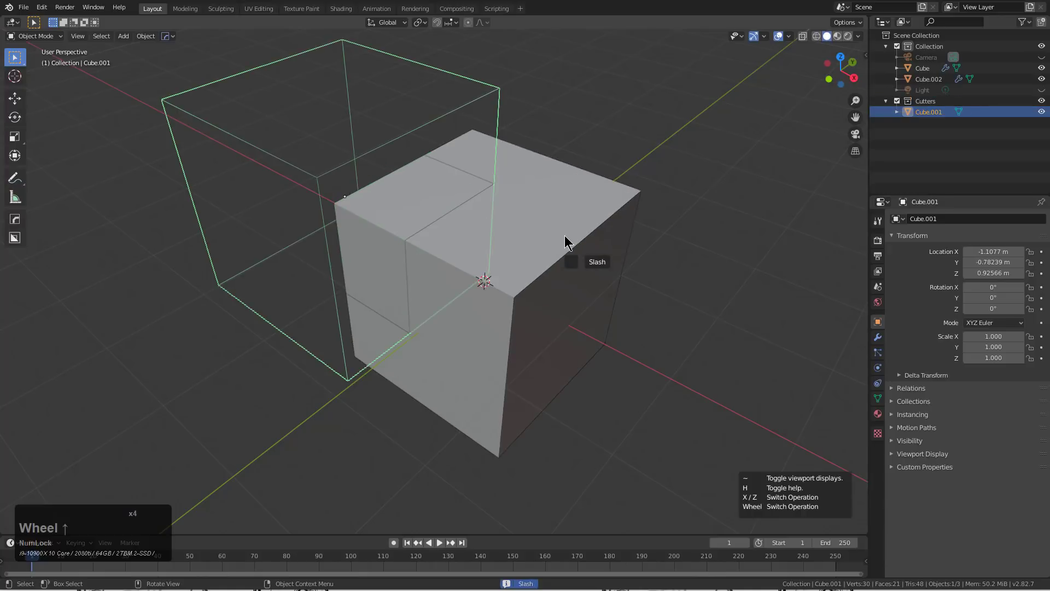
pyautogui.scroll(1, 566, 240)
pyautogui.scroll(7, 566, 240)
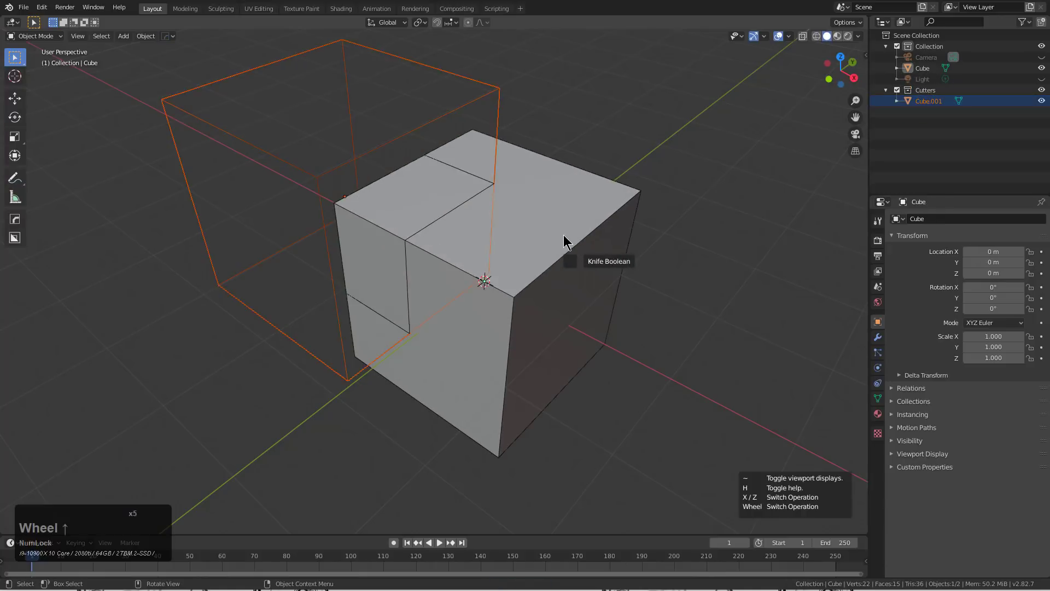
pyautogui.scroll(7, 565, 240)
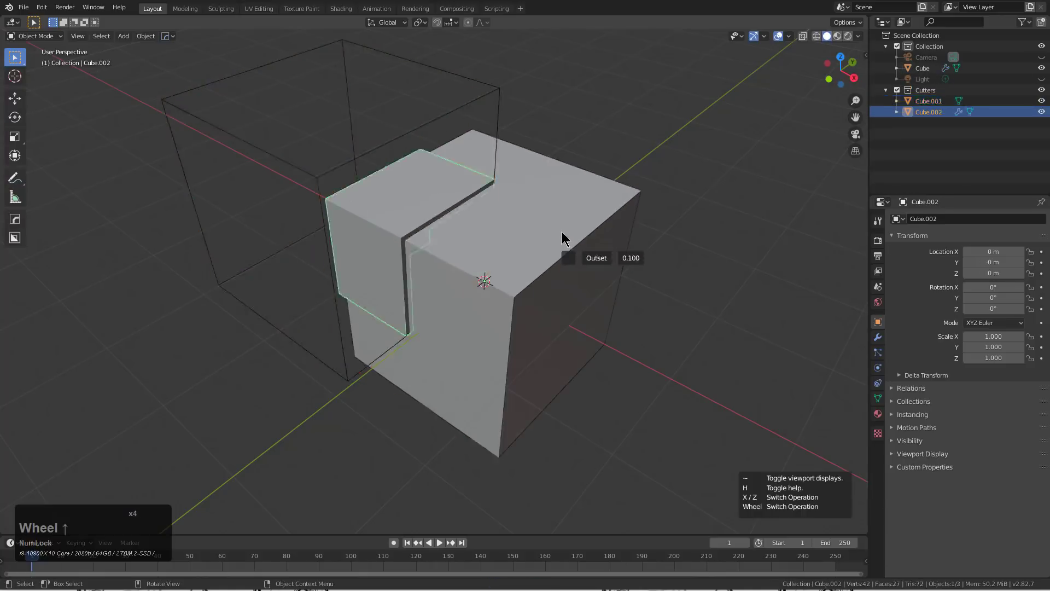
pyautogui.scroll(3, 562, 238)
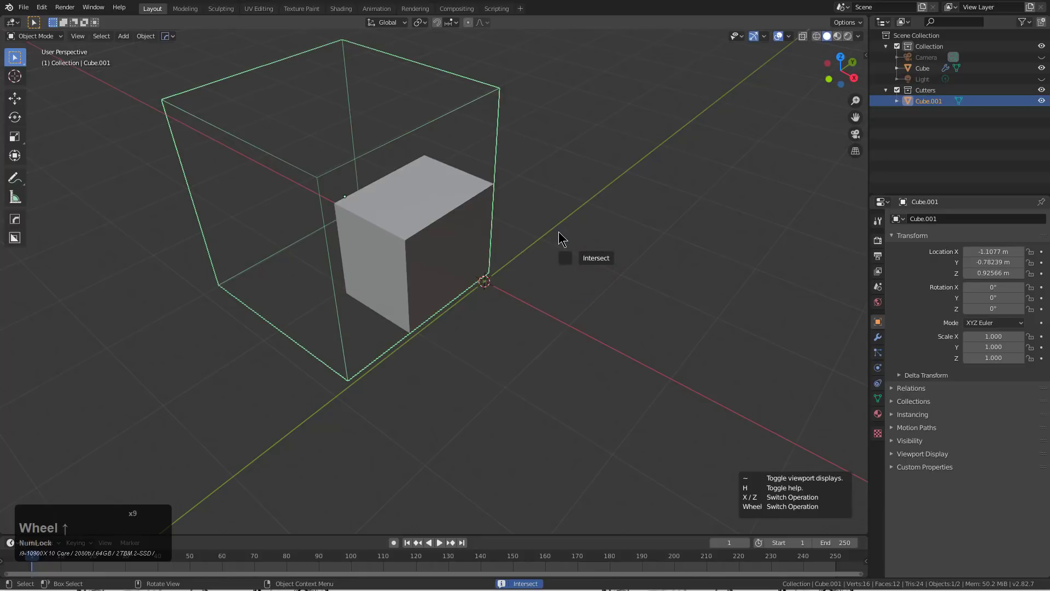
pyautogui.scroll(2, 562, 238)
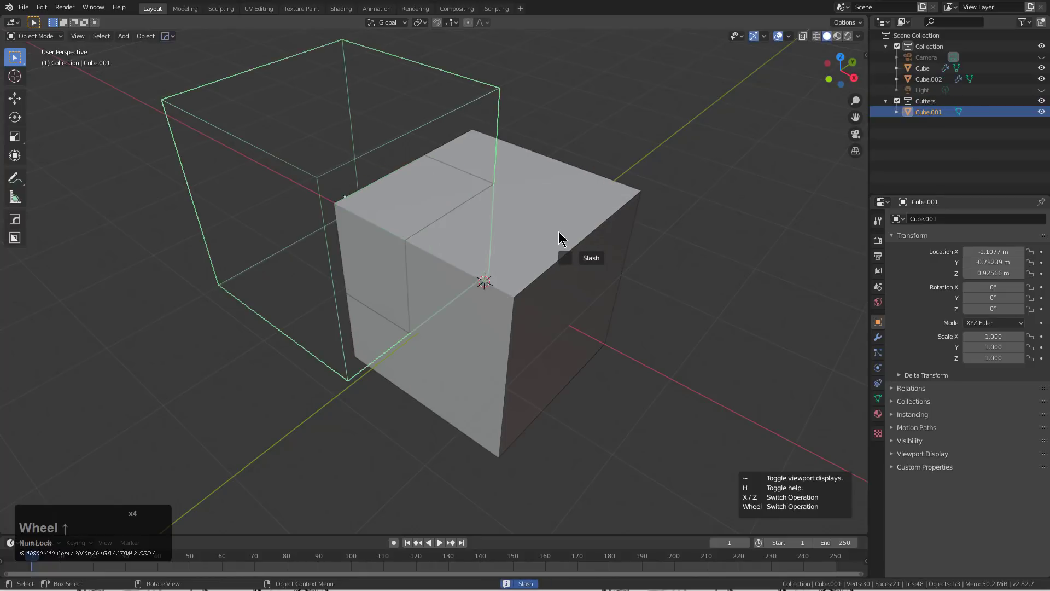
pyautogui.click(561, 238)
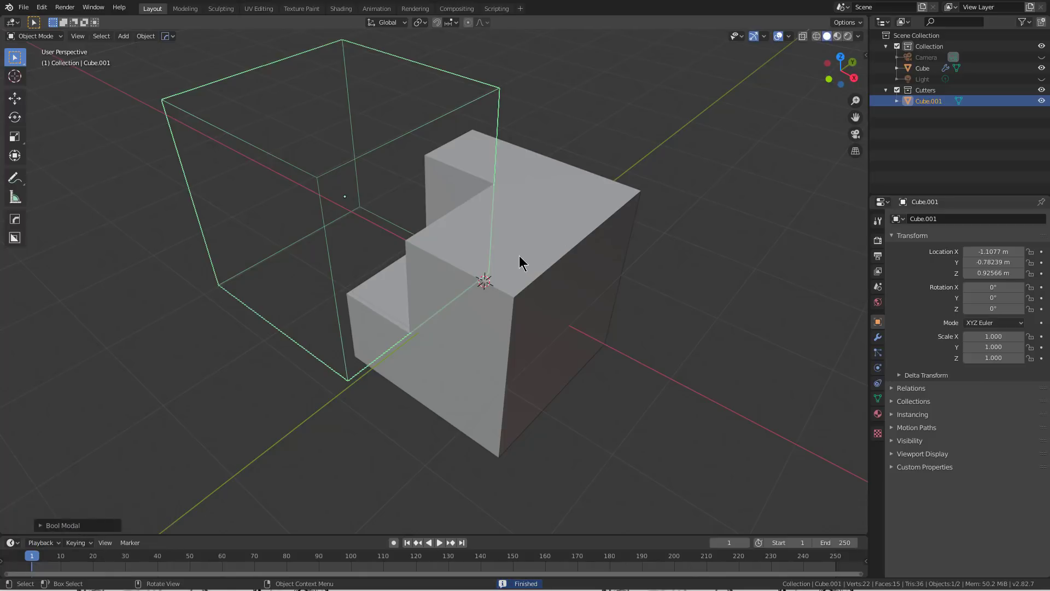
# Run Hard Ops Shift Bool on the cutter cube, cycle through Slash, Inset, Outset and Clear, and confirm Difference.
pyautogui.moveTo(521, 253); pyautogui.dragTo(527, 254, button='middle')
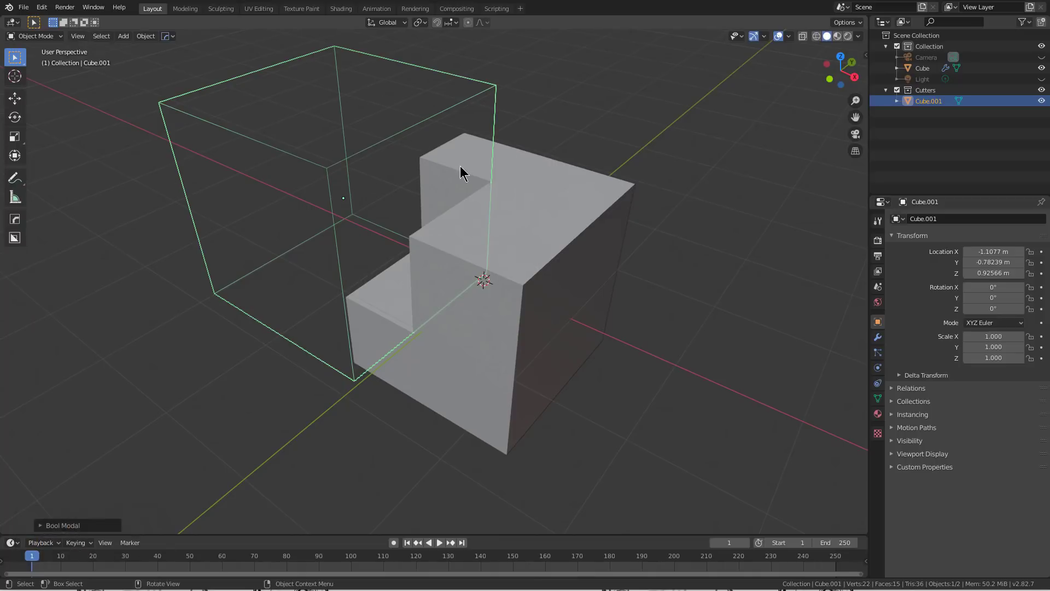
pyautogui.scroll(1, 536, 236)
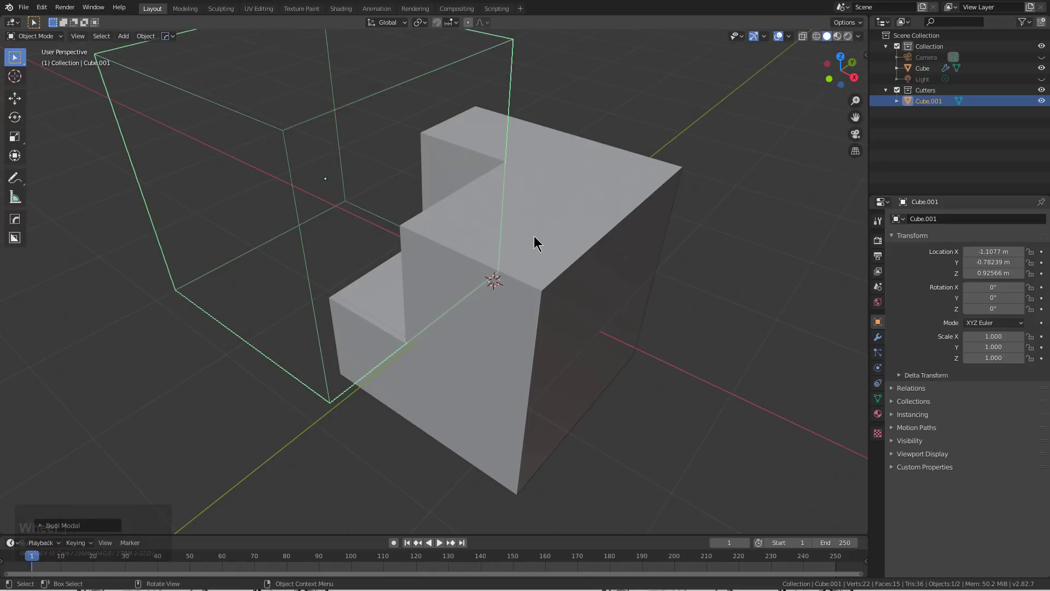
pyautogui.scroll(-1, 535, 236)
pyautogui.middleClick(535, 236)
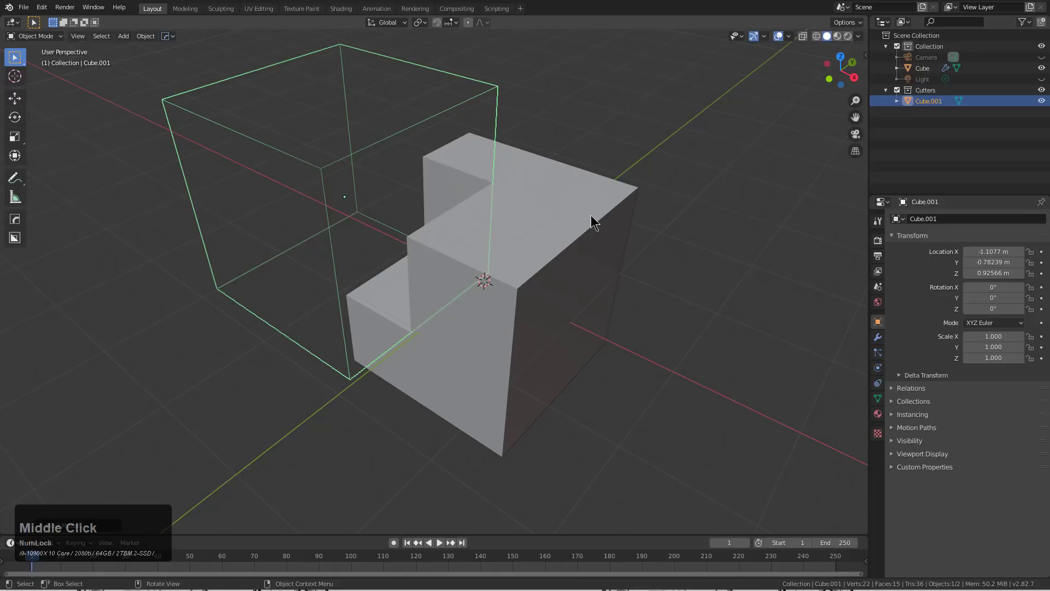
pyautogui.press('q')
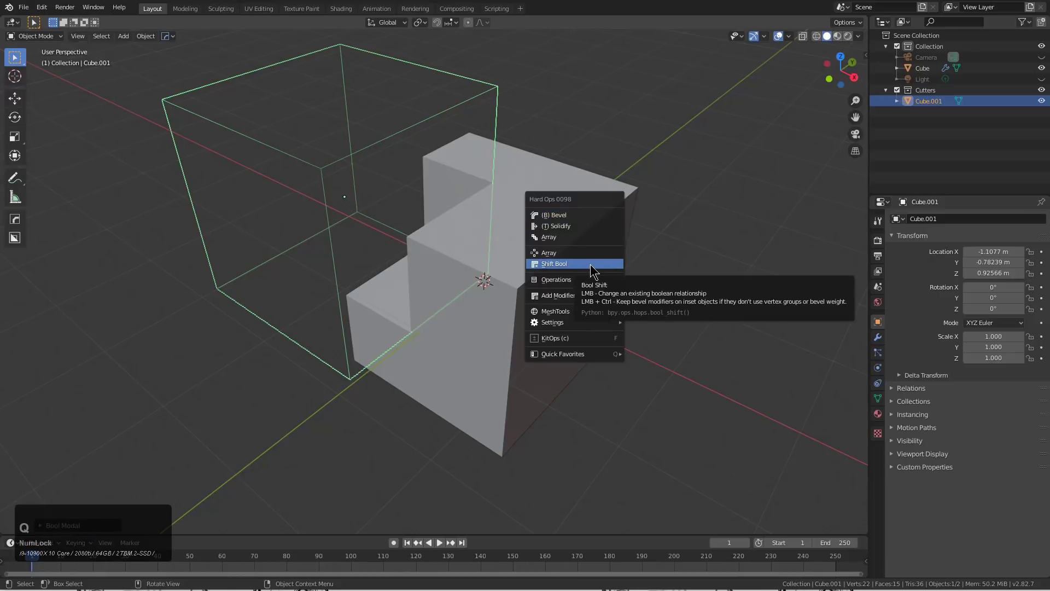
pyautogui.click(590, 265)
pyautogui.scroll(-3, 590, 265)
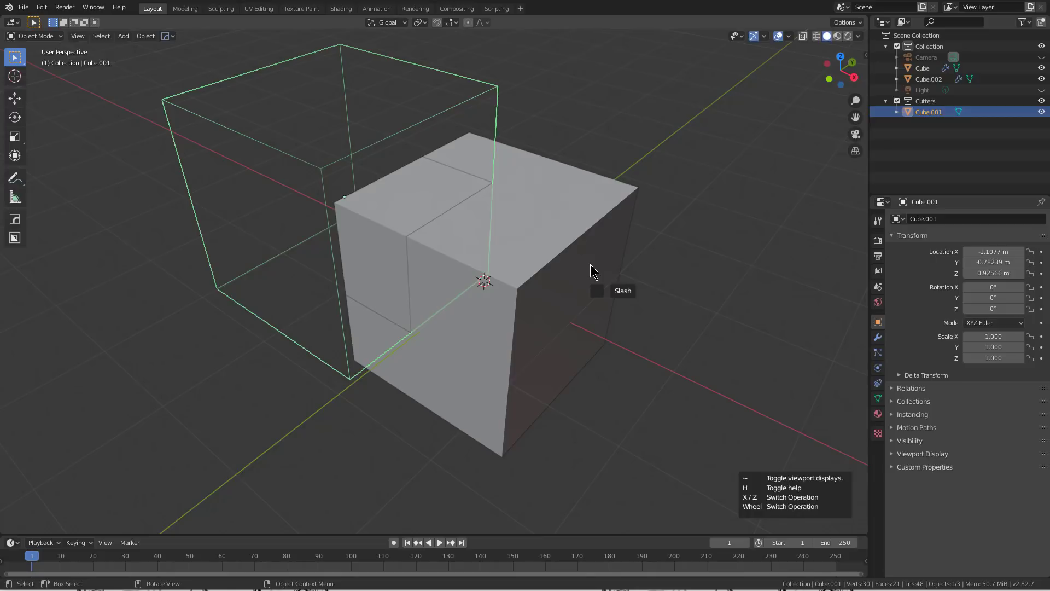
pyautogui.scroll(9, 594, 270)
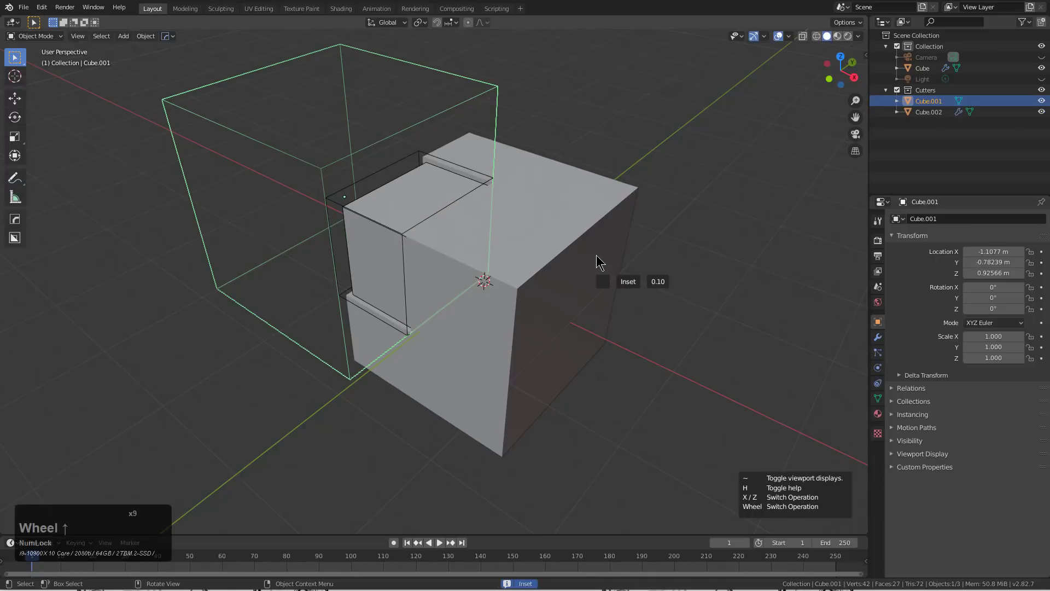
pyautogui.scroll(6, 596, 255)
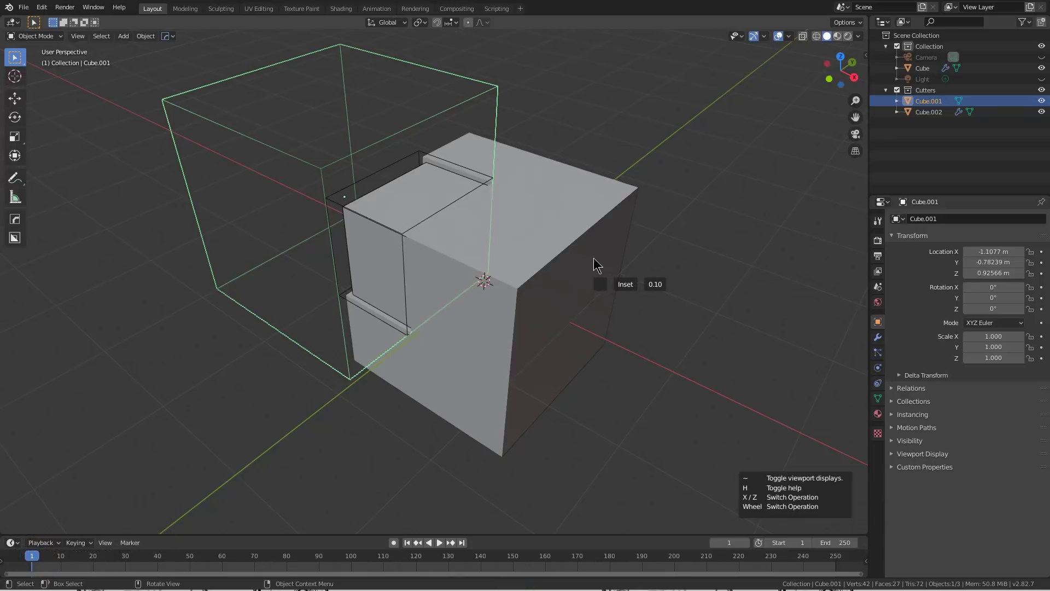
pyautogui.scroll(9, 595, 259)
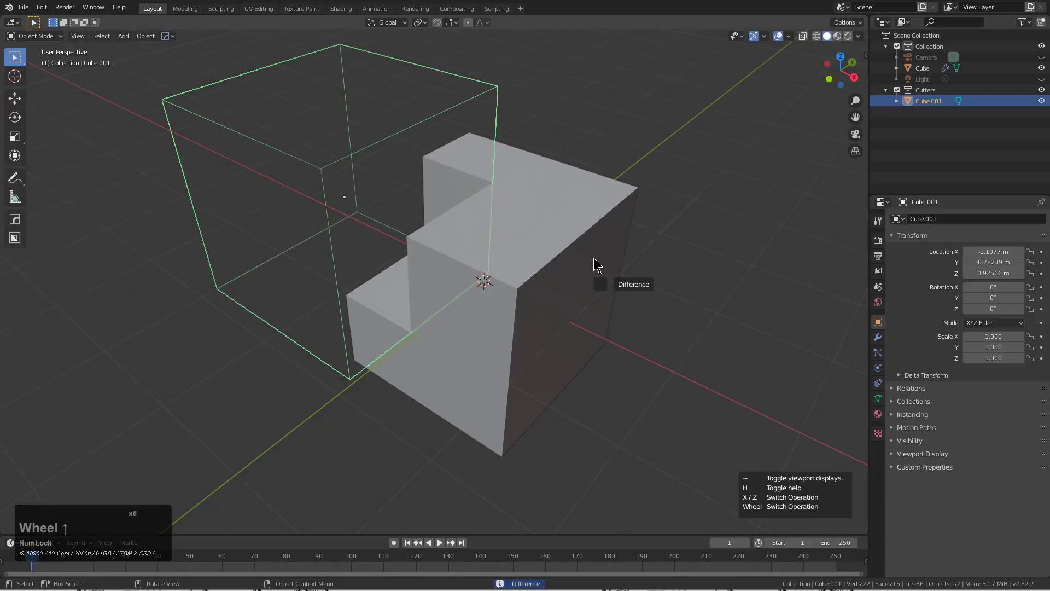
pyautogui.scroll(2, 597, 265)
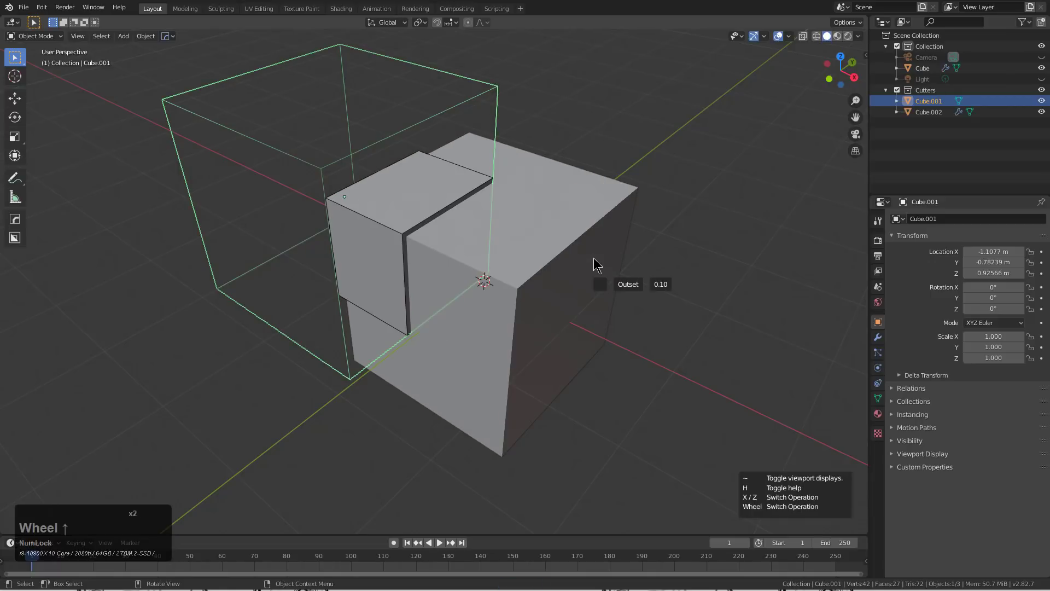
pyautogui.scroll(-1, 596, 266)
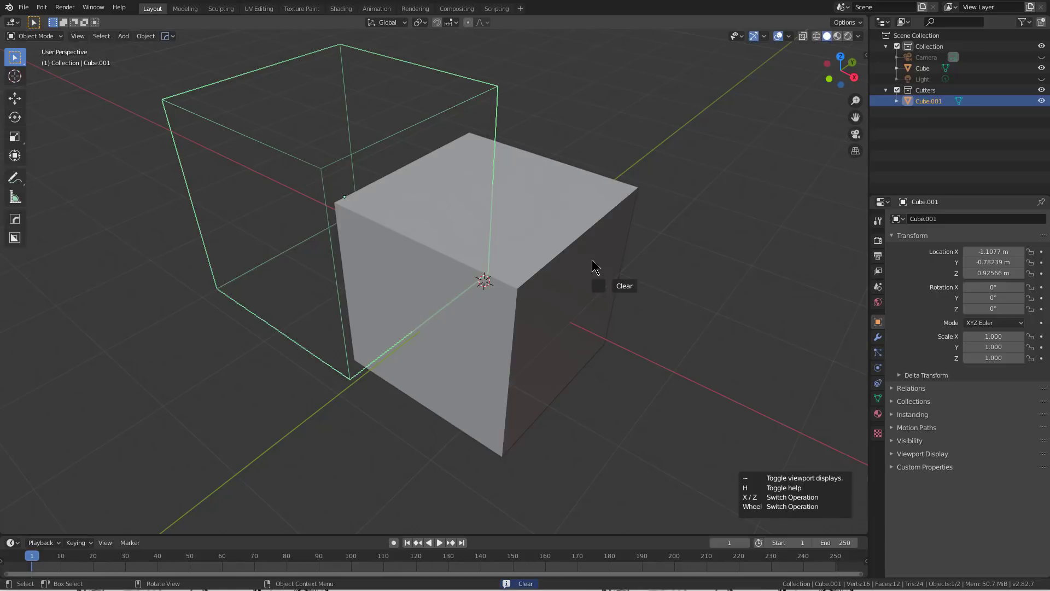
pyautogui.scroll(4, 592, 265)
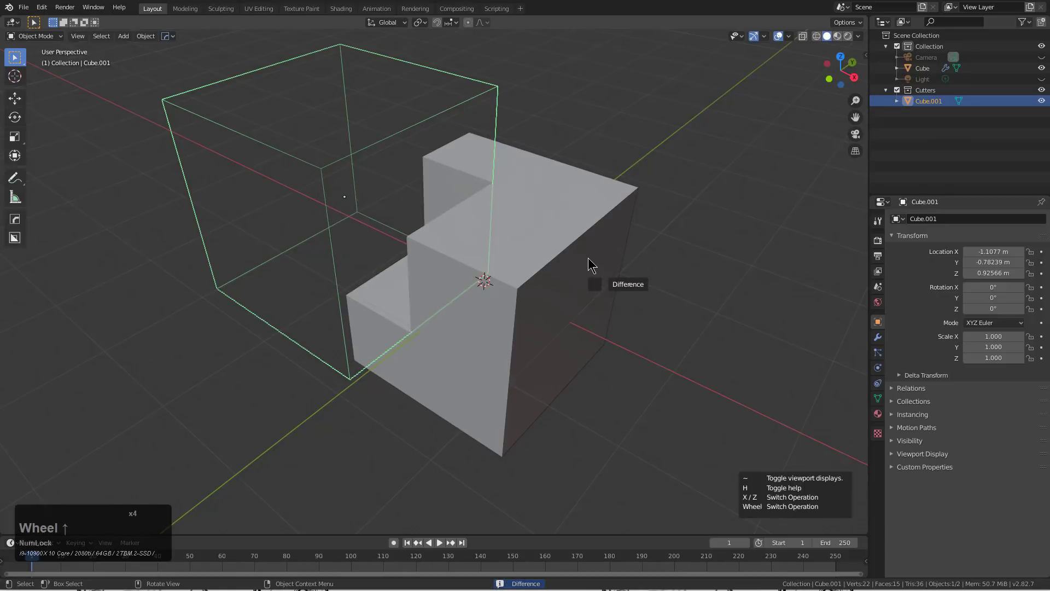
pyautogui.click(590, 264)
pyautogui.click(448, 247)
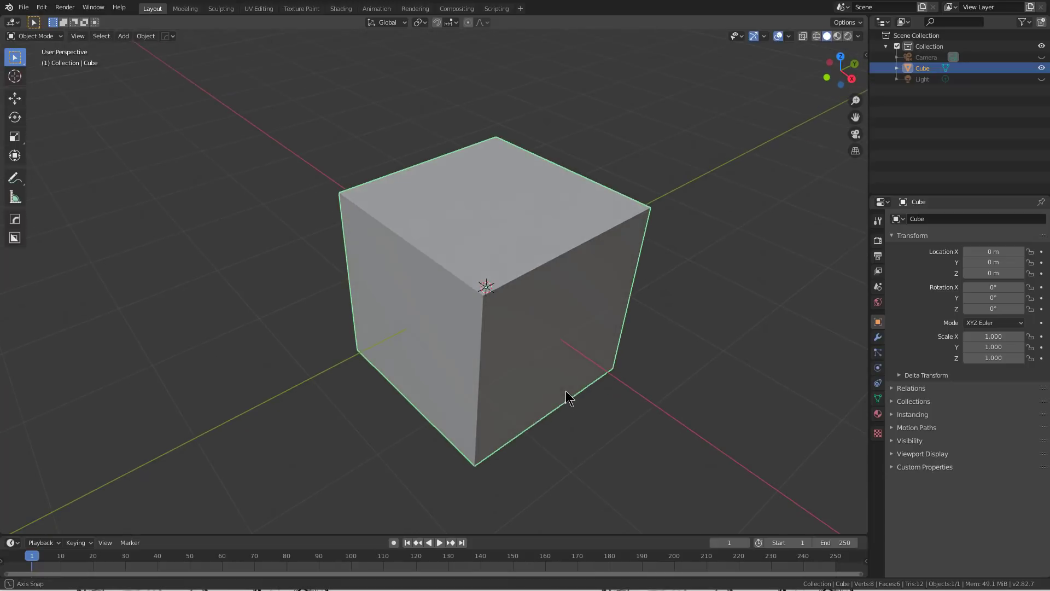
# Bevel the cube's upper front edge into a multi-segment rounded corner about 0.53 m wide.
pyautogui.moveTo(565, 390); pyautogui.dragTo(583, 368, button='middle')
pyautogui.scroll(2, 583, 383)
pyautogui.scroll(-2, 583, 377)
pyautogui.press('Tab')
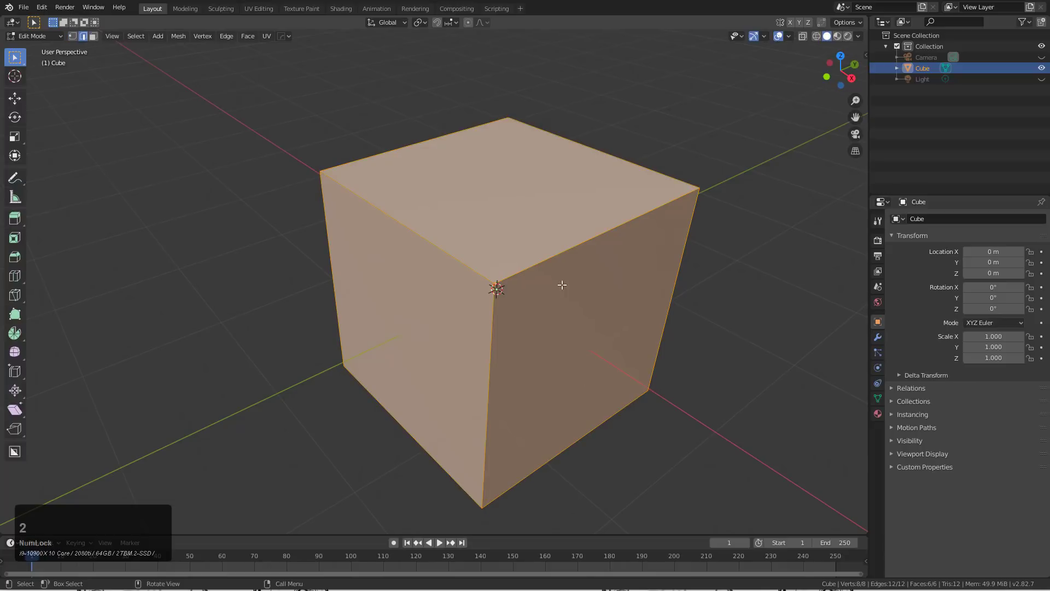
pyautogui.click(563, 253)
pyautogui.hotkey('ctrl', 'b')
pyautogui.scroll(9, 645, 401)
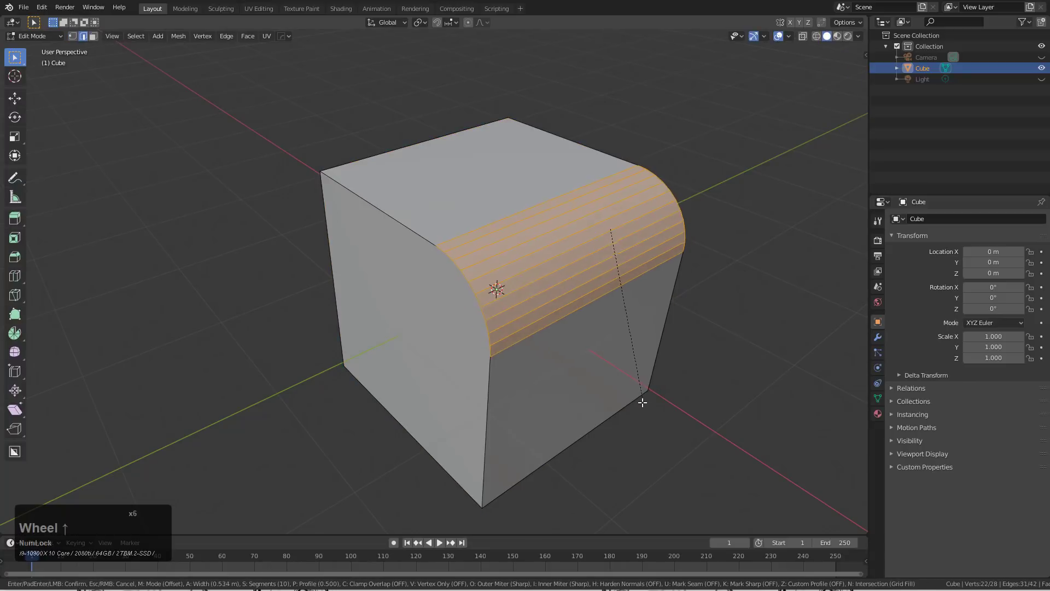
pyautogui.click(645, 401)
# Select the outline around the top, rounded and front faces, duplicate its edges in place and hide the rest of the mesh.
pyautogui.click(494, 403)
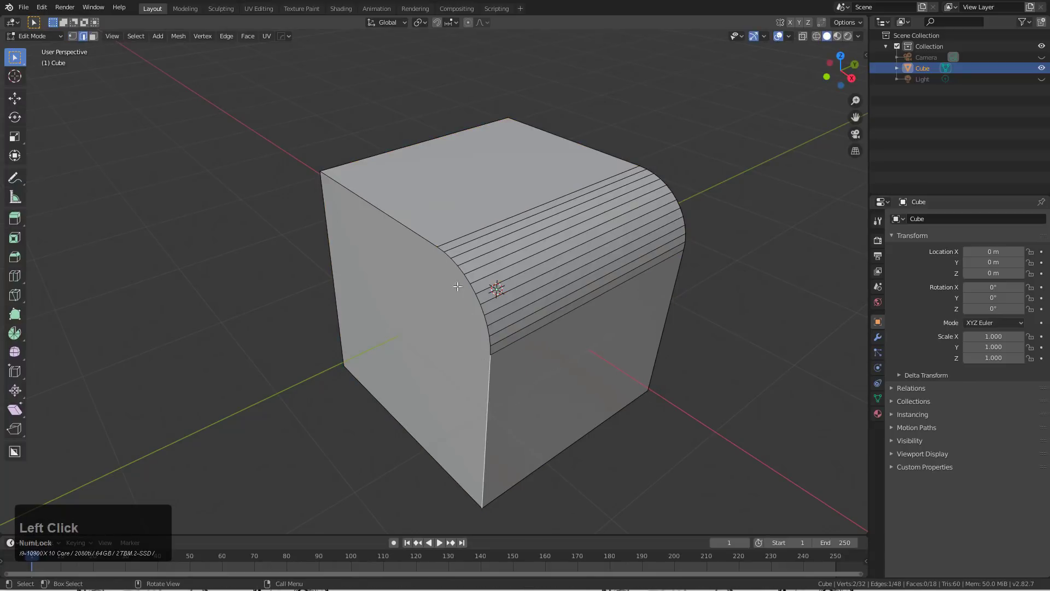
pyautogui.keyDown('alt'); pyautogui.click(408, 229); pyautogui.keyUp('alt')
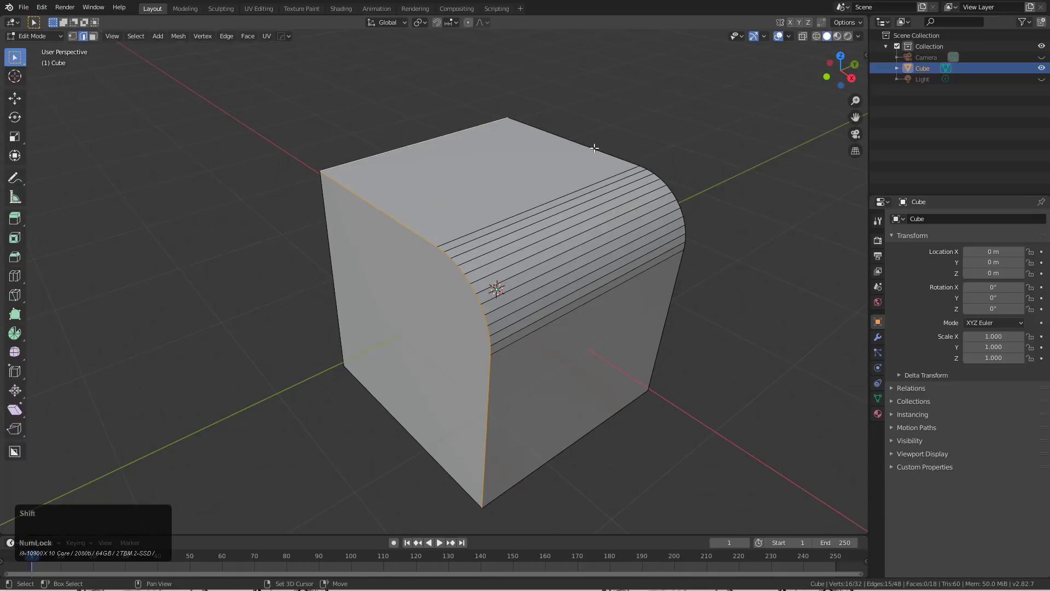
pyautogui.keyDown('ctrl'); pyautogui.click(585, 143); pyautogui.keyUp('ctrl')
pyautogui.keyDown('shift'); pyautogui.click(672, 305); pyautogui.keyUp('shift')
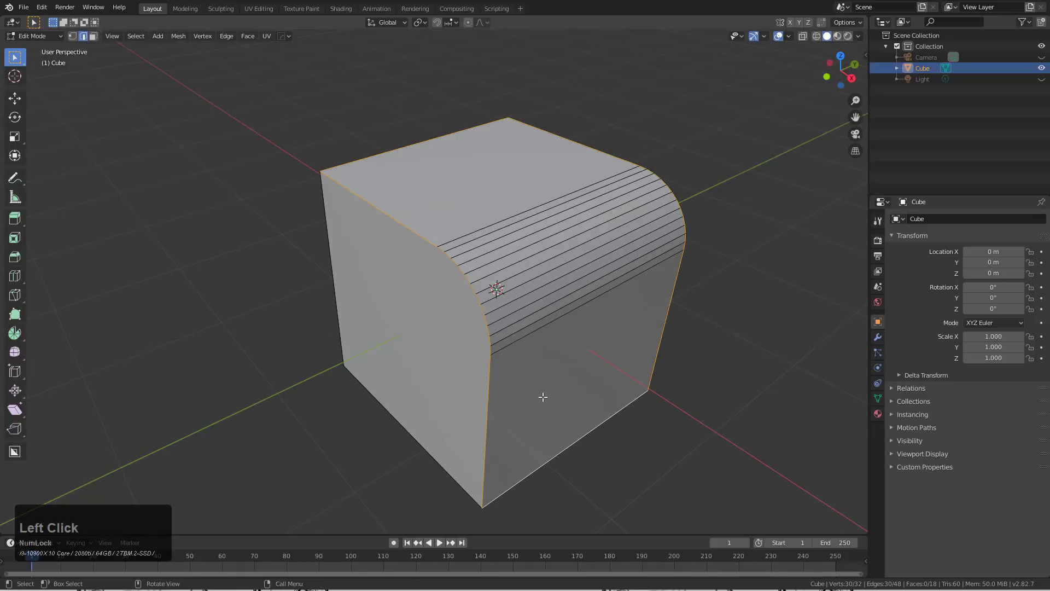
pyautogui.hotkey('shift', 'd')
pyautogui.rightClick(591, 358)
pyautogui.hotkey('shift', 'h')
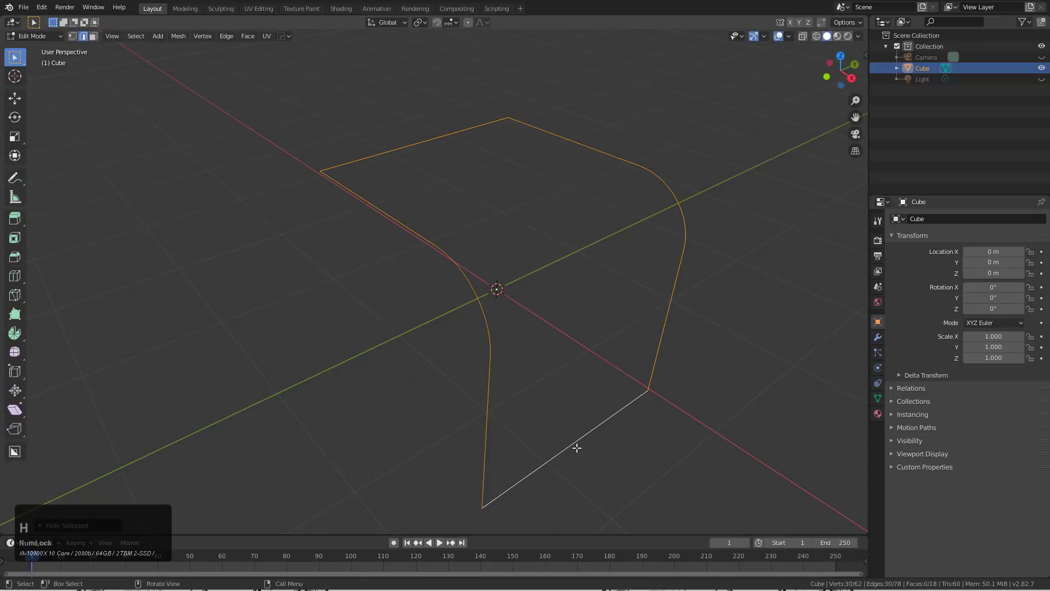
# Round the four corners at the outline's top back and bottom front edges with a 15-segment vertex-only bevel about 0.32 m wide.
pyautogui.click(574, 444)
pyautogui.keyDown('shift'); pyautogui.click(433, 141); pyautogui.keyUp('shift')
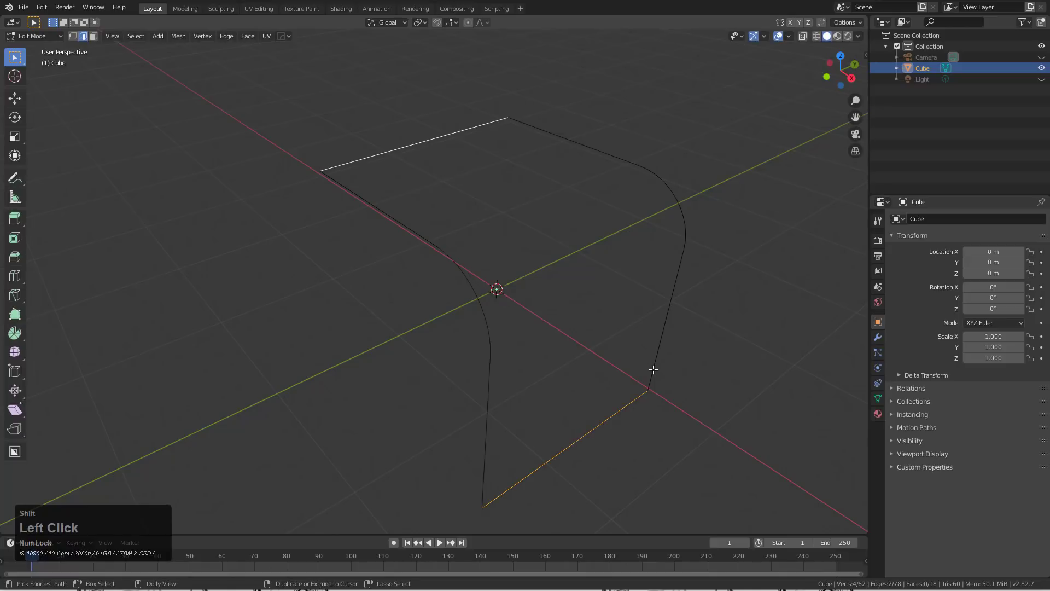
pyautogui.hotkey('ctrl', 'b')
pyautogui.scroll(2, 683, 399)
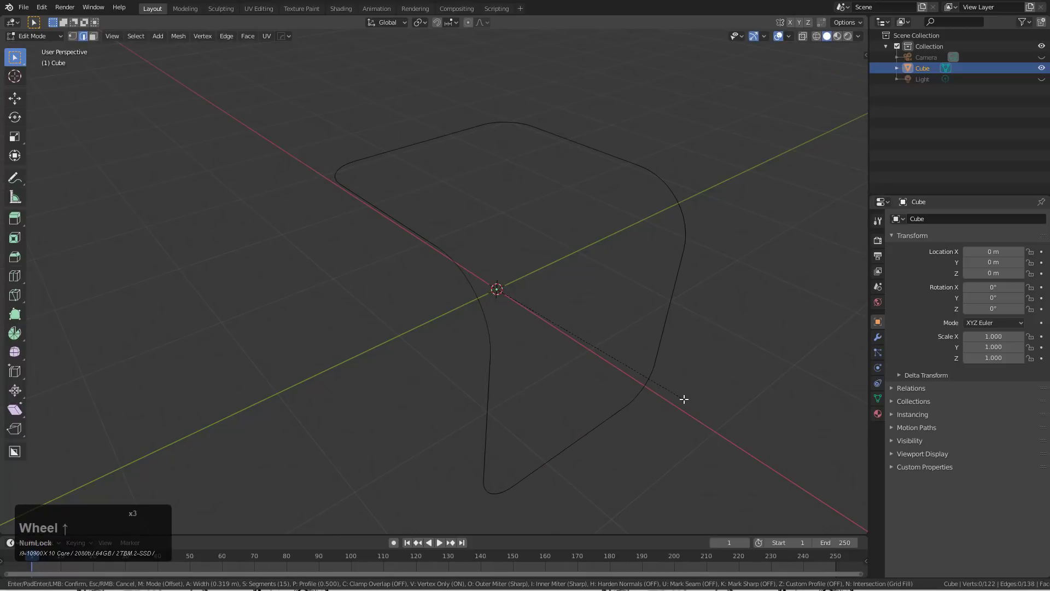
pyautogui.click(684, 399)
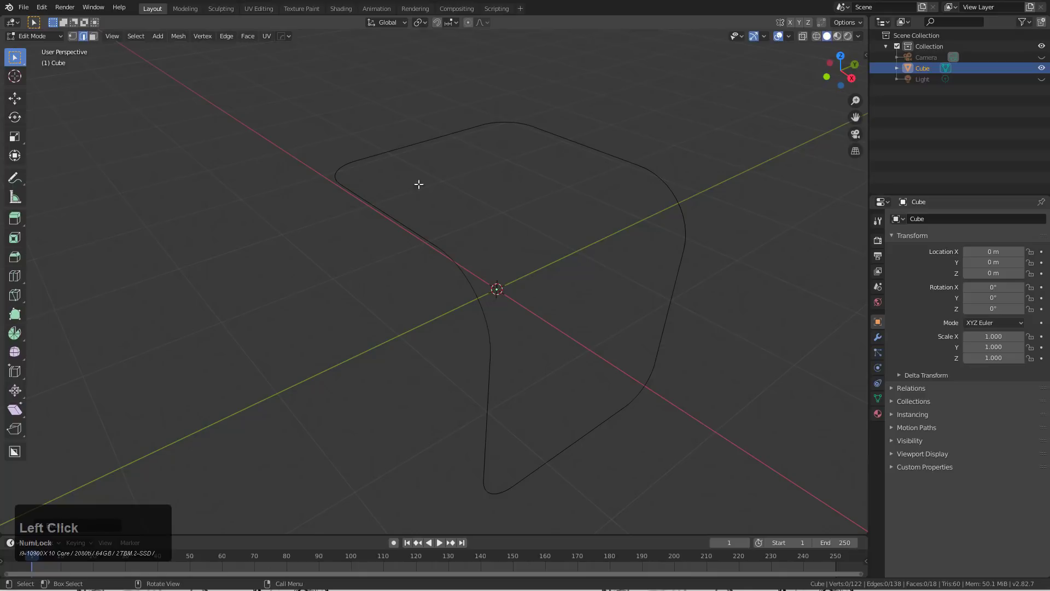
# Turn the whole rounded outline into a pipe with Hard Ops Curve/Extract, using smooth shading and a bevel depth of about 0.18.
pyautogui.keyDown('alt'); pyautogui.click(483, 306); pyautogui.keyUp('alt')
pyautogui.press('q')
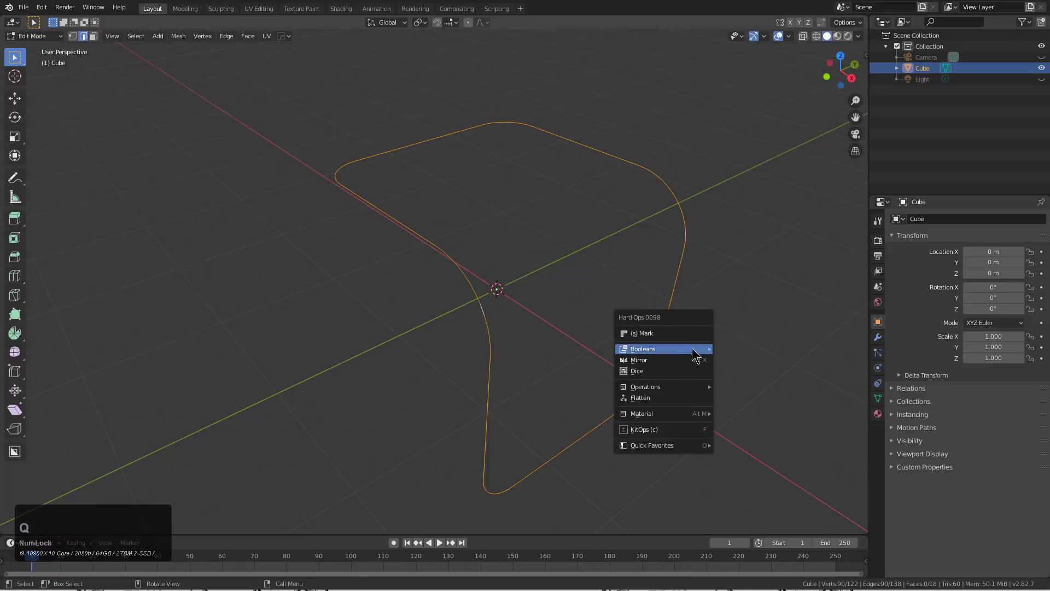
pyautogui.moveTo(687, 388)
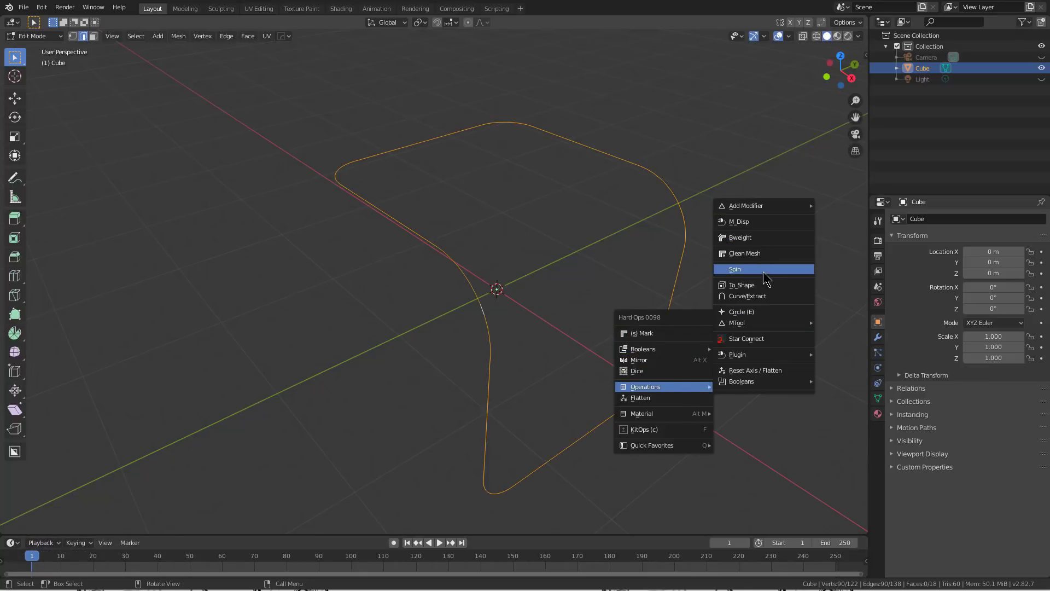
pyautogui.click(750, 296)
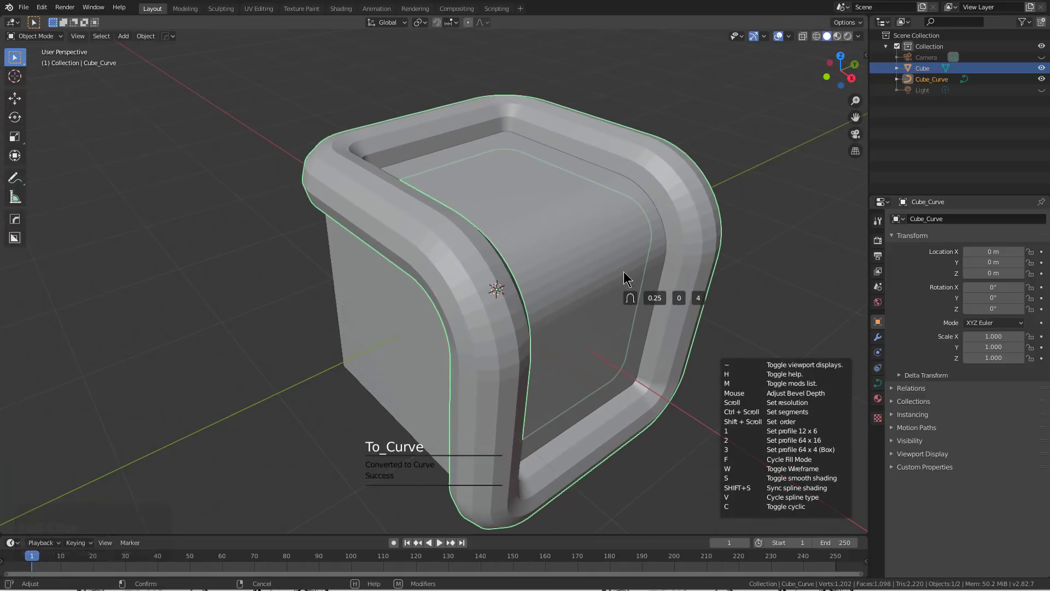
pyautogui.press('s')
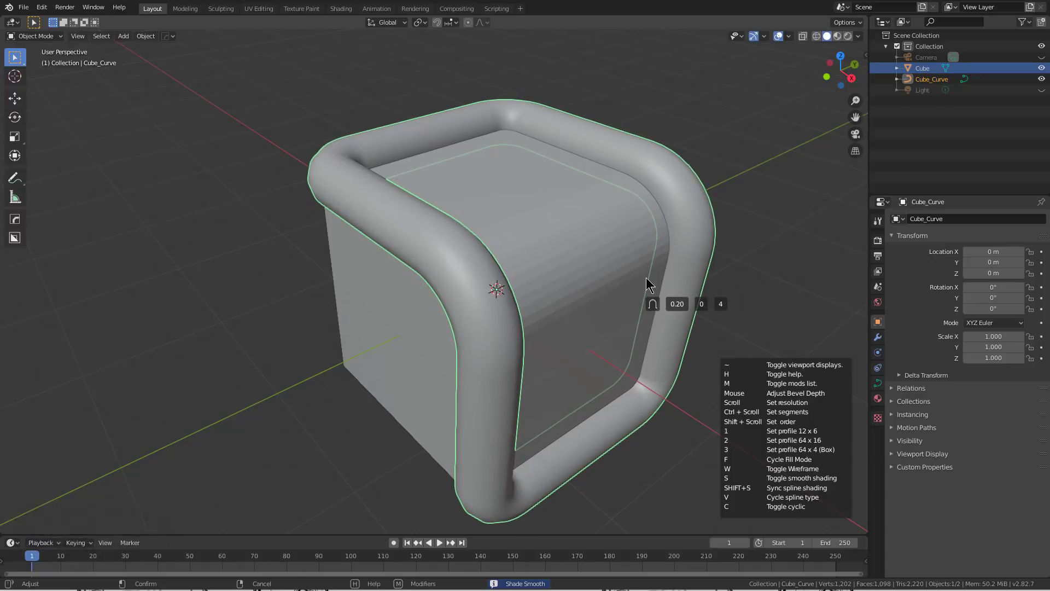
pyautogui.press('w')
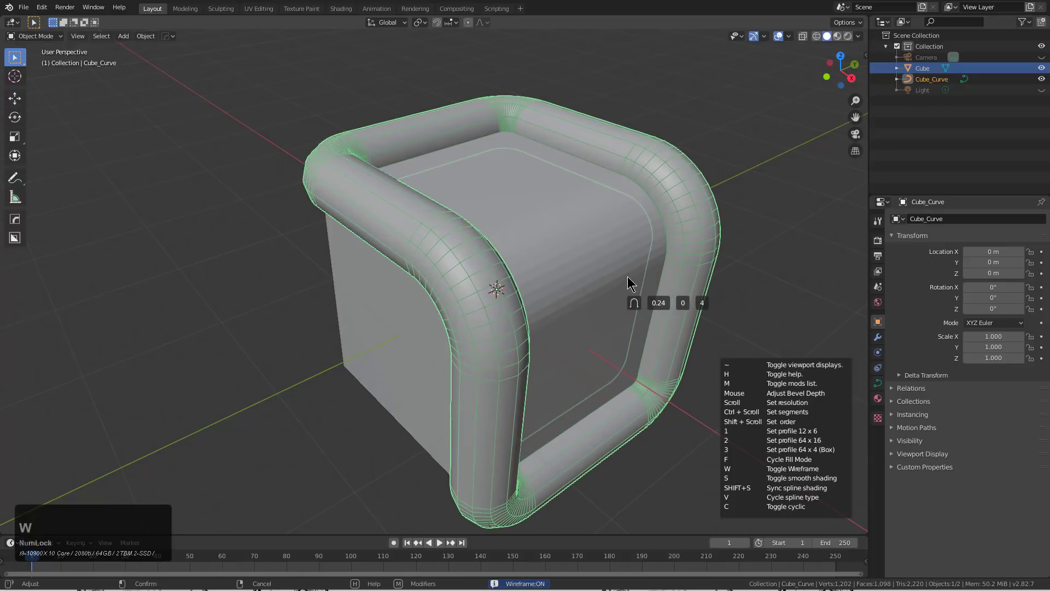
pyautogui.press('w')
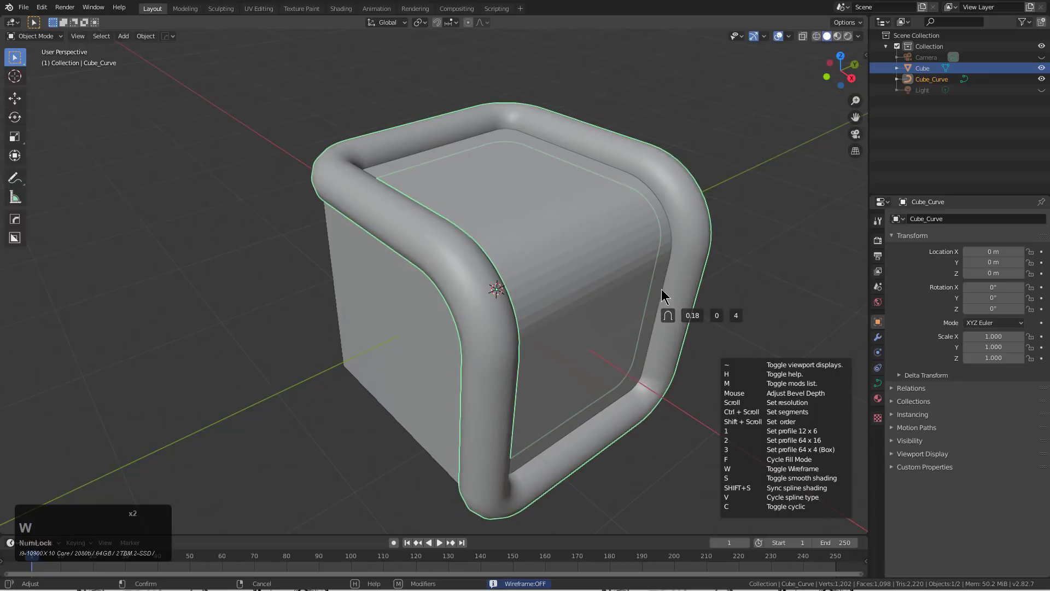
pyautogui.click(671, 292)
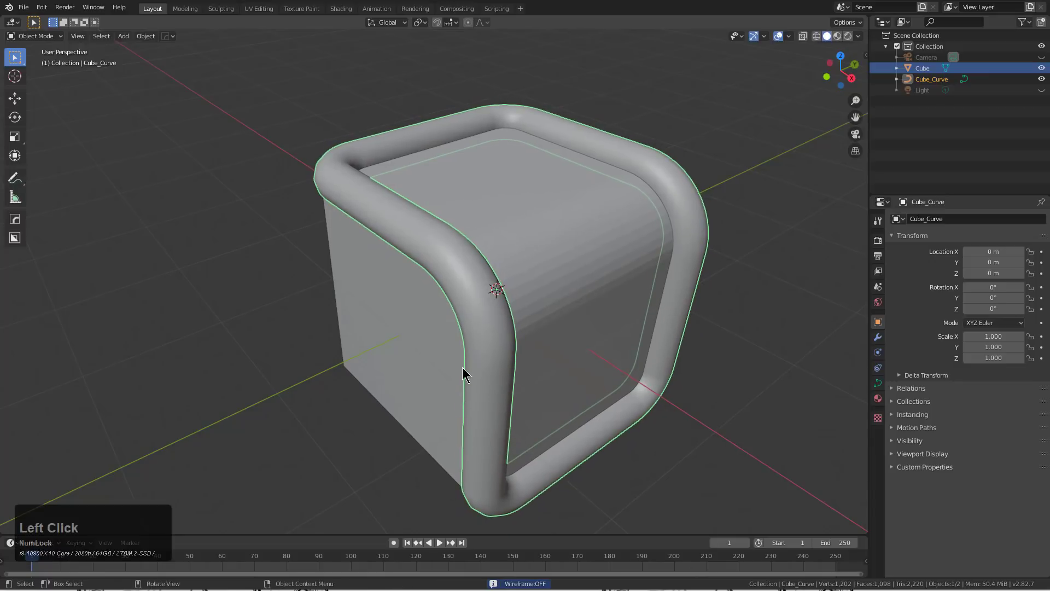
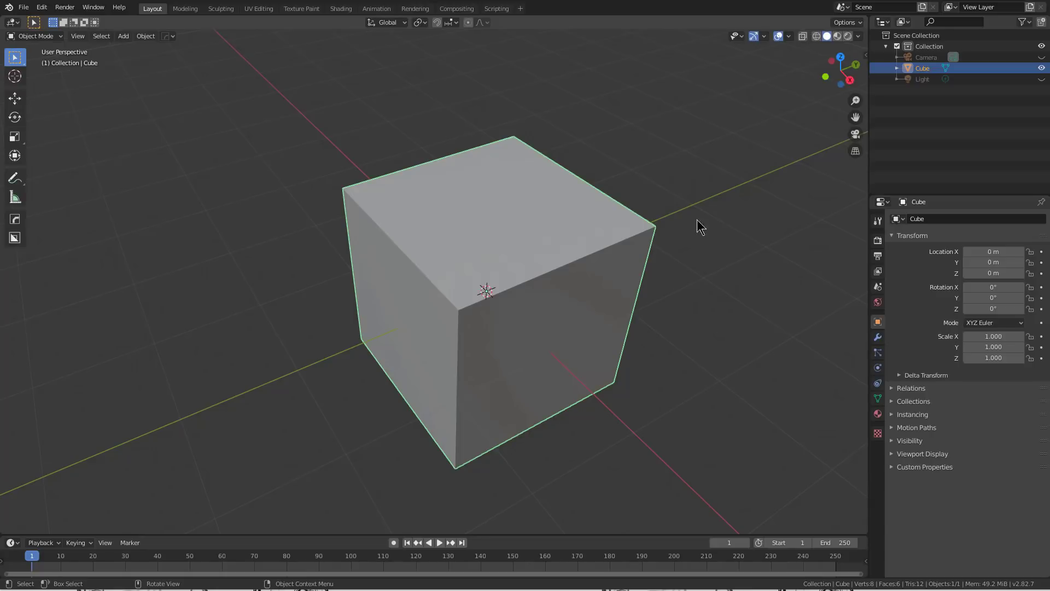
# Activate the BoxCutter tool for the plain selected cube.
pyautogui.moveTo(699, 222); pyautogui.dragTo(642, 238, button='middle')
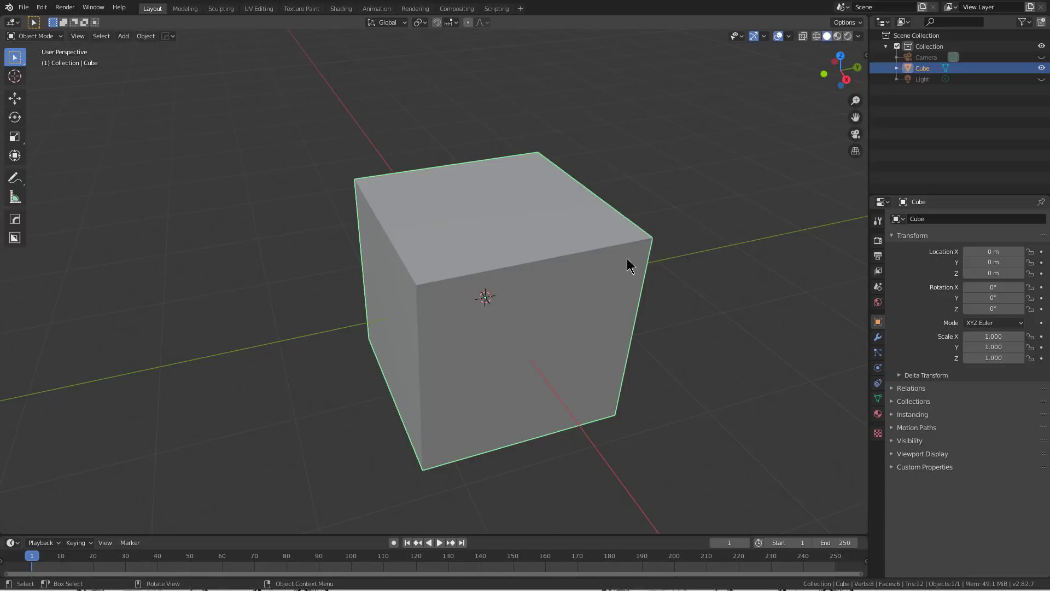
pyautogui.moveTo(585, 271)
pyautogui.mouseDown(button='middle')
pyautogui.moveTo(577, 281)
pyautogui.moveTo(582, 267)
pyautogui.mouseUp(button='middle')
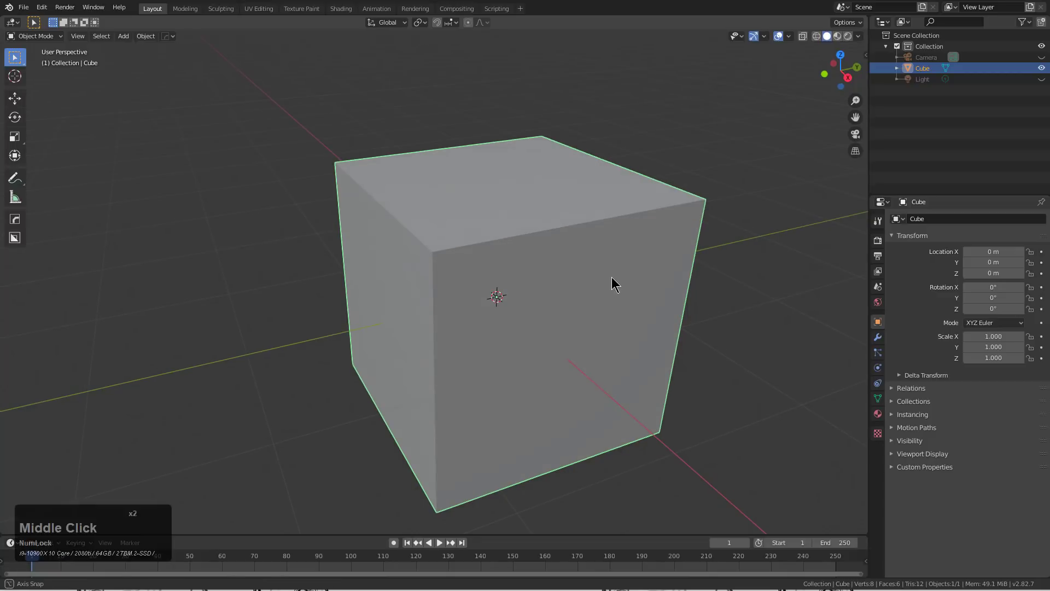
pyautogui.scroll(-1, 611, 280)
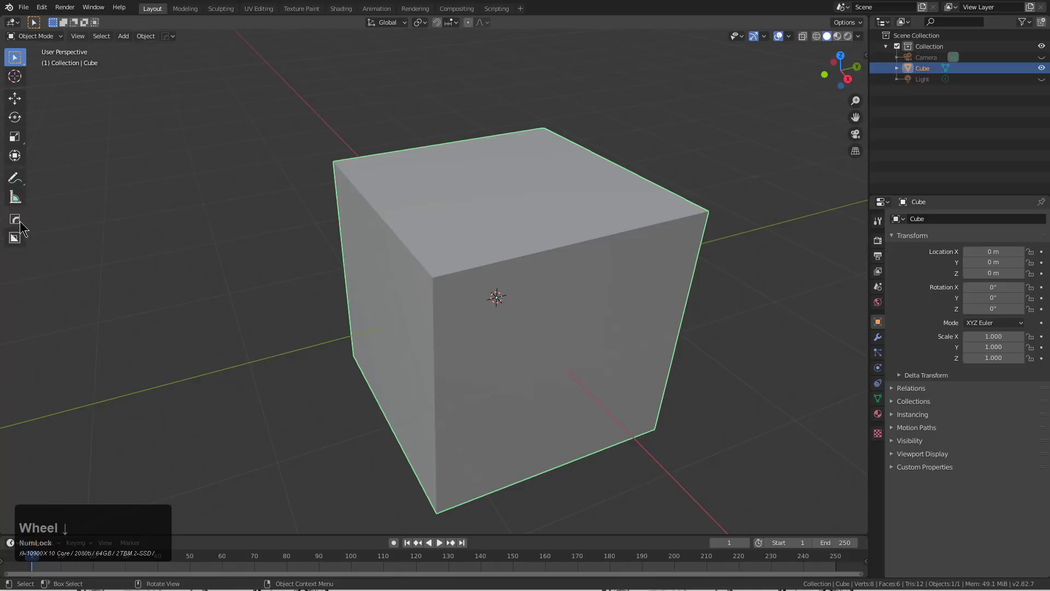
pyautogui.click(15, 237)
pyautogui.click(15, 238)
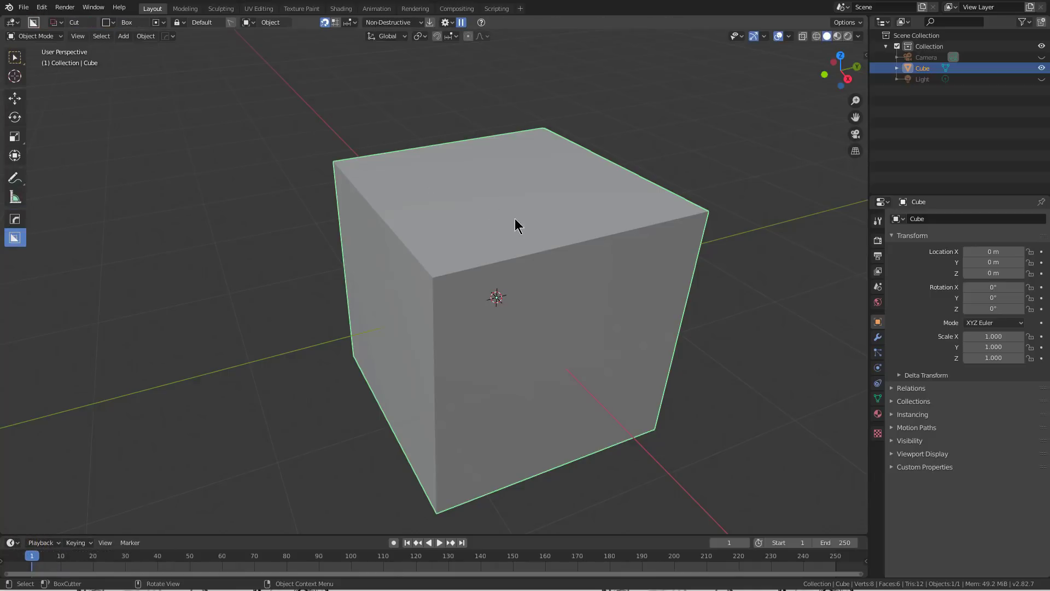
# Apply the Hard Ops Eevee HQ setup to the viewport.
pyautogui.moveTo(516, 222); pyautogui.dragTo(513, 251, button='middle')
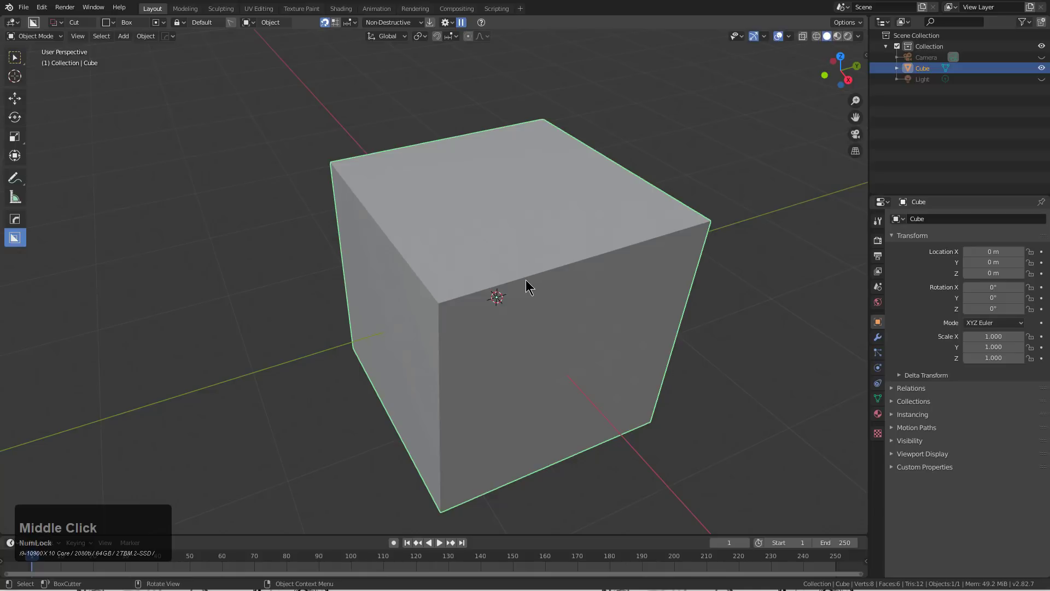
pyautogui.press('v')
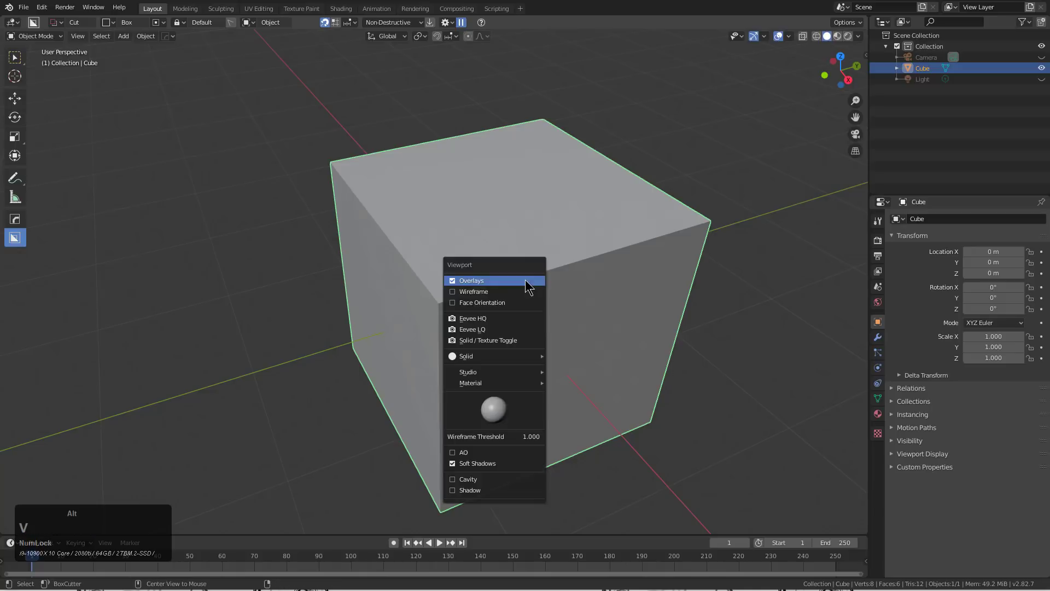
pyautogui.click(494, 319)
pyautogui.middleClick(532, 302)
pyautogui.moveTo(593, 337); pyautogui.dragTo(549, 326, button='middle')
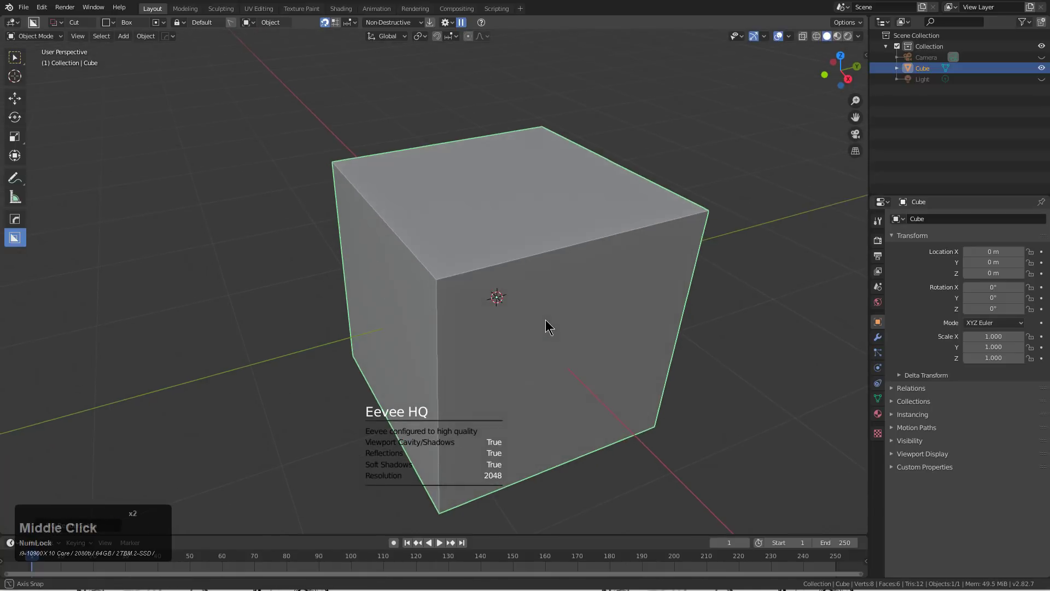
pyautogui.moveTo(493, 300); pyautogui.dragTo(405, 298, button='middle')
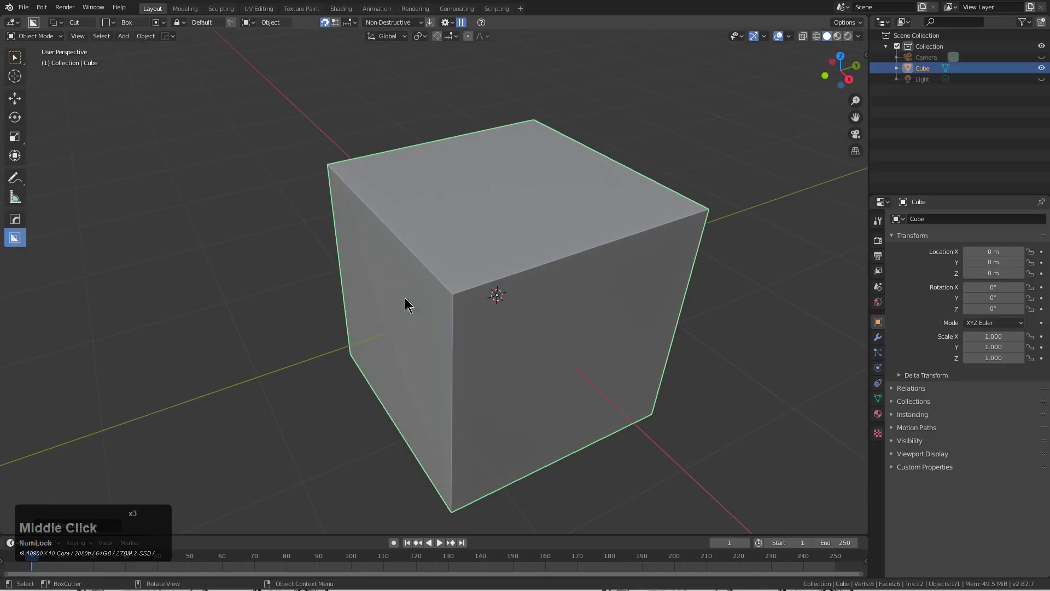
# Cut a box-shaped notch out of the cube's nearest top corner with BoxCutter.
pyautogui.scroll(2, 468, 311)
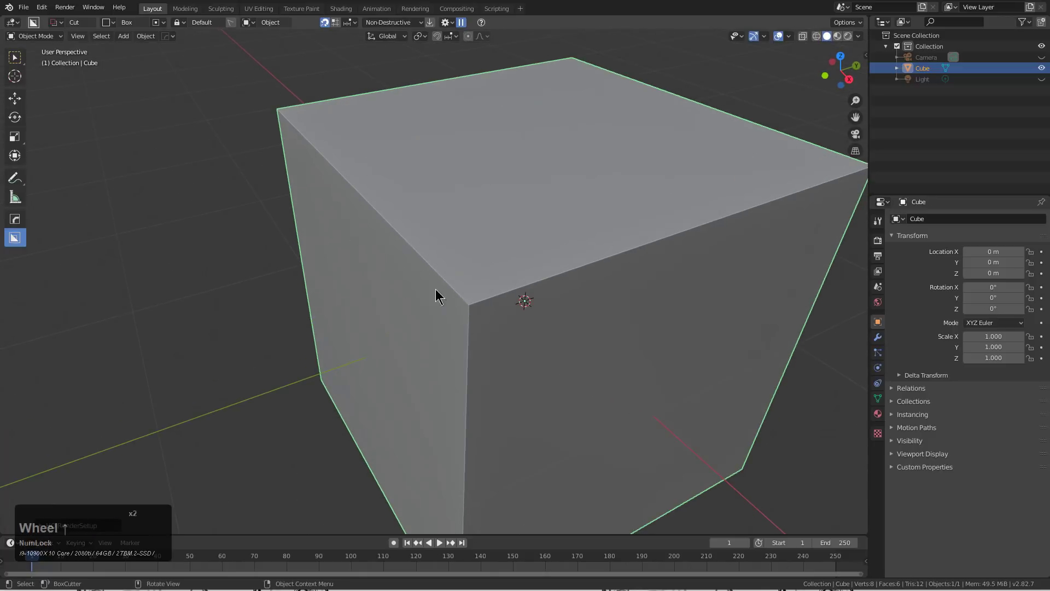
pyautogui.moveTo(535, 229); pyautogui.dragTo(464, 359)
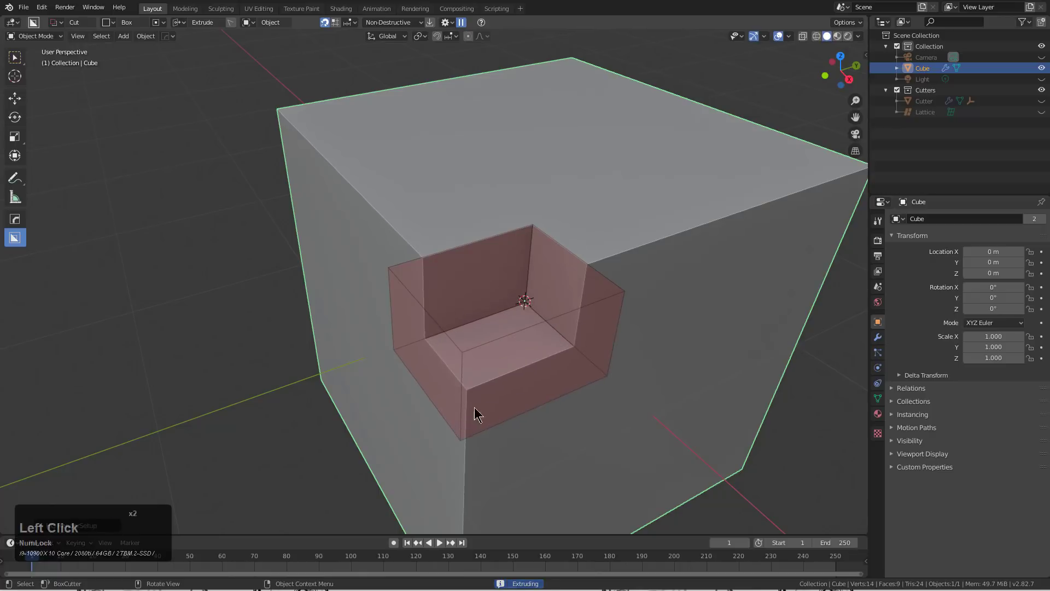
pyautogui.click(474, 407)
pyautogui.scroll(2, 510, 252)
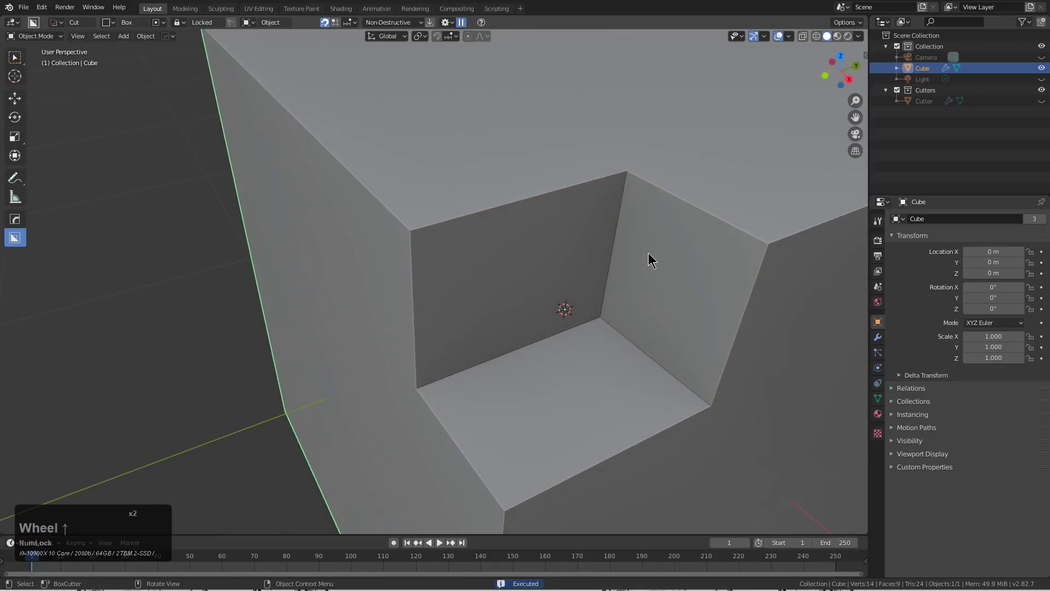
# Alternate the viewport between the Eevee LQ and Eevee HQ setups to compare the notch's shading, ending on Eevee HQ.
pyautogui.hotkey('alt', 'v')
pyautogui.click(637, 267)
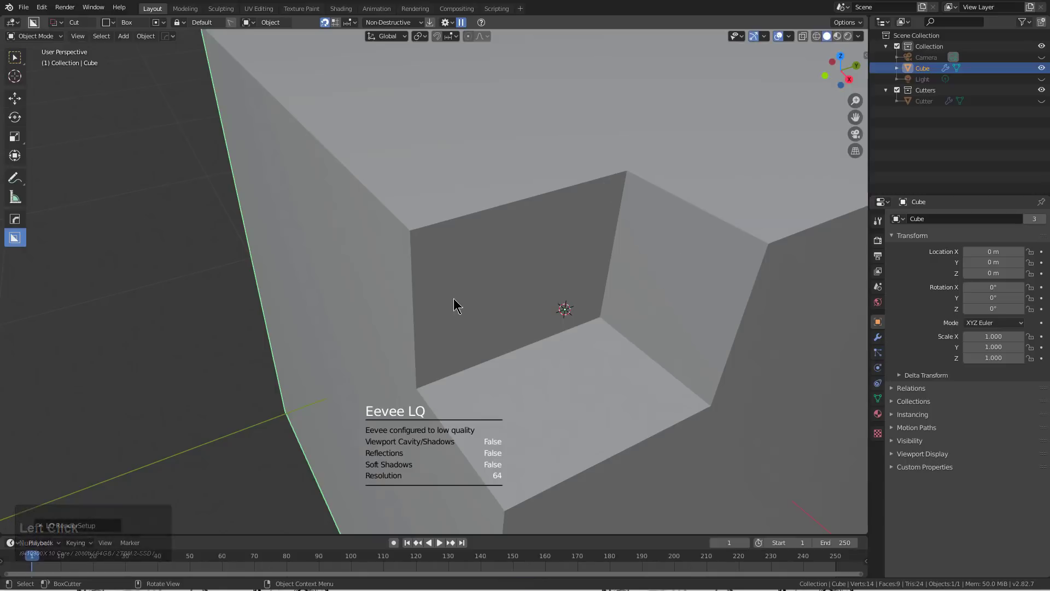
pyautogui.click(517, 280)
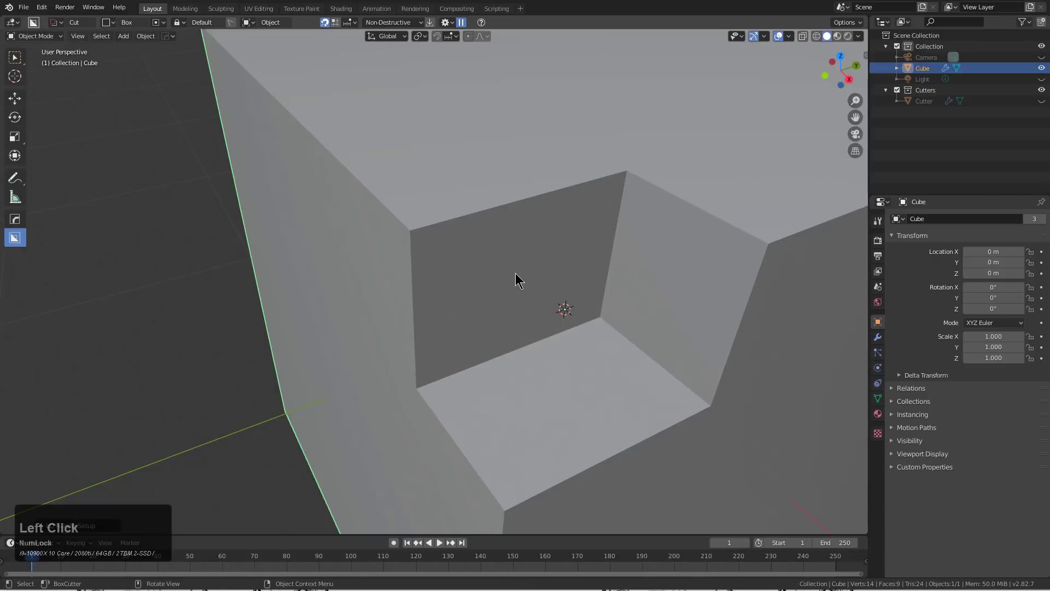
pyautogui.hotkey('alt', 'v')
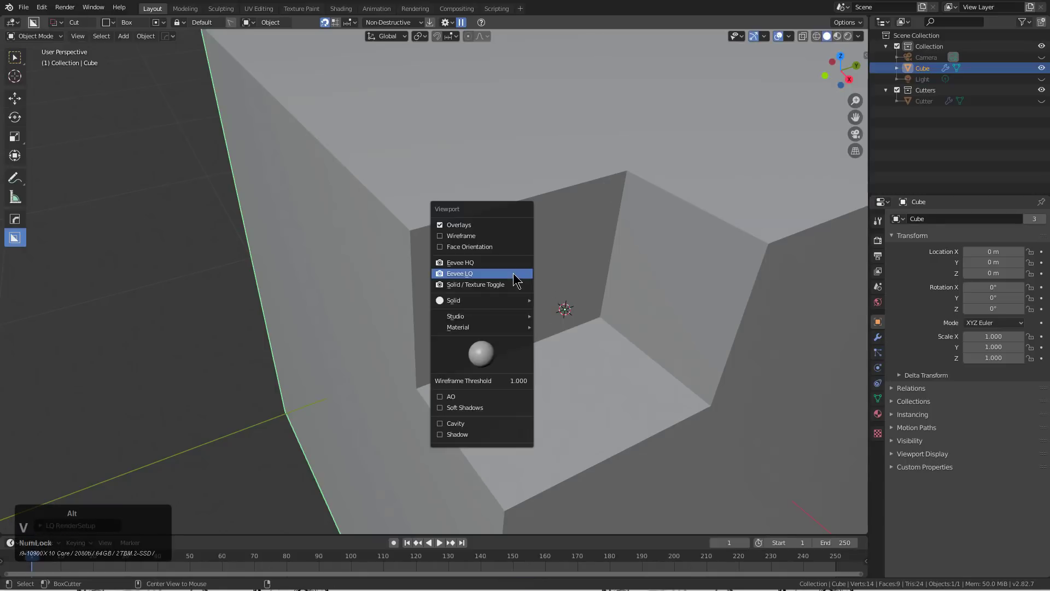
pyautogui.click(508, 259)
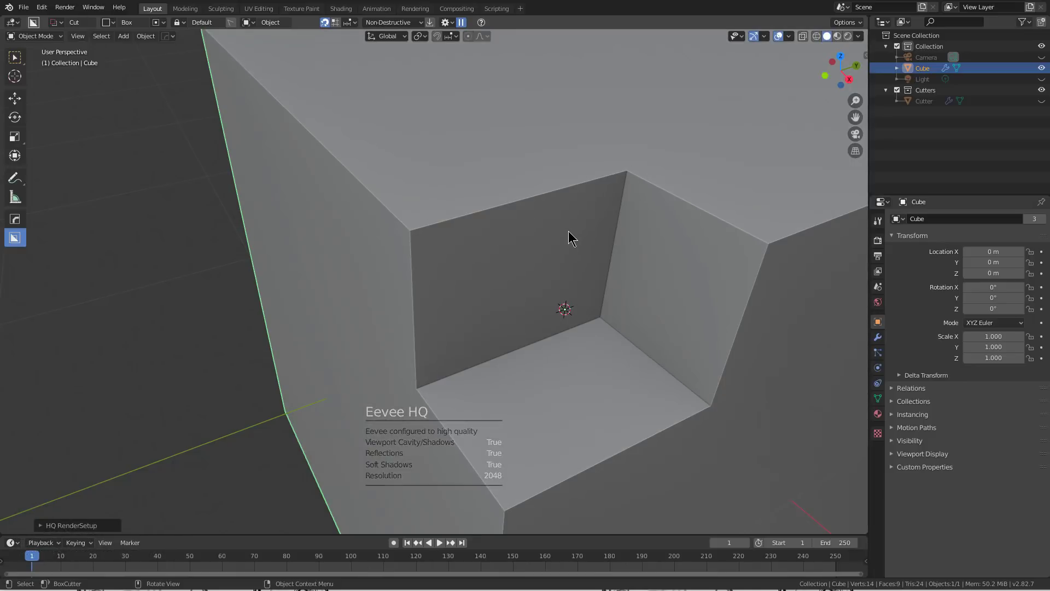
pyautogui.hotkey('alt', 'v')
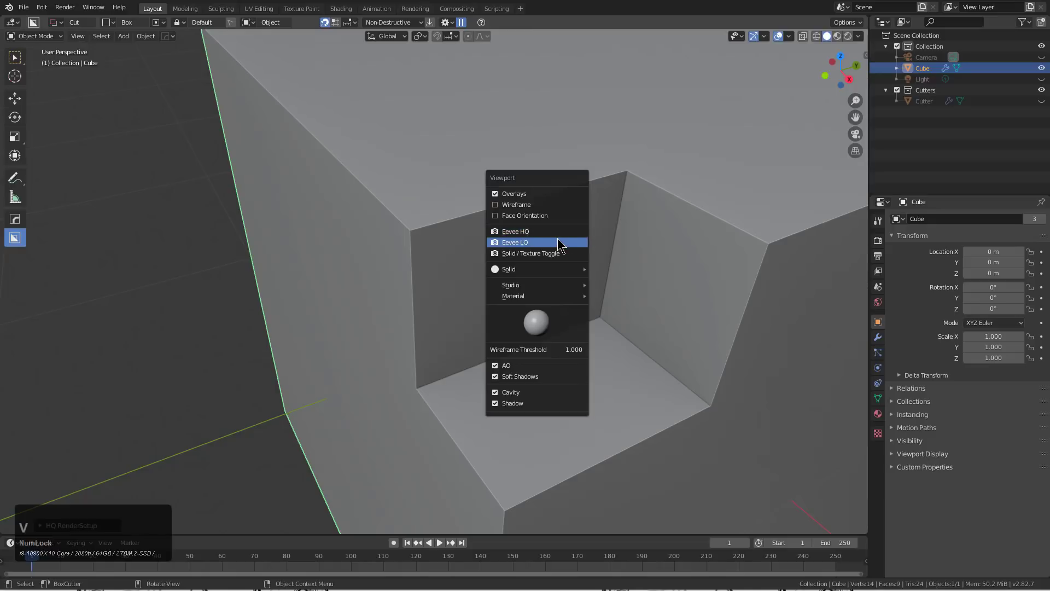
pyautogui.click(559, 241)
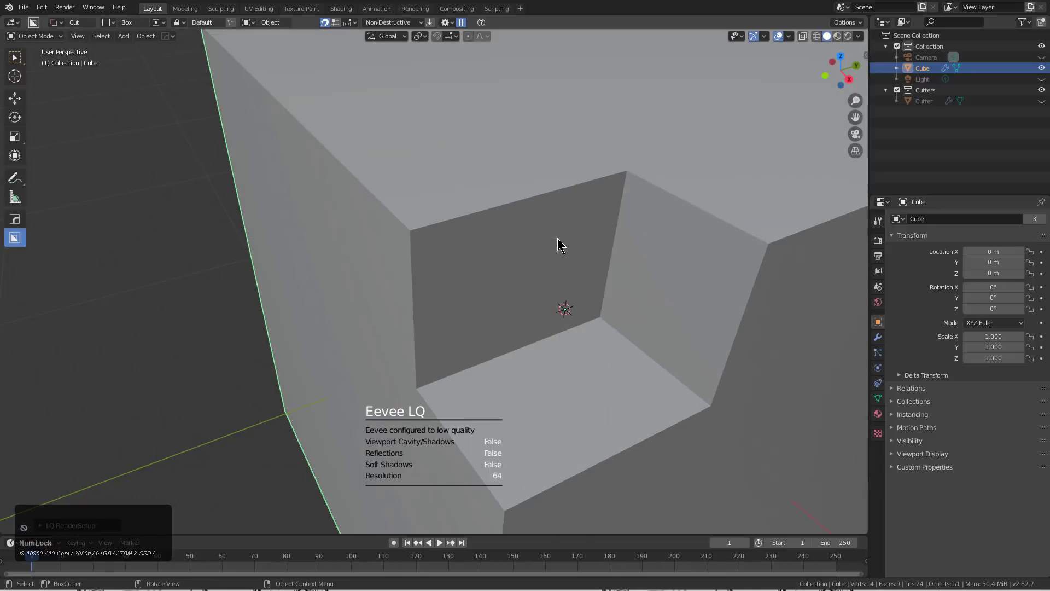
pyautogui.hotkey('alt', 'v')
pyautogui.click(557, 237)
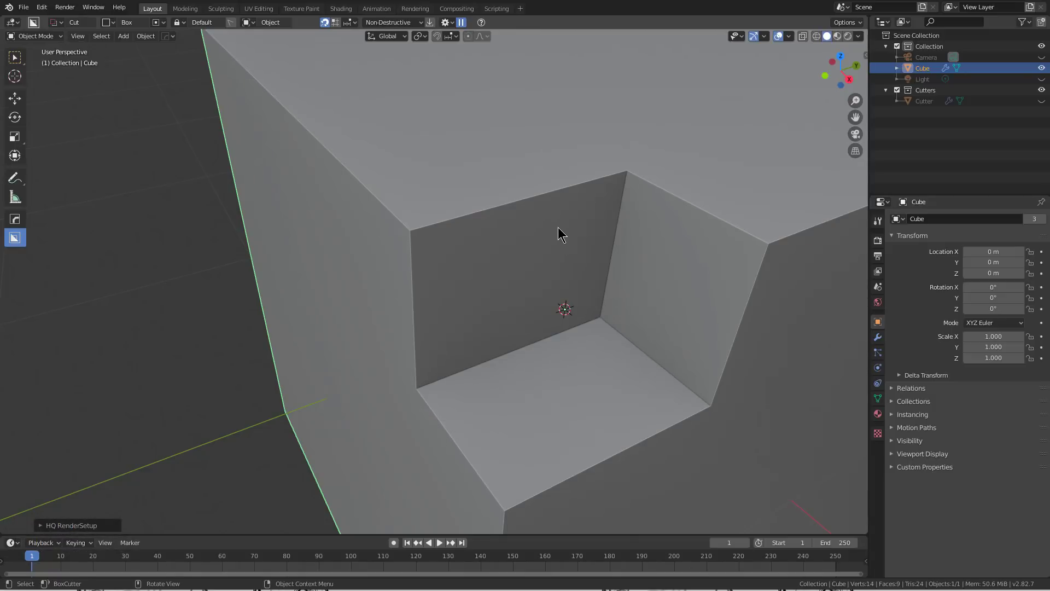
# Reapply the Hard Ops Eevee HQ setup to the viewport.
pyautogui.click(556, 228)
pyautogui.hotkey('alt', 'v')
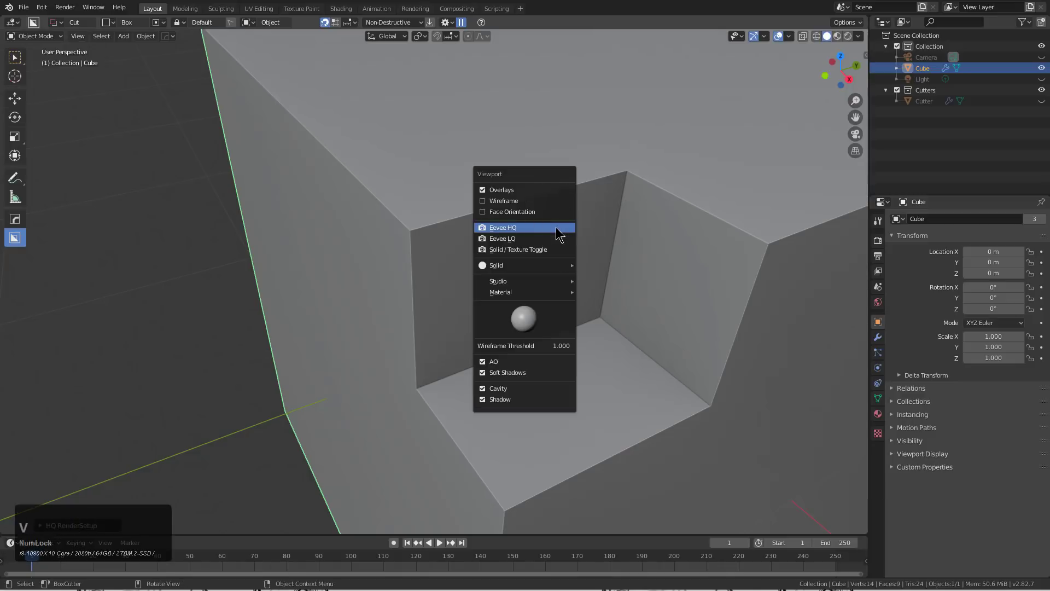
pyautogui.click(555, 228)
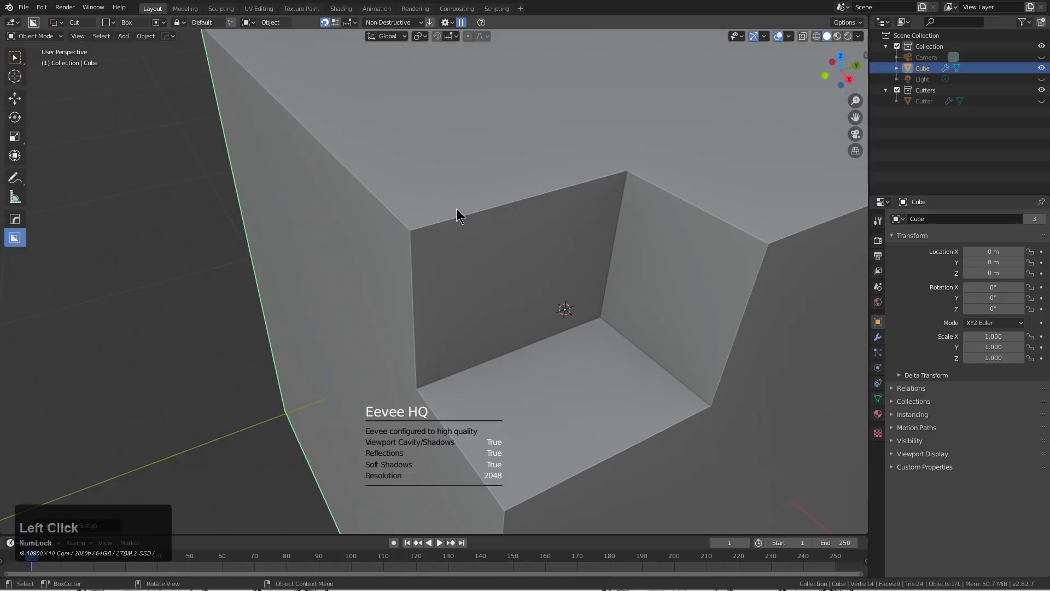
# Cut a smaller box notch beside the corner notch and add a 3-segment, 30° bevel to the cube with harden normals off.
pyautogui.moveTo(467, 180); pyautogui.dragTo(426, 256)
pyautogui.click(488, 228)
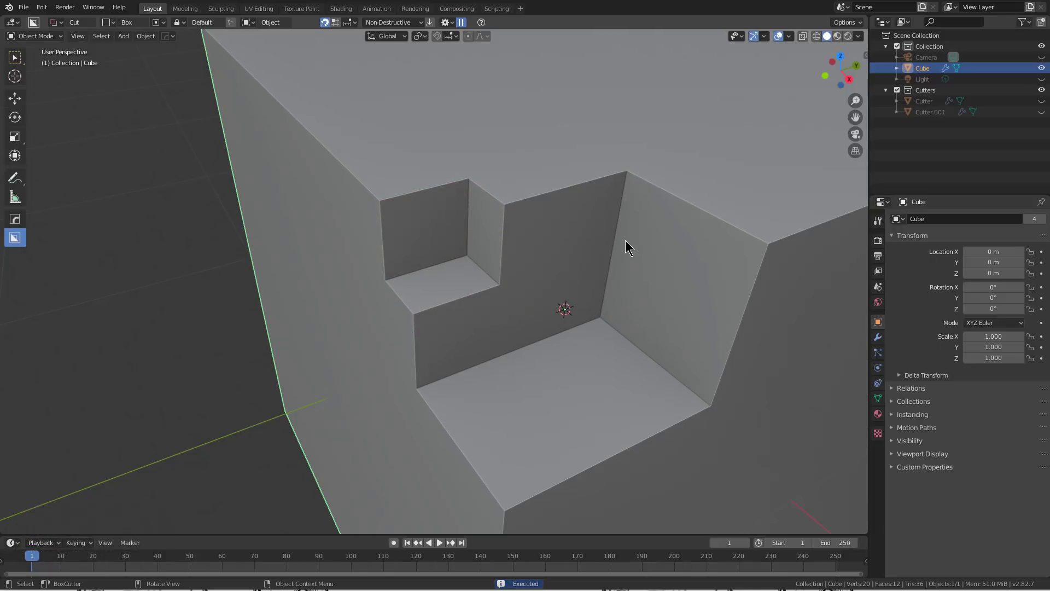
pyautogui.press('q')
pyautogui.click(606, 221)
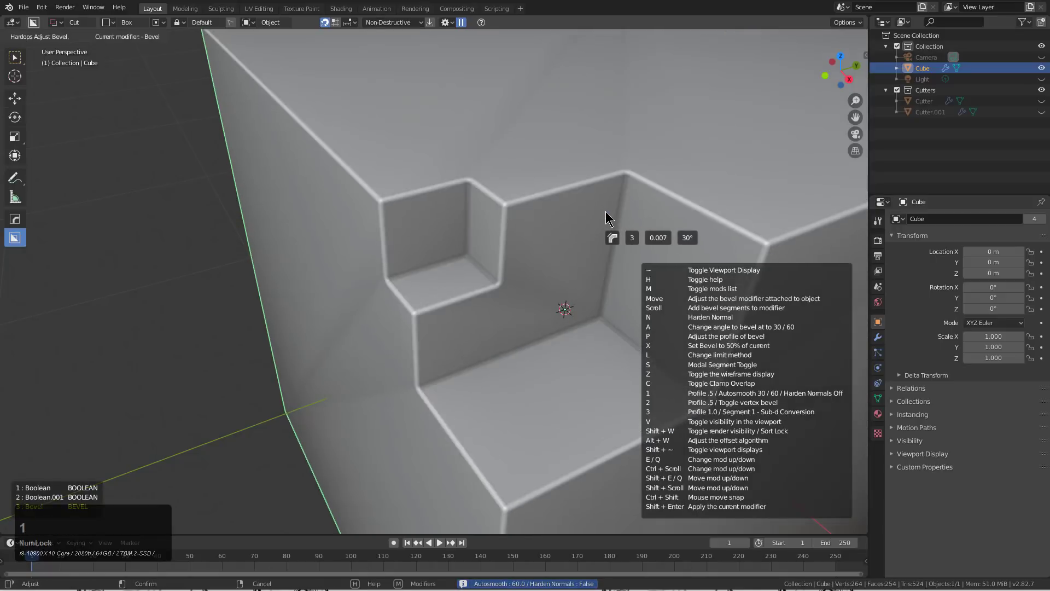
pyautogui.click(591, 219)
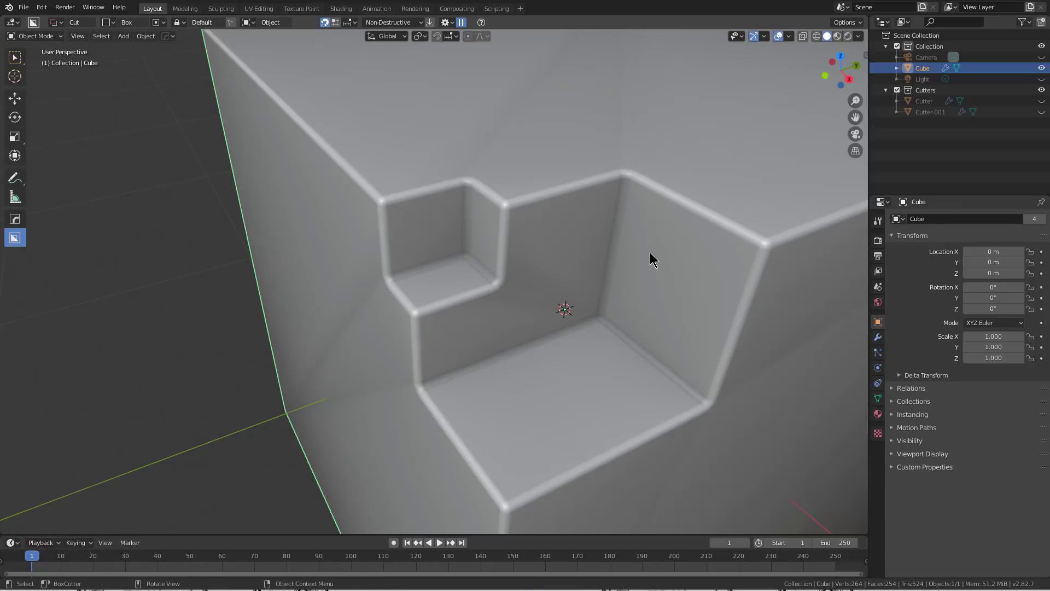
# Try adding a weighted normal to the cube through the Hard Ops Sharpen operation.
pyautogui.press('q')
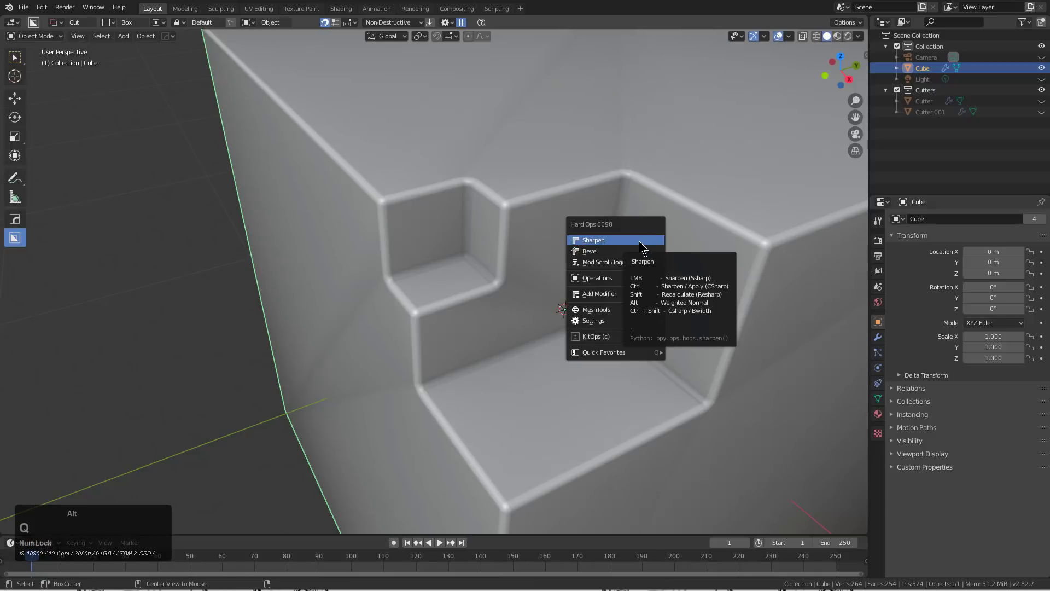
pyautogui.keyDown('alt'); pyautogui.click(639, 241); pyautogui.keyUp('alt')
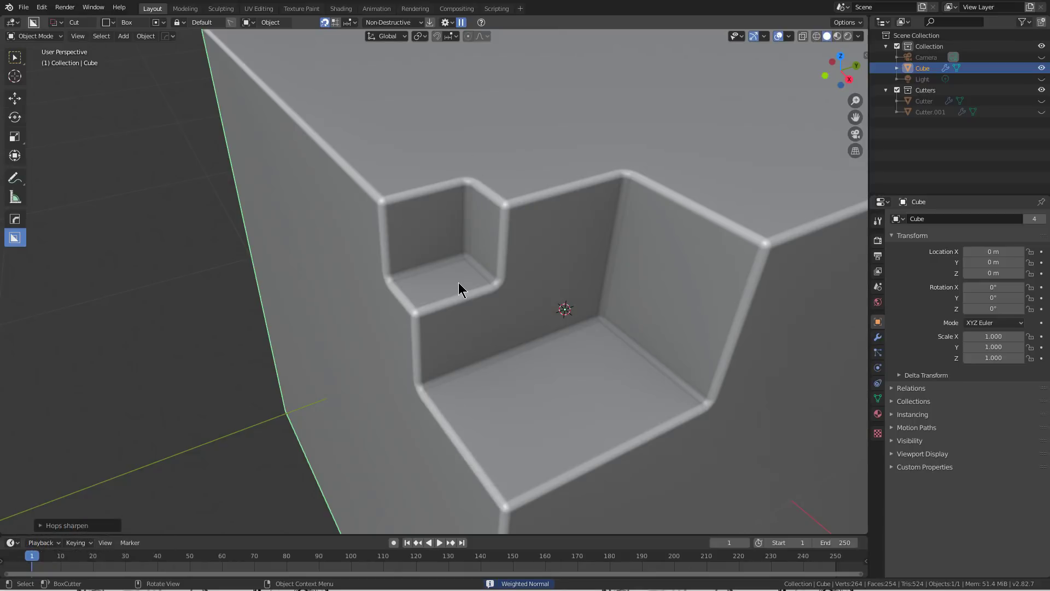
pyautogui.press('ctrl')
# Add a Weighted Normal modifier to the cube with Keep Sharp enabled.
pyautogui.press('q')
pyautogui.moveTo(595, 213)
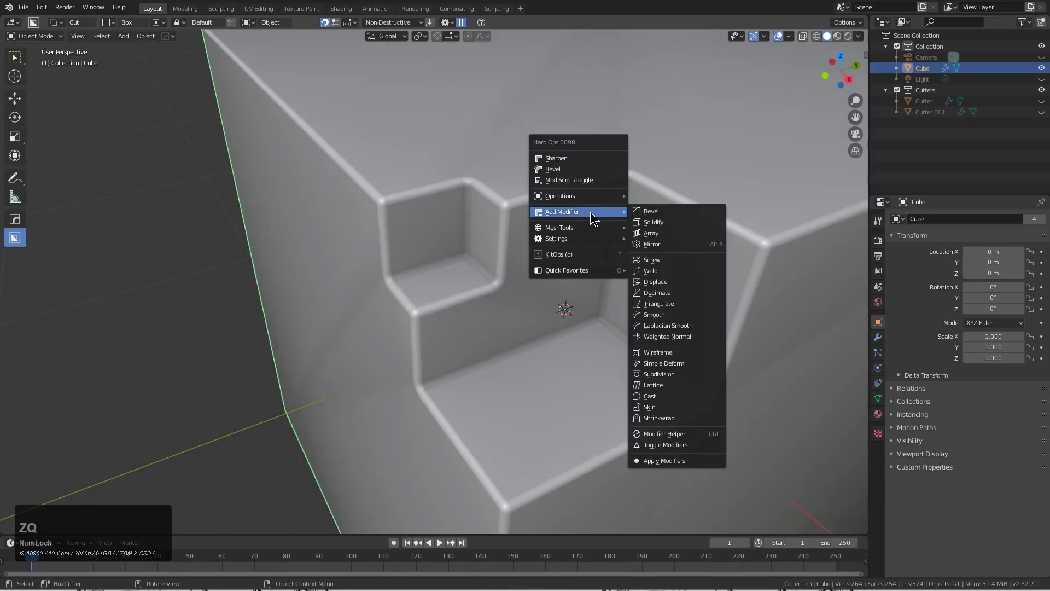
pyautogui.click(681, 336)
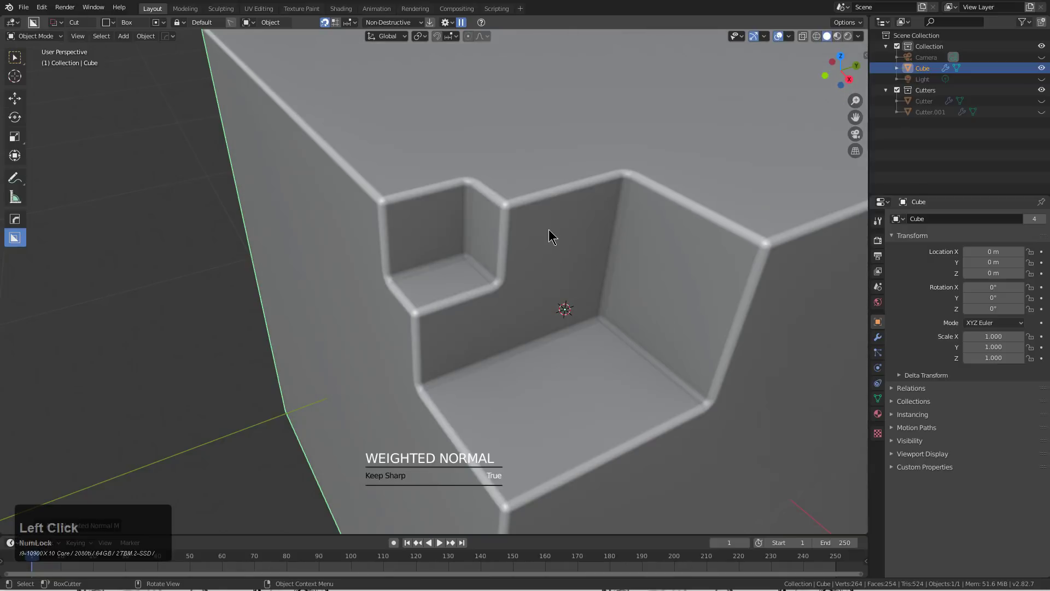
pyautogui.press('F9')
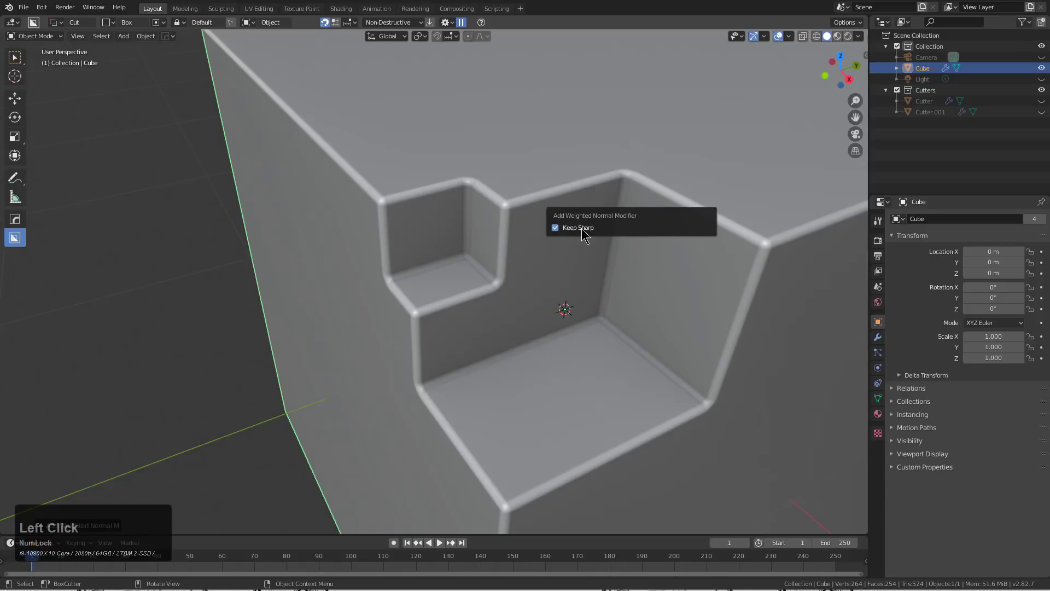
# Cut a thin panel groove around the notched corner using a large BoxCutter box with thickness.
pyautogui.scroll(-2, 574, 192)
pyautogui.moveTo(575, 193); pyautogui.dragTo(583, 248, button='middle')
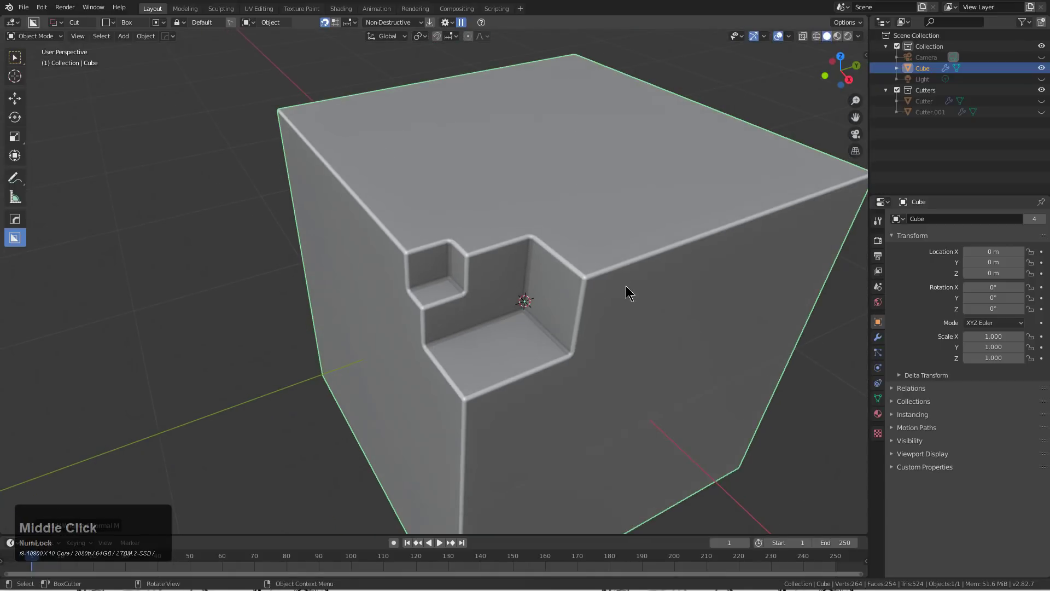
pyautogui.moveTo(625, 293); pyautogui.dragTo(526, 242, button='middle')
pyautogui.moveTo(478, 153)
pyautogui.mouseDown()
pyautogui.moveTo(375, 323)
pyautogui.moveTo(392, 352)
pyautogui.mouseUp()
pyautogui.moveTo(411, 394); pyautogui.dragTo(443, 367, button='middle')
pyautogui.scroll(-2, 443, 369)
pyautogui.press('t')
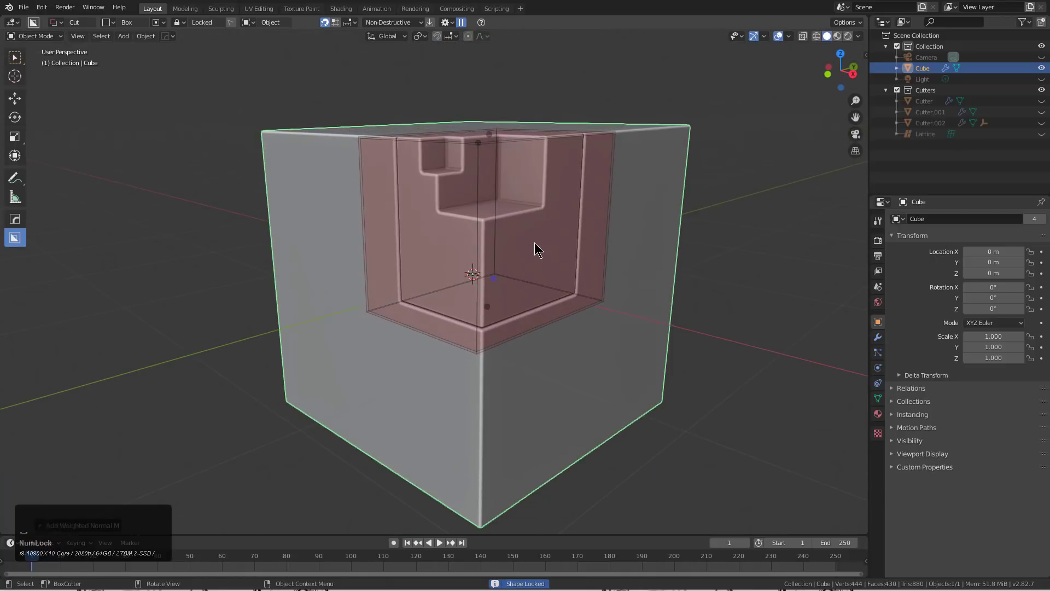
pyautogui.click(470, 373)
# Cut a deep vertical box channel into the corner panel, between the large notch and the panel groove.
pyautogui.moveTo(469, 372); pyautogui.dragTo(513, 270, button='middle')
pyautogui.scroll(2, 525, 204)
pyautogui.moveTo(525, 205)
pyautogui.mouseDown()
pyautogui.moveTo(575, 219)
pyautogui.moveTo(606, 212)
pyautogui.mouseUp()
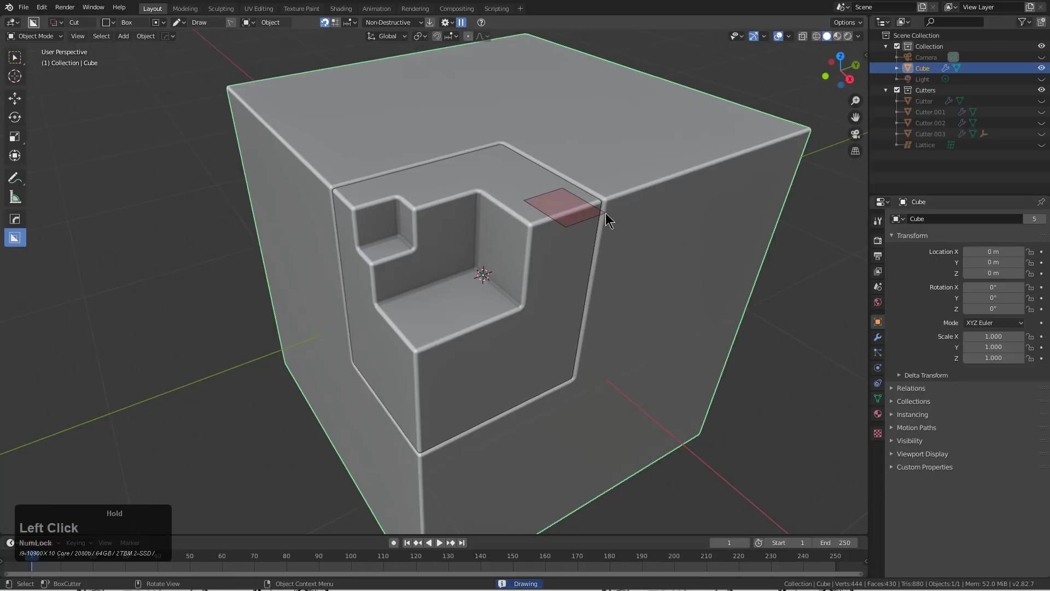
pyautogui.click(610, 391)
# Cut a long, narrow slot into the cube's top face along the panel groove behind the two notches.
pyautogui.moveTo(613, 396); pyautogui.dragTo(437, 350, button='middle')
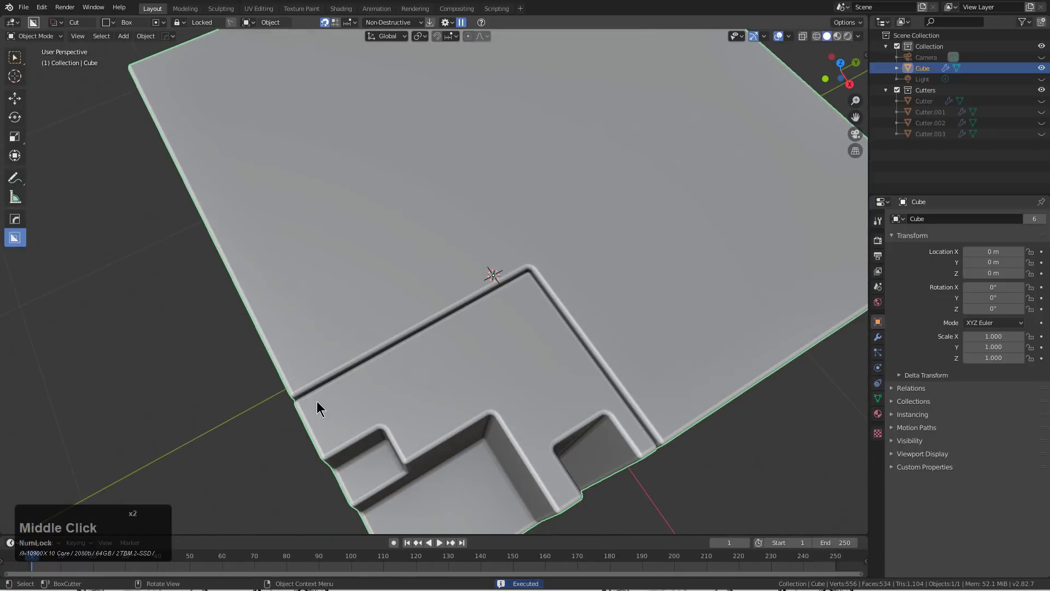
pyautogui.moveTo(317, 402); pyautogui.dragTo(520, 295)
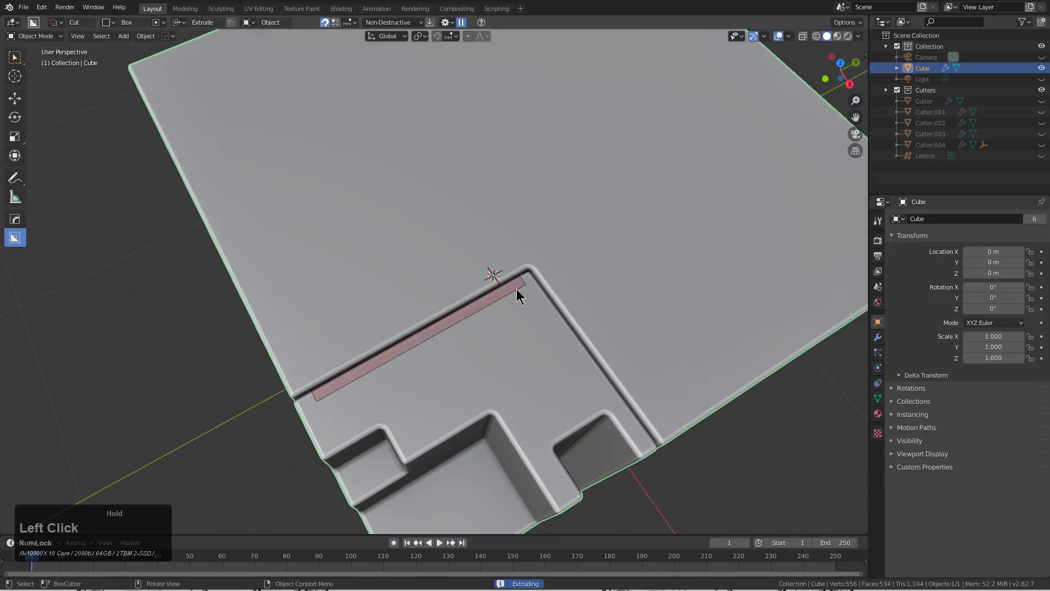
pyautogui.moveTo(502, 374); pyautogui.dragTo(512, 348, button='middle')
pyautogui.press('Tab')
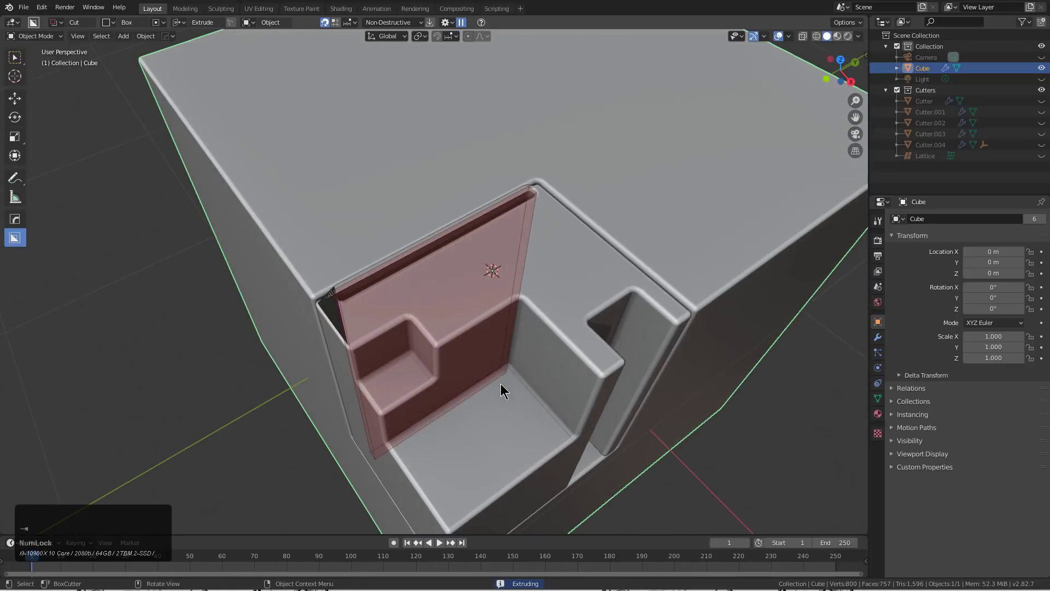
pyautogui.moveTo(501, 384); pyautogui.dragTo(514, 367, button='middle')
pyautogui.scroll(4, 576, 330)
pyautogui.click(567, 328)
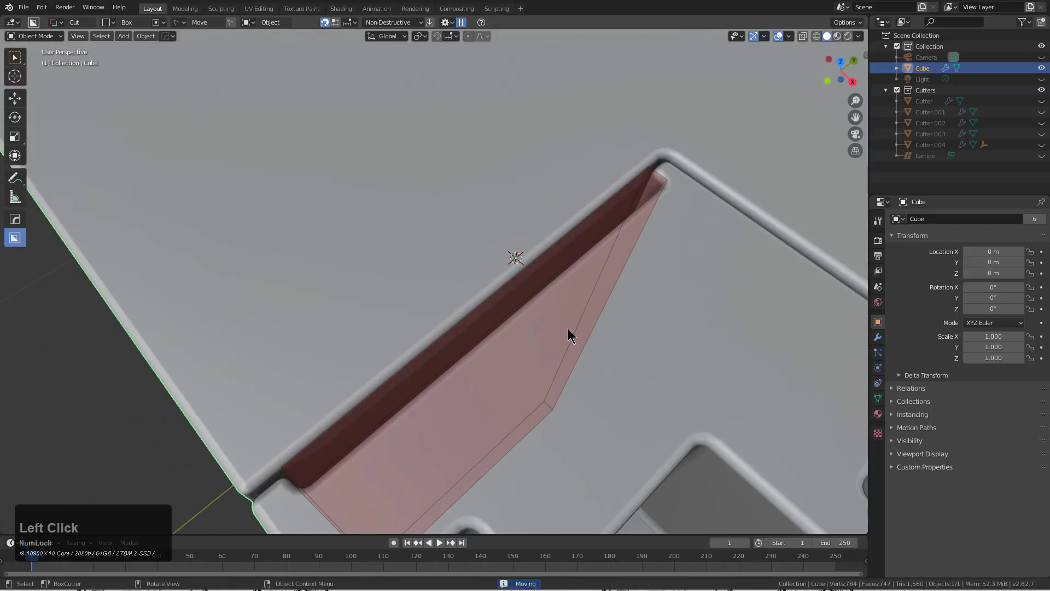
# Cut a box recess into the panel's vertical corner side, below the large notch.
pyautogui.scroll(-4, 571, 315)
pyautogui.moveTo(573, 304); pyautogui.dragTo(527, 290, button='middle')
pyautogui.scroll(2, 426, 314)
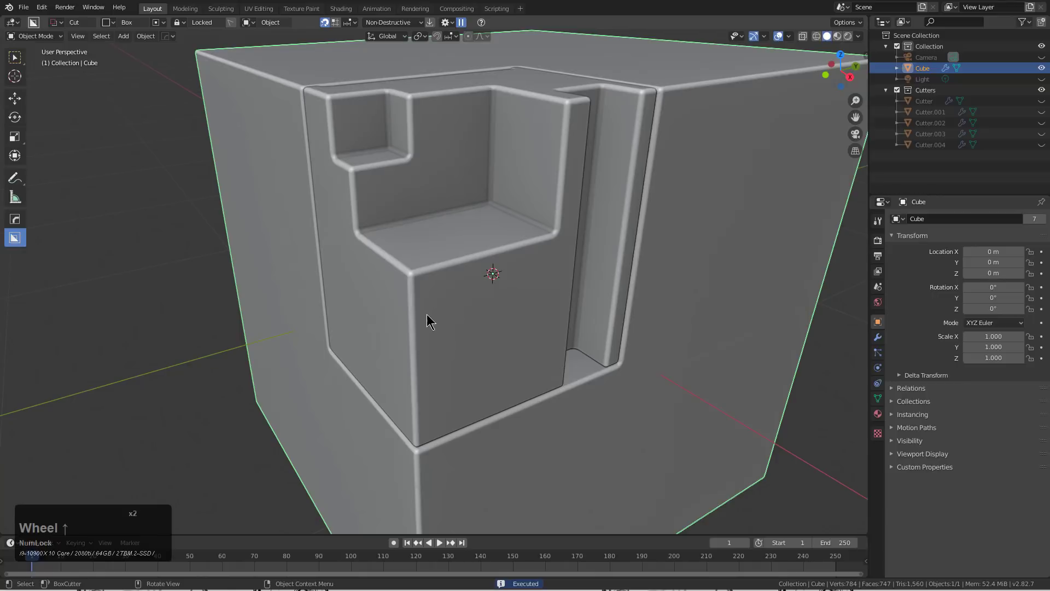
pyautogui.moveTo(441, 286)
pyautogui.mouseDown()
pyautogui.moveTo(401, 457)
pyautogui.moveTo(392, 439)
pyautogui.mouseUp()
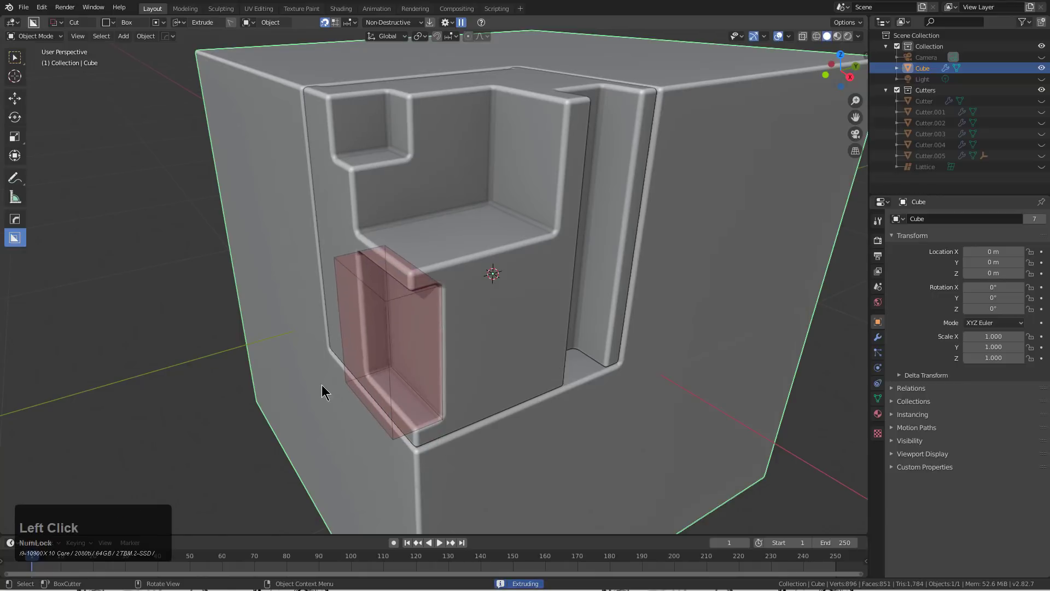
pyautogui.click(303, 343)
# Adjust the cube's overall bevel width to about 0.010 with 3 segments.
pyautogui.scroll(-3, 471, 300)
pyautogui.scroll(3, 532, 302)
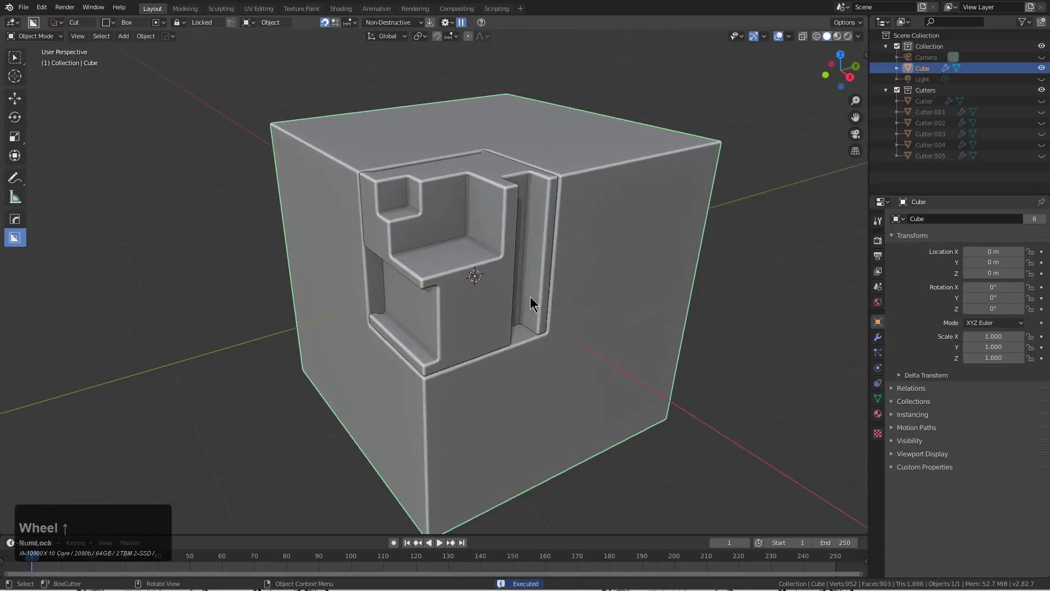
pyautogui.press('q')
pyautogui.moveTo(550, 283)
pyautogui.click(535, 243)
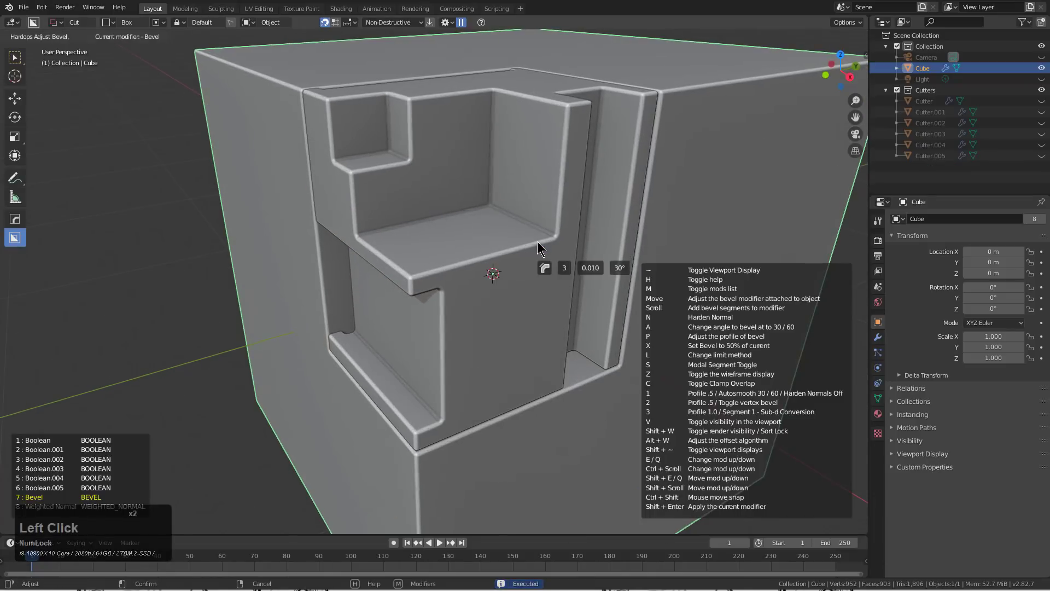
pyautogui.click(537, 241)
# In Edit Mode, select the cube's nearest vertical edge and add a vertex-group bevel with 8 segments.
pyautogui.press('Tab')
pyautogui.moveTo(496, 286); pyautogui.dragTo(500, 297, button='middle')
pyautogui.press('2')
pyautogui.click(455, 334)
pyautogui.moveTo(578, 275); pyautogui.dragTo(579, 279, button='middle')
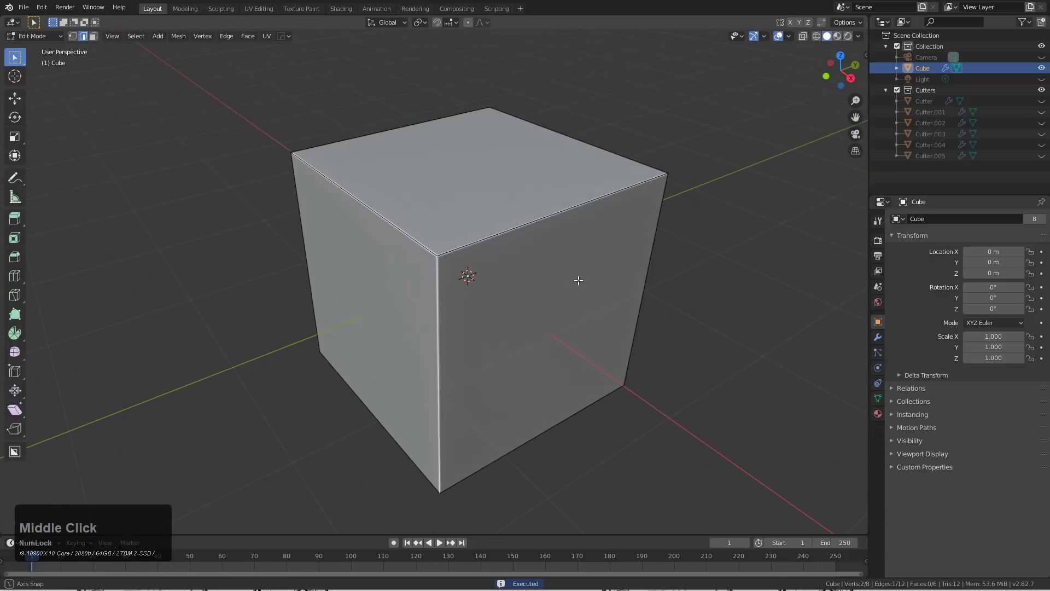
pyautogui.press('q')
pyautogui.click(584, 278)
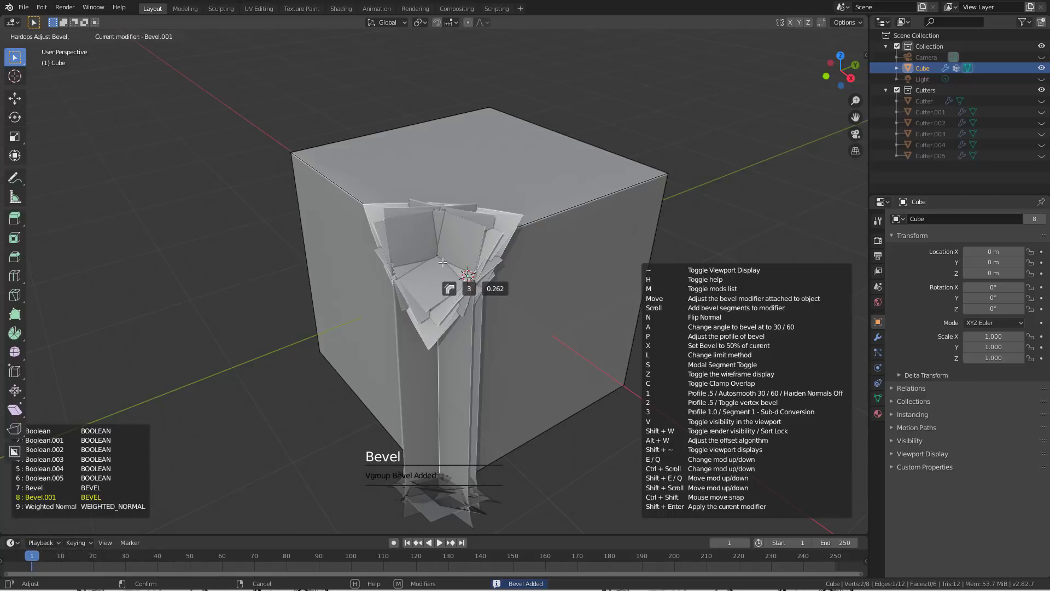
pyautogui.scroll(1, 415, 258)
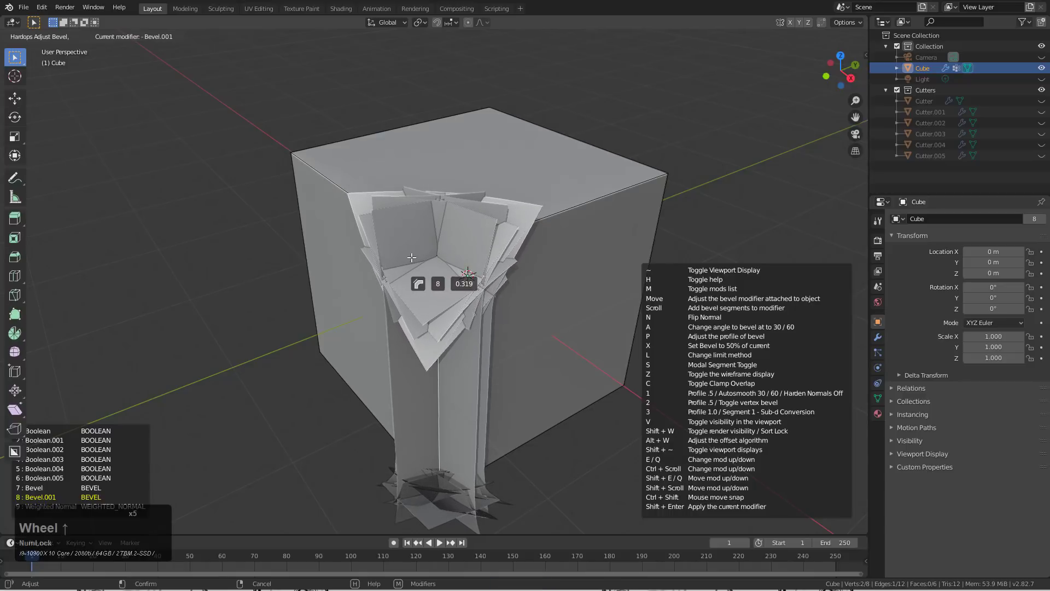
# Move the vertex-group bevel to the start of the modifier stack, set 13 segments, and return to Object Mode.
pyautogui.keyDown('shift'); pyautogui.scroll(2, 411, 255); pyautogui.keyUp('shift')
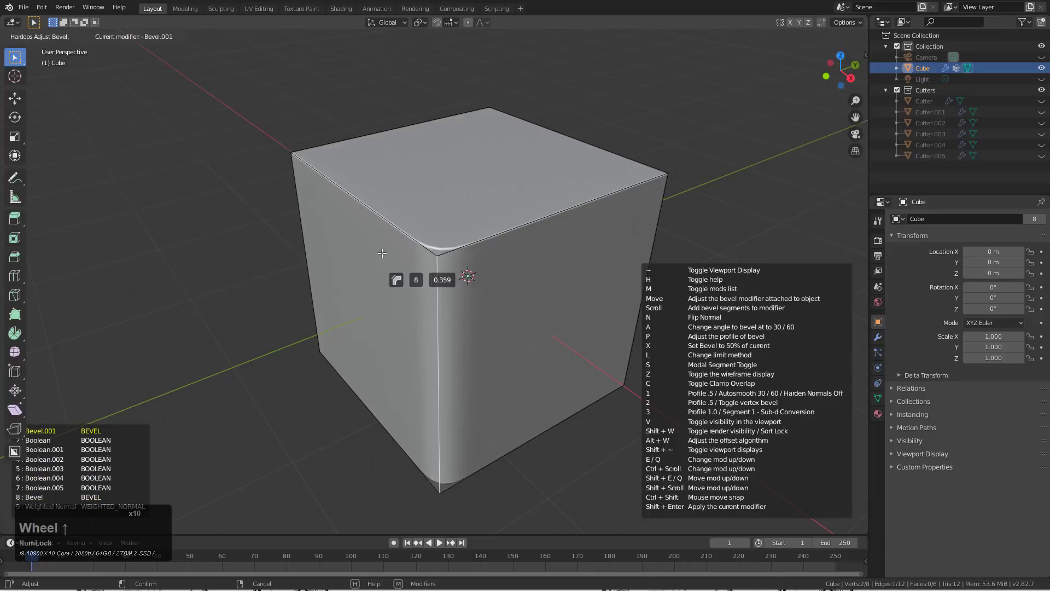
pyautogui.scroll(5, 394, 249)
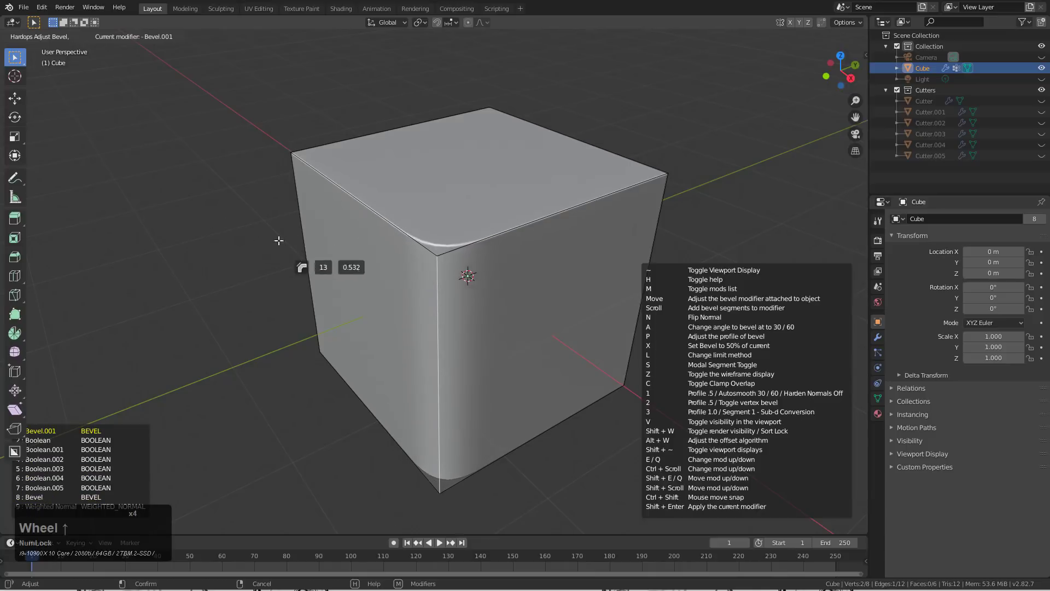
pyautogui.click(223, 238)
pyautogui.press('Tab')
pyautogui.moveTo(478, 242); pyautogui.dragTo(487, 237, button='middle')
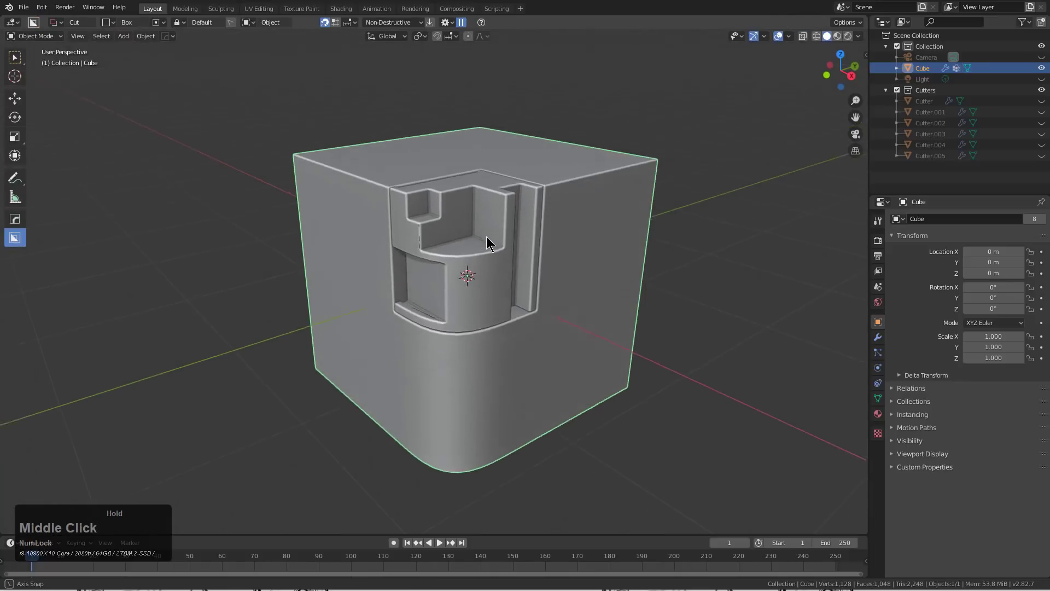
pyautogui.scroll(-3, 481, 274)
pyautogui.press('q')
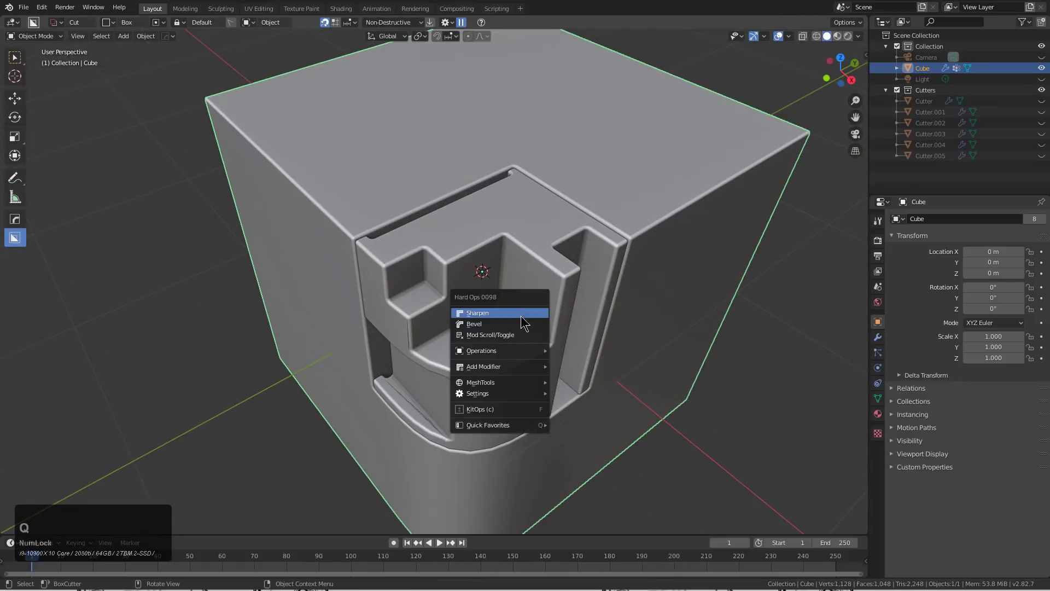
pyautogui.click(515, 320)
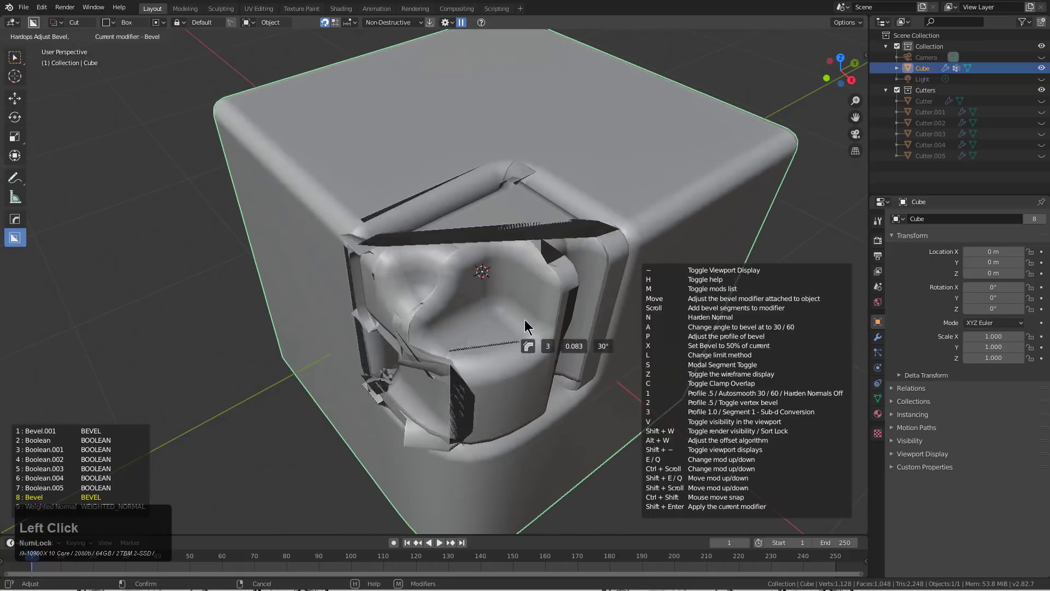
pyautogui.rightClick(524, 322)
# Reduce the width of the vertical edge's 13-segment vertex-group bevel to about 0.16.
pyautogui.press('q')
pyautogui.click(502, 313)
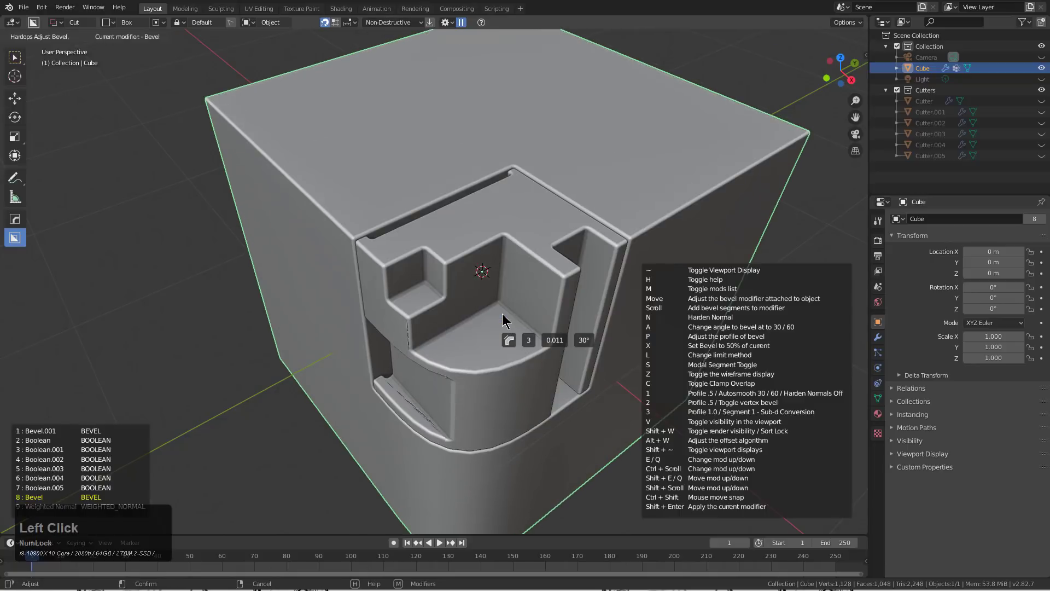
pyautogui.scroll(1, 502, 319)
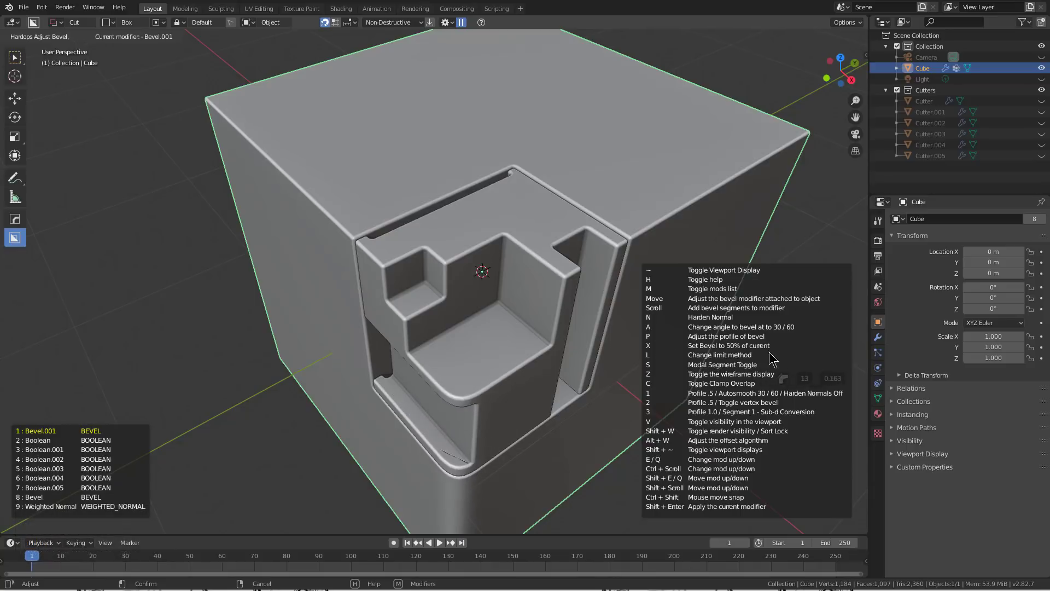
pyautogui.click(711, 352)
# Sharpen the cube with the Hard Ops Sharpen operation.
pyautogui.moveTo(680, 356); pyautogui.dragTo(549, 287, button='middle')
pyautogui.scroll(1, 558, 276)
pyautogui.scroll(-1, 562, 276)
pyautogui.scroll(-1, 580, 290)
pyautogui.press('q')
pyautogui.click(561, 276)
pyautogui.scroll(1, 485, 382)
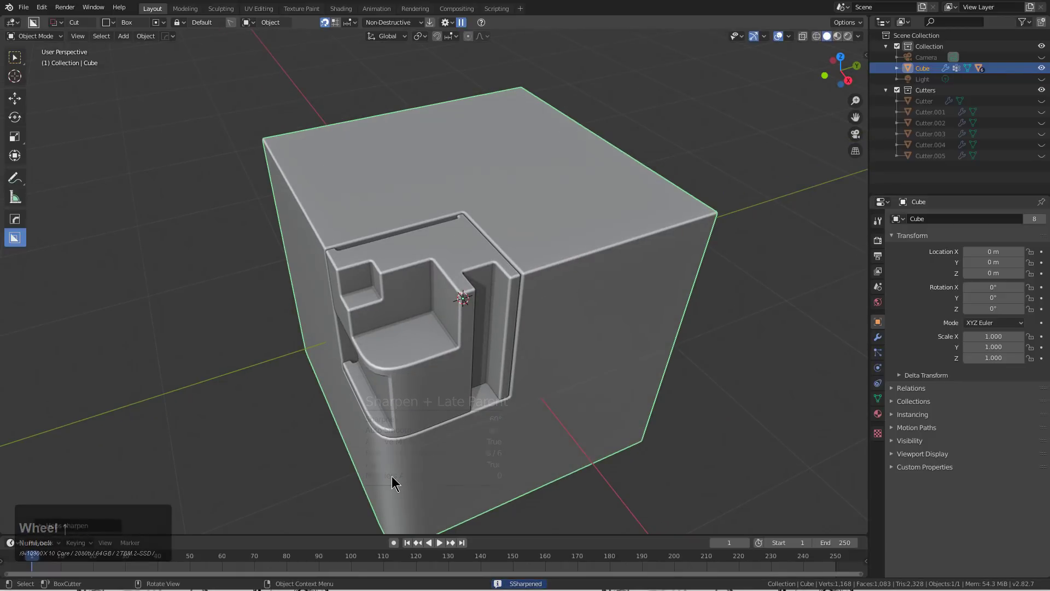
# Run the Hard Ops Material Scroll on the cube through the first blank materials to number 12, and hide the material list and help.
pyautogui.moveTo(522, 353)
pyautogui.mouseDown(button='middle')
pyautogui.moveTo(506, 362)
pyautogui.moveTo(518, 347)
pyautogui.moveTo(507, 347)
pyautogui.moveTo(510, 372)
pyautogui.moveTo(492, 379)
pyautogui.moveTo(511, 368)
pyautogui.moveTo(520, 378)
pyautogui.moveTo(513, 368)
pyautogui.mouseUp(button='middle')
pyautogui.scroll(1, 506, 362)
pyautogui.scroll(-2, 510, 372)
pyautogui.scroll(-1, 494, 376)
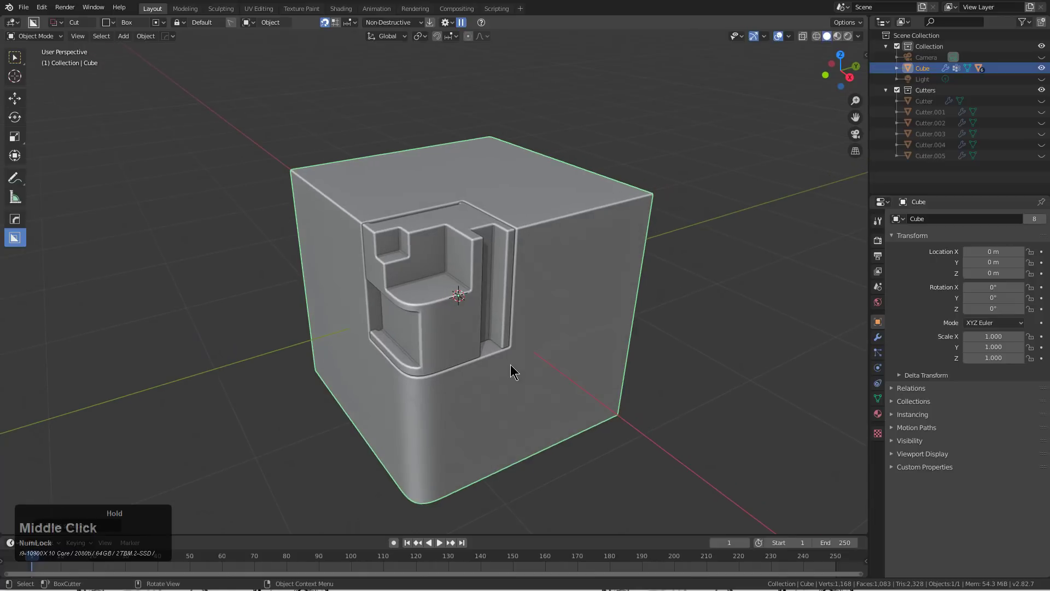
pyautogui.scroll(1, 511, 348)
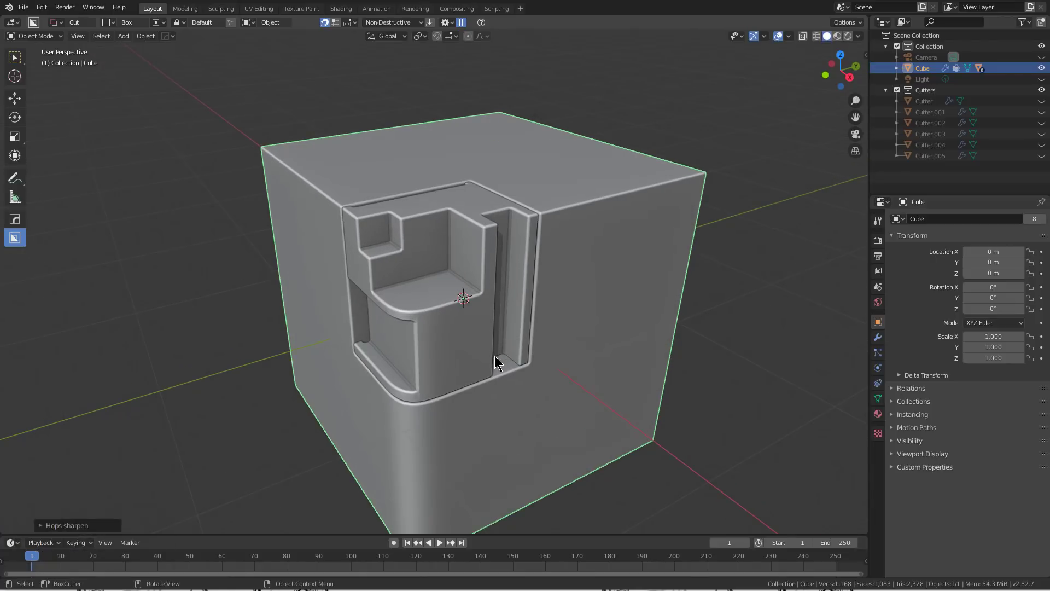
pyautogui.hotkey('alt', 'm')
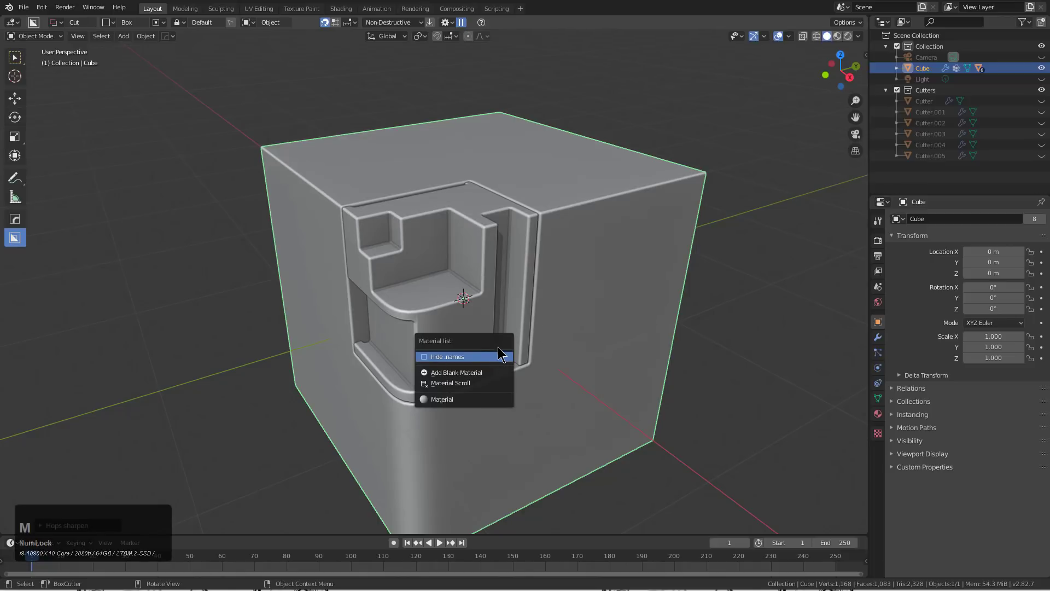
pyautogui.click(478, 382)
pyautogui.scroll(11, 484, 378)
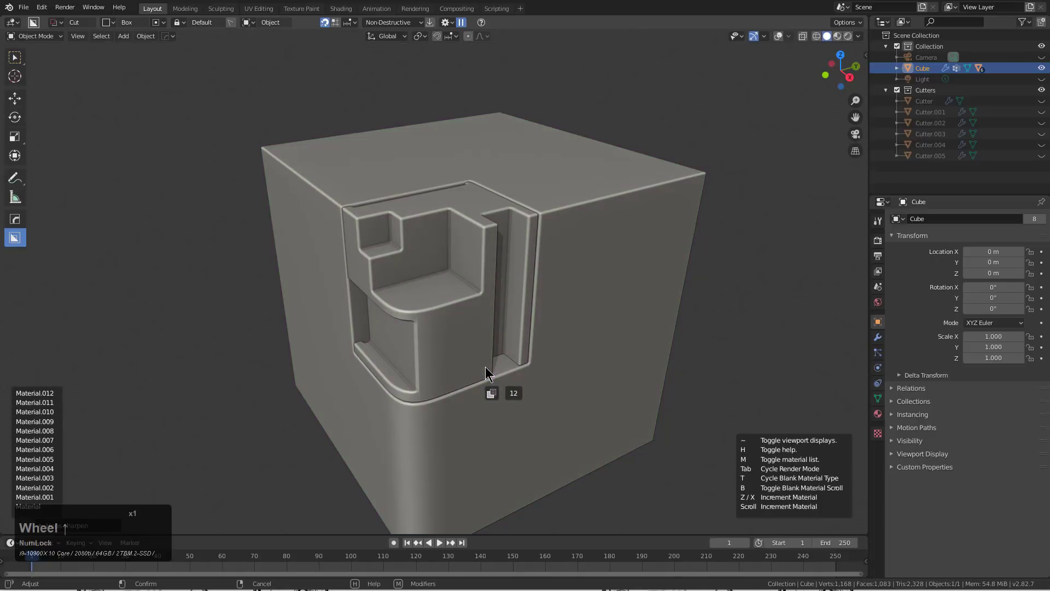
pyautogui.press('m')
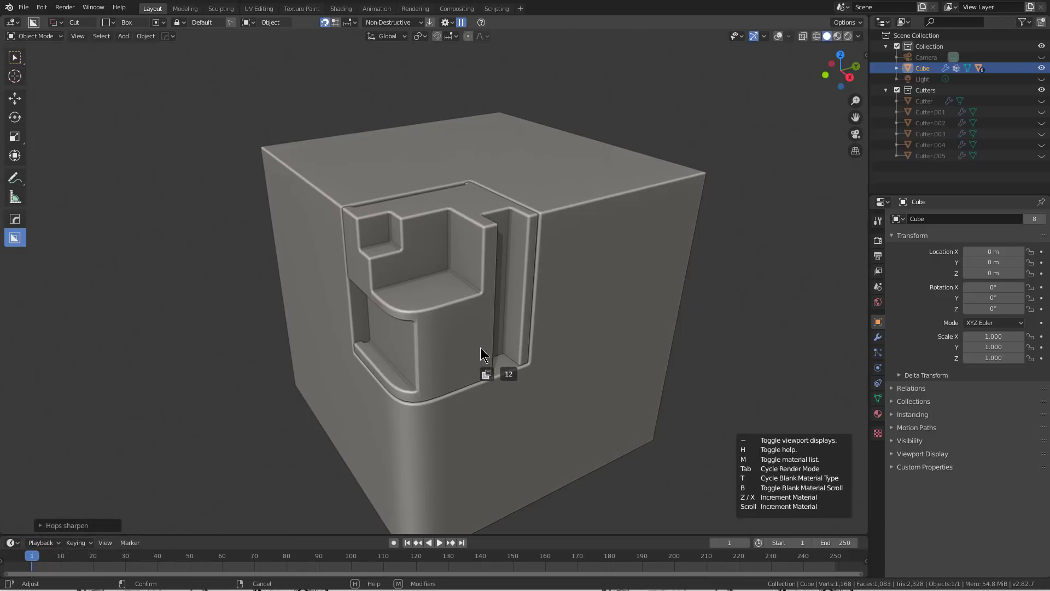
pyautogui.press('h')
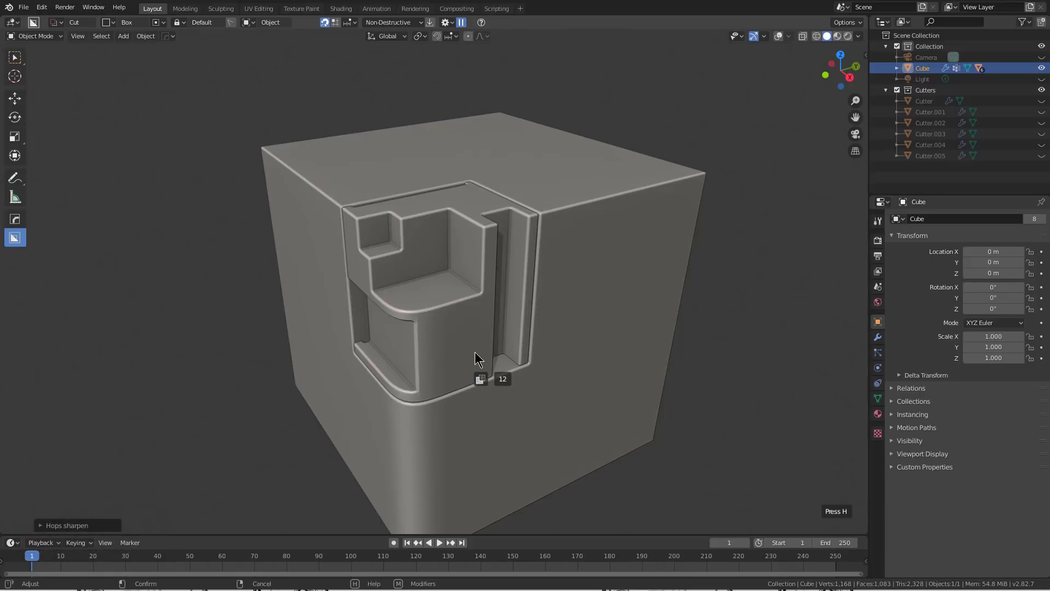
# Scroll through more blank materials, switch to the material preview render mode, and apply a dark metallic principled material to the cube.
pyautogui.scroll(4, 475, 351)
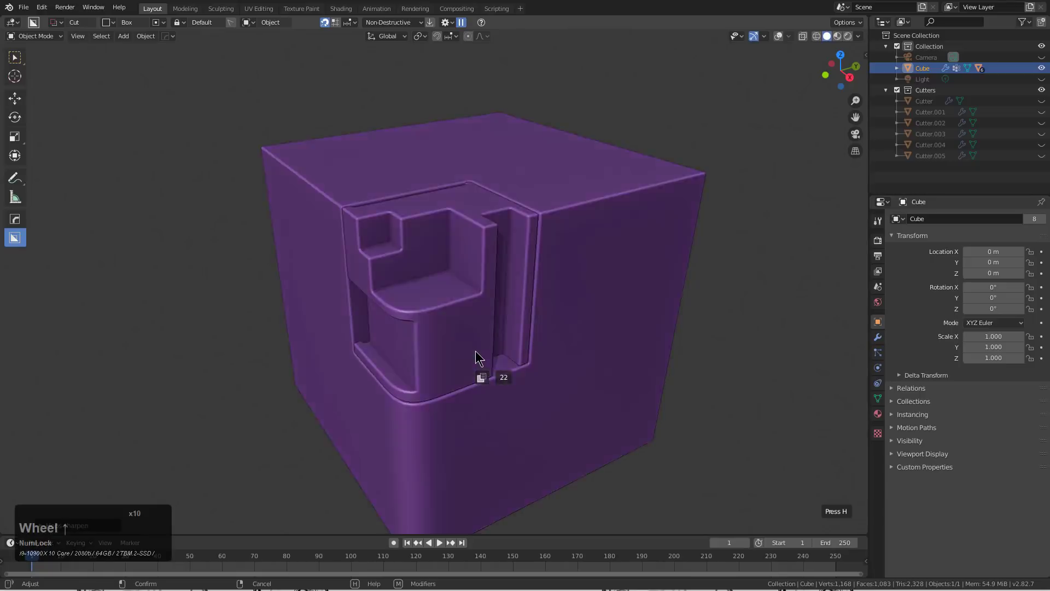
pyautogui.scroll(3, 507, 324)
pyautogui.scroll(11, 508, 328)
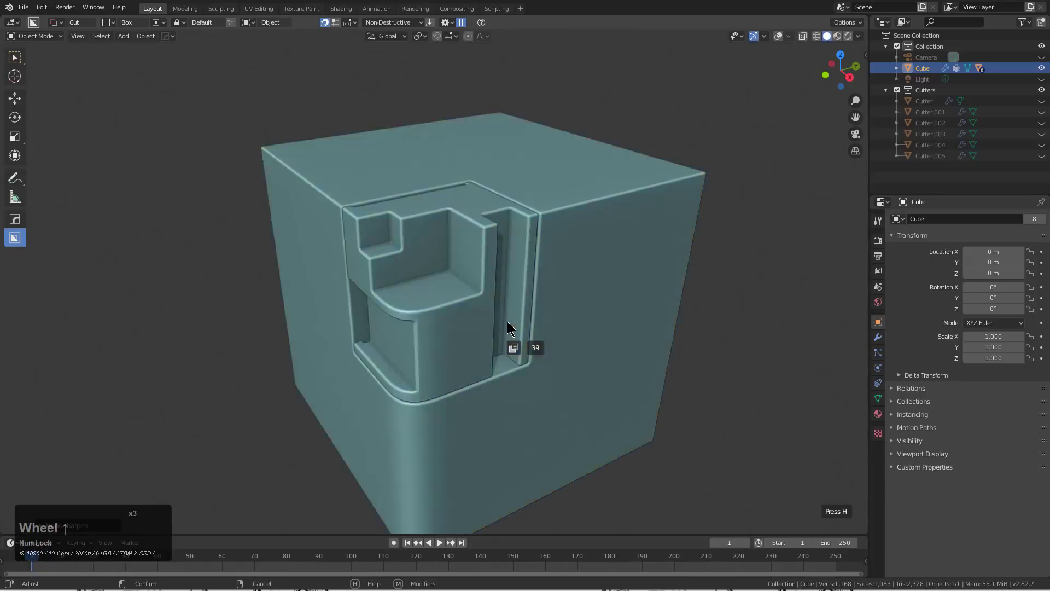
pyautogui.scroll(3, 507, 321)
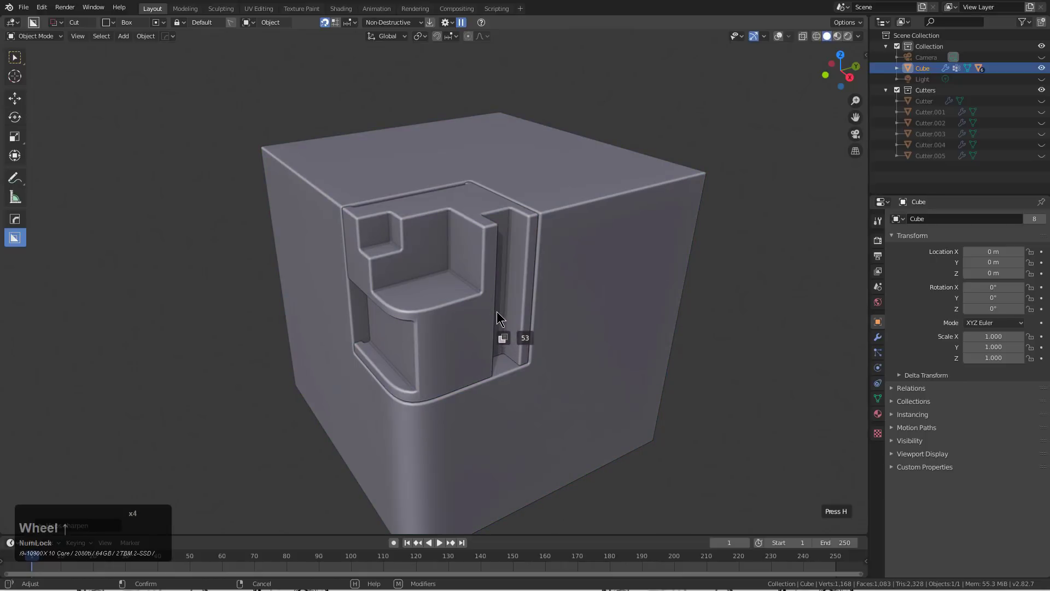
pyautogui.press('Tab')
pyautogui.scroll(5, 496, 312)
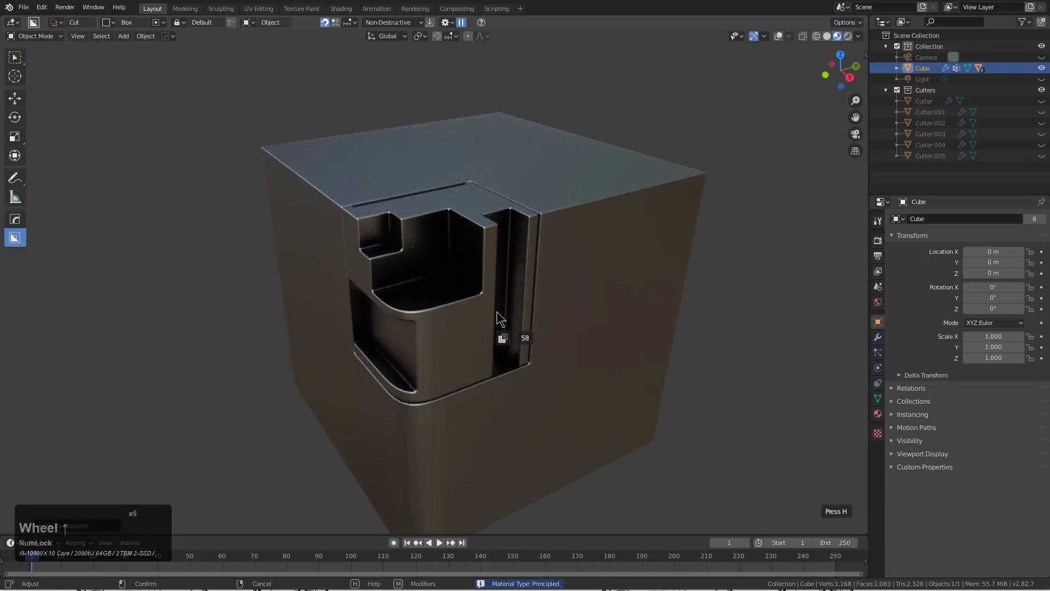
pyautogui.scroll(4, 498, 313)
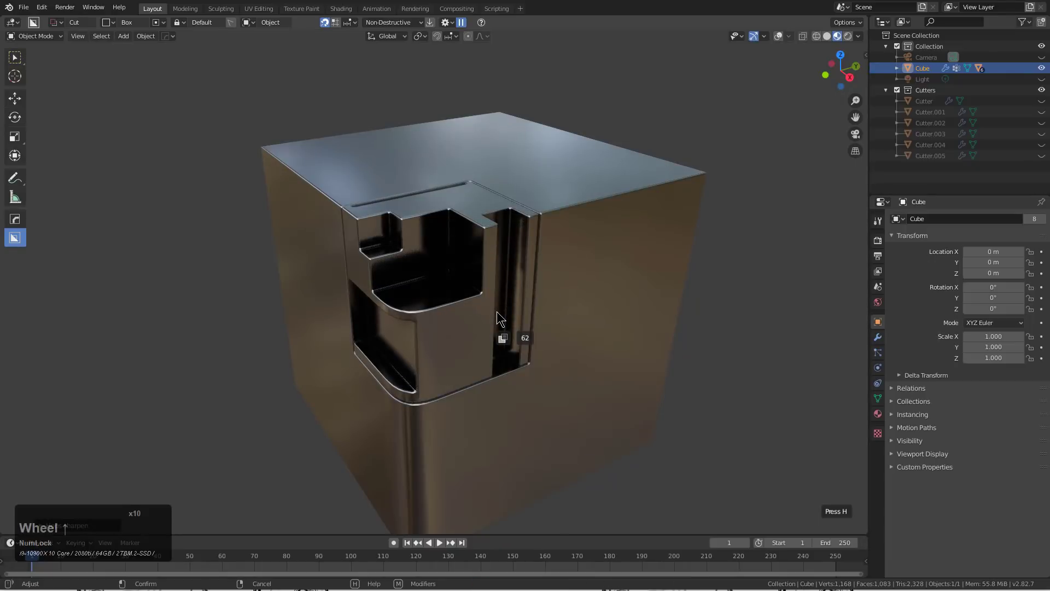
pyautogui.scroll(3, 497, 312)
pyautogui.click(497, 312)
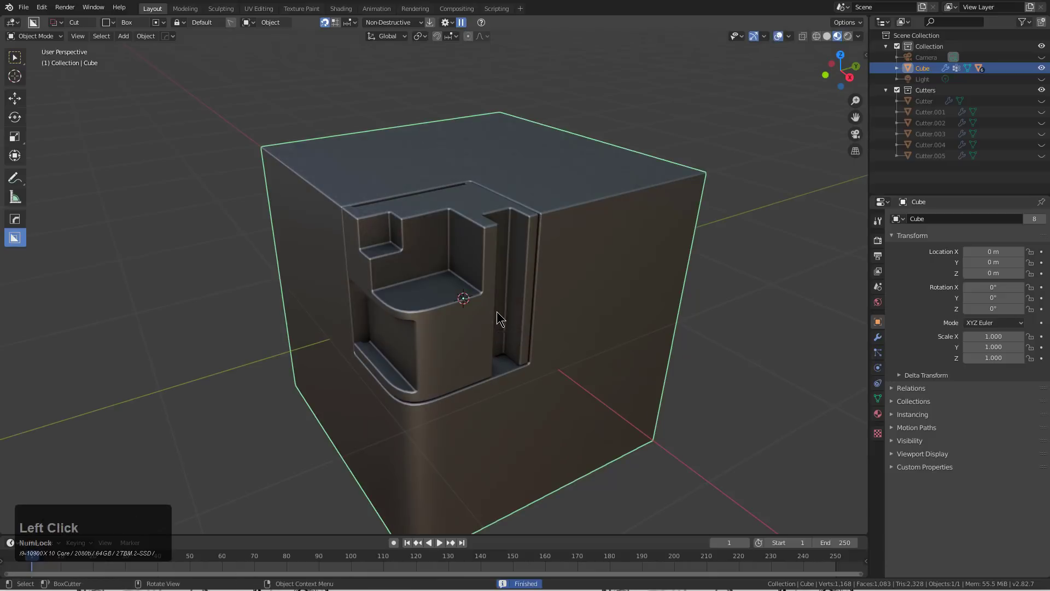
# Slice a box out of the cube's upper front corner with BoxCutter, enclosing the existing stepped pocket.
pyautogui.moveTo(497, 311); pyautogui.dragTo(466, 289, button='middle')
pyautogui.click(466, 289)
pyautogui.scroll(-1, 468, 285)
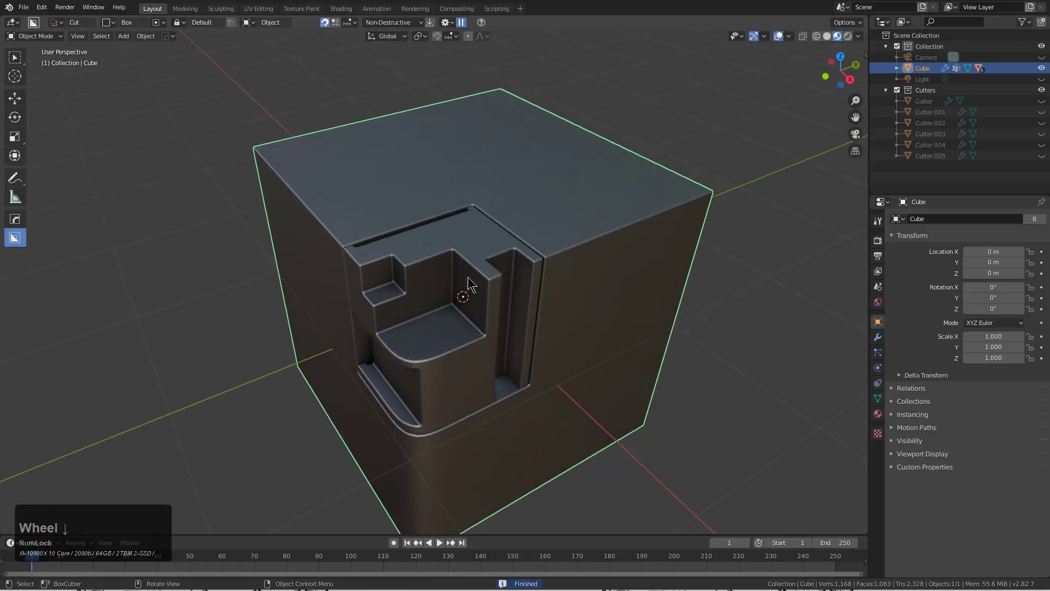
pyautogui.moveTo(472, 194); pyautogui.dragTo(416, 402)
pyautogui.moveTo(416, 403); pyautogui.dragTo(416, 361, button='middle')
pyautogui.press('x')
pyautogui.click(422, 442)
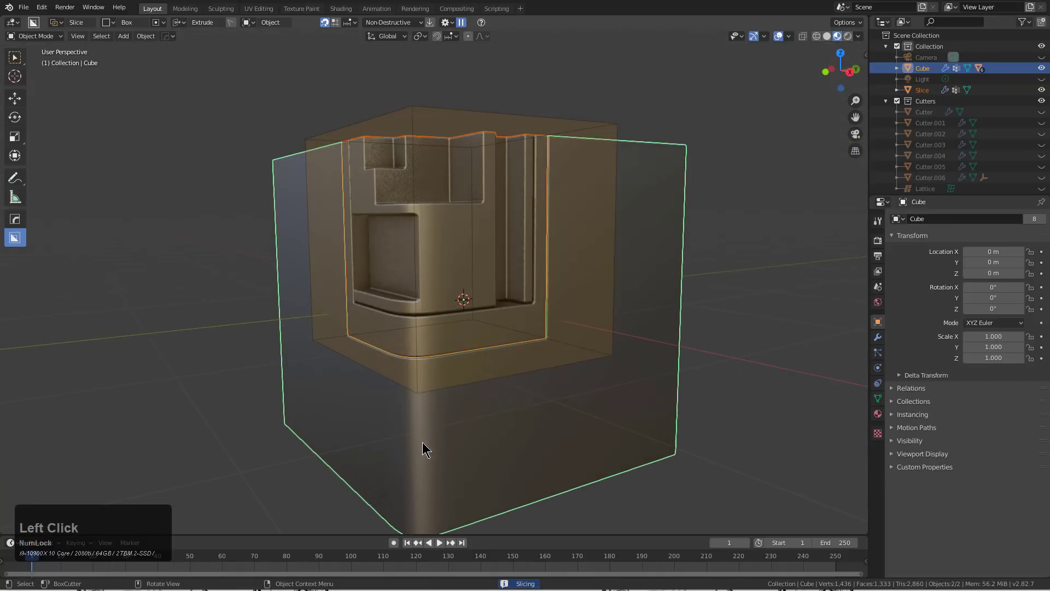
# Select the new corner slice and give it a different blank material with Material Scroll.
pyautogui.click(423, 442)
pyautogui.moveTo(446, 295); pyautogui.dragTo(495, 296, button='middle')
pyautogui.press('m')
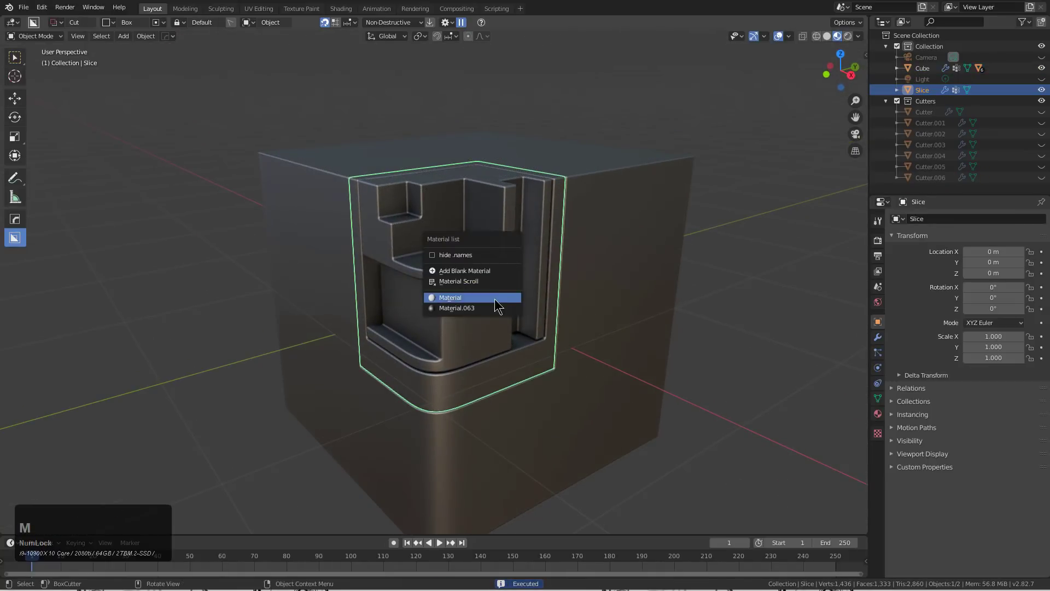
pyautogui.click(488, 281)
pyautogui.scroll(-3, 489, 280)
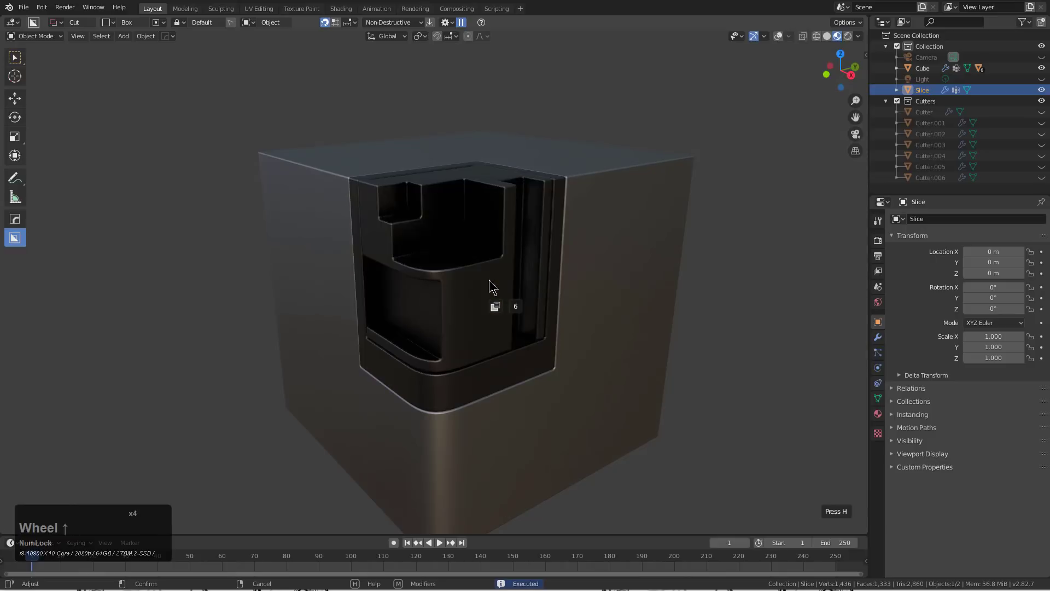
pyautogui.scroll(-1, 489, 280)
pyautogui.click(489, 280)
# Select the cube and slice a larger, deeper box around the first corner slice with BoxCutter.
pyautogui.moveTo(489, 280); pyautogui.dragTo(557, 306, button='middle')
pyautogui.click(590, 295)
pyautogui.moveTo(468, 218); pyautogui.dragTo(369, 396)
pyautogui.moveTo(369, 396)
pyautogui.mouseDown(button='middle')
pyautogui.moveTo(409, 375)
pyautogui.moveTo(443, 334)
pyautogui.mouseUp(button='middle')
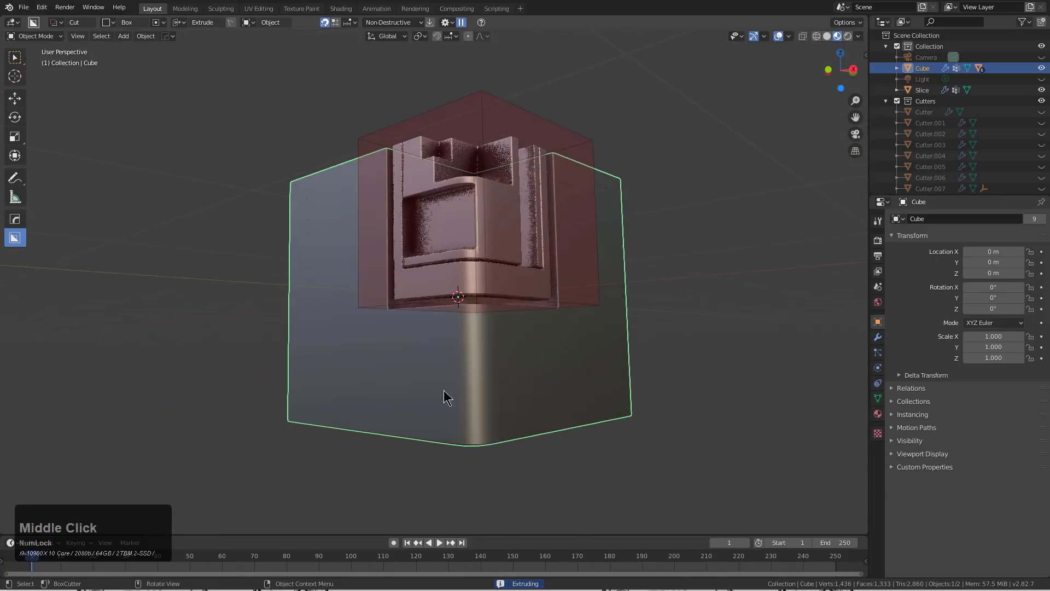
pyautogui.press('x')
pyautogui.click(455, 463)
pyautogui.press('a')
pyautogui.click(553, 340)
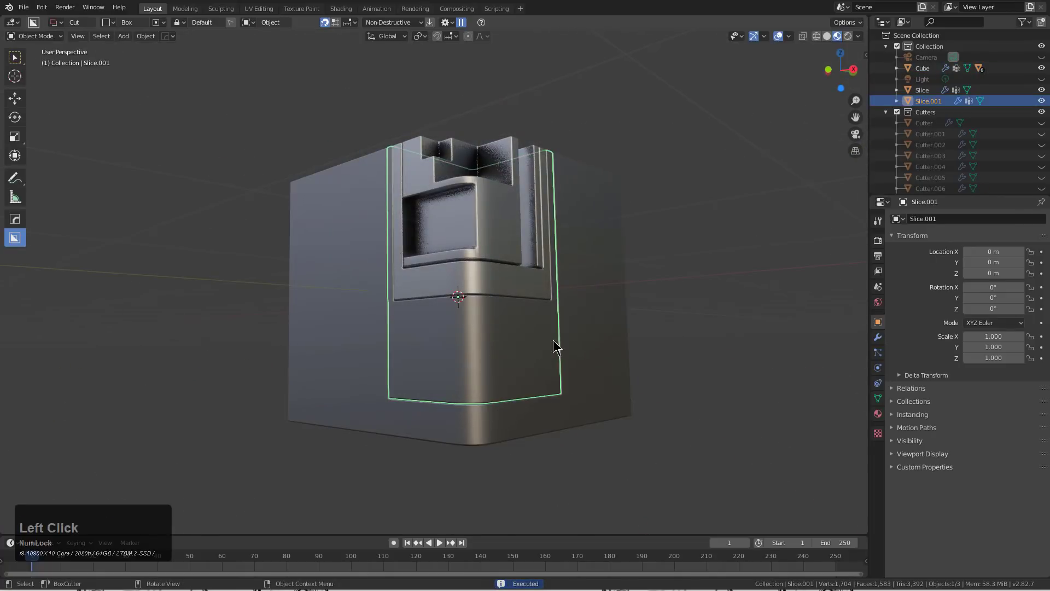
# Give the larger outer slice its own dark blank material with Material Scroll.
pyautogui.moveTo(553, 340); pyautogui.dragTo(524, 363, button='middle')
pyautogui.press('m')
pyautogui.click(521, 364)
pyautogui.scroll(3, 520, 363)
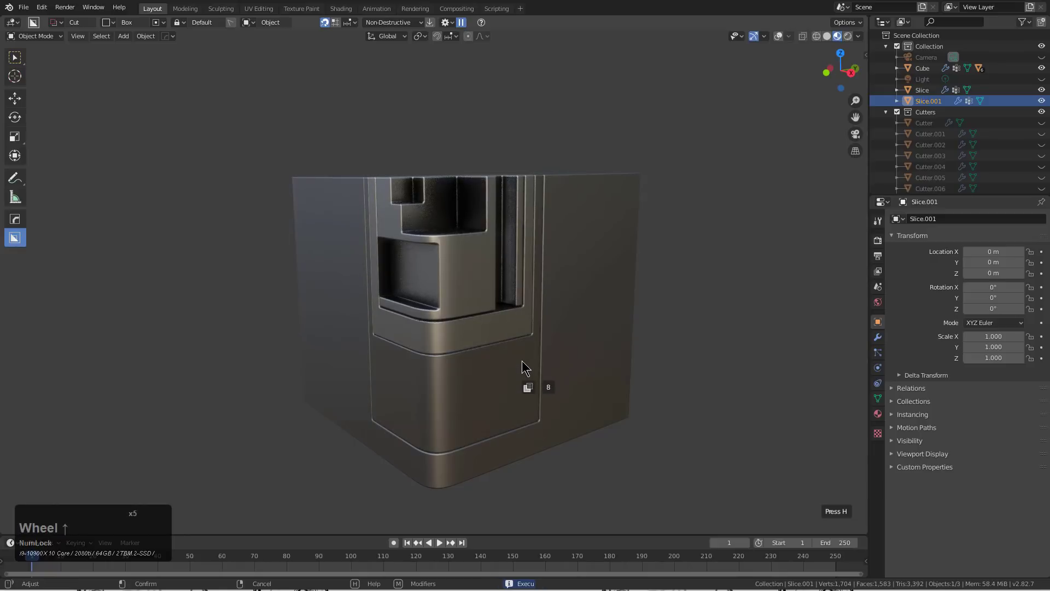
pyautogui.click(523, 361)
# Cut a long narrow box notch into the outer slice along one of its top edges.
pyautogui.moveTo(554, 314); pyautogui.dragTo(488, 366, button='middle')
pyautogui.scroll(2, 470, 288)
pyautogui.moveTo(470, 289)
pyautogui.mouseDown(button='middle')
pyautogui.moveTo(459, 313)
pyautogui.moveTo(448, 263)
pyautogui.mouseUp(button='middle')
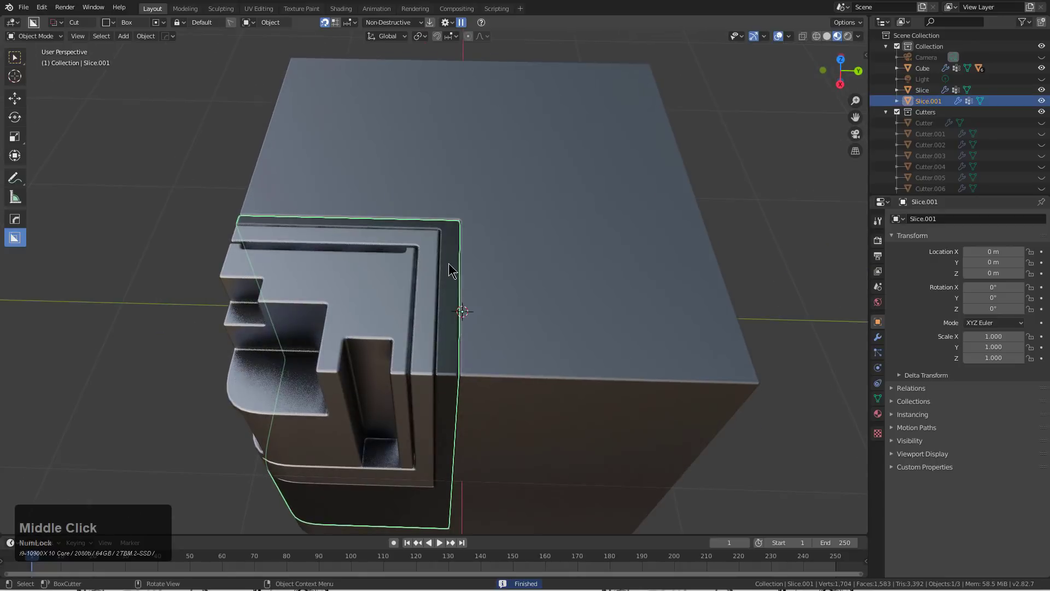
pyautogui.moveTo(451, 238); pyautogui.dragTo(479, 359)
pyautogui.doubleClick(478, 358)
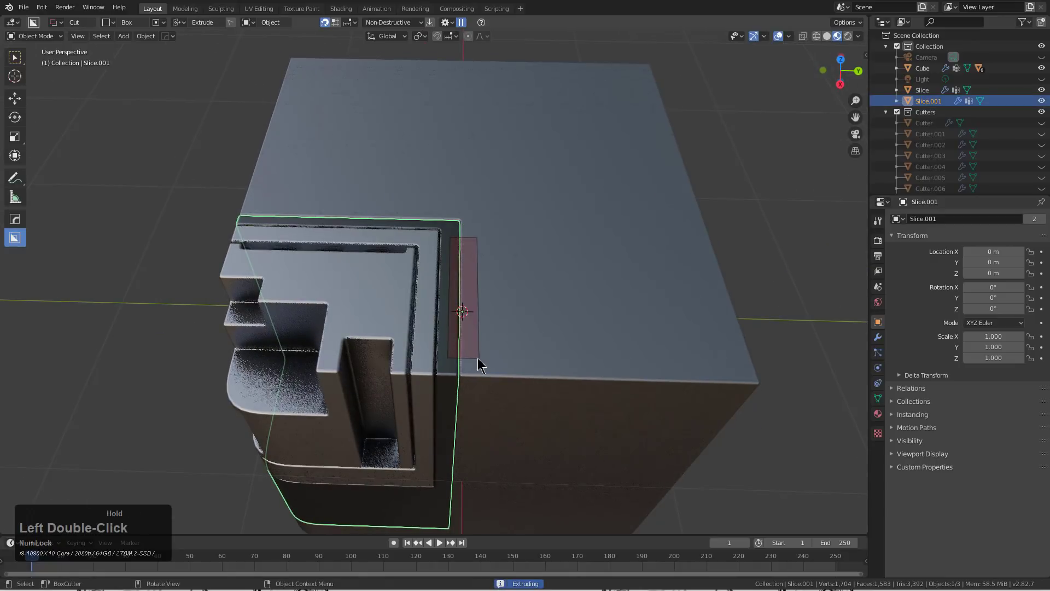
# Cut a matching long narrow notch along the outer slice's other top edge using the same locked depth.
pyautogui.moveTo(477, 357); pyautogui.dragTo(511, 296, button='middle')
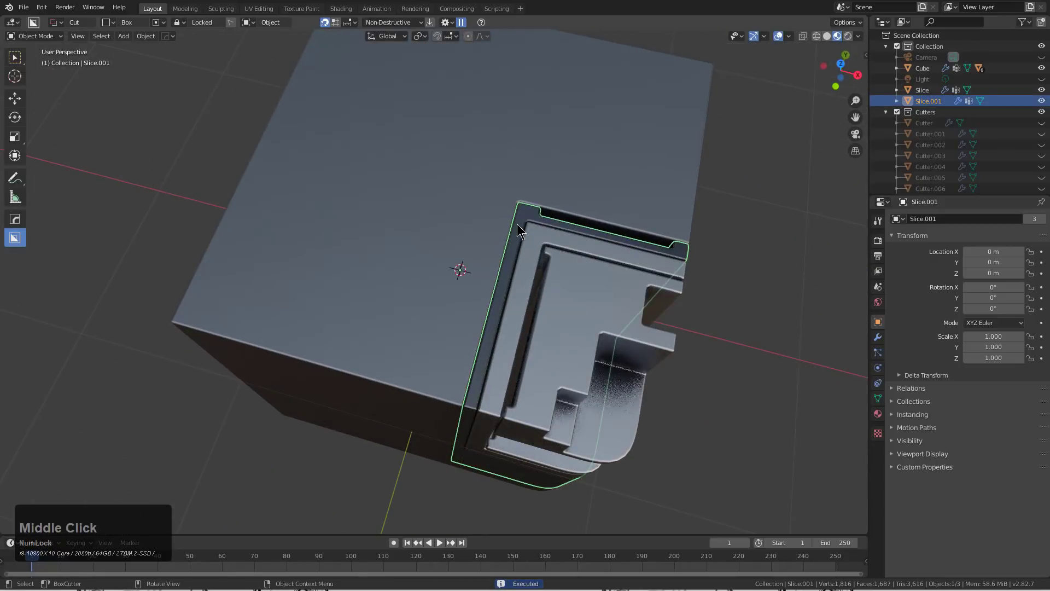
pyautogui.moveTo(517, 224); pyautogui.dragTo(448, 375)
pyautogui.scroll(-2, 447, 375)
pyautogui.moveTo(447, 375); pyautogui.dragTo(478, 357, button='middle')
pyautogui.scroll(2, 517, 281)
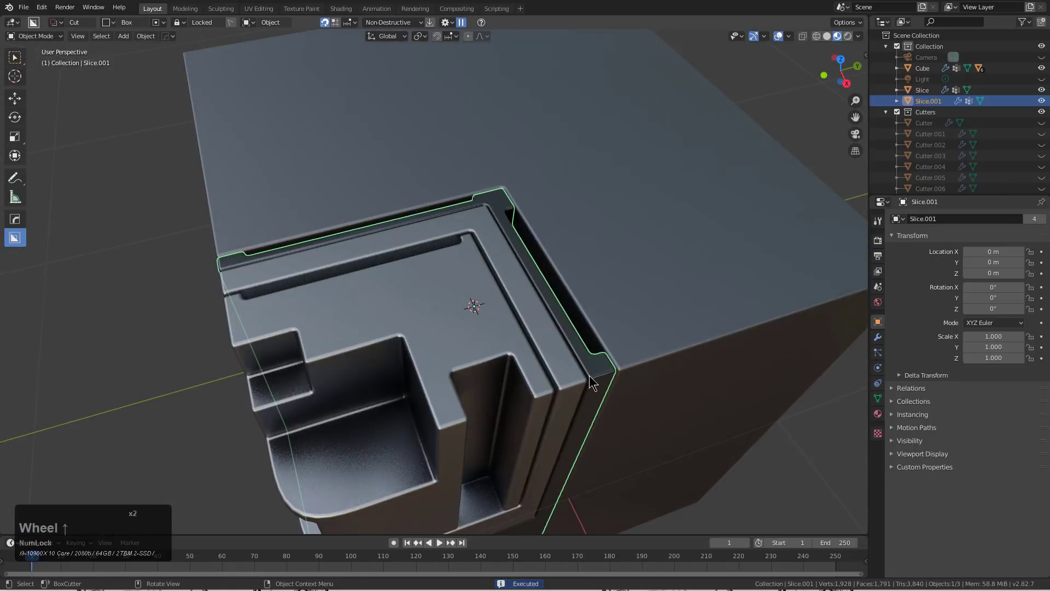
# Cut a small box notch into the outer slice where its top edge meets the cube's front side.
pyautogui.moveTo(589, 381); pyautogui.dragTo(514, 343, button='middle')
pyautogui.moveTo(455, 311); pyautogui.dragTo(473, 333)
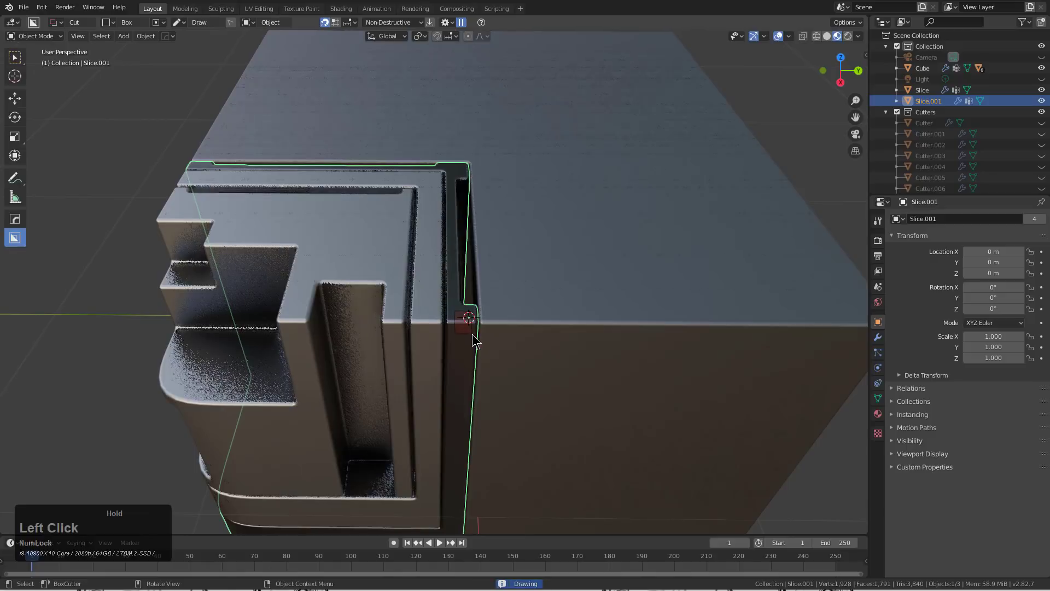
pyautogui.doubleClick(474, 334)
pyautogui.scroll(-2, 479, 360)
pyautogui.scroll(4, 382, 371)
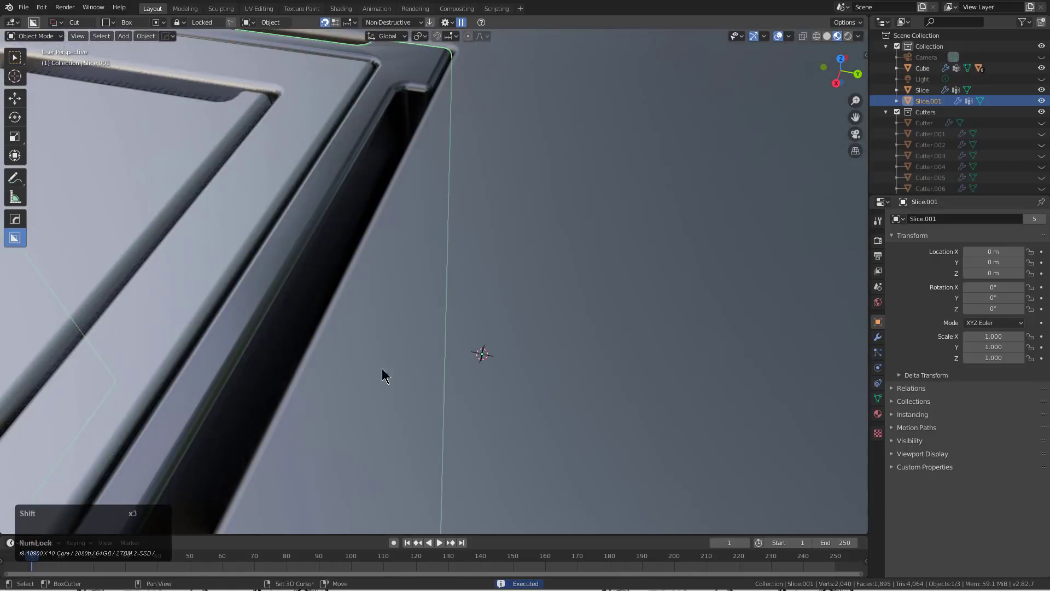
# Adjust the outer slice's bevel modifier with the Hard Ops Bevel operation.
pyautogui.moveTo(382, 370); pyautogui.dragTo(464, 341, button='middle')
pyautogui.press('q')
pyautogui.click(462, 345)
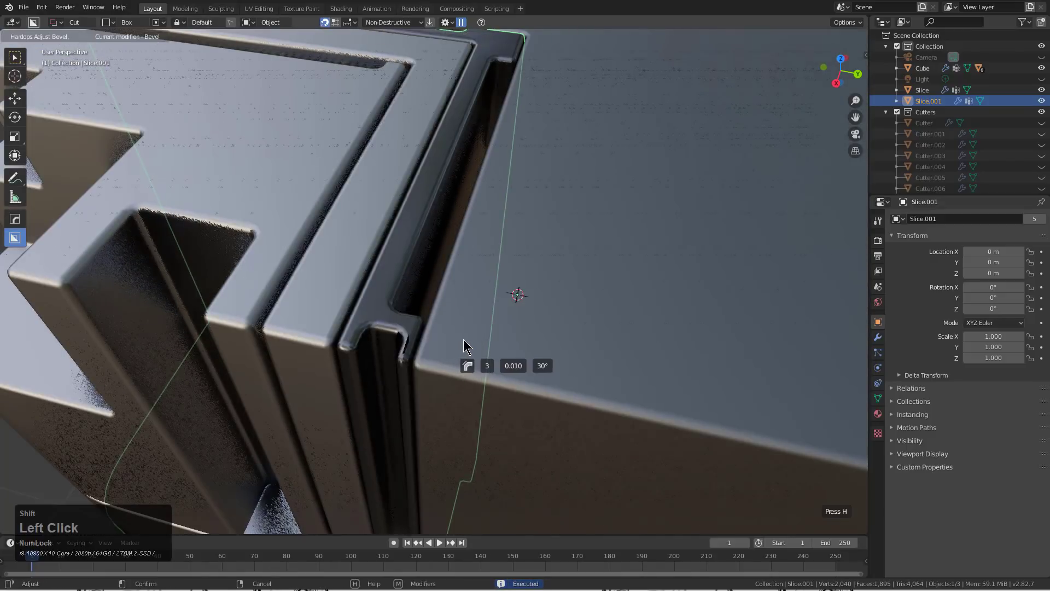
pyautogui.keyDown('shift'); pyautogui.doubleClick(485, 346); pyautogui.keyUp('shift')
# Cut a thin horizontal slot around the outer slice's rounded corner, just below the inner slice.
pyautogui.scroll(-3, 486, 345)
pyautogui.moveTo(483, 333)
pyautogui.mouseDown(button='middle')
pyautogui.moveTo(476, 293)
pyautogui.moveTo(491, 274)
pyautogui.moveTo(504, 331)
pyautogui.mouseUp(button='middle')
pyautogui.click(500, 350)
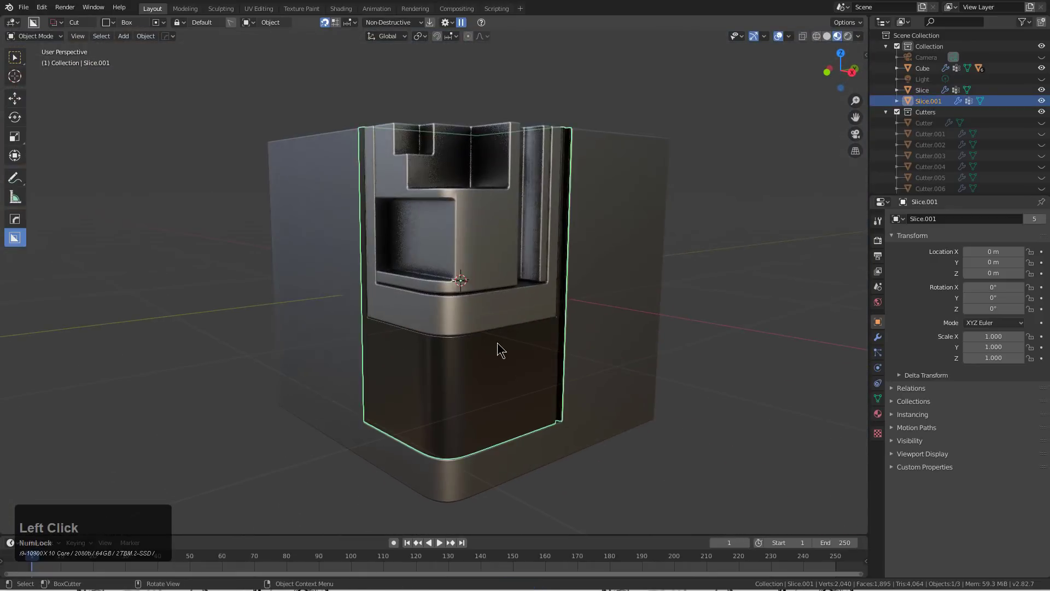
pyautogui.moveTo(502, 335)
pyautogui.mouseDown()
pyautogui.moveTo(407, 360)
pyautogui.moveTo(384, 347)
pyautogui.mouseUp()
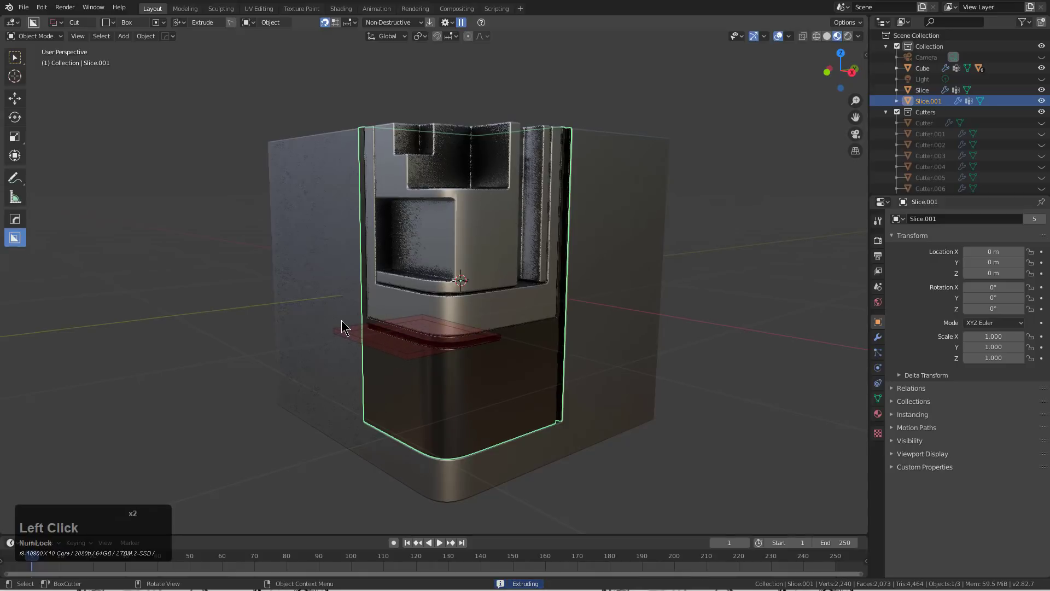
pyautogui.click(491, 403)
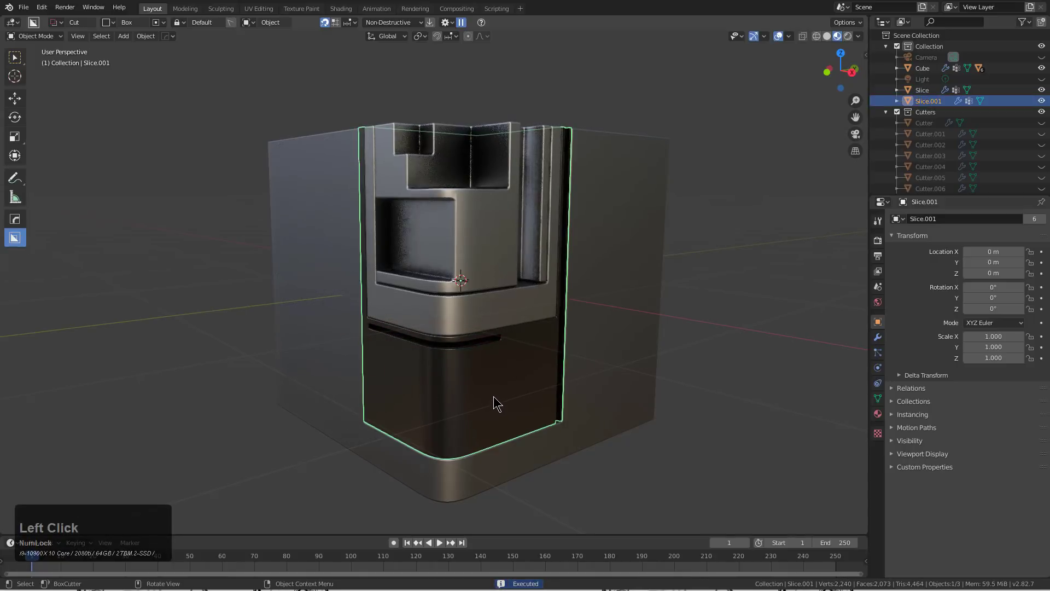
# Cut a second thin horizontal slot around the rounded corner near the outer slice's bottom edge.
pyautogui.moveTo(493, 396)
pyautogui.mouseDown(button='middle')
pyautogui.moveTo(506, 344)
pyautogui.moveTo(489, 389)
pyautogui.mouseUp(button='middle')
pyautogui.moveTo(489, 399); pyautogui.dragTo(410, 408)
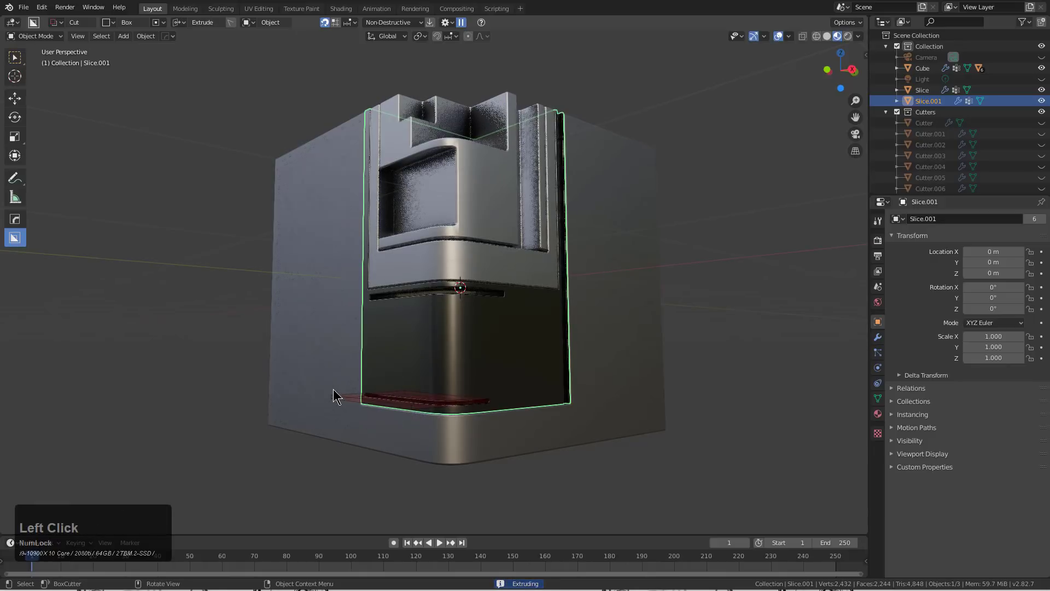
# Cut a thin horizontal slot near the base of the lower corner block and a box notch into its side edge.
pyautogui.click(405, 355)
pyautogui.hotkey('alt', 'a')
pyautogui.moveTo(515, 302); pyautogui.dragTo(536, 385, button='middle')
pyautogui.click(465, 380)
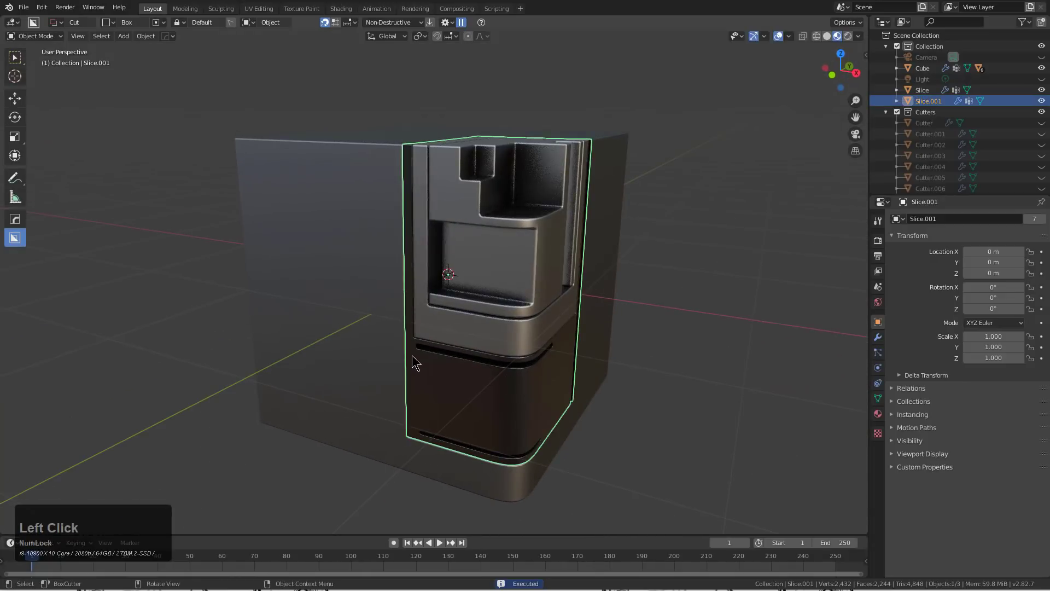
pyautogui.moveTo(414, 362)
pyautogui.mouseDown()
pyautogui.moveTo(382, 426)
pyautogui.moveTo(383, 407)
pyautogui.mouseUp()
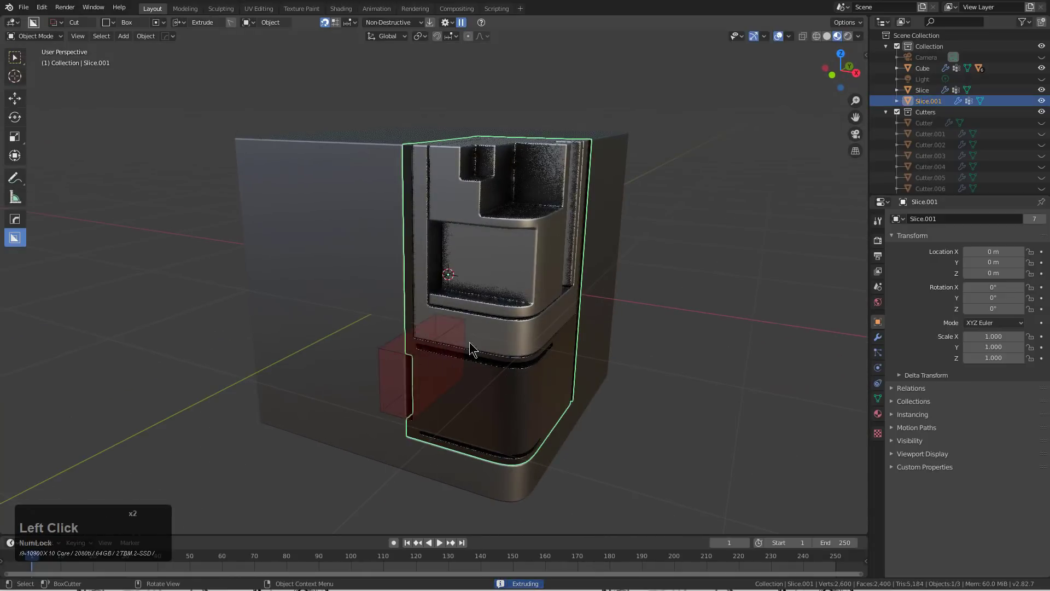
pyautogui.click(508, 334)
# Draw a box over the lower front of the upper corner block, reposition it, and slice that area into a separate panel.
pyautogui.moveTo(545, 328); pyautogui.dragTo(490, 298, button='middle')
pyautogui.click(503, 326)
pyautogui.moveTo(481, 275); pyautogui.dragTo(424, 377)
pyautogui.moveTo(427, 383); pyautogui.dragTo(364, 332)
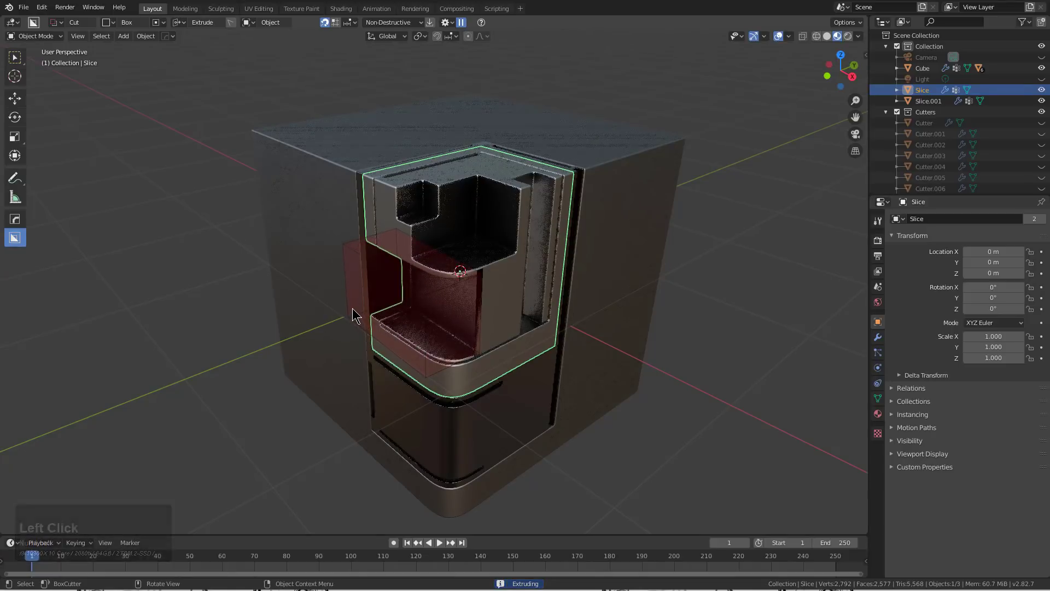
pyautogui.press('g')
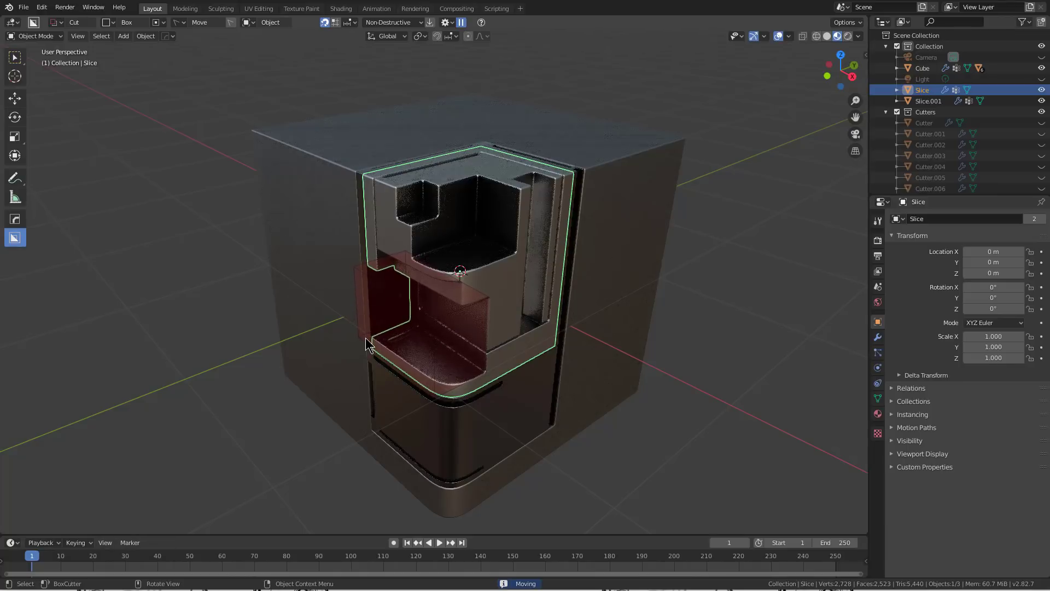
pyautogui.press('t')
pyautogui.press('t')
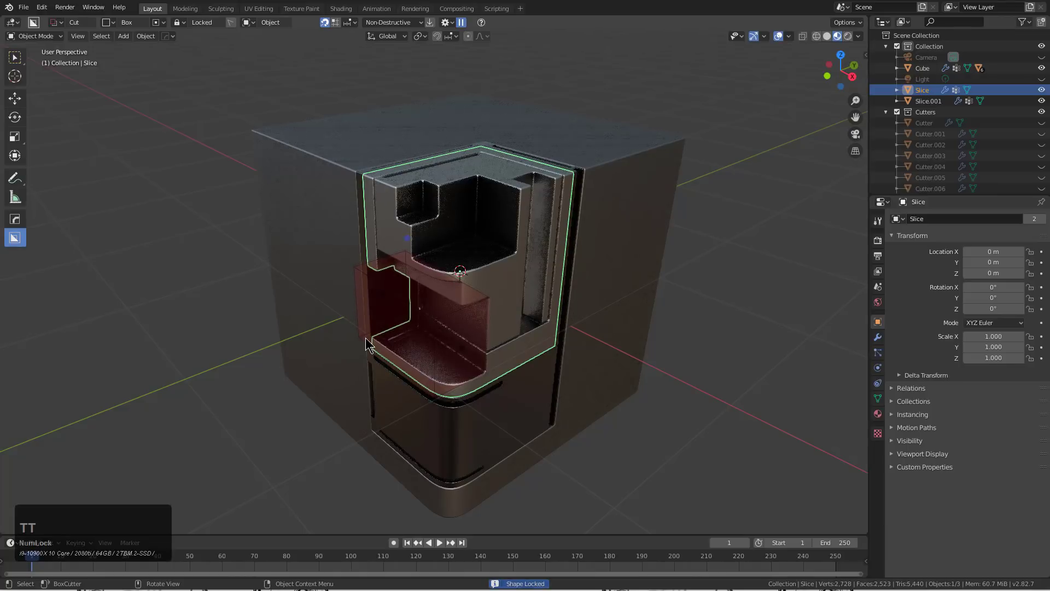
pyautogui.click(366, 344)
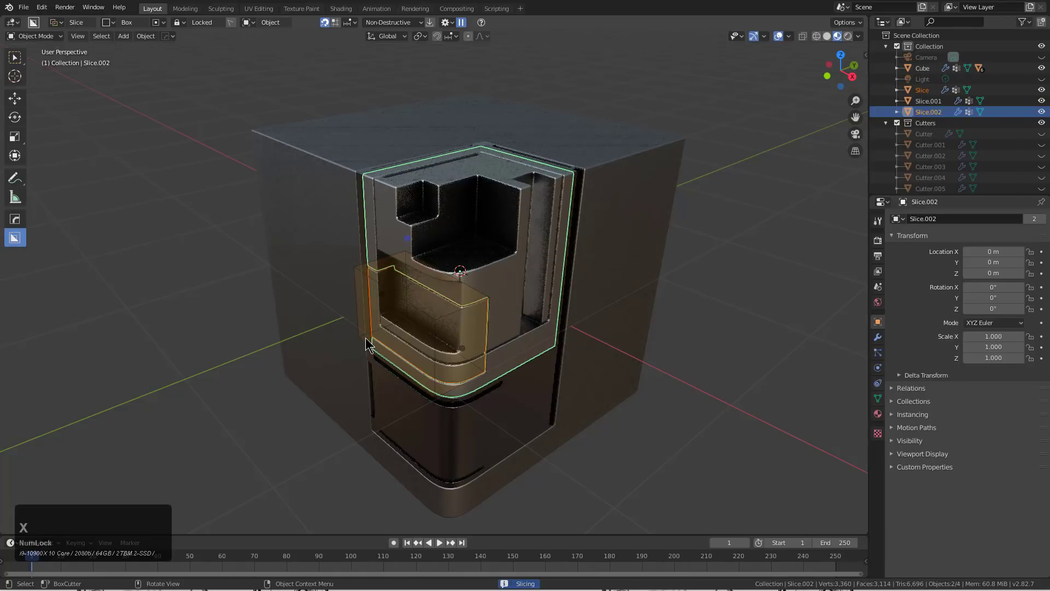
pyautogui.click(420, 334)
# Assign a different material to the panel sliced from the upper corner block.
pyautogui.hotkey('alt', 'm')
pyautogui.click(403, 351)
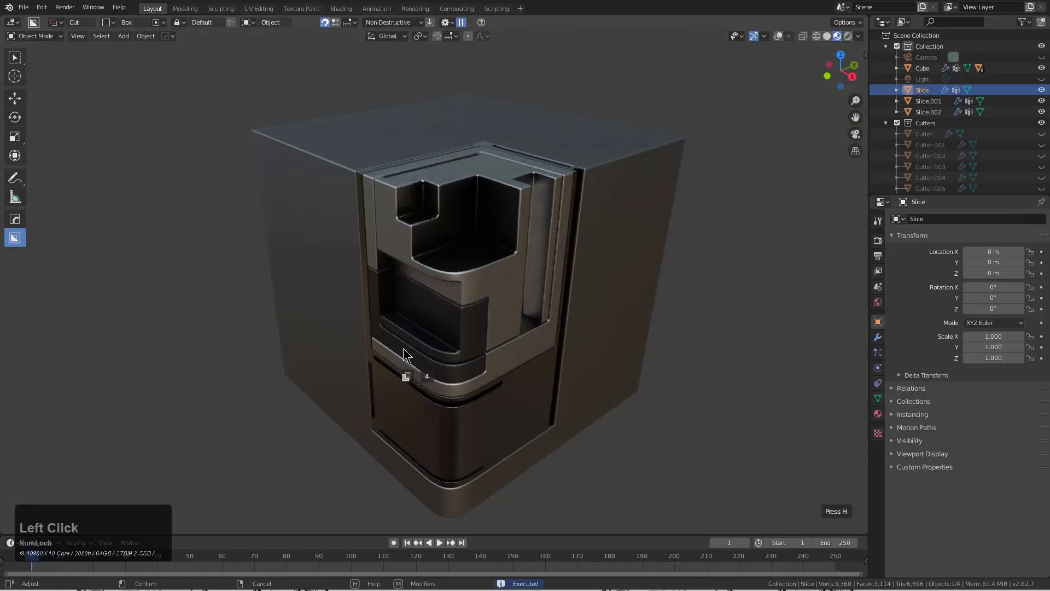
pyautogui.scroll(4, 408, 347)
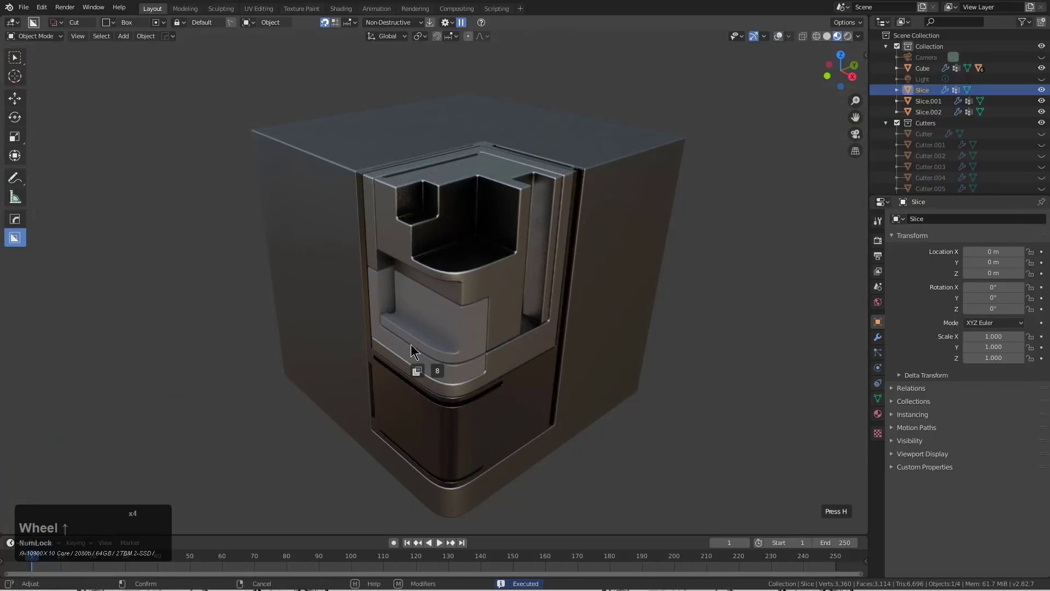
pyautogui.scroll(1, 411, 343)
pyautogui.click(412, 343)
# Cut a sloped rectangular recess into the main cube's top edge beside the corner block from a tilted orthographic view.
pyautogui.moveTo(431, 343); pyautogui.dragTo(503, 282, button='middle')
pyautogui.scroll(-1, 521, 333)
pyautogui.click(511, 281)
pyautogui.scroll(2, 510, 261)
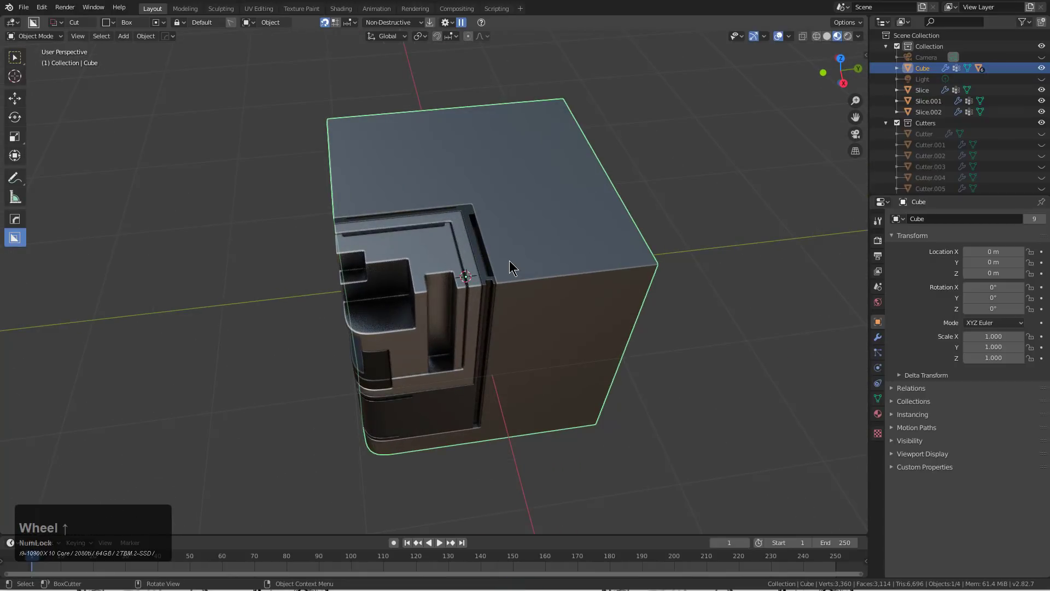
pyautogui.press('KP_1')
pyautogui.press('KP_5')
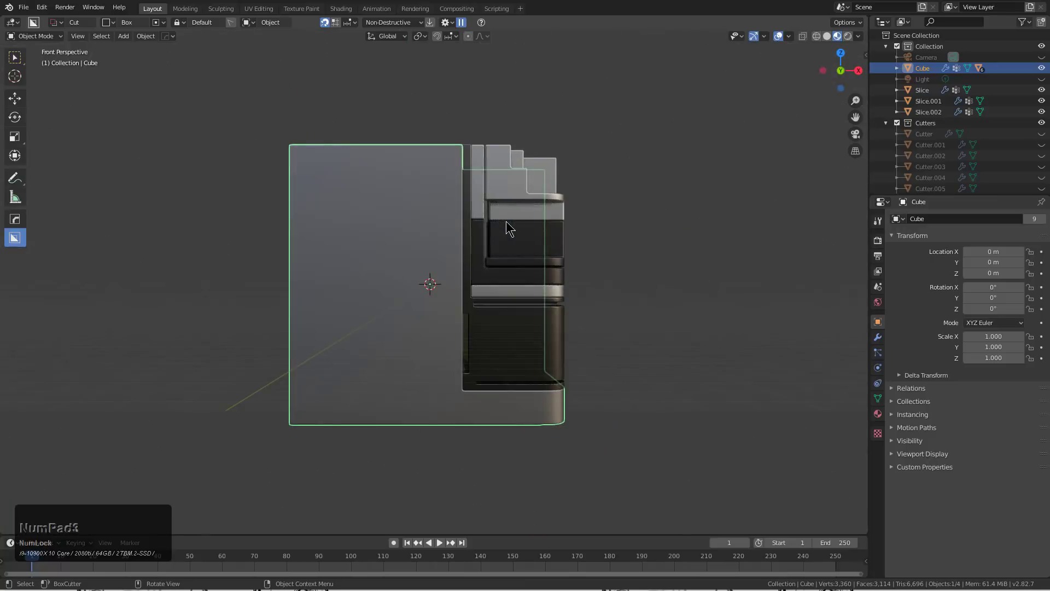
pyautogui.press('KP_2')
pyautogui.press('KP_2')
pyautogui.press('KP_5')
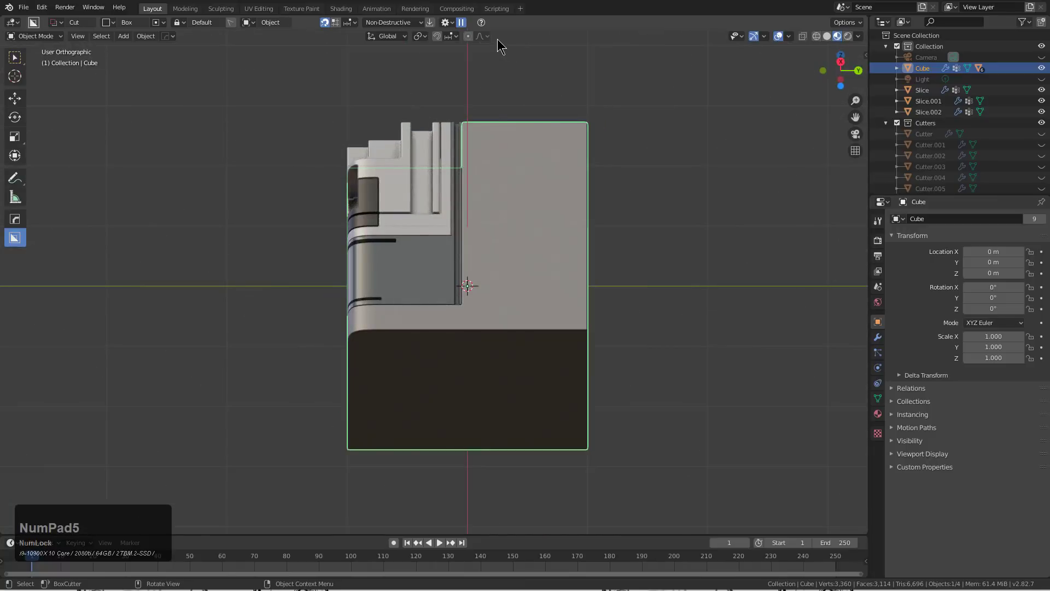
pyautogui.moveTo(470, 83)
pyautogui.mouseDown()
pyautogui.moveTo(529, 145)
pyautogui.moveTo(581, 149)
pyautogui.mouseUp()
# Set the main cube's auto smooth angle to 15°.
pyautogui.moveTo(535, 120); pyautogui.dragTo(652, 275, button='middle')
pyautogui.scroll(1, 595, 210)
pyautogui.scroll(-1, 595, 210)
pyautogui.keyDown('shift'); pyautogui.moveTo(652, 275); pyautogui.dragTo(553, 218, button='middle'); pyautogui.keyUp('shift')
pyautogui.scroll(3, 464, 268)
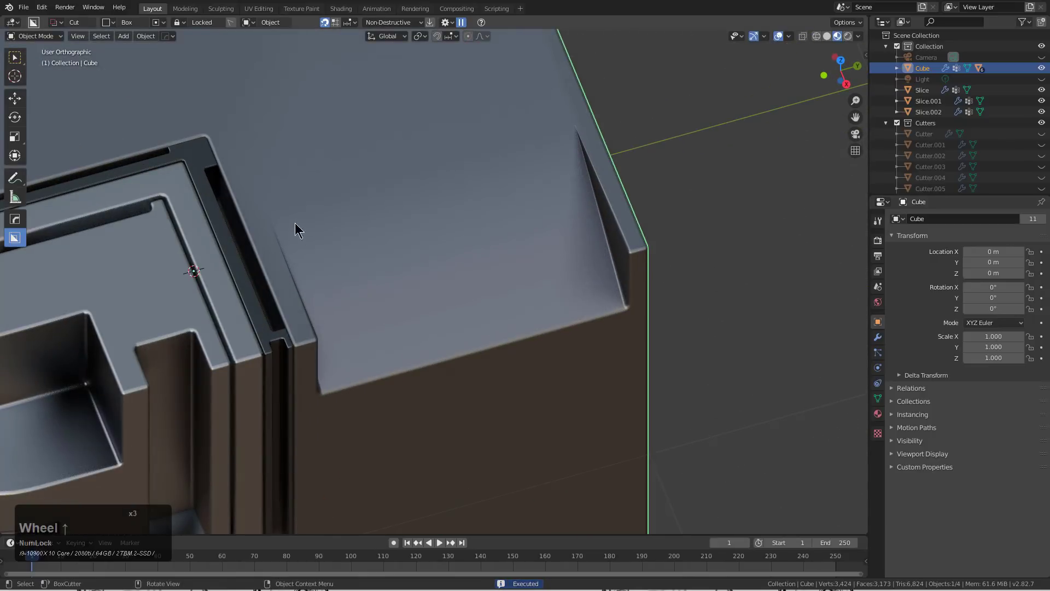
pyautogui.scroll(-2, 565, 166)
pyautogui.keyDown('shift'); pyautogui.moveTo(530, 192); pyautogui.dragTo(619, 212, button='middle'); pyautogui.keyUp('shift')
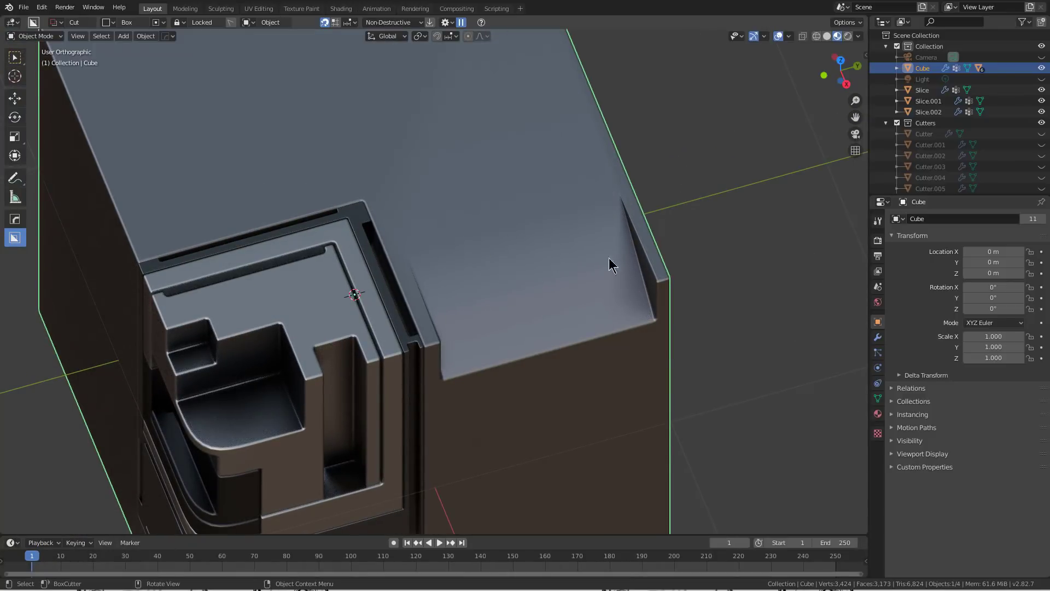
pyautogui.hotkey('ctrl', '`')
pyautogui.moveTo(690, 201); pyautogui.dragTo(698, 187)
pyautogui.click(698, 362)
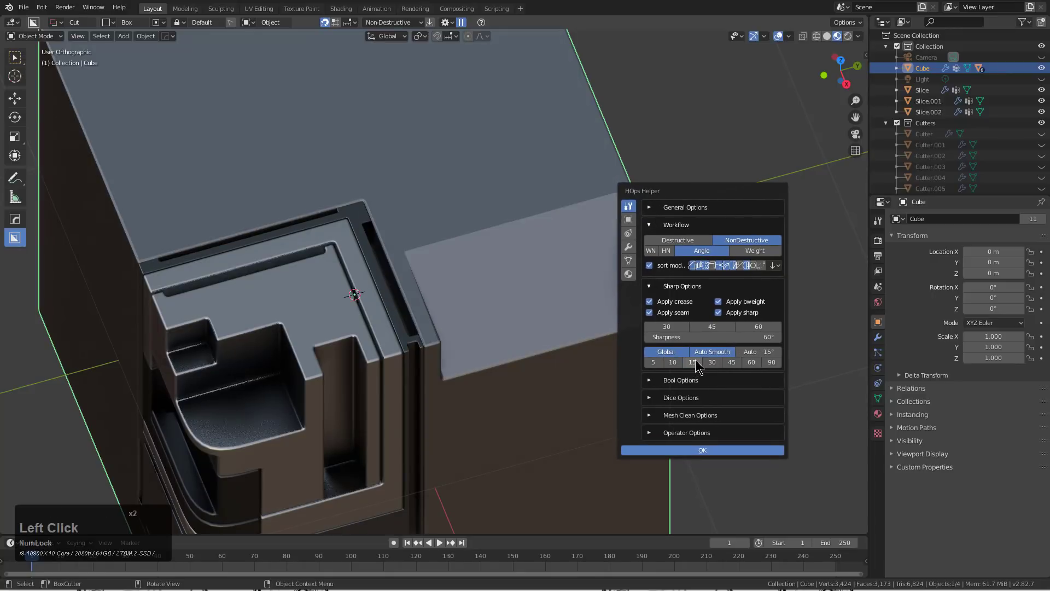
# Adjust the main cube's Bevel to a width of 0.018 and an angle limit of 15°.
pyautogui.moveTo(608, 248); pyautogui.dragTo(503, 232, button='middle')
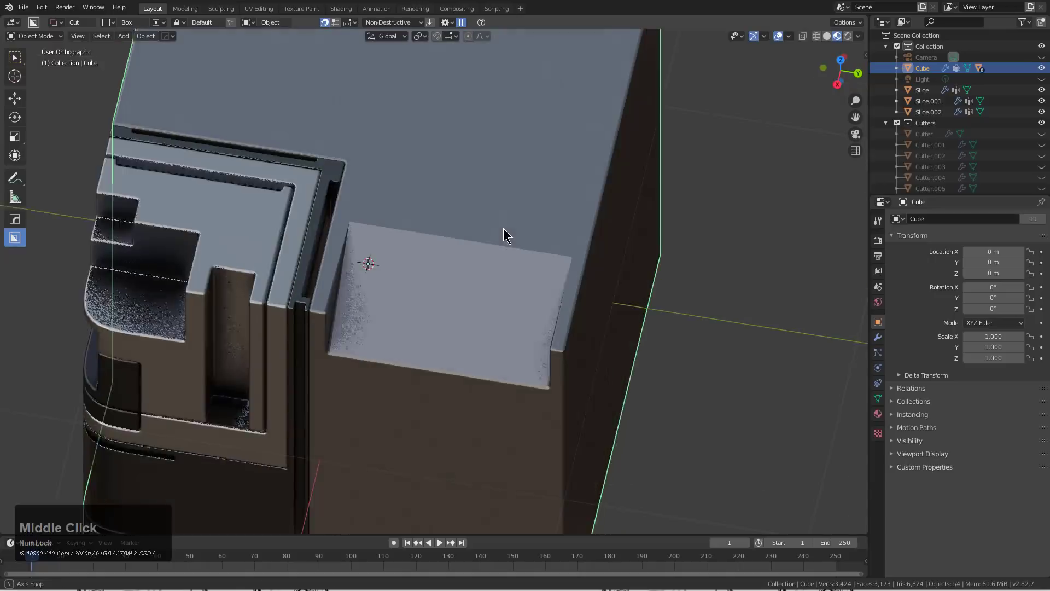
pyautogui.scroll(2, 567, 232)
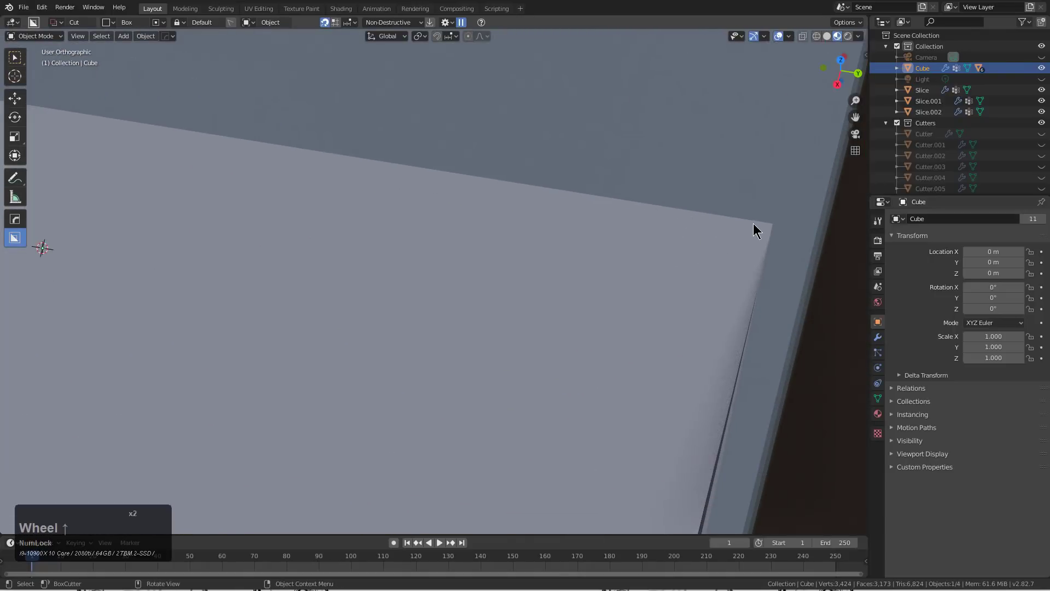
pyautogui.scroll(-2, 753, 223)
pyautogui.moveTo(711, 228); pyautogui.dragTo(246, 206, button='middle')
pyautogui.scroll(2, 446, 206)
pyautogui.press('q')
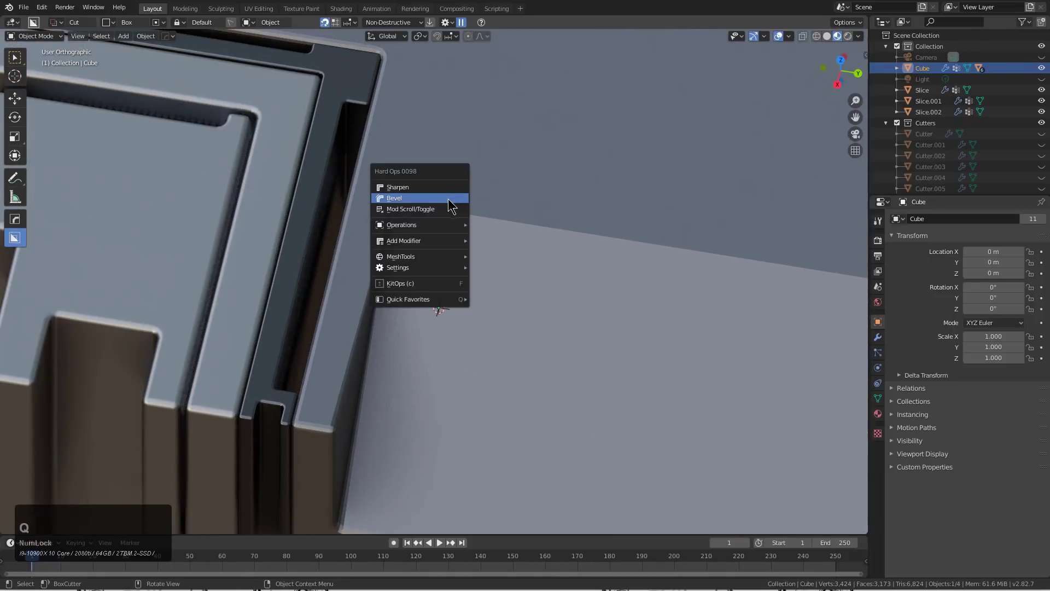
pyautogui.click(450, 199)
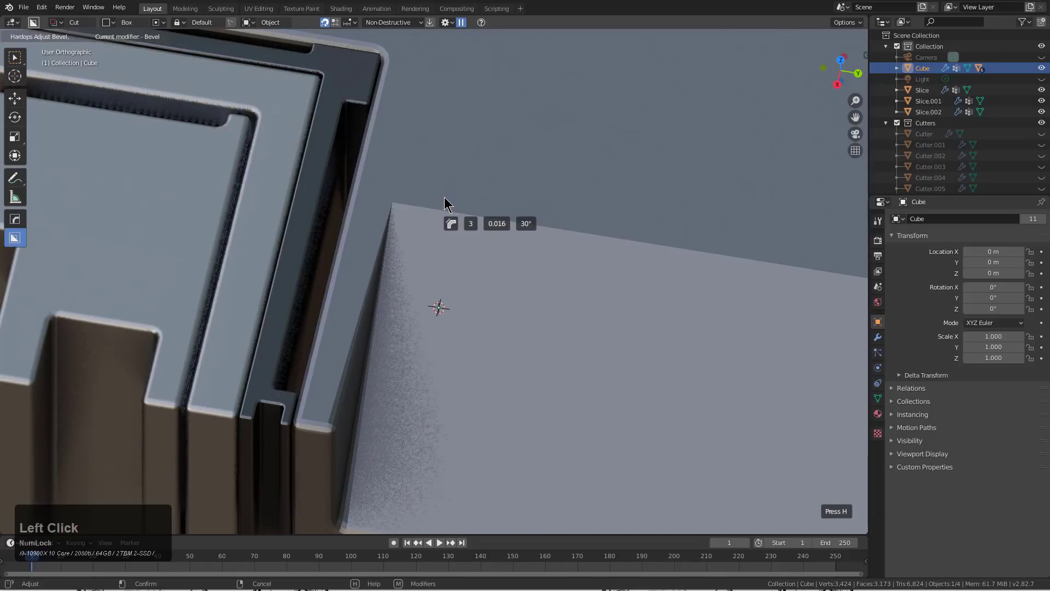
pyautogui.press('a')
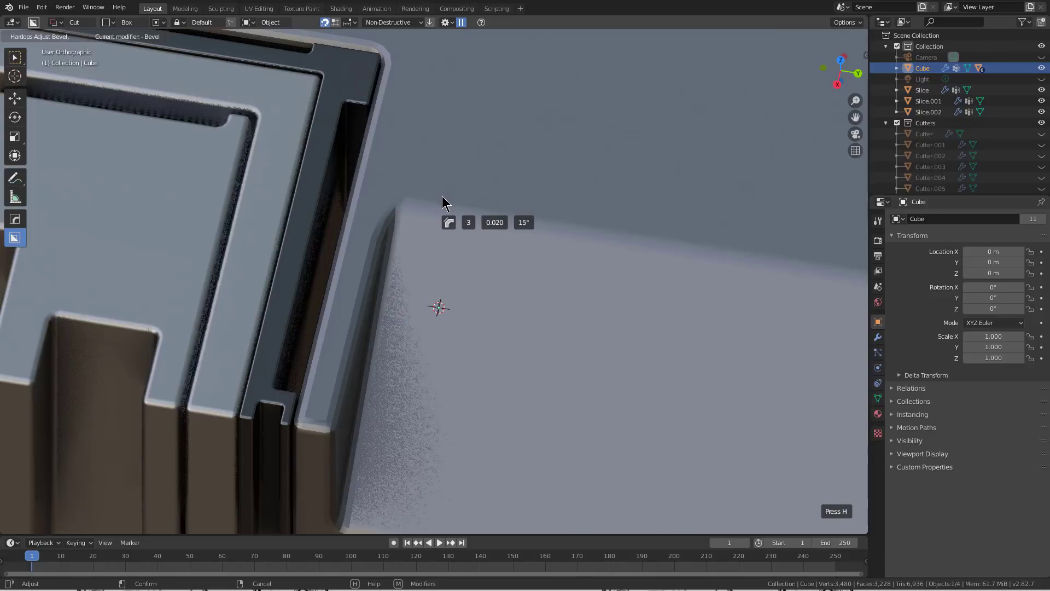
pyautogui.press('1')
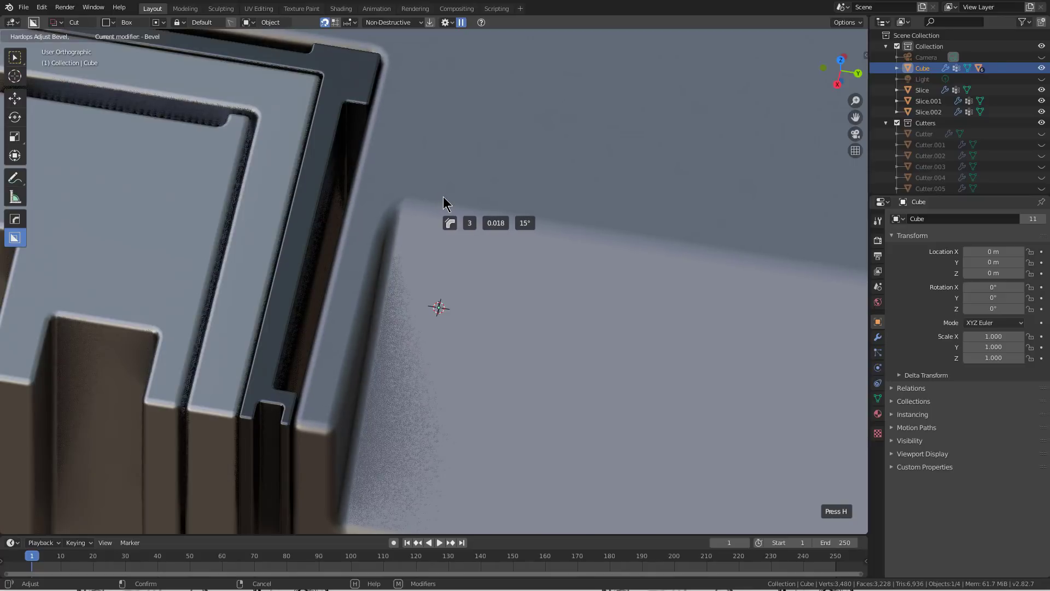
pyautogui.click(444, 198)
# Slice a rectangular panel out of the cube's top surface, overlapping the sloped recess.
pyautogui.scroll(-3, 542, 237)
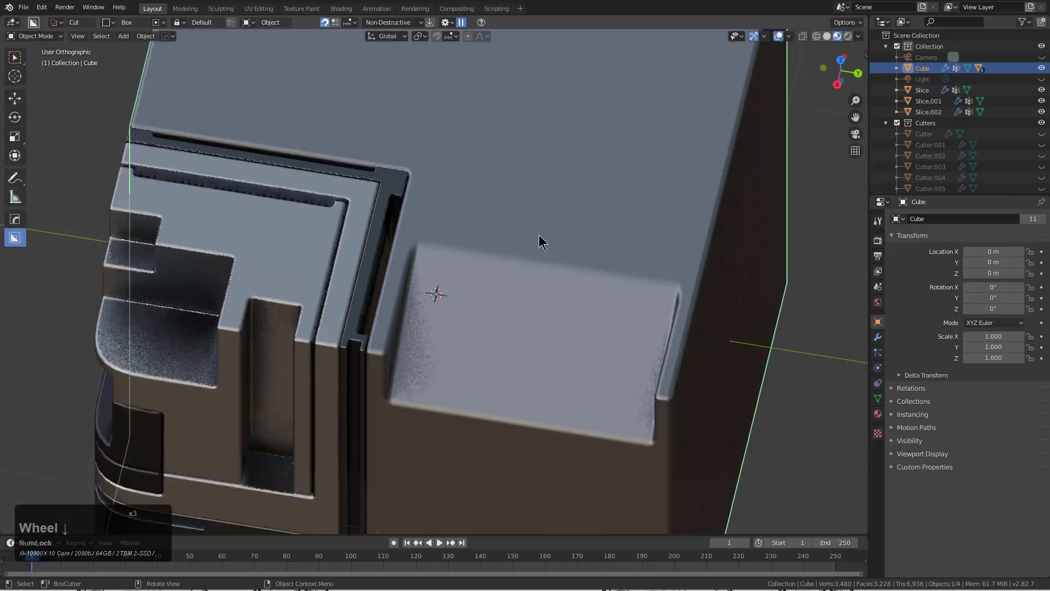
pyautogui.moveTo(541, 237); pyautogui.dragTo(664, 284, button='middle')
pyautogui.scroll(-3, 569, 283)
pyautogui.moveTo(569, 284); pyautogui.dragTo(524, 300, button='middle')
pyautogui.scroll(-2, 509, 282)
pyautogui.scroll(3, 469, 276)
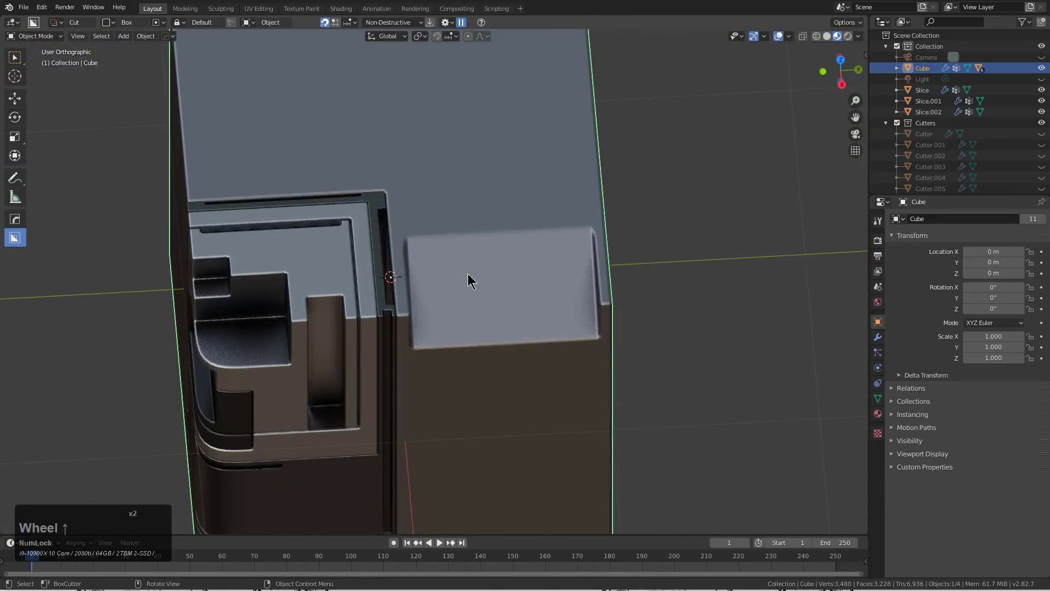
pyautogui.moveTo(469, 277)
pyautogui.mouseDown(button='middle')
pyautogui.moveTo(457, 284)
pyautogui.moveTo(488, 257)
pyautogui.moveTo(481, 249)
pyautogui.mouseUp(button='middle')
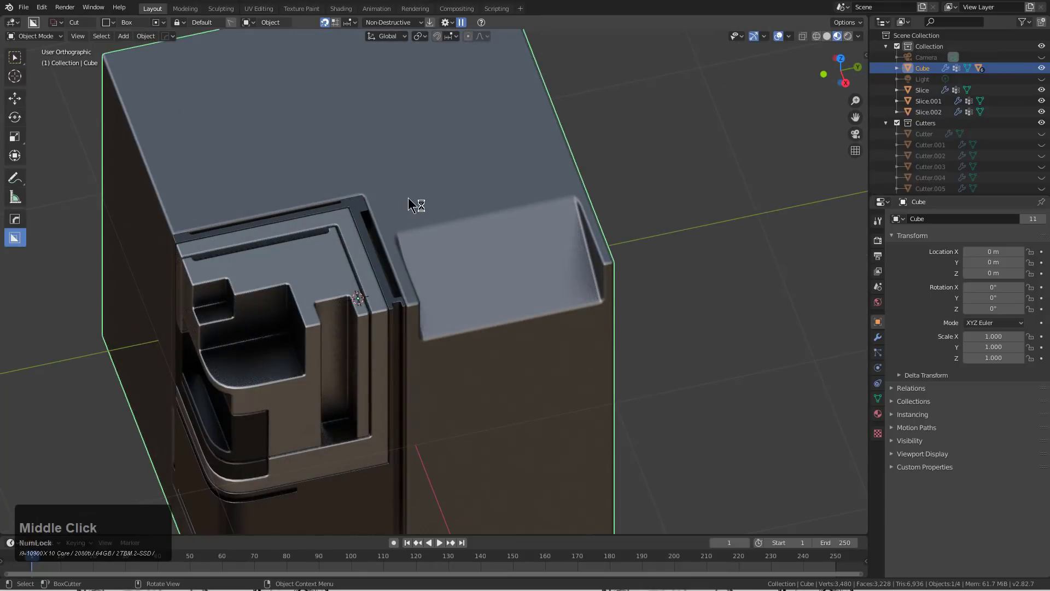
pyautogui.moveTo(408, 198)
pyautogui.mouseDown()
pyautogui.moveTo(470, 248)
pyautogui.moveTo(571, 250)
pyautogui.mouseUp()
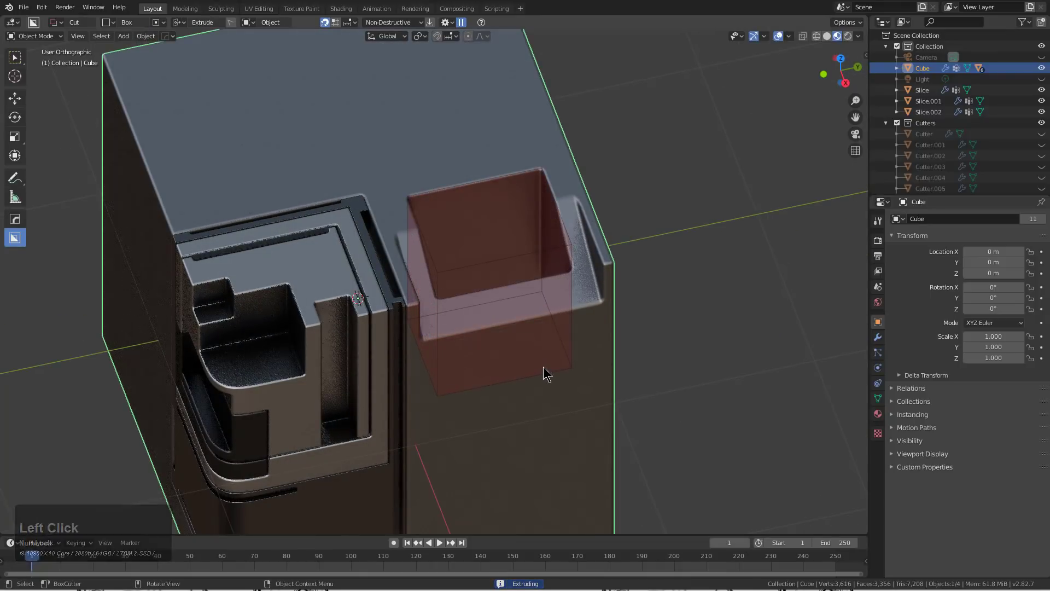
pyautogui.press('x')
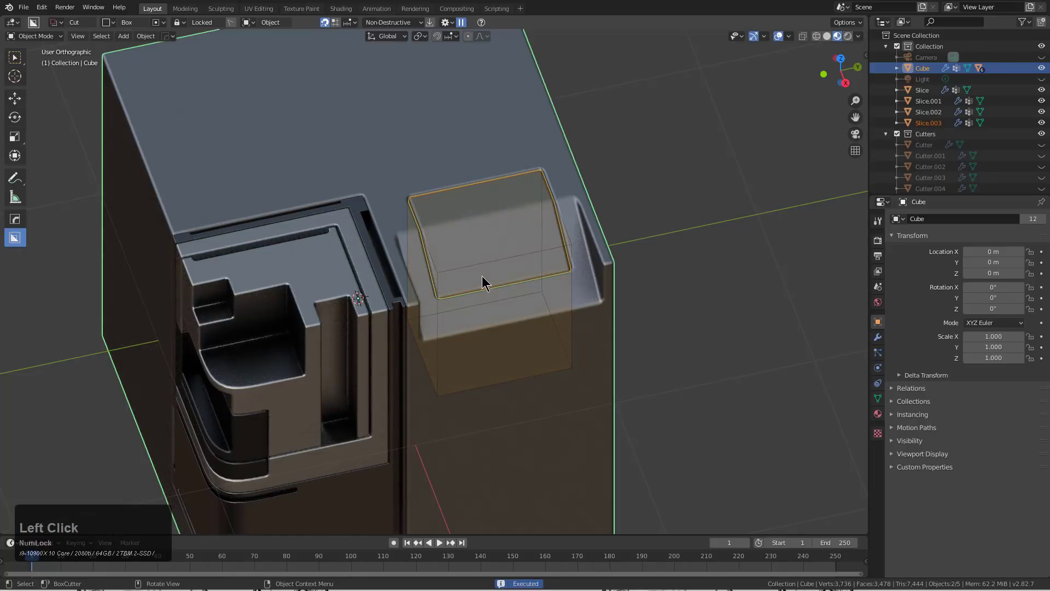
# Select the new sloped panel and set its Bevel to 3 segments, width 0.010 and angle 15°.
pyautogui.click(483, 257)
pyautogui.press('KP_Decimal')
pyautogui.scroll(3, 504, 261)
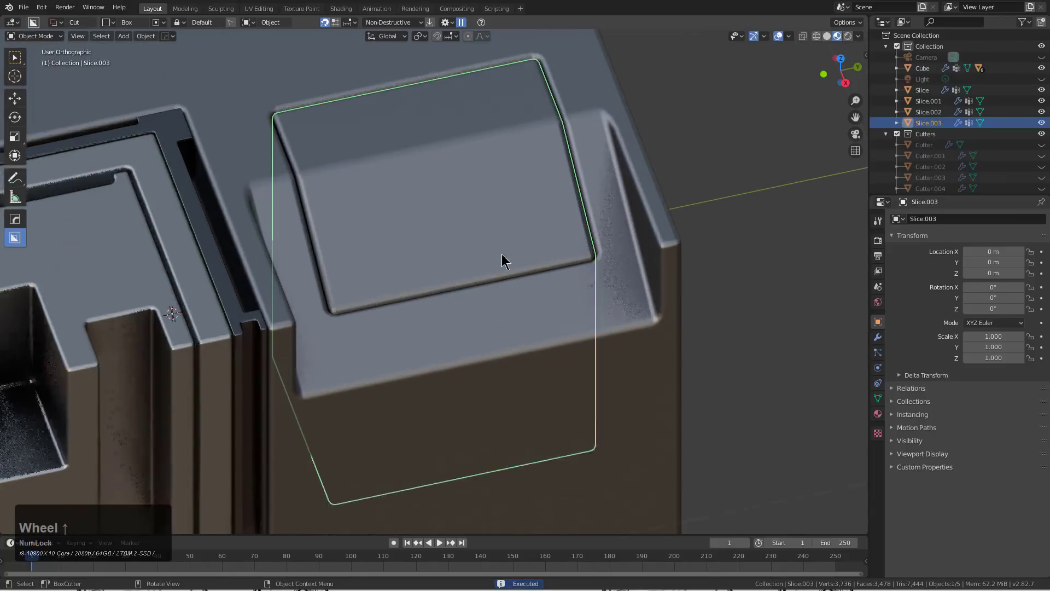
pyautogui.press('q')
pyautogui.click(463, 281)
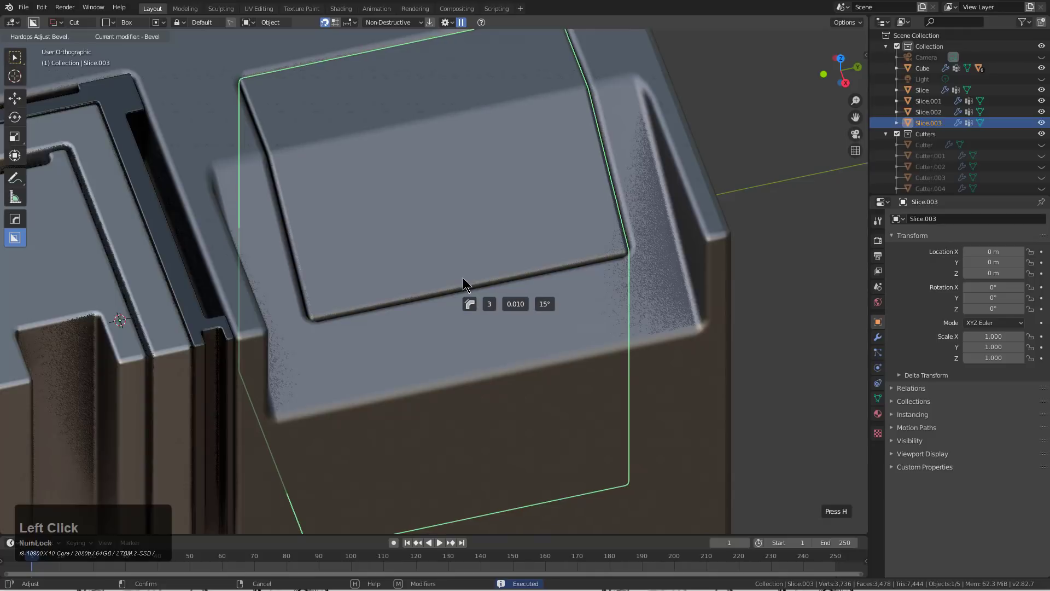
pyautogui.click(463, 277)
# Box-cut a long narrow recess into the upper back edge of the sloped panel.
pyautogui.moveTo(392, 221); pyautogui.dragTo(419, 253, button='middle')
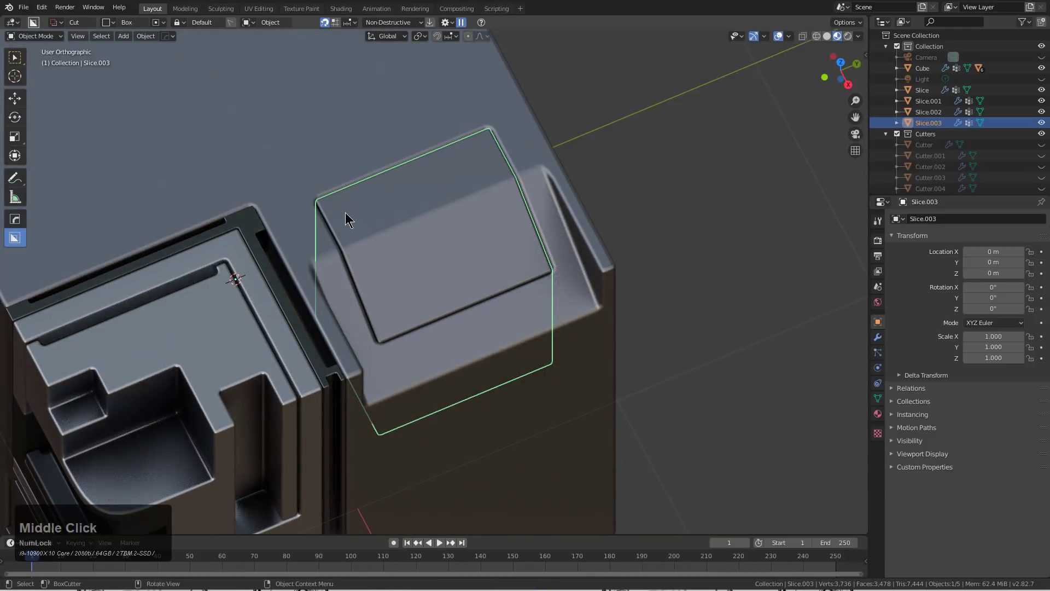
pyautogui.moveTo(345, 212); pyautogui.dragTo(445, 324)
pyautogui.moveTo(451, 380); pyautogui.dragTo(446, 375)
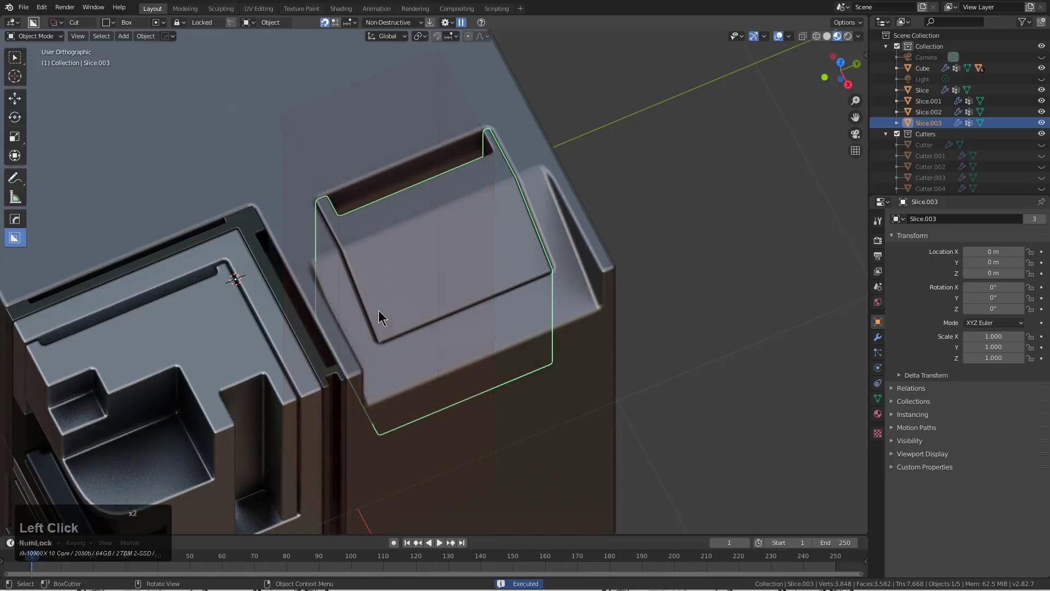
# Cut a wide recess into the sloped panel's front edge and a narrower notch centred along it.
pyautogui.moveTo(381, 316)
pyautogui.mouseDown()
pyautogui.moveTo(452, 371)
pyautogui.moveTo(570, 401)
pyautogui.moveTo(592, 390)
pyautogui.mouseUp()
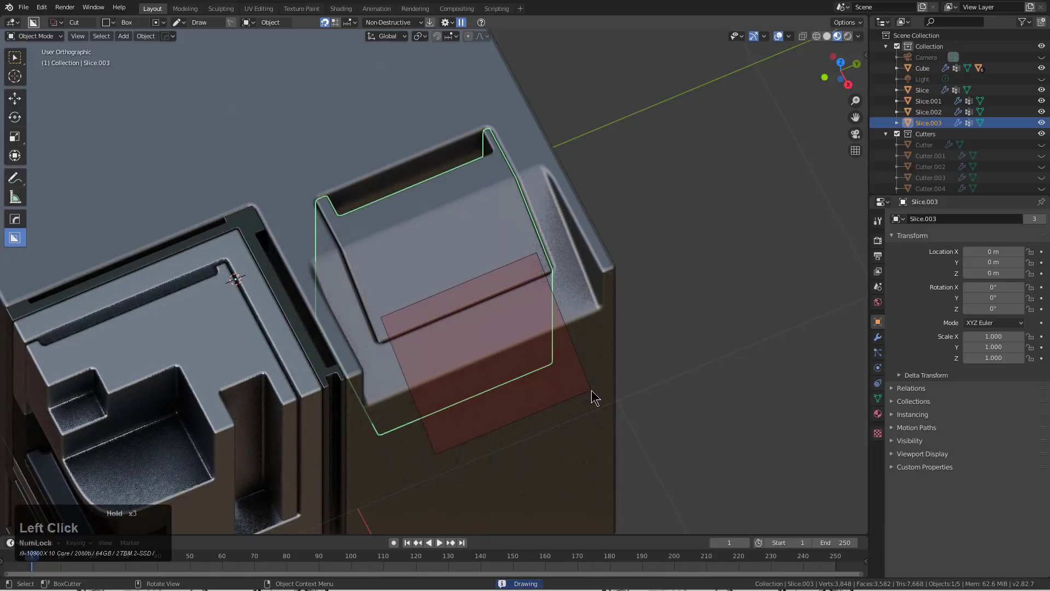
pyautogui.click(573, 381)
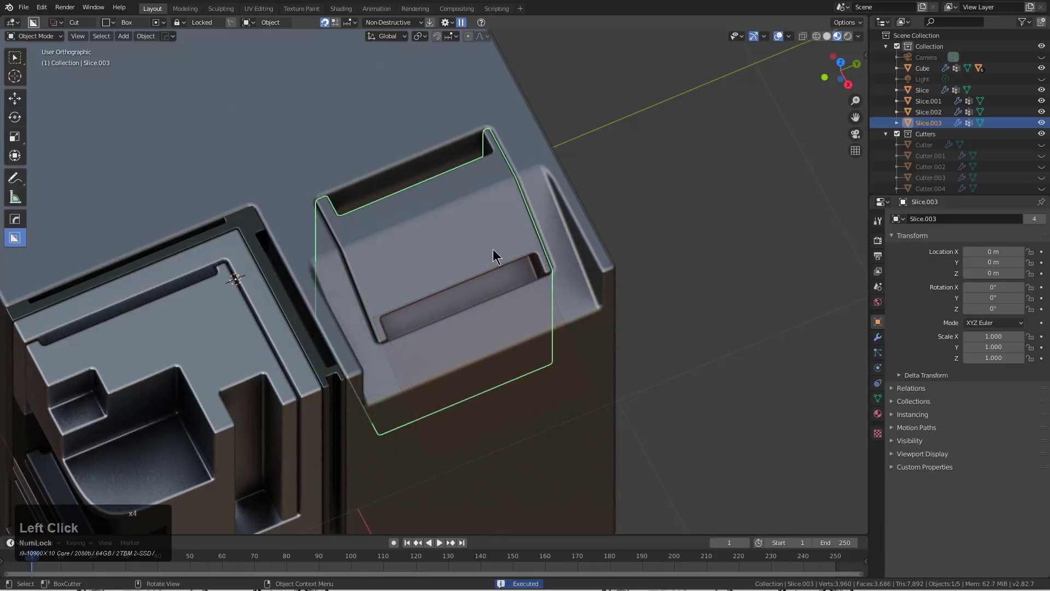
pyautogui.moveTo(494, 260); pyautogui.dragTo(420, 305)
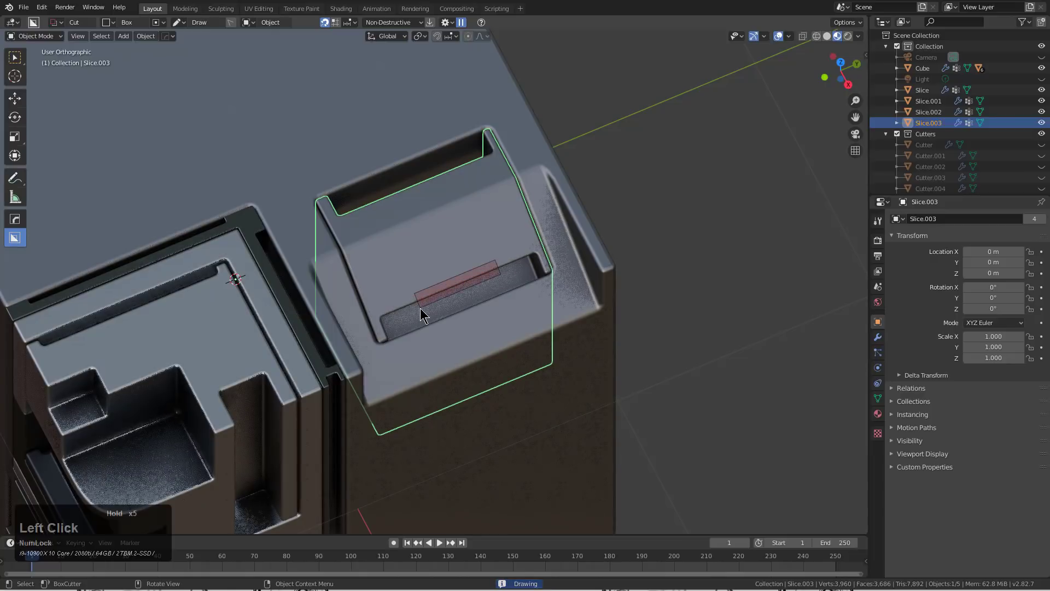
pyautogui.click(428, 317)
# Select the main cube and adjust its bevel with Hard Ops to clean up the edges around the sloped recess.
pyautogui.scroll(-2, 539, 317)
pyautogui.moveTo(540, 317); pyautogui.dragTo(490, 279, button='middle')
pyautogui.scroll(1, 490, 279)
pyautogui.click(545, 277)
pyautogui.scroll(1, 552, 278)
pyautogui.moveTo(557, 280); pyautogui.dragTo(604, 300, button='middle')
pyautogui.scroll(-3, 475, 268)
pyautogui.moveTo(475, 268); pyautogui.dragTo(511, 300, button='middle')
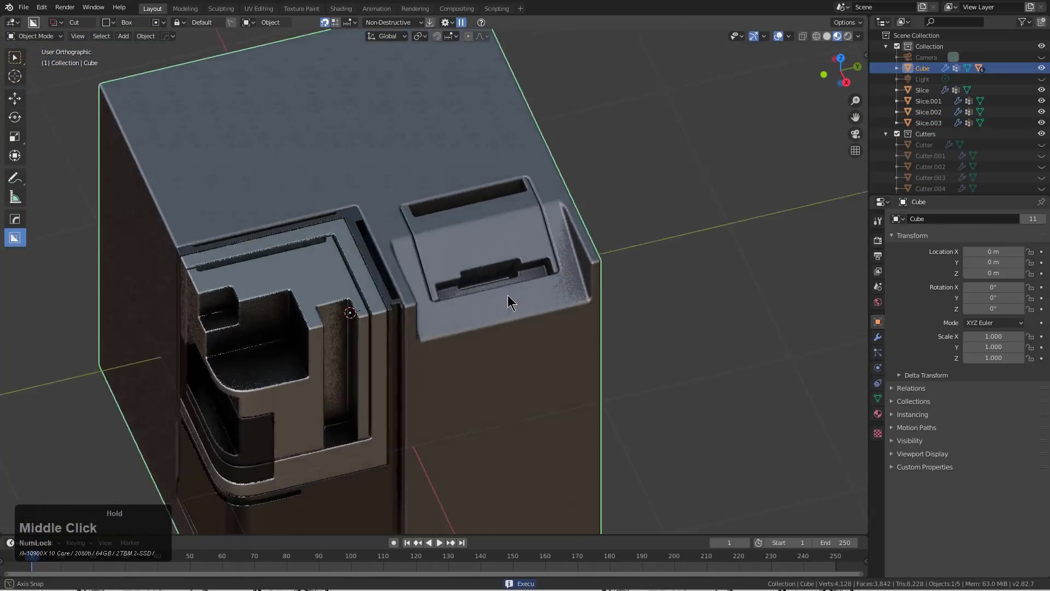
pyautogui.scroll(3, 658, 231)
pyautogui.moveTo(658, 238); pyautogui.dragTo(396, 235, button='middle')
pyautogui.scroll(3, 396, 235)
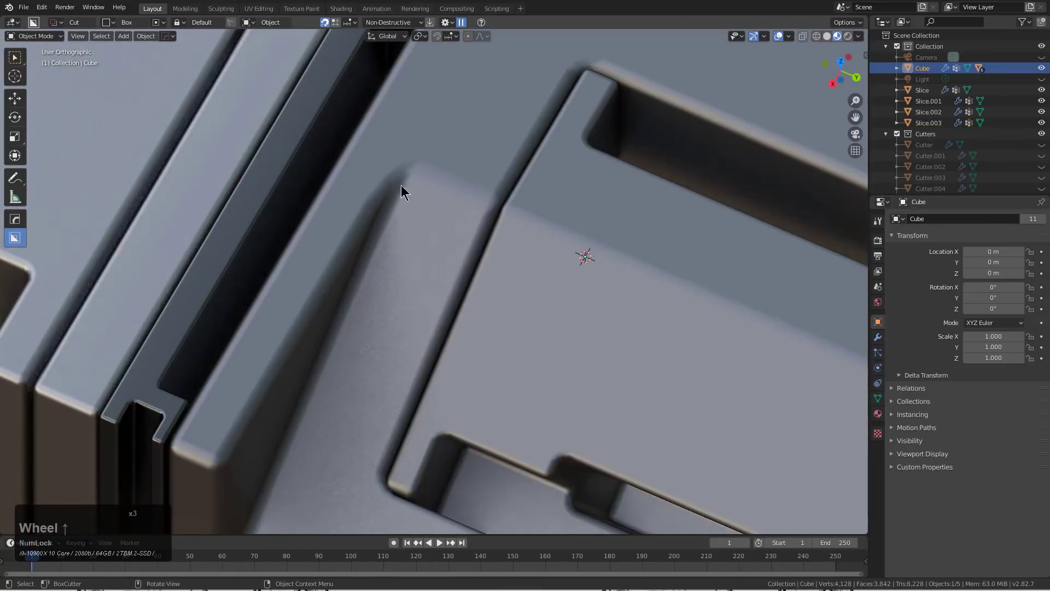
pyautogui.press('q')
pyautogui.keyDown('shift'); pyautogui.click(433, 197); pyautogui.keyUp('shift')
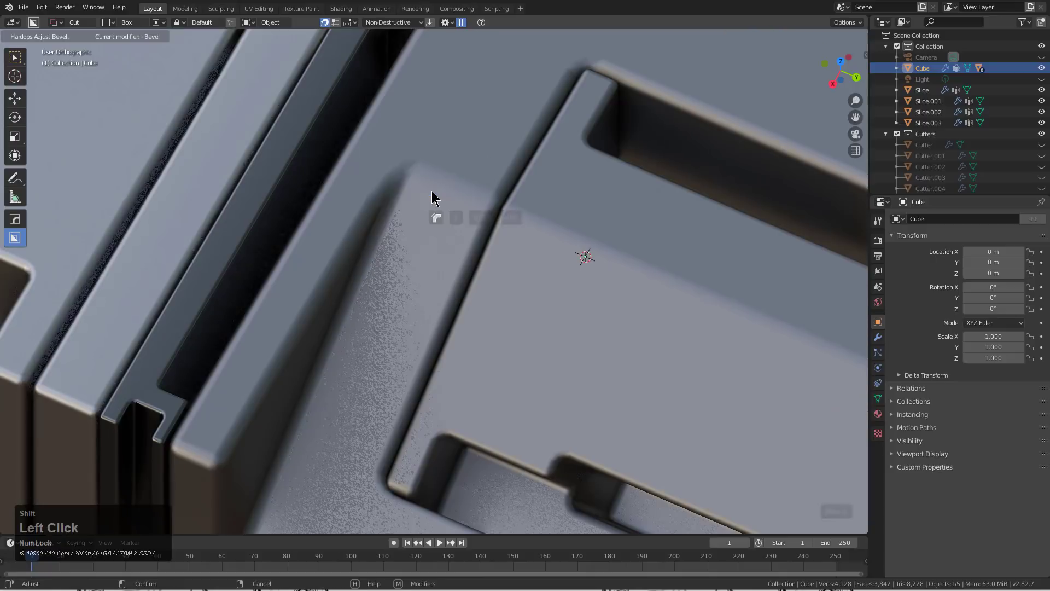
pyautogui.doubleClick(464, 195)
pyautogui.scroll(-3, 480, 265)
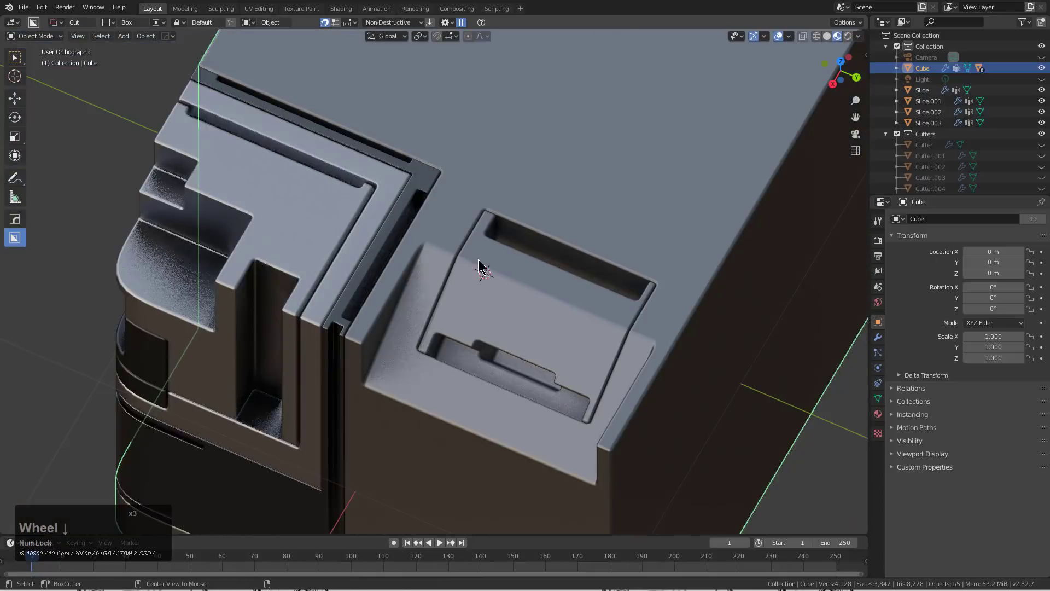
pyautogui.moveTo(480, 265); pyautogui.dragTo(478, 242, button='middle')
# Select the sloped panel and give it a lighter grey material with Material Scroll.
pyautogui.click(559, 302)
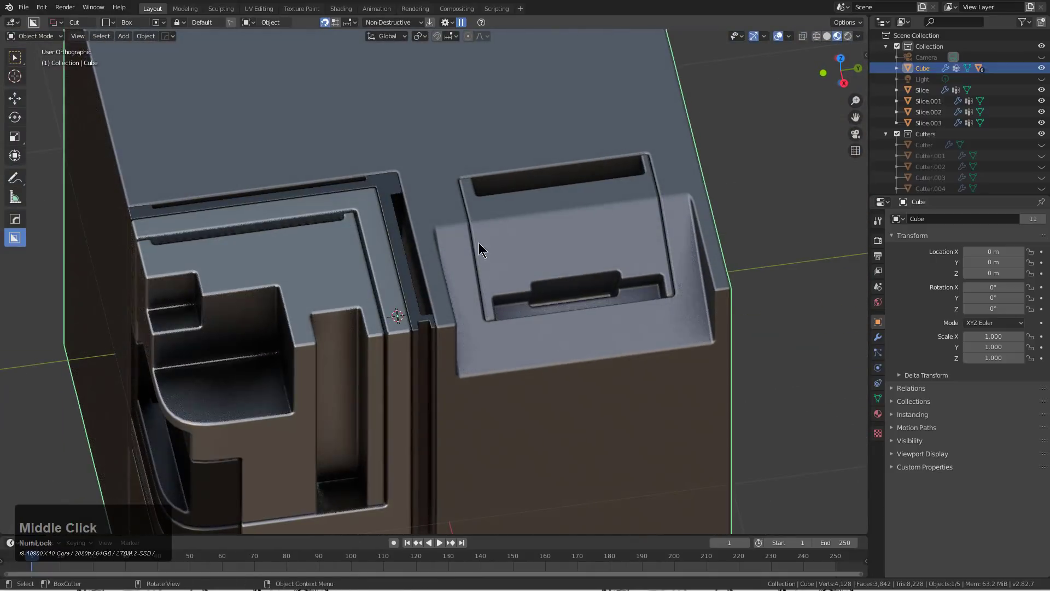
pyautogui.click(511, 249)
pyautogui.press('q')
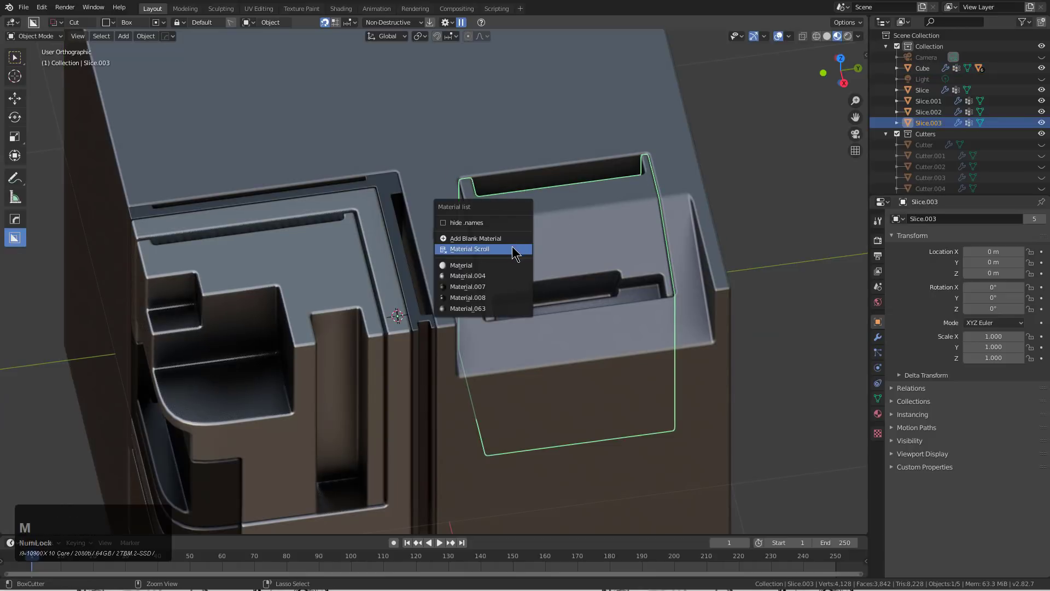
pyautogui.click(514, 250)
pyautogui.scroll(5, 510, 247)
pyautogui.scroll(9, 511, 248)
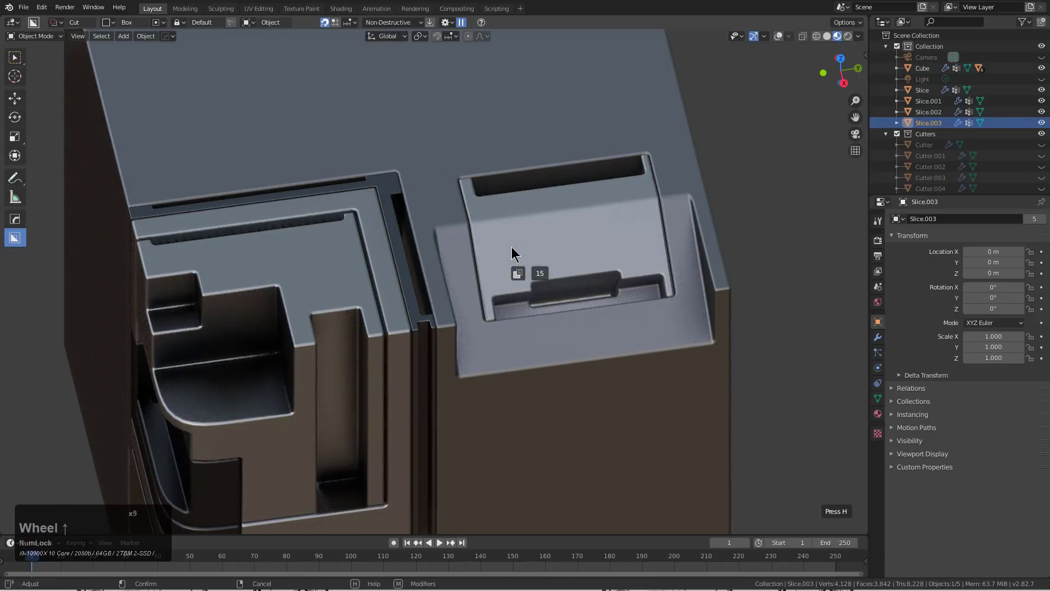
pyautogui.scroll(1, 511, 247)
pyautogui.click(513, 244)
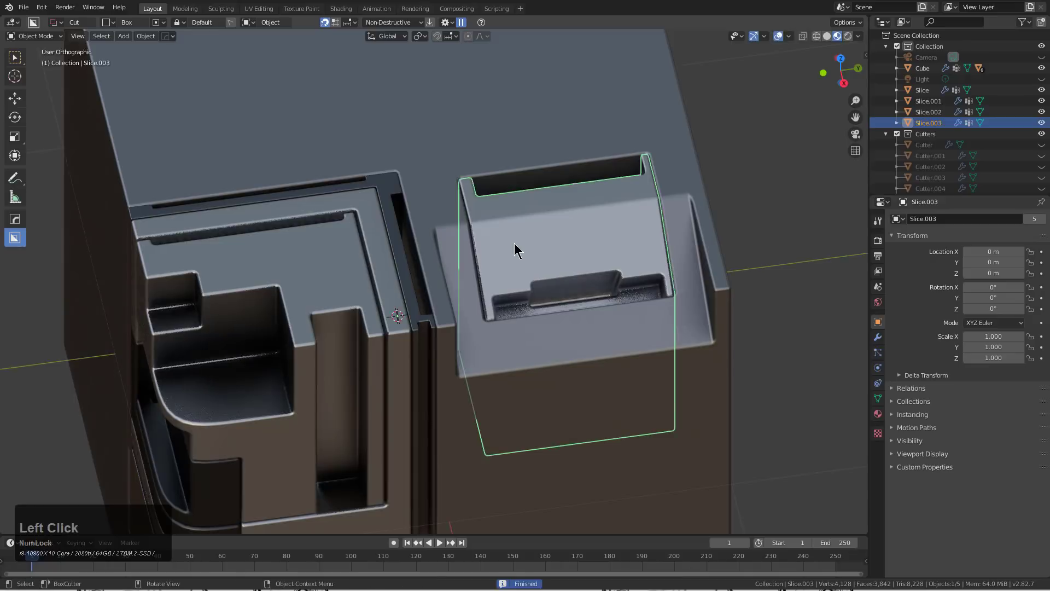
# Slice a larger rectangle out of the main cube around the sloped panel to form a surrounding frame.
pyautogui.moveTo(514, 243); pyautogui.dragTo(450, 186, button='middle')
pyautogui.hotkey('alt', 'a')
pyautogui.click(507, 202)
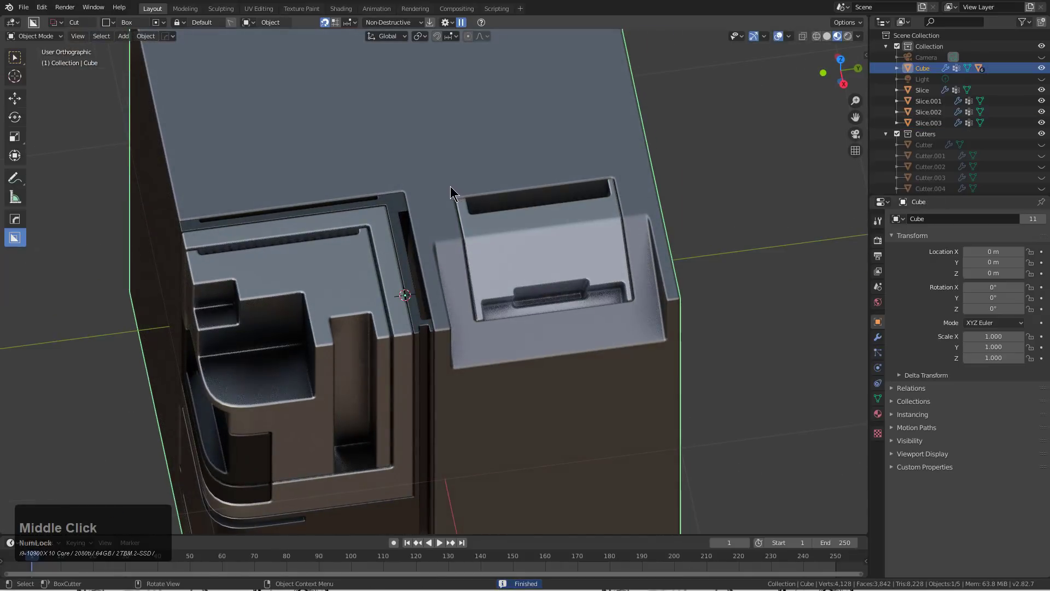
pyautogui.moveTo(484, 220); pyautogui.dragTo(651, 297)
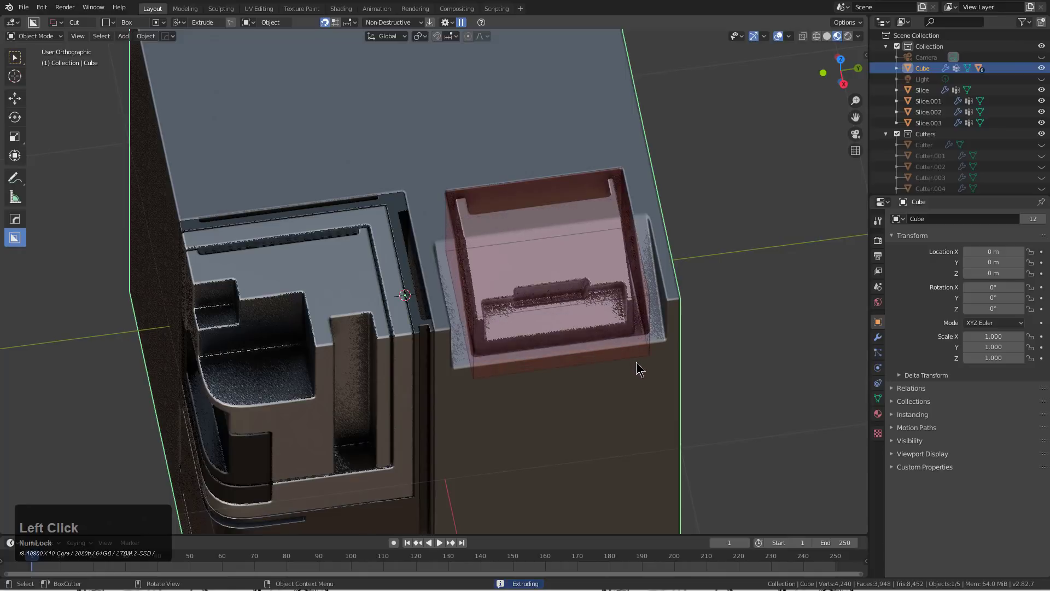
pyautogui.press('x')
pyautogui.click(631, 427)
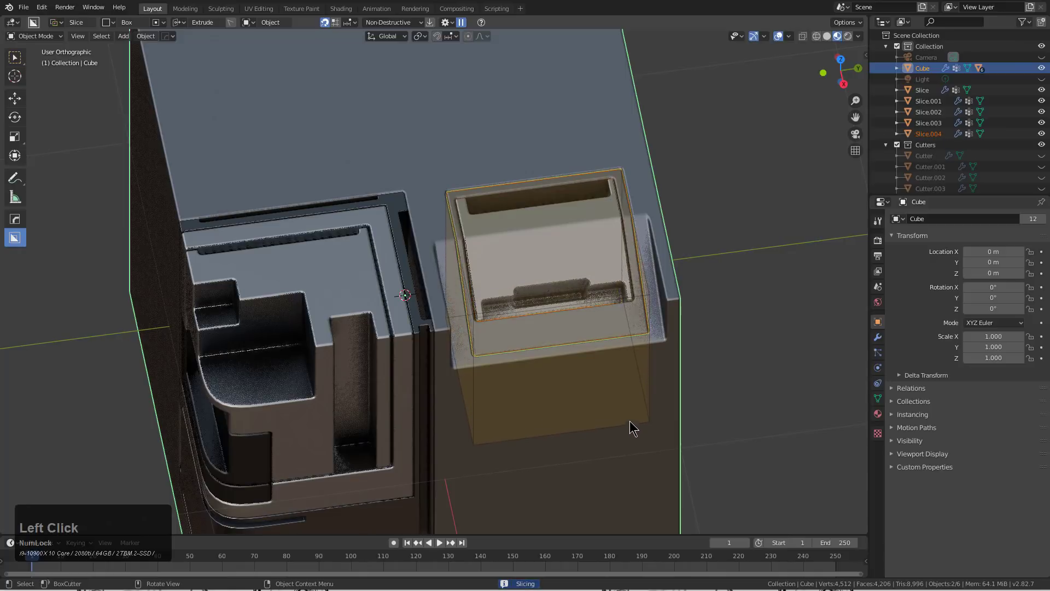
# Select the new frame slice around the sloped panel and assign it a dark material with Material Scroll.
pyautogui.click(583, 332)
pyautogui.hotkey('alt', 'm')
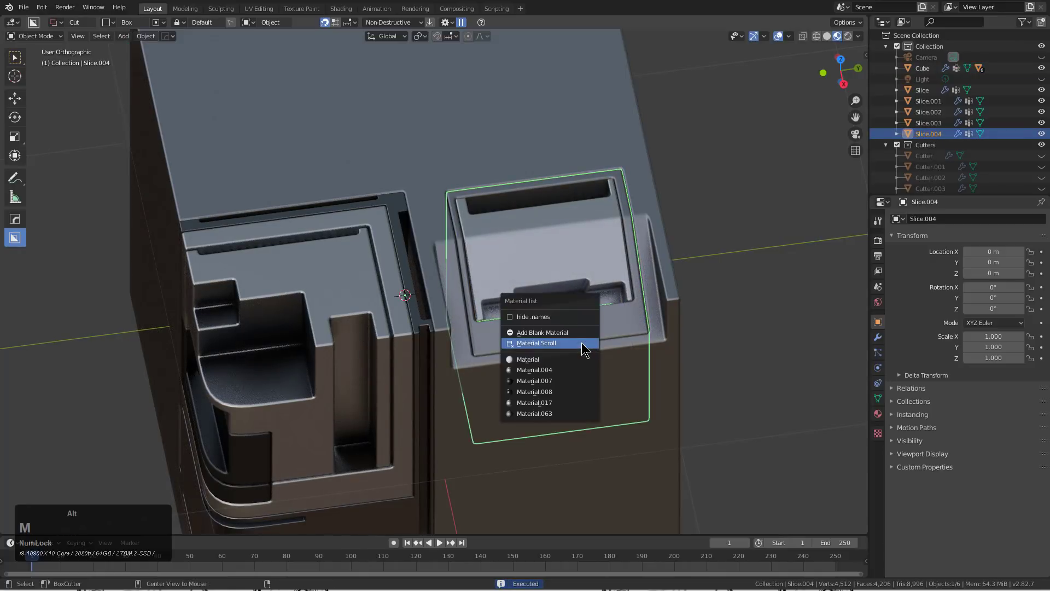
pyautogui.click(581, 345)
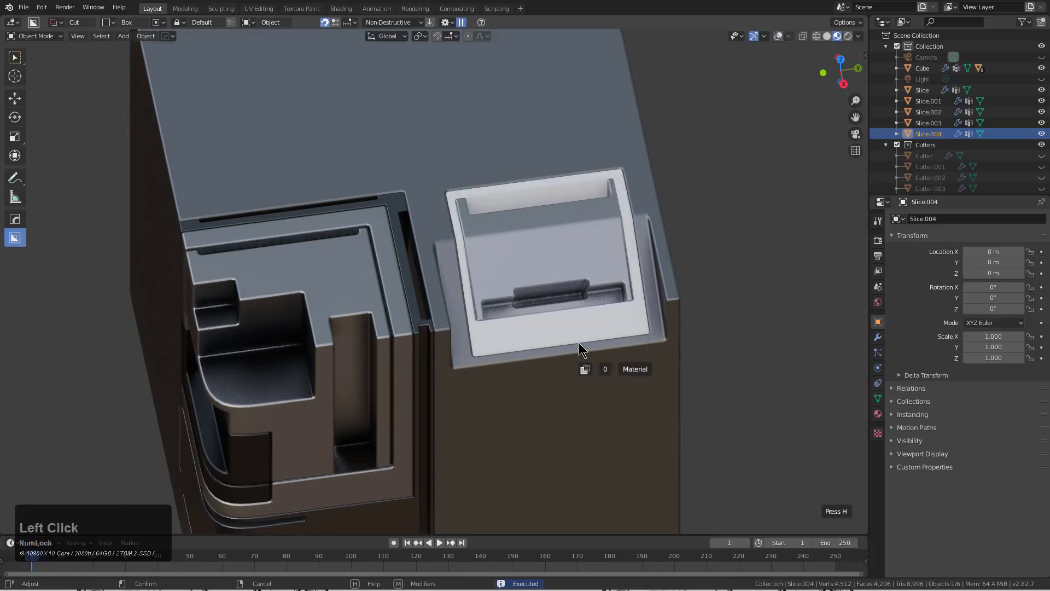
pyautogui.scroll(4, 578, 344)
pyautogui.scroll(2, 579, 343)
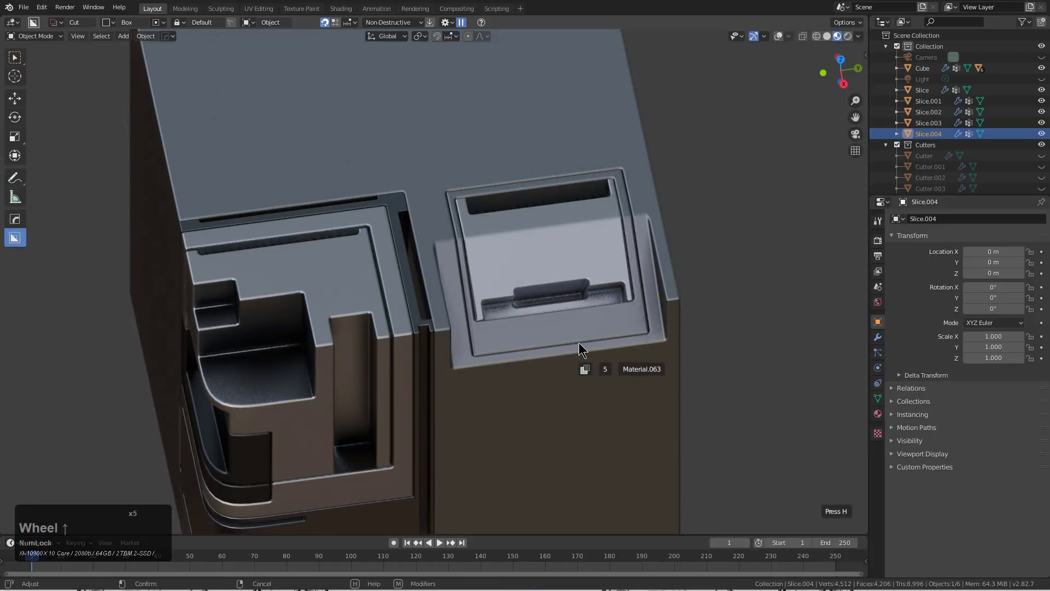
pyautogui.scroll(-1, 579, 342)
pyautogui.scroll(3, 579, 342)
pyautogui.click(579, 342)
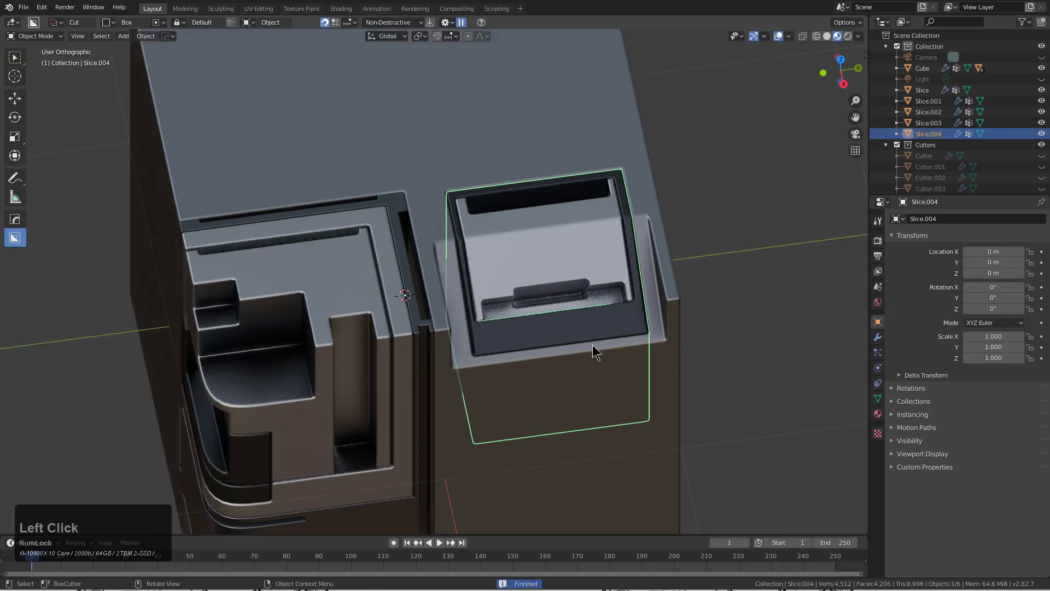
# Select all objects and mirror them across the X axis with the Hard Ops mirror gizmo.
pyautogui.scroll(-6, 592, 344)
pyautogui.press('a')
pyautogui.moveTo(486, 325); pyautogui.dragTo(550, 339, button='middle')
pyautogui.scroll(3, 492, 309)
pyautogui.press('a')
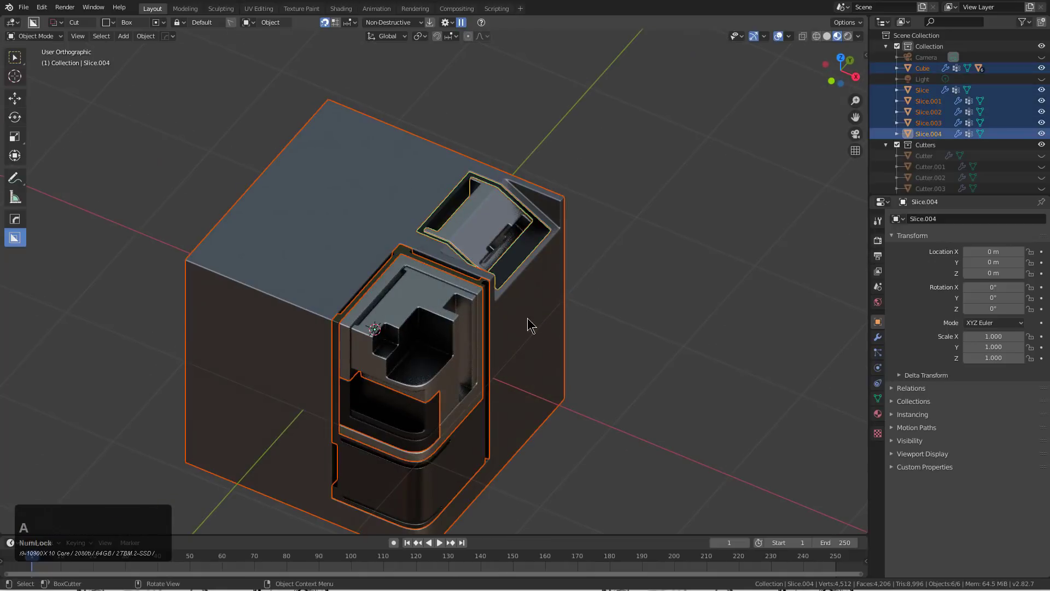
pyautogui.hotkey('alt', 'x')
pyautogui.click(456, 363)
pyautogui.moveTo(475, 348); pyautogui.dragTo(383, 331, button='middle')
pyautogui.scroll(2, 376, 318)
# Select only the mirrored cube and rerun Hard Ops Bevel on it to refresh its shading, and deselect everything.
pyautogui.click(573, 233)
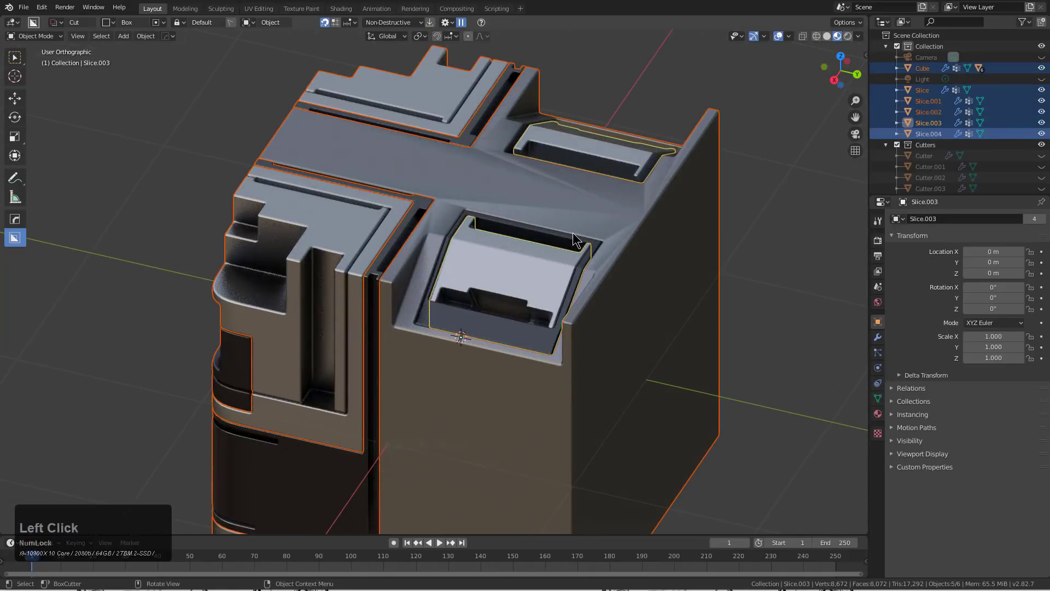
pyautogui.click(518, 200)
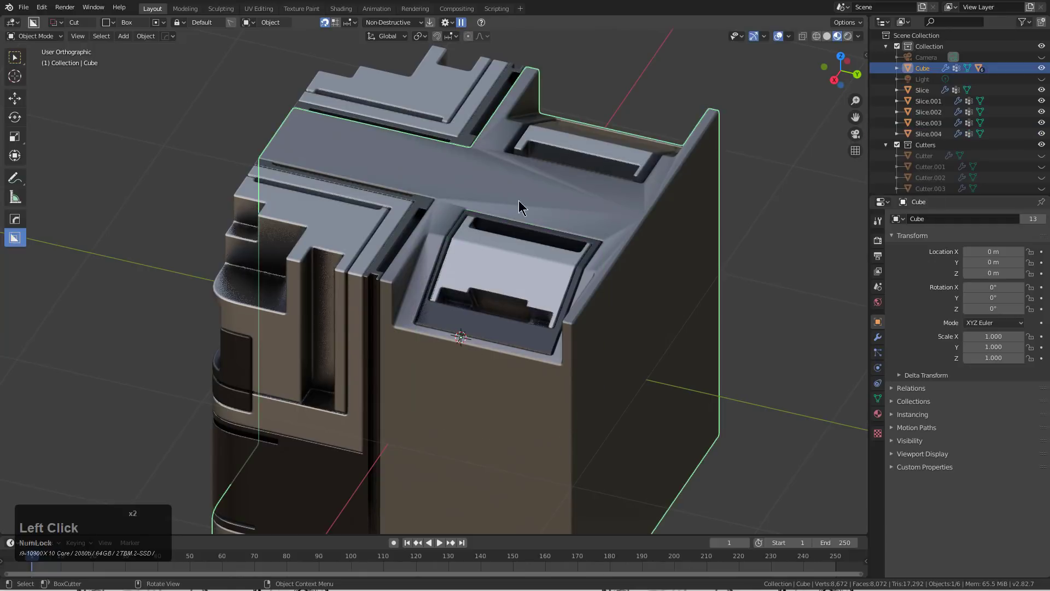
pyautogui.press('q')
pyautogui.click(557, 192)
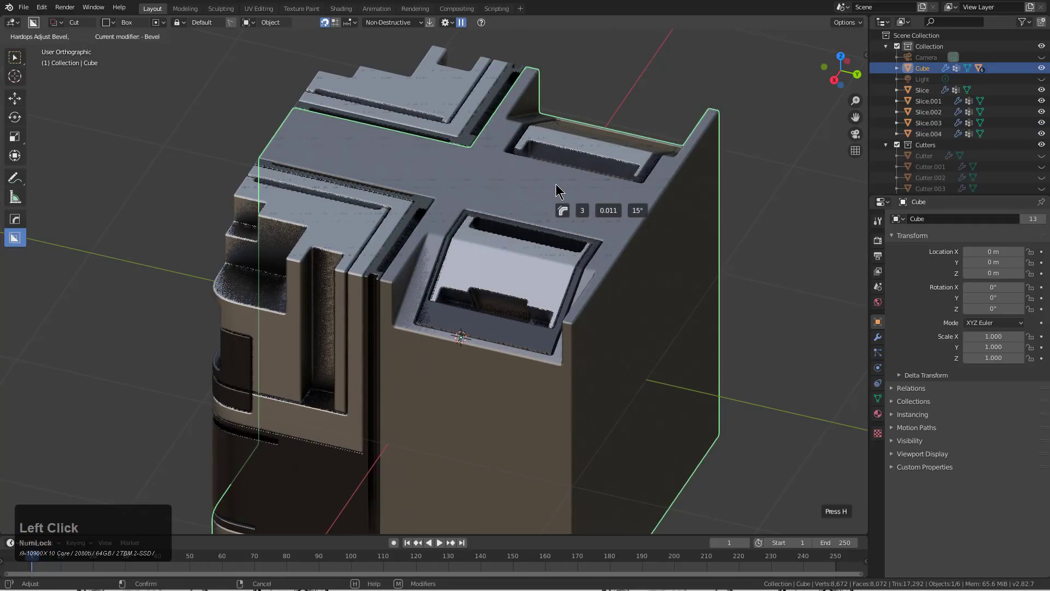
pyautogui.rightClick(556, 189)
pyautogui.moveTo(555, 184); pyautogui.dragTo(357, 198, button='middle')
pyautogui.press('a')
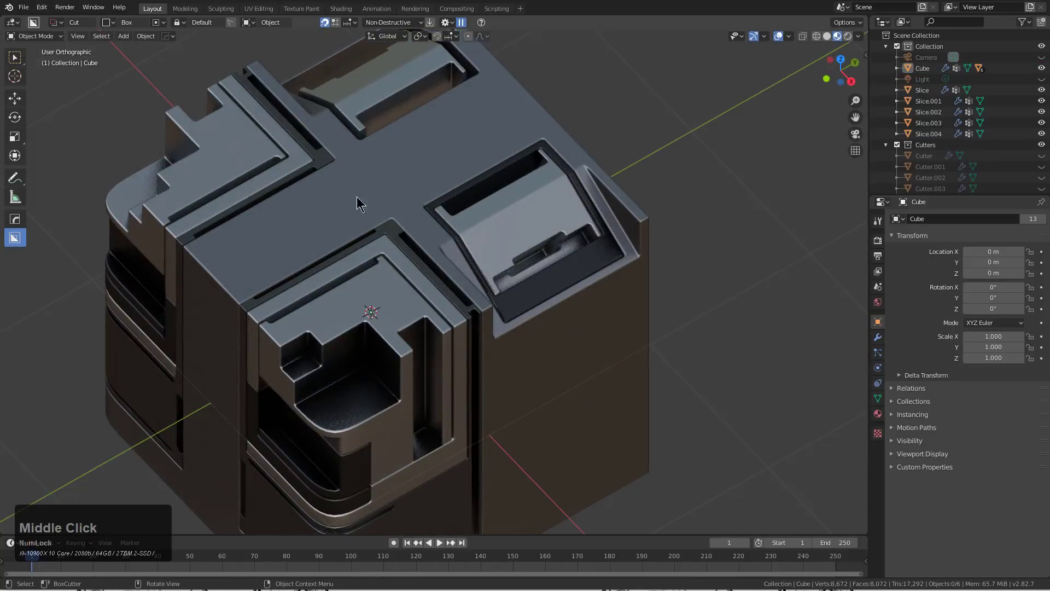
# Examine the mirrored block's cuts, panels and materials from several sides.
pyautogui.moveTo(339, 256); pyautogui.dragTo(405, 269, button='middle')
pyautogui.scroll(-1, 424, 294)
pyautogui.scroll(2, 411, 294)
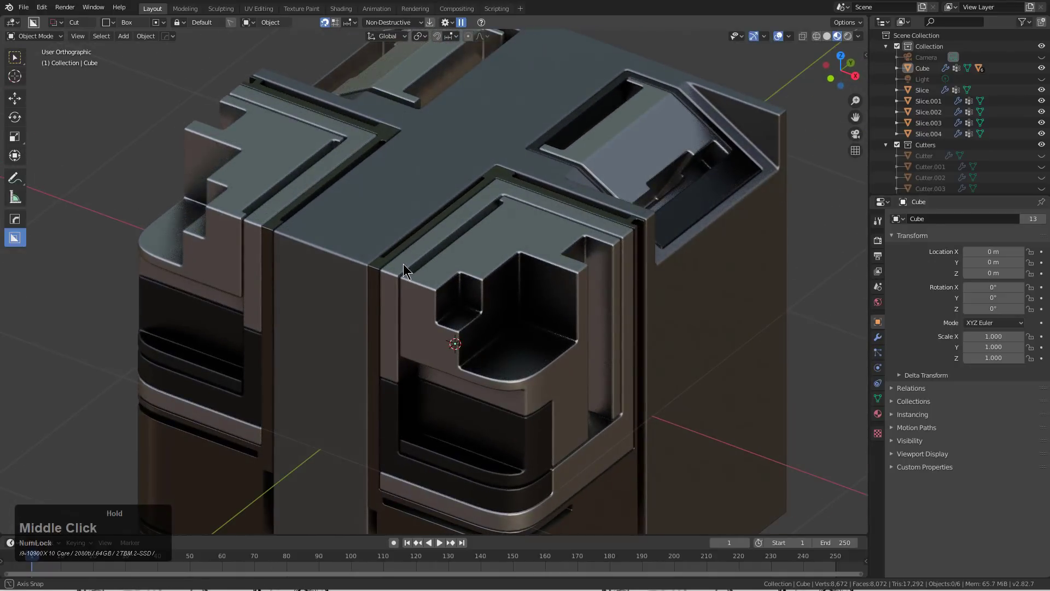
pyautogui.moveTo(467, 246); pyautogui.dragTo(514, 244, button='middle')
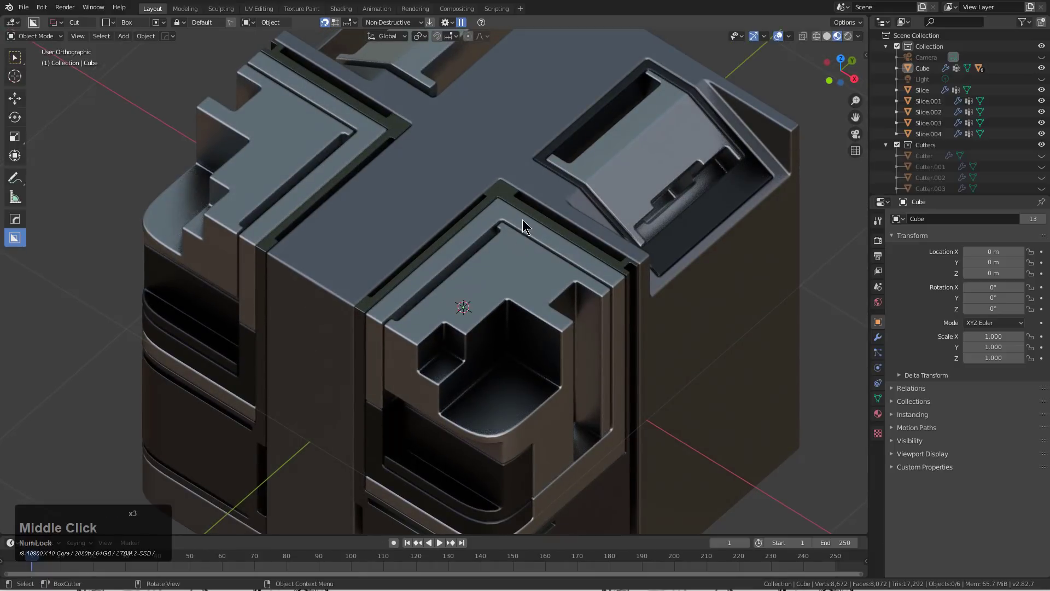
pyautogui.scroll(-2, 519, 219)
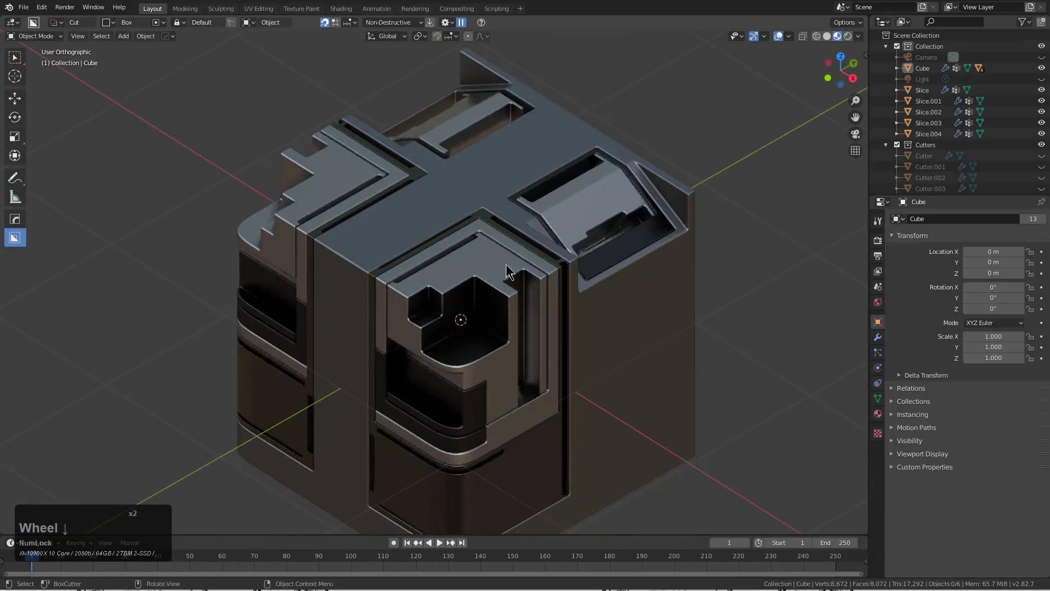
pyautogui.scroll(-2, 507, 271)
pyautogui.moveTo(507, 271); pyautogui.dragTo(541, 258, button='middle')
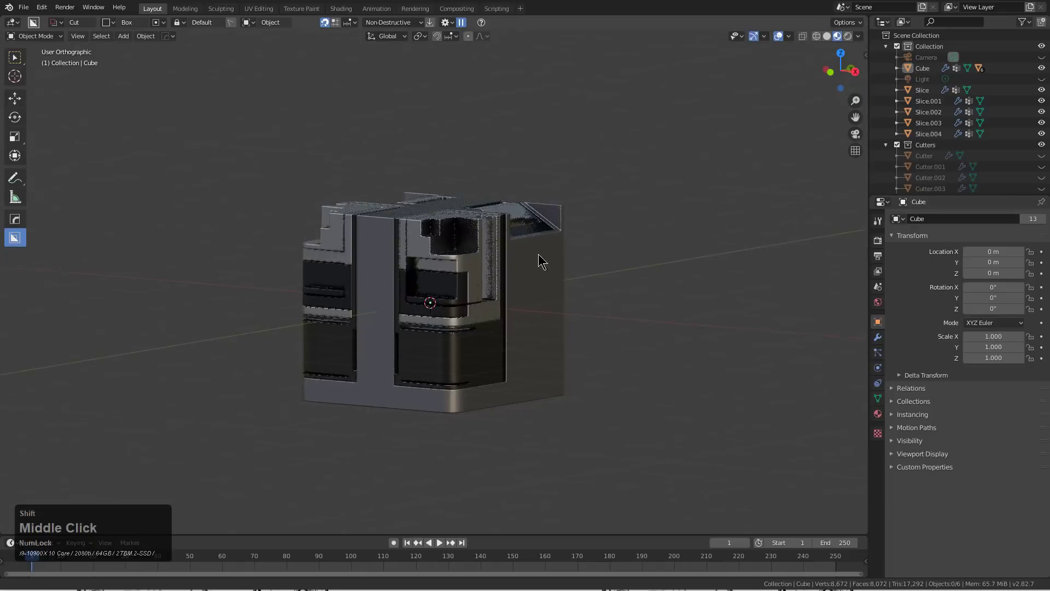
# Select all objects in front view and try to move them, first freely and then along Z.
pyautogui.press('KP_1')
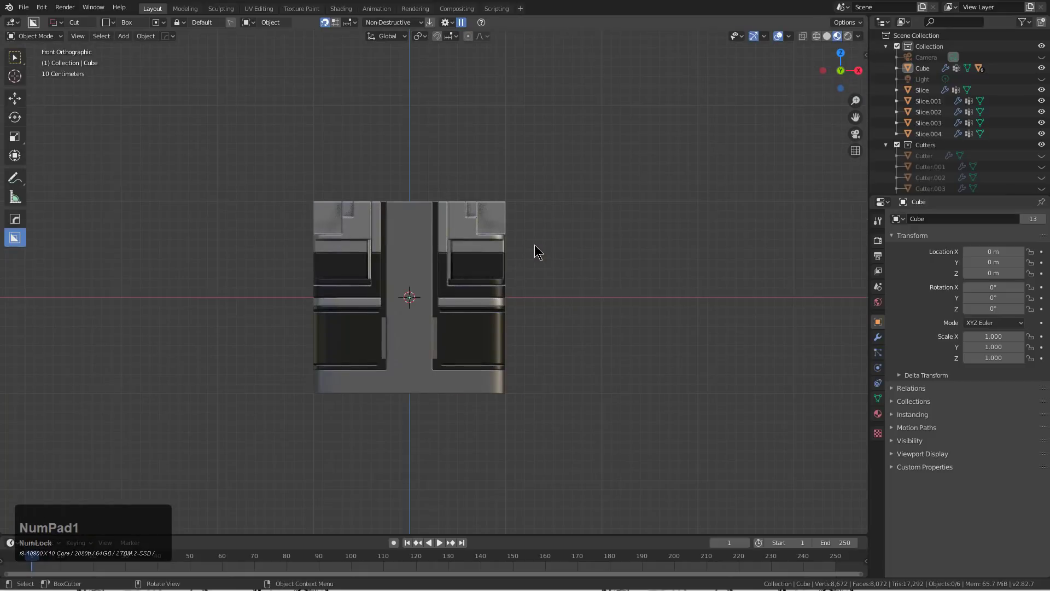
pyautogui.press('a')
pyautogui.scroll(1, 493, 297)
pyautogui.scroll(1, 494, 320)
pyautogui.press('g')
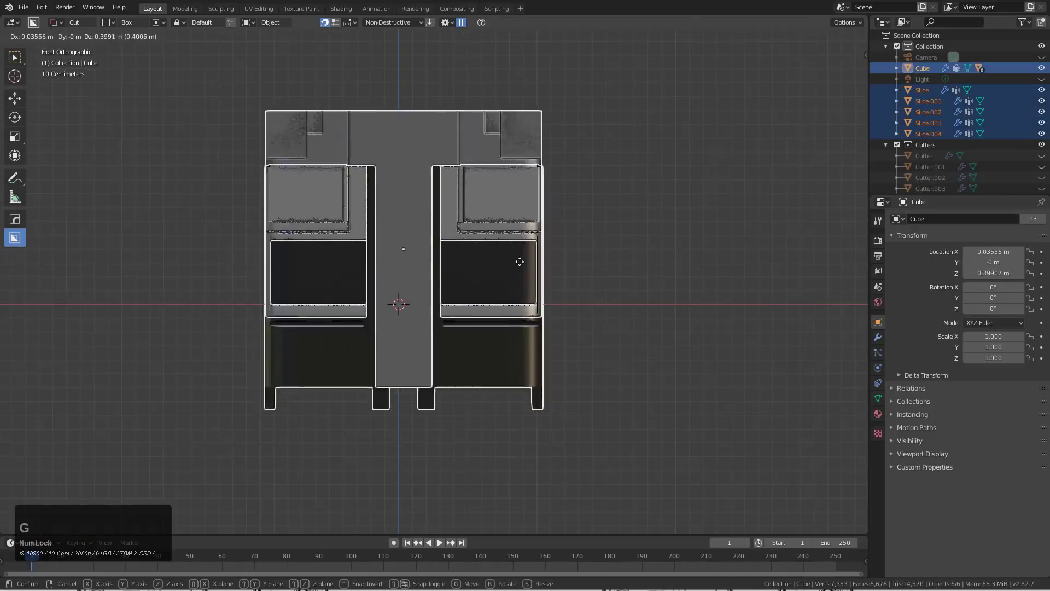
pyautogui.rightClick(524, 346)
pyautogui.press('g')
pyautogui.press('z')
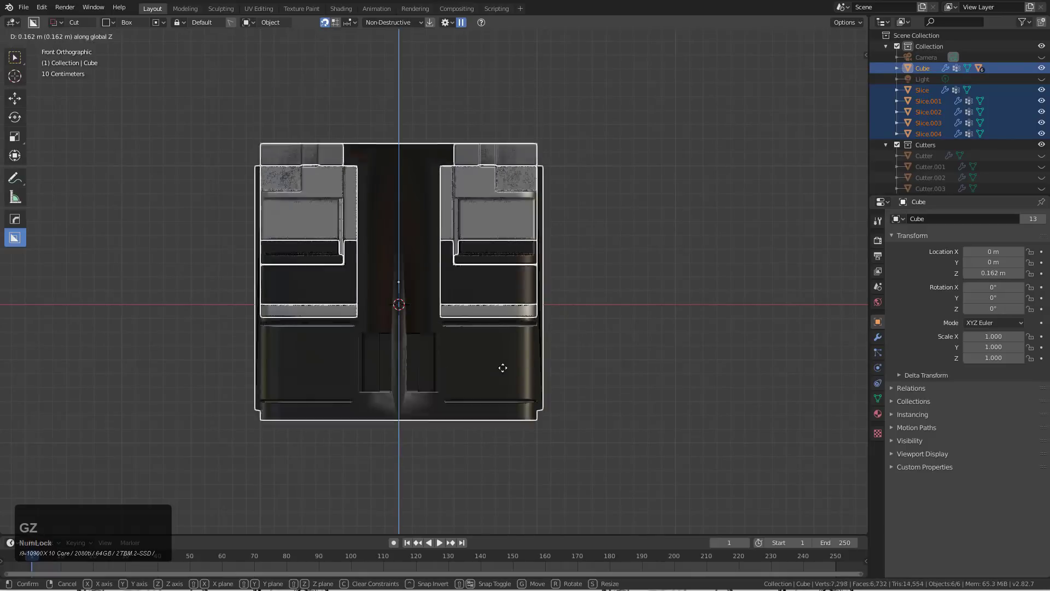
pyautogui.rightClick(555, 253)
# Parent the boolean cutters to the selected objects with the Hard Ops Late Parent operation.
pyautogui.moveTo(572, 227); pyautogui.dragTo(539, 262, button='middle')
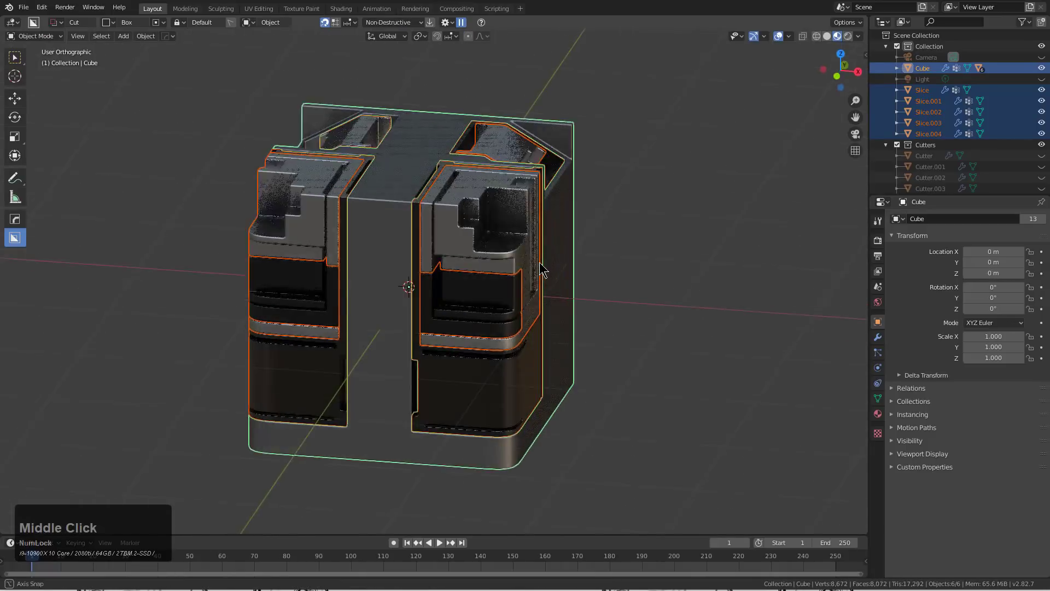
pyautogui.press('q')
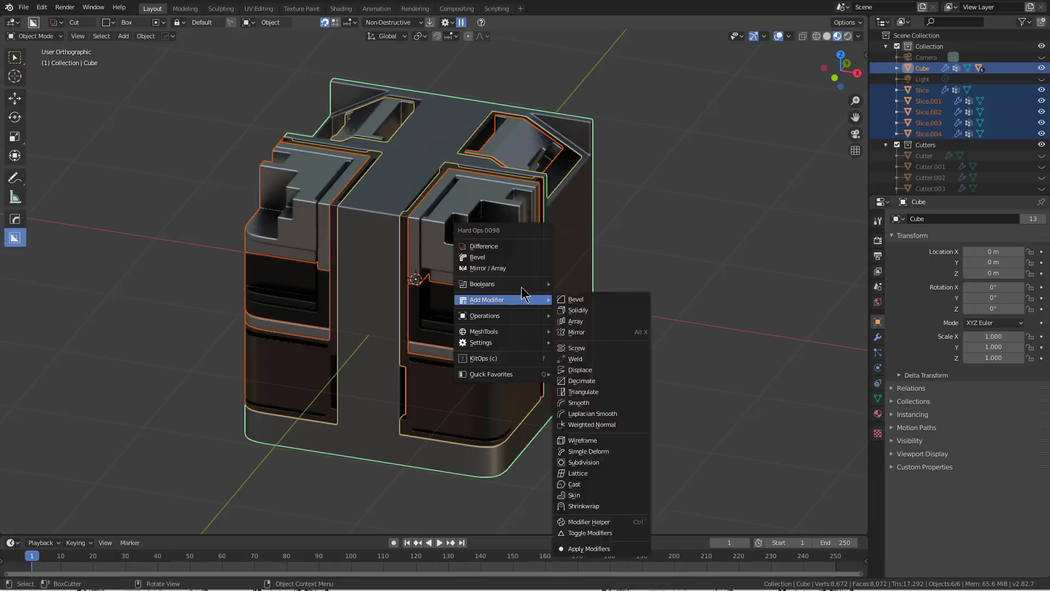
pyautogui.moveTo(517, 315)
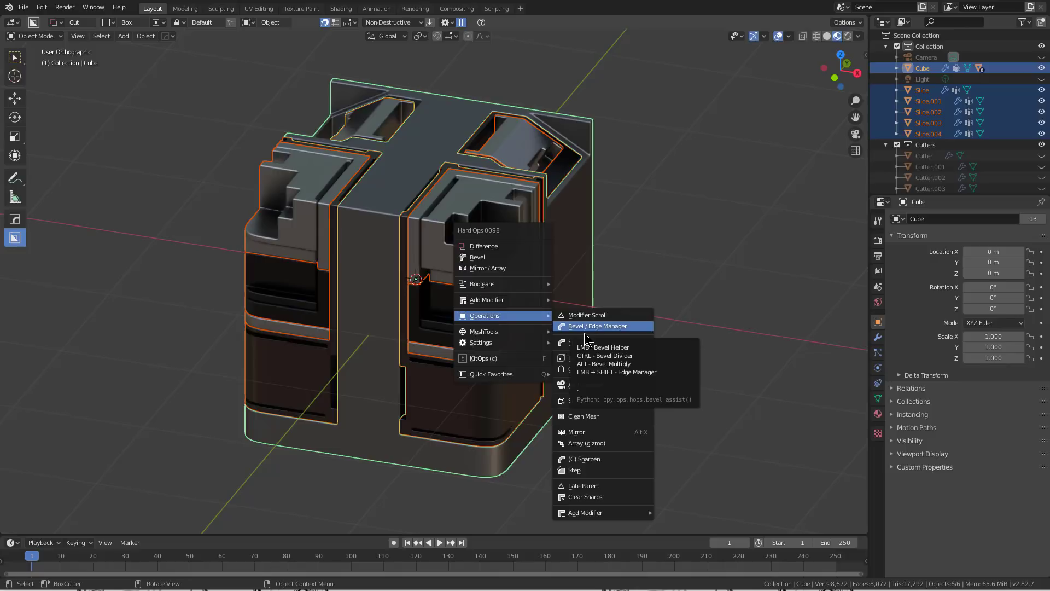
pyautogui.click(602, 486)
pyautogui.scroll(-2, 566, 424)
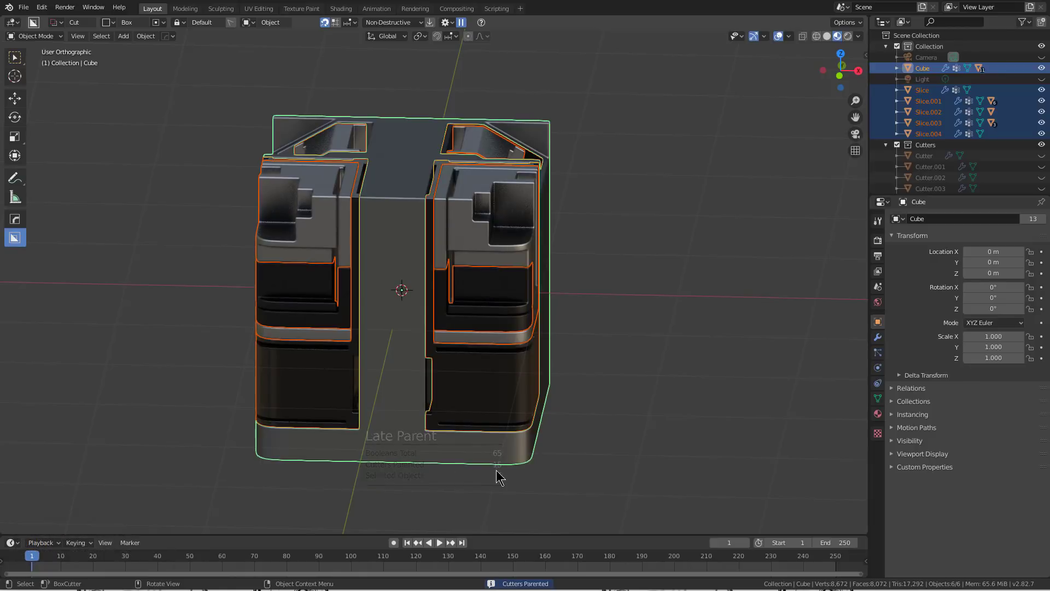
# Move all selected objects up along Z by about 2.94 m in front view.
pyautogui.press('g')
pyautogui.rightClick(548, 316)
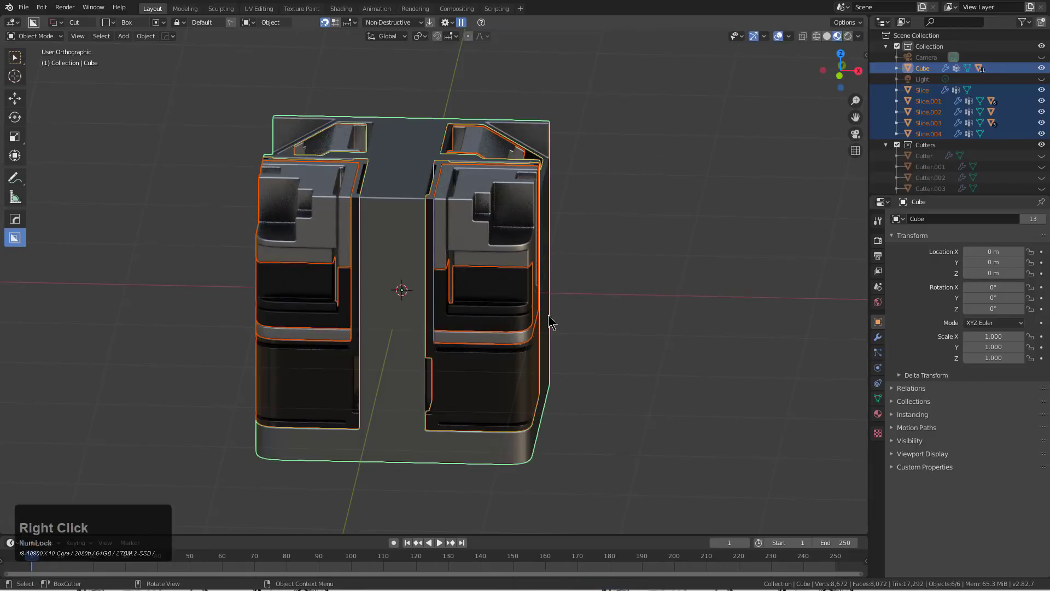
pyautogui.press('KP_1')
pyautogui.press('z')
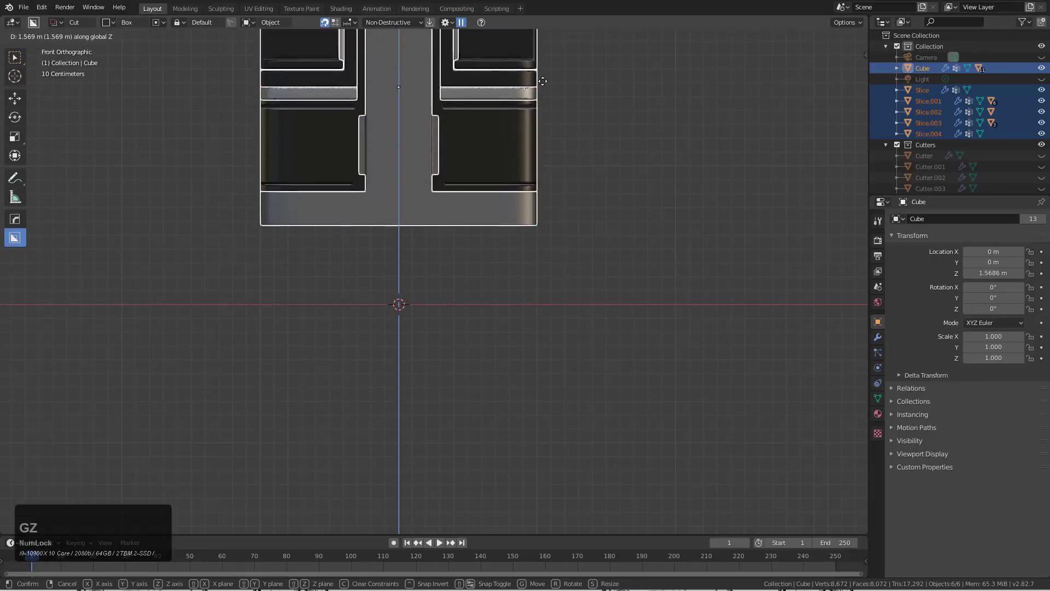
pyautogui.scroll(-3, 519, 227)
pyautogui.click(496, 128)
# Move the main cube's bottom face down along Z in Edit Mode to roughly double the body's height.
pyautogui.keyDown('shift'); pyautogui.moveTo(376, 126); pyautogui.dragTo(472, 204, button='middle'); pyautogui.keyUp('shift')
pyautogui.click(462, 245)
pyautogui.press('Tab')
pyautogui.press('3')
pyautogui.click(440, 242)
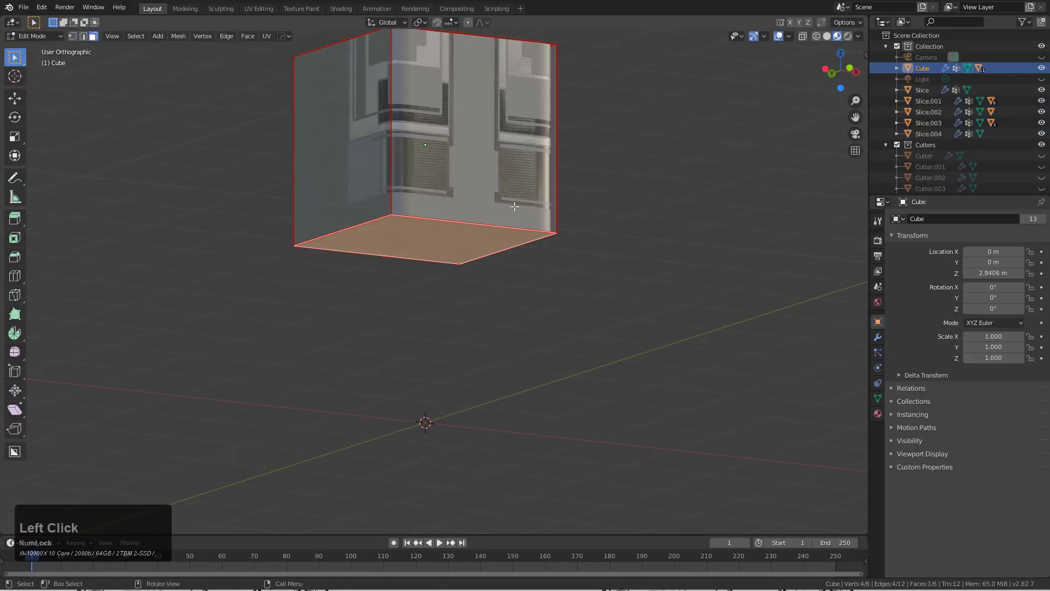
pyautogui.press('g')
pyautogui.press('z')
pyautogui.click(516, 403)
pyautogui.press('Tab')
pyautogui.moveTo(515, 403); pyautogui.dragTo(493, 302, button='middle')
pyautogui.scroll(-2, 464, 344)
pyautogui.hotkey('alt', 'a')
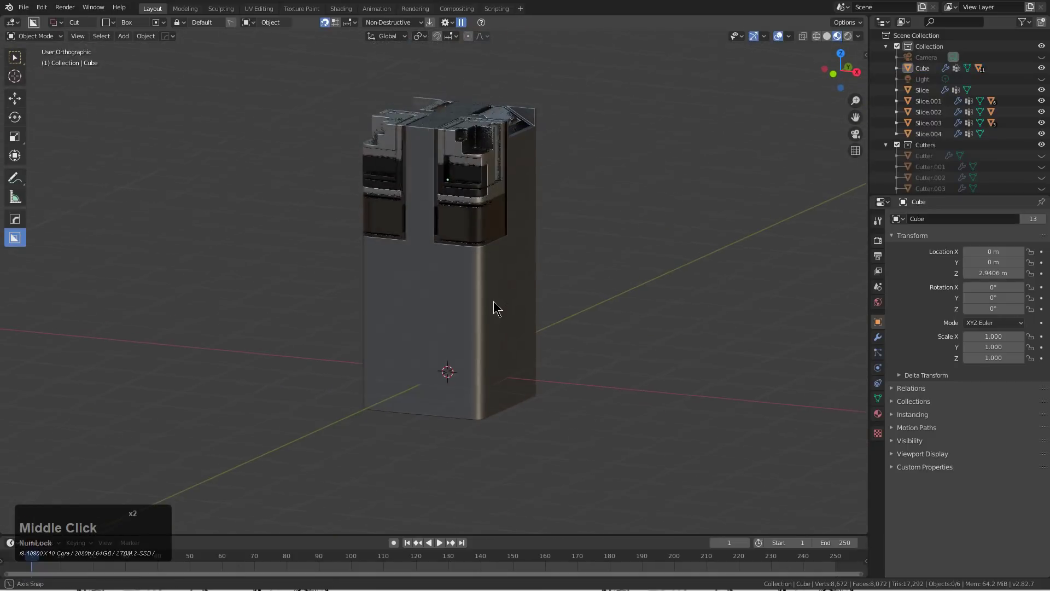
# Add a sphere empty at the world origin and enlarge its display size to about 1.7.
pyautogui.hotkey('shift', 'a')
pyautogui.click(464, 398)
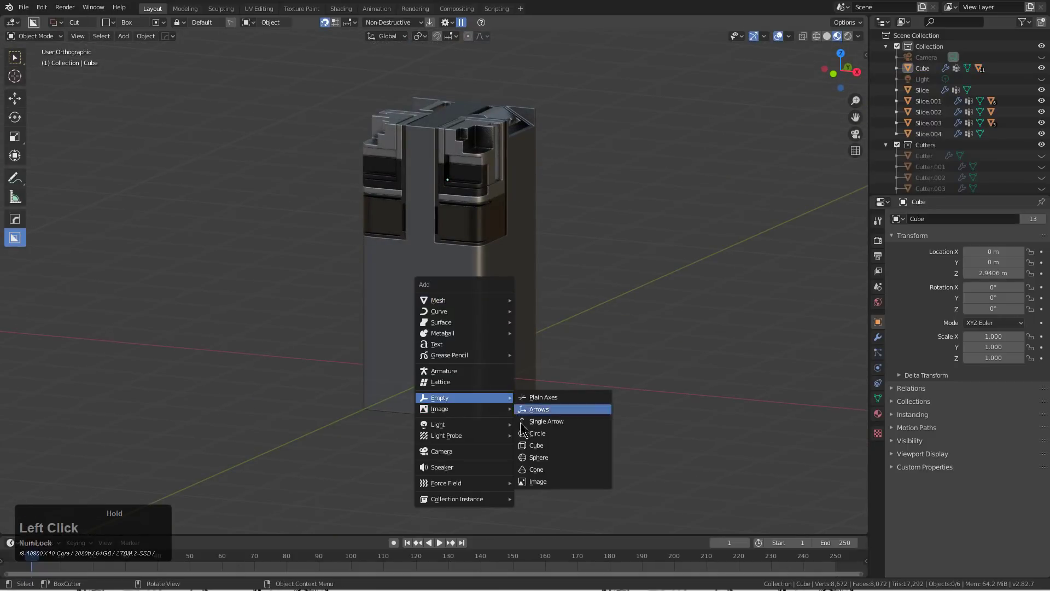
pyautogui.click(530, 462)
pyautogui.rightClick(454, 395)
pyautogui.click(454, 394)
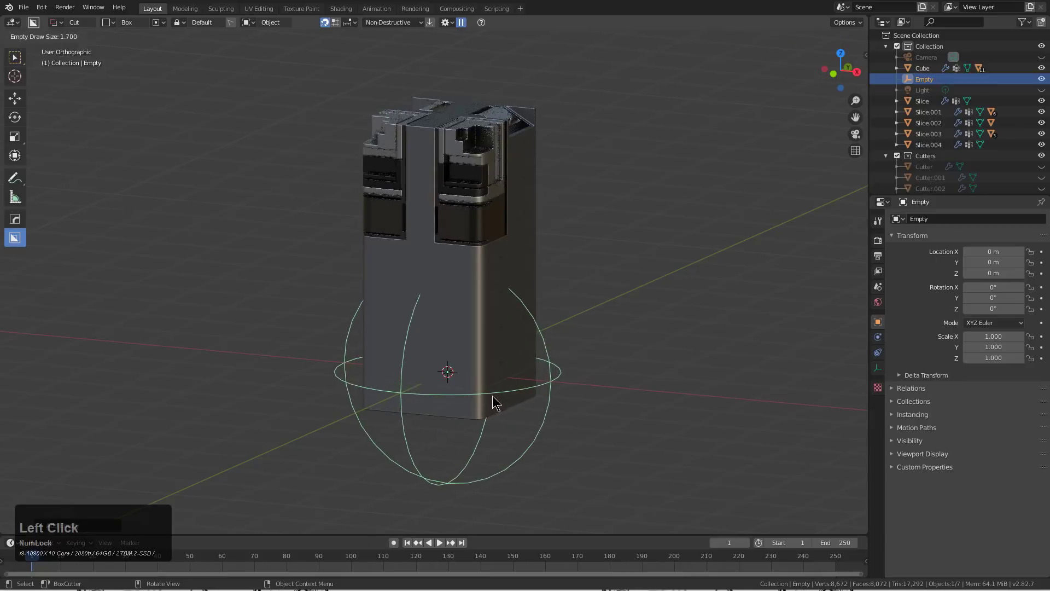
pyautogui.middleClick(498, 333)
# Try to mirror all objects across the sphere empty along Z with Hard Ops Mirror, and undo it.
pyautogui.press('a')
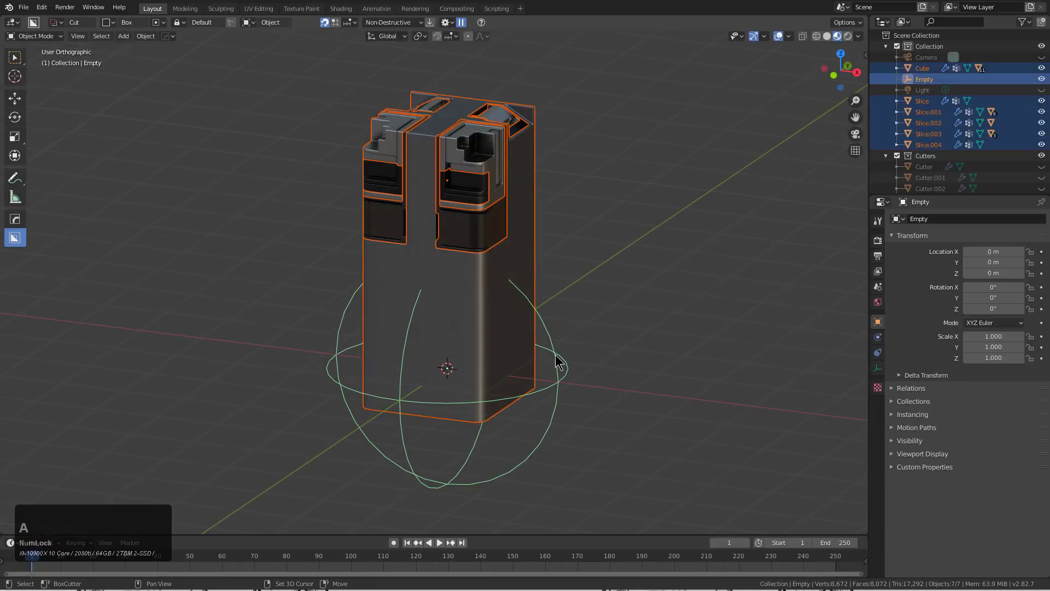
pyautogui.keyDown('shift'); pyautogui.click(558, 387); pyautogui.keyUp('shift')
pyautogui.scroll(-3, 557, 388)
pyautogui.keyDown('shift'); pyautogui.click(504, 358); pyautogui.keyUp('shift')
pyautogui.hotkey('alt', 'x')
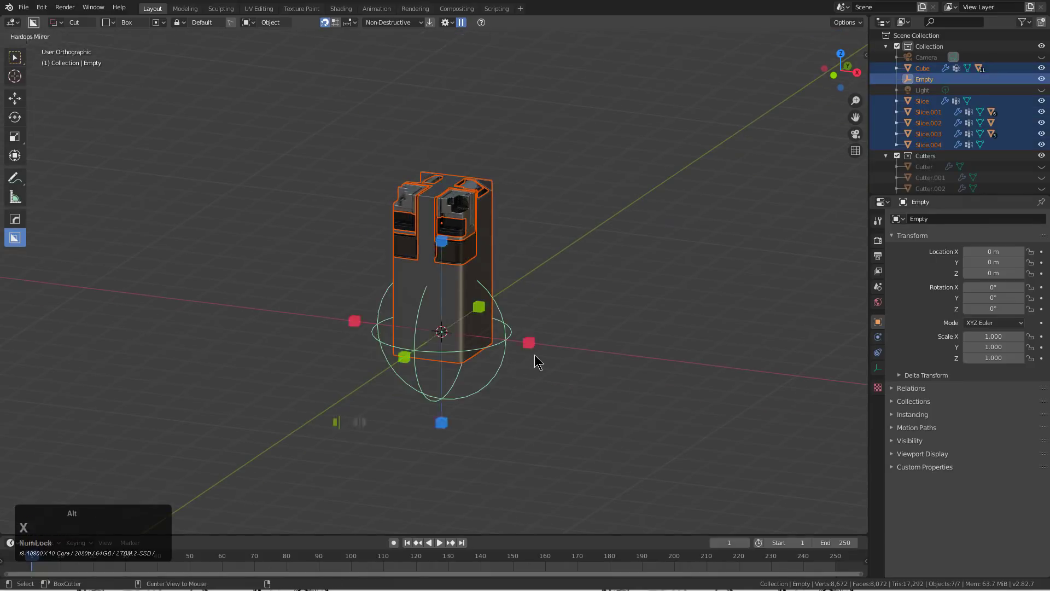
pyautogui.moveTo(493, 364); pyautogui.dragTo(475, 359, button='middle')
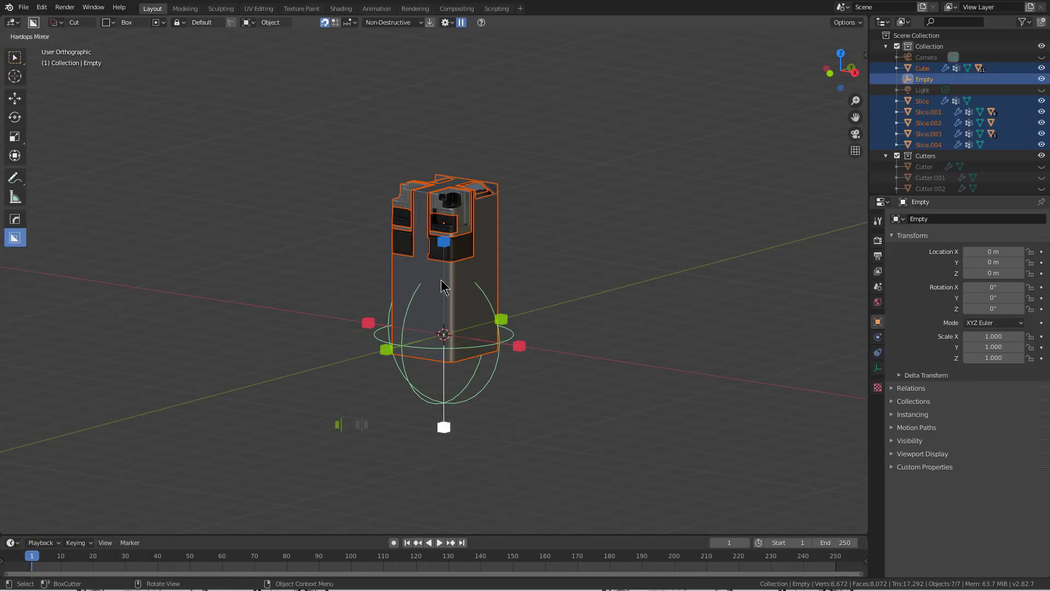
pyautogui.click(443, 248)
pyautogui.moveTo(461, 338)
pyautogui.mouseDown(button='middle')
pyautogui.moveTo(424, 356)
pyautogui.moveTo(313, 344)
pyautogui.moveTo(478, 350)
pyautogui.mouseUp(button='middle')
pyautogui.scroll(3, 478, 347)
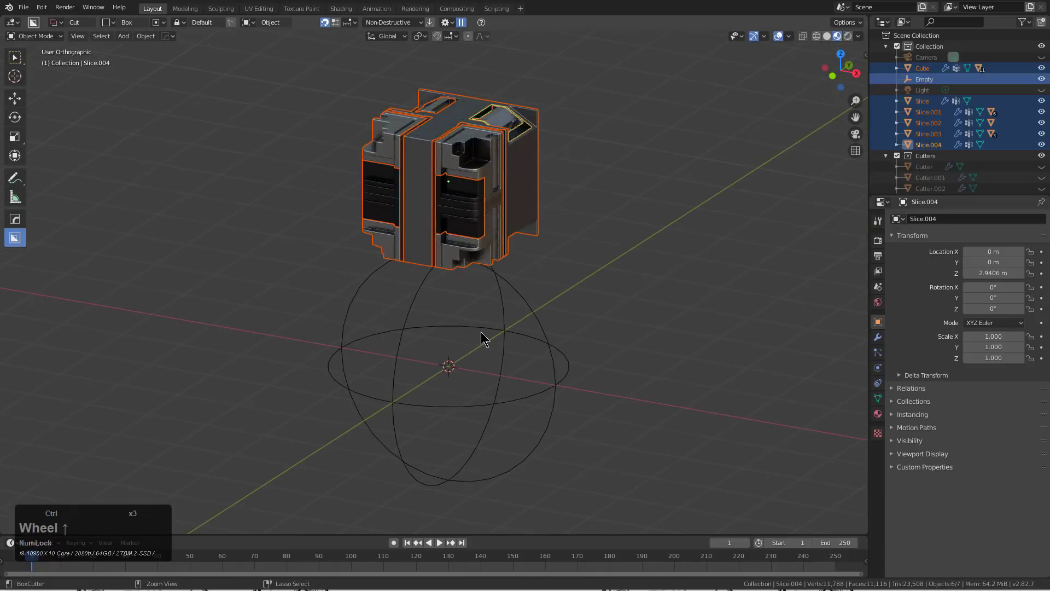
pyautogui.hotkey('ctrl', 'z')
# Run Hard Ops Smart Apply on all selected objects with the main cube as the active object.
pyautogui.scroll(2, 493, 289)
pyautogui.press('a')
pyautogui.moveTo(480, 298); pyautogui.dragTo(486, 274, button='middle')
pyautogui.scroll(-1, 486, 275)
pyautogui.moveTo(549, 77); pyautogui.dragTo(319, 296)
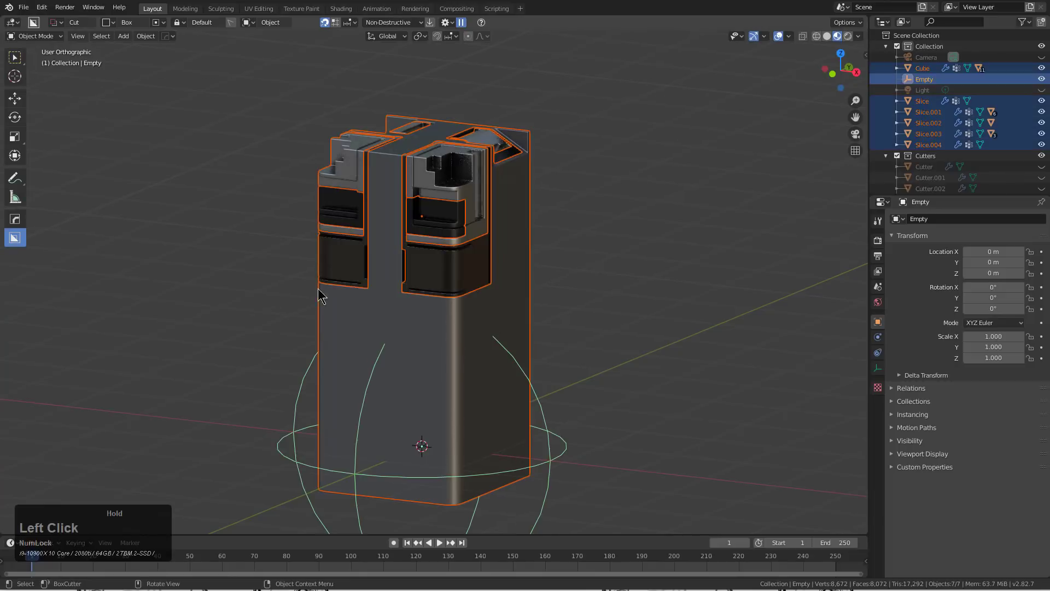
pyautogui.press('q')
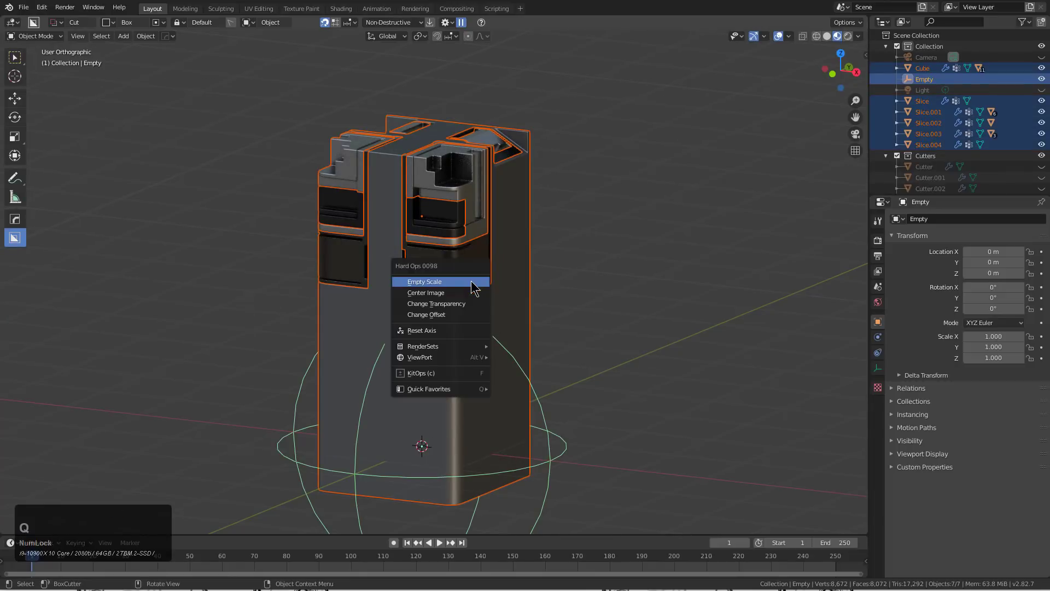
pyautogui.keyDown('shift'); pyautogui.click(530, 250); pyautogui.keyUp('shift')
pyautogui.press('q')
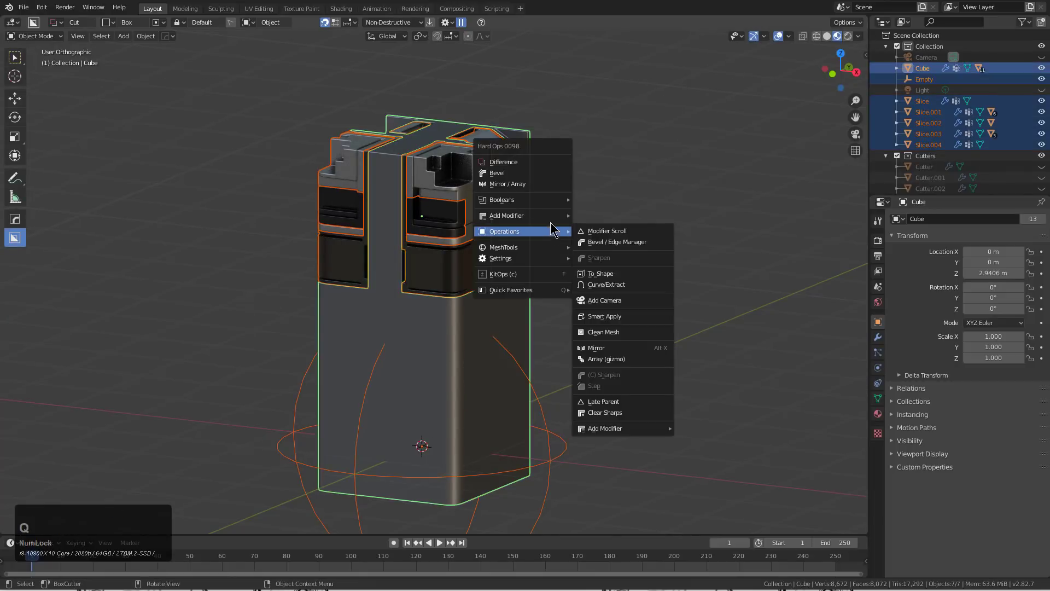
pyautogui.moveTo(550, 234)
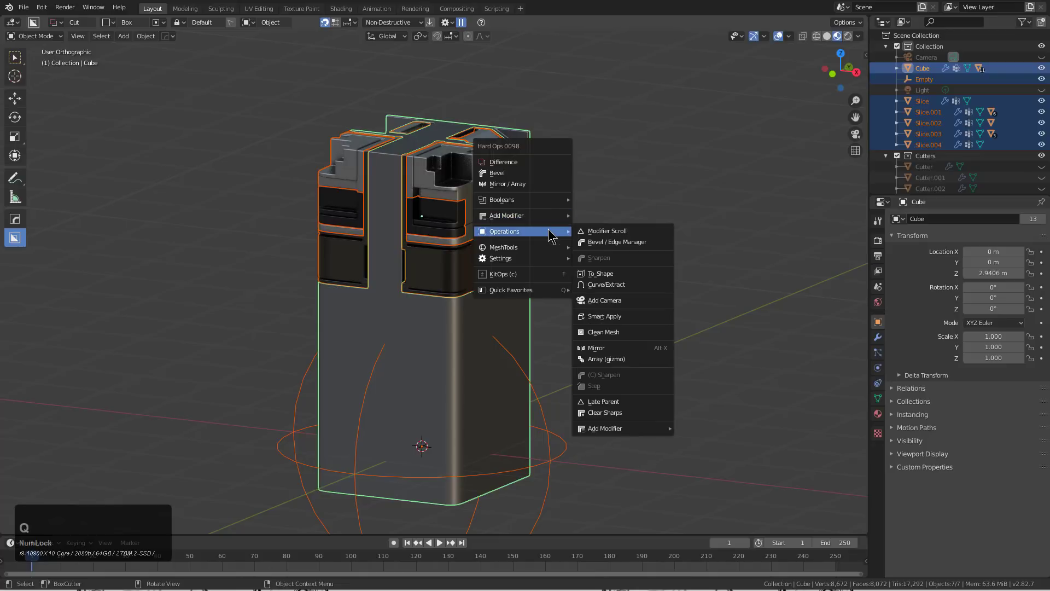
pyautogui.click(610, 316)
pyautogui.moveTo(593, 302); pyautogui.dragTo(548, 306, button='middle')
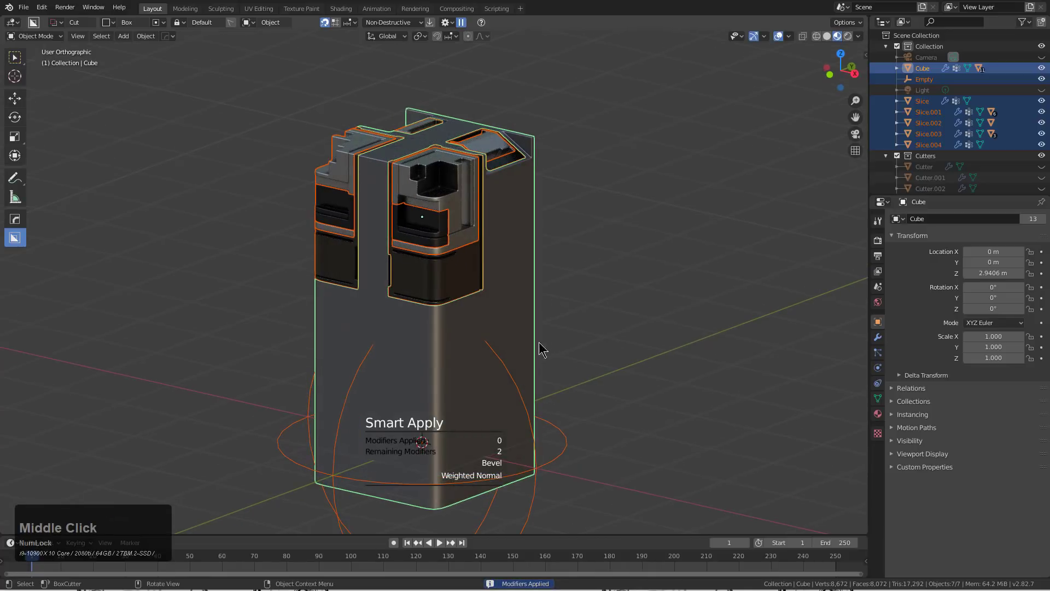
# Make the sphere empty active and mirror all selected objects across it along Z, duplicating the detailed top at the lower end.
pyautogui.moveTo(539, 349); pyautogui.dragTo(476, 406, button='middle')
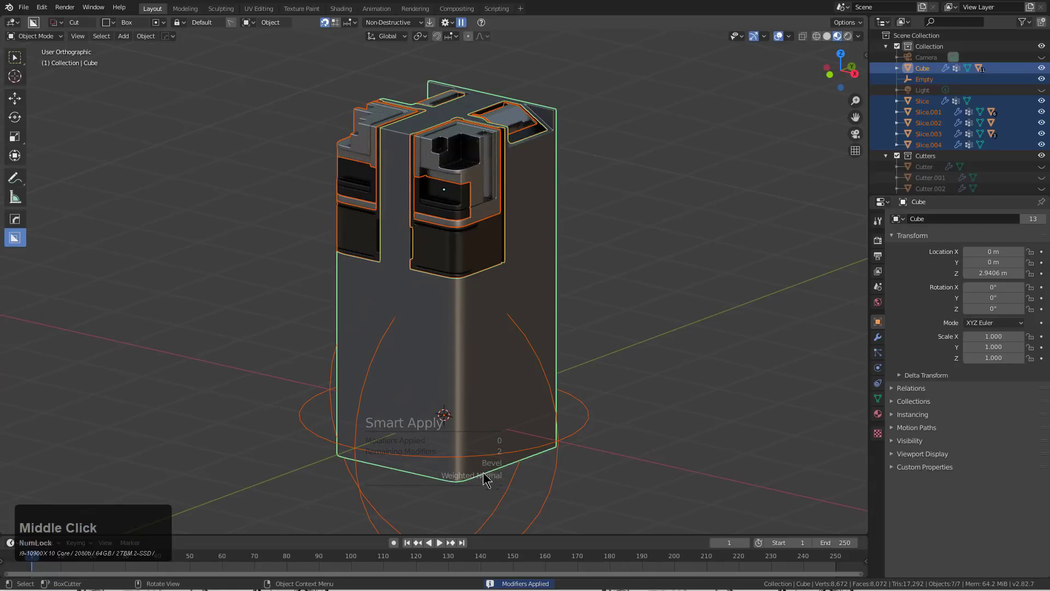
pyautogui.moveTo(553, 369); pyautogui.dragTo(550, 380, button='middle')
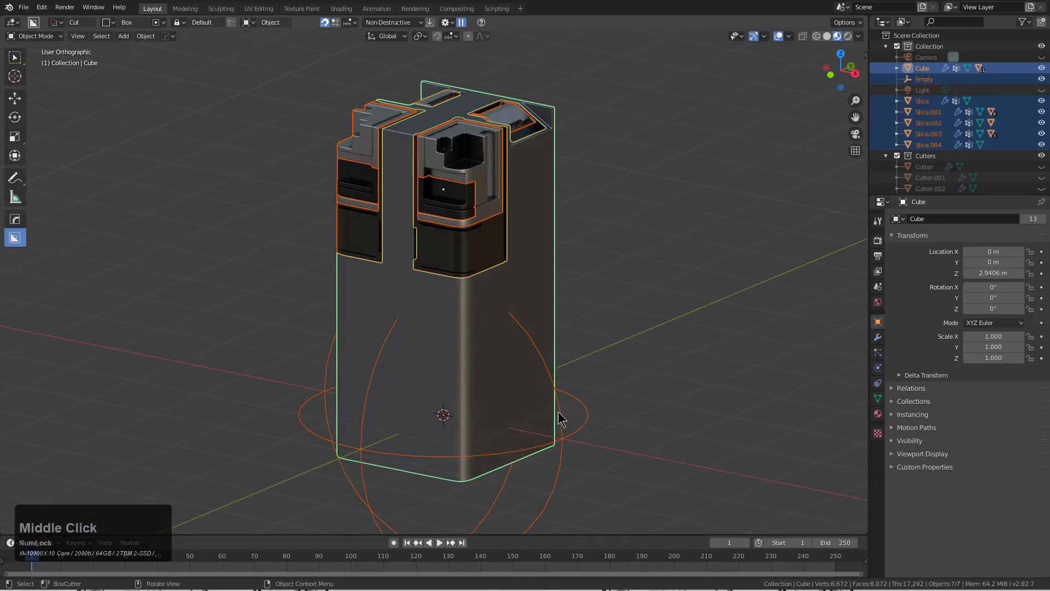
pyautogui.keyDown('shift'); pyautogui.click(574, 426); pyautogui.keyUp('shift')
pyautogui.hotkey('alt', 'x')
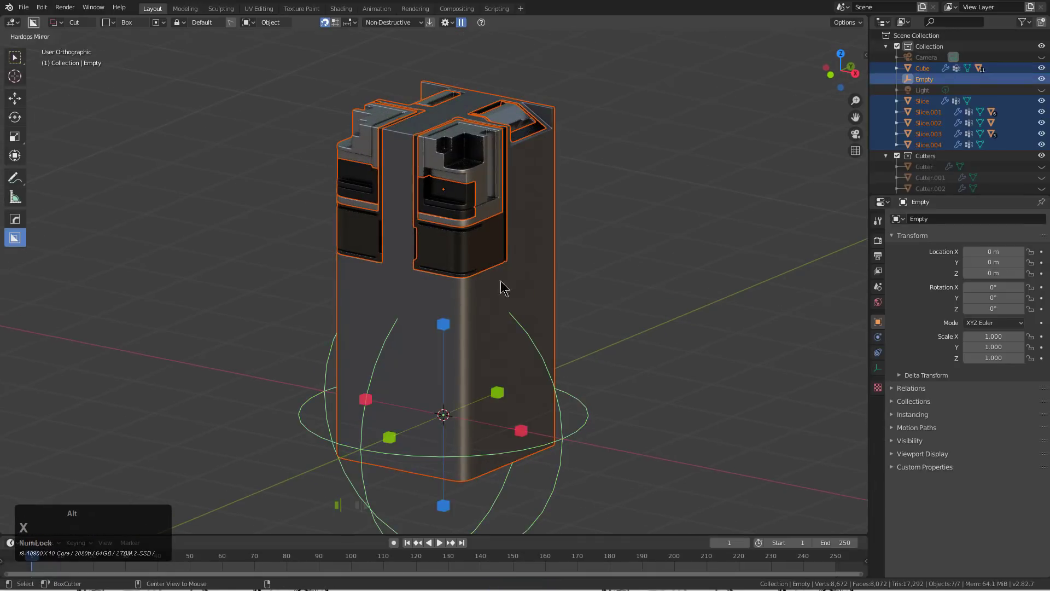
pyautogui.click(444, 324)
pyautogui.scroll(-4, 455, 331)
pyautogui.moveTo(459, 338); pyautogui.dragTo(520, 359, button='middle')
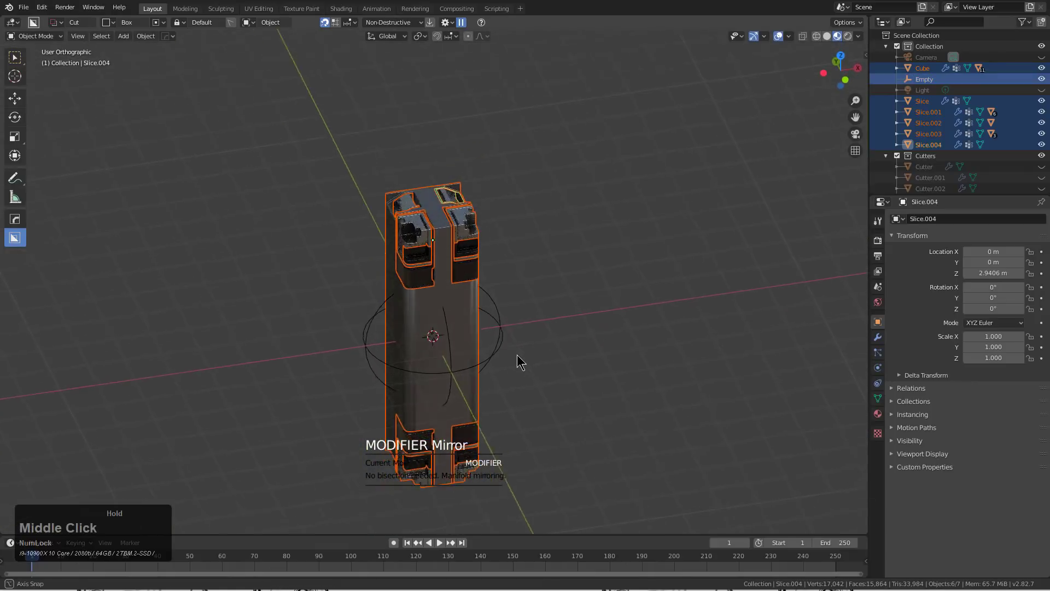
# Inspect the meshes of the notched upper corner piece and the dark insert below it in Edit Mode.
pyautogui.scroll(3, 486, 269)
pyautogui.click(416, 181)
pyautogui.press('Tab')
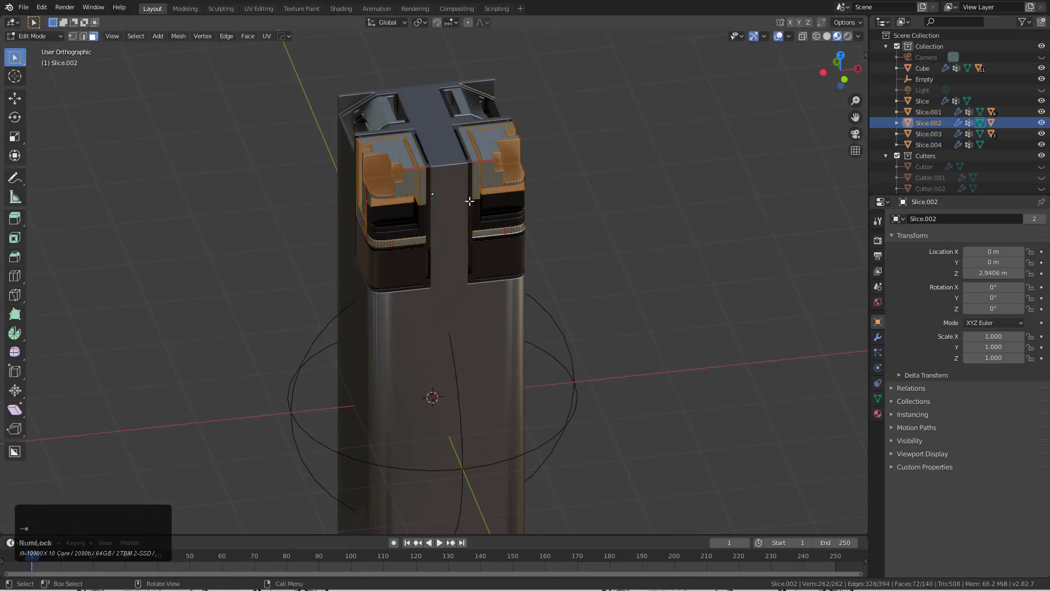
pyautogui.scroll(3, 493, 181)
pyautogui.press('Tab')
pyautogui.click(543, 175)
pyautogui.press('Tab')
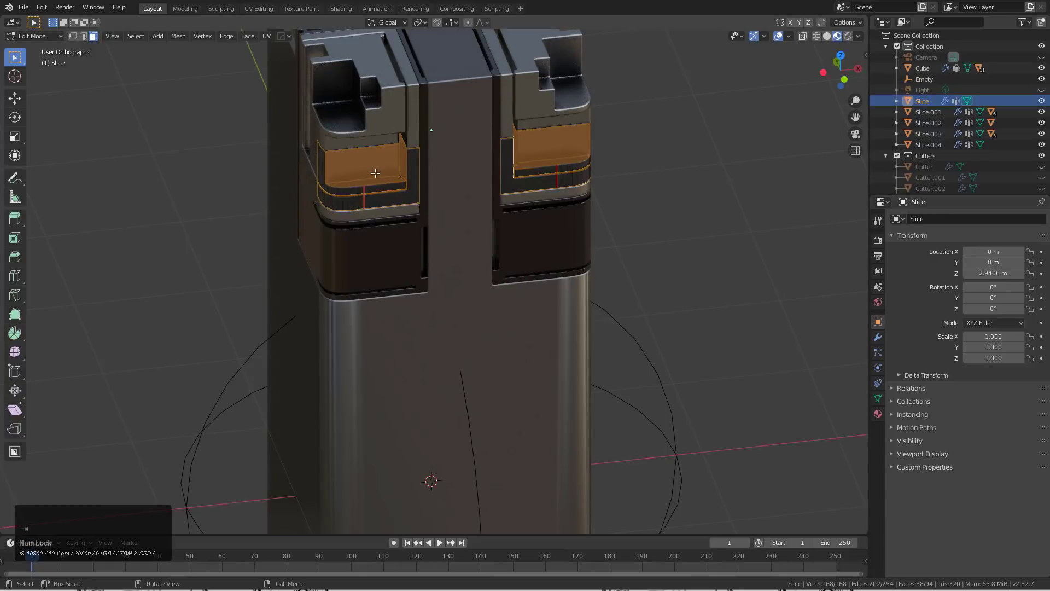
pyautogui.press('Tab')
pyautogui.scroll(-3, 569, 305)
pyautogui.moveTo(569, 305); pyautogui.dragTo(510, 281, button='middle')
# Mirror all objects across the sphere empty along X with Hard Ops Mirror, and clear the selection.
pyautogui.press('a')
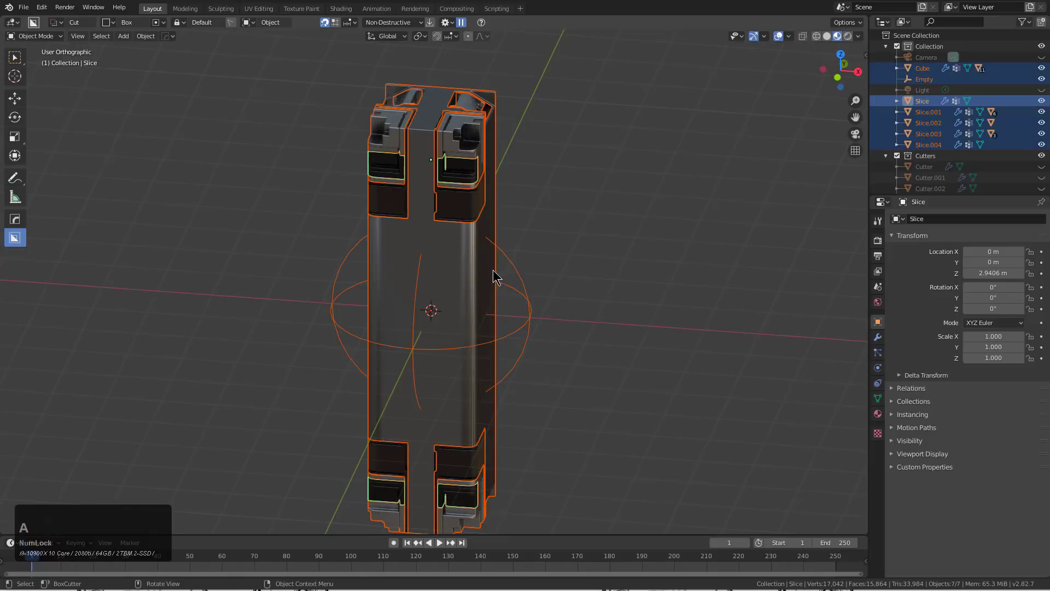
pyautogui.keyDown('shift'); pyautogui.click(535, 308); pyautogui.keyUp('shift')
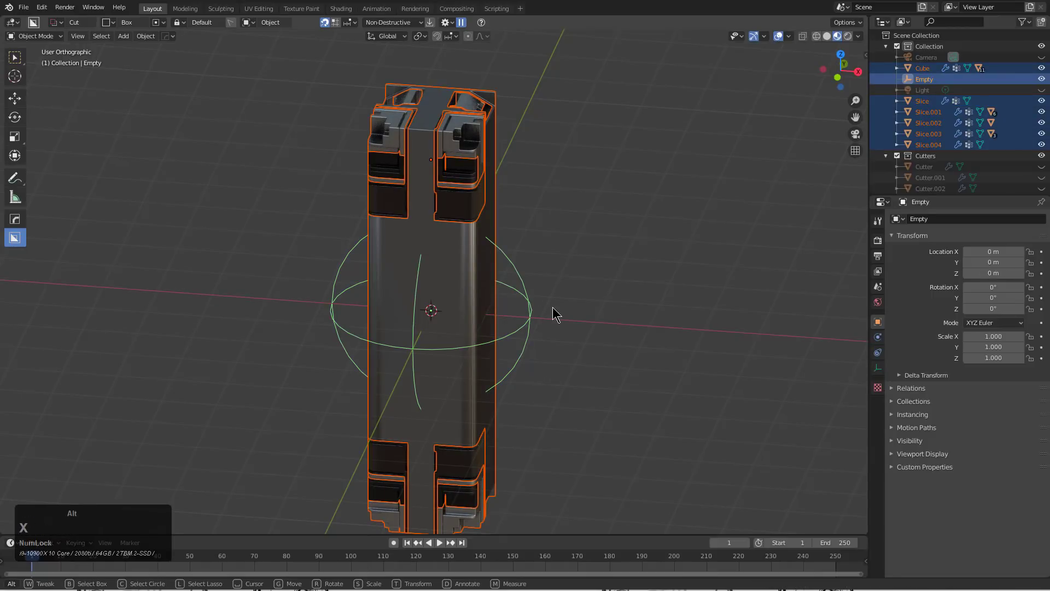
pyautogui.moveTo(548, 307); pyautogui.dragTo(491, 332, button='middle')
pyautogui.hotkey('alt', 'x')
pyautogui.click(529, 326)
pyautogui.hotkey('alt', 'a')
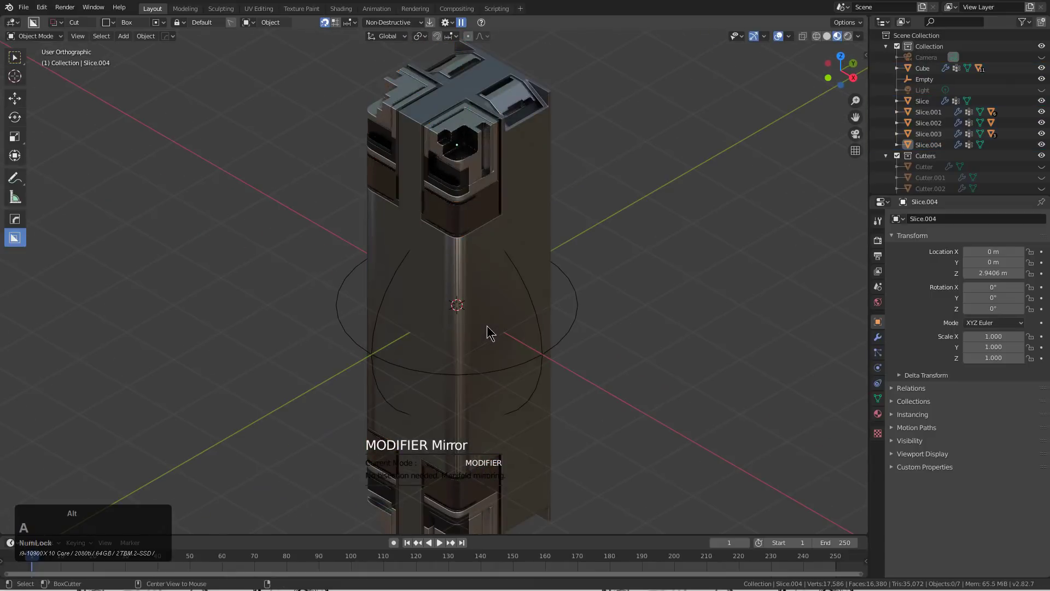
# Select the main cube and clean up the streaky shading along its rounded vertical edge.
pyautogui.click(474, 196)
pyautogui.moveTo(473, 194); pyautogui.dragTo(509, 244, button='middle')
pyautogui.moveTo(558, 368); pyautogui.dragTo(495, 335, button='middle')
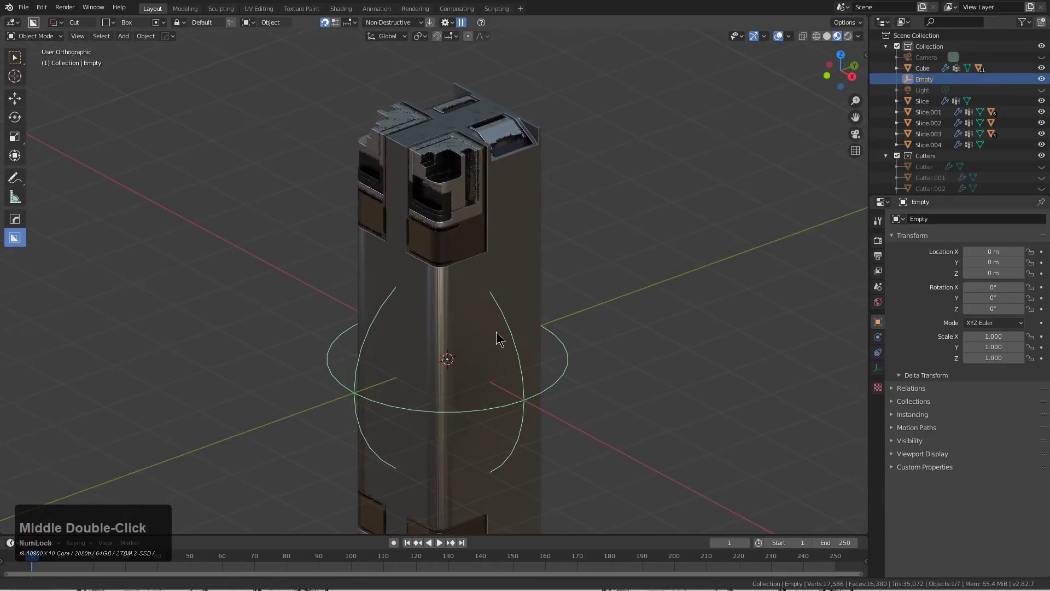
pyautogui.scroll(3, 455, 277)
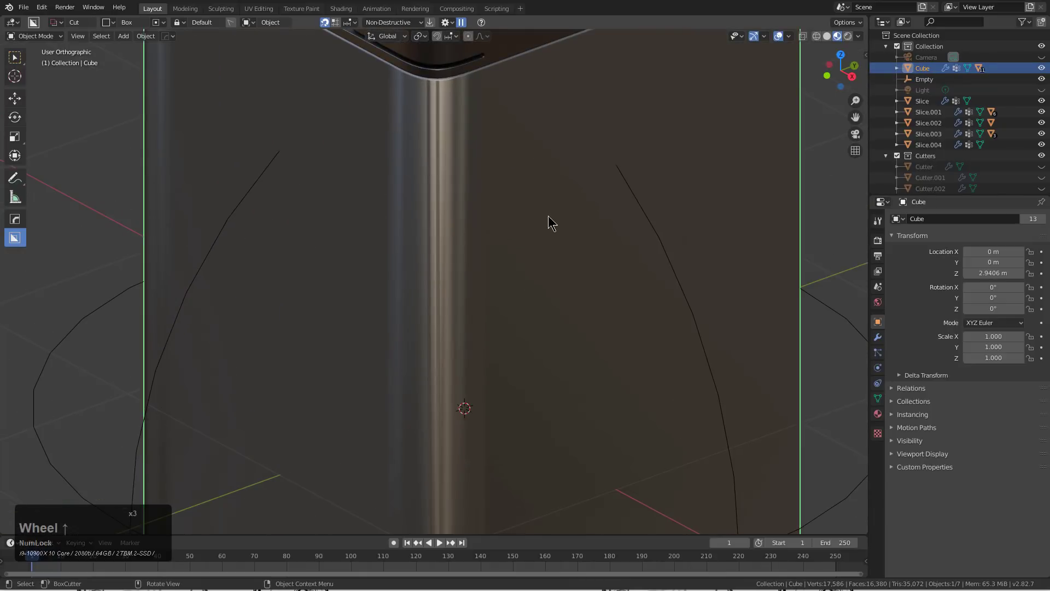
pyautogui.rightClick(548, 215)
pyautogui.click(526, 175)
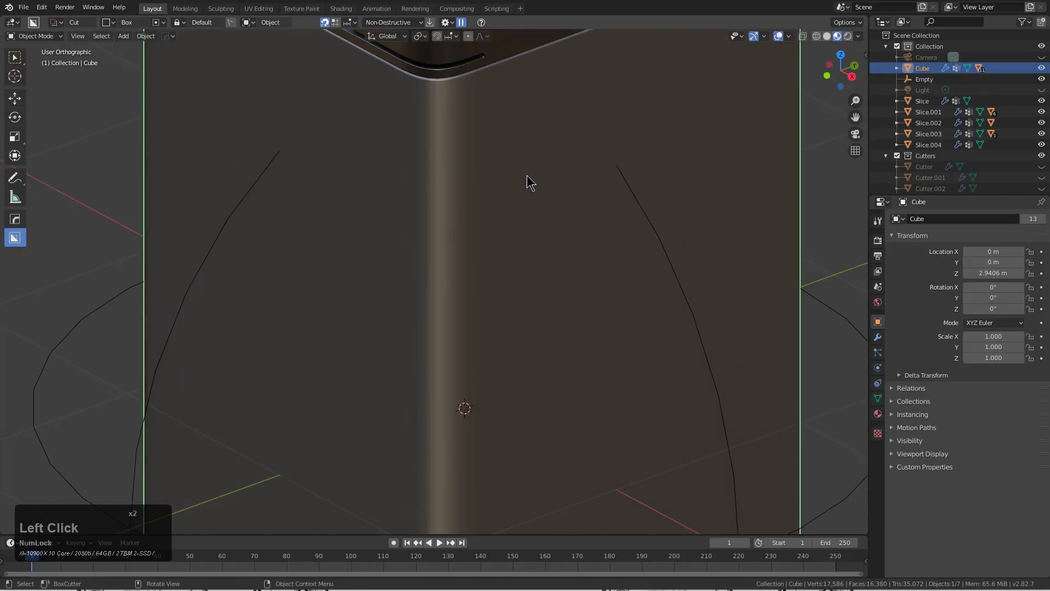
# Run and confirm the Hard Ops bevel adjustment on the notched upper corner piece.
pyautogui.scroll(-4, 532, 256)
pyautogui.moveTo(483, 244); pyautogui.dragTo(478, 290, button='middle')
pyautogui.scroll(5, 483, 202)
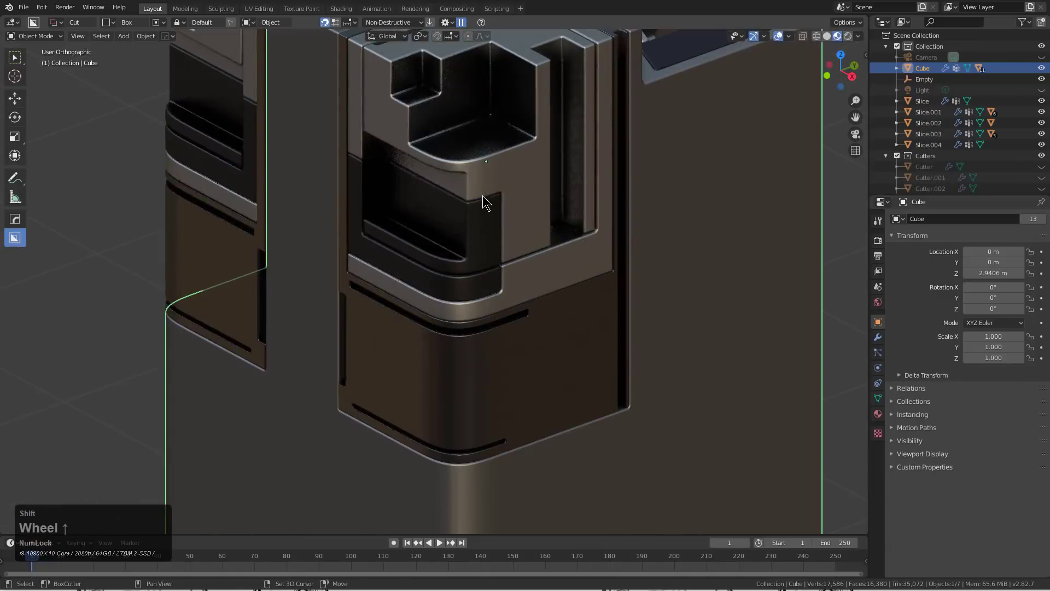
pyautogui.scroll(2, 500, 307)
pyautogui.click(501, 306)
pyautogui.press('q')
pyautogui.click(501, 306)
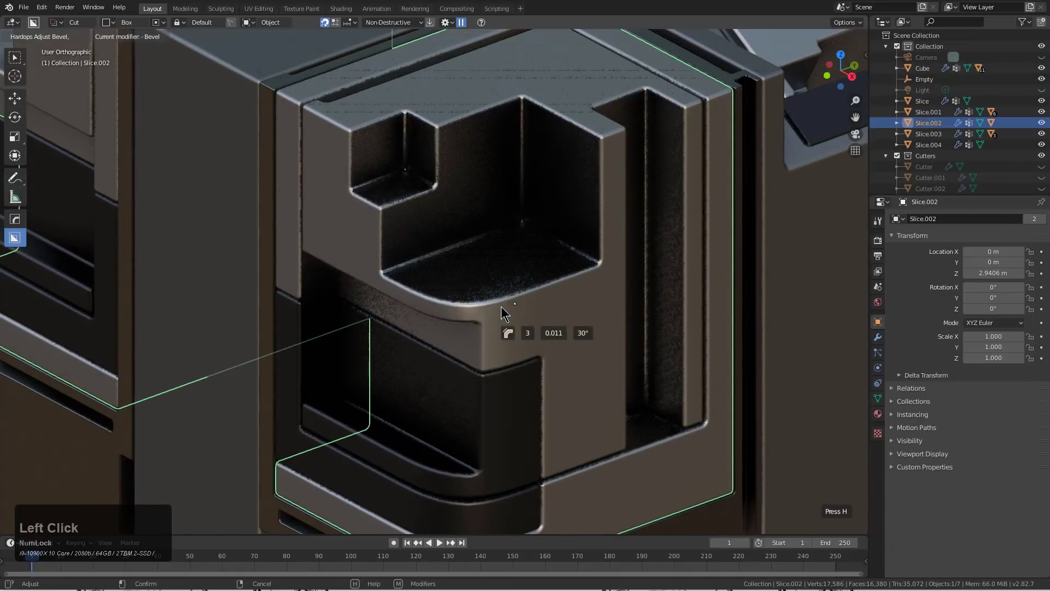
pyautogui.click(501, 306)
# Hide the sphere empty at the middle of the tall block.
pyautogui.scroll(-5, 511, 297)
pyautogui.moveTo(520, 298); pyautogui.dragTo(550, 332, button='middle')
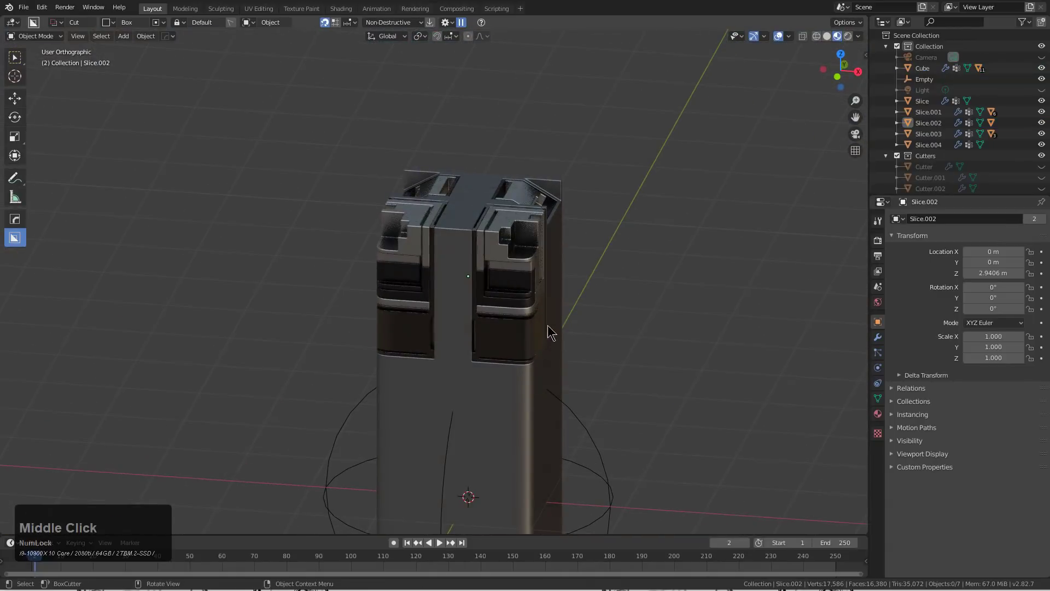
pyautogui.scroll(-3, 550, 392)
pyautogui.moveTo(550, 391); pyautogui.dragTo(456, 367, button='middle')
pyautogui.click(529, 321)
pyautogui.press('h')
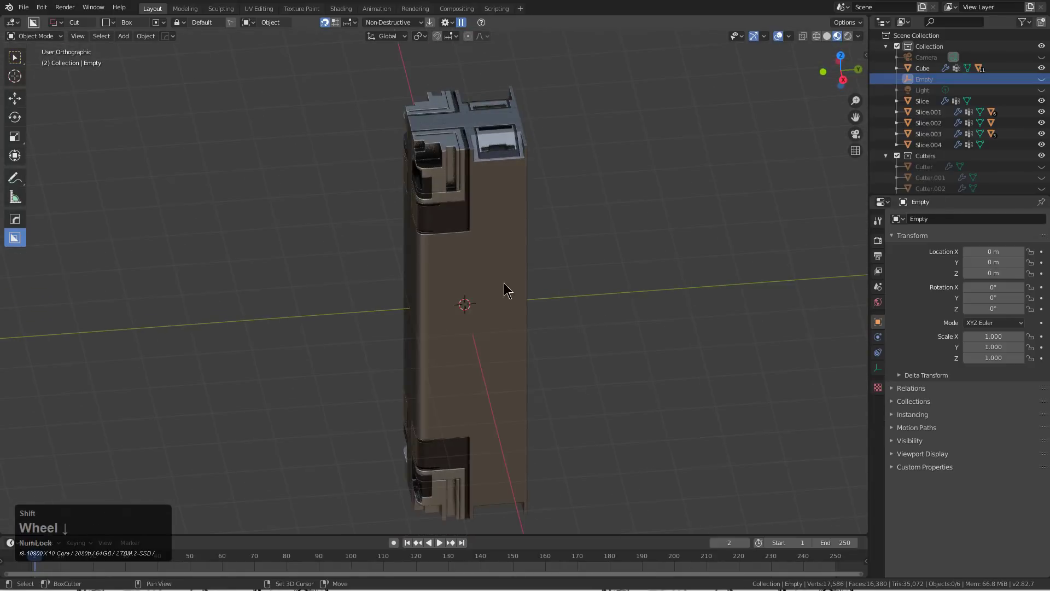
pyautogui.scroll(2, 511, 281)
pyautogui.moveTo(518, 272); pyautogui.dragTo(485, 303, button='middle')
pyautogui.scroll(-3, 473, 294)
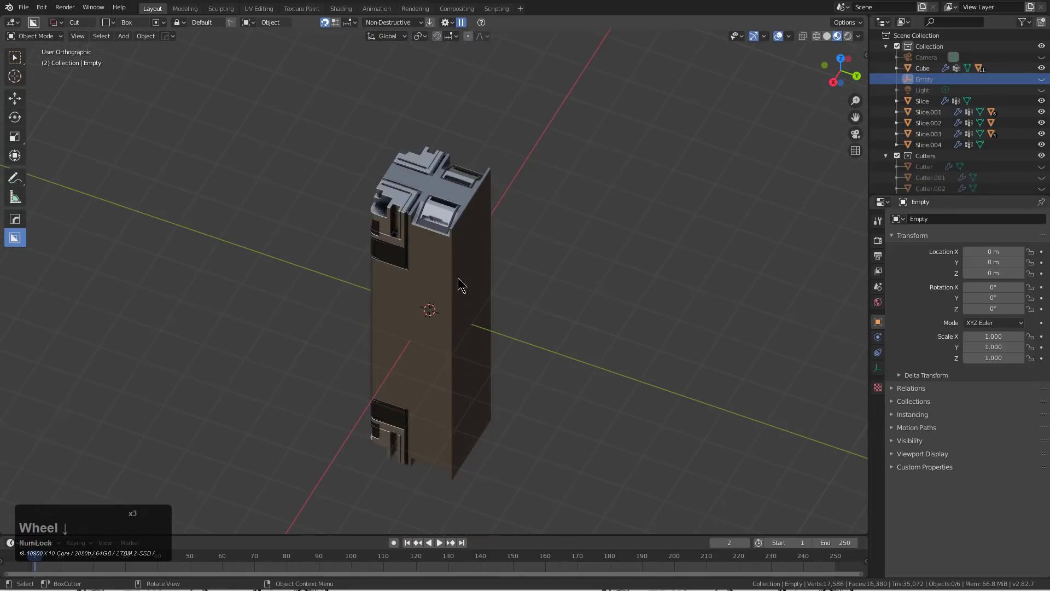
# Slice a tall box-shaped panel out of the main cube's rounded front corner, between the upper and lower details, with BoxCutter.
pyautogui.press('KP_1')
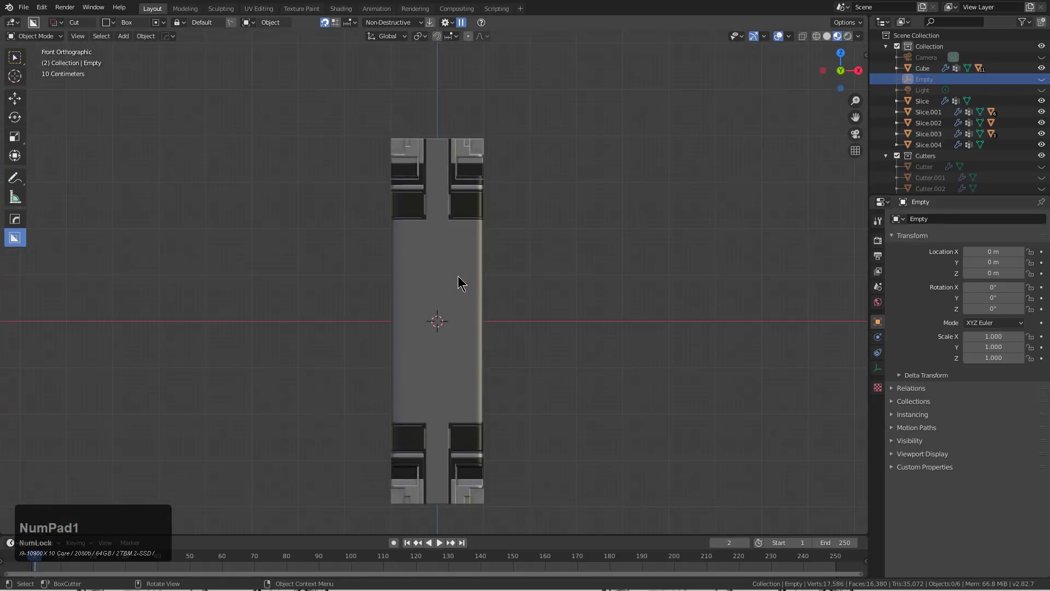
pyautogui.scroll(6, 476, 257)
pyautogui.click(497, 235)
pyautogui.scroll(-4, 523, 231)
pyautogui.moveTo(536, 234)
pyautogui.keyDown('shift'); pyautogui.mouseDown(button='middle')
pyautogui.moveTo(520, 198)
pyautogui.moveTo(478, 220)
pyautogui.moveTo(417, 219)
pyautogui.mouseUp(button='middle'); pyautogui.keyUp('shift')
pyautogui.scroll(-1, 457, 245)
pyautogui.moveTo(412, 209)
pyautogui.mouseDown()
pyautogui.moveTo(461, 426)
pyautogui.moveTo(478, 409)
pyautogui.mouseUp()
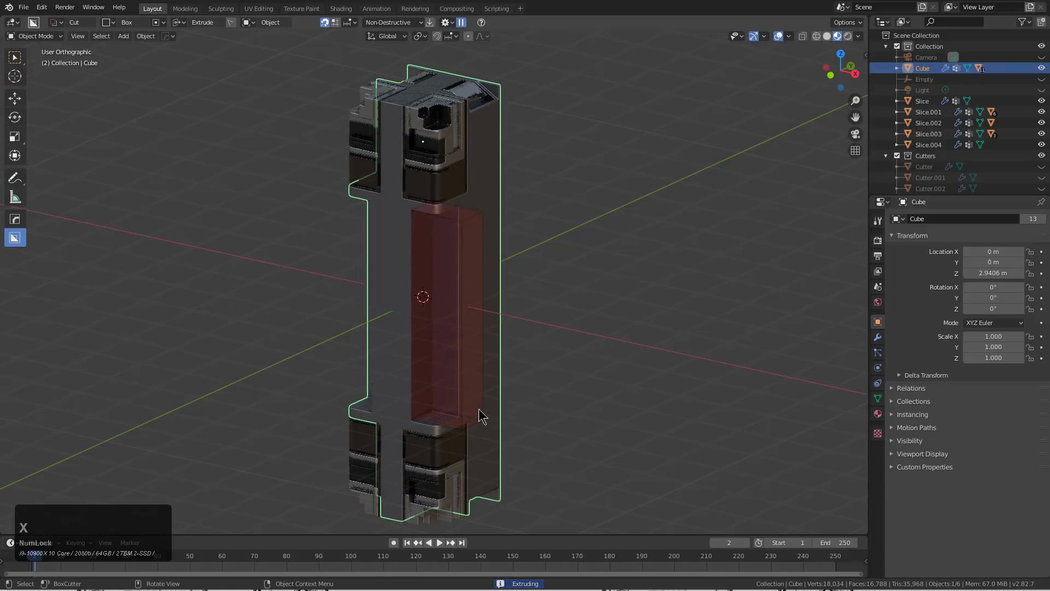
pyautogui.press('x')
pyautogui.click(480, 405)
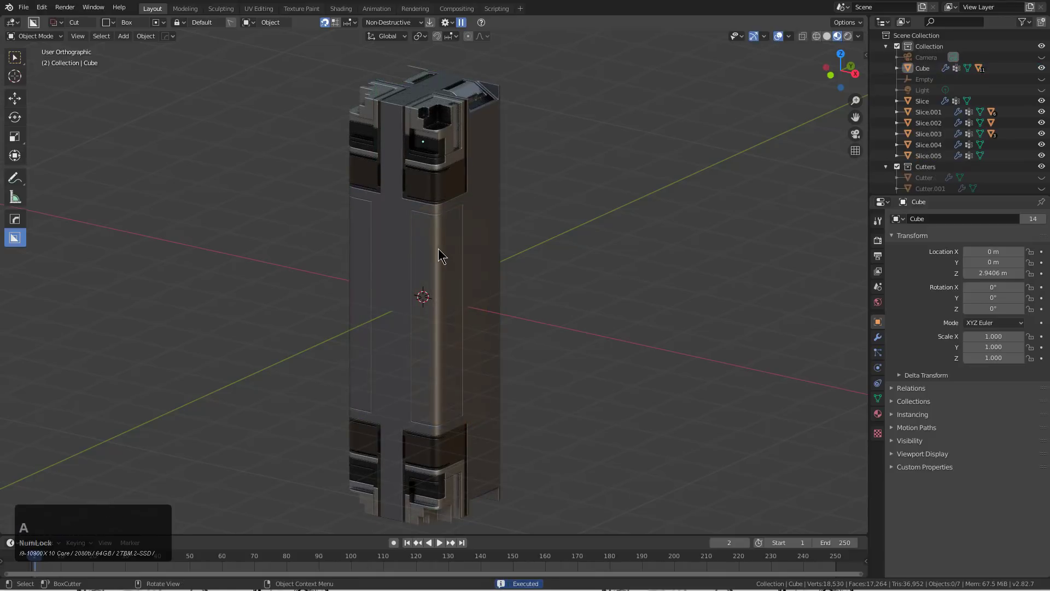
# Slice a slightly smaller inset box out of the new tall corner panel with BoxCutter, and clear the selection.
pyautogui.scroll(2, 445, 221)
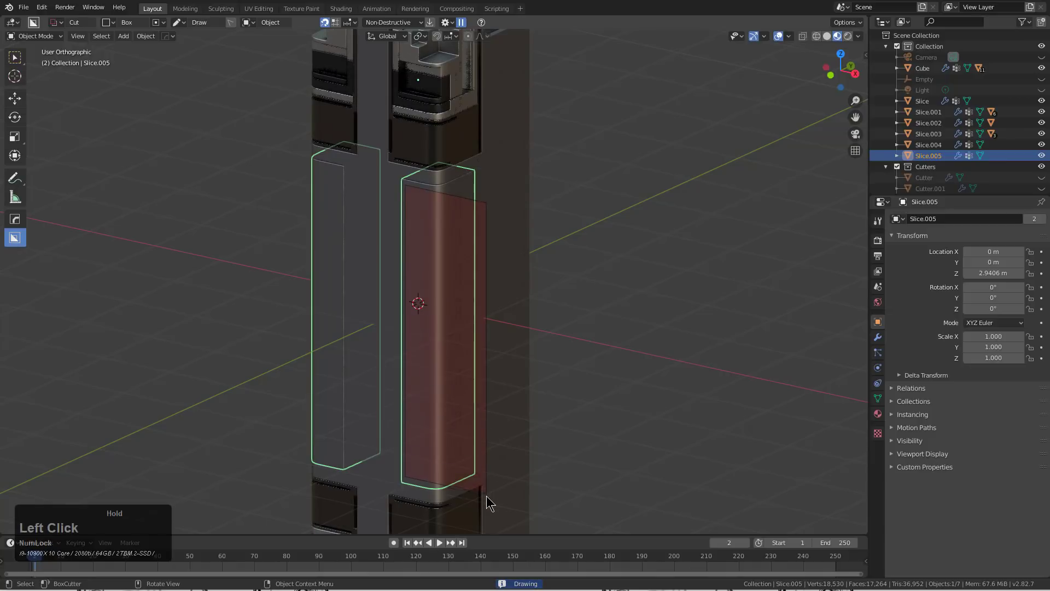
pyautogui.moveTo(487, 494); pyautogui.dragTo(503, 481)
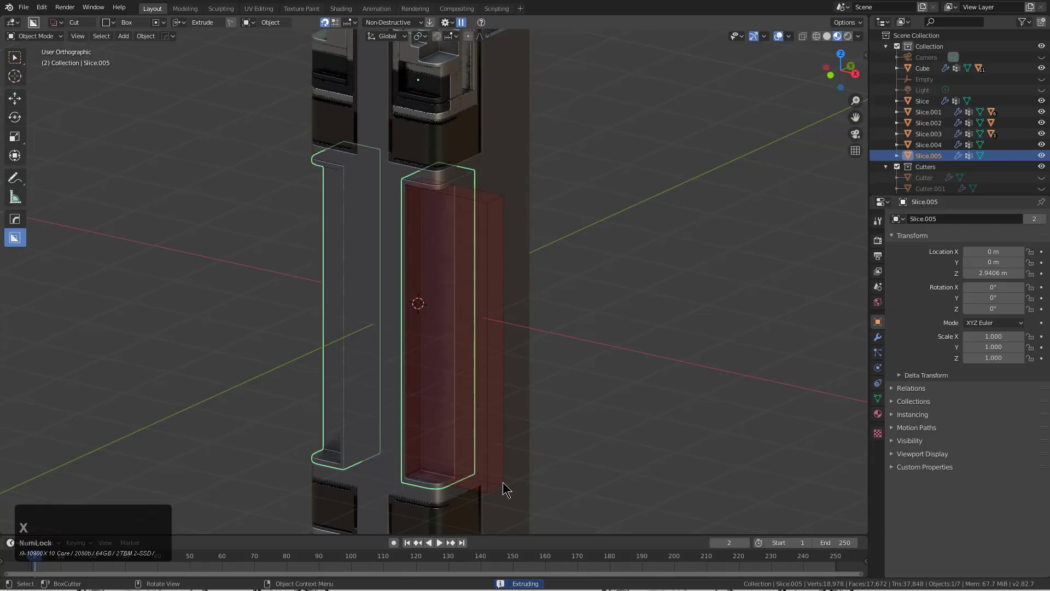
pyautogui.press('x')
pyautogui.click(513, 471)
pyautogui.hotkey('alt', 'a')
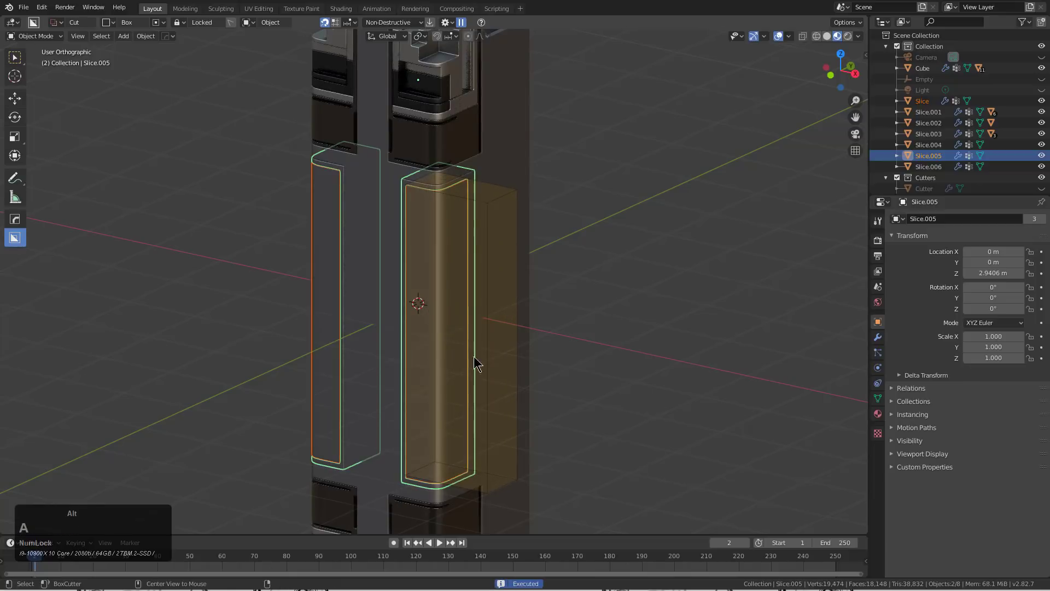
# Assign a new blank Glass material to the inset panel sliced into the tall front corner.
pyautogui.moveTo(463, 328); pyautogui.dragTo(435, 328, button='middle')
pyautogui.click(426, 292)
pyautogui.press('q')
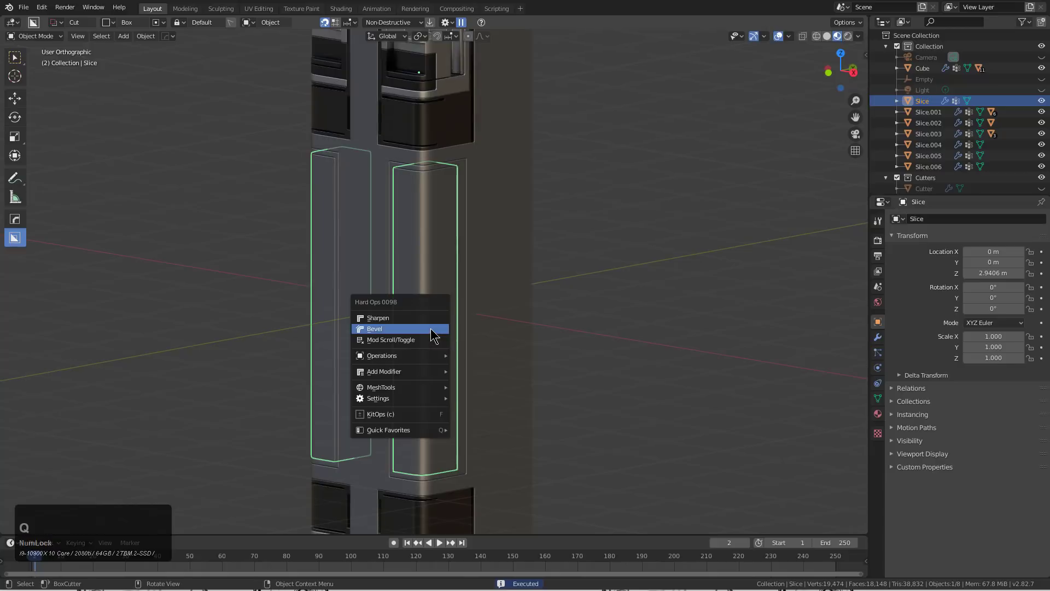
pyautogui.press('q')
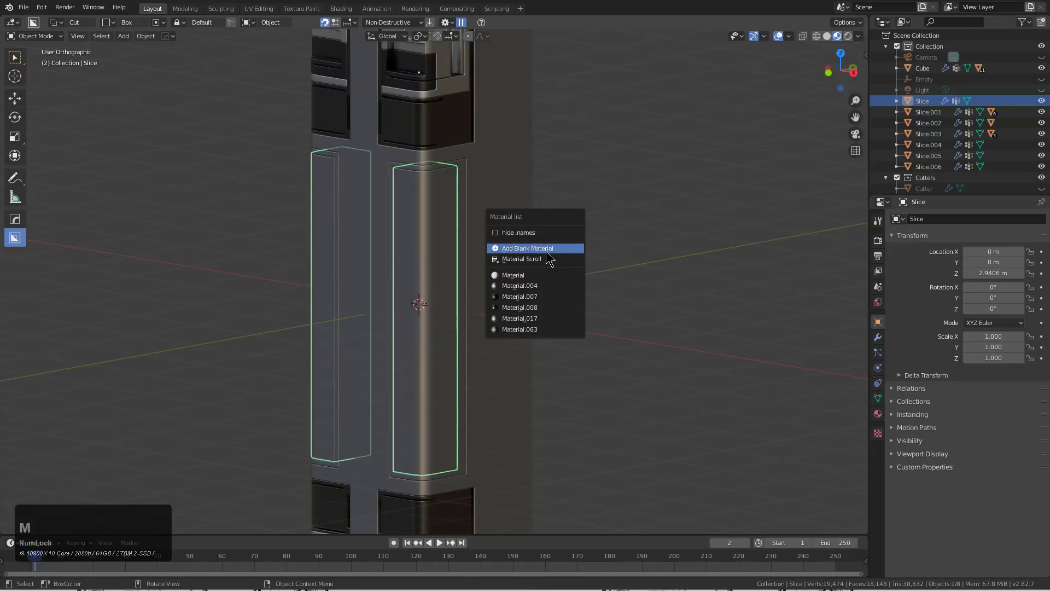
pyautogui.click(550, 250)
pyautogui.press('F9')
pyautogui.click(598, 273)
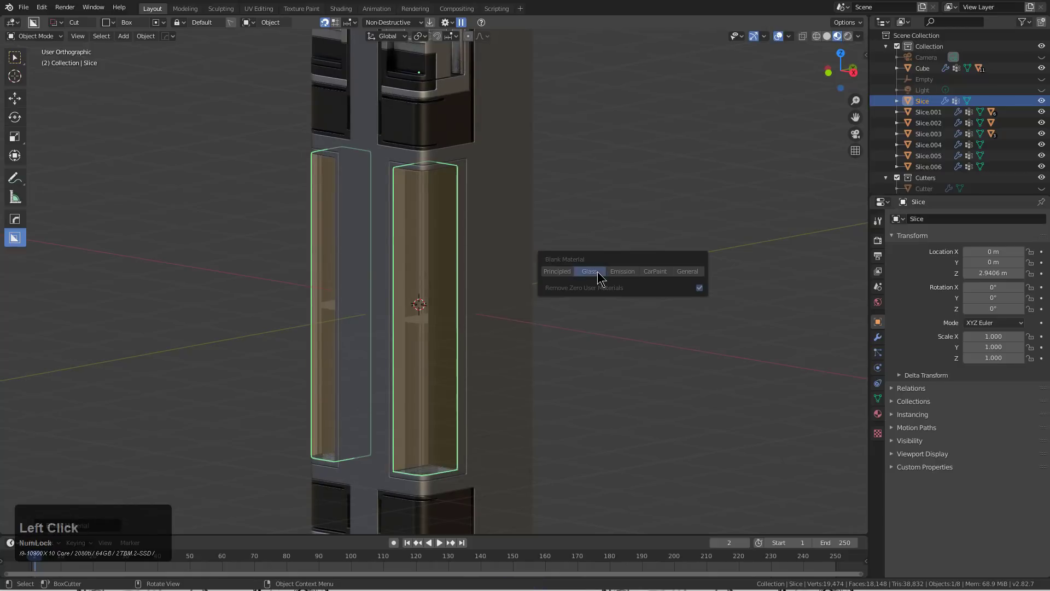
# Examine the glass corner panel's upper end and interior from several angles.
pyautogui.moveTo(485, 228); pyautogui.dragTo(491, 257, button='middle')
pyautogui.scroll(3, 490, 257)
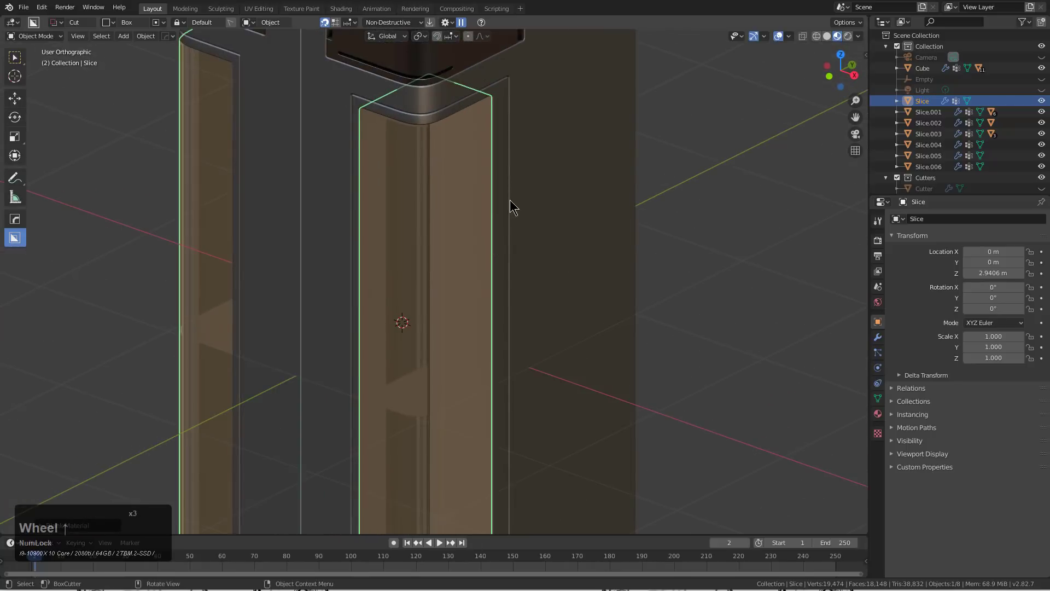
pyautogui.moveTo(511, 206); pyautogui.dragTo(530, 264, button='middle')
pyautogui.scroll(3, 547, 268)
pyautogui.press('q')
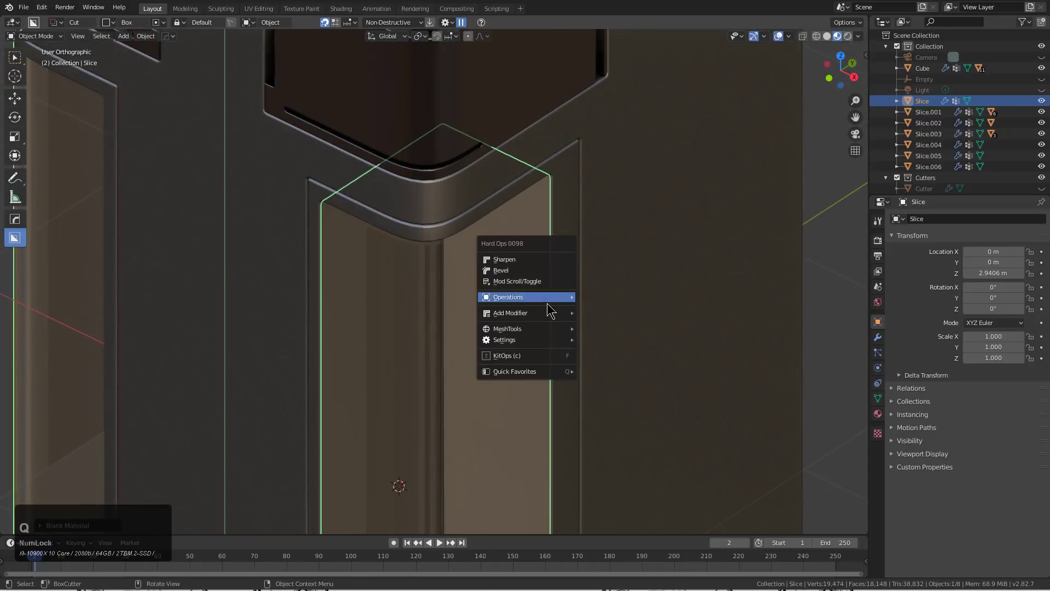
pyautogui.moveTo(547, 315)
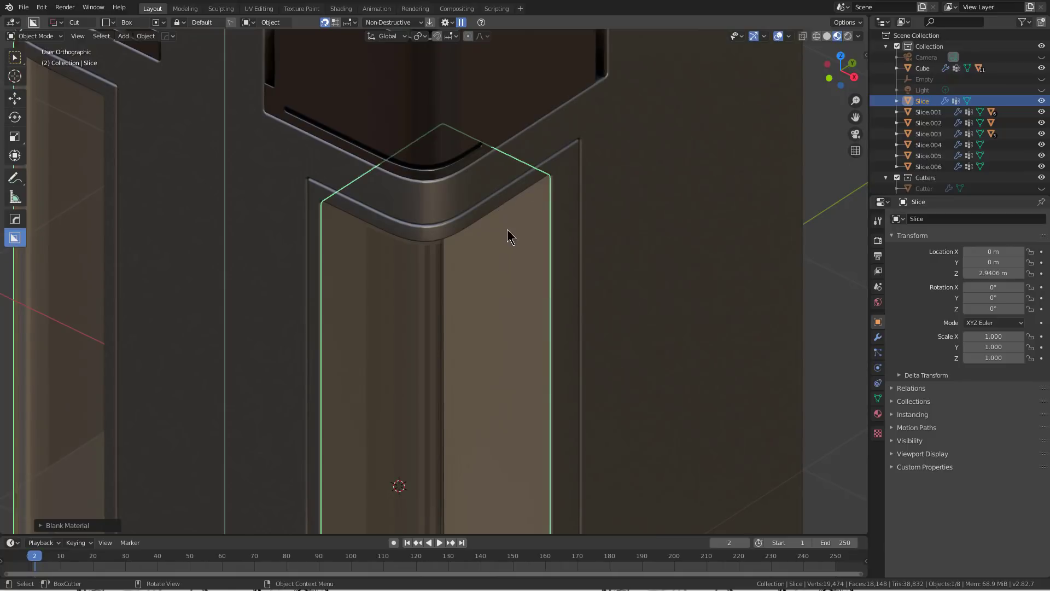
pyautogui.scroll(-5, 529, 234)
pyautogui.scroll(3, 541, 343)
pyautogui.moveTo(541, 267); pyautogui.dragTo(491, 304, button='middle')
pyautogui.scroll(3, 357, 277)
pyautogui.moveTo(428, 245)
pyautogui.mouseDown(button='middle')
pyautogui.moveTo(442, 209)
pyautogui.moveTo(438, 243)
pyautogui.mouseUp(button='middle')
pyautogui.scroll(-1, 432, 244)
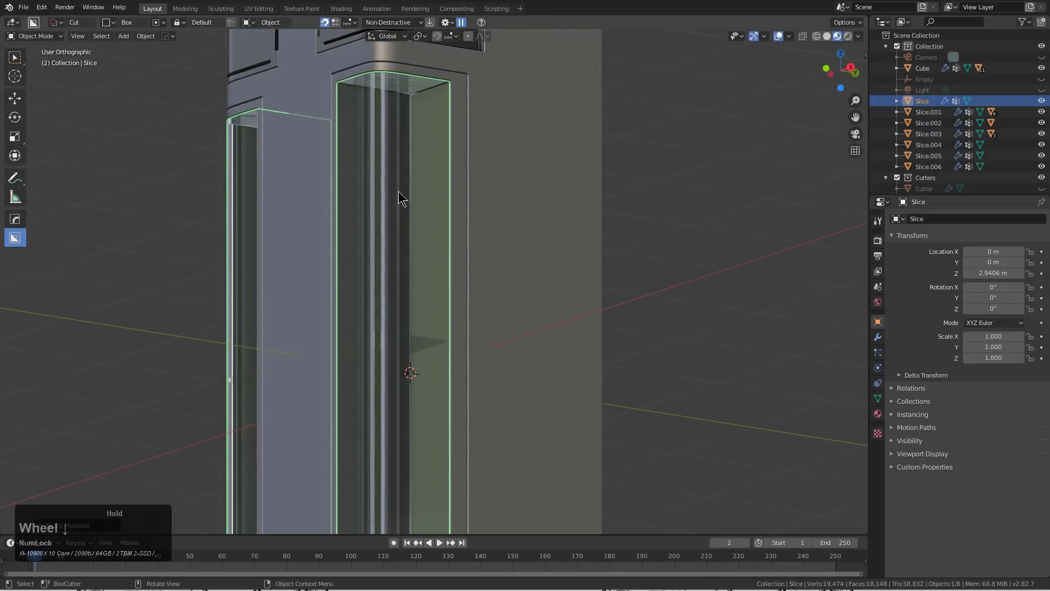
pyautogui.moveTo(399, 192)
pyautogui.mouseDown(button='middle')
pyautogui.moveTo(408, 243)
pyautogui.moveTo(450, 270)
pyautogui.moveTo(539, 242)
pyautogui.moveTo(523, 253)
pyautogui.moveTo(503, 234)
pyautogui.moveTo(489, 191)
pyautogui.moveTo(474, 288)
pyautogui.mouseUp(button='middle')
pyautogui.press('KP_8')
pyautogui.scroll(4, 474, 288)
pyautogui.moveTo(457, 234); pyautogui.dragTo(437, 246, button='middle')
pyautogui.scroll(2, 438, 247)
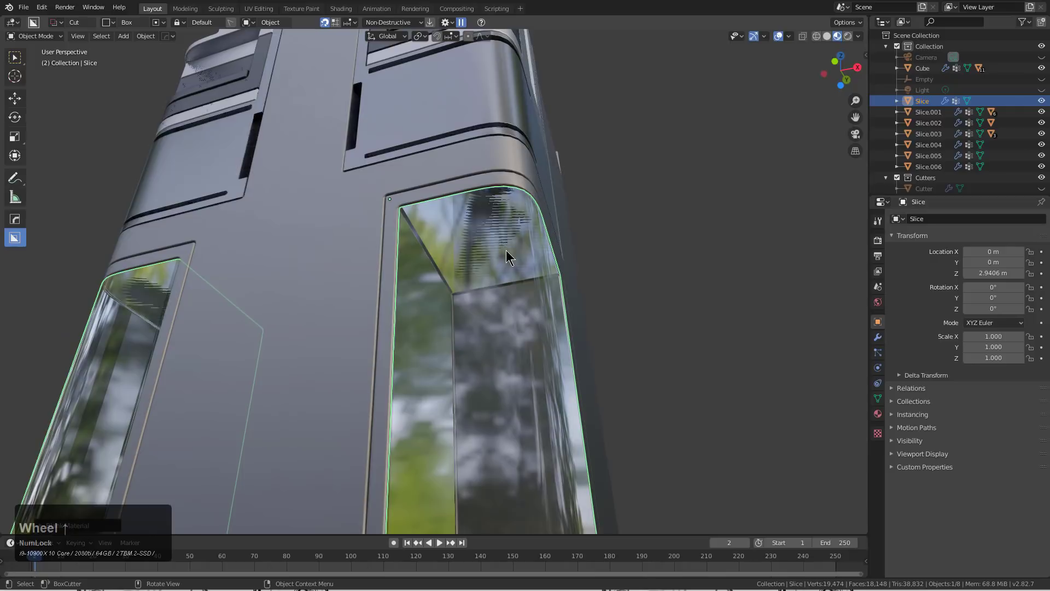
# Add a Hard Ops Solidify modifier to the glass panel with thickness 0.06, offset 0 and rim only on.
pyautogui.moveTo(538, 221); pyautogui.dragTo(558, 228, button='middle')
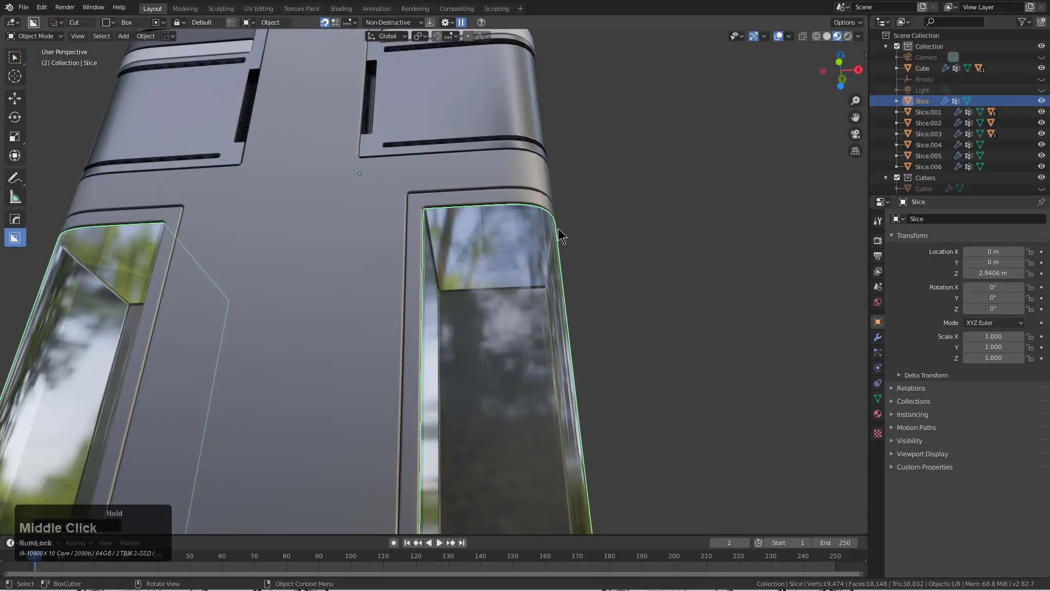
pyautogui.press('q')
pyautogui.moveTo(538, 282)
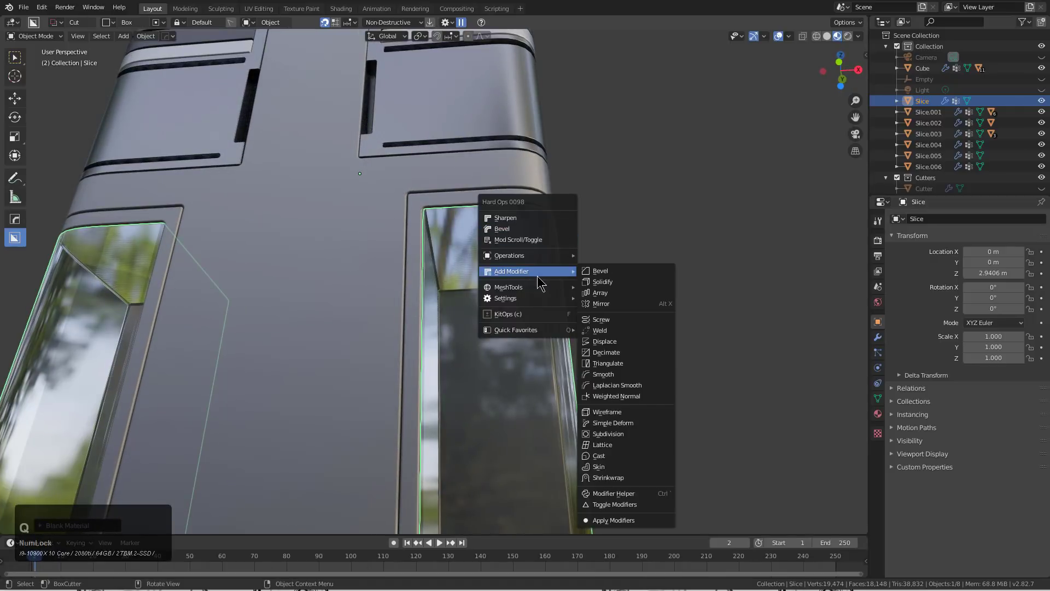
pyautogui.click(598, 283)
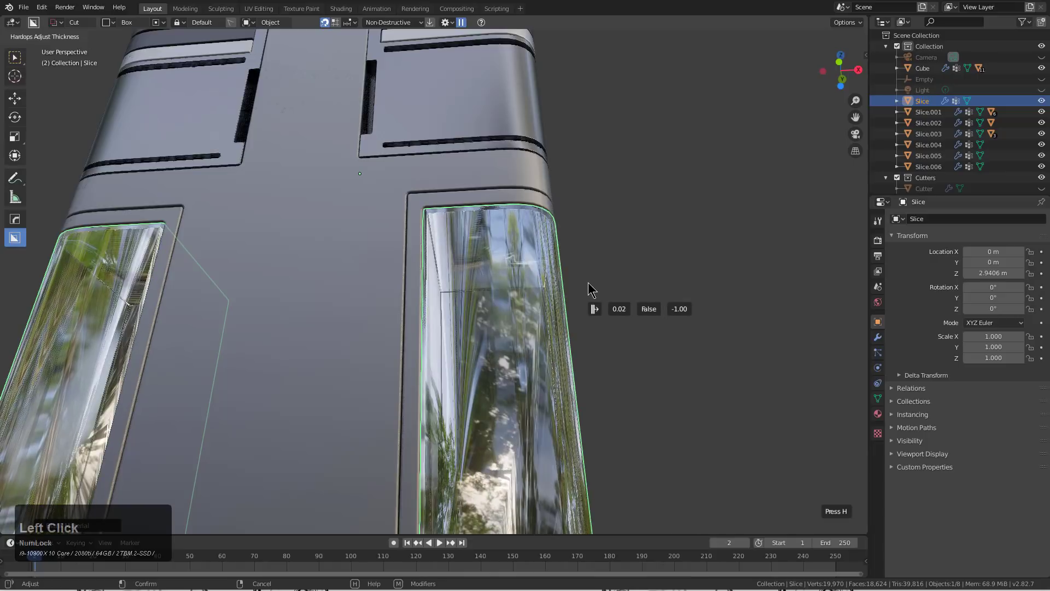
pyautogui.press('2')
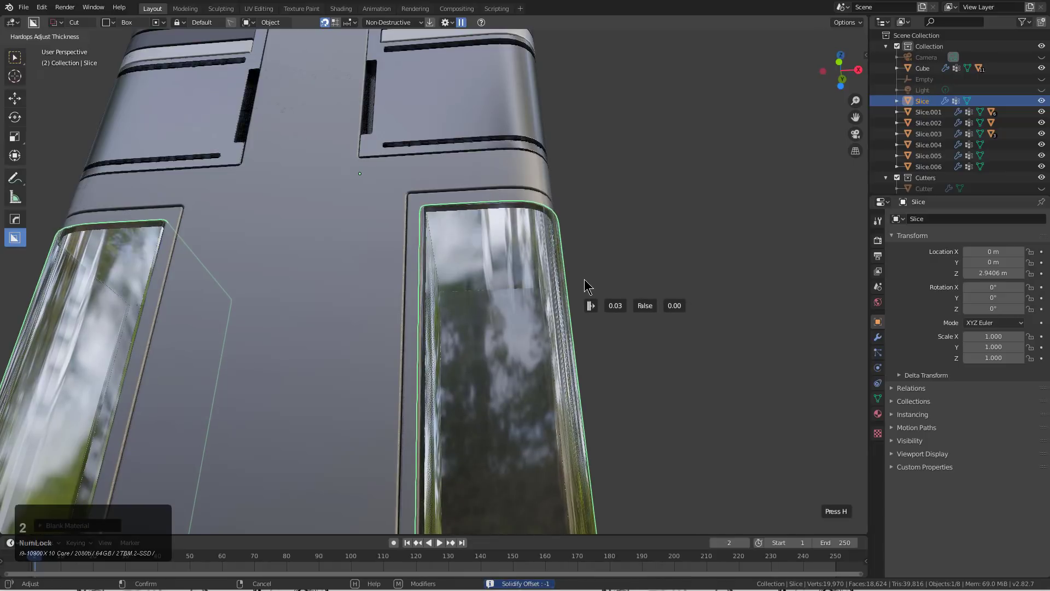
pyautogui.press('h')
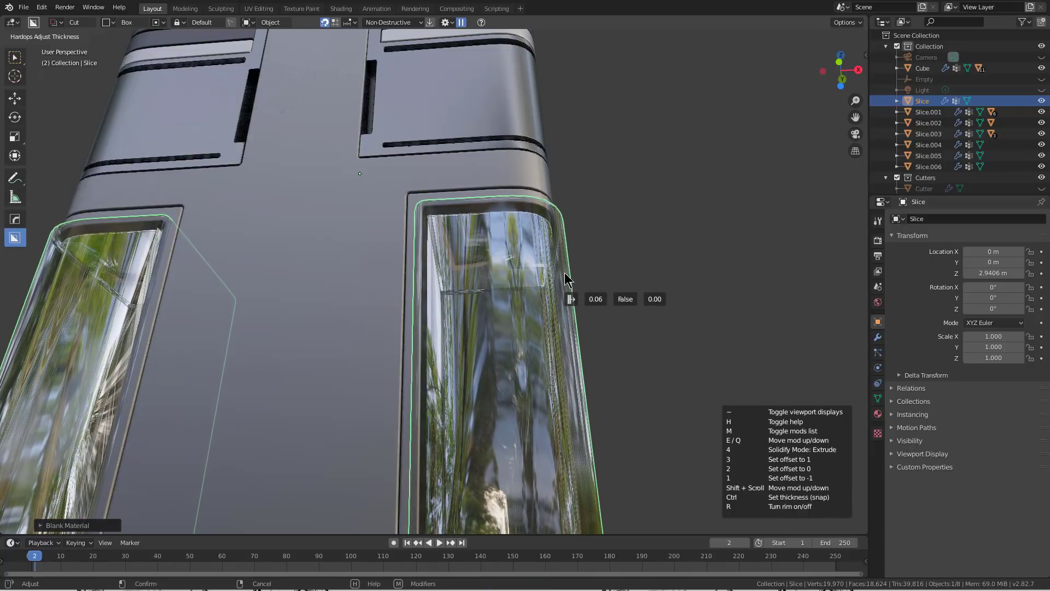
pyautogui.press('r')
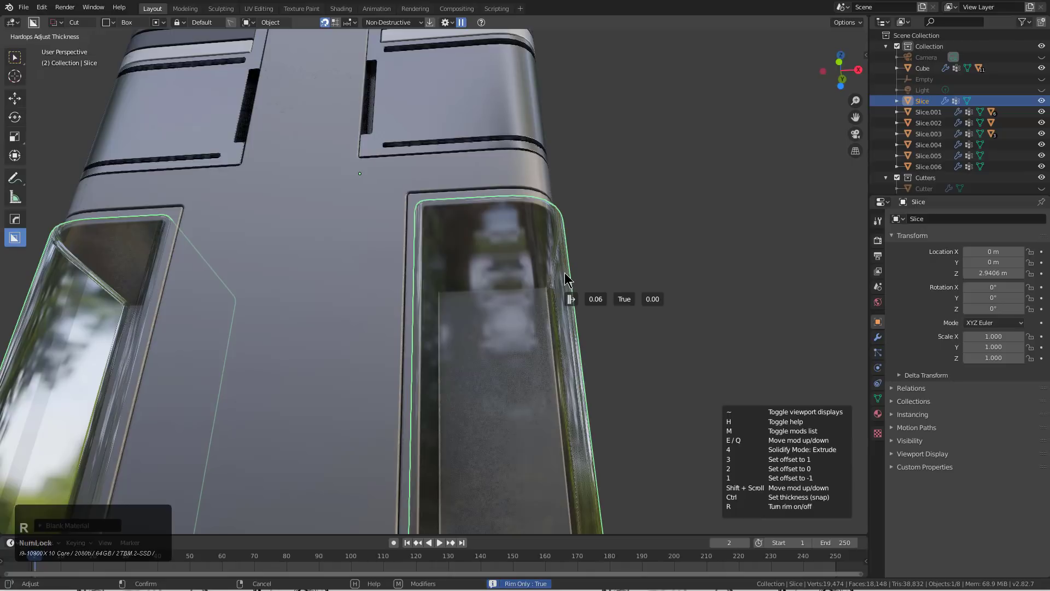
pyautogui.click(563, 278)
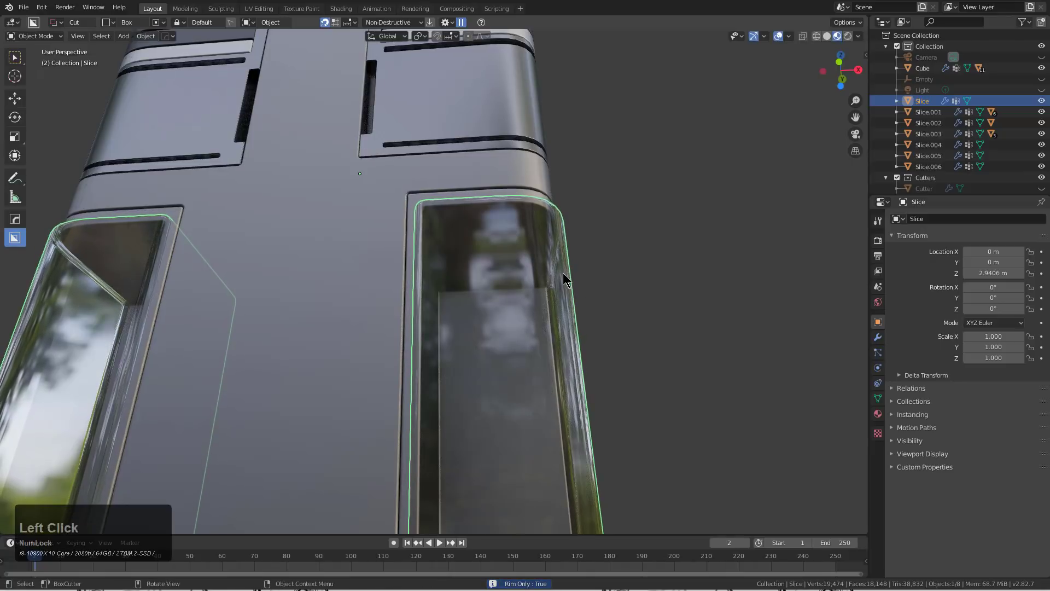
# Try a Hard Ops To_Shape cube on the mirrored glass panels, testing the Individual option.
pyautogui.scroll(-2, 556, 293)
pyautogui.moveTo(479, 374); pyautogui.dragTo(498, 314, button='middle')
pyautogui.scroll(2, 429, 297)
pyautogui.click(427, 300)
pyautogui.scroll(2, 496, 312)
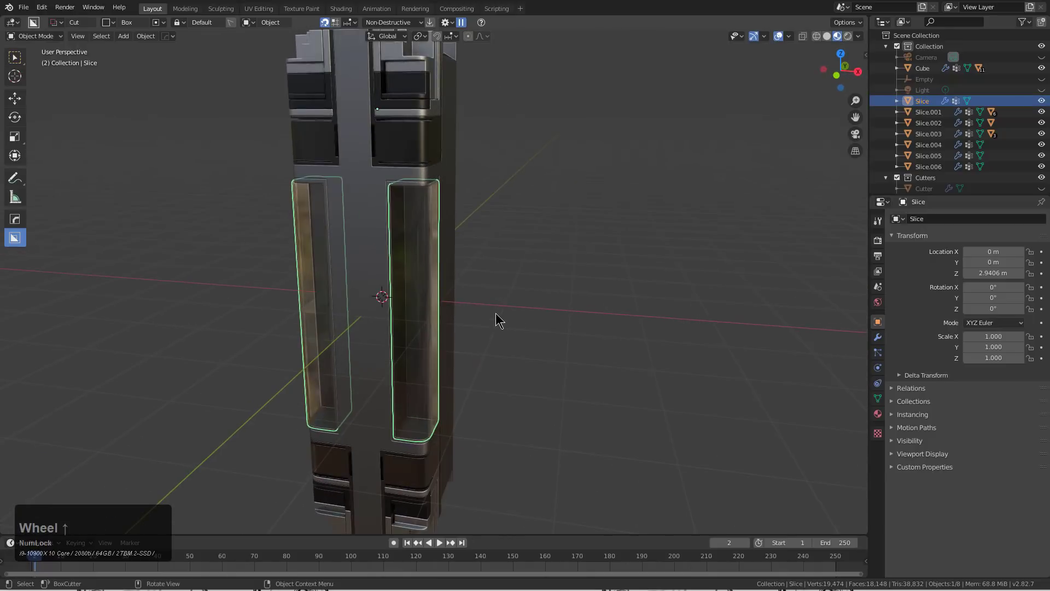
pyautogui.press('q')
pyautogui.moveTo(493, 313)
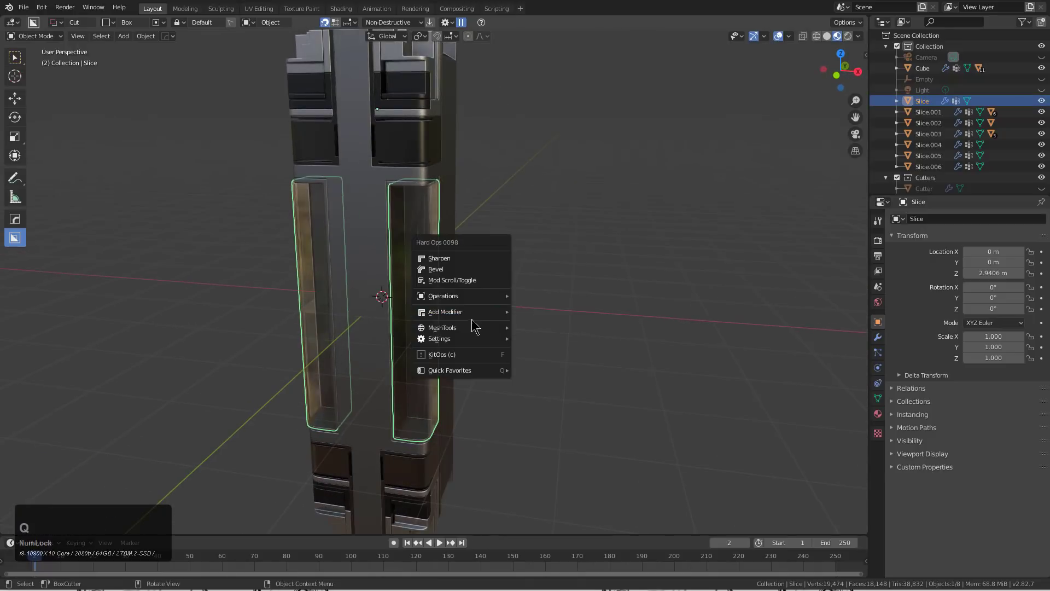
pyautogui.moveTo(473, 297)
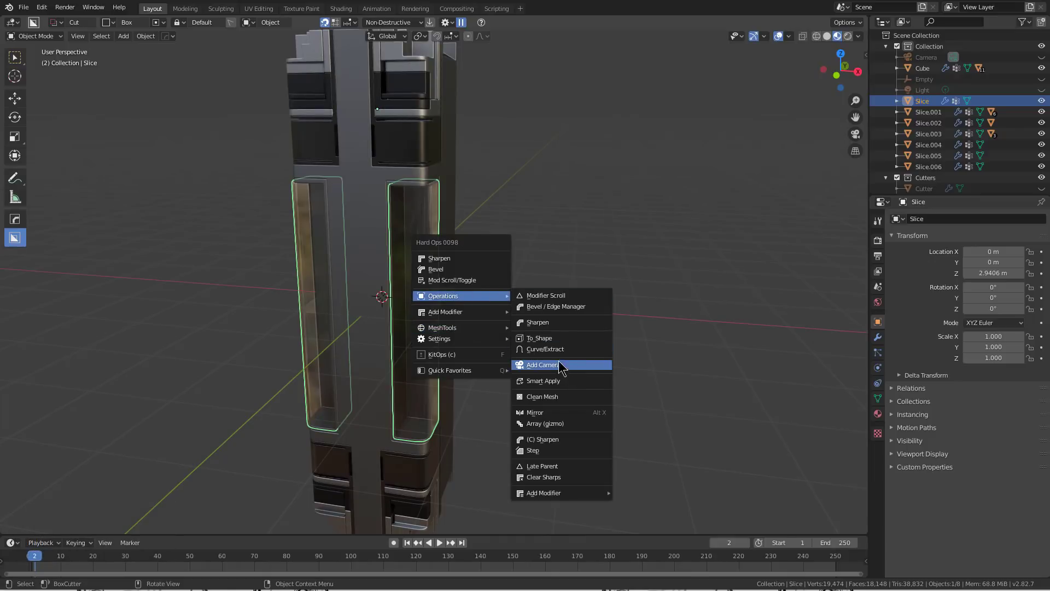
pyautogui.click(564, 338)
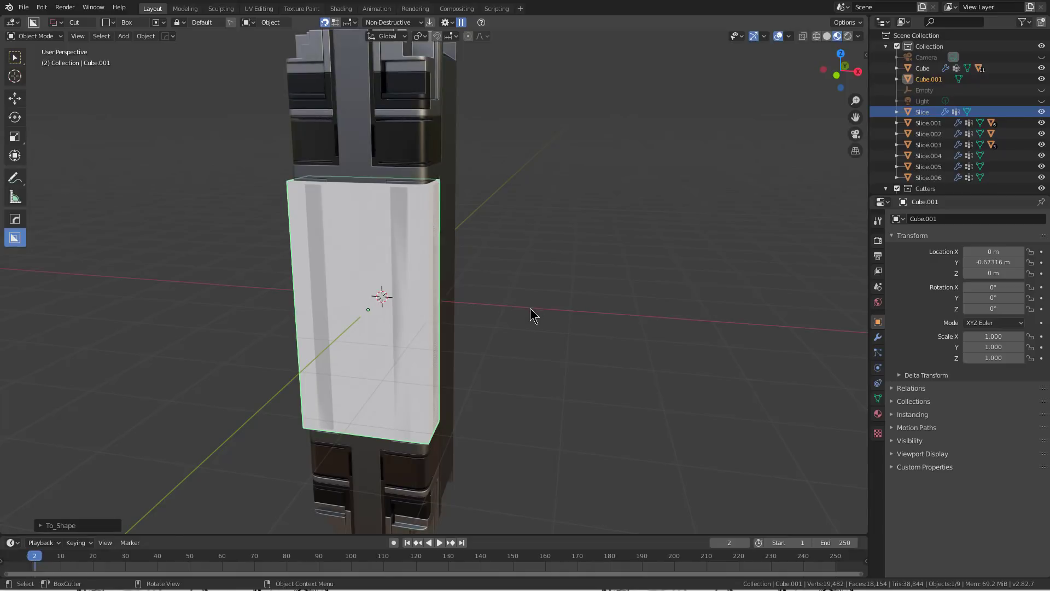
pyautogui.press('F9')
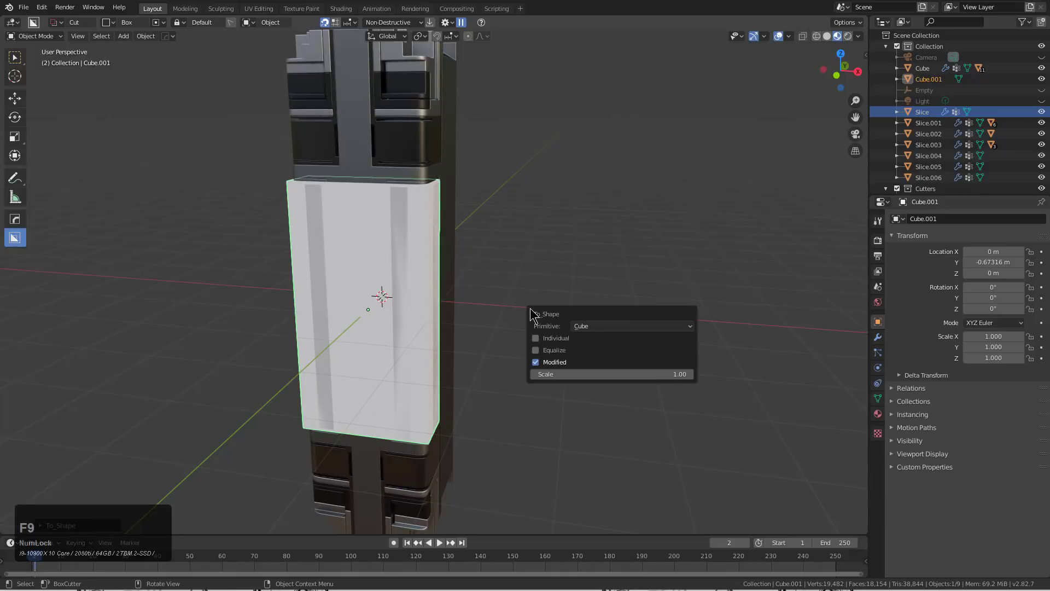
pyautogui.click(536, 339)
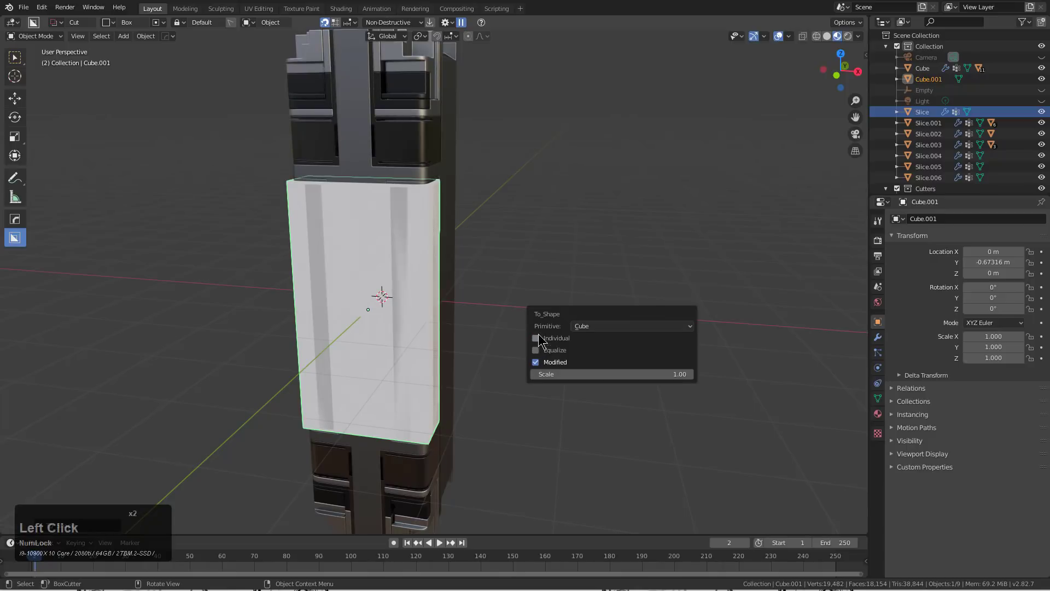
# Delete the trial cube and select the glass panel for another check of its mesh.
pyautogui.moveTo(378, 222); pyautogui.dragTo(478, 284, button='middle')
pyautogui.press('x')
pyautogui.click(485, 279)
pyautogui.click(481, 280)
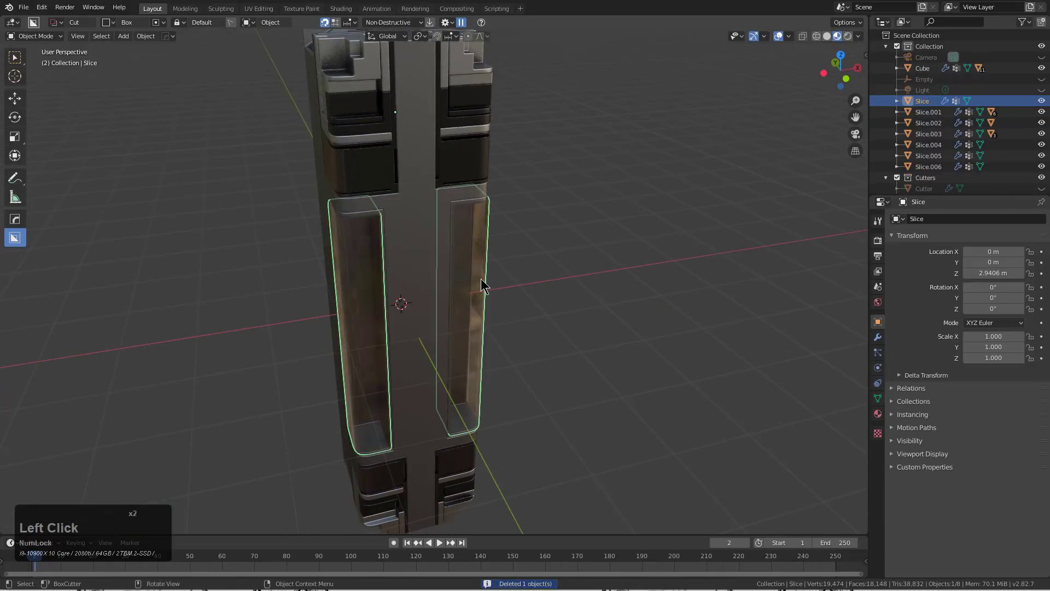
pyautogui.press('Tab')
pyautogui.moveTo(399, 294); pyautogui.dragTo(476, 240, button='middle')
pyautogui.press('Tab')
pyautogui.scroll(-1, 475, 239)
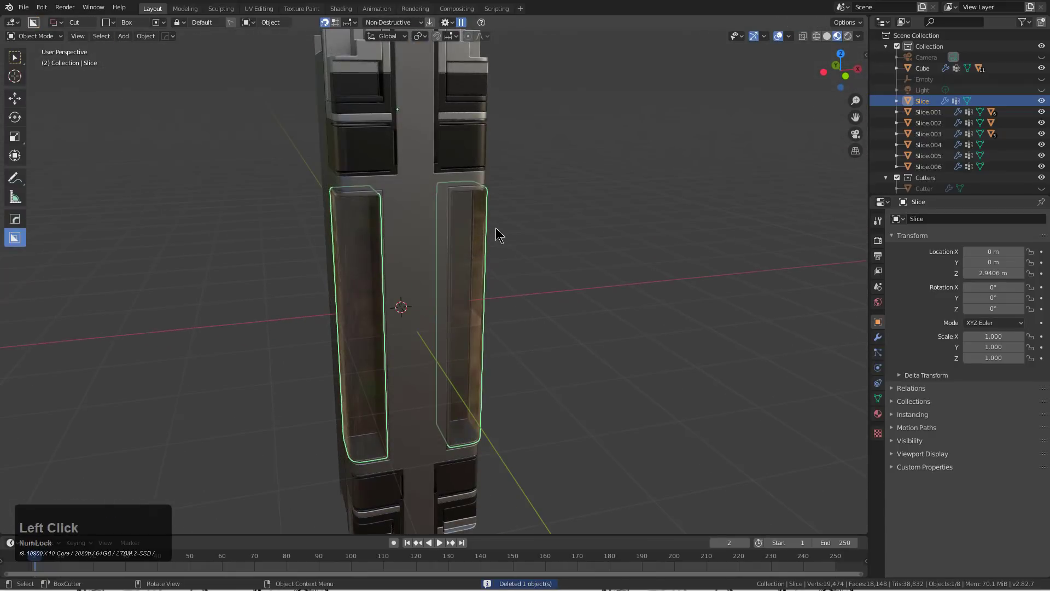
# Bake the glass panel's modifiers into its mesh with Hard Ops Smart Apply.
pyautogui.press('q')
pyautogui.moveTo(491, 247)
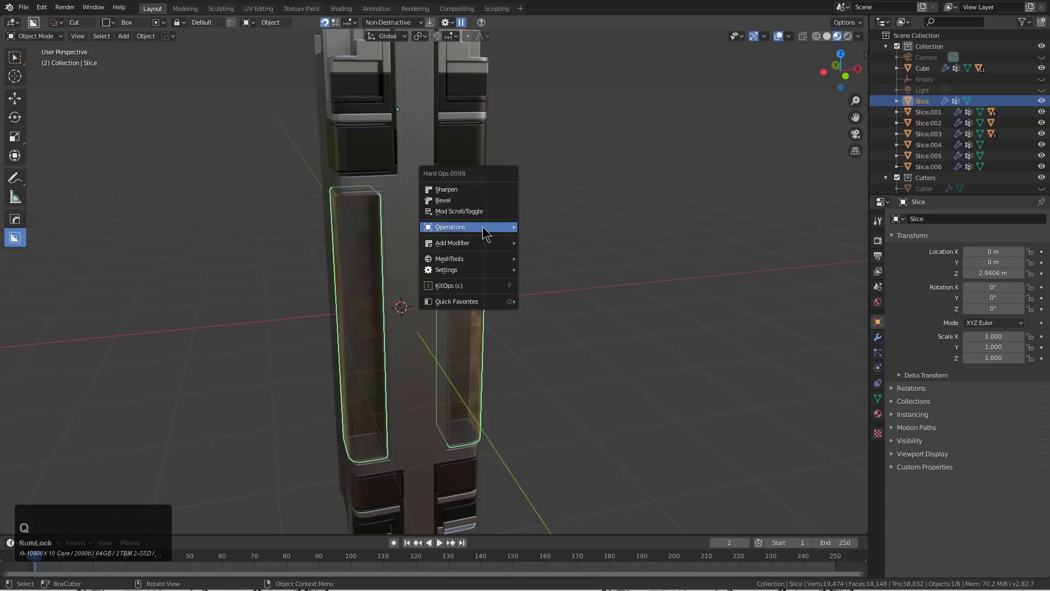
pyautogui.click(484, 227)
pyautogui.click(558, 318)
# Delete all linked vertices of one of the two glass panels, keeping the panel on the opposite corner.
pyautogui.press('Tab')
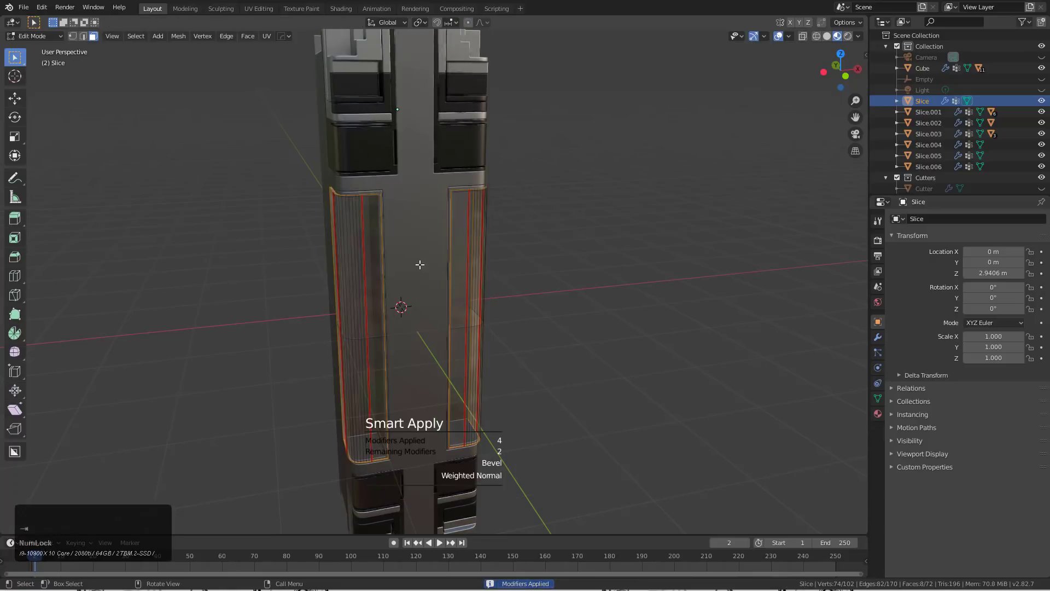
pyautogui.hotkey('alt', 'a')
pyautogui.press('l')
pyautogui.press('x')
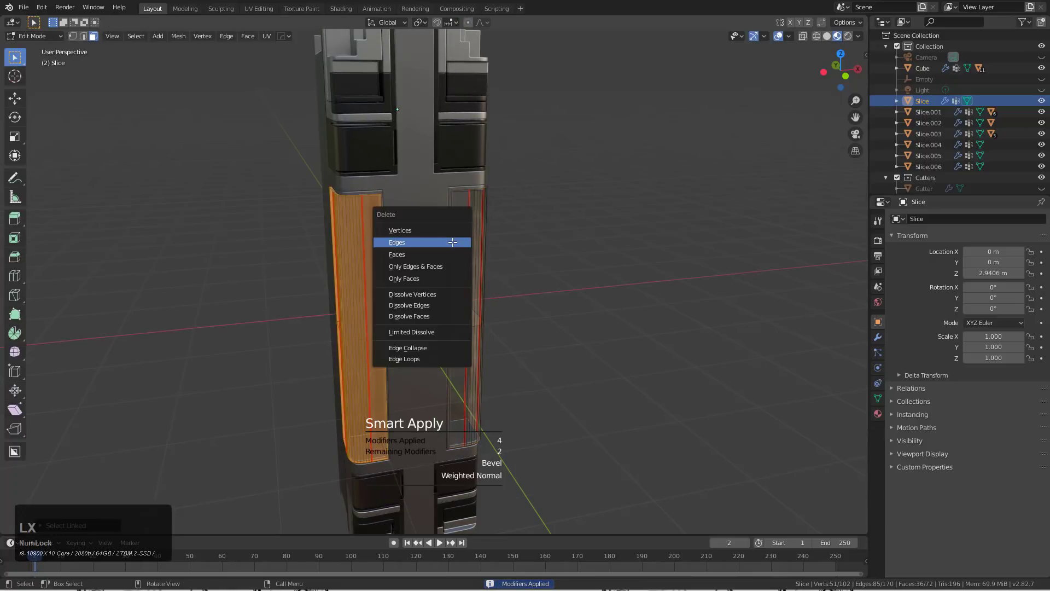
pyautogui.click(453, 230)
pyautogui.press('Tab')
# Mirror the remaining glass panel across the main cube to the opposite corner with Hard Ops Mirror, and clear the selection.
pyautogui.moveTo(538, 279); pyautogui.dragTo(527, 279, button='middle')
pyautogui.click(412, 237)
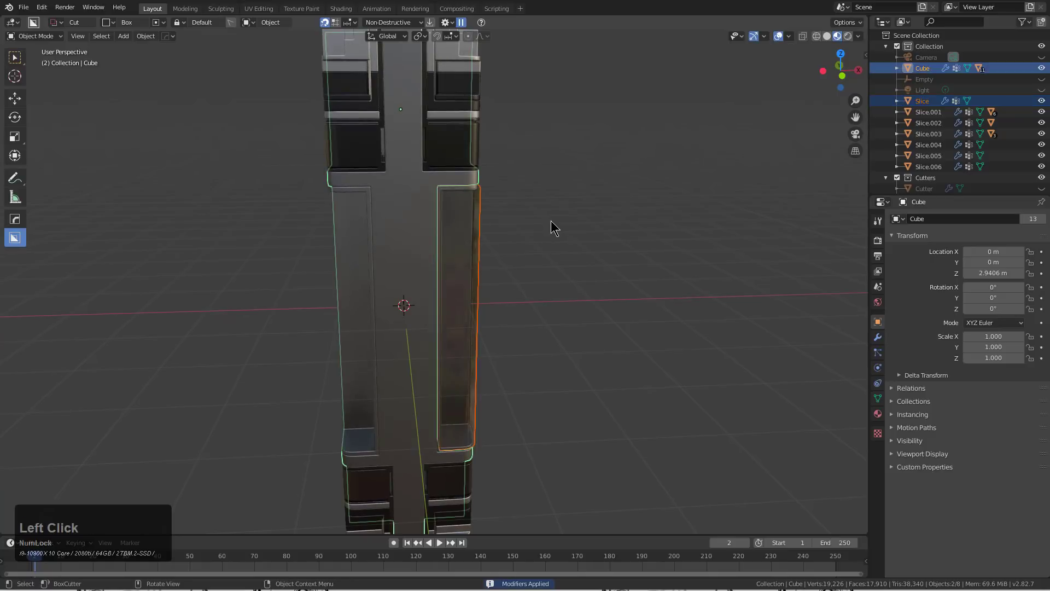
pyautogui.press('x')
pyautogui.click(495, 111)
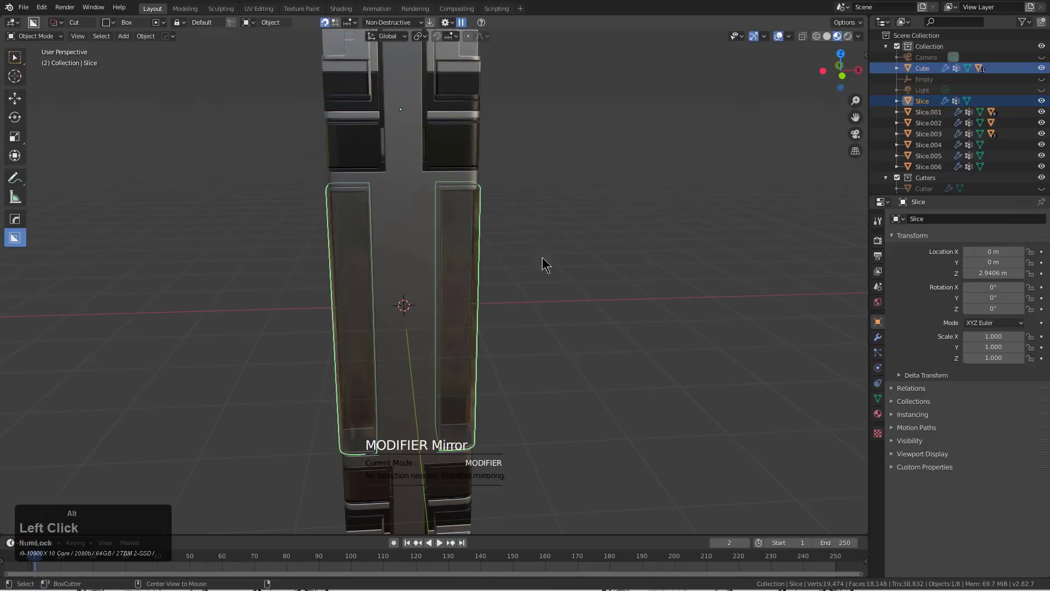
pyautogui.hotkey('alt', 'a')
# Generate a To_Shape cube around the single unmirrored glass panel, with Individual, Equalize and Modified off and scale 1.00.
pyautogui.moveTo(542, 257); pyautogui.dragTo(511, 257, button='middle')
pyautogui.click(446, 229)
pyautogui.press('q')
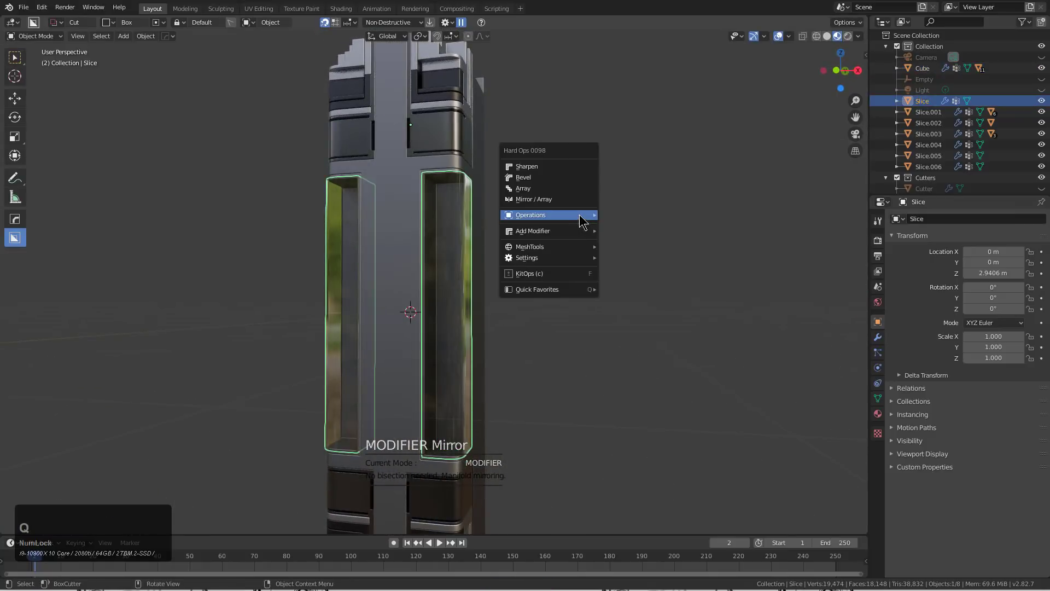
pyautogui.moveTo(574, 215)
pyautogui.click(625, 268)
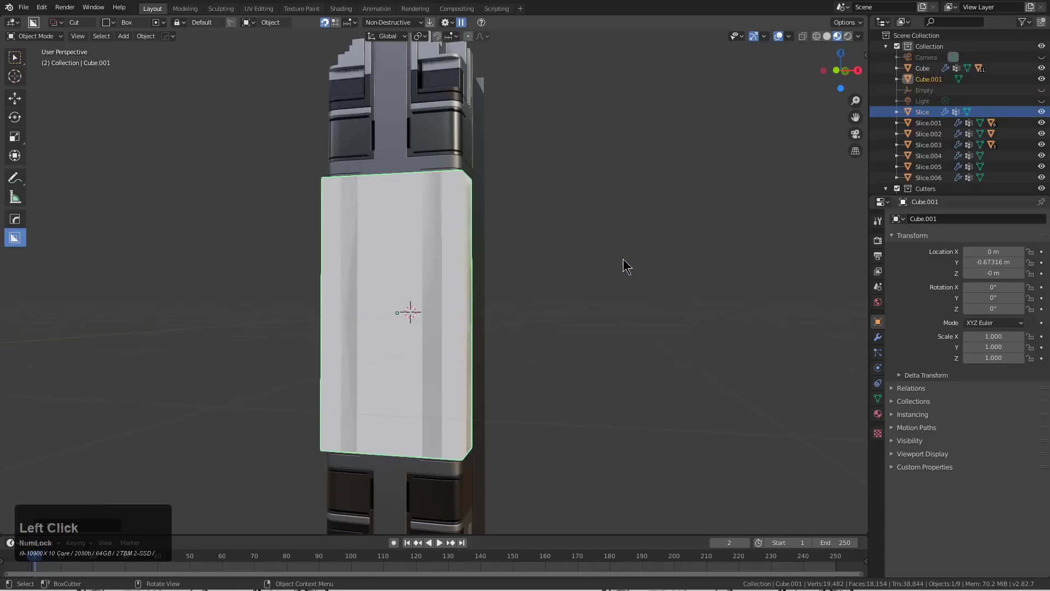
pyautogui.press('F9')
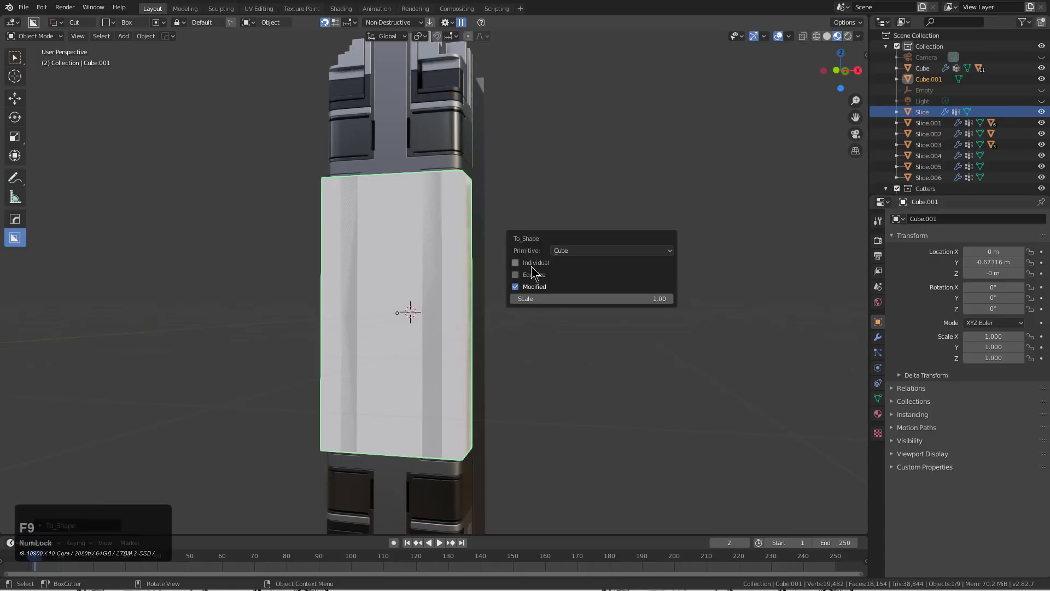
pyautogui.click(515, 274)
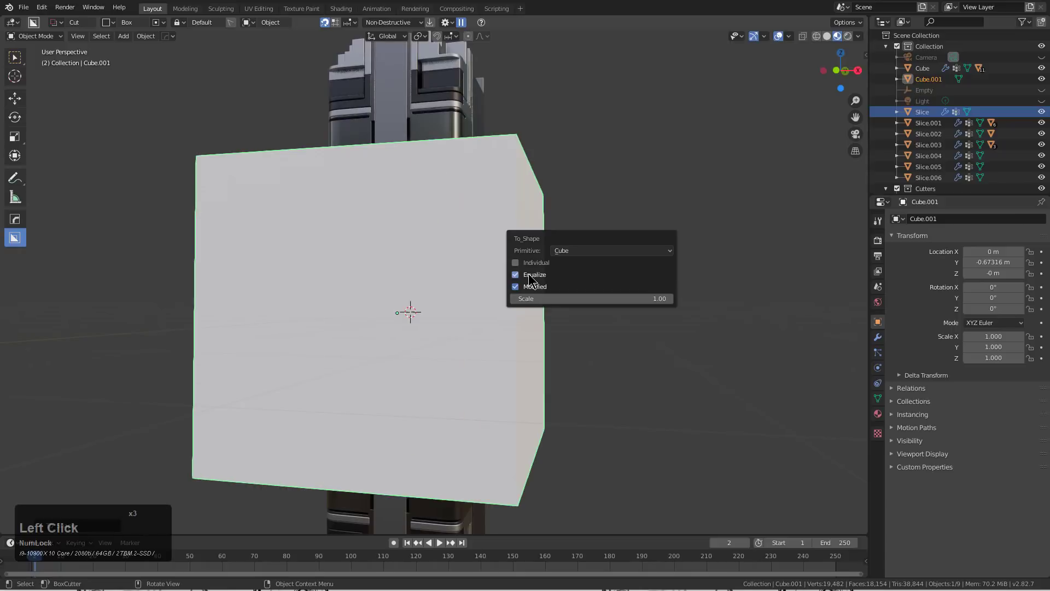
pyautogui.moveTo(530, 276); pyautogui.dragTo(534, 292)
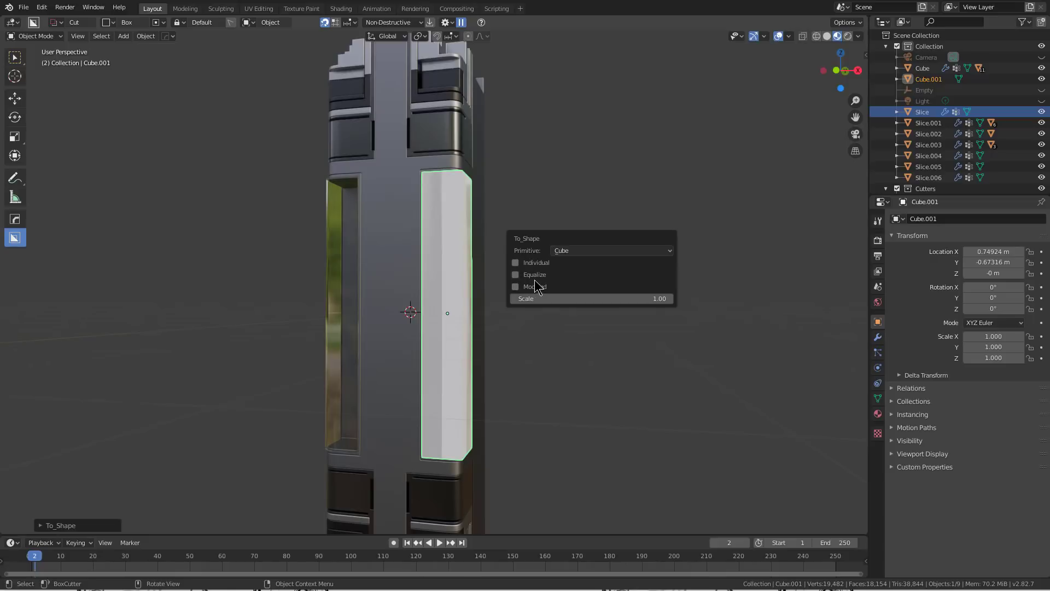
pyautogui.moveTo(489, 211); pyautogui.dragTo(451, 247, button='middle')
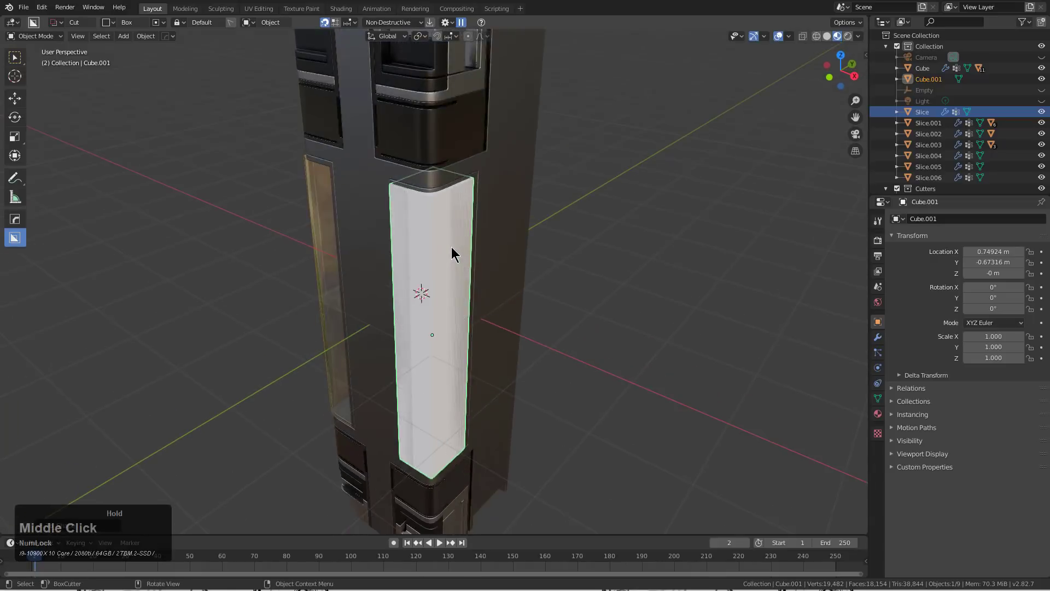
pyautogui.scroll(-2, 453, 241)
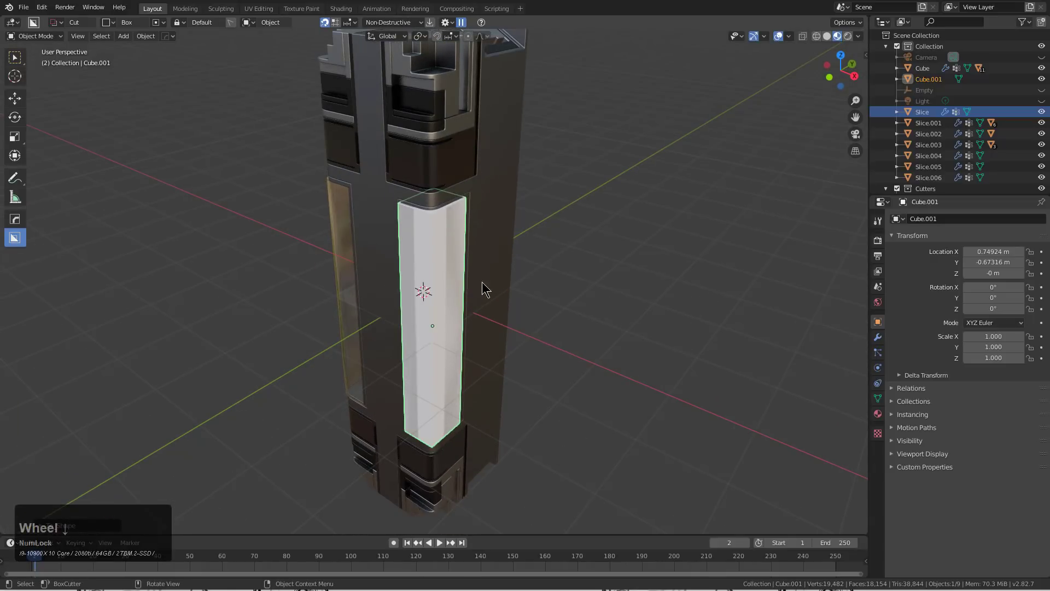
# Scale the new cube inside the glass panel uniformly to about 0.599, and lengthen it along Z to about 1.074.
pyautogui.moveTo(553, 354); pyautogui.dragTo(569, 358, button='middle')
pyautogui.press('s')
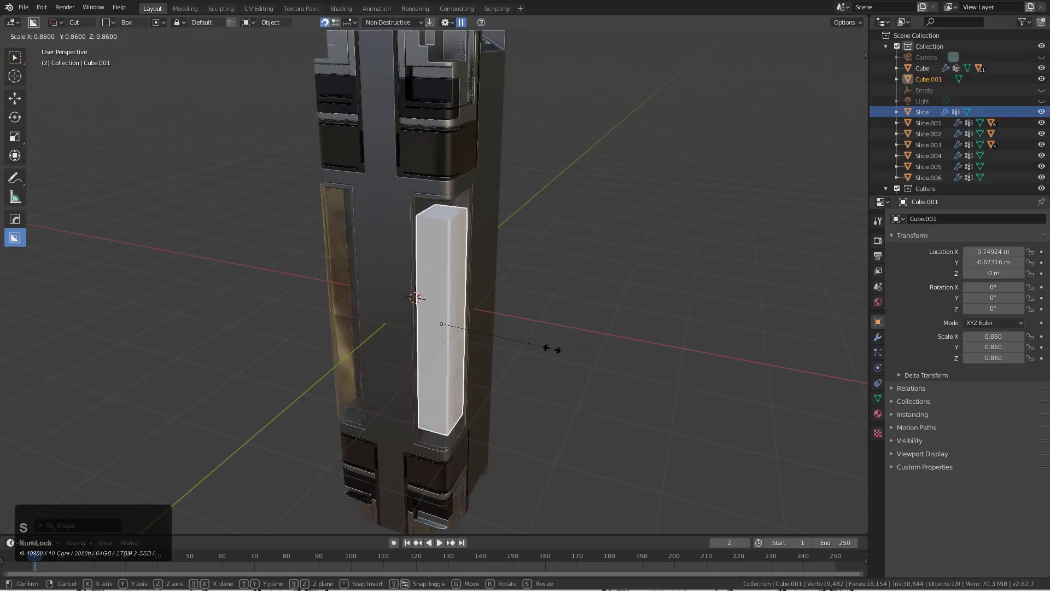
pyautogui.press('z')
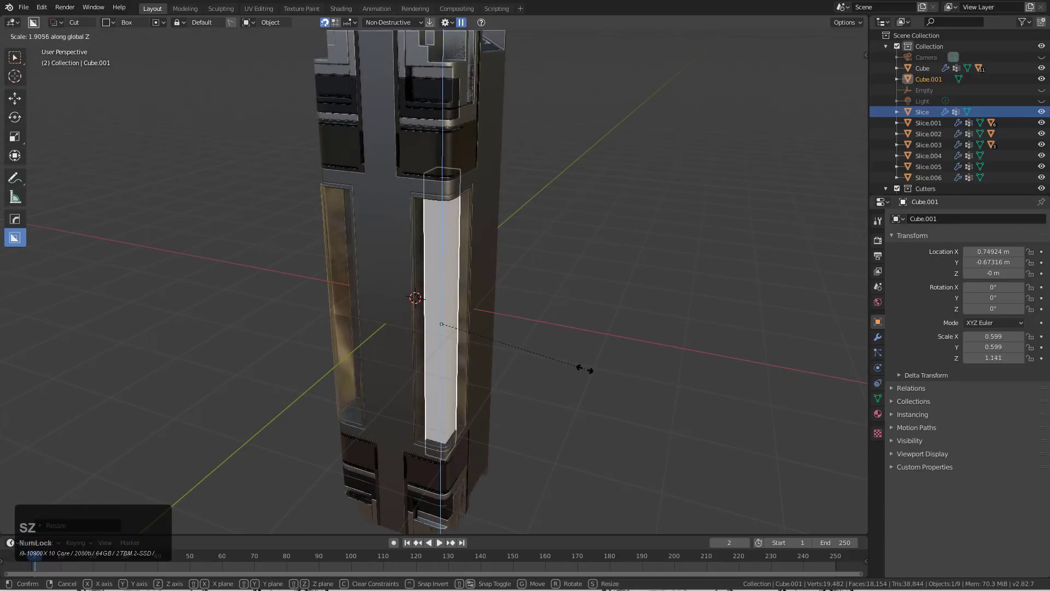
pyautogui.click(586, 369)
pyautogui.moveTo(586, 369)
pyautogui.mouseDown(button='middle')
pyautogui.moveTo(525, 321)
pyautogui.moveTo(601, 373)
pyautogui.mouseUp(button='middle')
pyautogui.scroll(3, 600, 373)
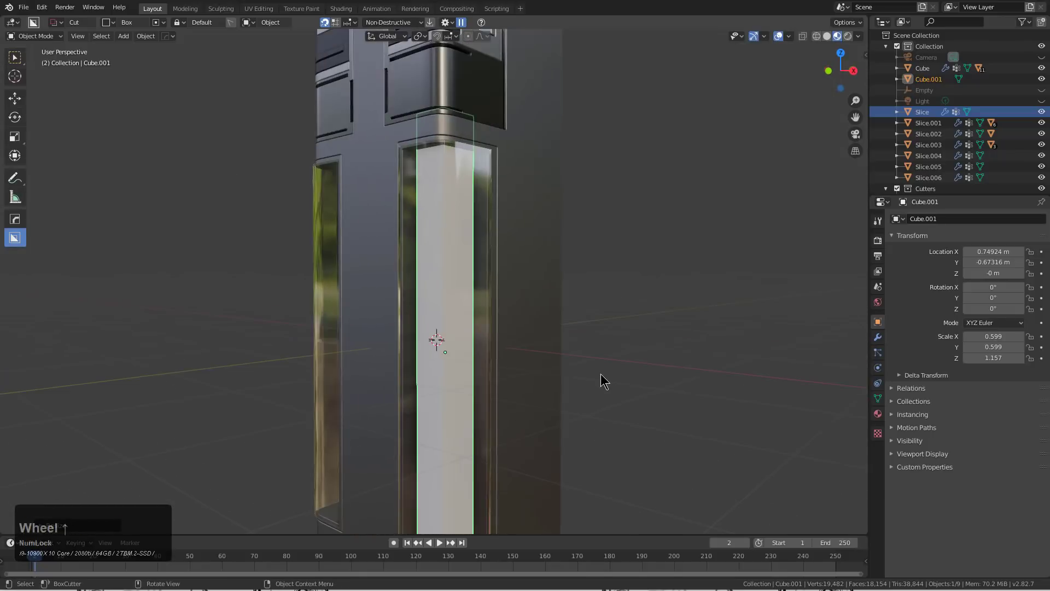
pyautogui.press('s')
pyautogui.press('z')
pyautogui.click(488, 322)
pyautogui.keyDown('shift'); pyautogui.scroll(-2, 512, 328); pyautogui.keyUp('shift')
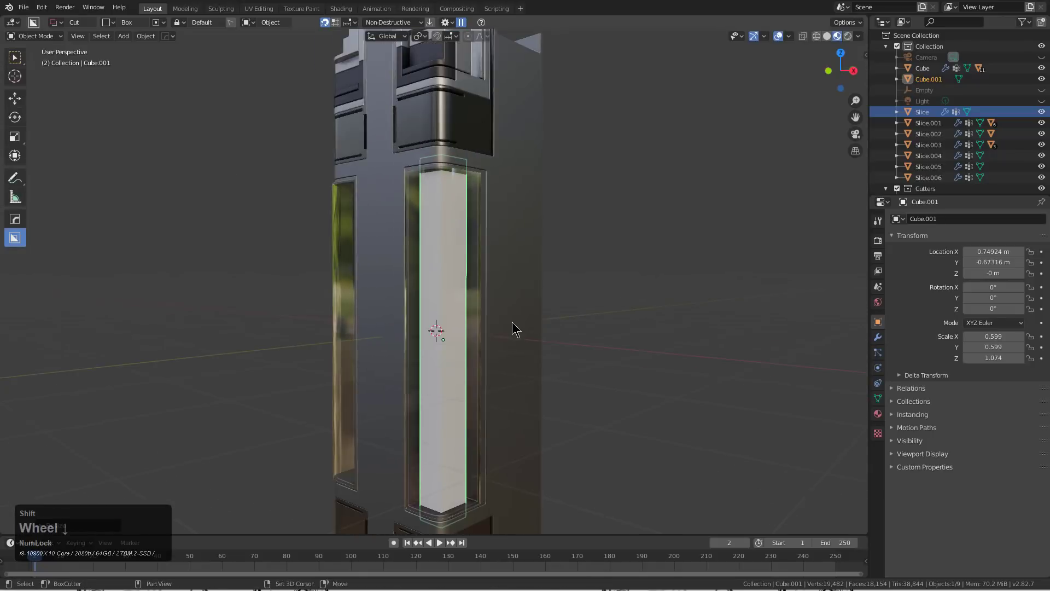
# Thin the cube into a bar by scaling it in X and Y only, to about 0.235.
pyautogui.moveTo(511, 328); pyautogui.dragTo(588, 362, button='middle')
pyautogui.press('s')
pyautogui.hotkey('shift', 'z')
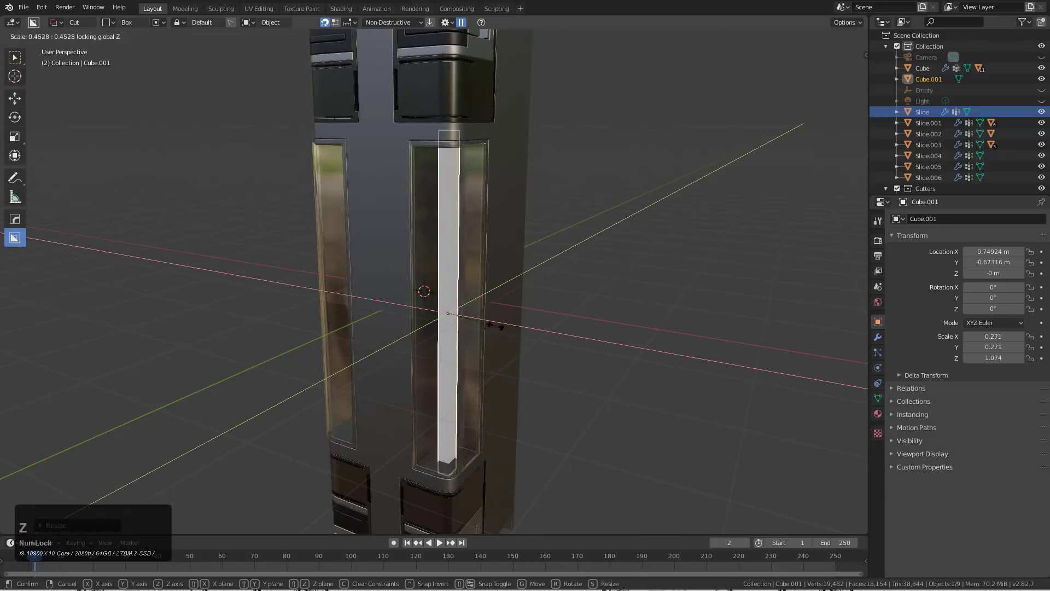
pyautogui.click(490, 320)
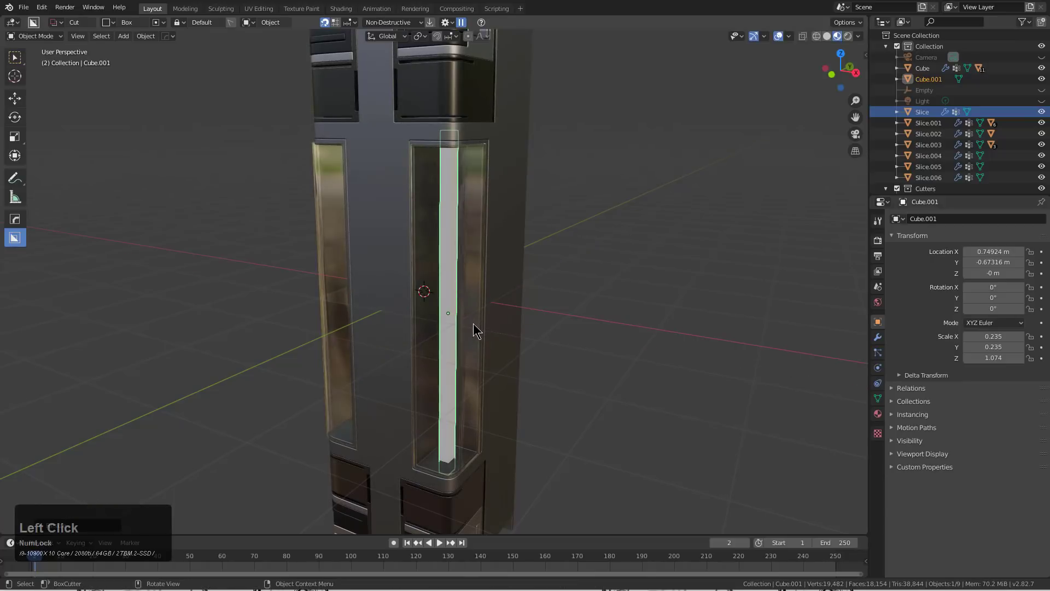
# Give the bar a blank Emission material with Pulse on, regenerating the random colour until it is pale cyan.
pyautogui.press('m')
pyautogui.click(461, 311)
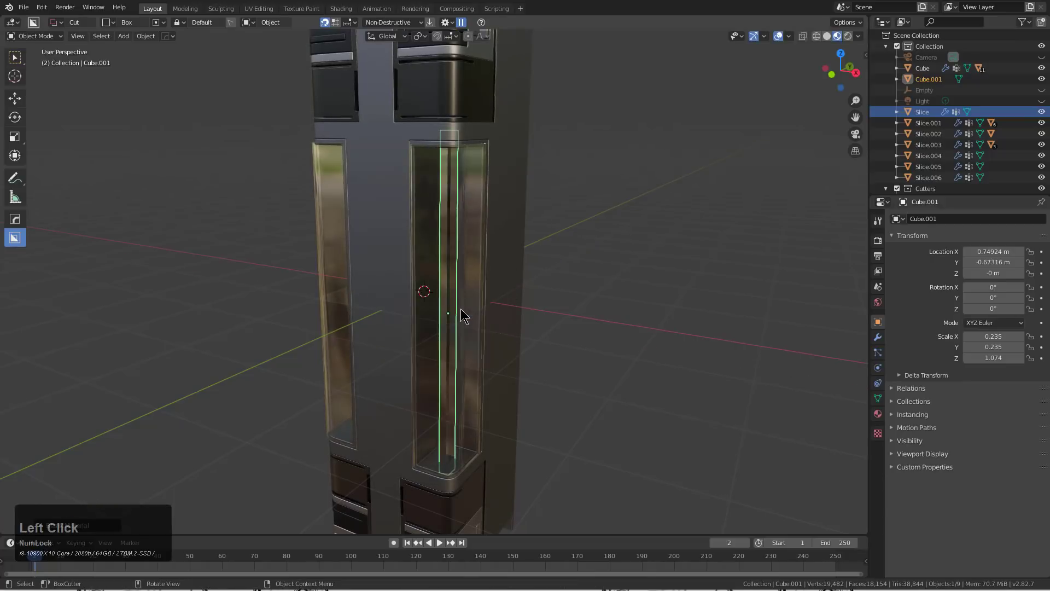
pyautogui.press('F9')
pyautogui.click(538, 327)
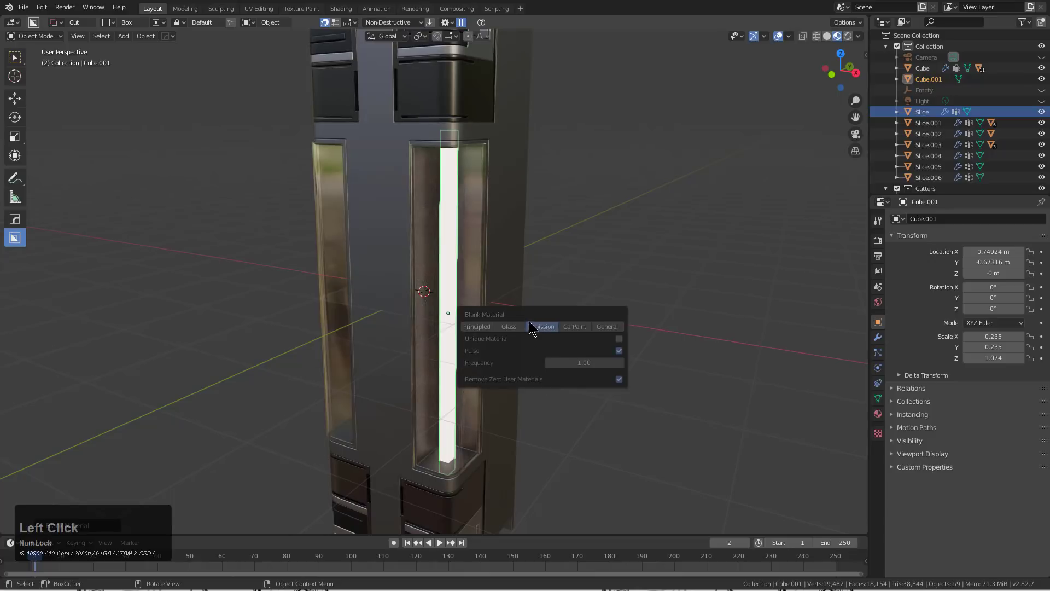
pyautogui.moveTo(520, 234); pyautogui.dragTo(514, 260, button='middle')
pyautogui.press('m')
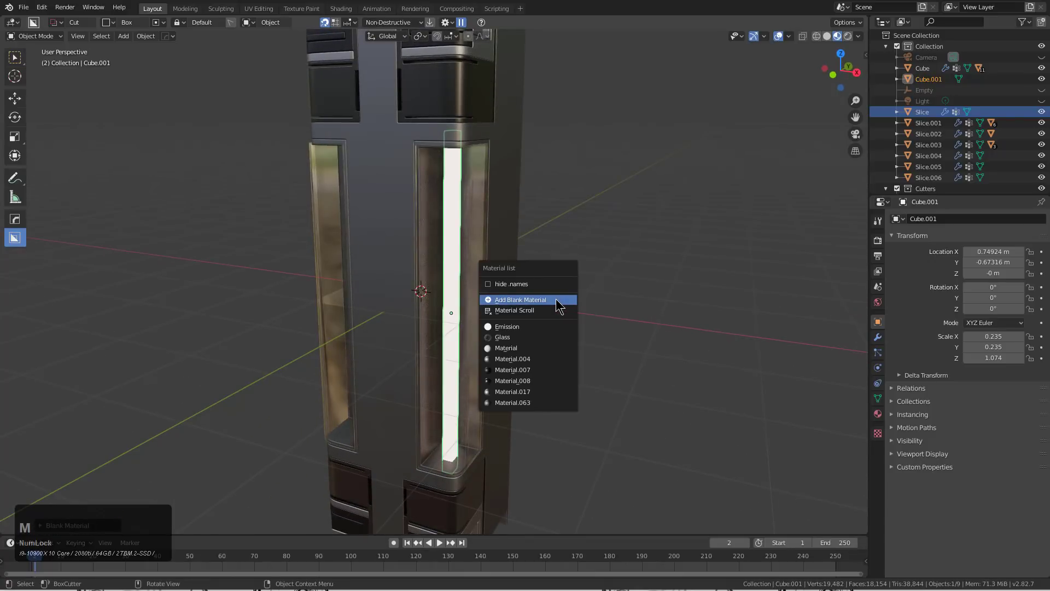
pyautogui.click(555, 300)
pyautogui.press('F9')
pyautogui.click(698, 236)
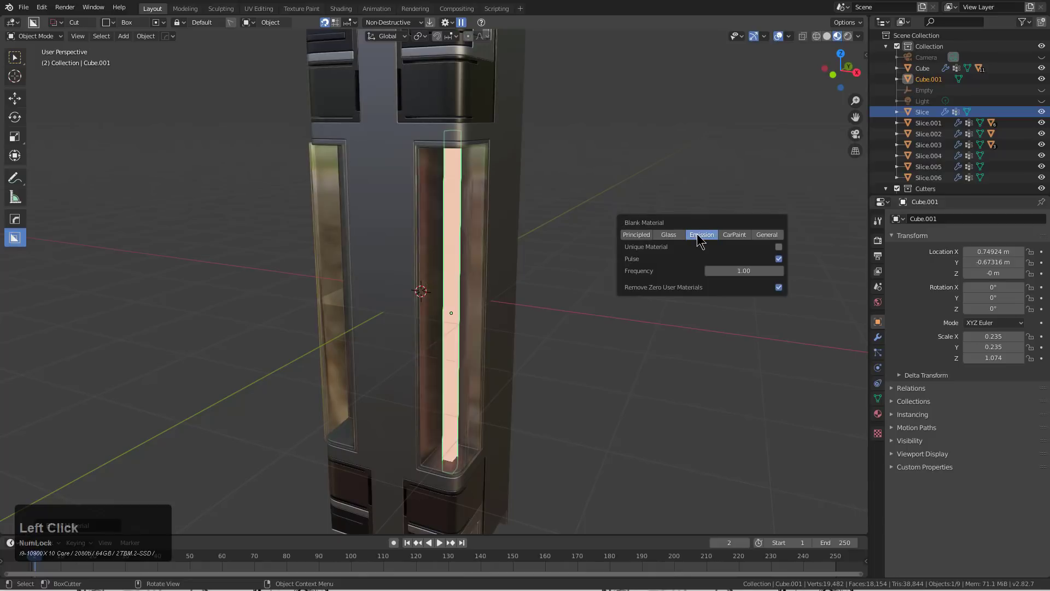
pyautogui.click(699, 235)
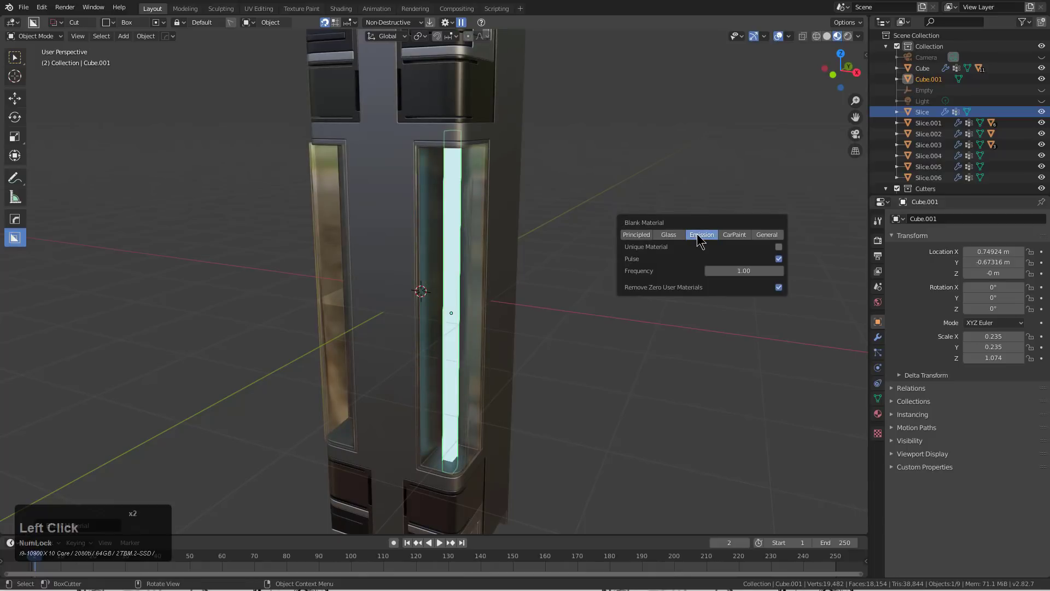
# Scale the glowing bar down further in X and Y only, to about 0.147, keeping its height.
pyautogui.scroll(1, 537, 244)
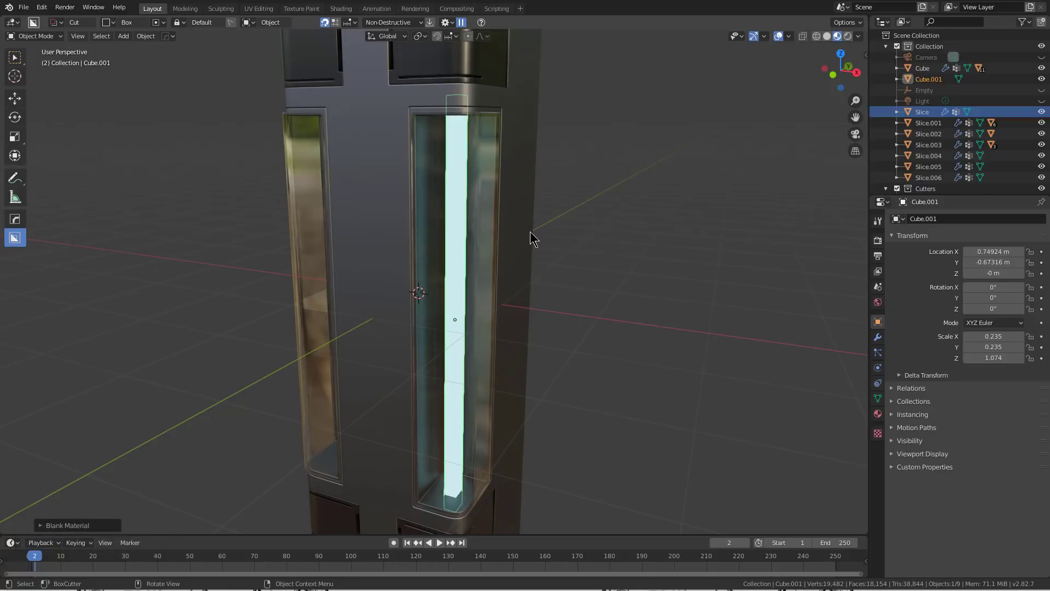
pyautogui.moveTo(530, 239); pyautogui.dragTo(611, 316, button='middle')
pyautogui.press('s')
pyautogui.hotkey('shift', 'z')
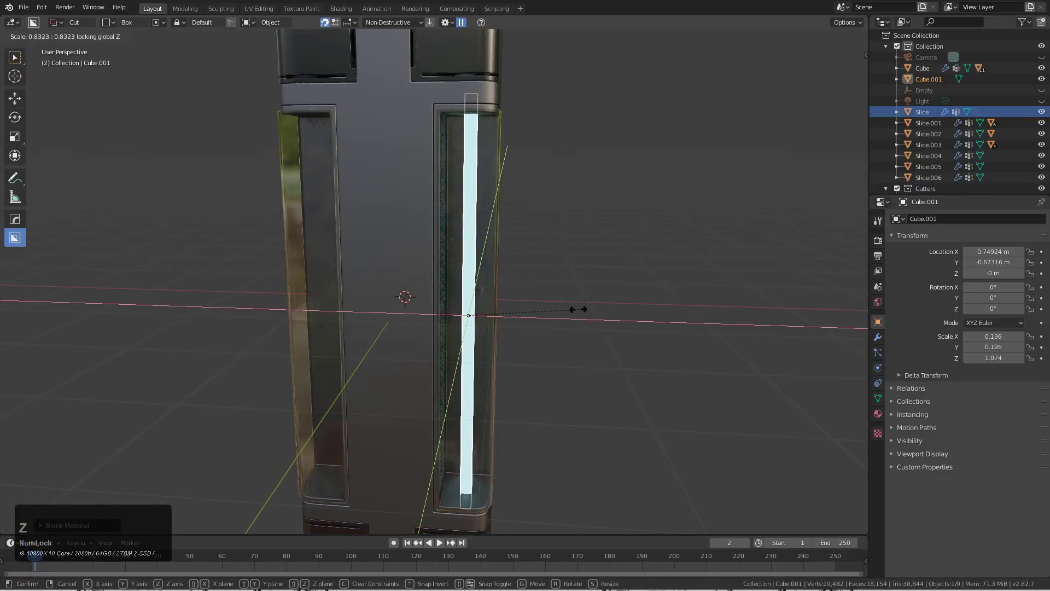
pyautogui.click(548, 300)
# Move the glowing bar deeper into the corner recess, to about X 0.566 m and Y -0.467 m.
pyautogui.press('g')
pyautogui.press('x')
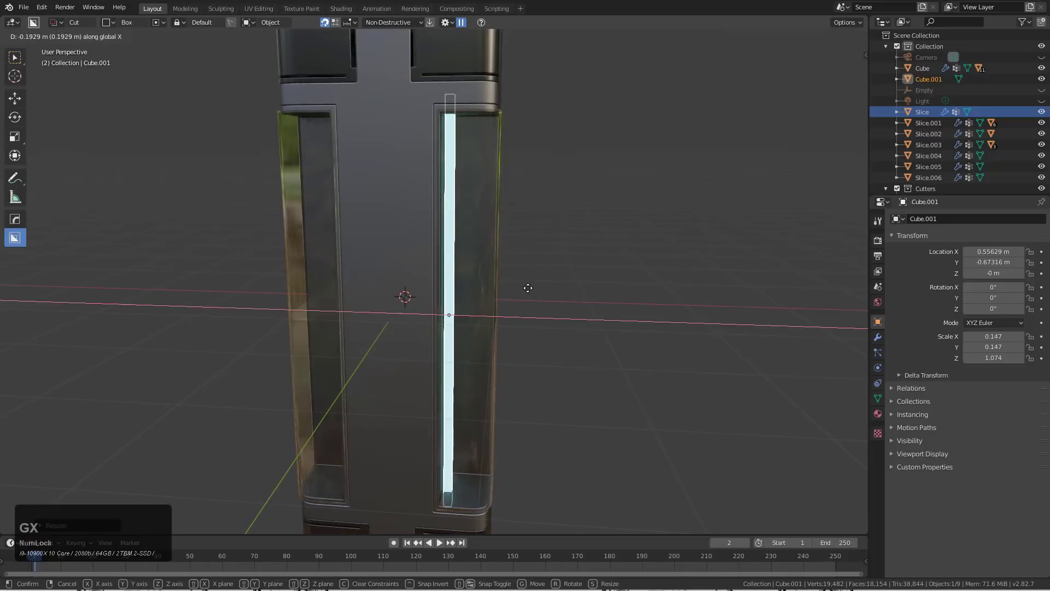
pyautogui.click(530, 280)
pyautogui.press('g')
pyautogui.press('x')
pyautogui.click(547, 276)
pyautogui.moveTo(547, 276); pyautogui.dragTo(484, 295, button='middle')
pyautogui.press('g')
pyautogui.press('y')
pyautogui.click(494, 281)
# Mirror the glowing bar across the main cube with Hard Ops Mirror, and clear the selection.
pyautogui.scroll(-2, 502, 267)
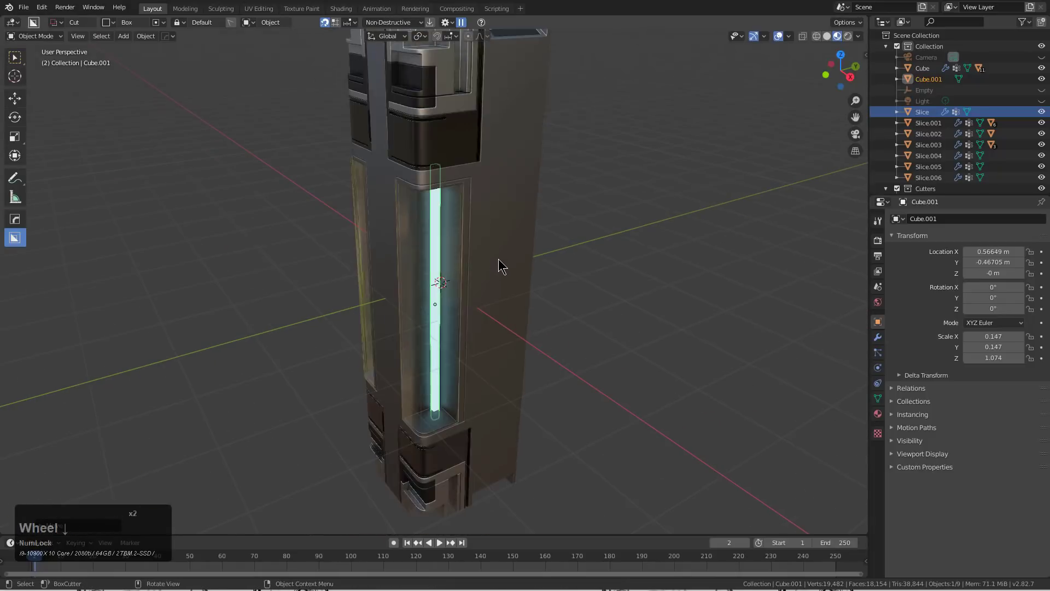
pyautogui.keyDown('shift'); pyautogui.click(498, 251); pyautogui.keyUp('shift')
pyautogui.moveTo(497, 249); pyautogui.dragTo(542, 235, button='middle')
pyautogui.hotkey('alt', 'x')
pyautogui.click(513, 101)
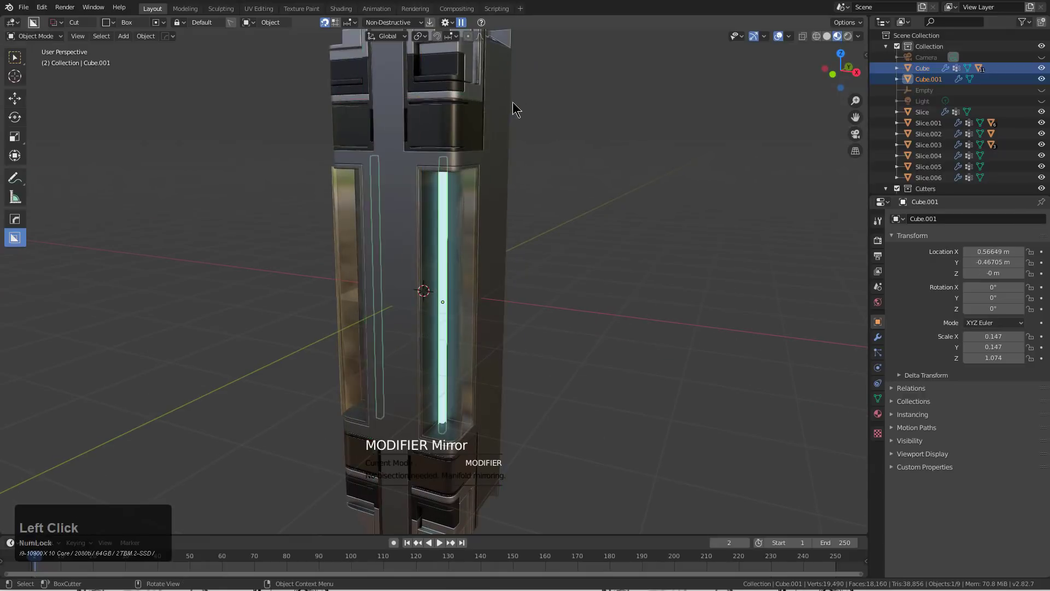
pyautogui.moveTo(513, 102); pyautogui.dragTo(424, 311, button='middle')
pyautogui.scroll(-2, 537, 260)
pyautogui.scroll(2, 458, 298)
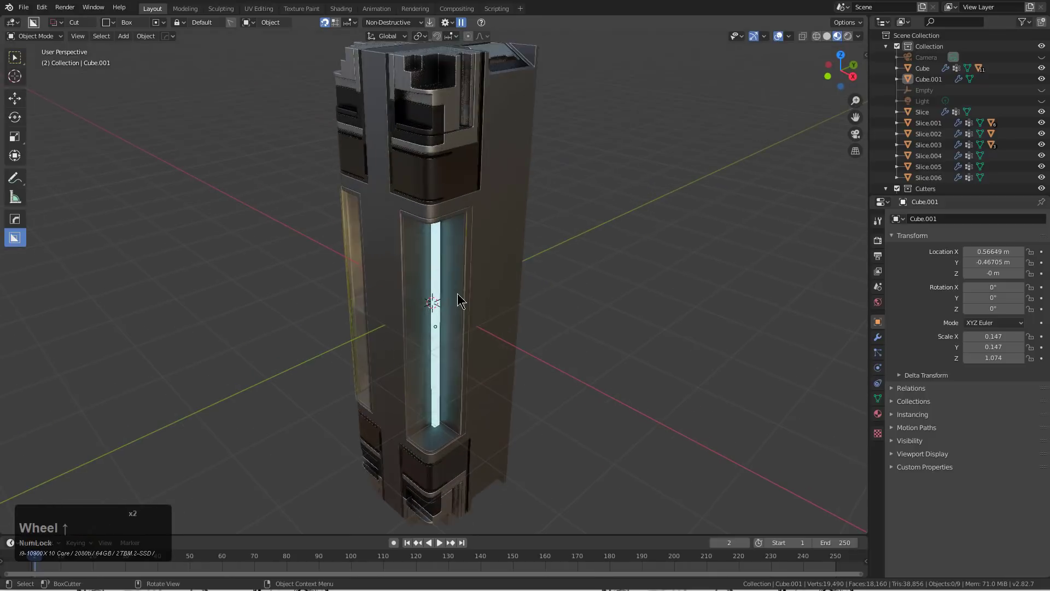
# Select the main cube and examine the column's plain, undetailed sides and vertical edge.
pyautogui.moveTo(497, 264); pyautogui.dragTo(436, 239, button='middle')
pyautogui.click(516, 232)
pyautogui.moveTo(515, 231); pyautogui.dragTo(485, 295, button='middle')
pyautogui.scroll(-3, 466, 293)
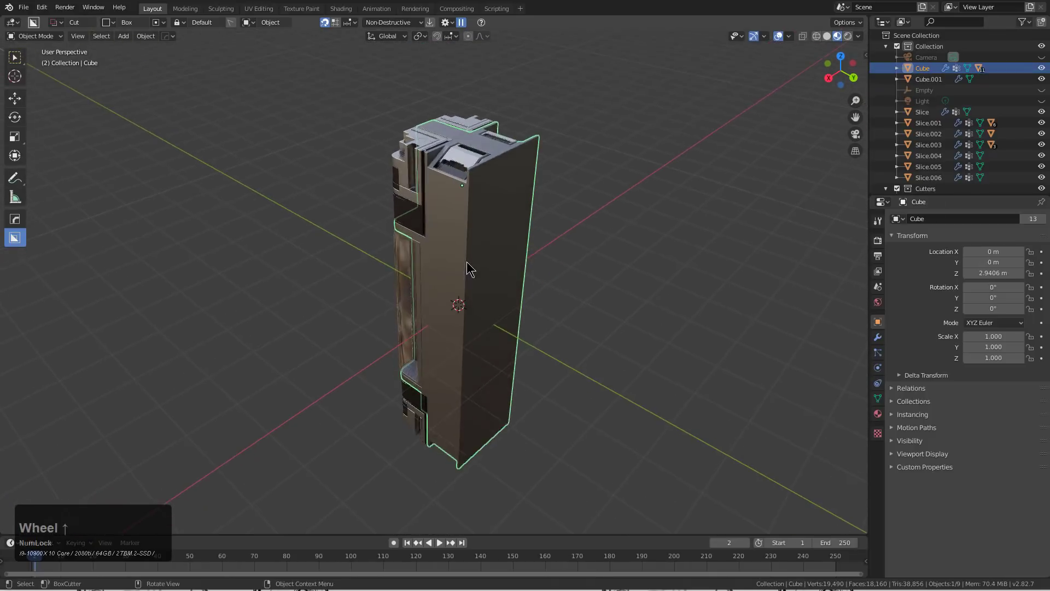
pyautogui.scroll(2, 462, 273)
pyautogui.scroll(-1, 460, 265)
pyautogui.moveTo(461, 259); pyautogui.dragTo(473, 241, button='middle')
pyautogui.scroll(2, 451, 286)
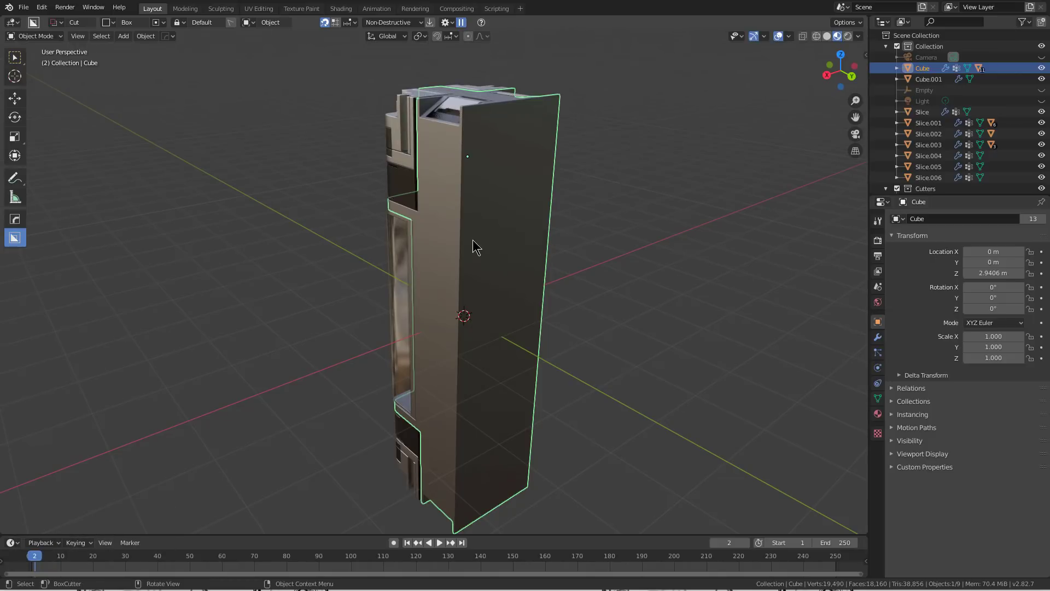
# Box-cut a tall notch and a shorter one below it into the cube's plain vertical edge, diagonally at 45 degrees.
pyautogui.press('KP_1')
pyautogui.press('KP_6')
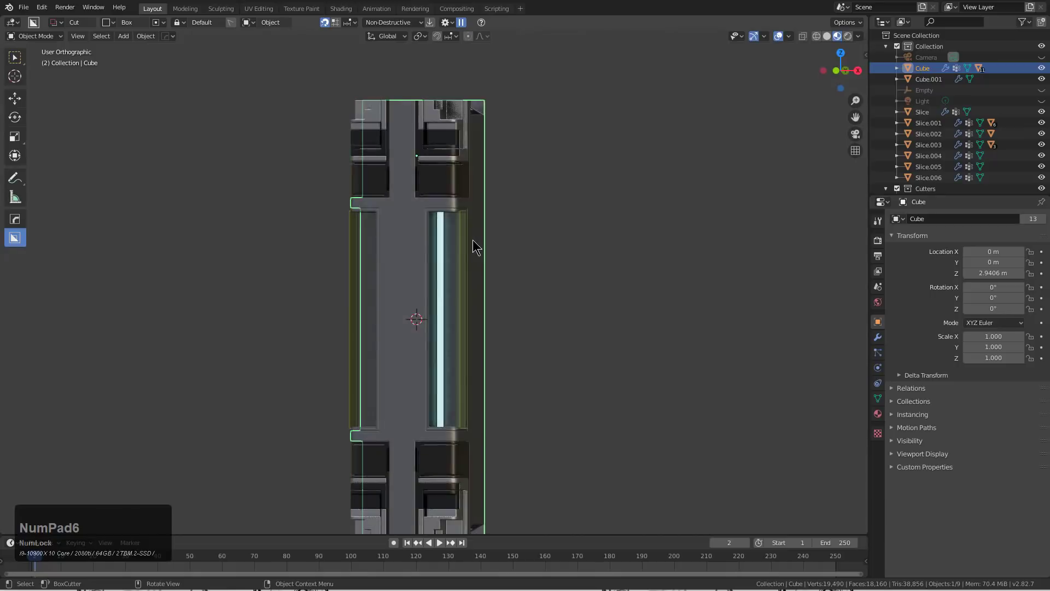
pyautogui.press('KP_6')
pyautogui.press('KP_6')
pyautogui.press('d')
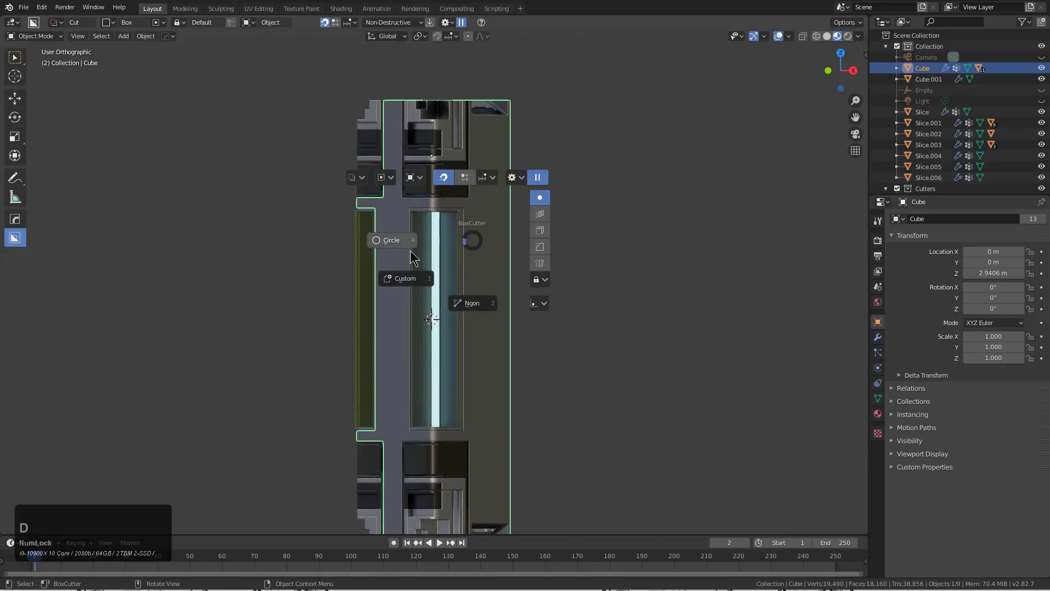
pyautogui.press('Escape')
pyautogui.moveTo(521, 133)
pyautogui.mouseDown()
pyautogui.moveTo(492, 160)
pyautogui.moveTo(495, 188)
pyautogui.mouseUp()
pyautogui.doubleClick(494, 171)
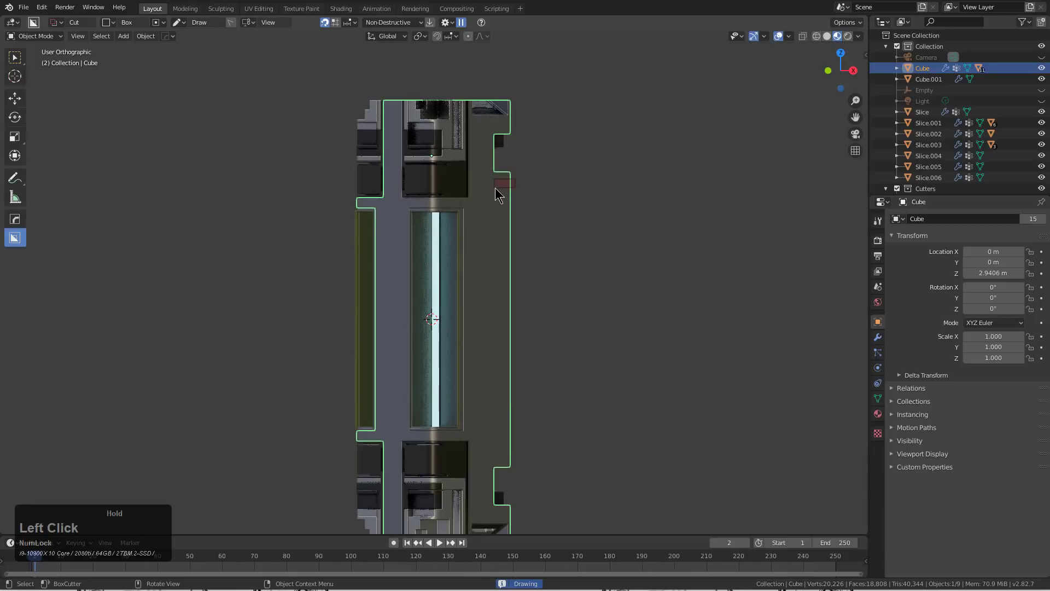
pyautogui.doubleClick(493, 190)
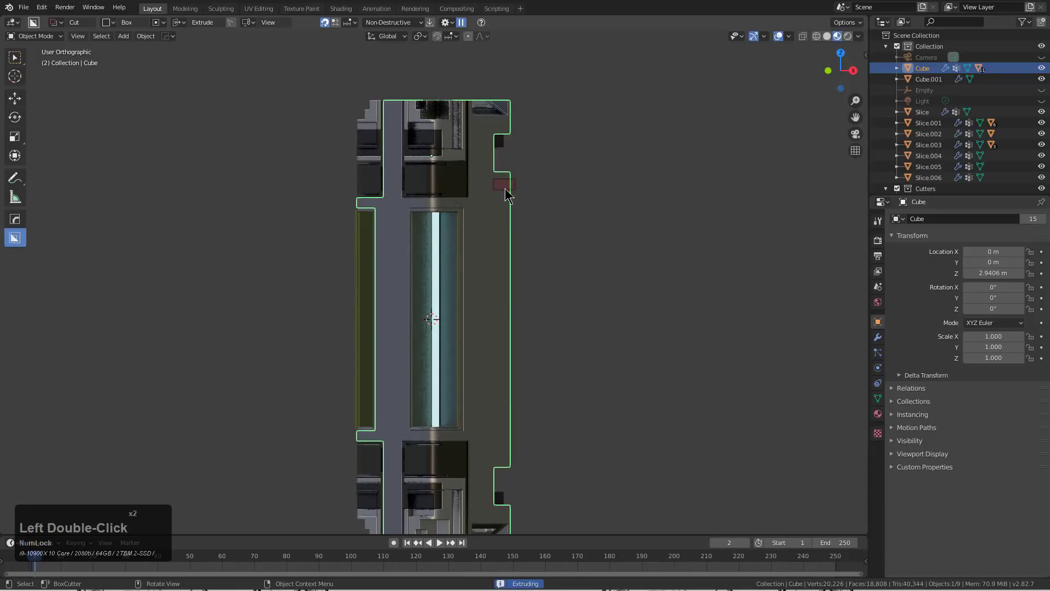
# Trim the rib between the two notches to about half depth, and box-cut a shallow notch just above the tall one.
pyautogui.scroll(2, 504, 191)
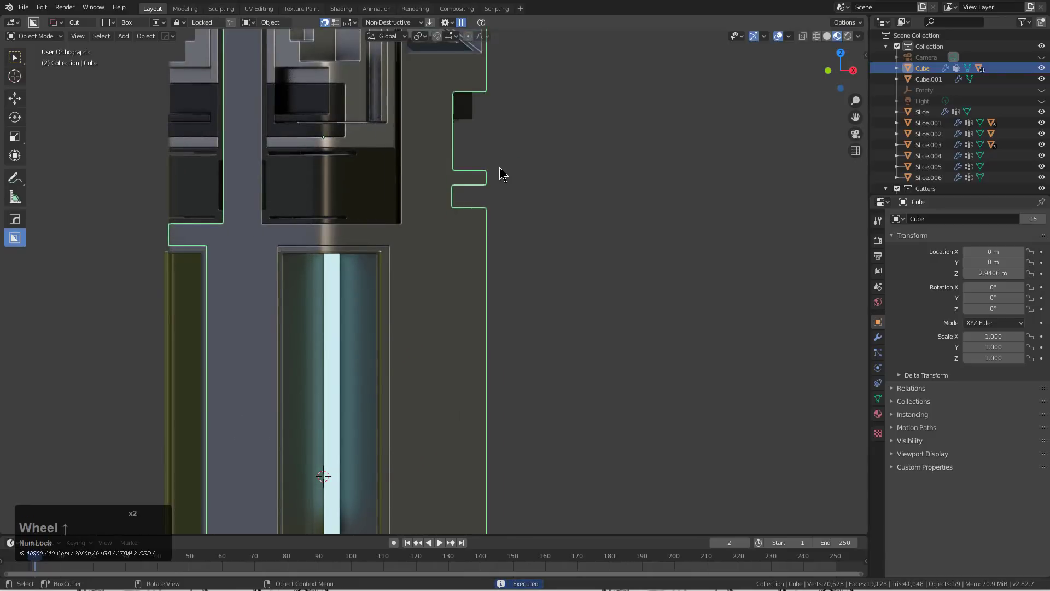
pyautogui.moveTo(488, 160); pyautogui.dragTo(469, 193)
pyautogui.click(468, 194)
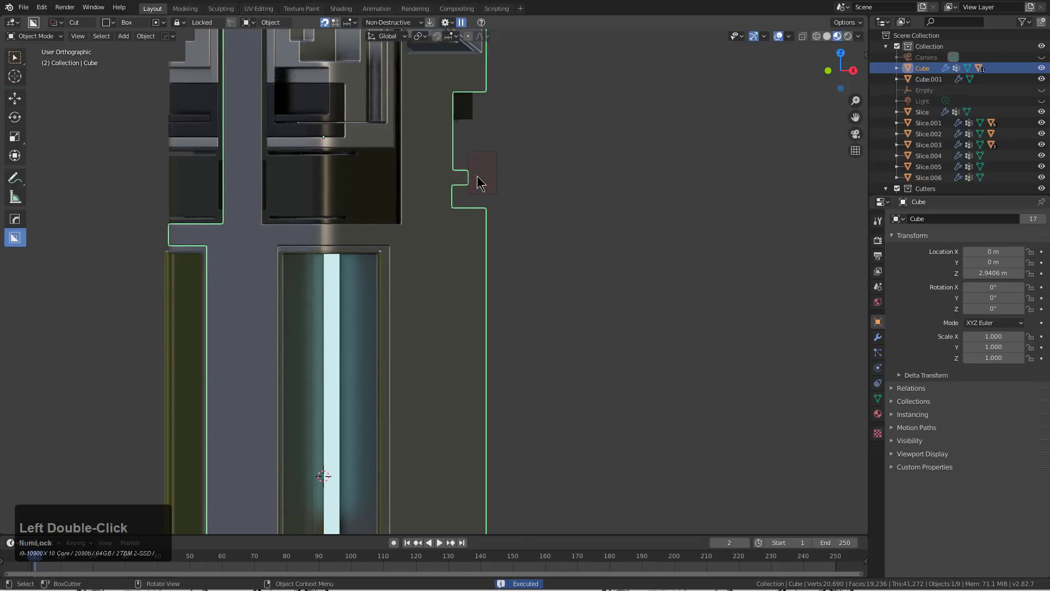
pyautogui.scroll(3, 495, 212)
pyautogui.moveTo(518, 70); pyautogui.dragTo(496, 99)
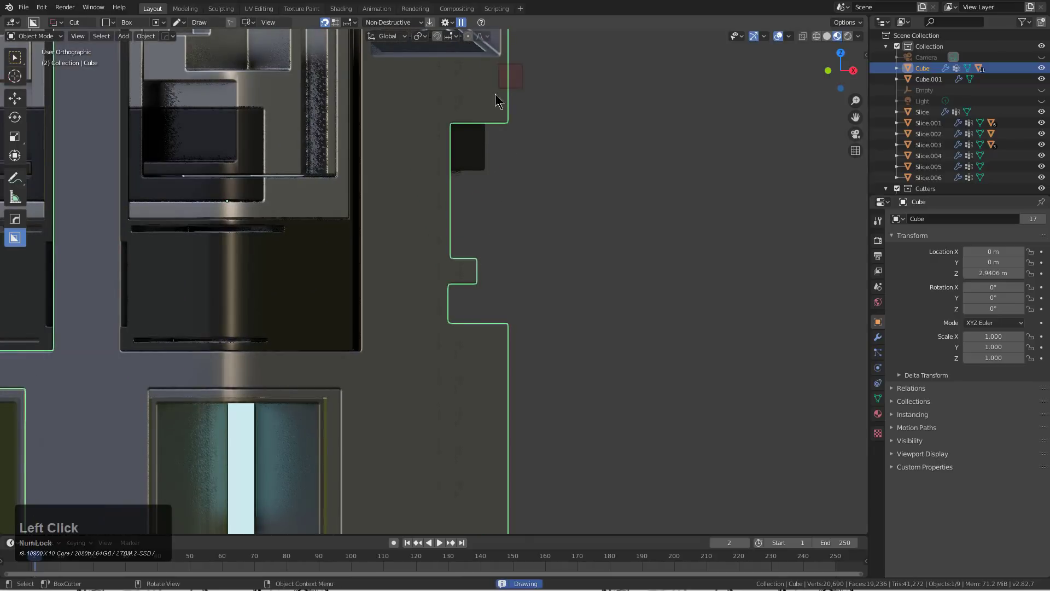
pyautogui.click(504, 117)
# Box-cut another deep notch into the vertical edge just below the existing ones, matching their depth.
pyautogui.keyDown('shift'); pyautogui.moveTo(500, 147); pyautogui.dragTo(499, 201, button='middle'); pyautogui.keyUp('shift')
pyautogui.scroll(-3, 477, 294)
pyautogui.keyDown('shift'); pyautogui.moveTo(477, 294); pyautogui.dragTo(494, 224, button='middle'); pyautogui.keyUp('shift')
pyautogui.scroll(3, 542, 285)
pyautogui.moveTo(550, 274); pyautogui.dragTo(485, 313)
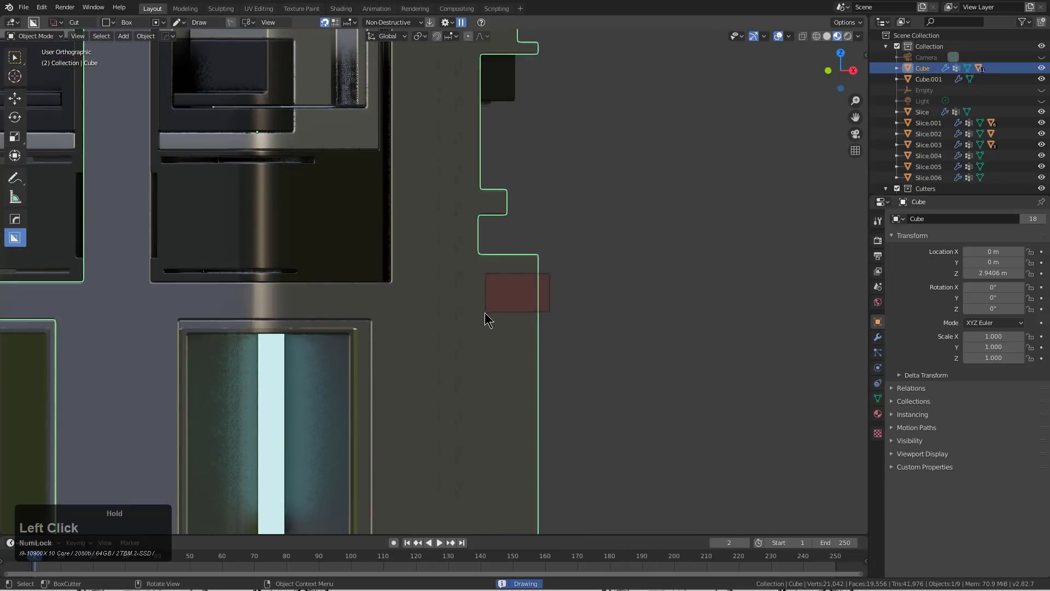
pyautogui.doubleClick(478, 301)
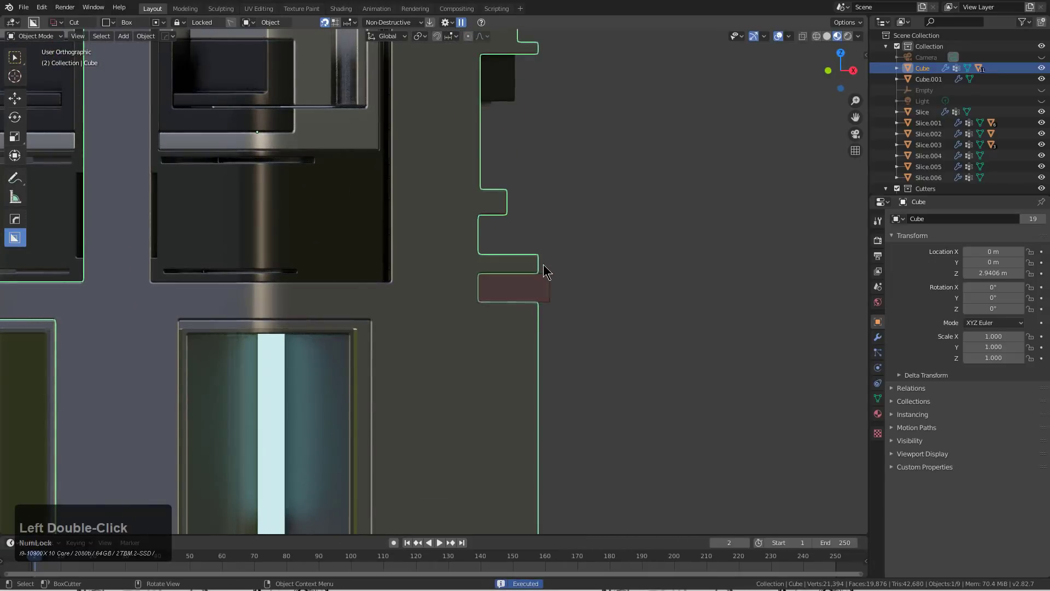
# Cut a thin slot into the rib above the lowest notch, and trim off the rib's outer tip.
pyautogui.moveTo(546, 260); pyautogui.dragTo(508, 267)
pyautogui.doubleClick(498, 268)
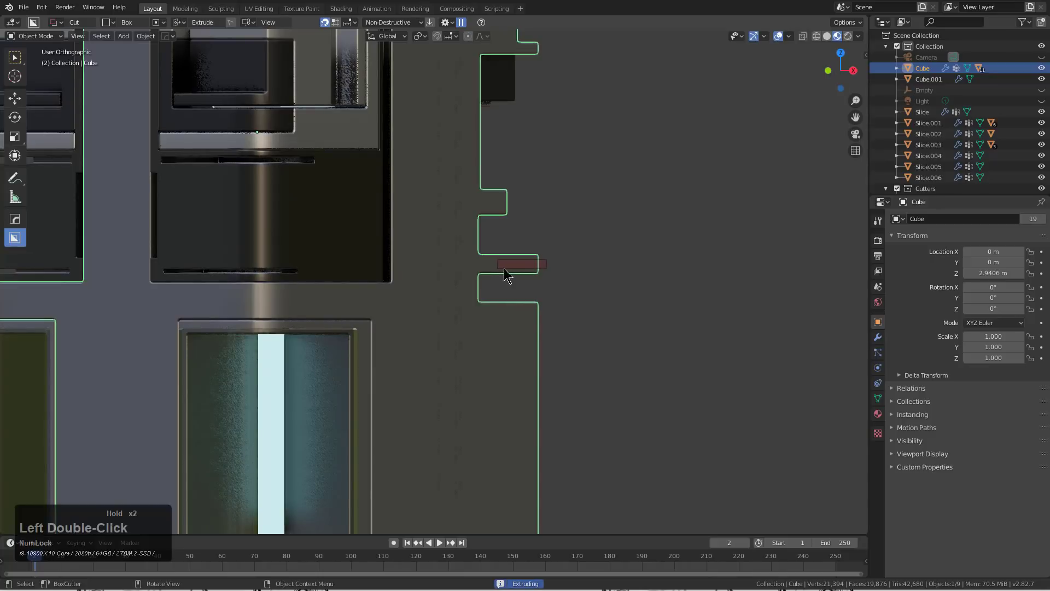
pyautogui.moveTo(559, 232); pyautogui.dragTo(526, 270)
pyautogui.doubleClick(524, 283)
# Bake the main cube's cut modifiers into its mesh with Hard Ops Smart Apply.
pyautogui.moveTo(525, 286); pyautogui.dragTo(433, 307, button='middle')
pyautogui.scroll(-3, 494, 296)
pyautogui.moveTo(495, 296); pyautogui.dragTo(500, 333, button='middle')
pyautogui.click(495, 327)
pyautogui.press('q')
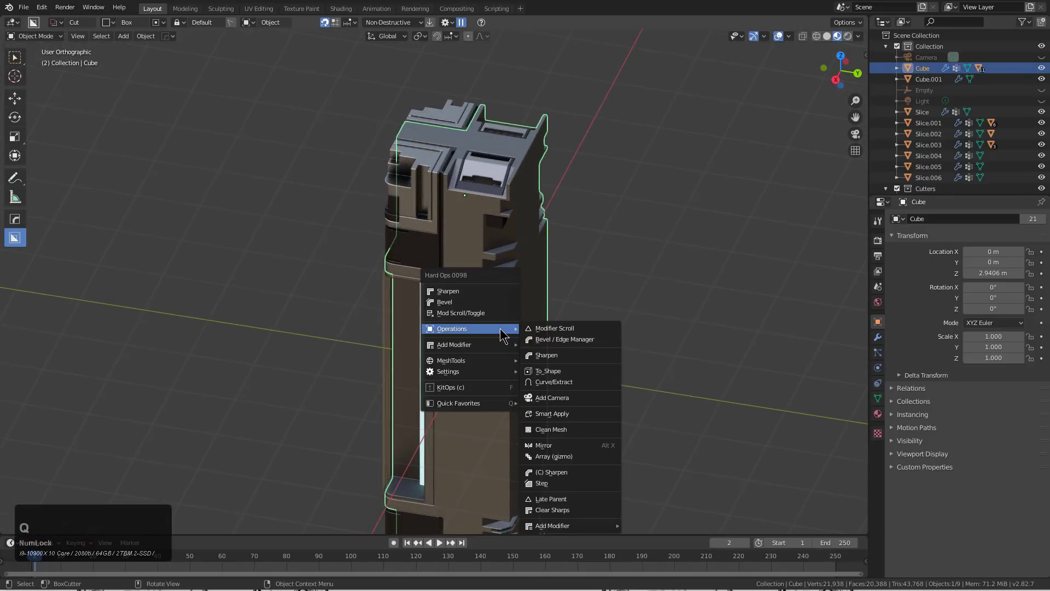
pyautogui.click(553, 414)
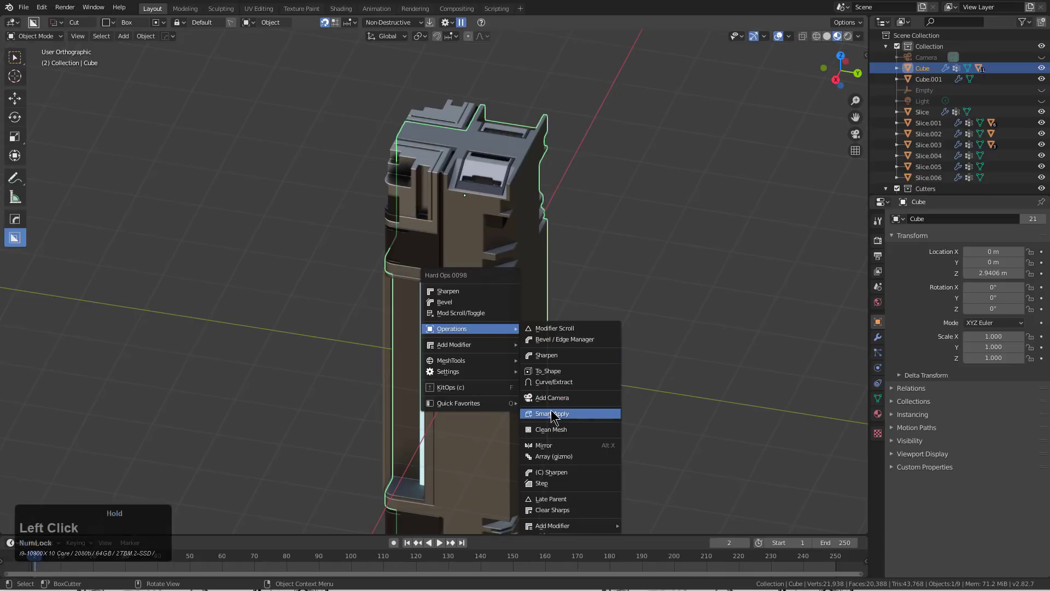
# Select the two segments of the main cube's vertical edge below the notches and add a vertex-group bevel to them.
pyautogui.moveTo(553, 391); pyautogui.dragTo(519, 346, button='middle')
pyautogui.press('Tab')
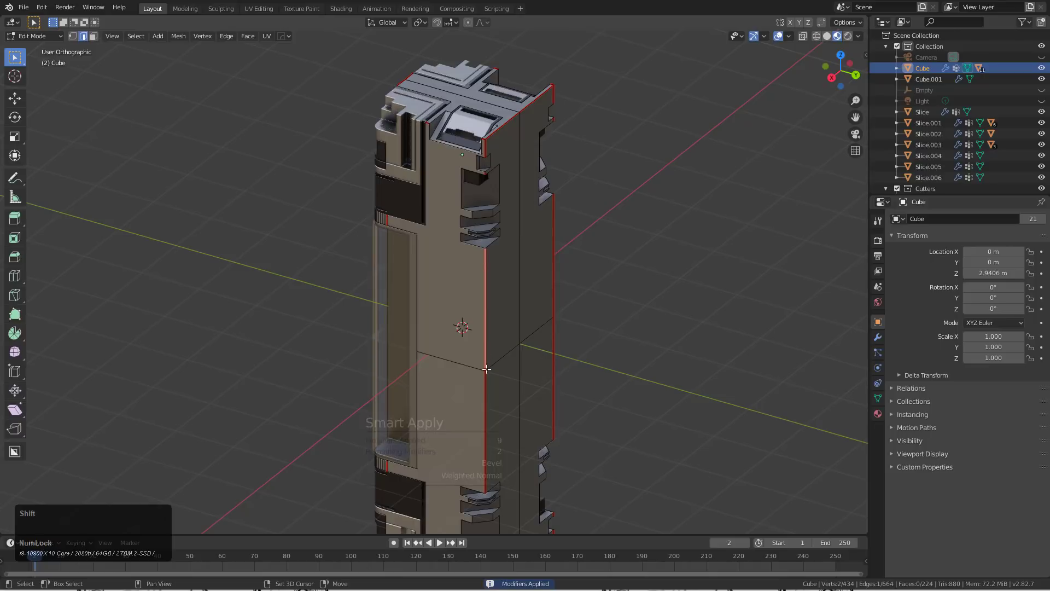
pyautogui.keyDown('shift'); pyautogui.click(484, 401); pyautogui.keyUp('shift')
pyautogui.middleClick(484, 401)
pyautogui.scroll(3, 576, 286)
pyautogui.hotkey('ctrl', 'q')
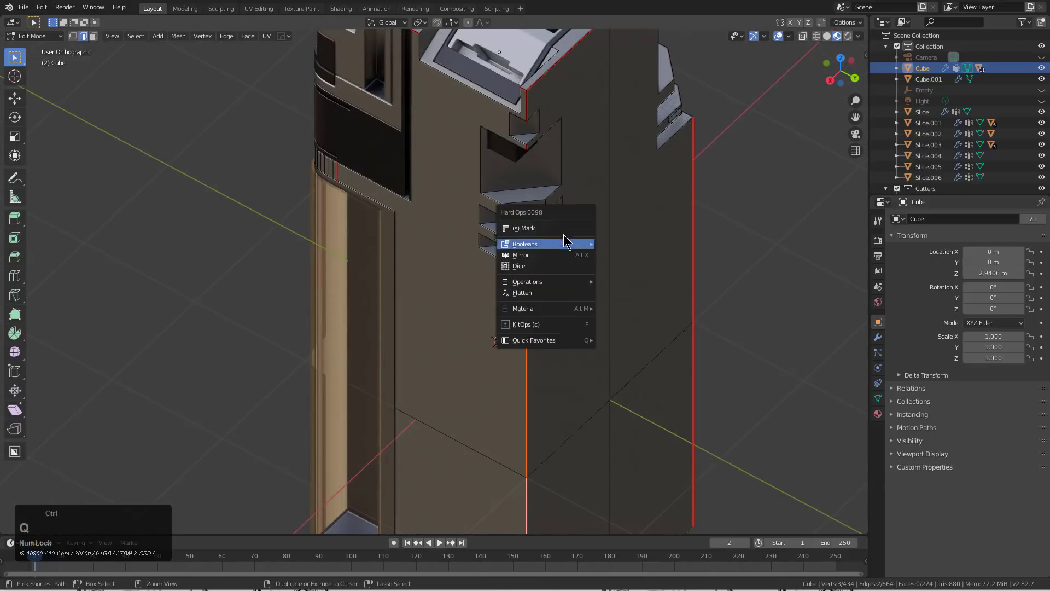
pyautogui.click(565, 231)
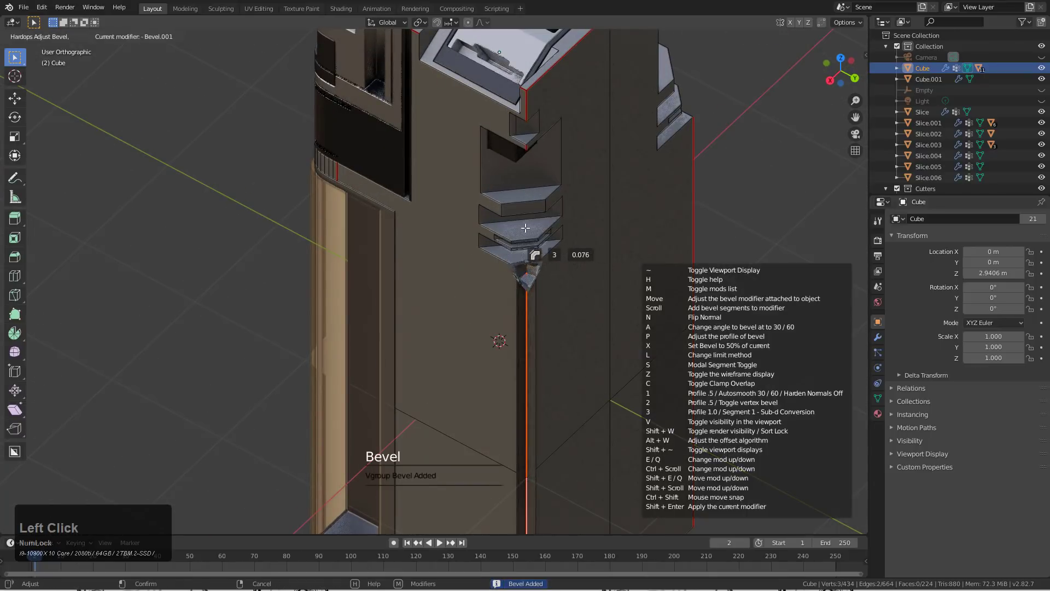
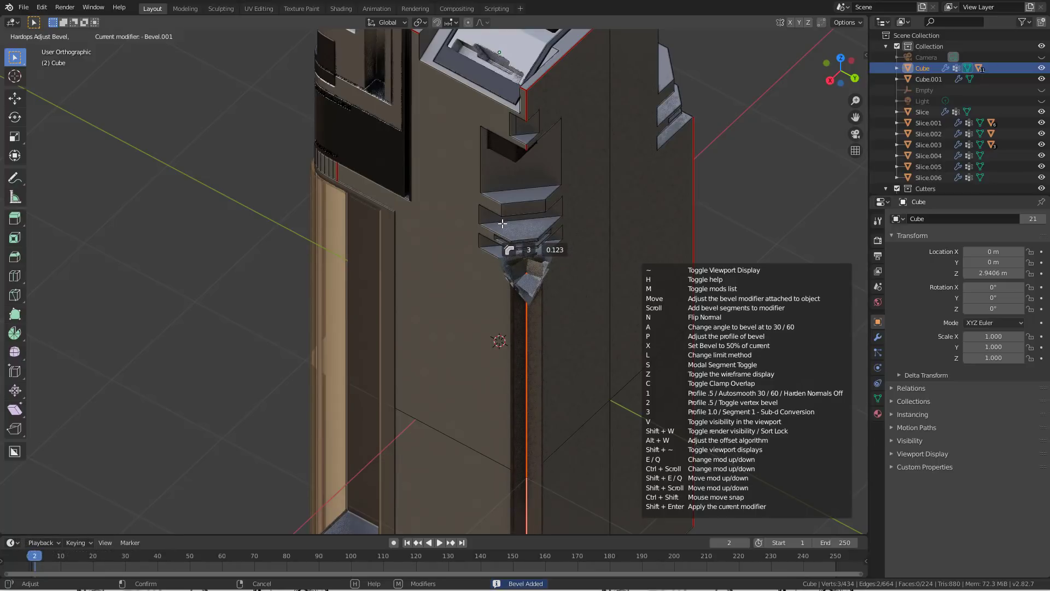
# Move the new edge bevel above the base bevel in the stack, with 14 segments and a width of 0.353.
pyautogui.press('h')
pyautogui.press('h')
pyautogui.press('m')
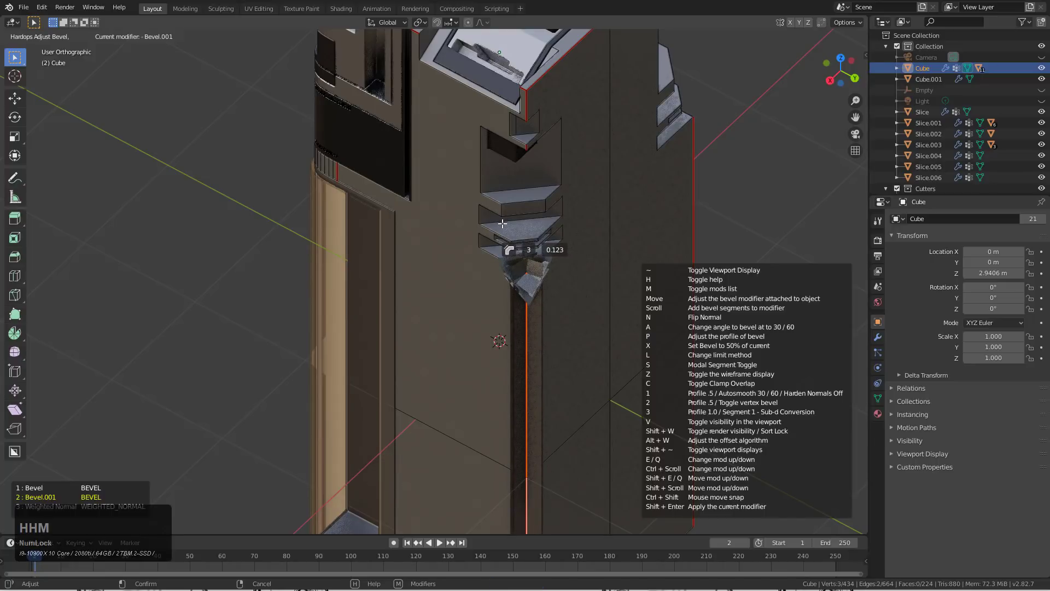
pyautogui.keyDown('shift'); pyautogui.scroll(1, 502, 223); pyautogui.keyUp('shift')
pyautogui.scroll(3, 465, 224)
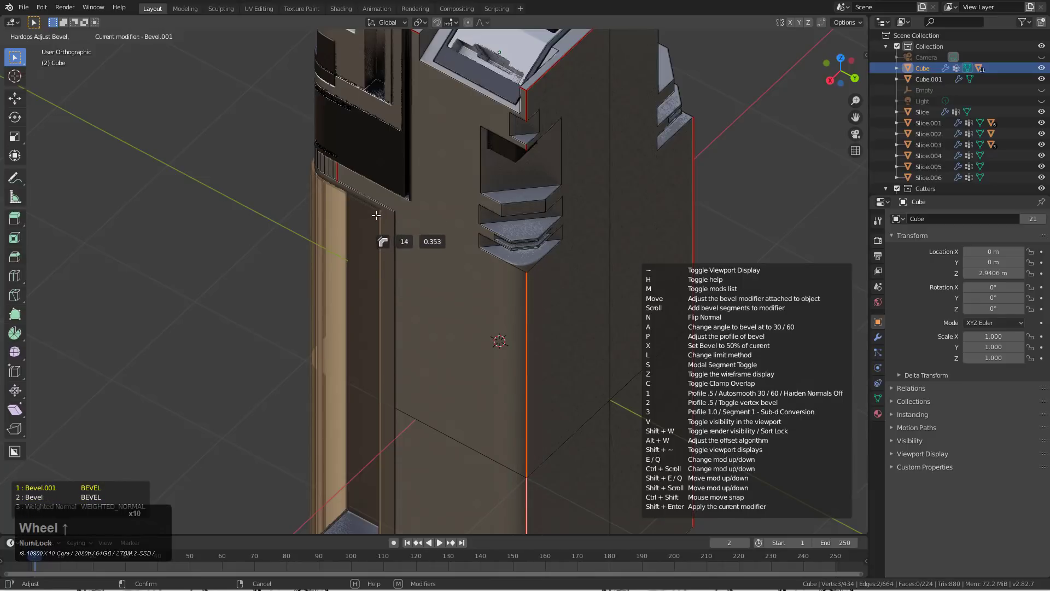
pyautogui.click(376, 215)
pyautogui.press('Tab')
# Mirror the main cube with the Hard Ops mirror gizmo to carry the rounded edge to the opposite side, and deselect it.
pyautogui.scroll(-6, 523, 333)
pyautogui.moveTo(523, 334)
pyautogui.mouseDown(button='middle')
pyautogui.moveTo(394, 311)
pyautogui.moveTo(481, 326)
pyautogui.moveTo(428, 320)
pyautogui.moveTo(491, 337)
pyautogui.moveTo(555, 330)
pyautogui.moveTo(514, 320)
pyautogui.moveTo(471, 340)
pyautogui.moveTo(457, 317)
pyautogui.moveTo(542, 311)
pyautogui.moveTo(516, 316)
pyautogui.moveTo(543, 290)
pyautogui.moveTo(505, 329)
pyautogui.mouseUp(button='middle')
pyautogui.hotkey('alt', 'x')
pyautogui.click(401, 216)
pyautogui.hotkey('alt', 'a')
pyautogui.scroll(1, 519, 333)
pyautogui.scroll(-3, 468, 334)
pyautogui.scroll(3, 499, 326)
pyautogui.scroll(-2, 508, 319)
pyautogui.scroll(4, 504, 327)
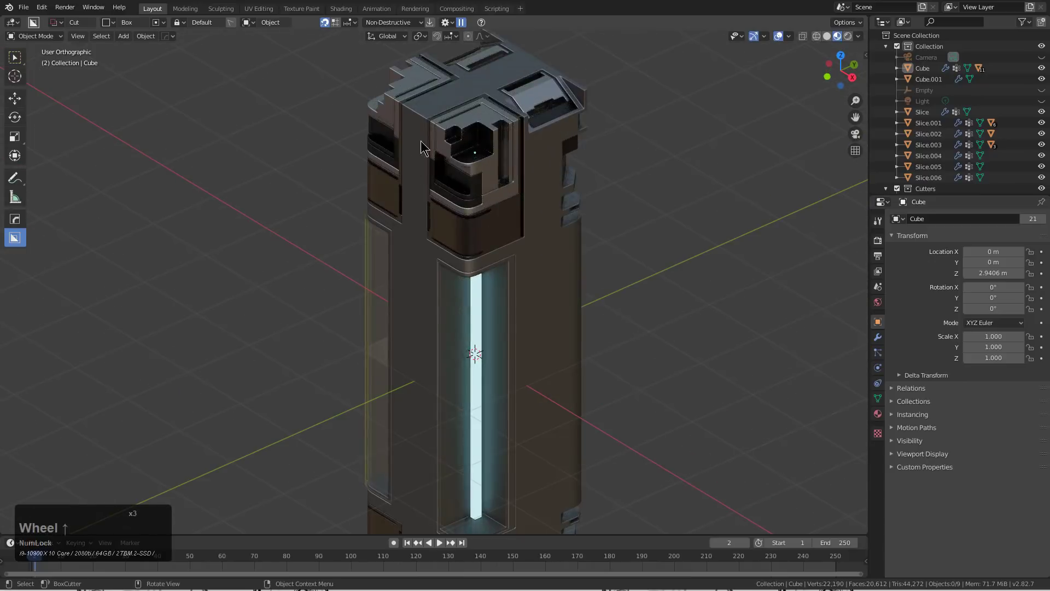
pyautogui.scroll(-4, 485, 323)
pyautogui.scroll(3, 518, 274)
# Select all visible objects and generate one bounding cube around them with Hard Ops To_Shape.
pyautogui.press('a')
pyautogui.press('q')
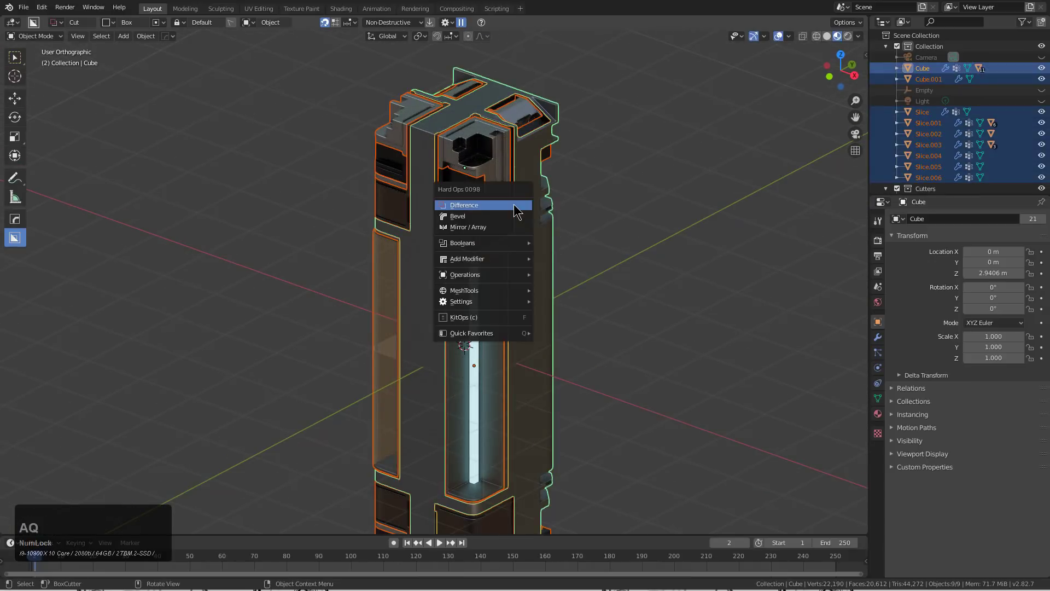
pyautogui.moveTo(501, 246)
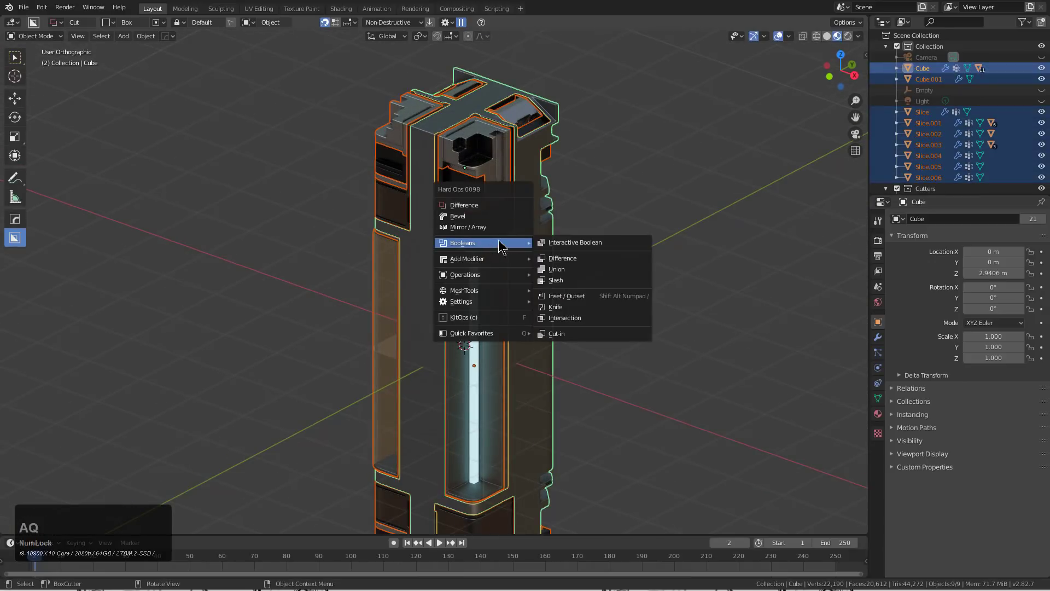
pyautogui.moveTo(473, 278)
pyautogui.click(564, 320)
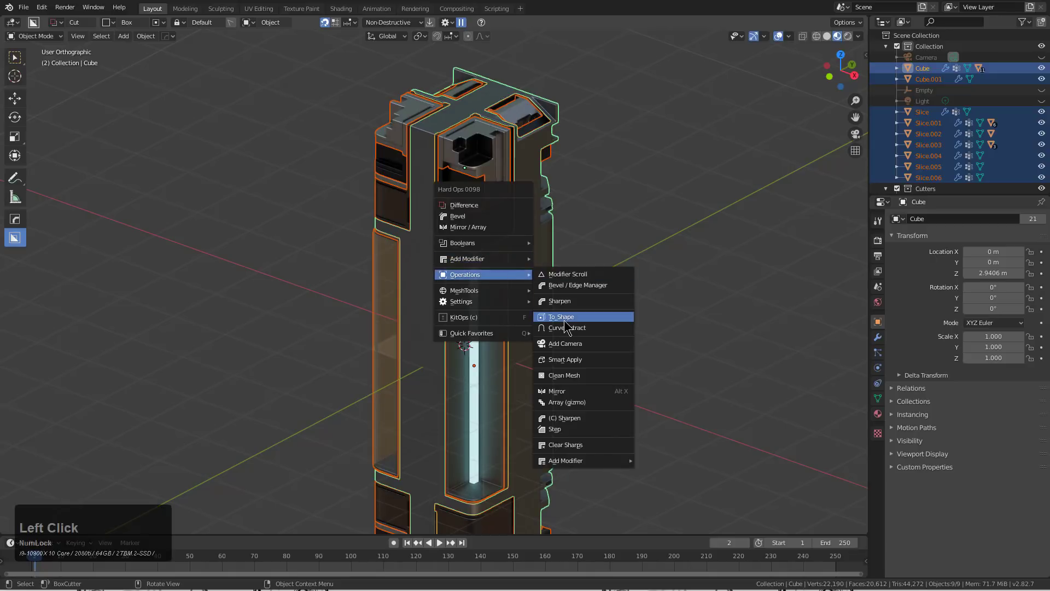
pyautogui.press('F9')
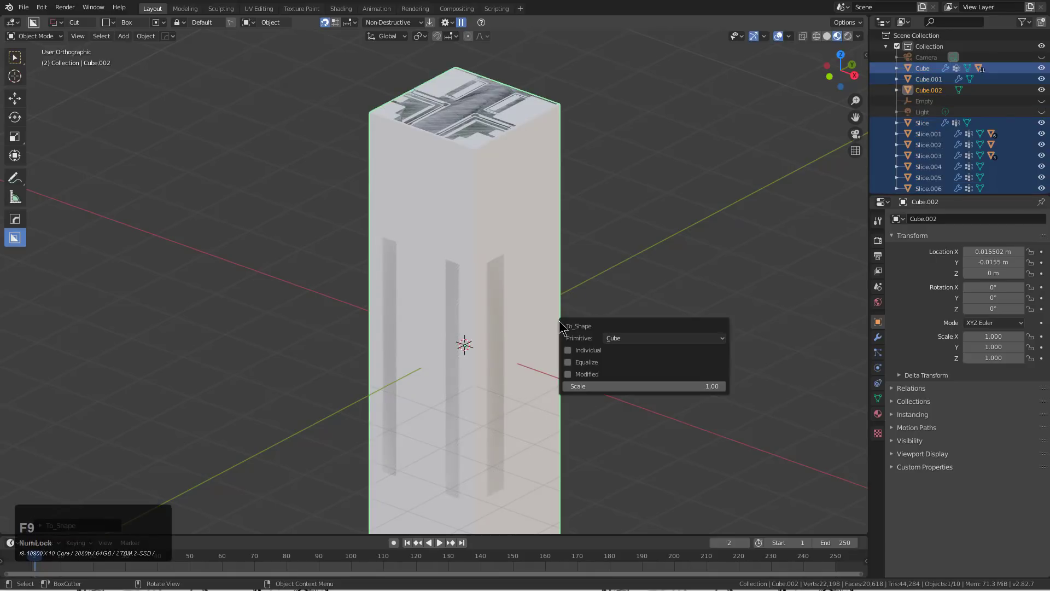
# Try the Individual option and other To_Shape primitives such as Monkey and Plane, returning to a single Cube.
pyautogui.click(579, 350)
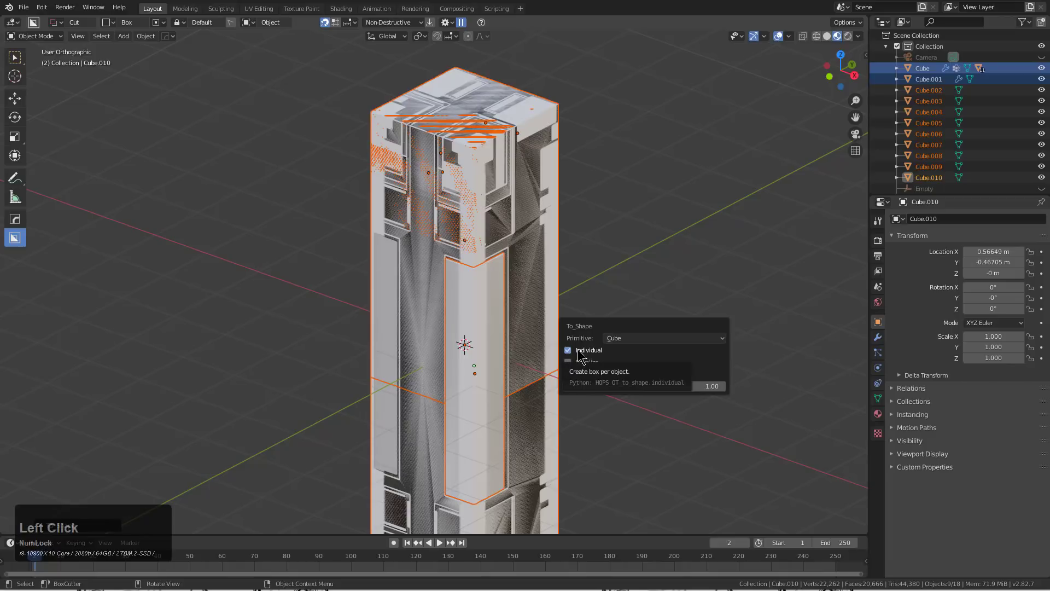
pyautogui.click(578, 351)
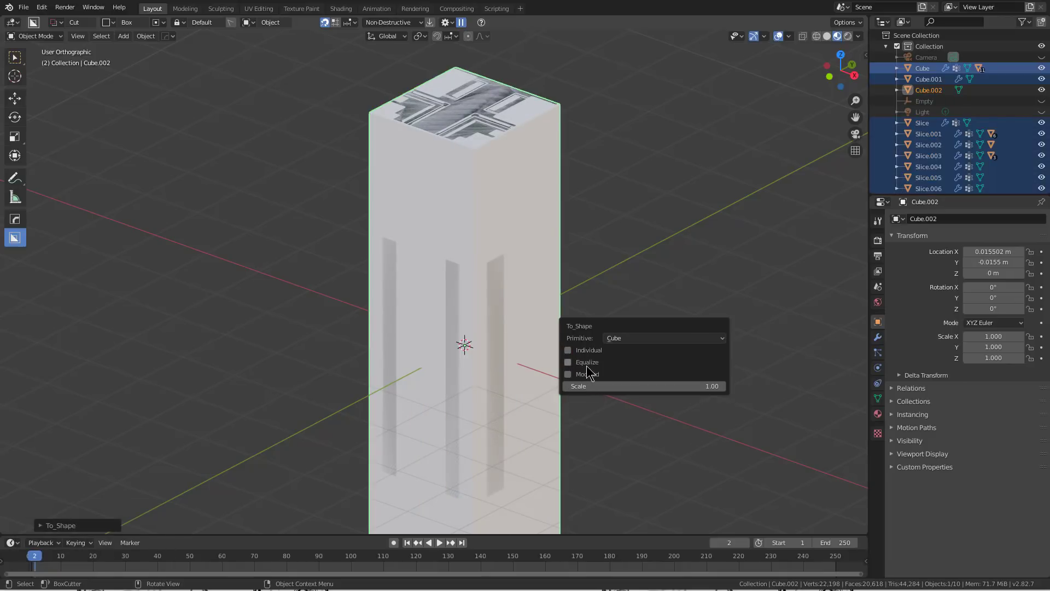
pyautogui.keyDown('ctrl'); pyautogui.scroll(3, 631, 342); pyautogui.keyUp('ctrl')
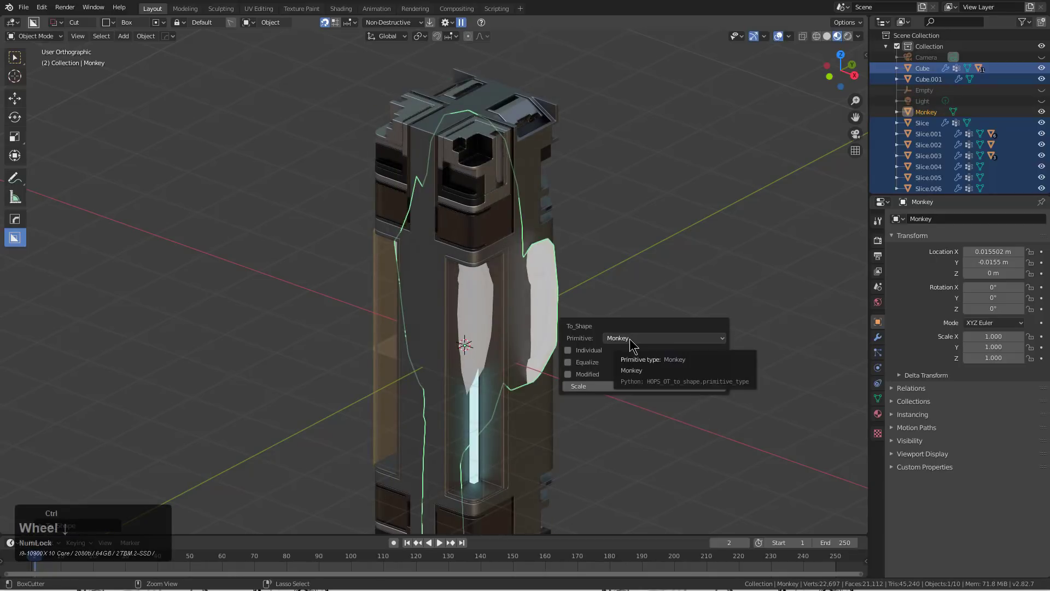
pyautogui.keyDown('ctrl'); pyautogui.scroll(-1, 630, 345); pyautogui.keyUp('ctrl')
pyautogui.keyDown('ctrl'); pyautogui.scroll(-1, 630, 344); pyautogui.keyUp('ctrl')
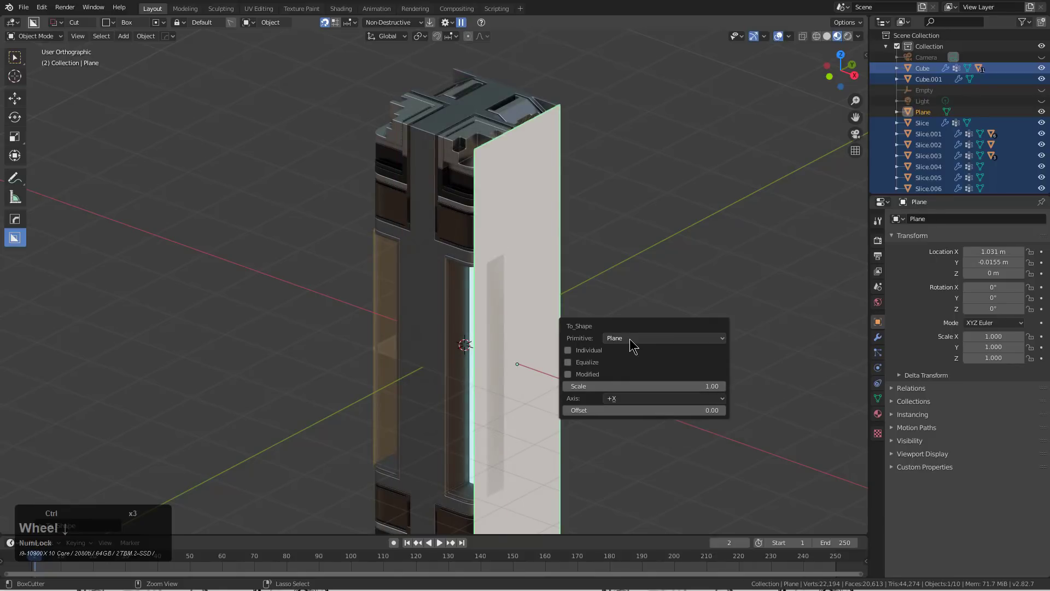
pyautogui.keyDown('ctrl'); pyautogui.scroll(-1, 631, 342); pyautogui.keyUp('ctrl')
# Bevel the bounding cube's edges with six segments and 60-degree autosmooth, with Harden Normals off.
pyautogui.scroll(5, 564, 246)
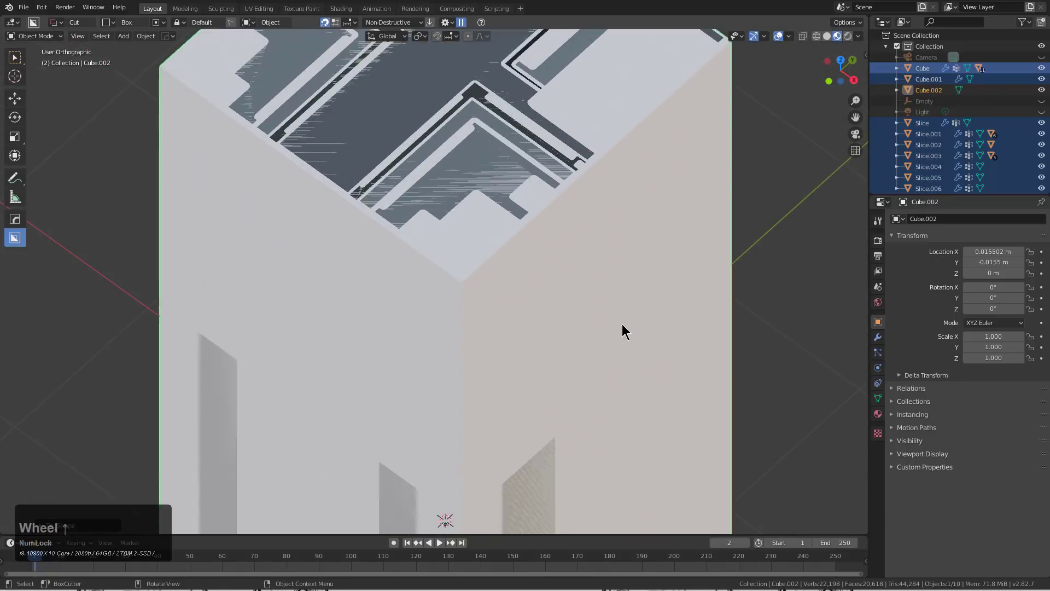
pyautogui.press('q')
pyautogui.click(619, 284)
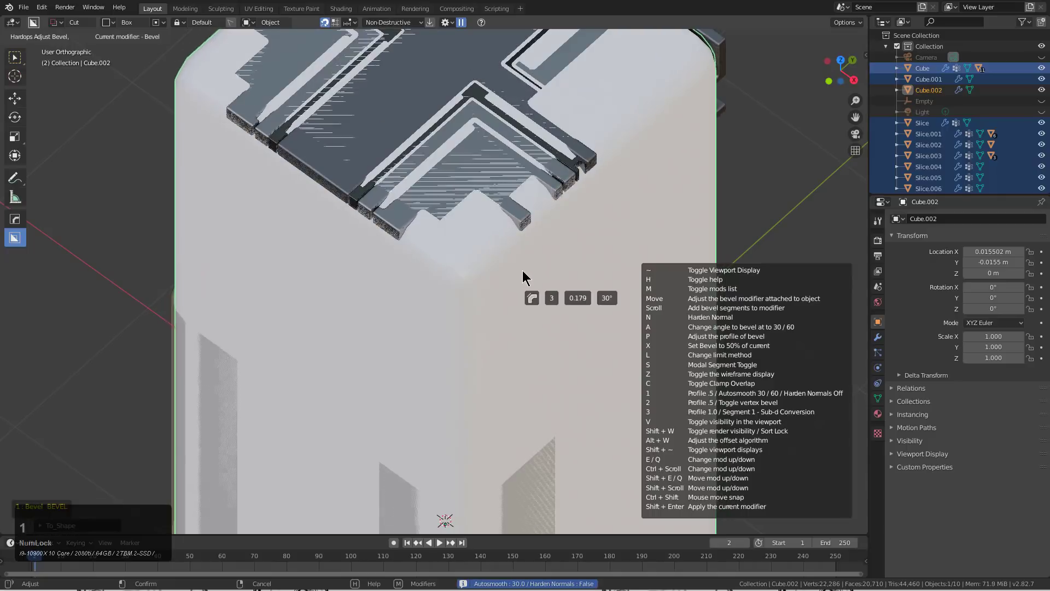
pyautogui.scroll(3, 451, 262)
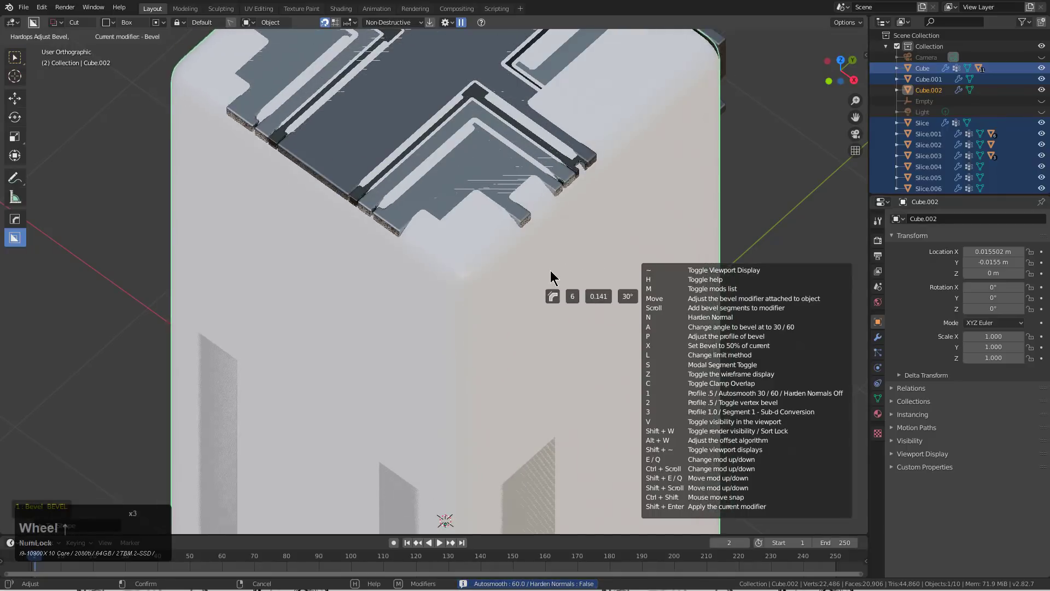
pyautogui.click(580, 276)
# Add a thin Solidify modifier with an offset of -1 to the bounding cube.
pyautogui.press('q')
pyautogui.moveTo(546, 331)
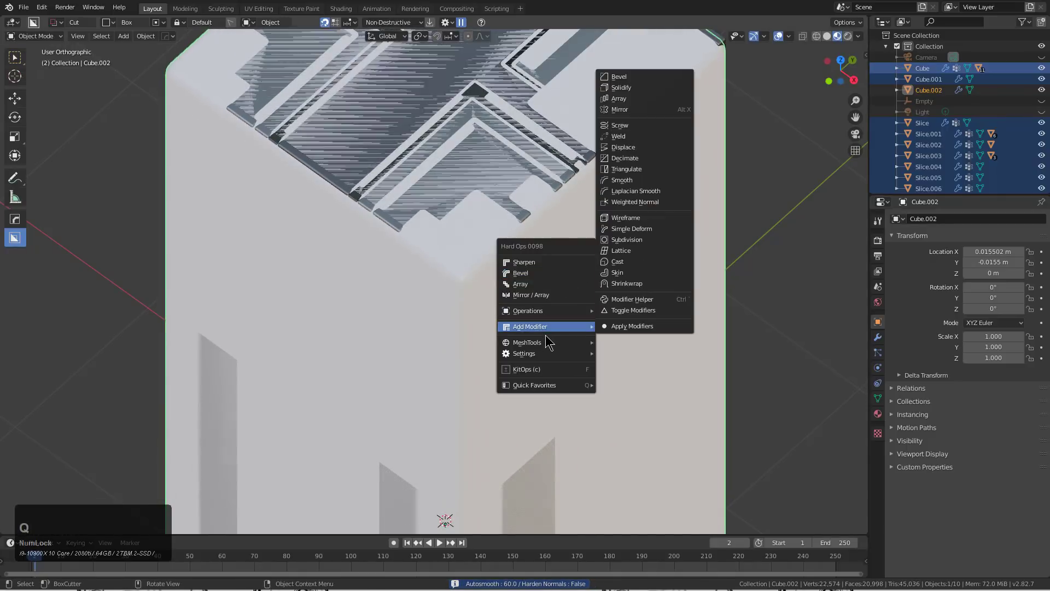
pyautogui.click(629, 89)
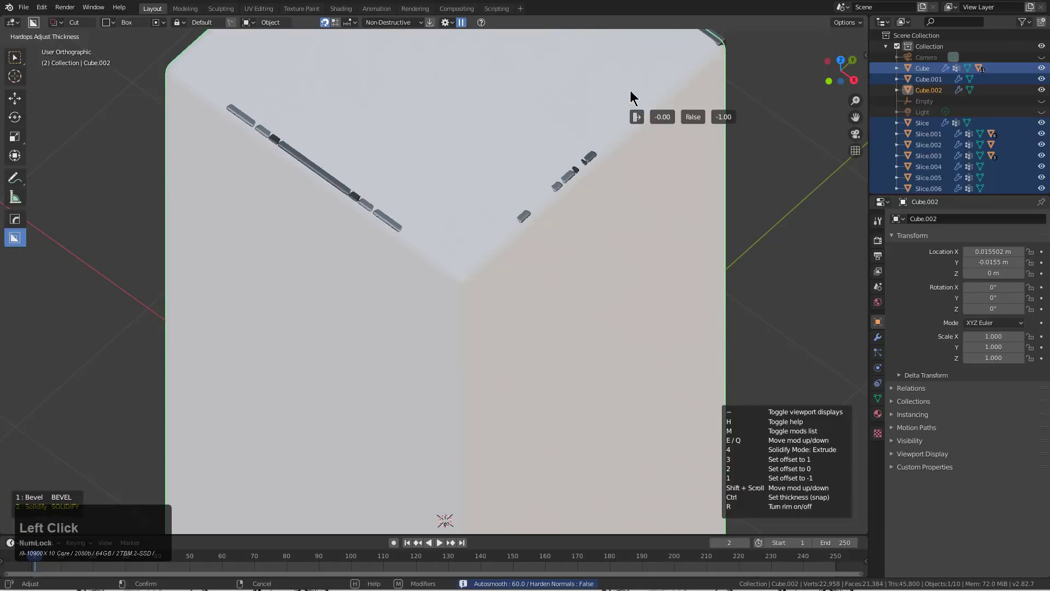
pyautogui.click(653, 93)
pyautogui.scroll(-4, 566, 316)
# Give the bounding cube a new blank material of the Glass type.
pyautogui.moveTo(566, 316); pyautogui.dragTo(514, 334, button='middle')
pyautogui.press('m')
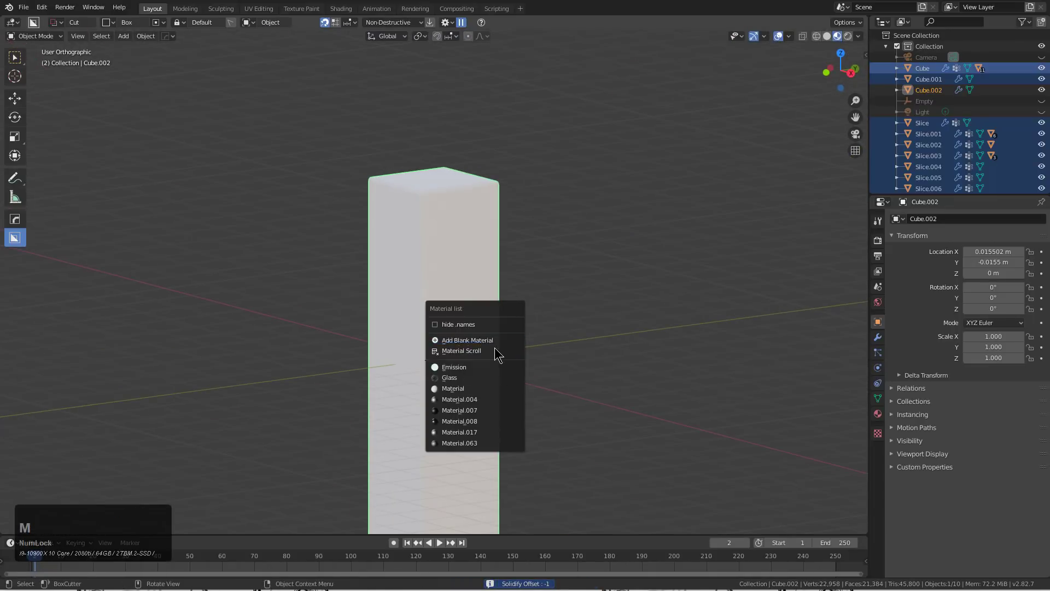
pyautogui.click(492, 339)
pyautogui.press('F9')
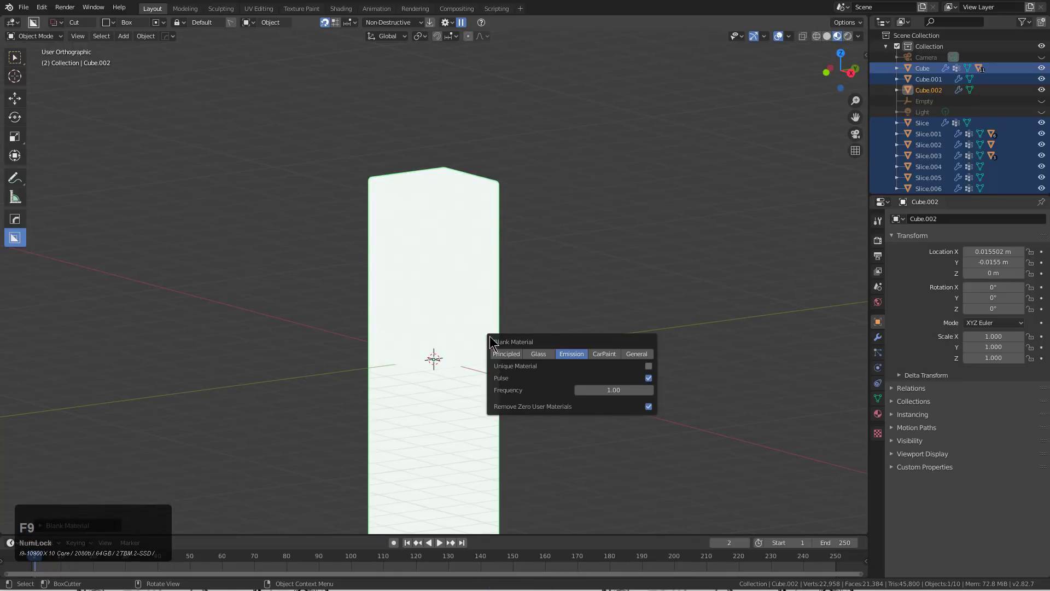
pyautogui.click(537, 358)
# Apply the Hard Ops Sharpen operation to the glass shell, including a Weighted Normal modifier.
pyautogui.moveTo(452, 277); pyautogui.dragTo(488, 326, button='middle')
pyautogui.scroll(3, 509, 261)
pyautogui.press('q')
pyautogui.keyDown('alt'); pyautogui.click(488, 198); pyautogui.keyUp('alt')
pyautogui.scroll(1, 546, 322)
pyautogui.scroll(-3, 479, 295)
# From the front view, box-cut the glass shell all the way through across the middle section holding the glowing bars.
pyautogui.press('KP_5')
pyautogui.scroll(-2, 481, 286)
pyautogui.press('KP_1')
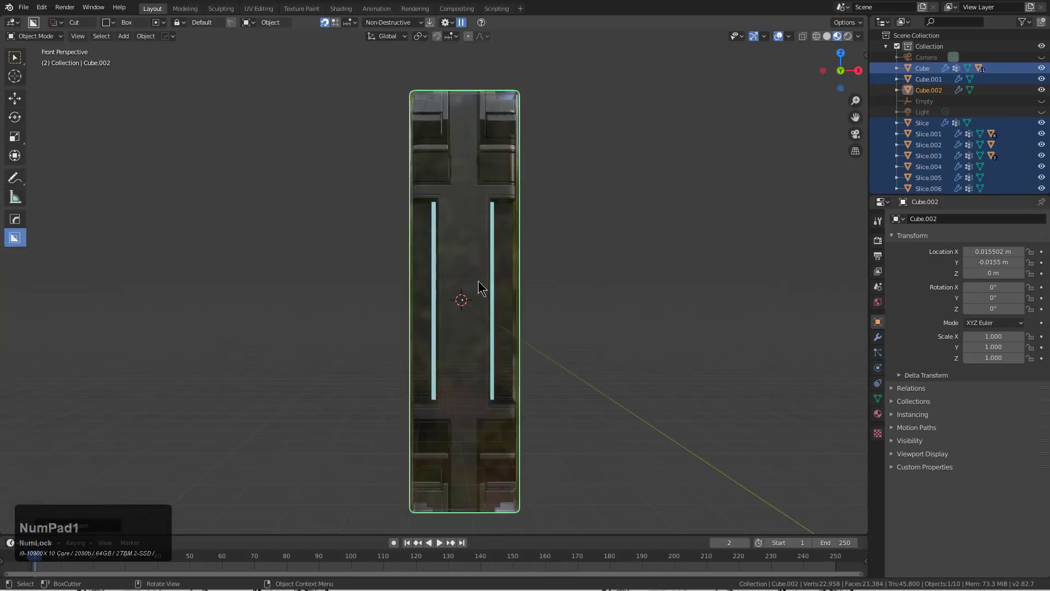
pyautogui.press('KP_5')
pyautogui.scroll(3, 445, 227)
pyautogui.press('d')
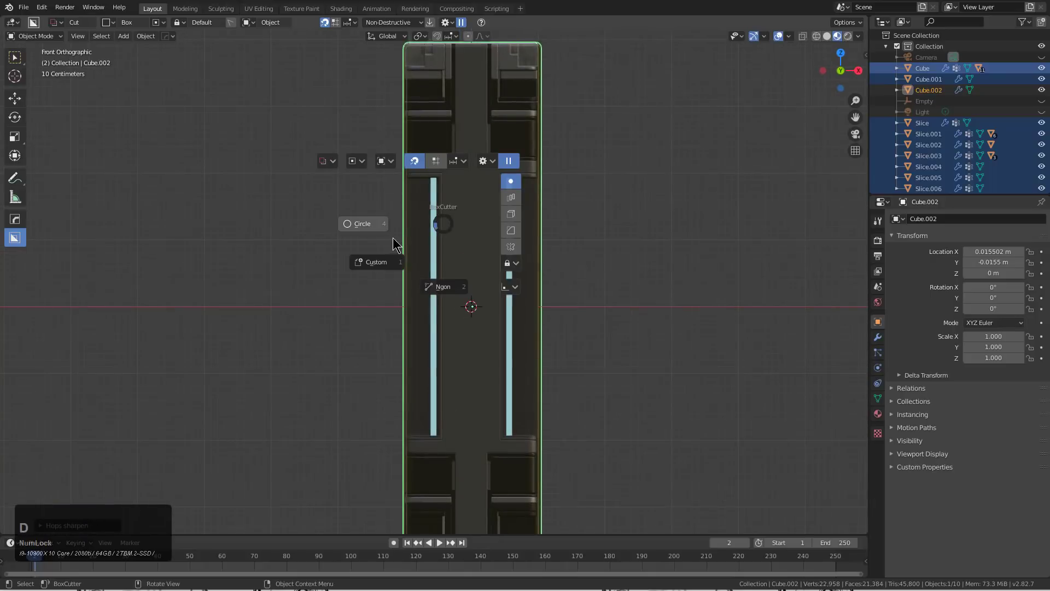
pyautogui.moveTo(388, 163)
pyautogui.mouseDown()
pyautogui.moveTo(545, 256)
pyautogui.moveTo(564, 429)
pyautogui.moveTo(576, 443)
pyautogui.mouseUp()
pyautogui.moveTo(576, 443)
pyautogui.mouseDown(button='middle')
pyautogui.moveTo(539, 410)
pyautogui.moveTo(554, 403)
pyautogui.mouseUp(button='middle')
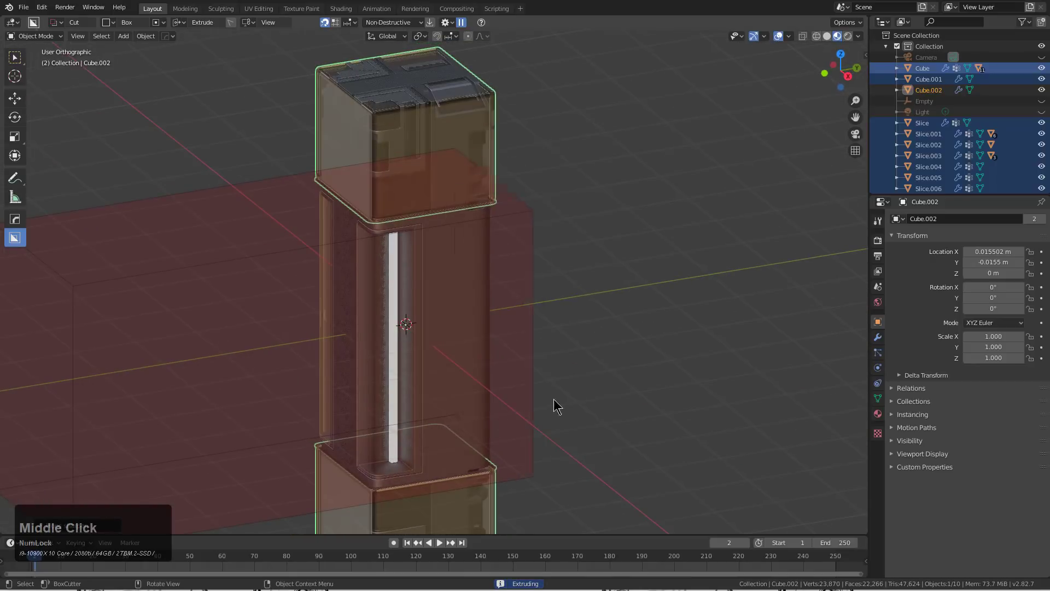
pyautogui.click(485, 265)
# Select the glass shell and flip the normals of all its faces in Edit mode.
pyautogui.moveTo(486, 264); pyautogui.dragTo(520, 239, button='middle')
pyautogui.scroll(2, 492, 342)
pyautogui.moveTo(408, 321); pyautogui.dragTo(524, 247, button='middle')
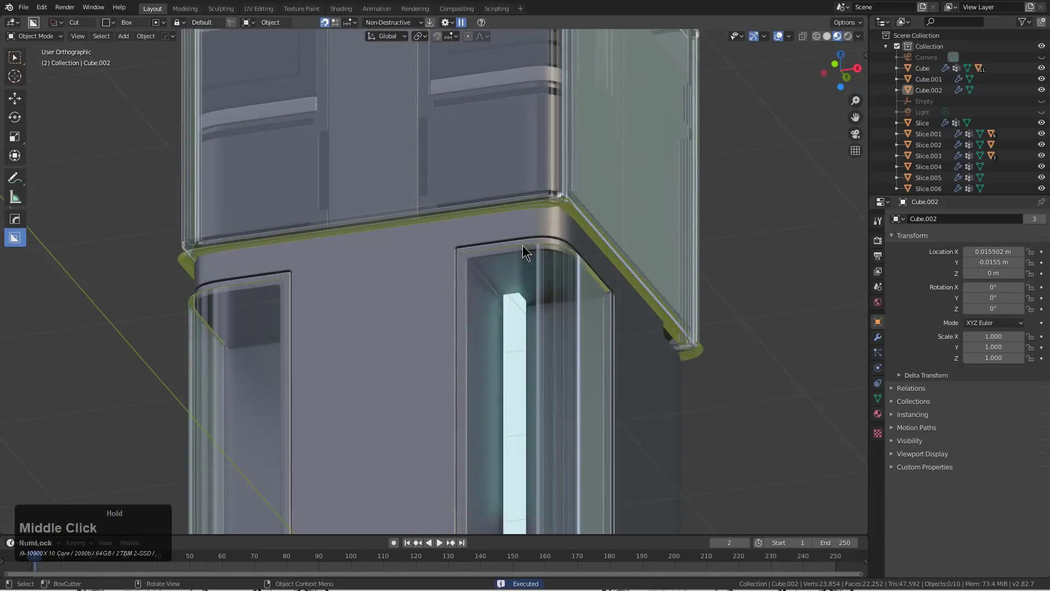
pyautogui.click(554, 185)
pyautogui.moveTo(603, 241); pyautogui.dragTo(612, 258, button='middle')
pyautogui.scroll(3, 612, 258)
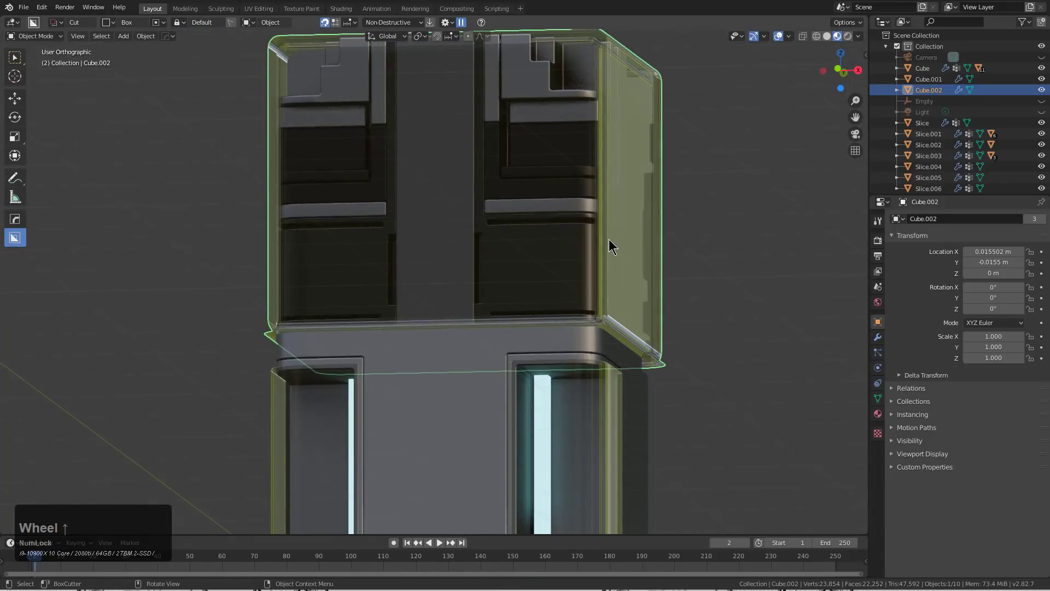
pyautogui.press('Tab')
pyautogui.press('a')
pyautogui.hotkey('alt', 'n')
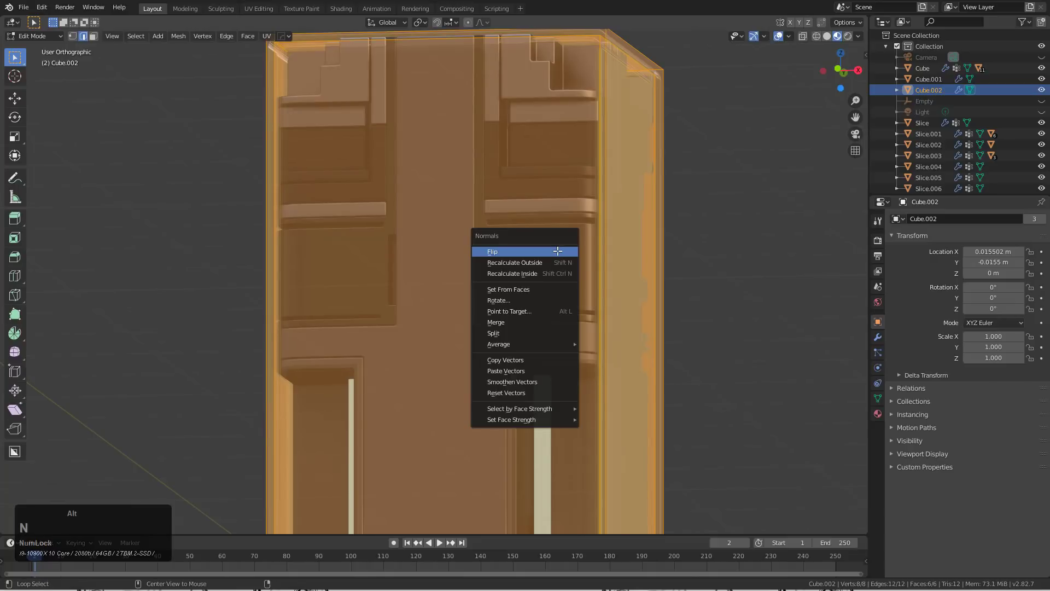
pyautogui.click(558, 251)
pyautogui.press('Tab')
# Reorder the glass shell's modifiers so the Bevel sits above the Boolean, and deselect the shell.
pyautogui.moveTo(455, 274); pyautogui.dragTo(474, 254, button='middle')
pyautogui.scroll(3, 474, 253)
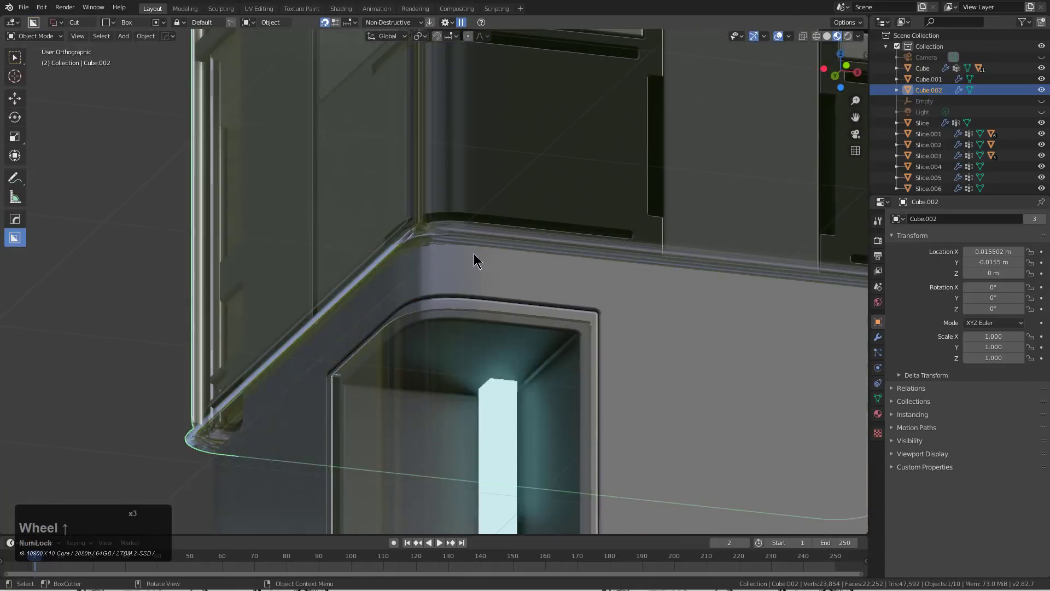
pyautogui.moveTo(431, 199); pyautogui.dragTo(421, 204, button='middle')
pyautogui.hotkey('ctrl', '`')
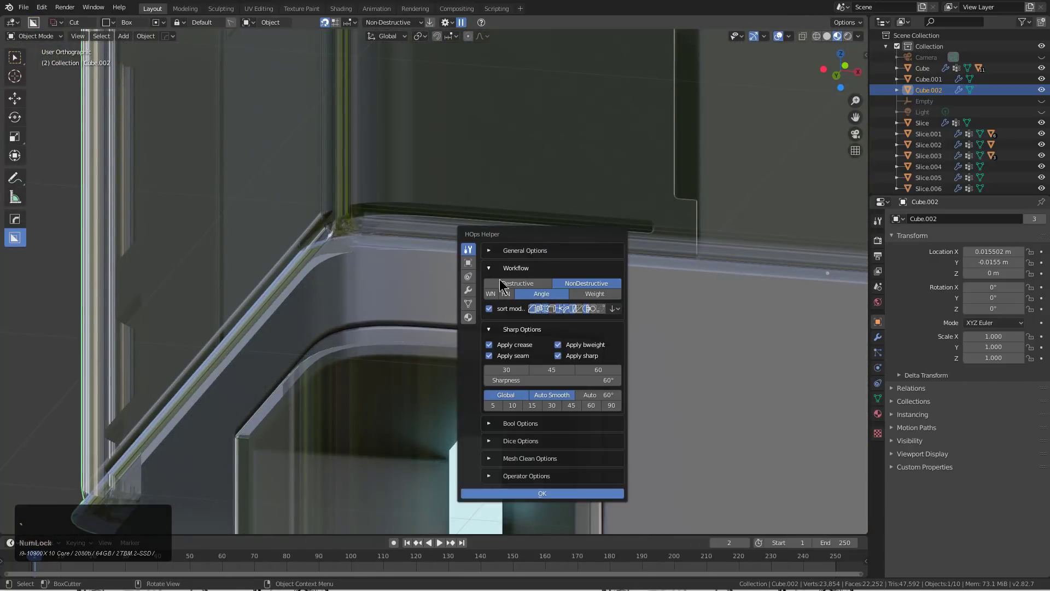
pyautogui.click(468, 289)
pyautogui.click(619, 27)
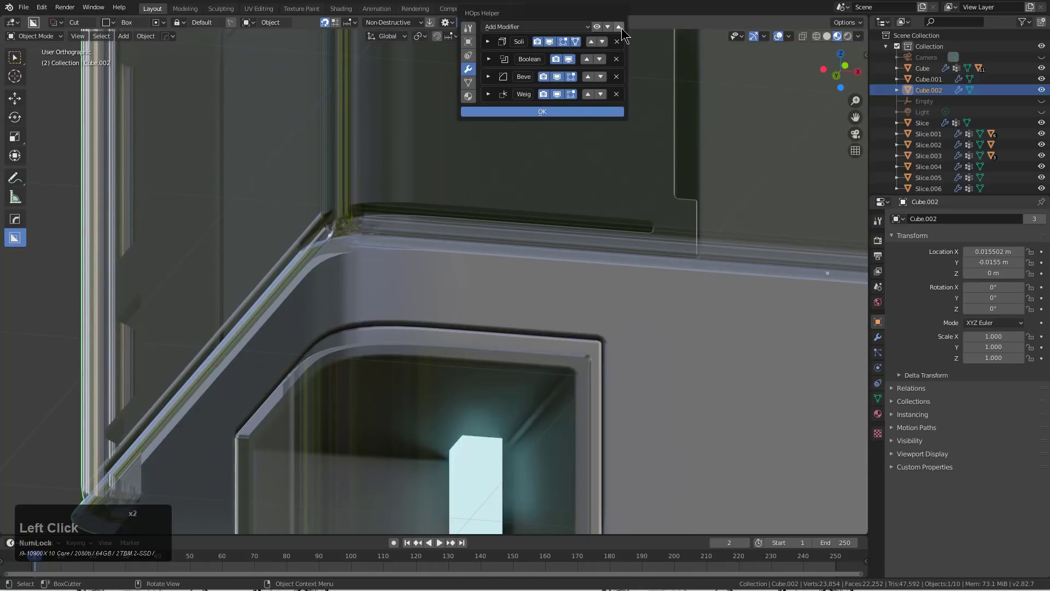
pyautogui.click(584, 78)
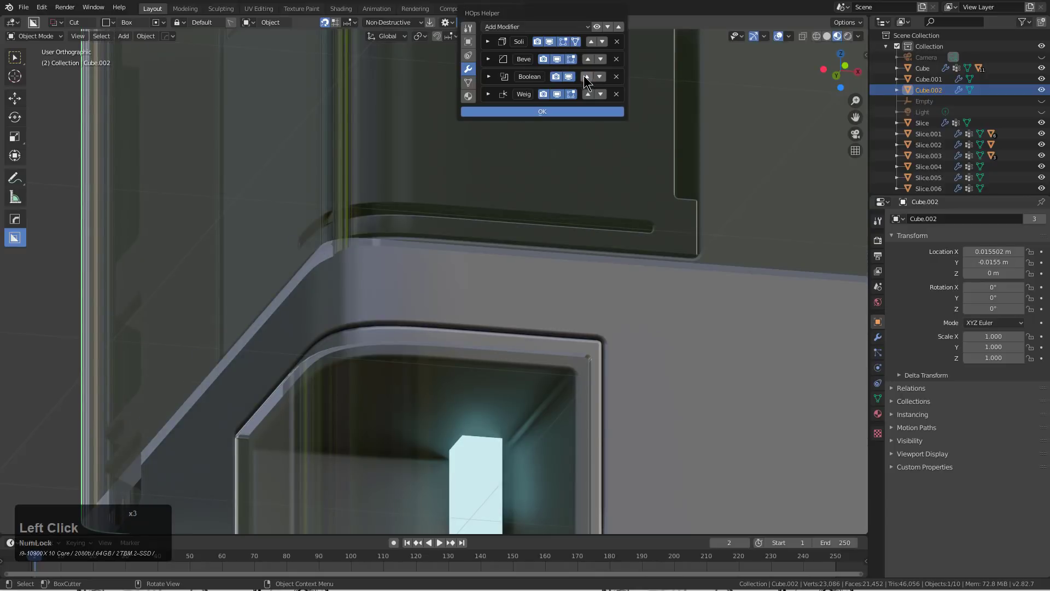
pyautogui.middleClick(564, 216)
pyautogui.scroll(-6, 565, 215)
pyautogui.moveTo(565, 216); pyautogui.dragTo(487, 229, button='middle')
pyautogui.hotkey('alt', 'a')
# Give the column's main body a reflective metal material using the Hard Ops Material Scroll, and deselect everything.
pyautogui.scroll(-6, 533, 291)
pyautogui.press('KP_8')
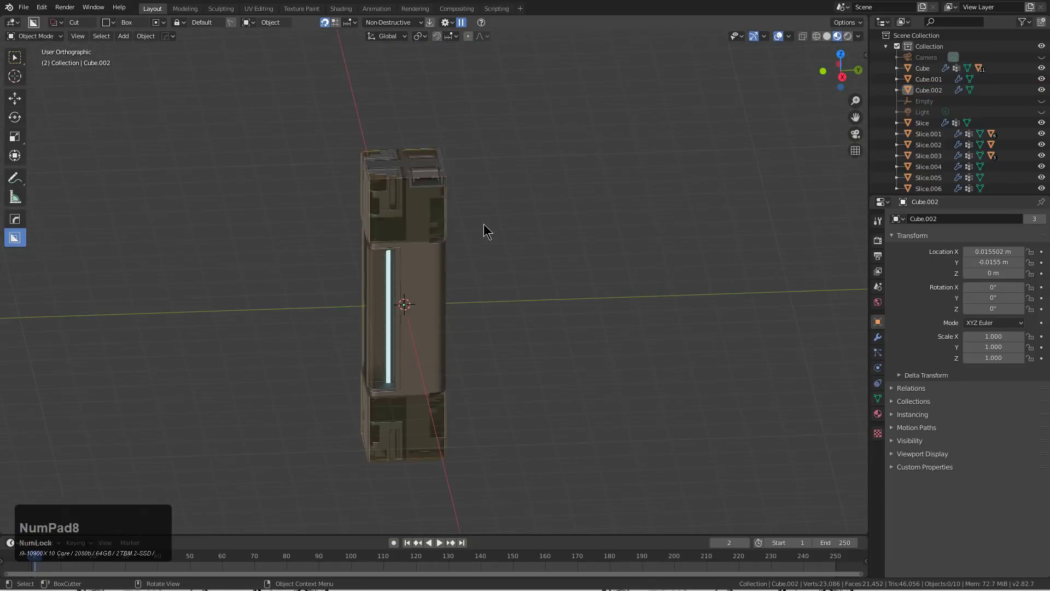
pyautogui.press('KP_8')
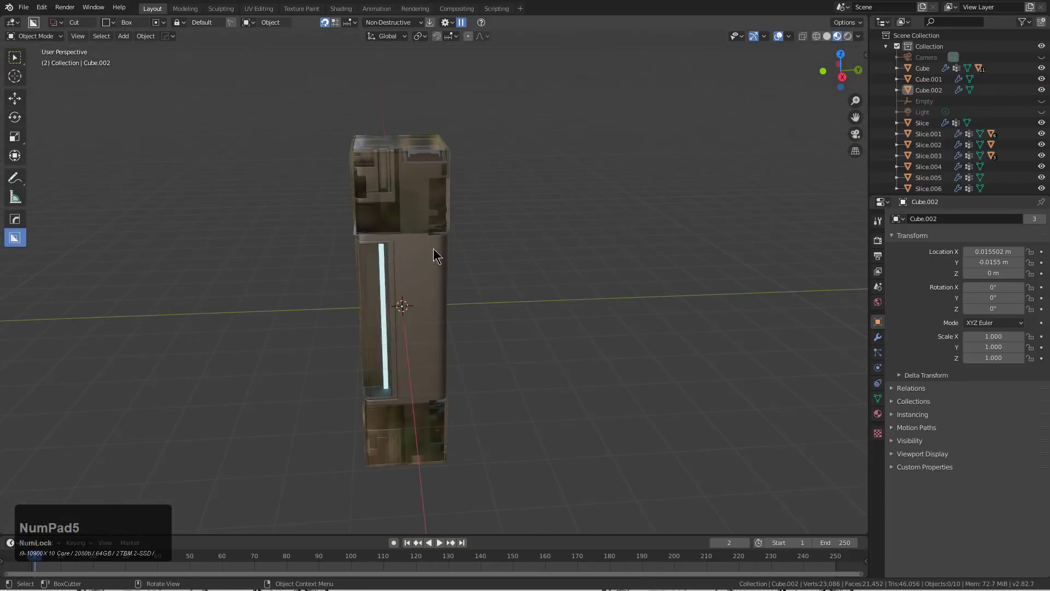
pyautogui.moveTo(433, 249); pyautogui.dragTo(511, 220, button='middle')
pyautogui.scroll(5, 503, 240)
pyautogui.click(553, 241)
pyautogui.scroll(-1, 517, 235)
pyautogui.press('m')
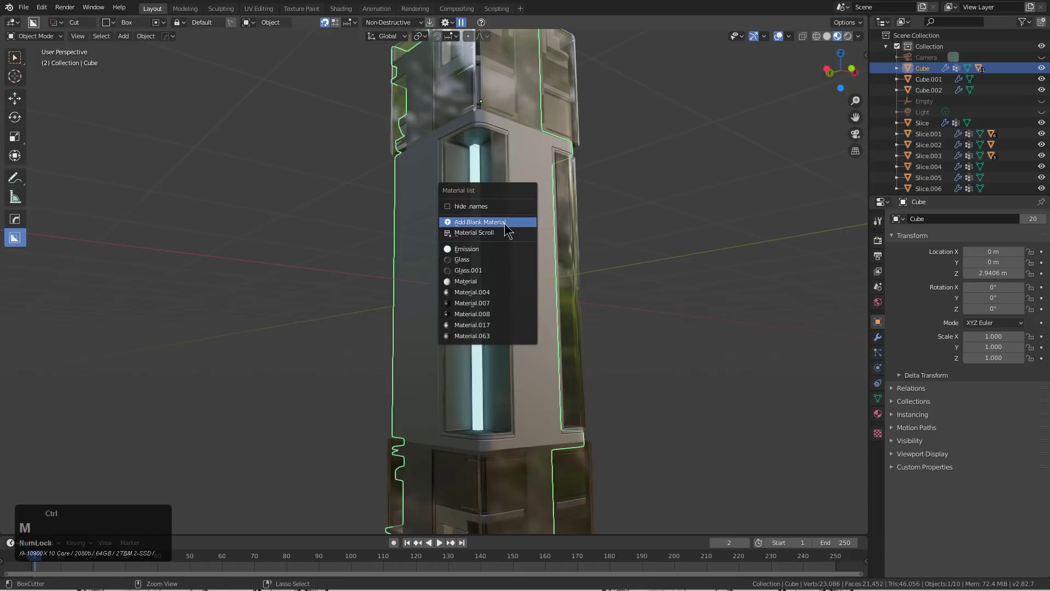
pyautogui.doubleClick(495, 233)
pyautogui.scroll(3, 529, 235)
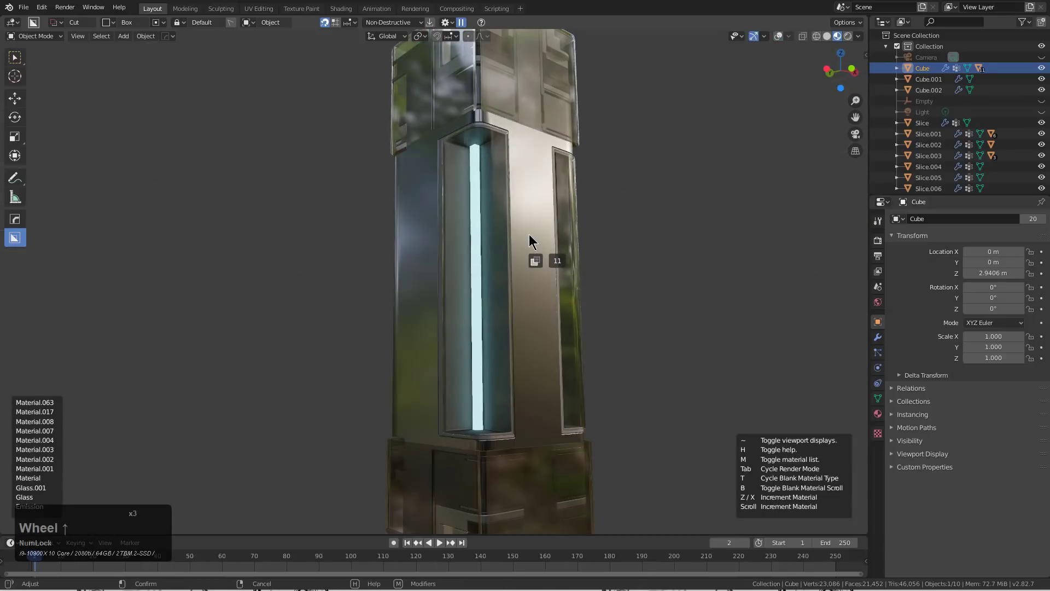
pyautogui.click(530, 234)
pyautogui.moveTo(530, 234); pyautogui.dragTo(510, 214, button='middle')
pyautogui.press('a')
pyautogui.hotkey('alt', 'a')
# Select all the column's parts and apply their modifiers with the Hard Ops Smart Apply operation.
pyautogui.moveTo(524, 257); pyautogui.dragTo(481, 257, button='middle')
pyautogui.scroll(-2, 481, 257)
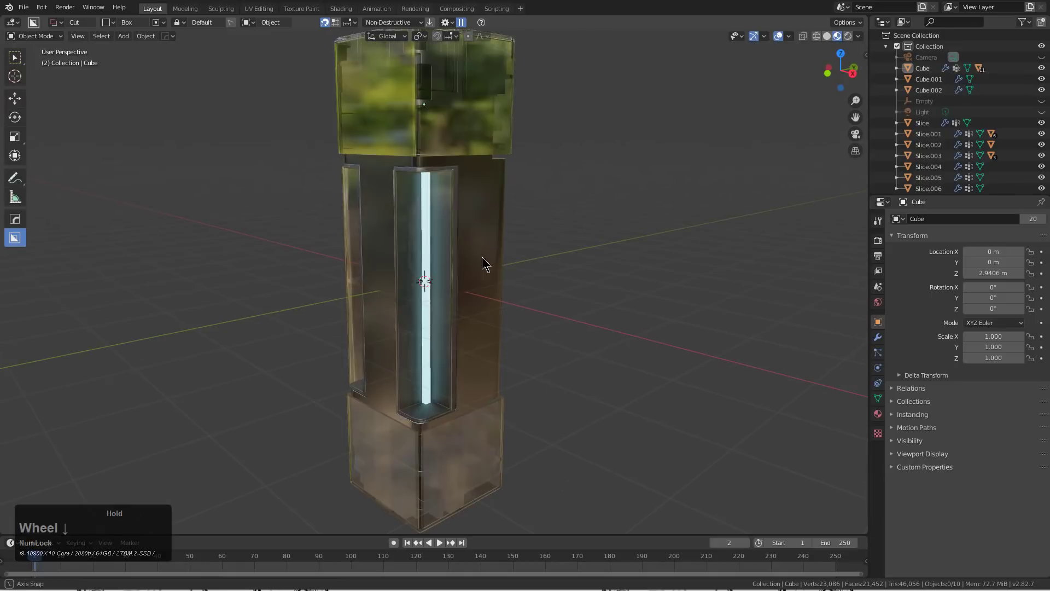
pyautogui.moveTo(490, 221); pyautogui.dragTo(485, 261, button='middle')
pyautogui.scroll(-1, 484, 260)
pyautogui.press('q')
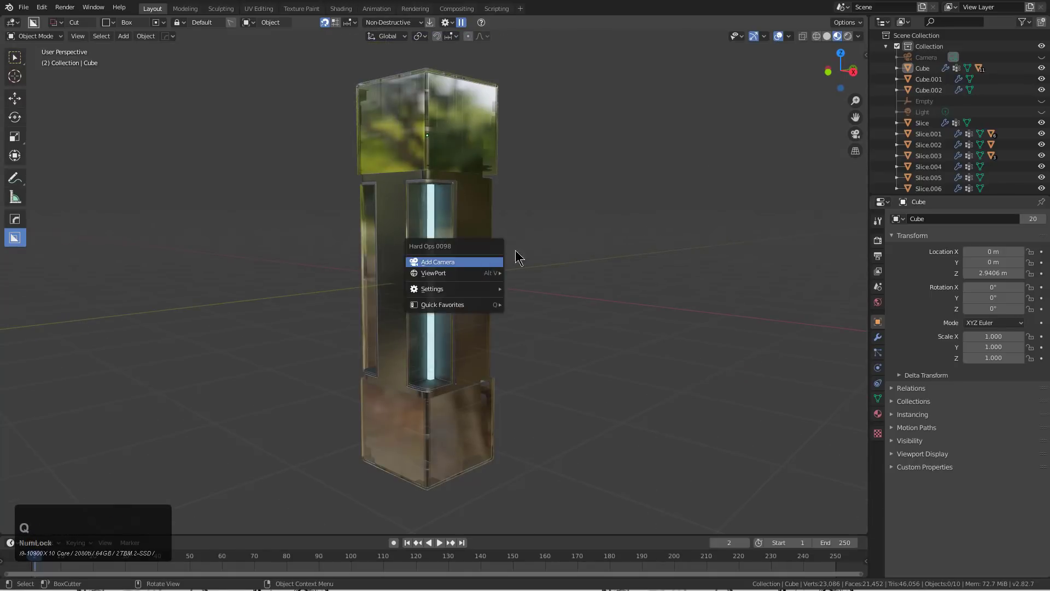
pyautogui.press('a')
pyautogui.press('q')
pyautogui.moveTo(575, 303)
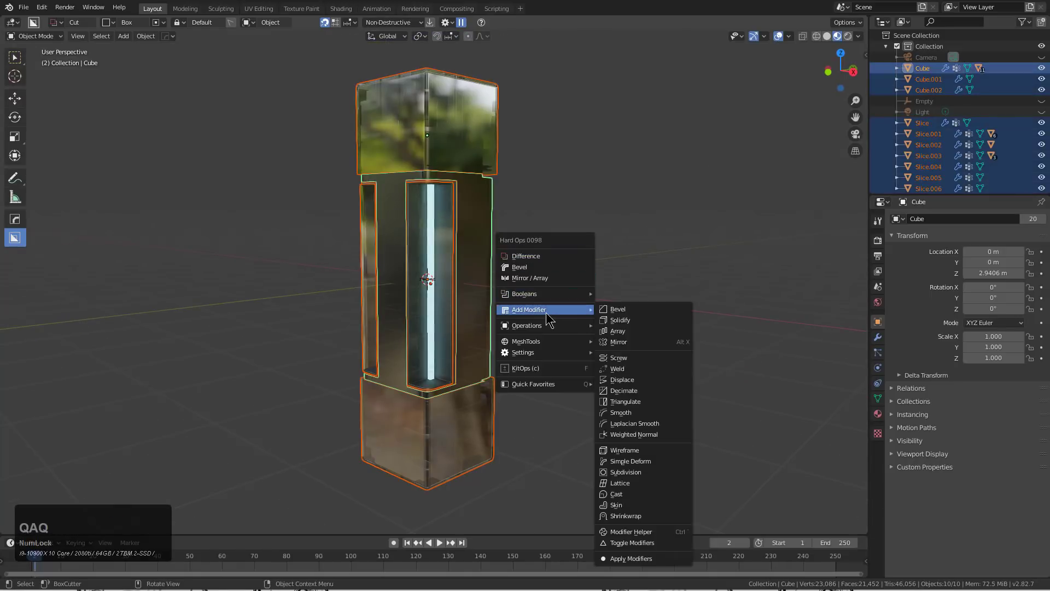
pyautogui.moveTo(549, 328)
pyautogui.click(617, 415)
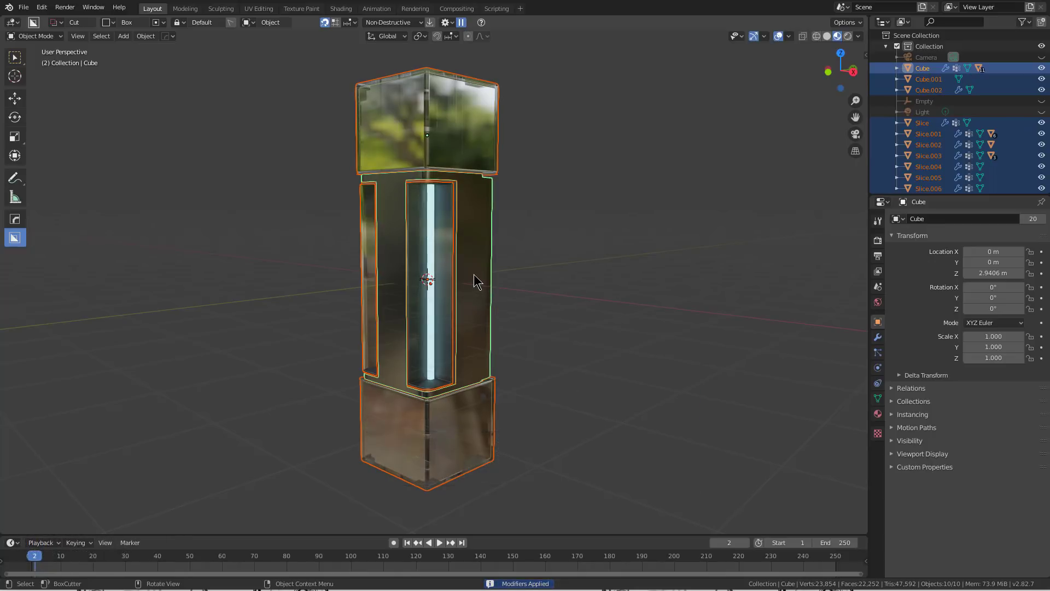
# Dice all selected column parts along Z into 31 segments using the Mesh Intersect method.
pyautogui.moveTo(453, 277); pyautogui.dragTo(458, 282, button='middle')
pyautogui.press('q')
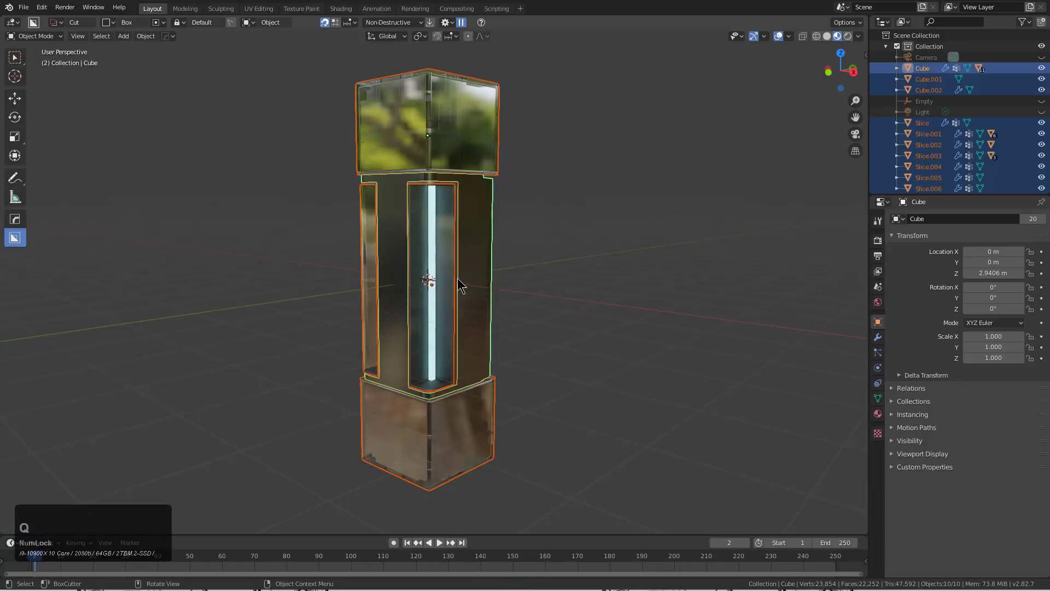
pyautogui.moveTo(462, 278)
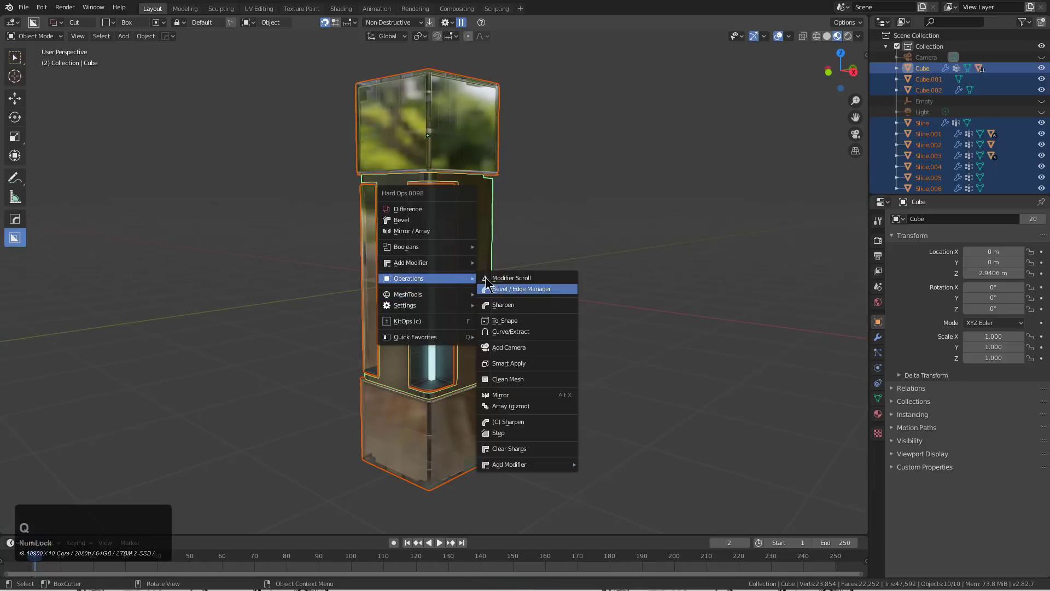
pyautogui.moveTo(443, 295)
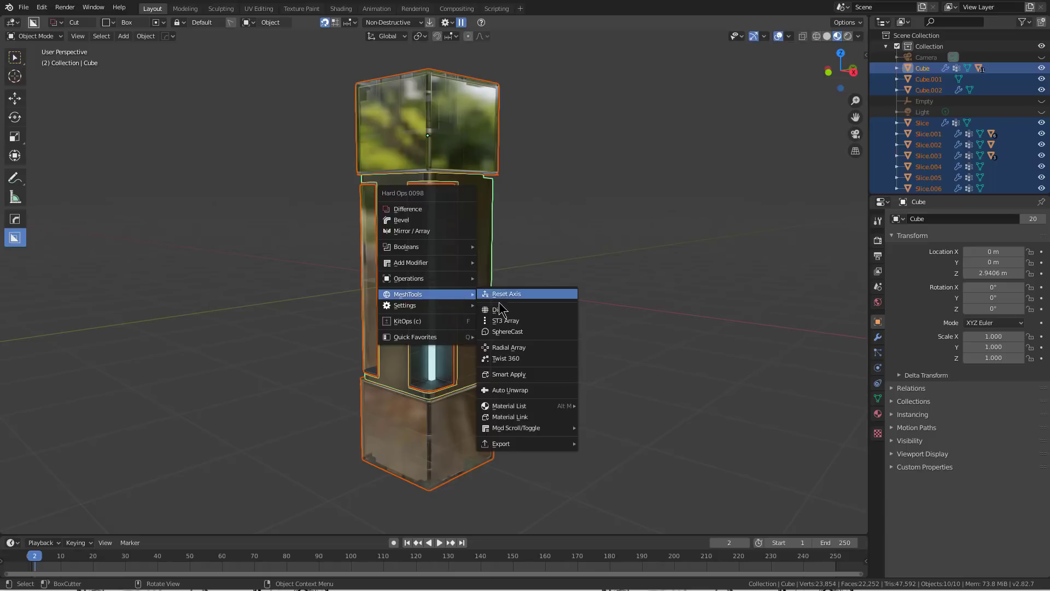
pyautogui.click(503, 310)
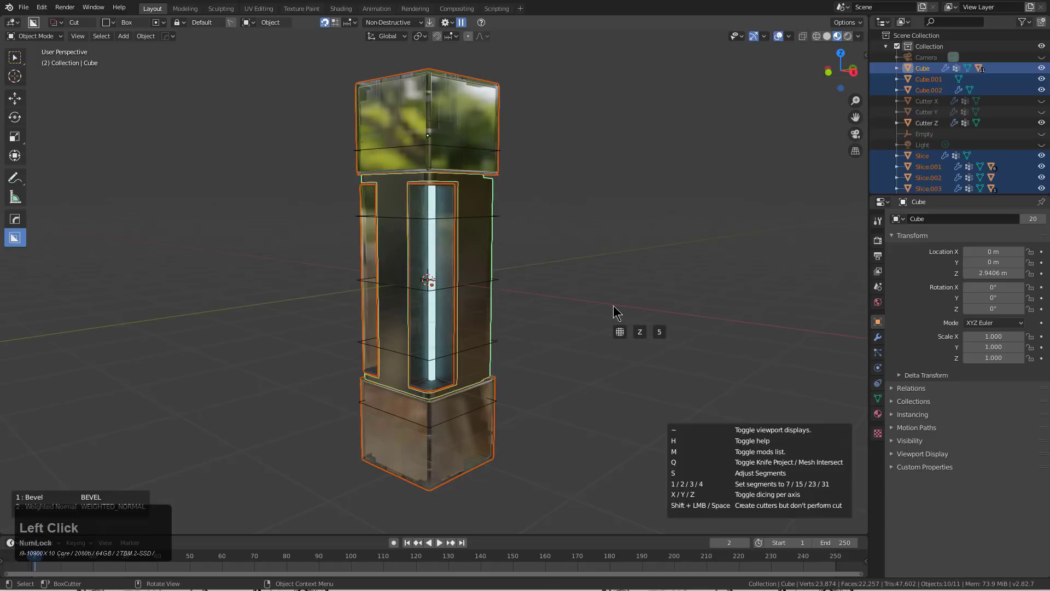
pyautogui.press('3')
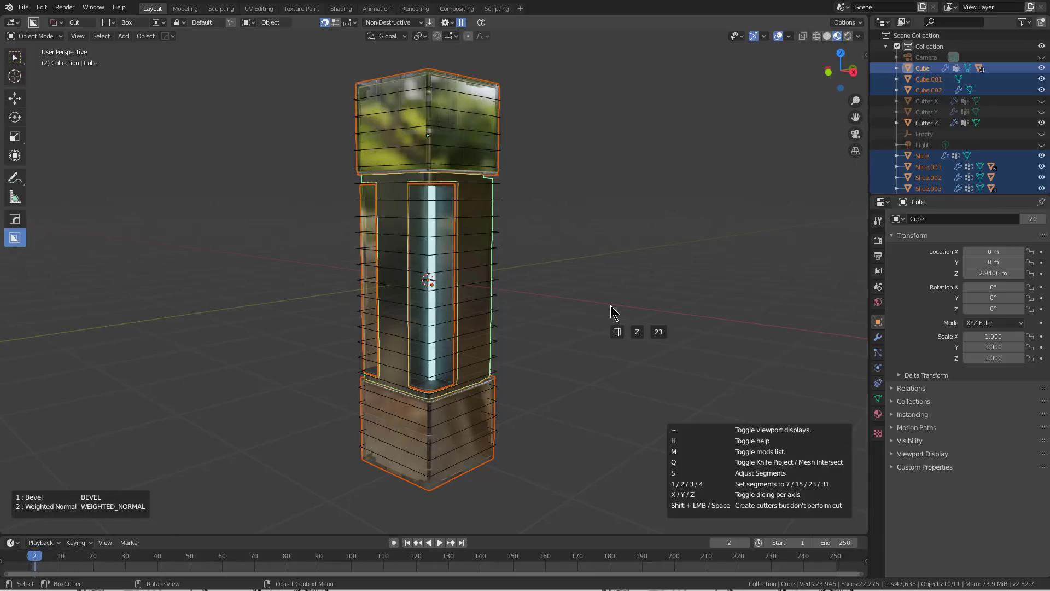
pyautogui.press('4')
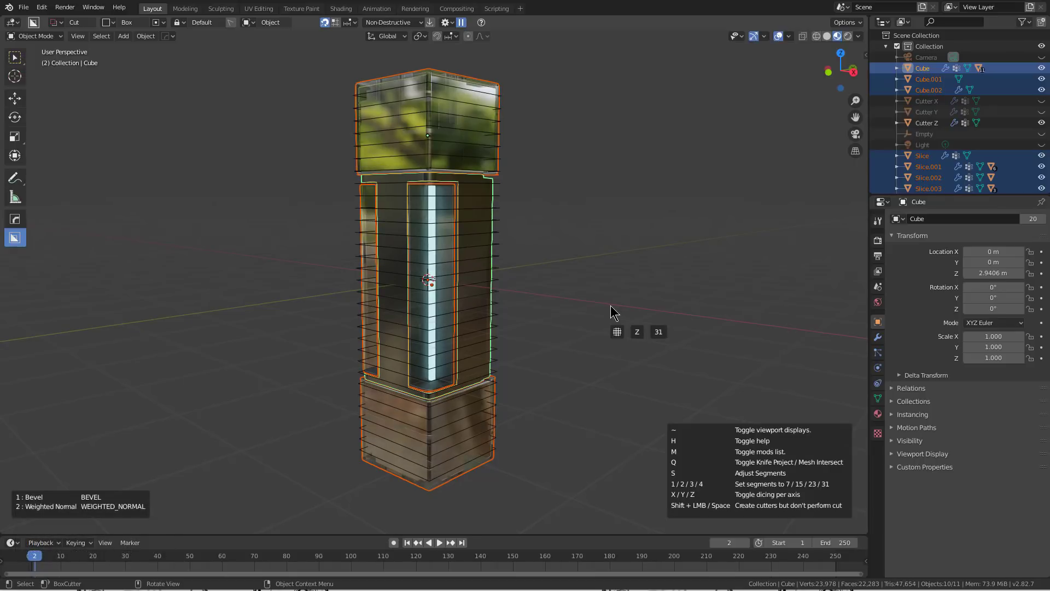
pyautogui.press('`')
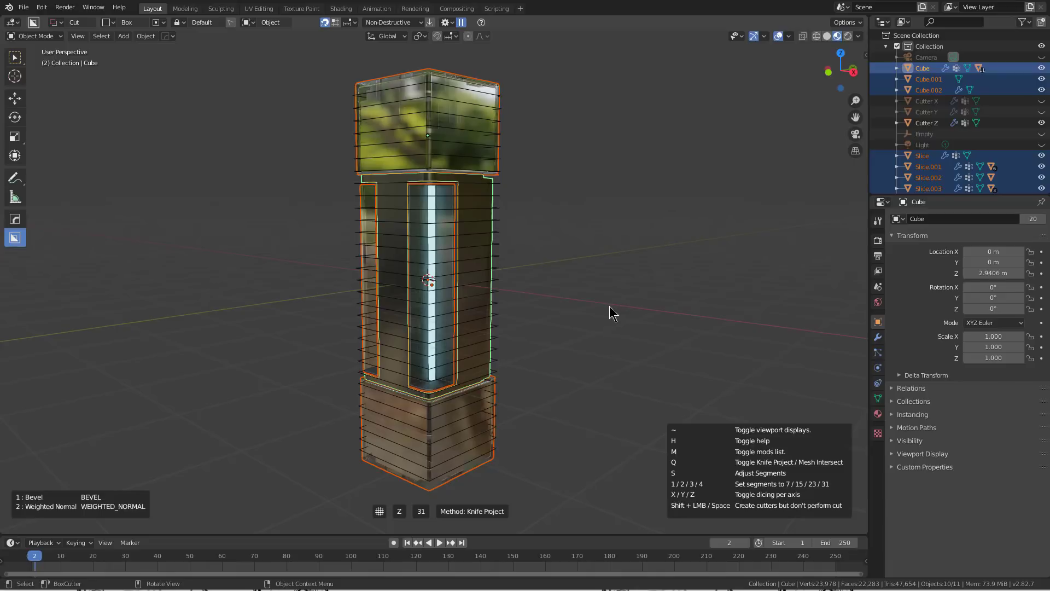
pyautogui.press('`')
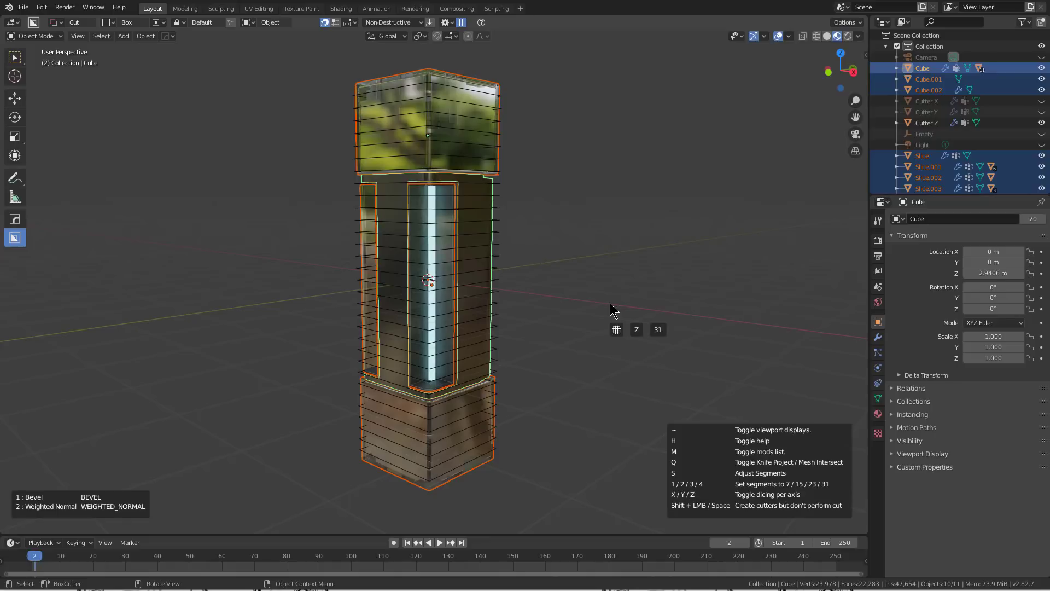
pyautogui.press('`')
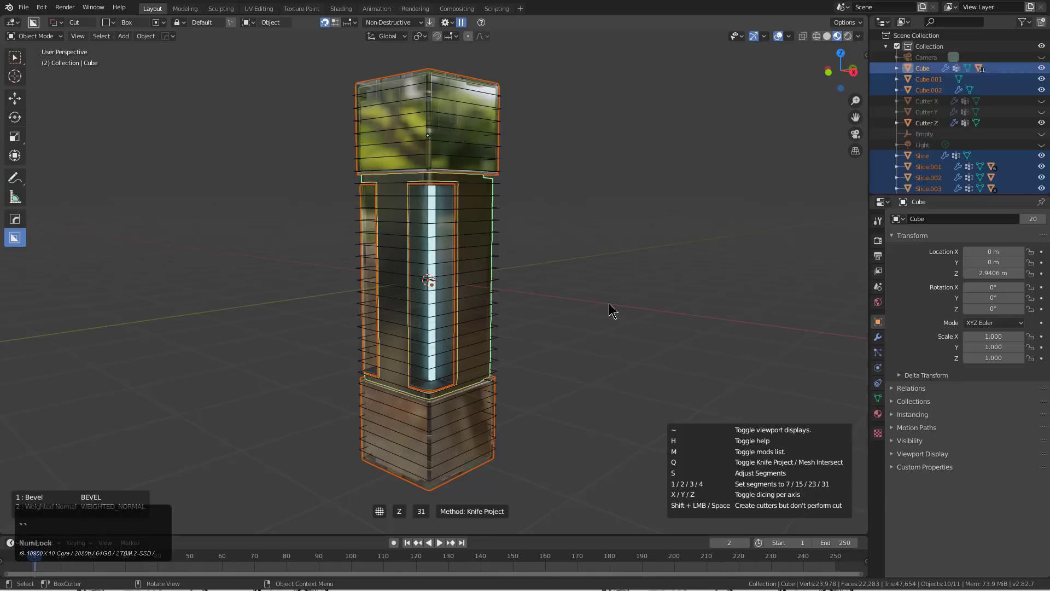
pyautogui.press('q')
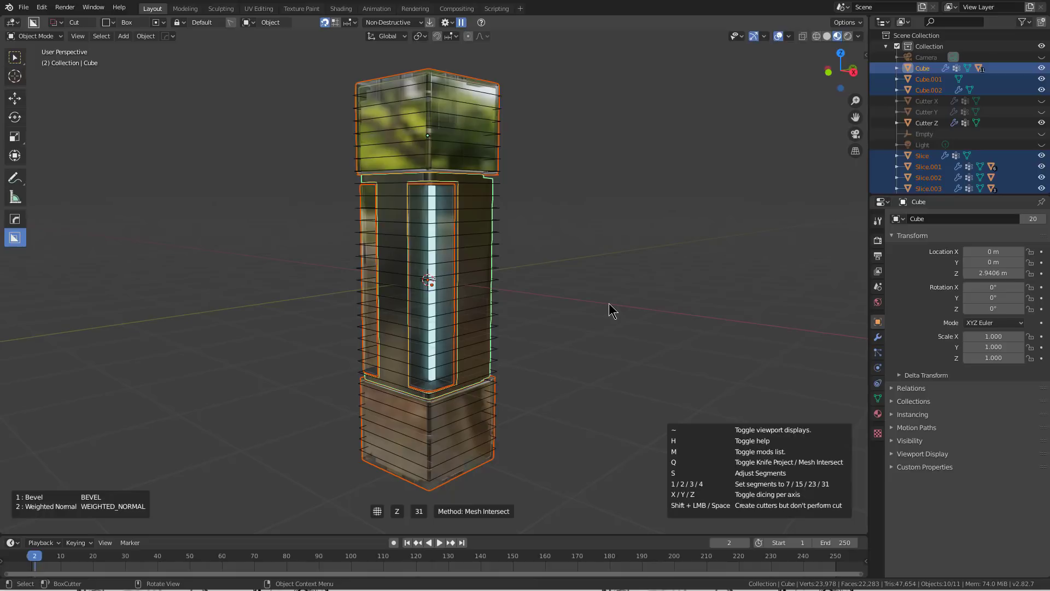
pyautogui.click(608, 303)
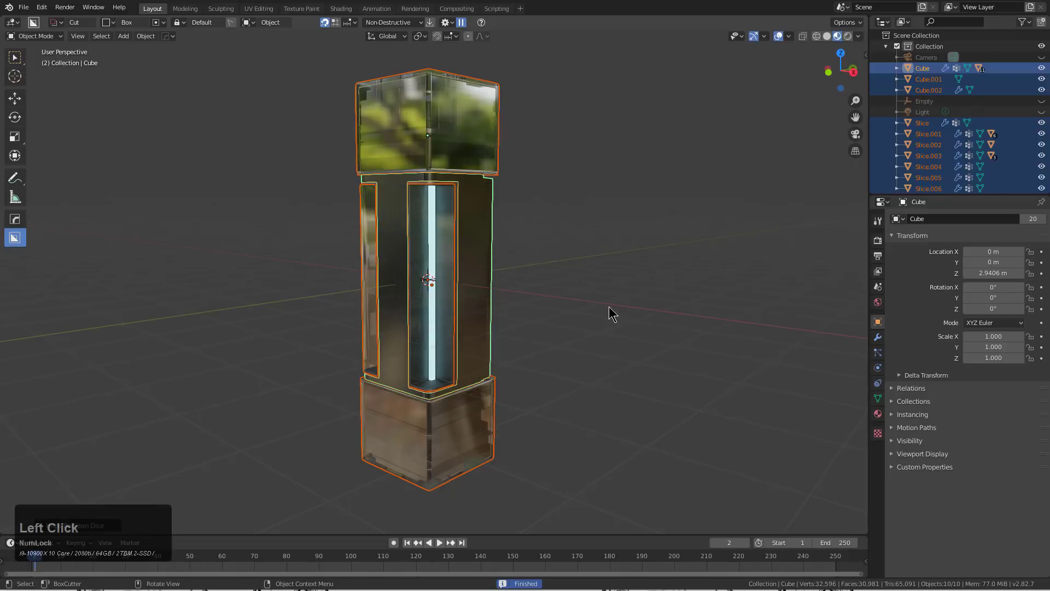
# Apply the object transforms, including location, to all selected column parts, and clear the selection.
pyautogui.moveTo(605, 314); pyautogui.dragTo(483, 331, button='middle')
pyautogui.scroll(2, 489, 332)
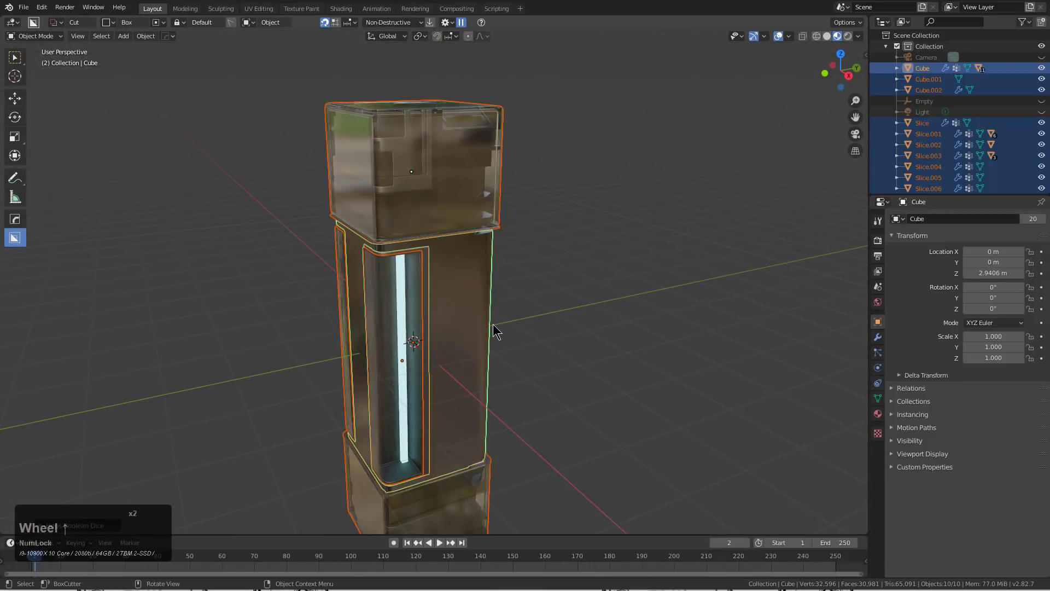
pyautogui.hotkey('ctrl', 'a')
pyautogui.click(465, 305)
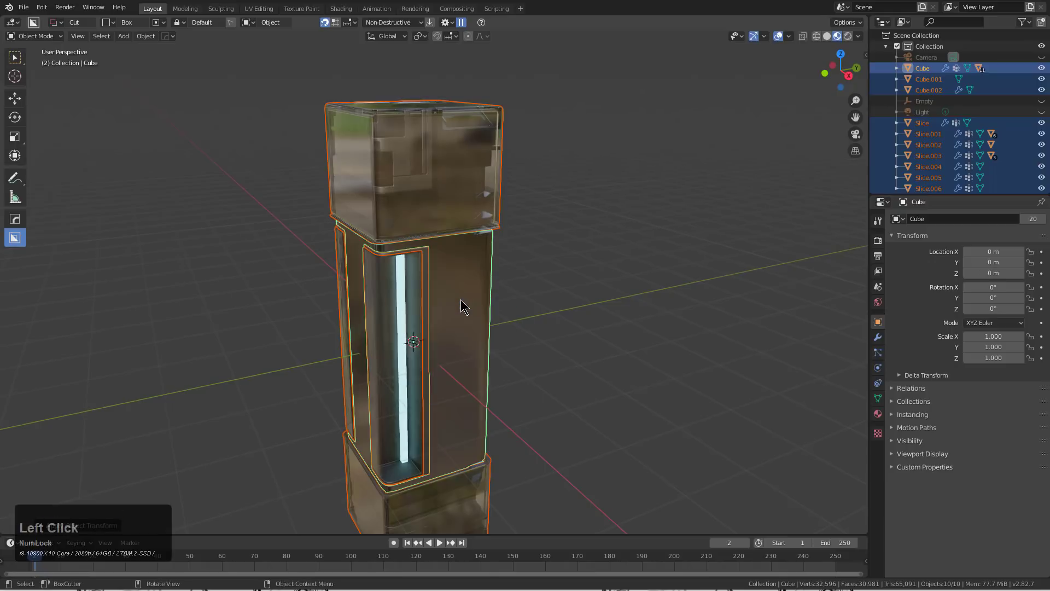
pyautogui.moveTo(460, 299); pyautogui.dragTo(459, 326, button='middle')
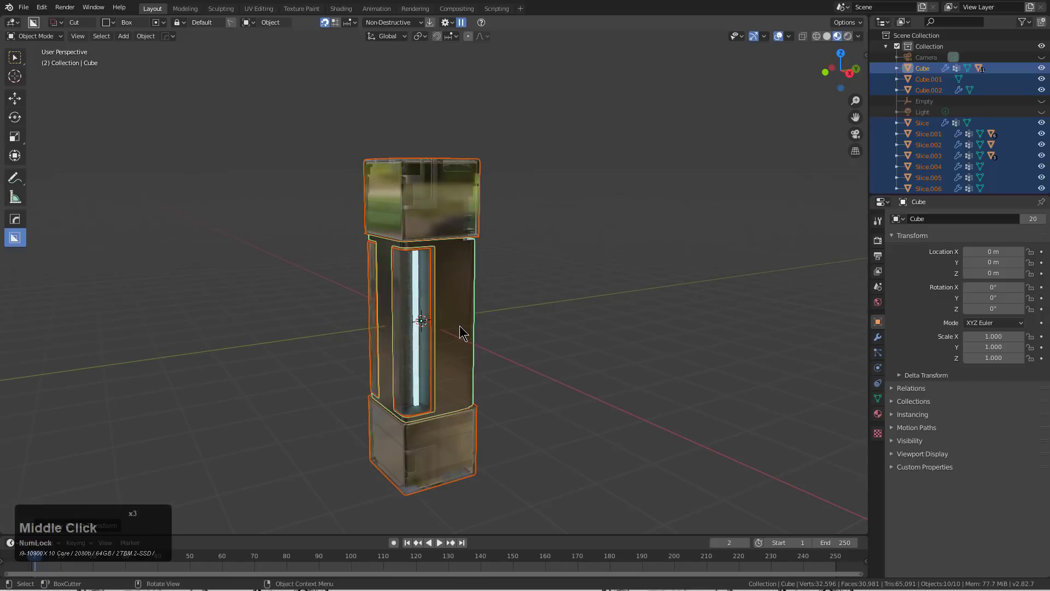
pyautogui.click(460, 326)
# Add a Bezier circle at the column's centre and rotate it 90° about the Y axis from the front view.
pyautogui.hotkey('shift', 'a')
pyautogui.click(435, 242)
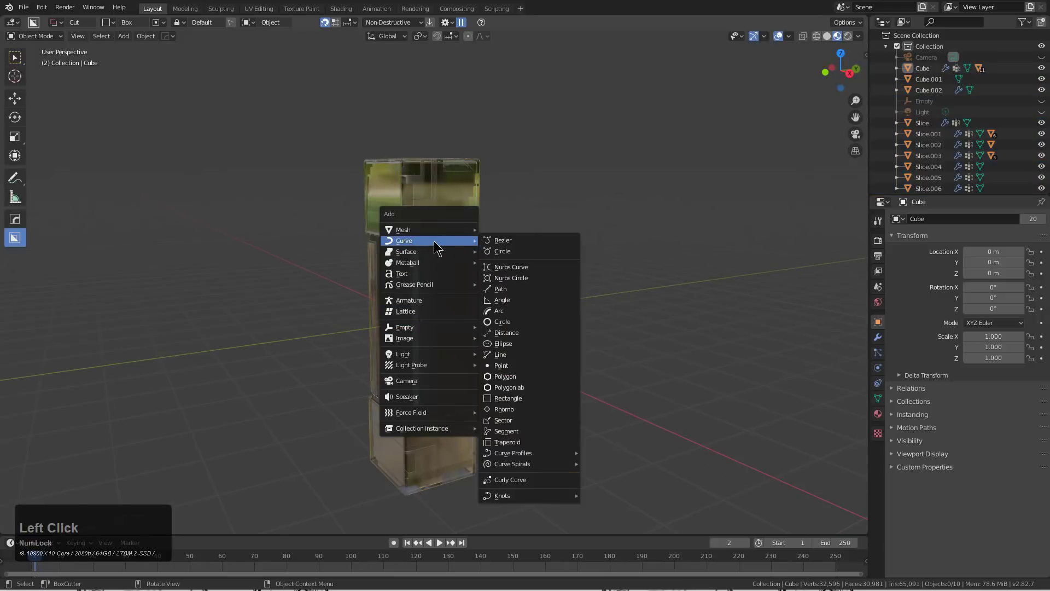
pyautogui.click(501, 251)
pyautogui.press('KP_1')
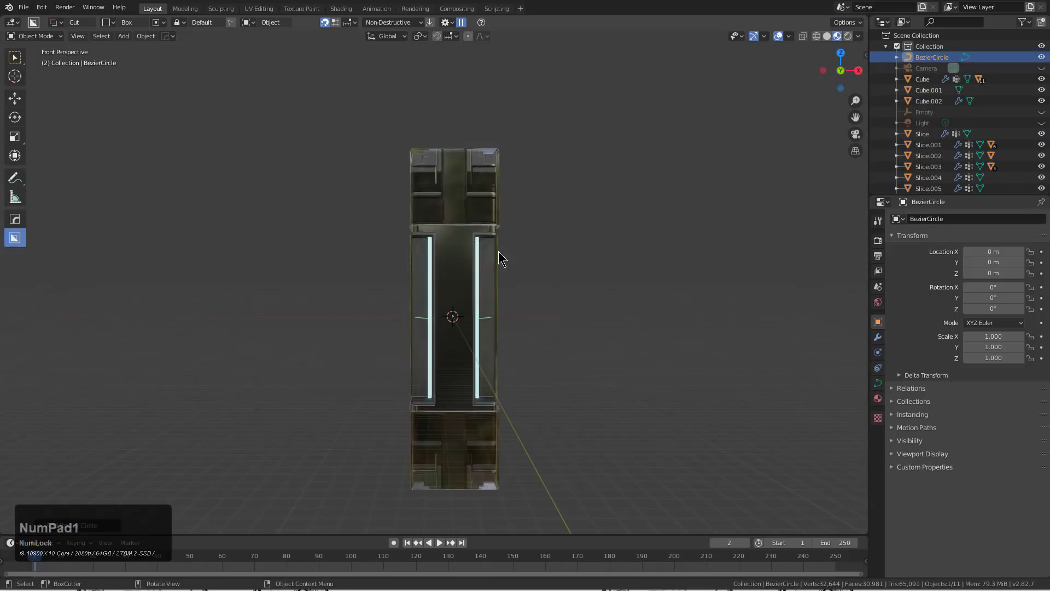
pyautogui.press('KP_5')
pyautogui.press('r')
pyautogui.press('KP_9')
pyautogui.press('KP_0')
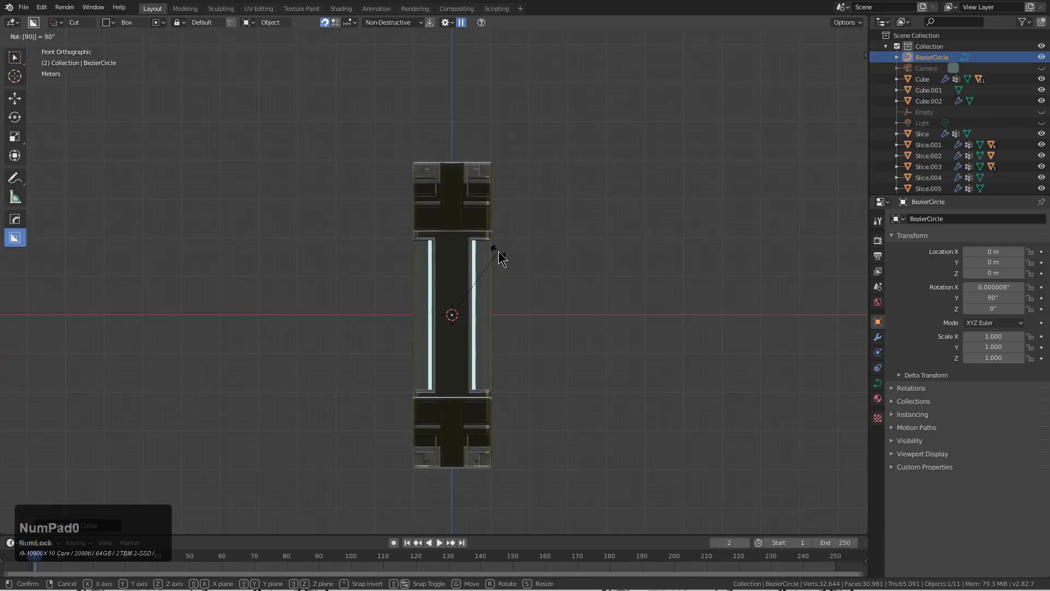
pyautogui.press('KP_Enter')
# Scale the Bezier circle up to about 6.189 so it surrounds the whole column.
pyautogui.press('s')
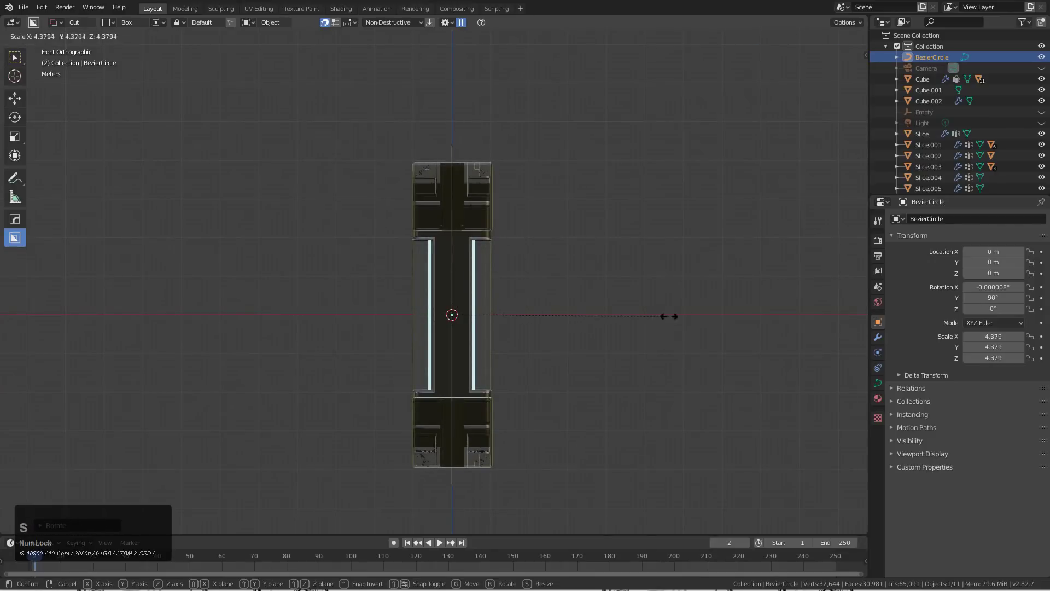
pyautogui.click(752, 298)
pyautogui.moveTo(752, 298); pyautogui.dragTo(557, 312, button='middle')
pyautogui.scroll(-3, 359, 239)
pyautogui.moveTo(357, 239); pyautogui.dragTo(443, 244, button='middle')
pyautogui.scroll(2, 481, 218)
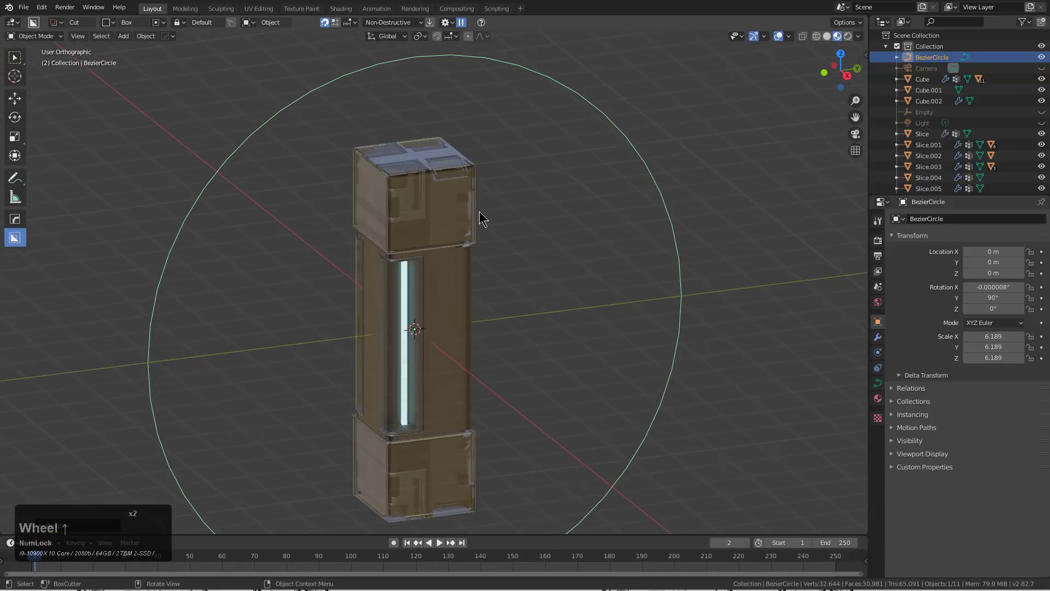
# Parent all the column's parts to the Bezier circle with Curve Deform, keeping the circle as the active object.
pyautogui.press('a')
pyautogui.keyDown('shift'); pyautogui.click(556, 80); pyautogui.keyUp('shift')
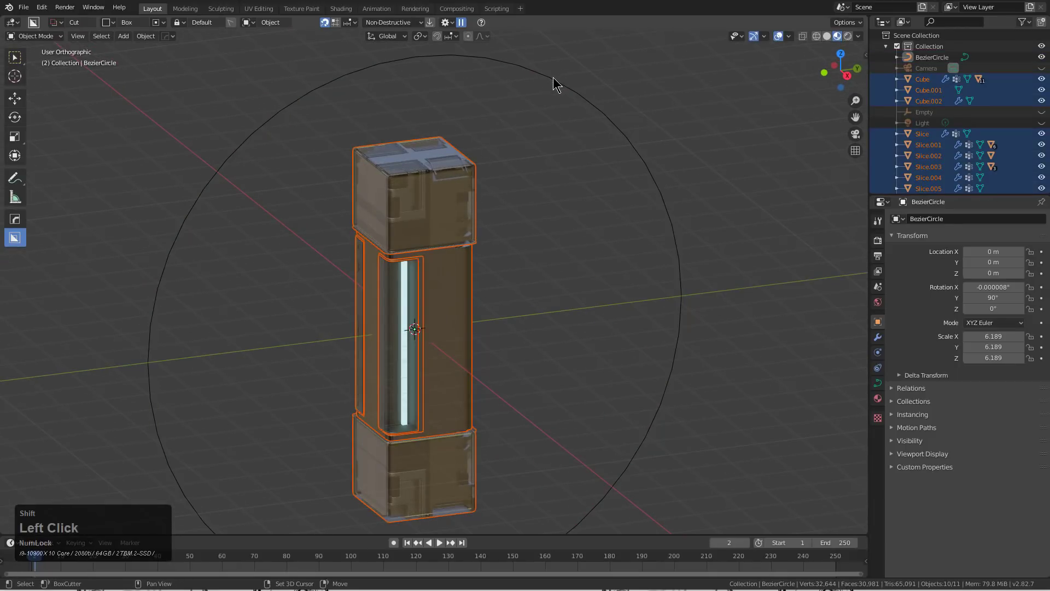
pyautogui.keyDown('shift'); pyautogui.doubleClick(555, 79); pyautogui.keyUp('shift')
pyautogui.hotkey('ctrl', 'p')
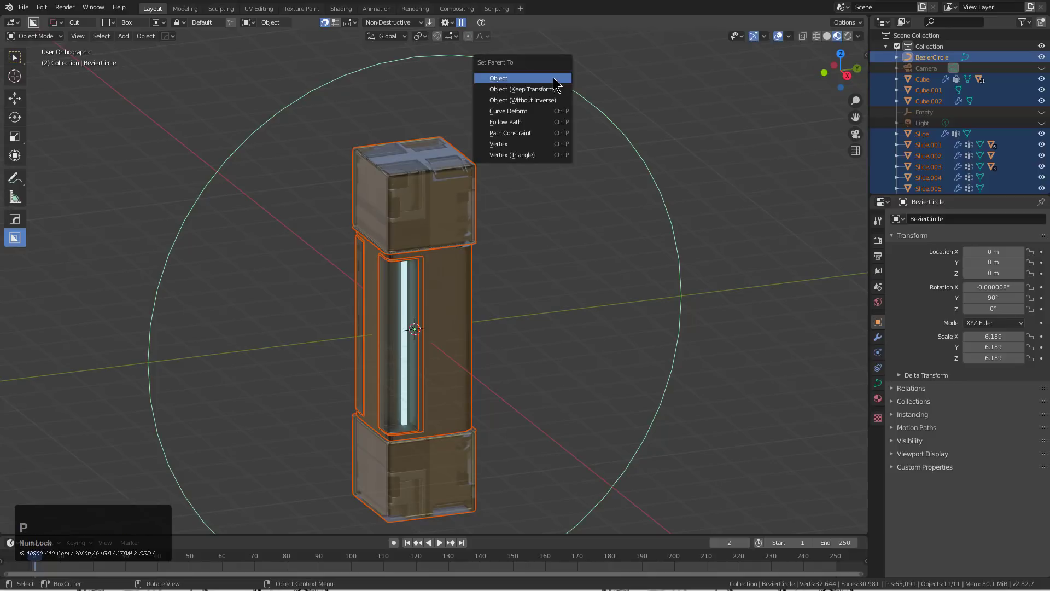
pyautogui.click(536, 114)
# Clear the parent of the curved column parts while keeping their transformation.
pyautogui.scroll(-2, 387, 190)
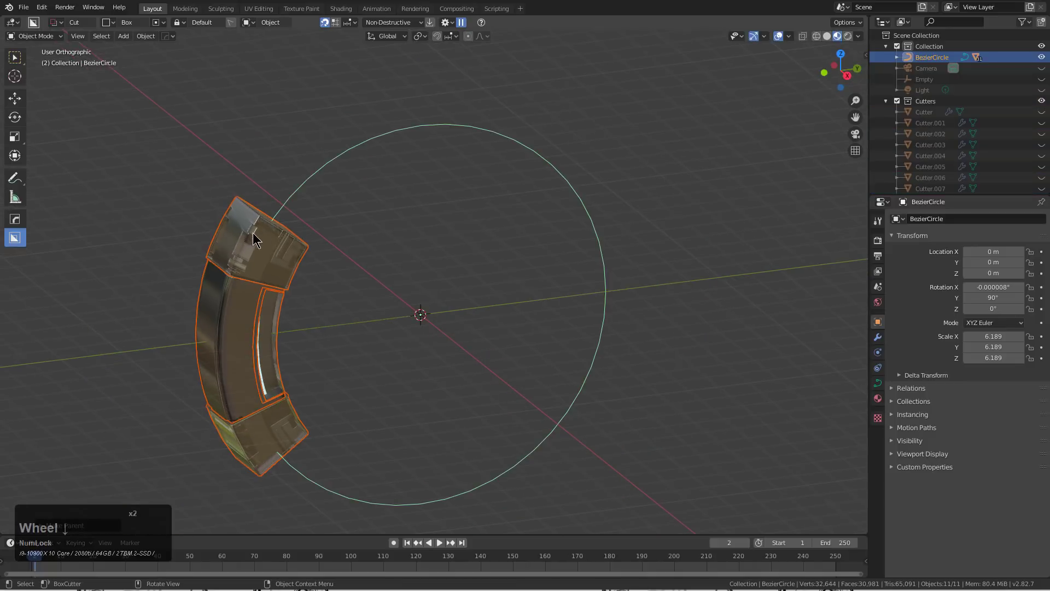
pyautogui.keyDown('shift'); pyautogui.moveTo(300, 205); pyautogui.dragTo(380, 181, button='middle'); pyautogui.keyUp('shift')
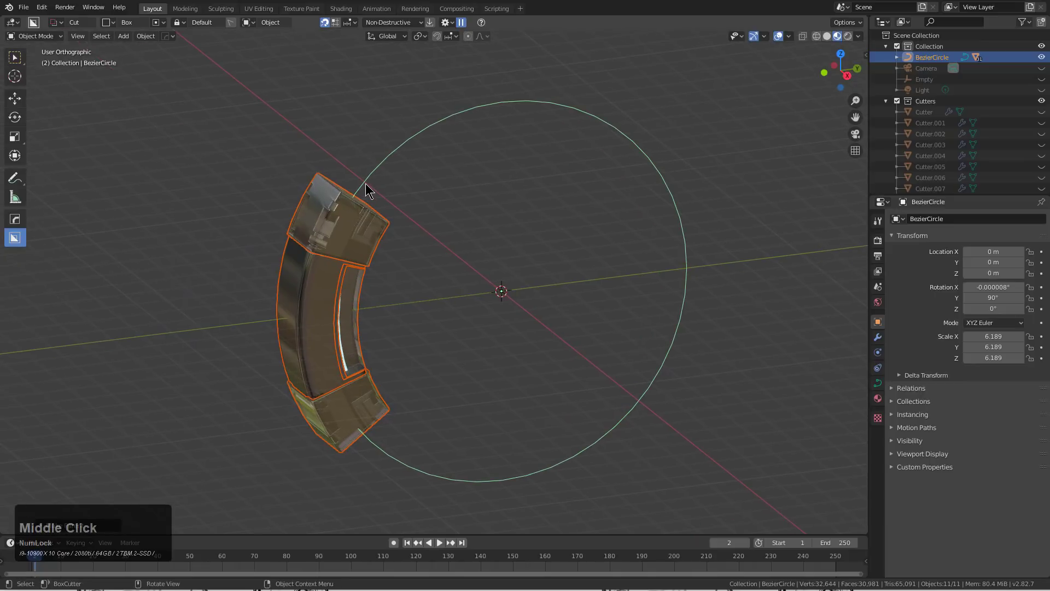
pyautogui.hotkey('alt', 'p')
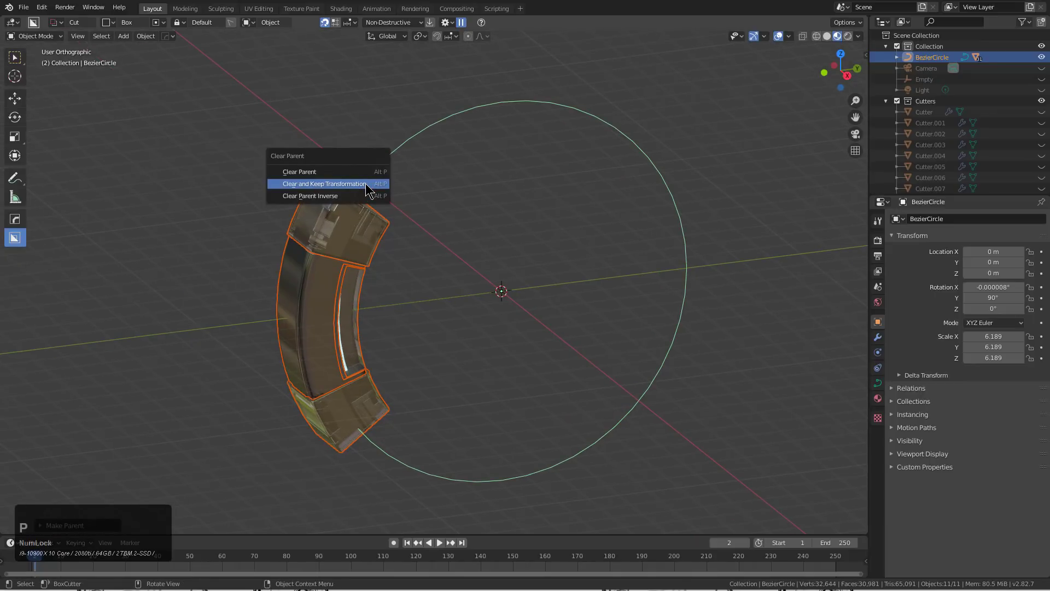
pyautogui.click(366, 182)
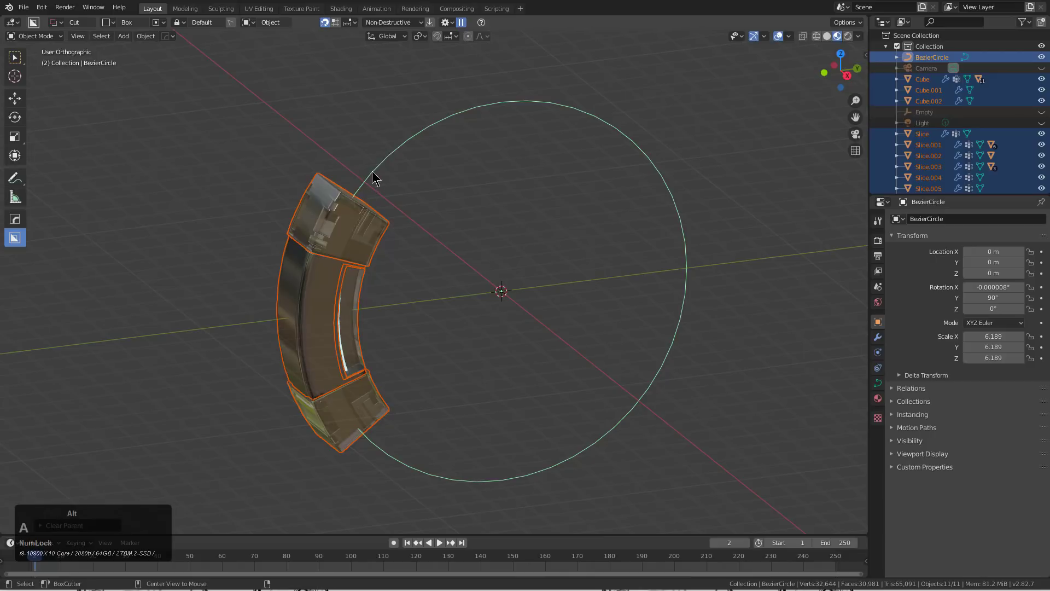
# Scale the Bezier circle down to about 1.771 to bend the column into a tighter ring, and hide the viewport overlays.
pyautogui.click(373, 168)
pyautogui.click(374, 171)
pyautogui.press('s')
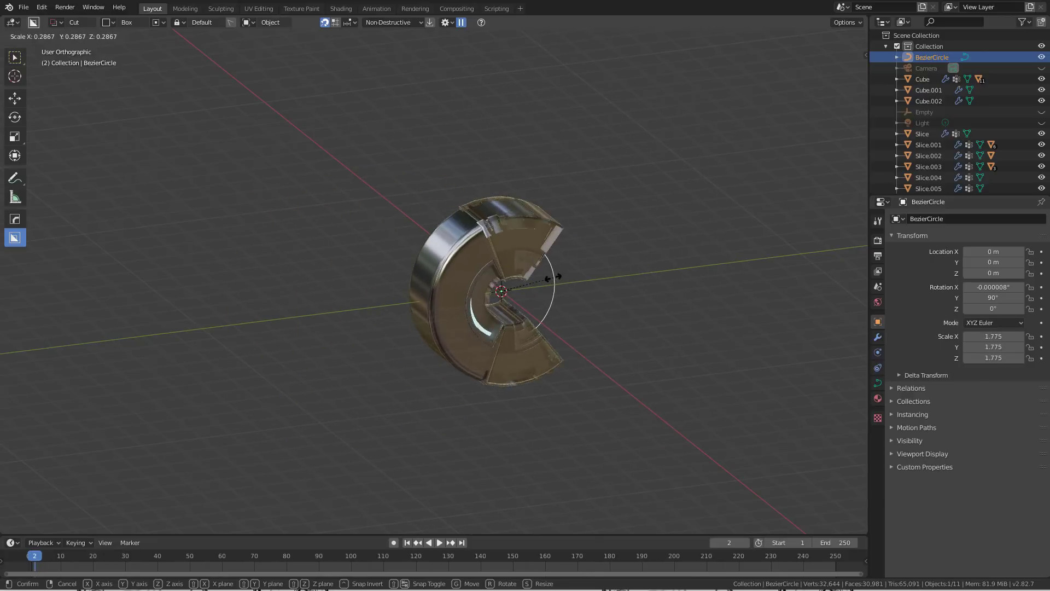
pyautogui.click(542, 284)
pyautogui.moveTo(578, 300); pyautogui.dragTo(584, 225, button='middle')
pyautogui.scroll(3, 450, 286)
pyautogui.scroll(4, 476, 295)
pyautogui.press('s')
pyautogui.click(520, 293)
pyautogui.scroll(2, 526, 329)
pyautogui.press('s')
pyautogui.click(552, 327)
pyautogui.click(778, 36)
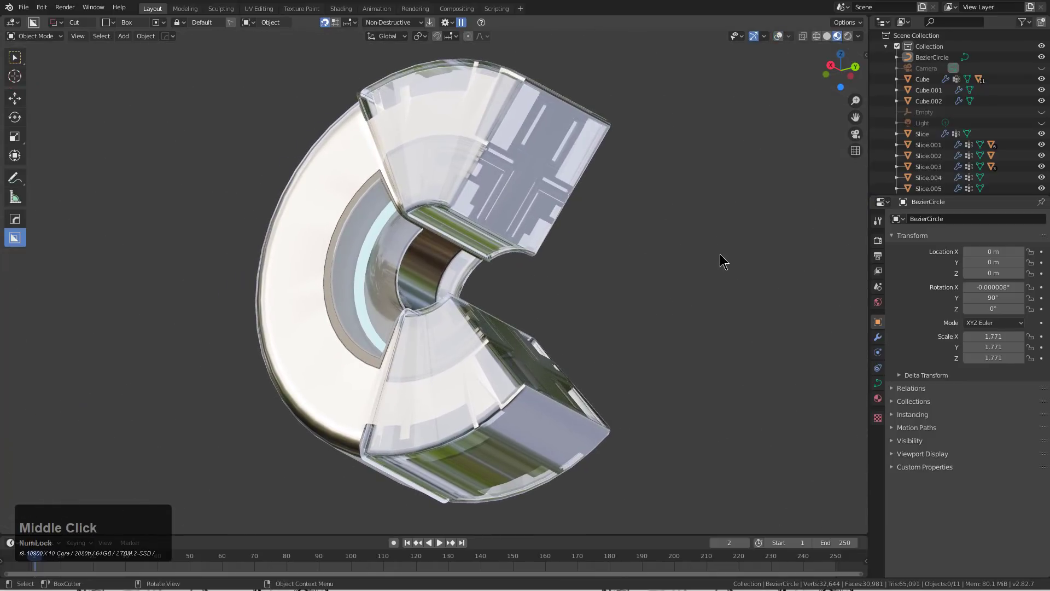
# Show the viewport overlays, select every object in the side view and run Smart Apply on their modifiers.
pyautogui.moveTo(712, 264); pyautogui.dragTo(702, 287, button='middle')
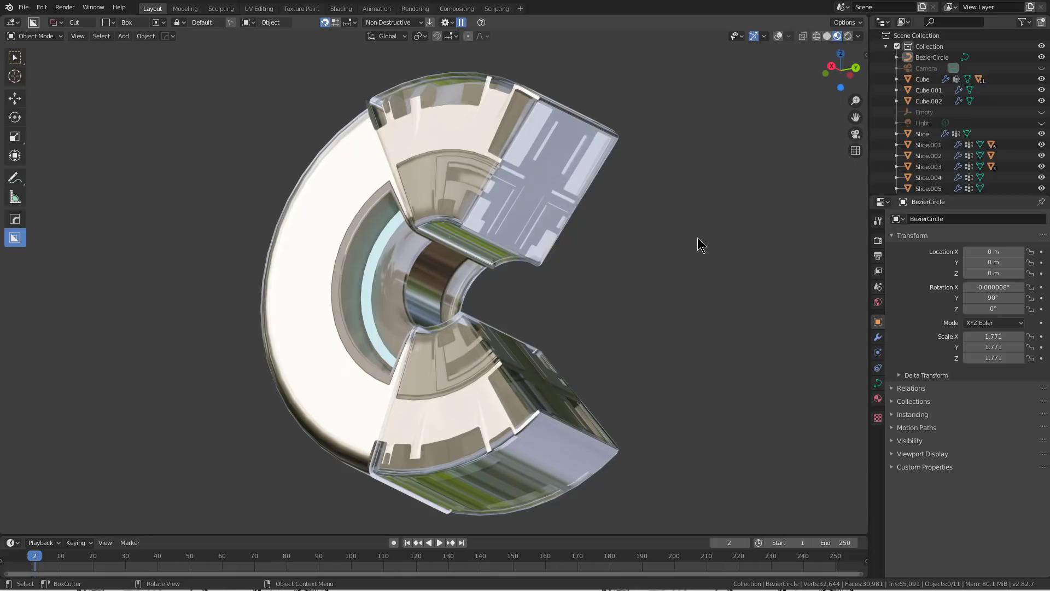
pyautogui.moveTo(508, 256); pyautogui.dragTo(579, 234, button='middle')
pyautogui.click(778, 36)
pyautogui.press('KP_1')
pyautogui.press('KP_3')
pyautogui.press('a')
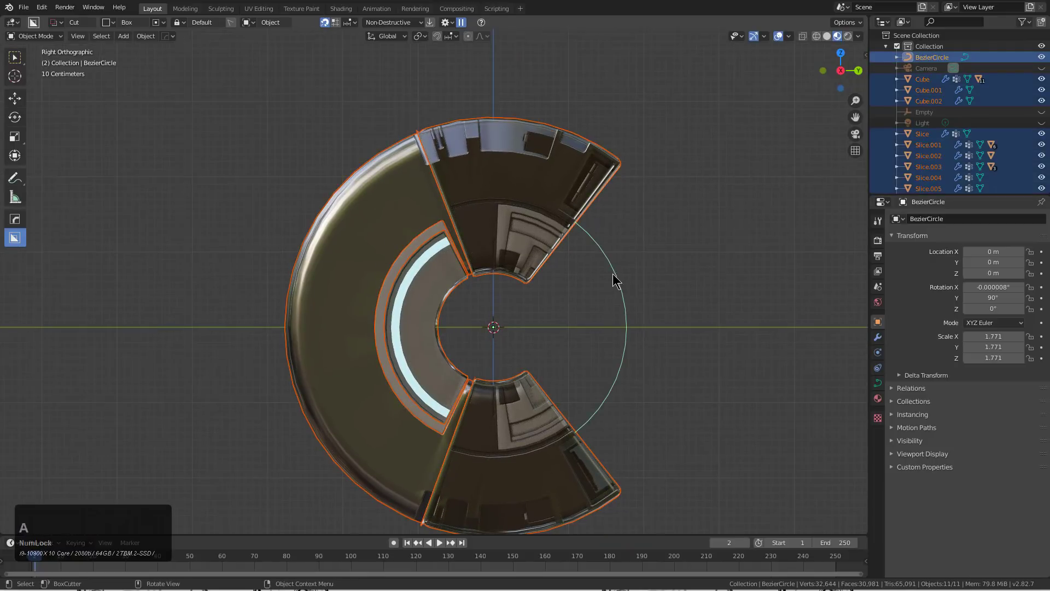
pyautogui.press('q')
pyautogui.press('q')
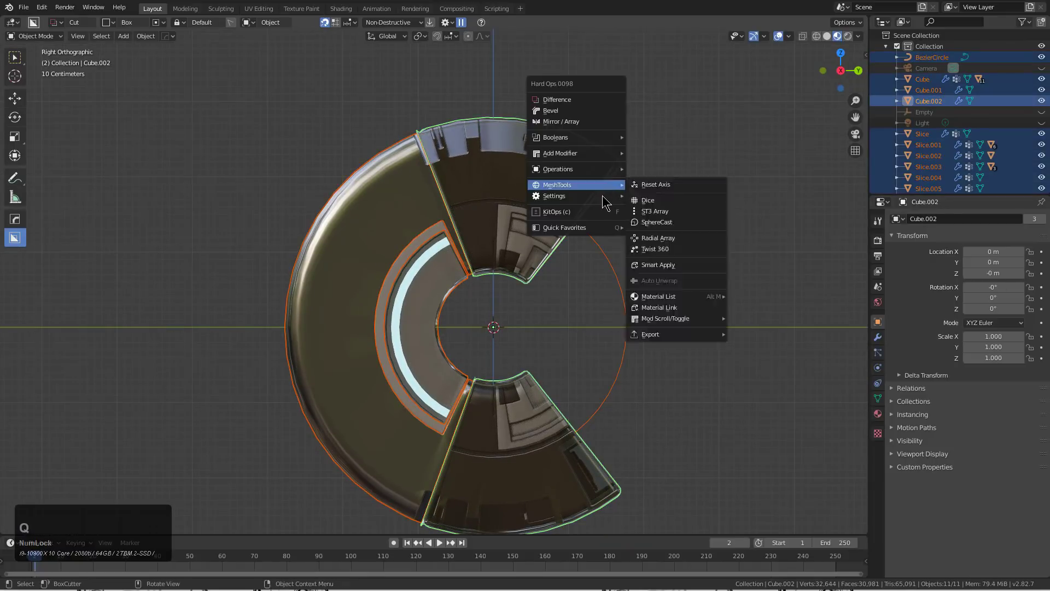
pyautogui.moveTo(570, 170)
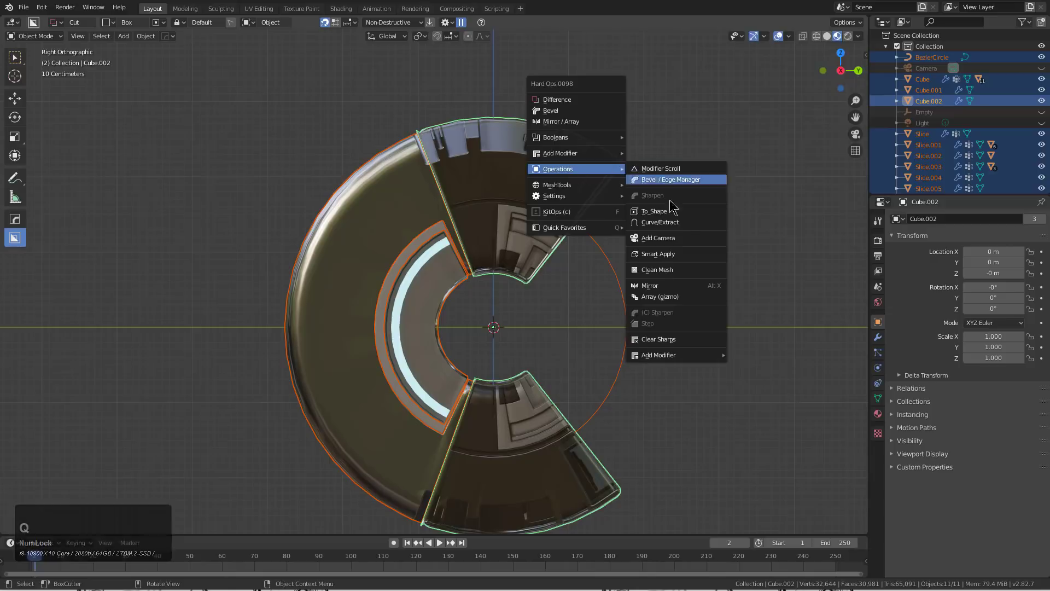
pyautogui.click(674, 252)
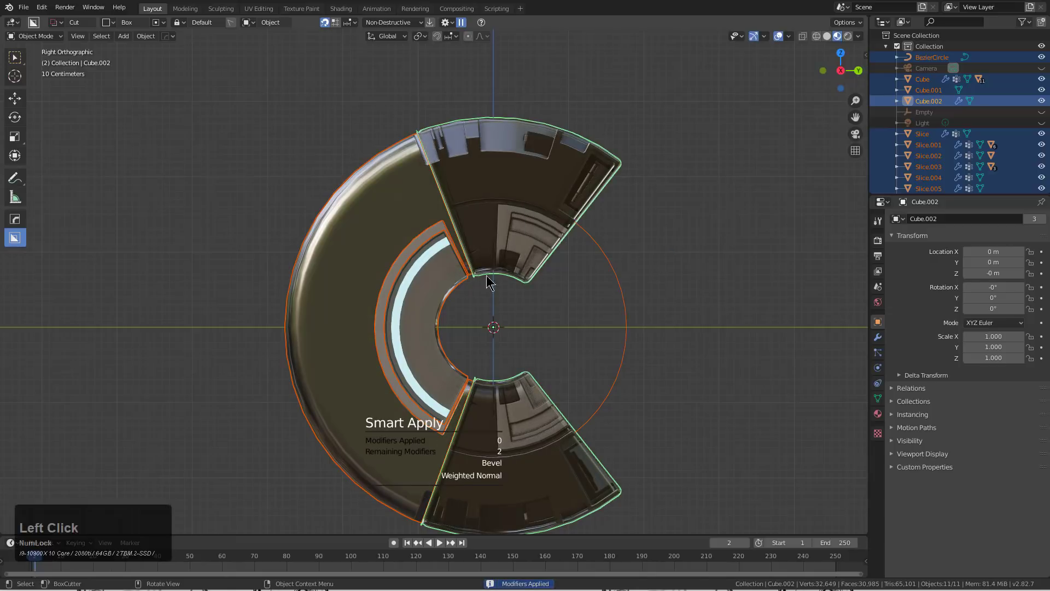
pyautogui.moveTo(488, 281); pyautogui.dragTo(622, 285, button='middle')
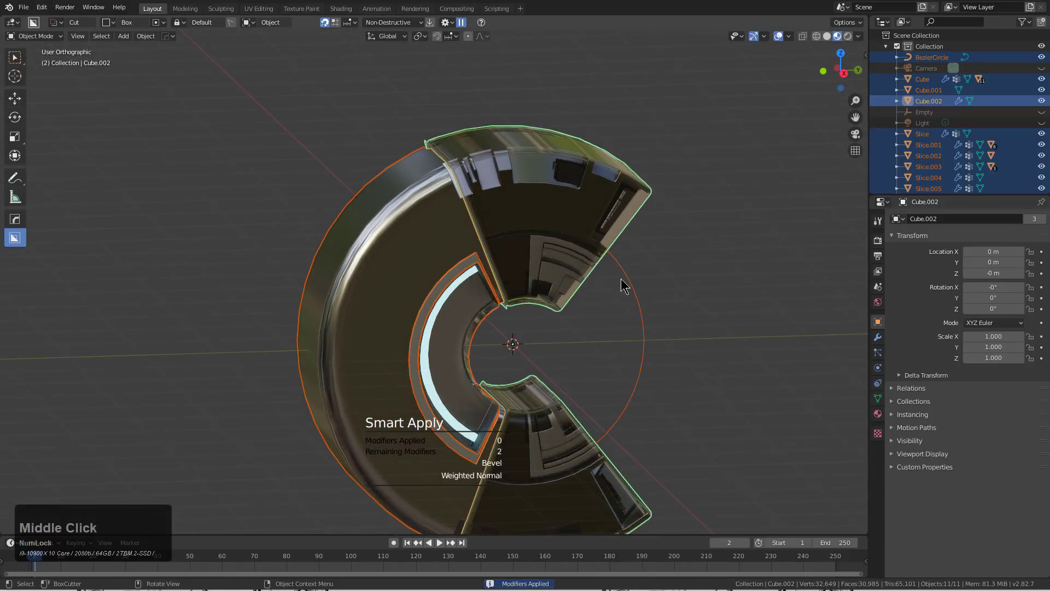
# Enter edit mode on the main ring body and add a centred loop cut along its broad side face.
pyautogui.click(422, 257)
pyautogui.scroll(3, 449, 253)
pyautogui.press('KP_3')
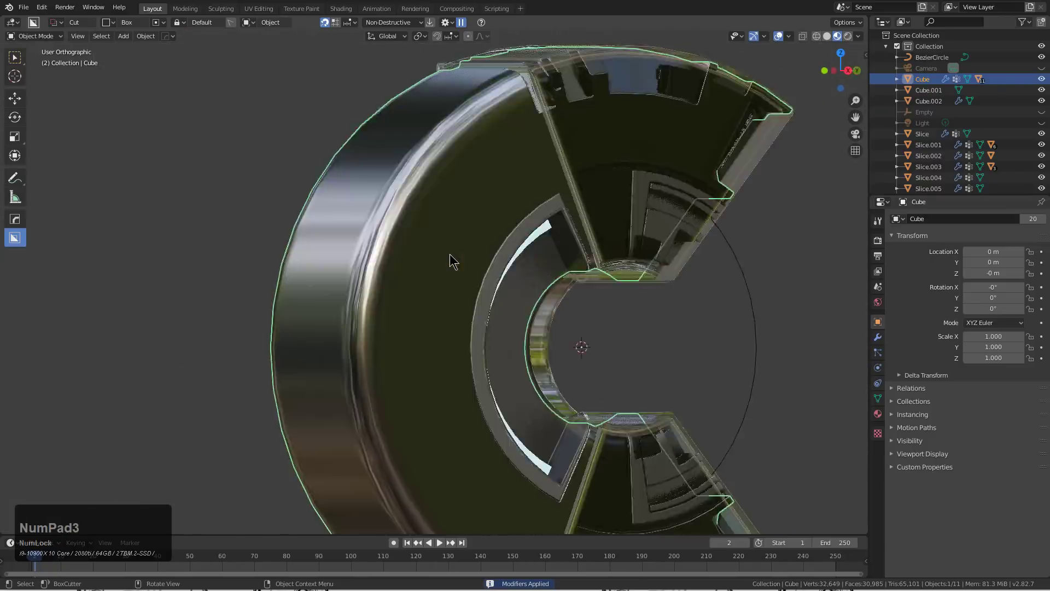
pyautogui.press('Tab')
pyautogui.press('2')
pyautogui.scroll(3, 421, 250)
pyautogui.keyDown('shift'); pyautogui.moveTo(342, 199); pyautogui.dragTo(431, 263, button='middle'); pyautogui.keyUp('shift')
pyautogui.hotkey('ctrl', 'r')
pyautogui.click(405, 199)
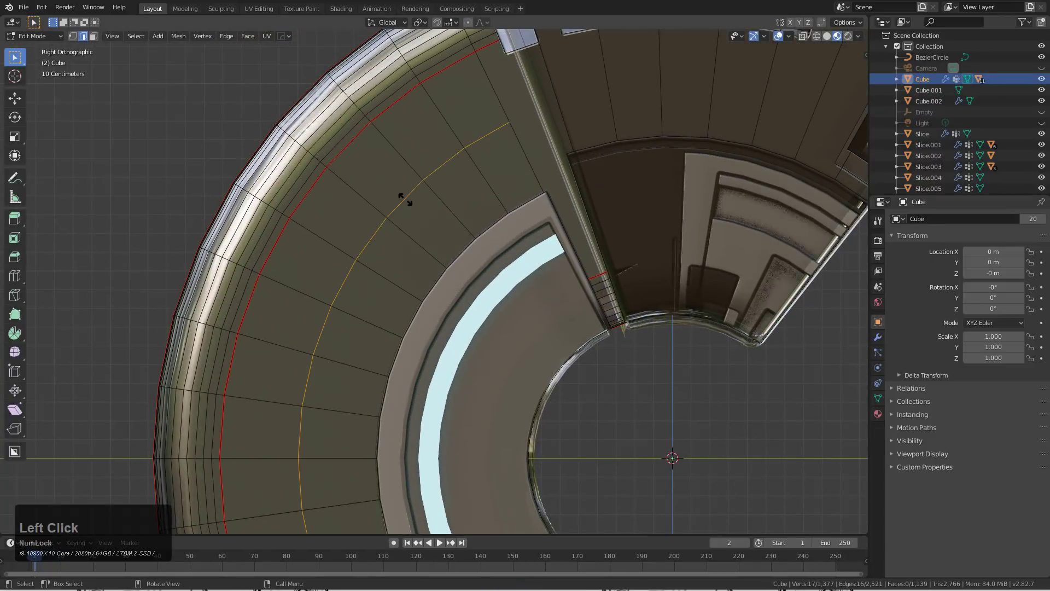
pyautogui.rightClick(404, 198)
# Turn three neighbouring vertices on the new loop into small circles with the Hard Ops Circle (E) operation.
pyautogui.press('1')
pyautogui.scroll(-3, 382, 238)
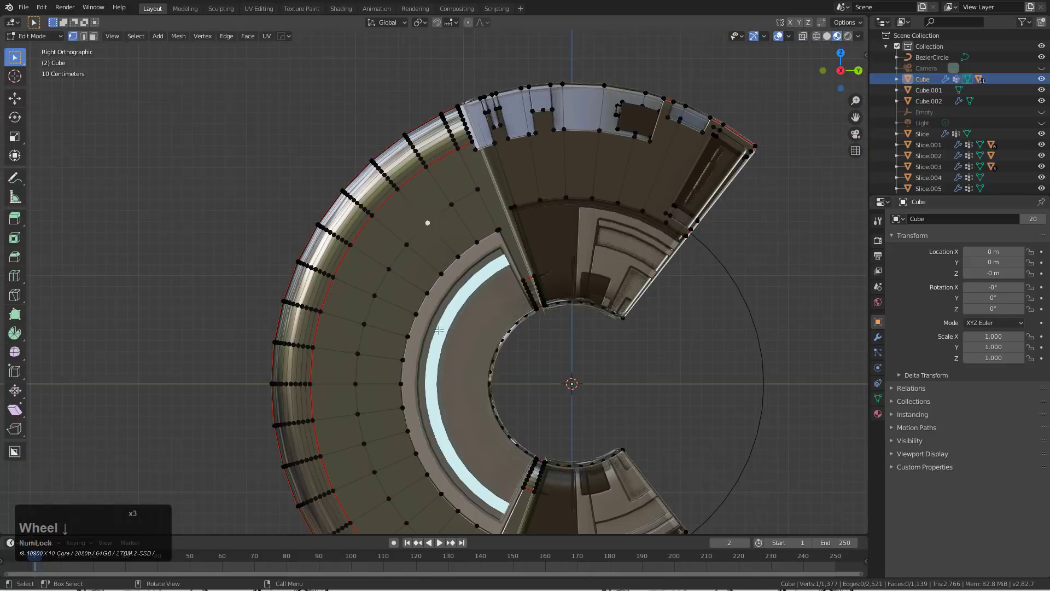
pyautogui.keyDown('shift'); pyautogui.moveTo(409, 309); pyautogui.dragTo(429, 249, button='middle'); pyautogui.keyUp('shift')
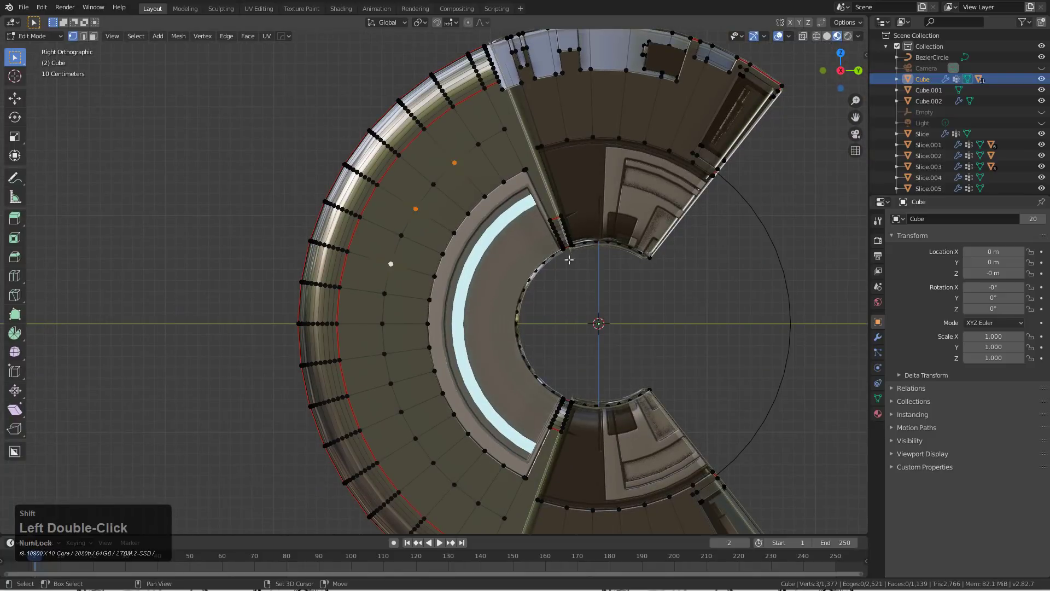
pyautogui.press('q')
pyautogui.moveTo(645, 256)
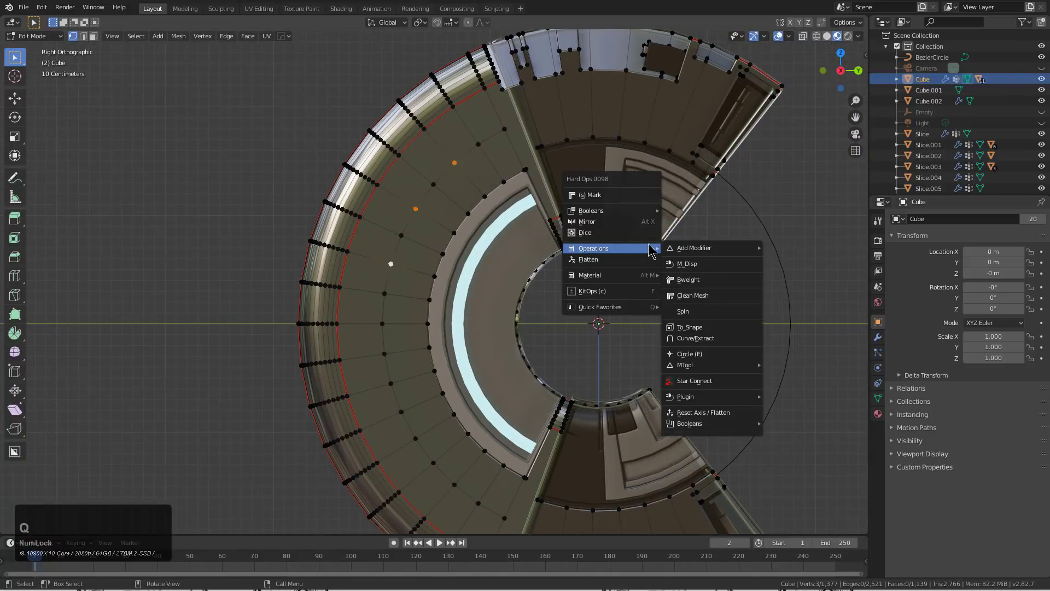
pyautogui.click(711, 354)
pyautogui.click(612, 309)
# Inset and offset the three circular faces along their normals to form small studs with recessed centres.
pyautogui.moveTo(538, 276); pyautogui.dragTo(602, 310, button='middle')
pyautogui.scroll(3, 682, 353)
pyautogui.press('i')
pyautogui.click(689, 363)
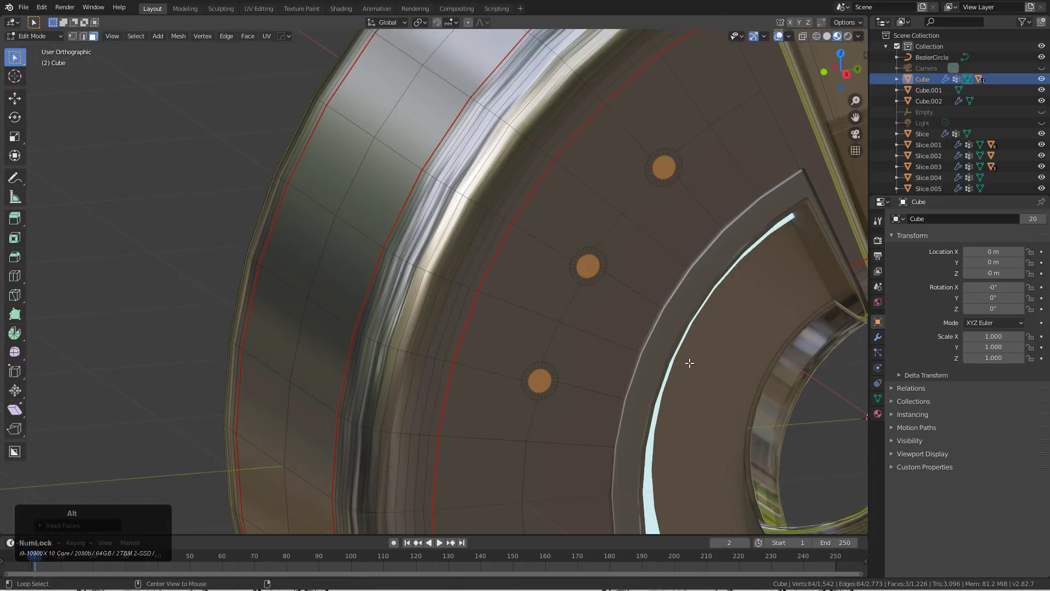
pyautogui.hotkey('alt', 's')
pyautogui.click(683, 356)
pyautogui.press('e')
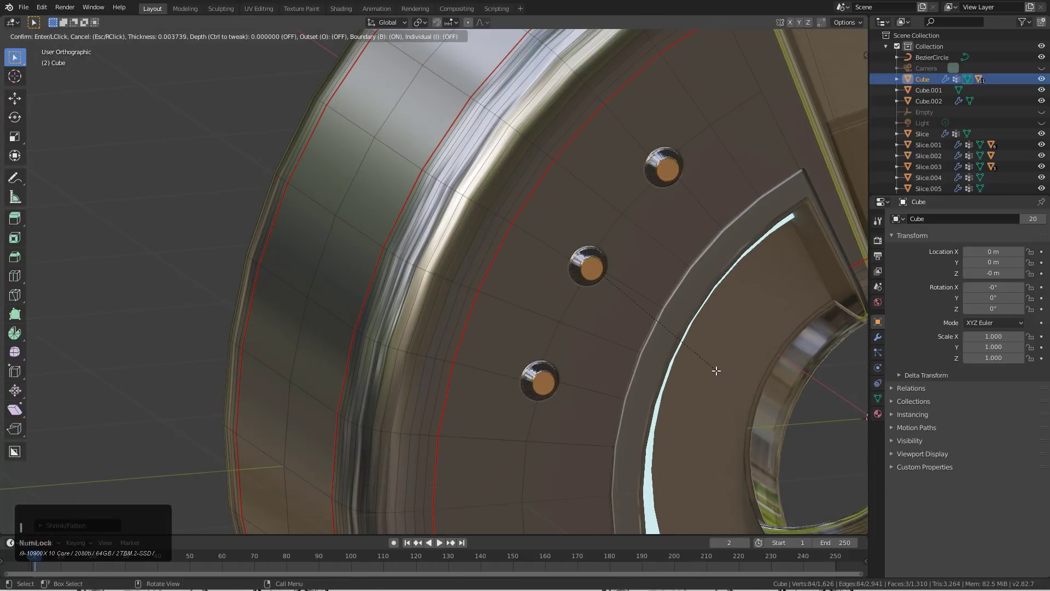
pyautogui.click(704, 362)
pyautogui.press('Tab')
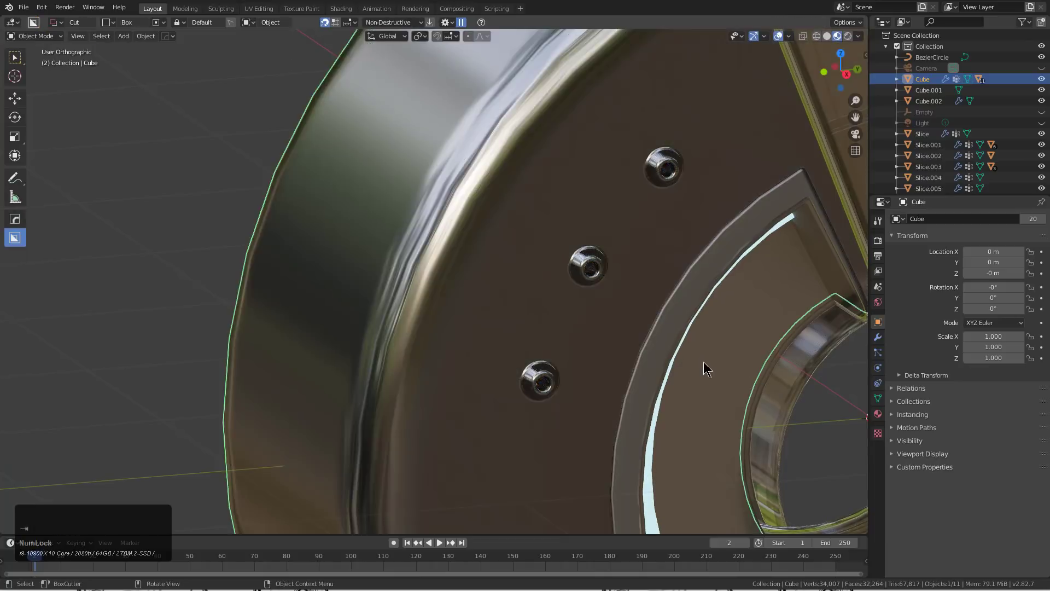
# Hide the glass-like cover Cube.002 to expose the detailed end segment of the ring.
pyautogui.scroll(-3, 604, 345)
pyautogui.moveTo(604, 344); pyautogui.dragTo(485, 284, button='middle')
pyautogui.click(464, 166)
pyautogui.press('KP_Decimal')
pyautogui.press('Tab')
pyautogui.scroll(2, 479, 319)
pyautogui.press('Tab')
pyautogui.scroll(-3, 555, 322)
pyautogui.press('h')
# Add a centred loop cut across the flat side face of the ring body's upper end segment.
pyautogui.scroll(3, 514, 333)
pyautogui.click(507, 335)
pyautogui.press('Tab')
pyautogui.scroll(1, 492, 339)
pyautogui.hotkey('ctrl', 'r')
pyautogui.click(521, 314)
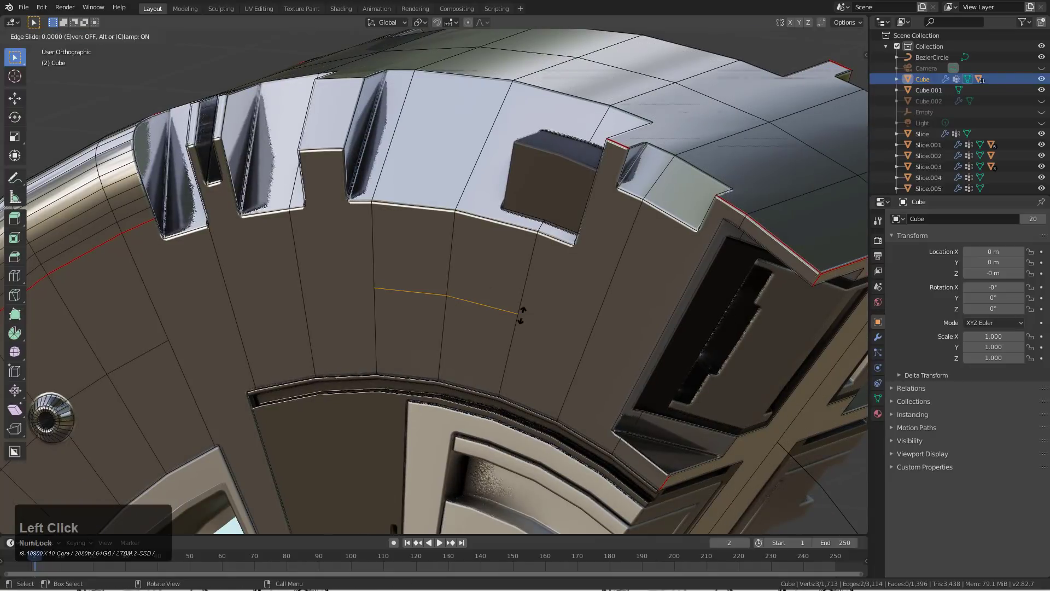
pyautogui.keyDown('ctrl'); pyautogui.click(521, 313); pyautogui.keyUp('ctrl')
# Convert the middle vertex of the new cut into a circle with Circle (E), scaled to about 0.95.
pyautogui.press('1')
pyautogui.click(446, 296)
pyautogui.press('q')
pyautogui.moveTo(528, 313)
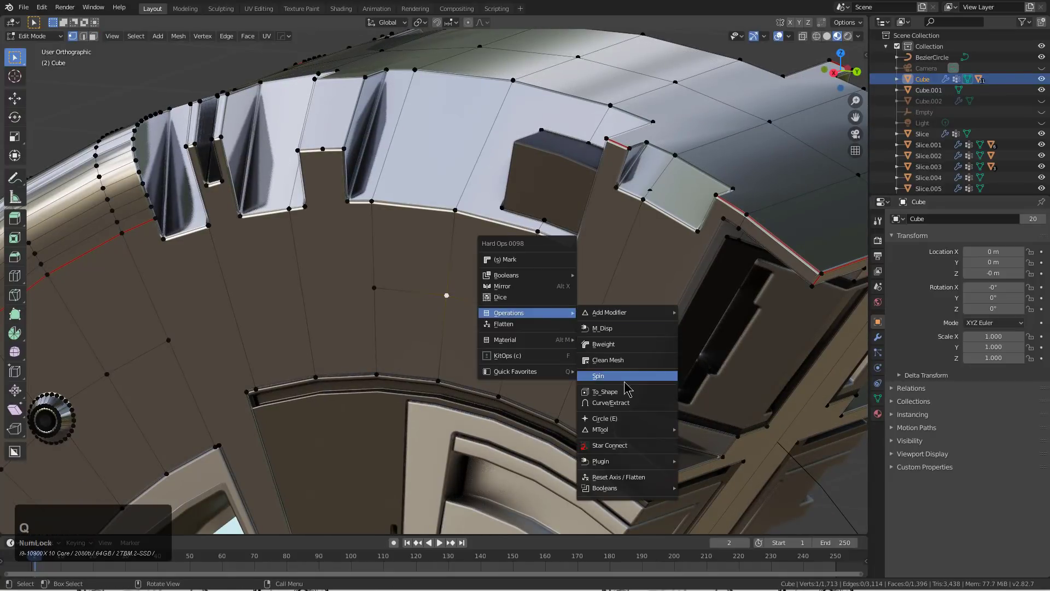
pyautogui.click(629, 419)
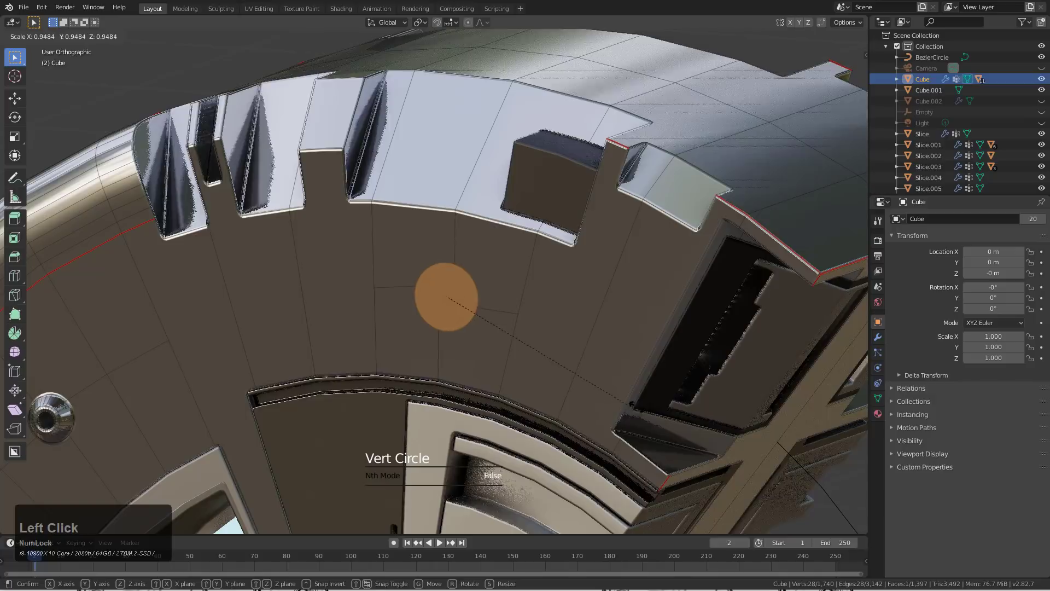
pyautogui.click(635, 405)
# Extrude the circle outward about 0.09 as a tapered boss and sink a hole into its centre.
pyautogui.press('e')
pyautogui.rightClick(635, 405)
pyautogui.press('s')
pyautogui.click(583, 361)
pyautogui.hotkey('alt', 's')
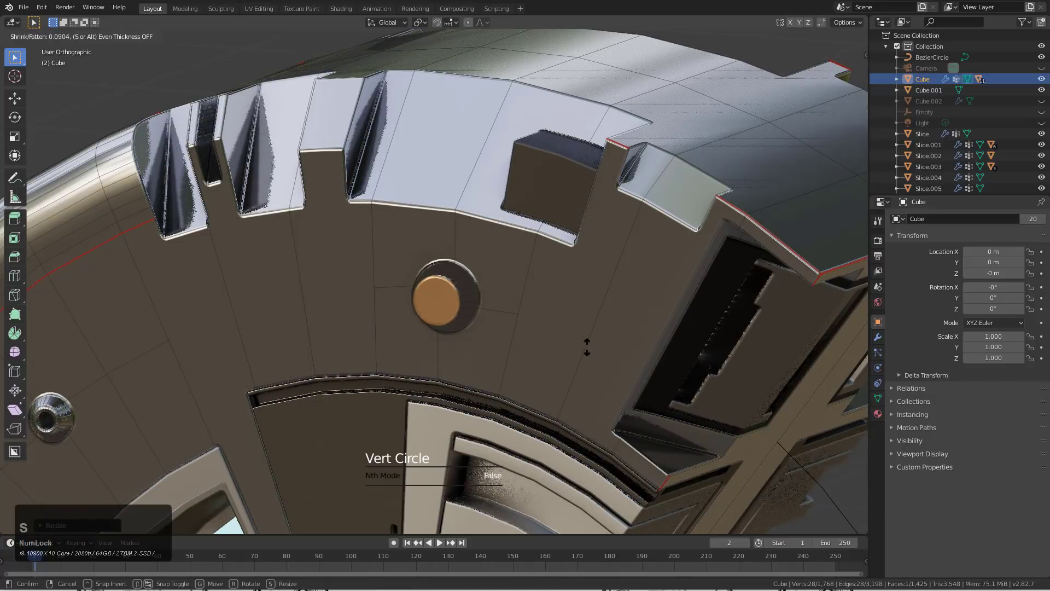
pyautogui.click(588, 353)
pyautogui.press('s')
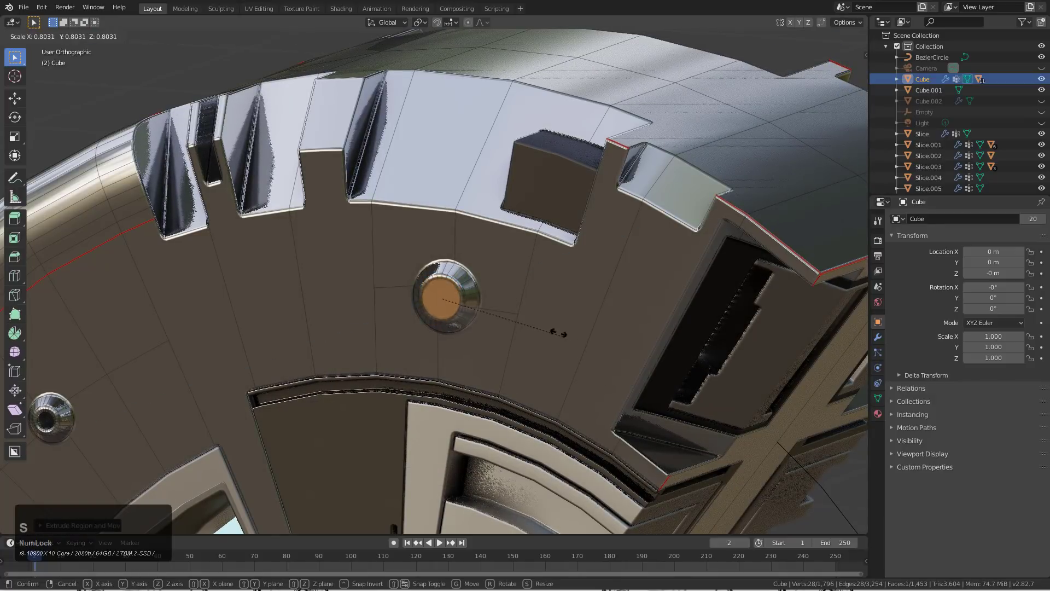
pyautogui.click(555, 323)
pyautogui.press('e')
pyautogui.click(580, 308)
pyautogui.press('Tab')
# Adjust the ring body's bevel with Hard Ops Bevel while checking the edges of the new boss.
pyautogui.scroll(-2, 457, 306)
pyautogui.moveTo(457, 306); pyautogui.dragTo(433, 322, button='middle')
pyautogui.scroll(3, 489, 284)
pyautogui.scroll(3, 429, 340)
pyautogui.press('Tab')
pyautogui.scroll(2, 422, 221)
pyautogui.press('Tab')
pyautogui.press('q')
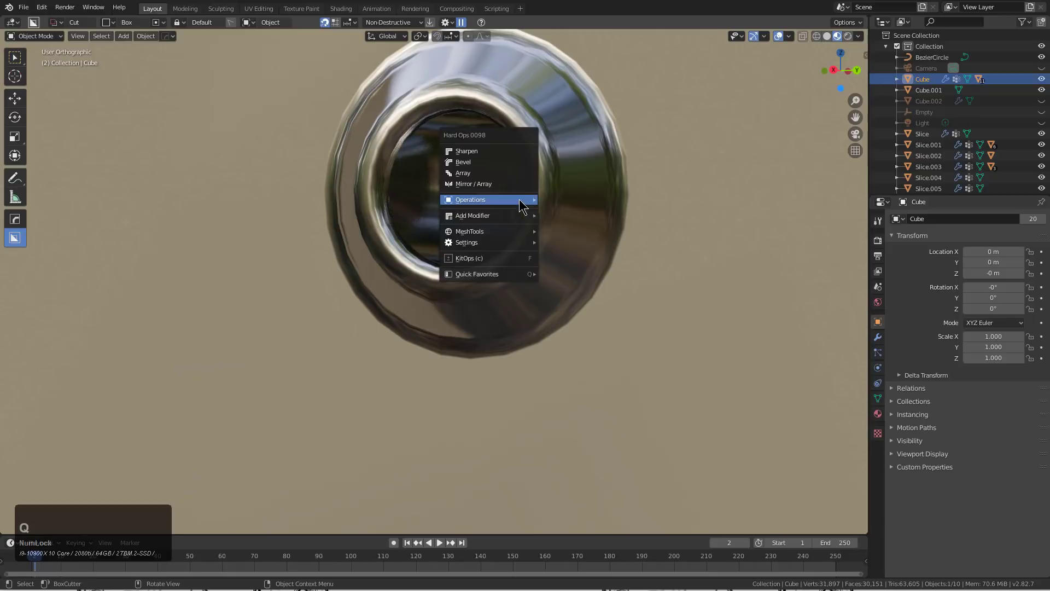
pyautogui.click(513, 161)
pyautogui.doubleClick(536, 173)
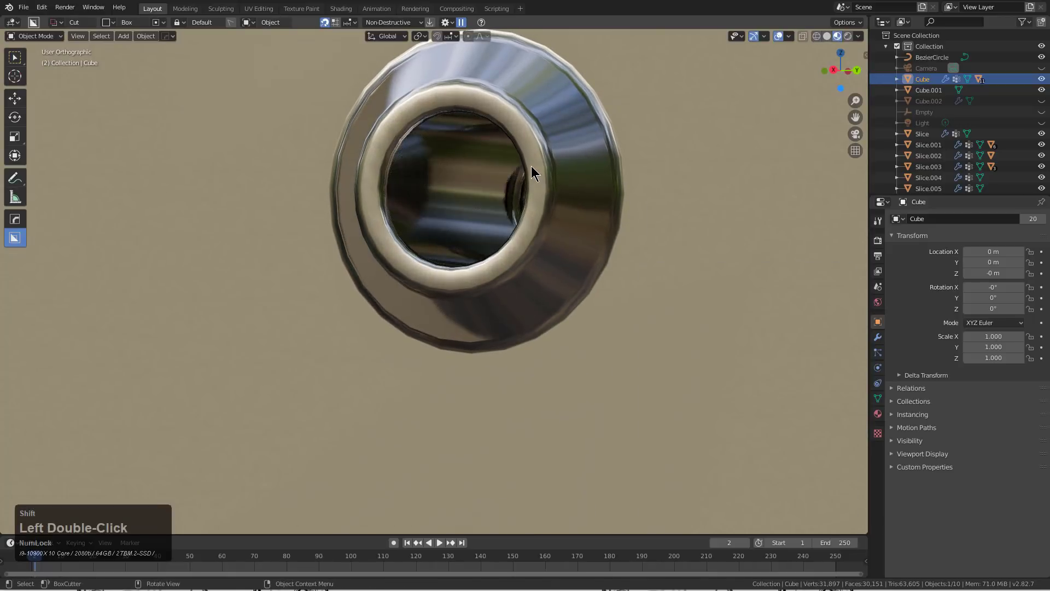
# Select the face loop on the boss's rim and move it along the X axis.
pyautogui.press('Tab')
pyautogui.keyDown('alt'); pyautogui.click(522, 139); pyautogui.keyUp('alt')
pyautogui.press('g')
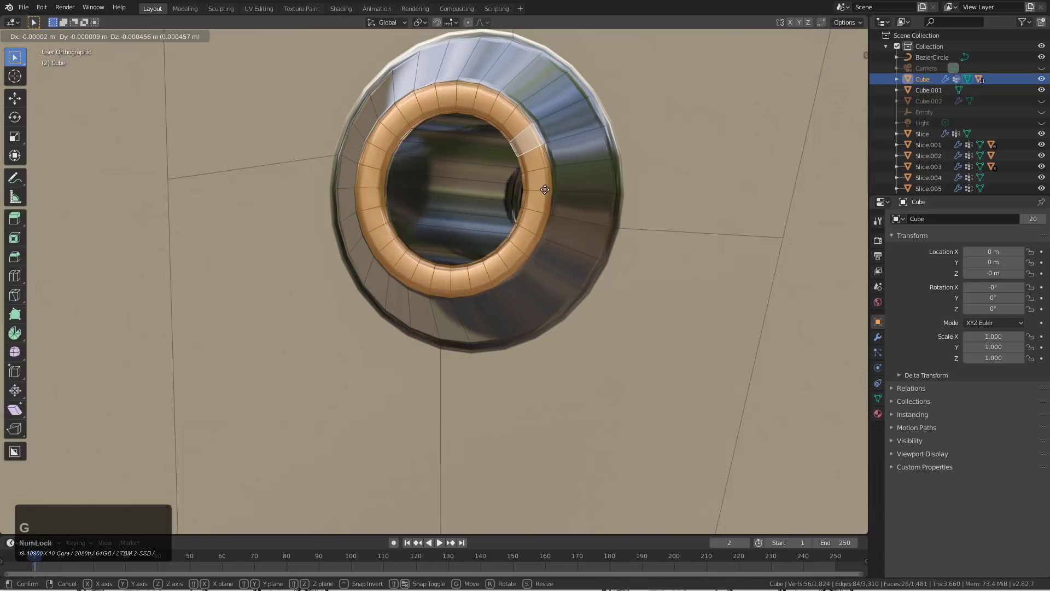
pyautogui.press('x')
pyautogui.click(579, 202)
pyautogui.press('Tab')
pyautogui.scroll(-10, 536, 218)
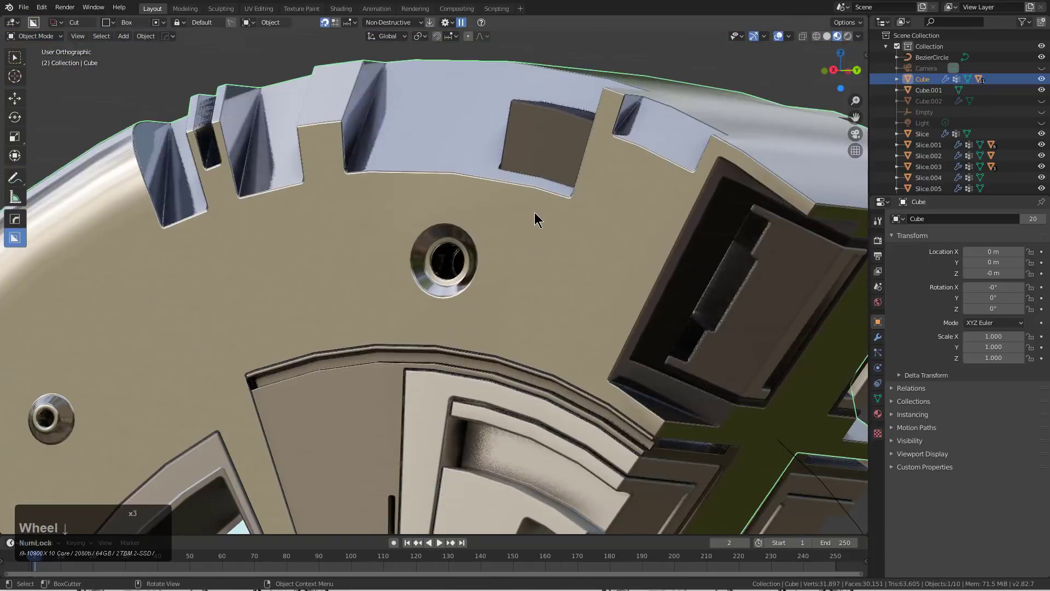
# Try to add a loop cut on the side face between the studs and the boss, and undo it.
pyautogui.moveTo(536, 230); pyautogui.dragTo(428, 272, button='middle')
pyautogui.scroll(4, 438, 315)
pyautogui.press('Tab')
pyautogui.hotkey('ctrl', 'r')
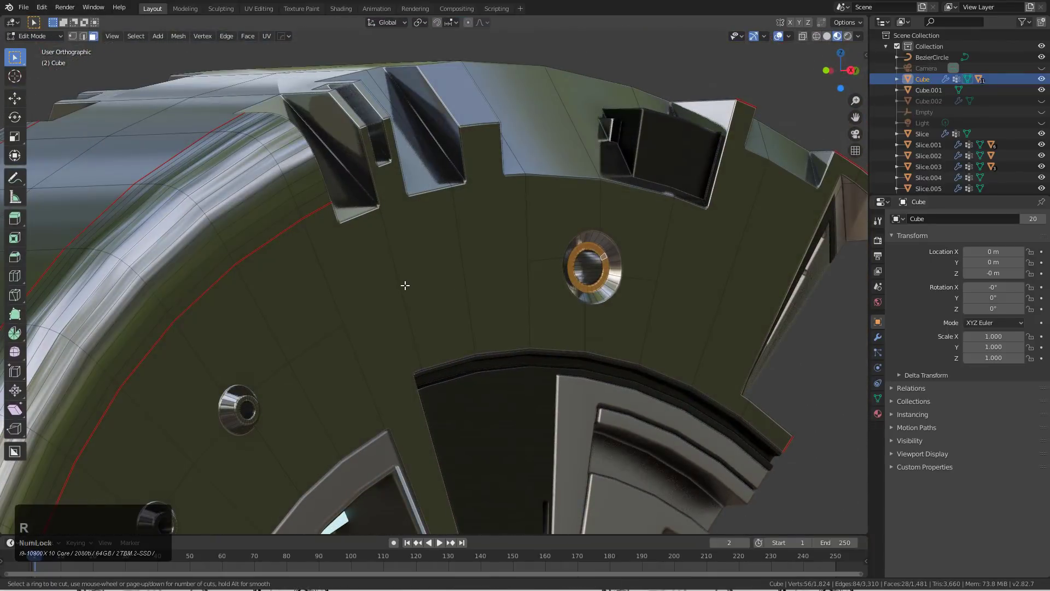
pyautogui.click(405, 285)
pyautogui.rightClick(413, 284)
pyautogui.moveTo(525, 266); pyautogui.dragTo(433, 302, button='middle')
pyautogui.hotkey('ctrl', 'z')
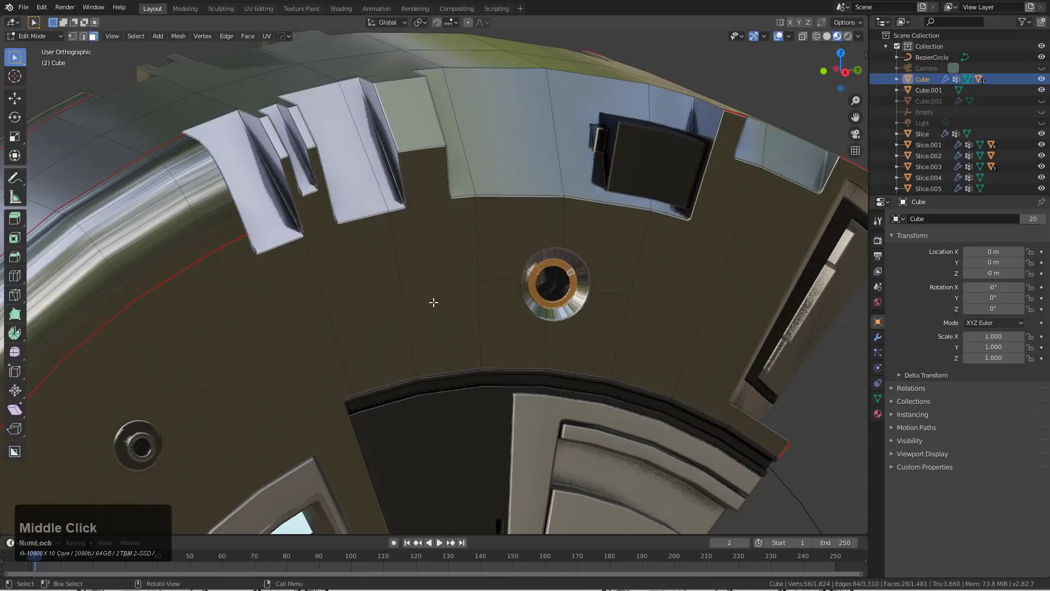
# Knife a cut across the side faces beside the boss and turn one of its vertices into a circle.
pyautogui.press('k')
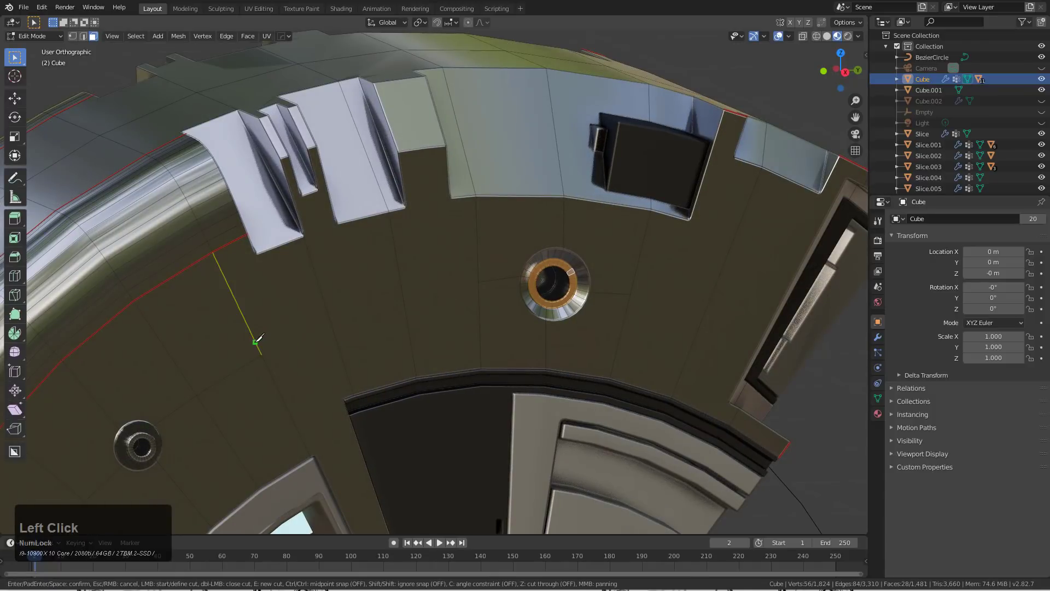
pyautogui.press('KP_Enter')
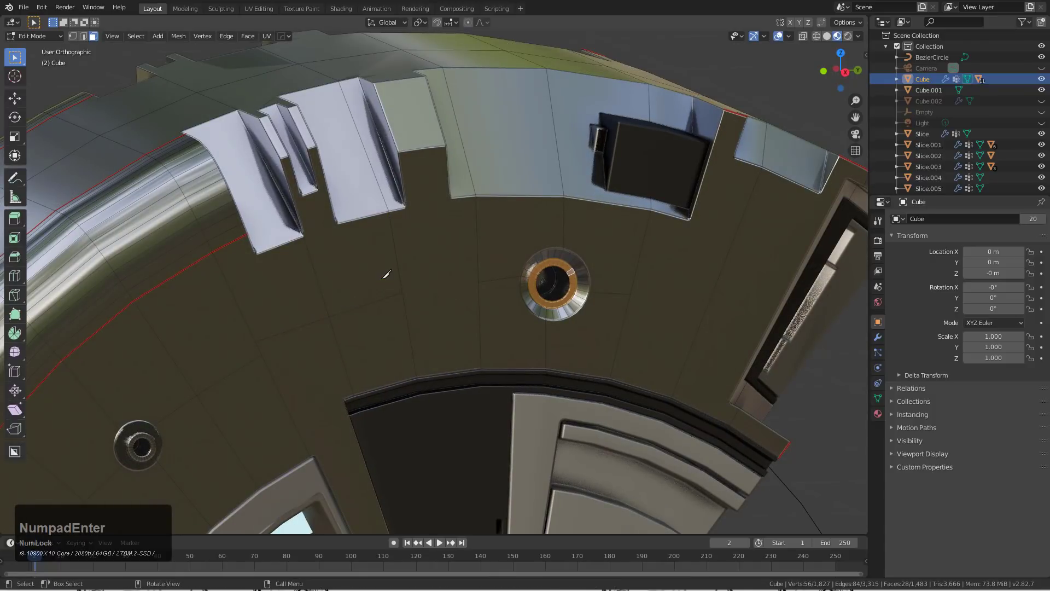
pyautogui.press('1')
pyautogui.click(329, 317)
pyautogui.press('q')
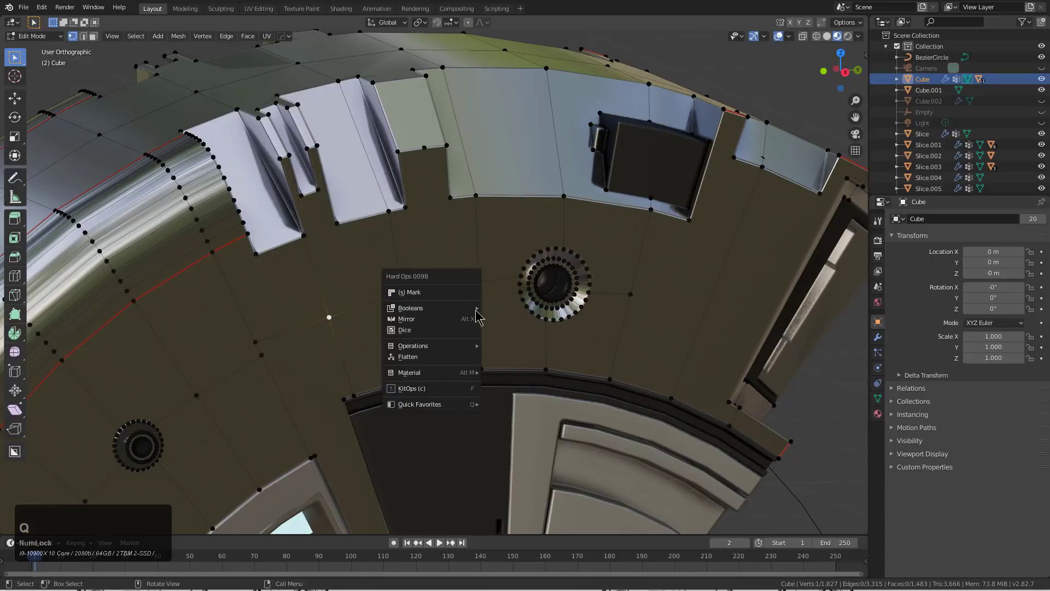
pyautogui.moveTo(451, 353)
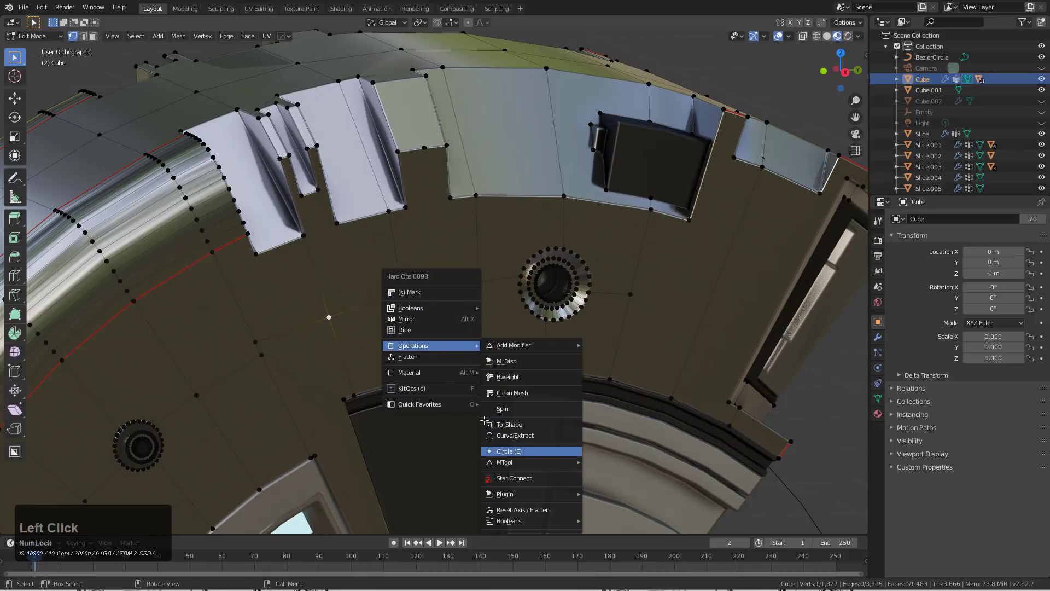
pyautogui.click(528, 454)
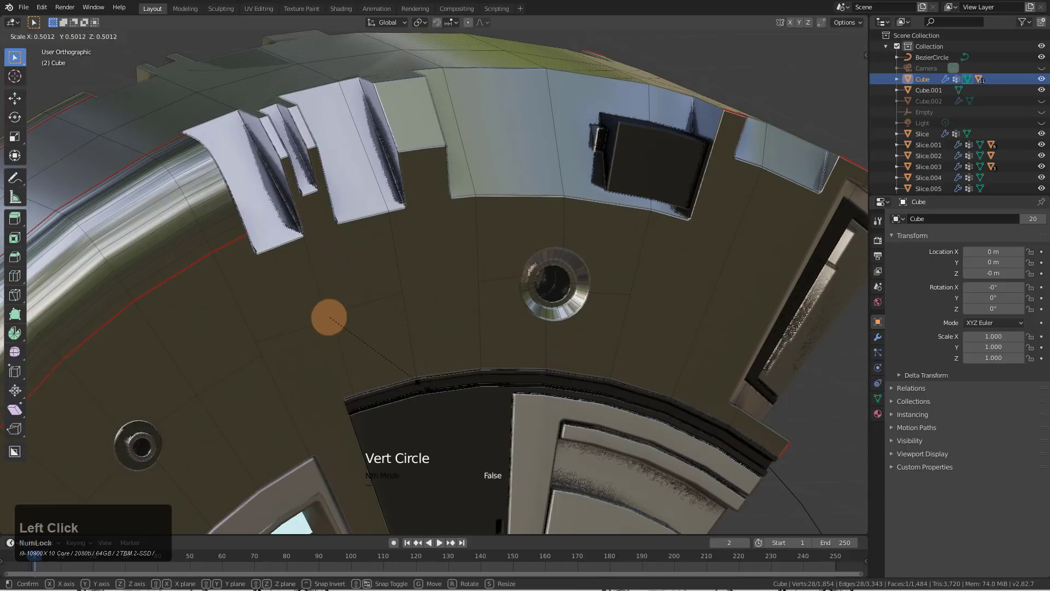
pyautogui.click(362, 346)
# Sink the small circular face about 0.04 inward along its normal to form a hole.
pyautogui.hotkey('alt', 's')
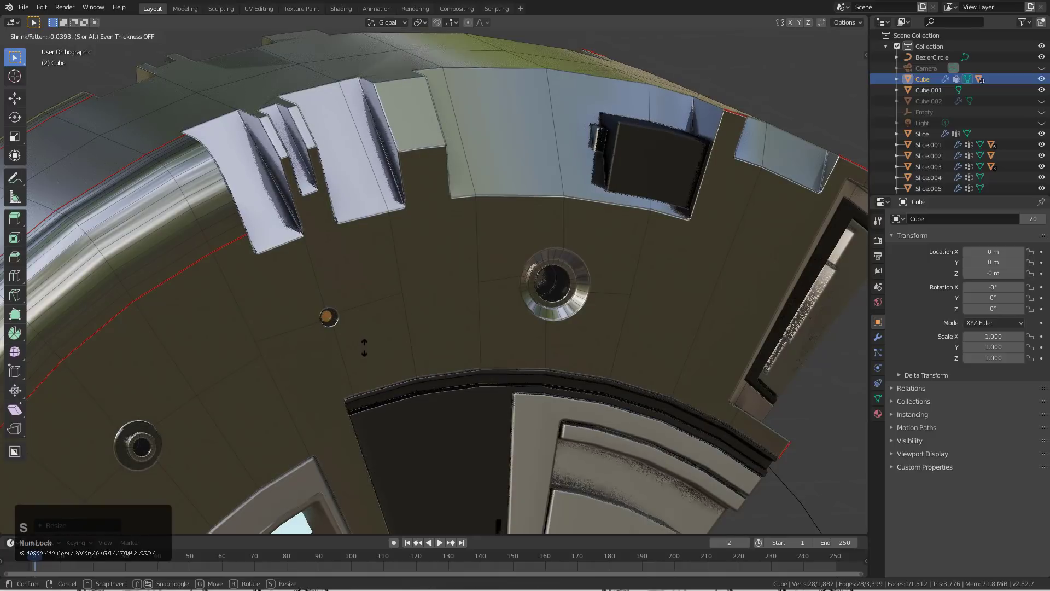
pyautogui.click(363, 347)
pyautogui.press('Tab')
# Unhide all hidden objects and clear the selection.
pyautogui.scroll(-4, 410, 356)
pyautogui.moveTo(410, 356); pyautogui.dragTo(514, 323, button='middle')
pyautogui.scroll(-3, 435, 387)
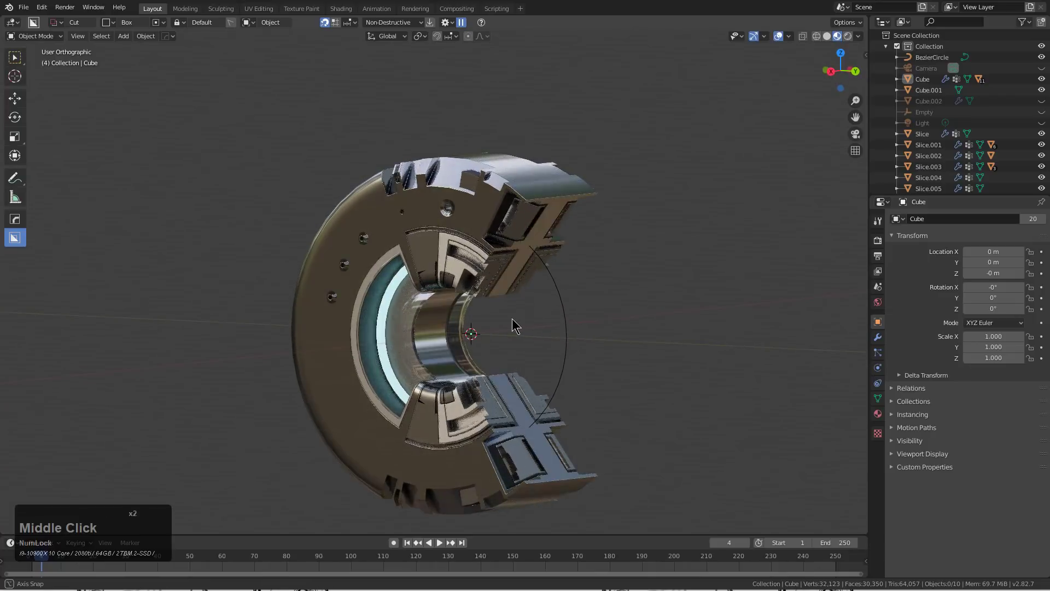
pyautogui.hotkey('alt', 'h')
pyautogui.hotkey('alt', 'a')
pyautogui.press('1')
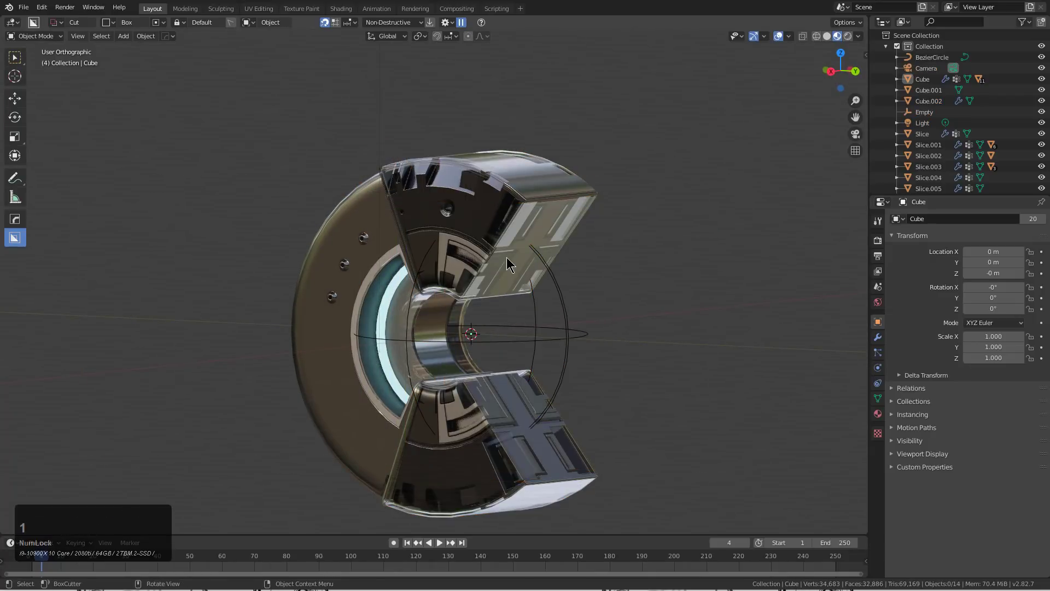
# Collapse the scene's object collections in the outliner and frame the whole ring for review.
pyautogui.moveTo(507, 257); pyautogui.dragTo(508, 257, button='middle')
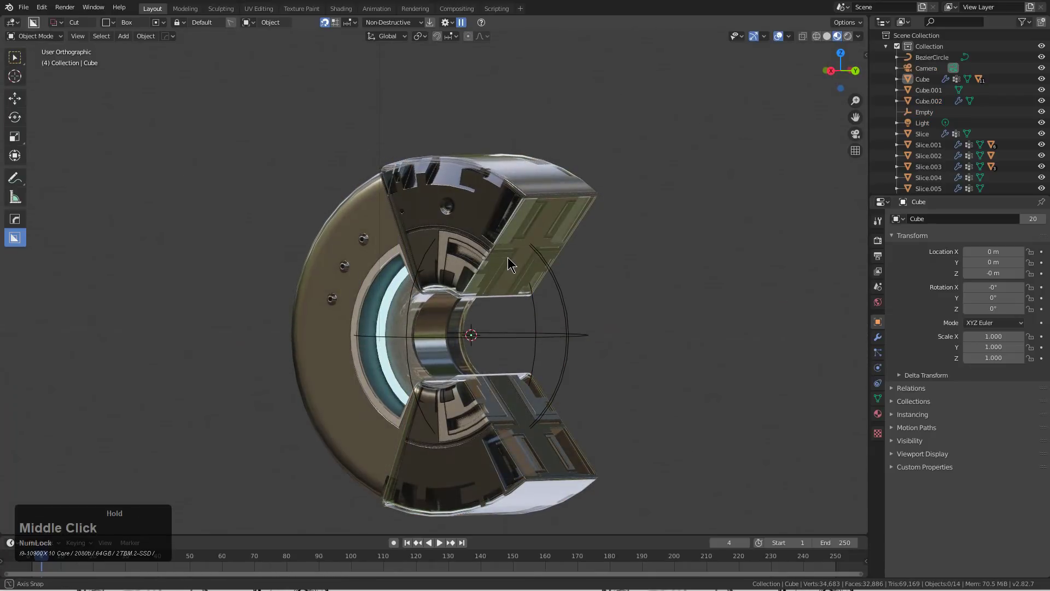
pyautogui.click(885, 47)
pyautogui.click(886, 57)
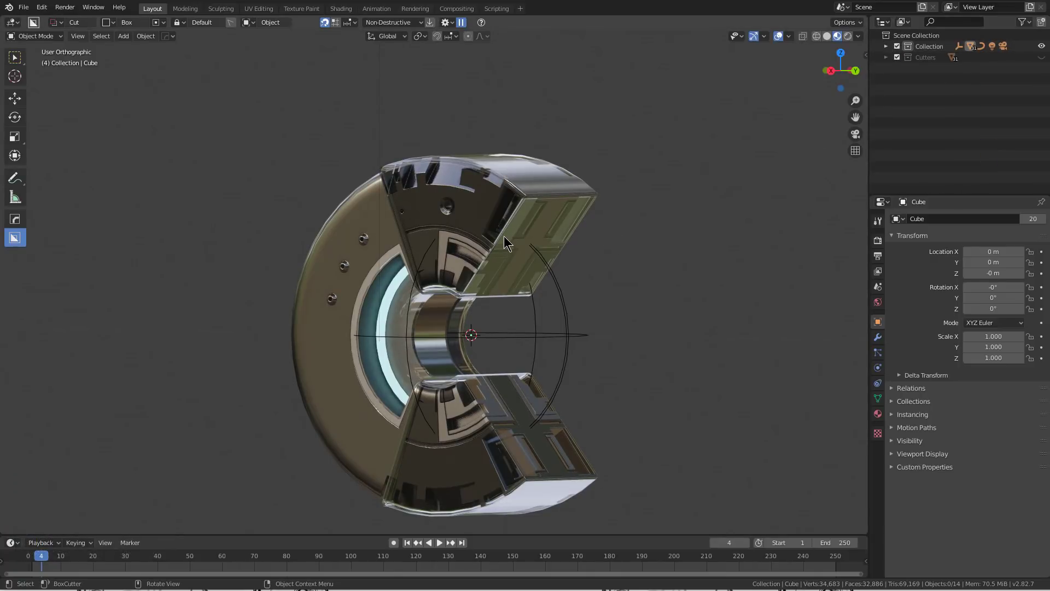
pyautogui.moveTo(504, 236); pyautogui.dragTo(501, 235, button='middle')
pyautogui.scroll(1, 497, 237)
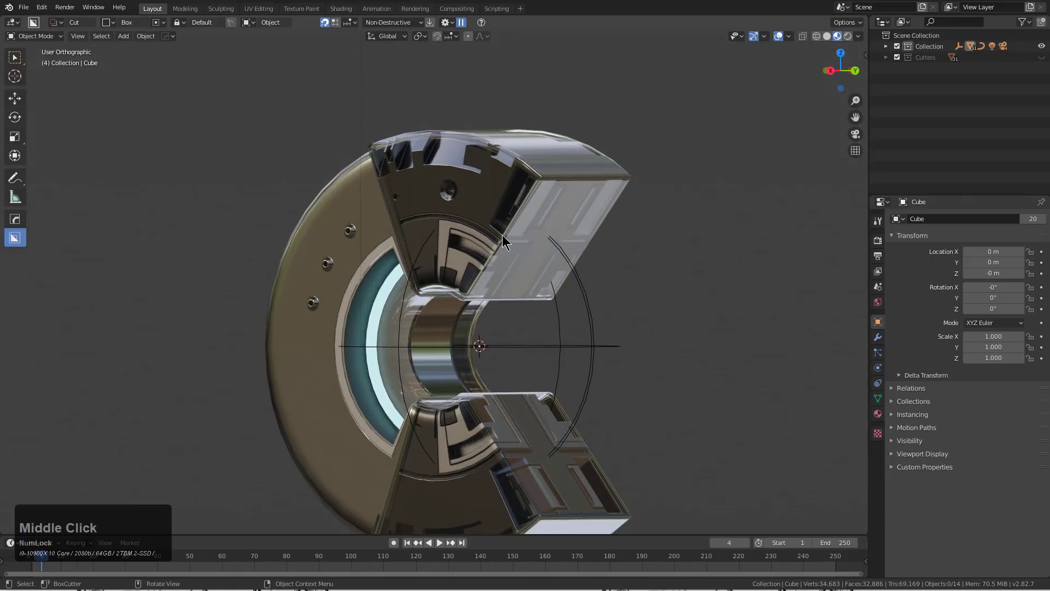
pyautogui.scroll(-1, 501, 240)
pyautogui.keyDown('shift'); pyautogui.moveTo(534, 330); pyautogui.dragTo(514, 294, button='middle'); pyautogui.keyUp('shift')
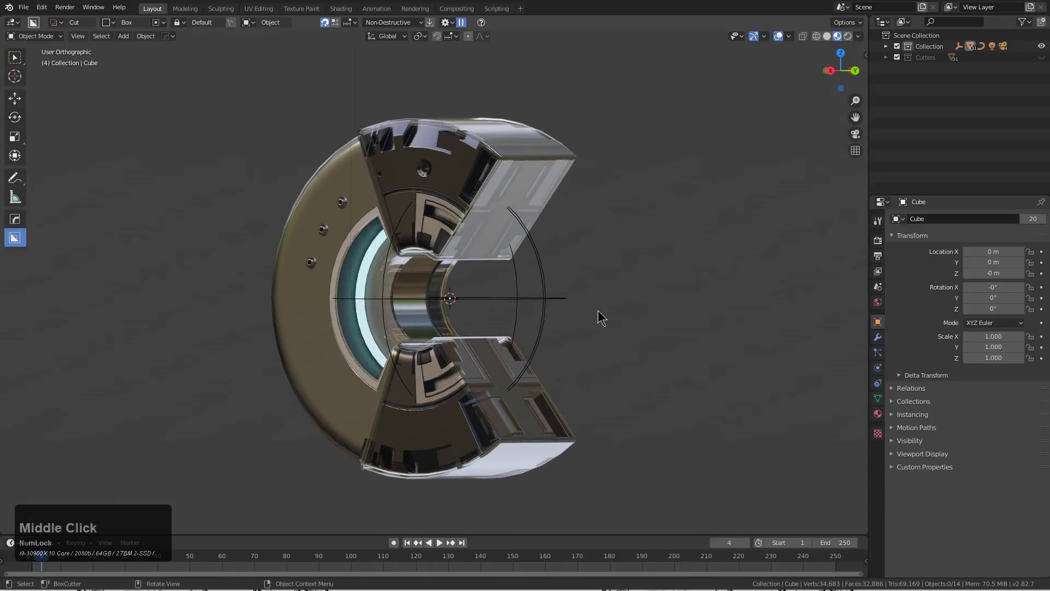